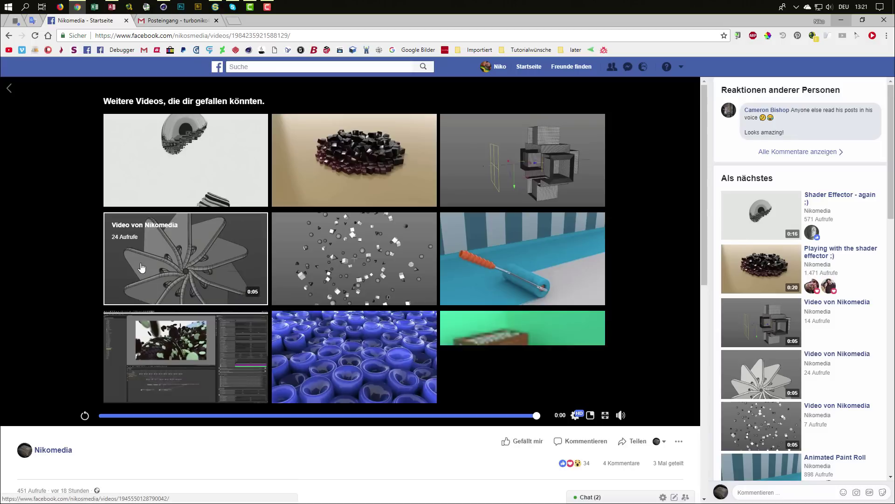
Replay the slow-motion soccer goal reference video several times, pause it, and set it back to the beginning
left_click(84, 416)
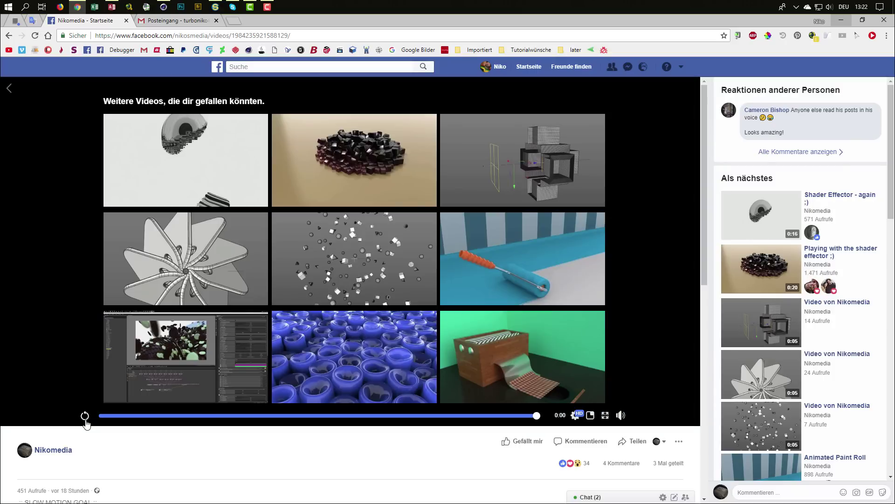
left_click(85, 415)
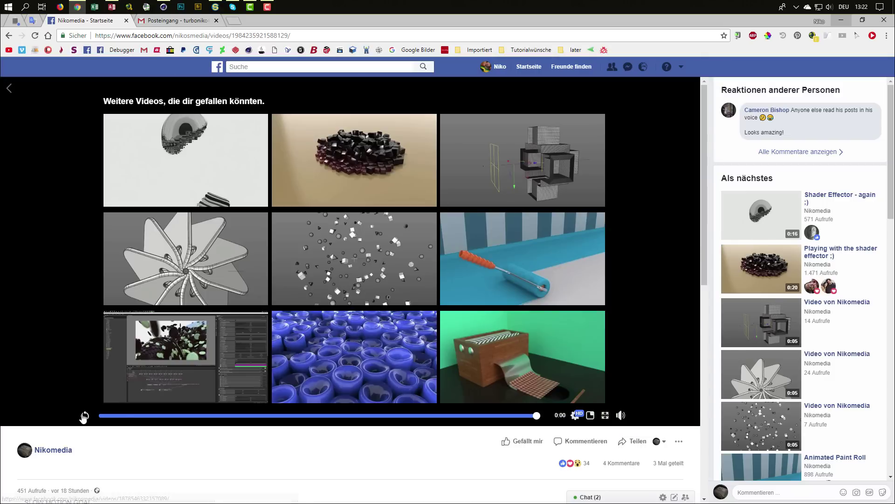
left_click(84, 416)
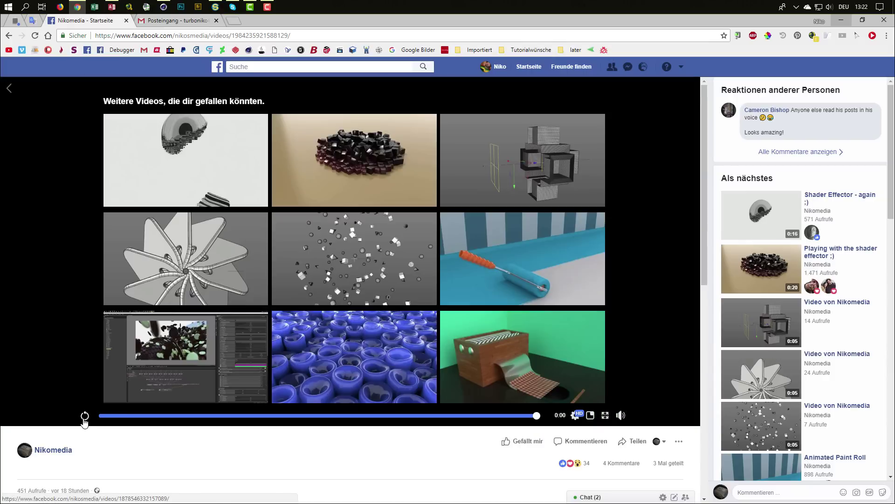
left_click(84, 416)
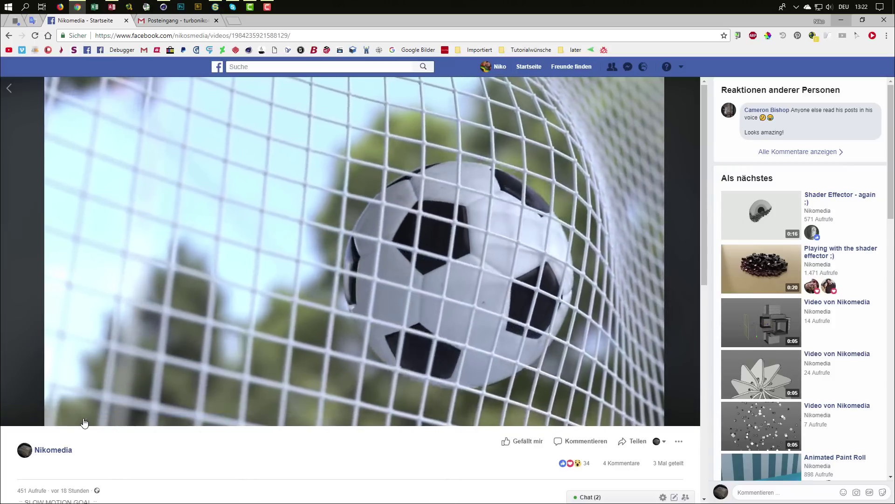
left_click(85, 416)
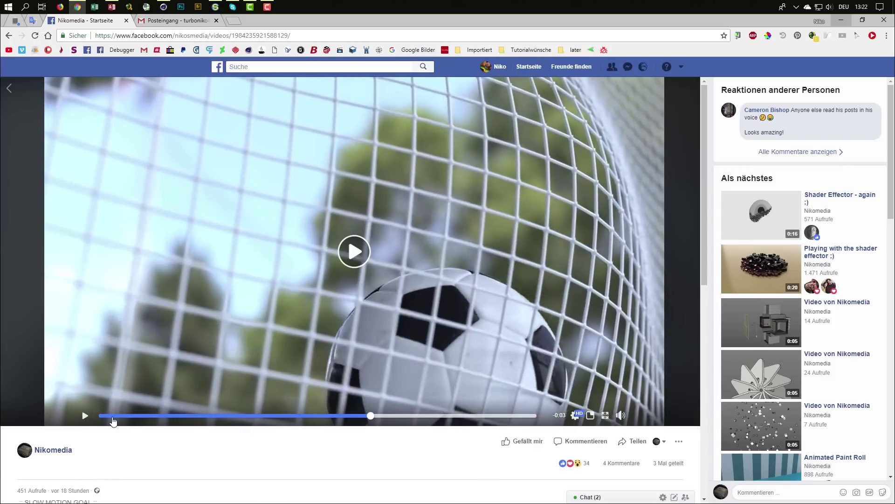
left_click(100, 416)
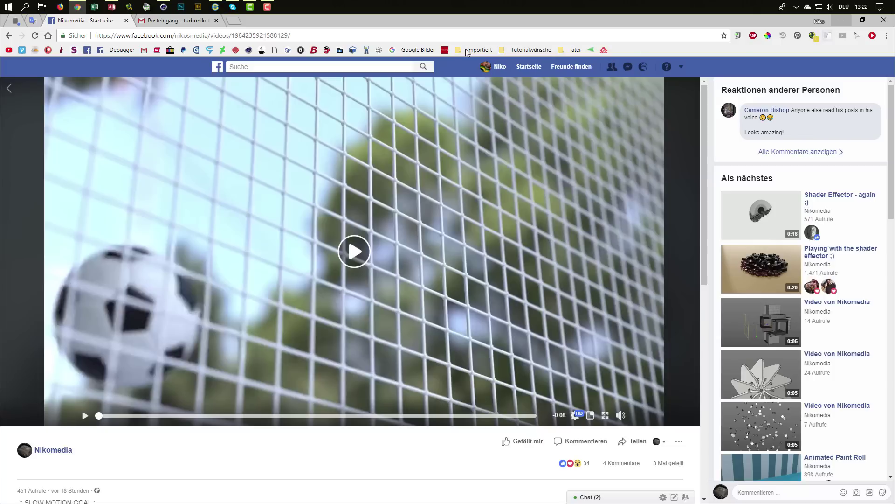
Switch to Cinema 4D and add a plane with its orientation set to +X
left_click(164, 10)
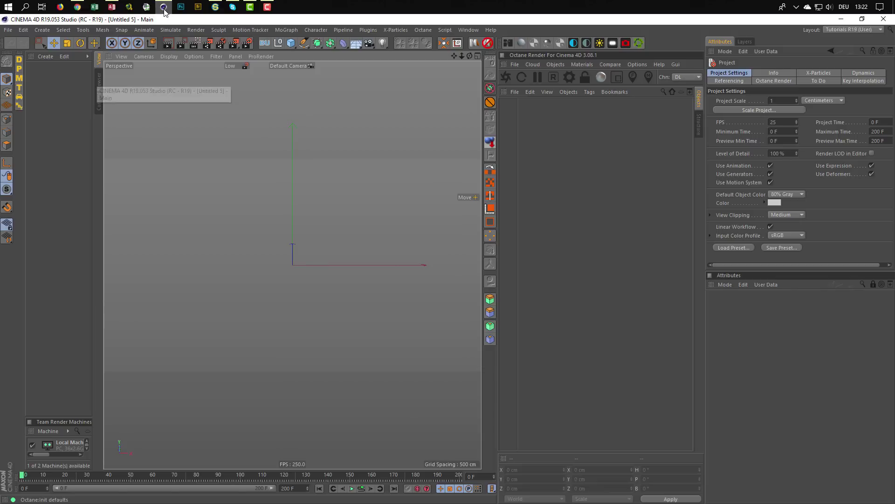
left_click(292, 42)
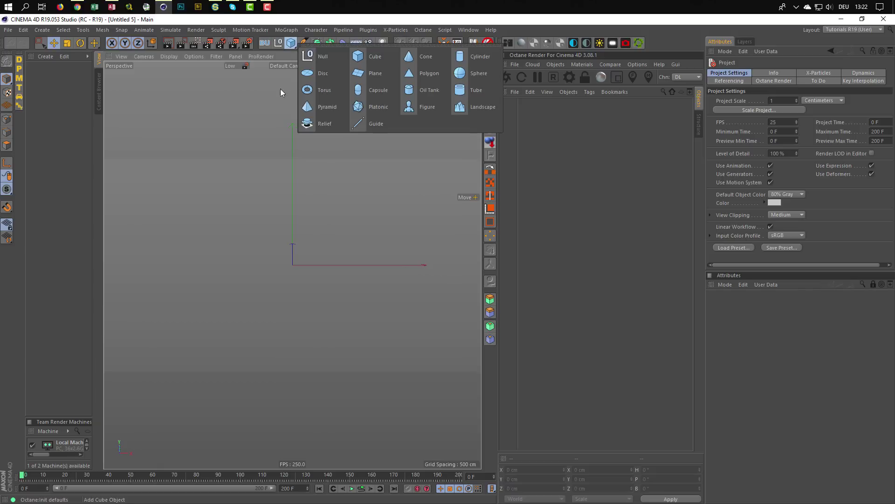
left_click(376, 75)
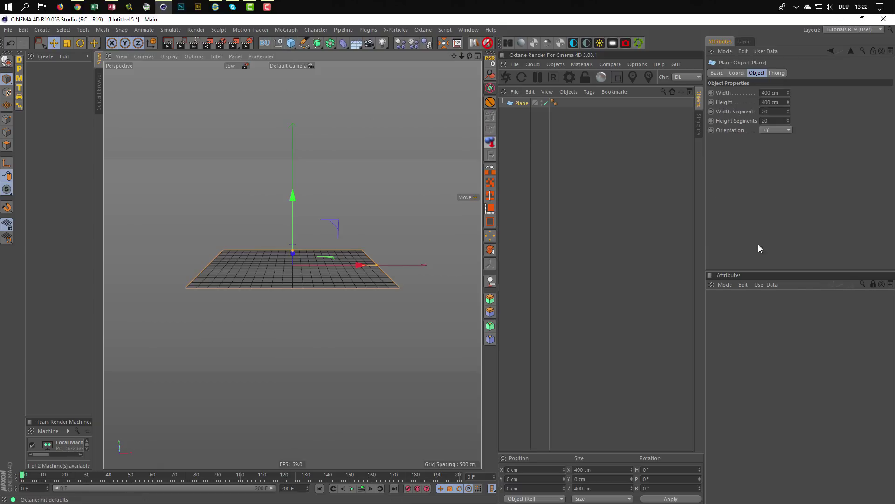
left_click(782, 130)
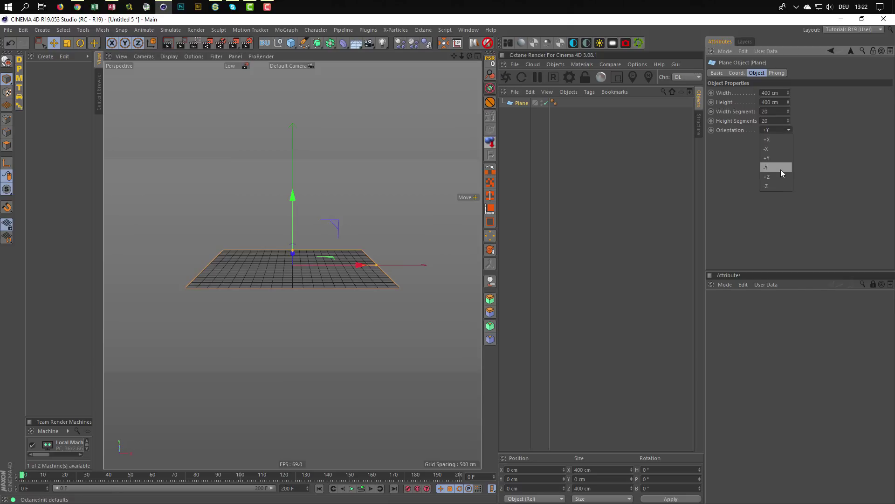
left_click(778, 139)
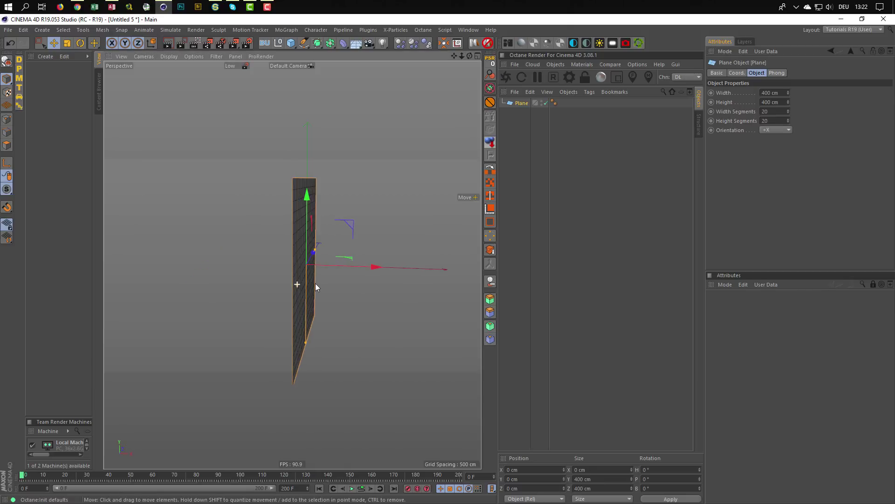
left_click_drag(316, 283, 336, 270, "alt")
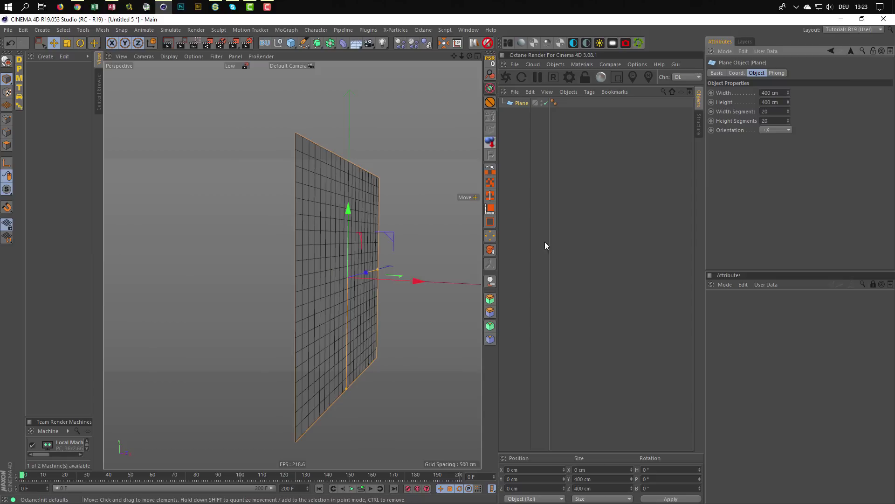
Set the plane's width and height segments to 40 and raise it onto the ground level at Y 200 cm
left_click(767, 111)
type("40")
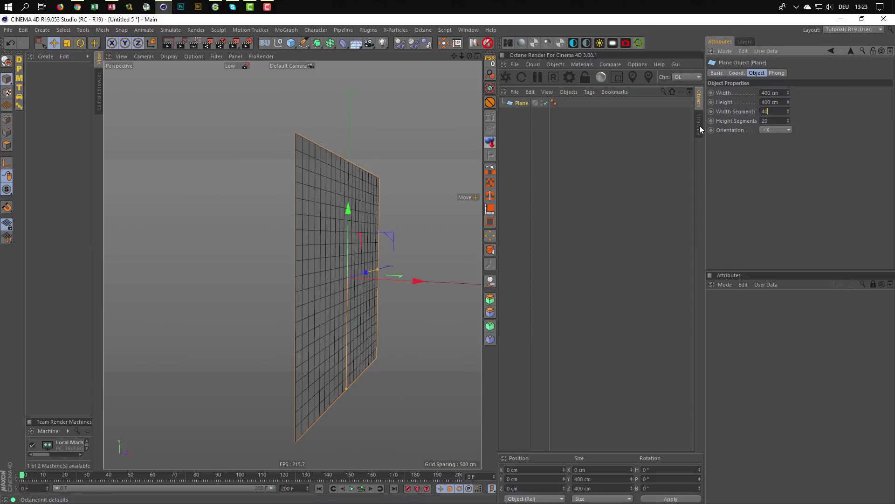
key("Tab")
type("40")
key("Return")
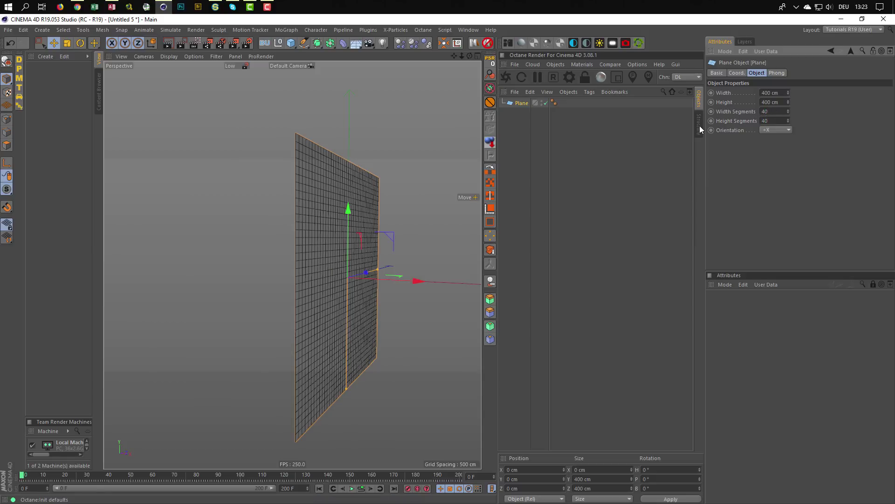
left_click(490, 143)
scroll(347, 226, "down", 3)
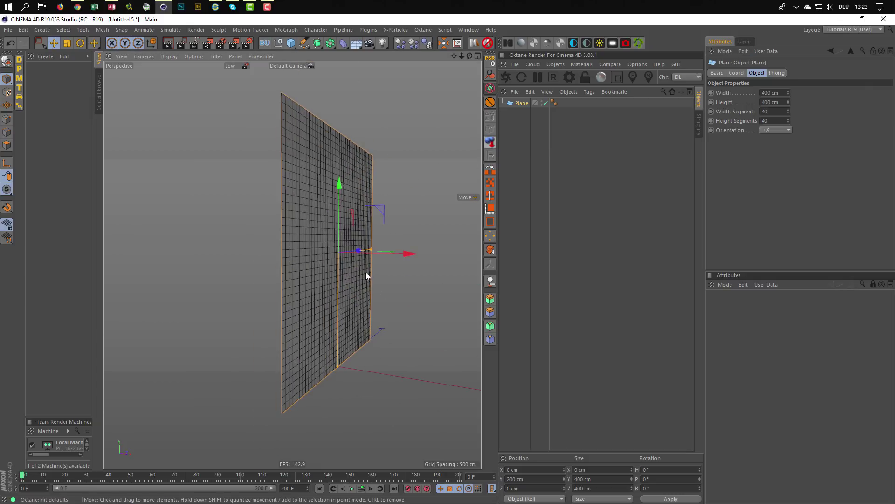
Add a sphere with a 35 cm radius and move it beside the plane, to about X -145 cm, Y 249 cm
left_click(291, 43)
left_click(478, 73)
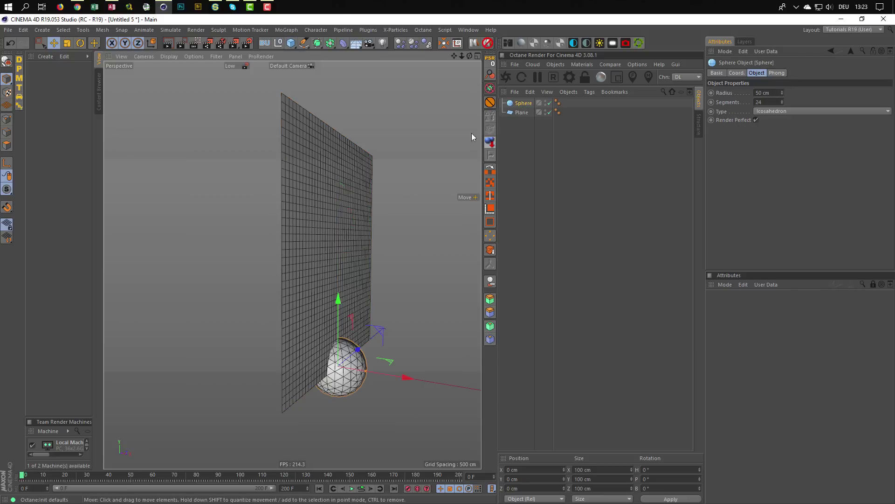
left_click_drag(772, 92, 696, 107)
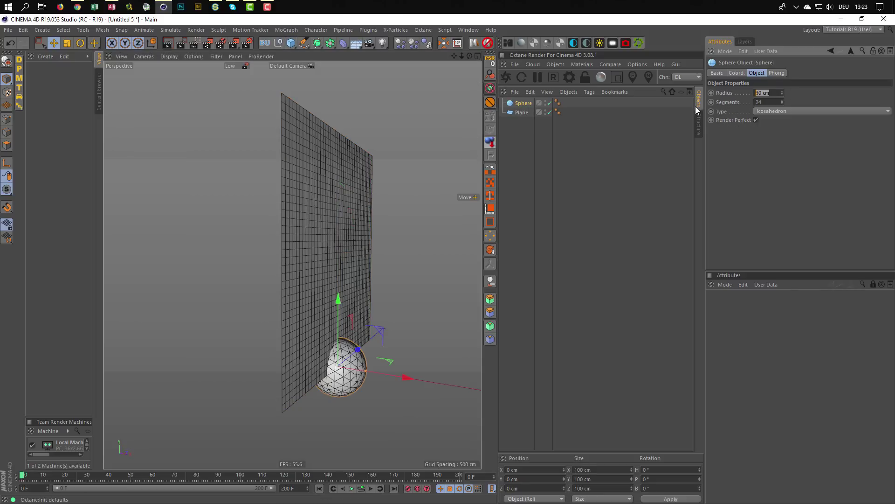
type("35")
key("Return")
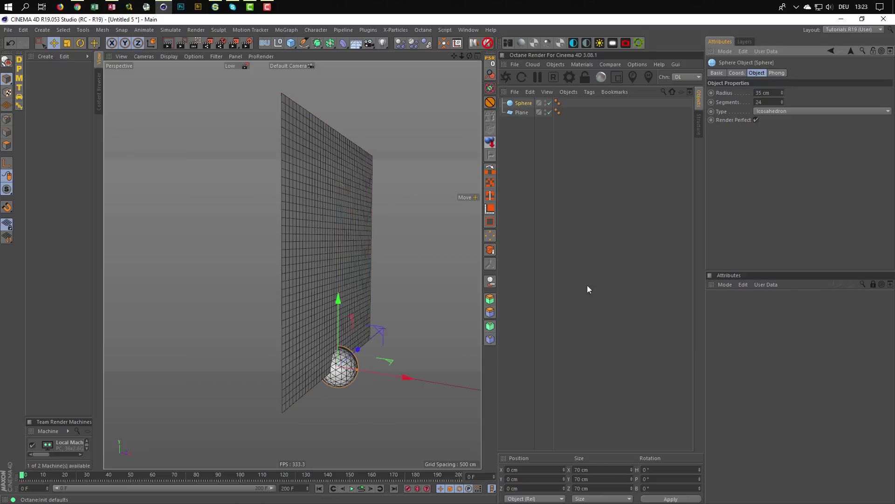
left_click_drag(381, 328, 305, 178)
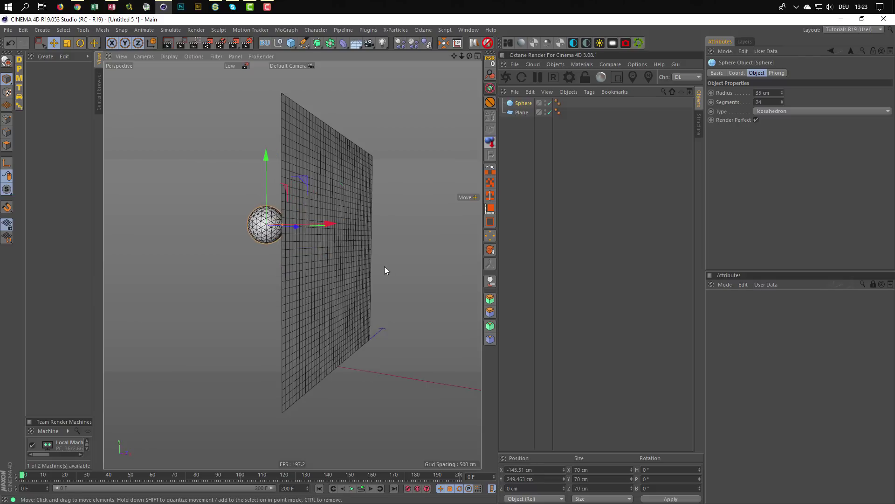
Add a disc as the floor and enlarge its outer radius to about 786 cm
left_click(291, 43)
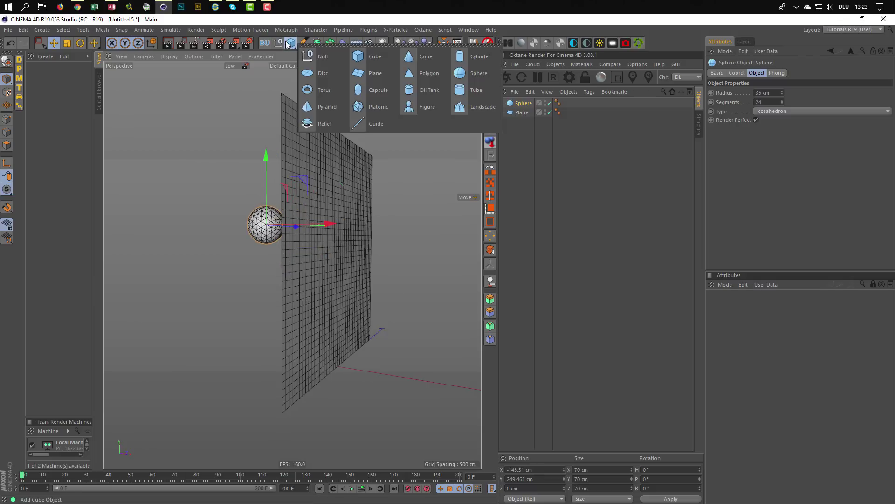
left_click(332, 76)
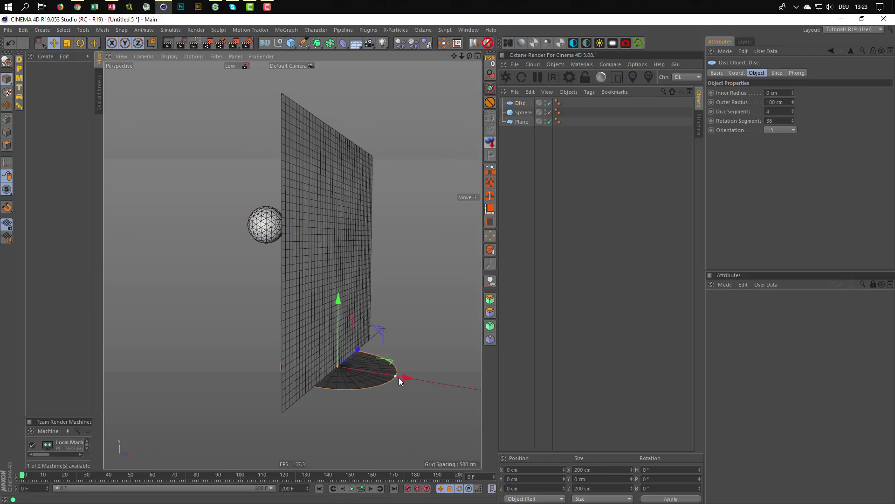
left_click_drag(395, 376, 567, 402)
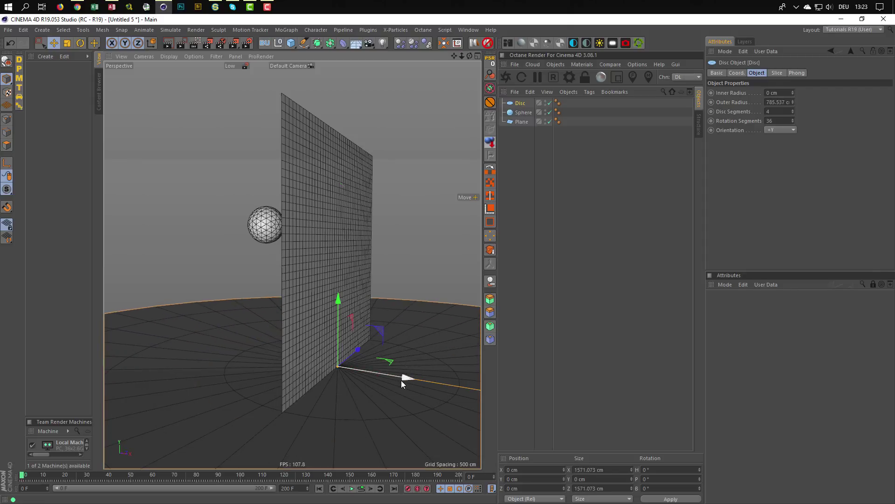
middle_click_drag(357, 281, 354, 287, "alt")
mouse_move(354, 287)
left_mouse_down("alt")
mouse_move(321, 292)
mouse_move(342, 293)
mouse_move(348, 278)
mouse_move(328, 286)
mouse_move(361, 274)
left_mouse_up("alt")
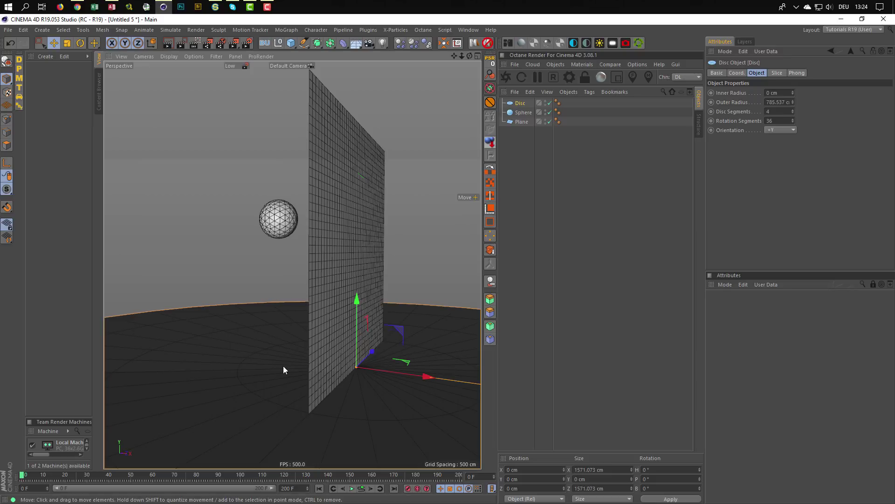
Assign a Soft Body simulation tag to the plane and a Rigid Body tag to the sphere
left_click(521, 124)
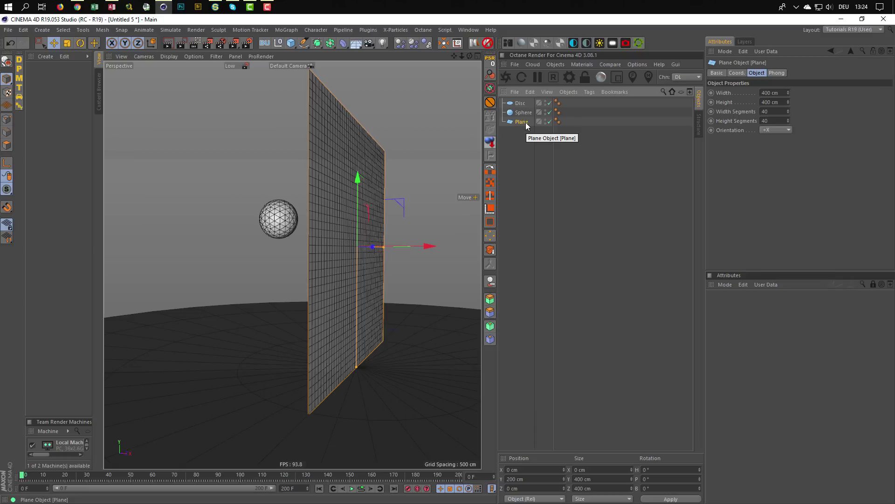
left_click(415, 42)
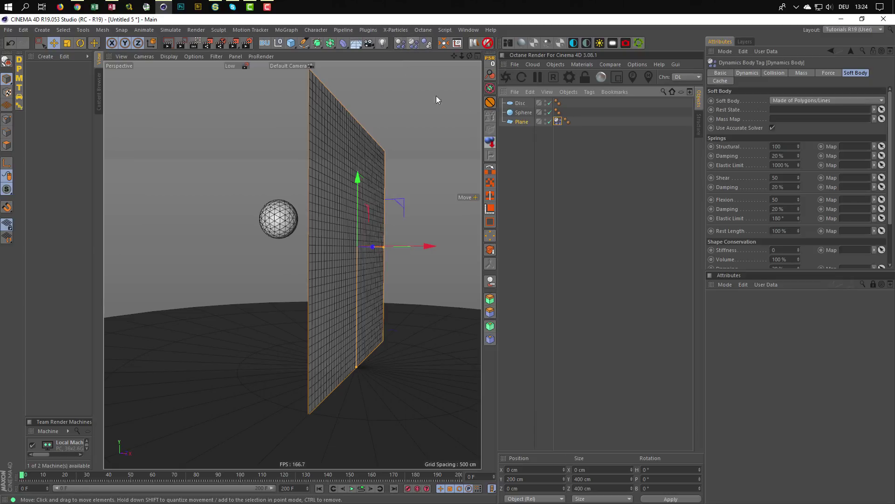
right_click(520, 113)
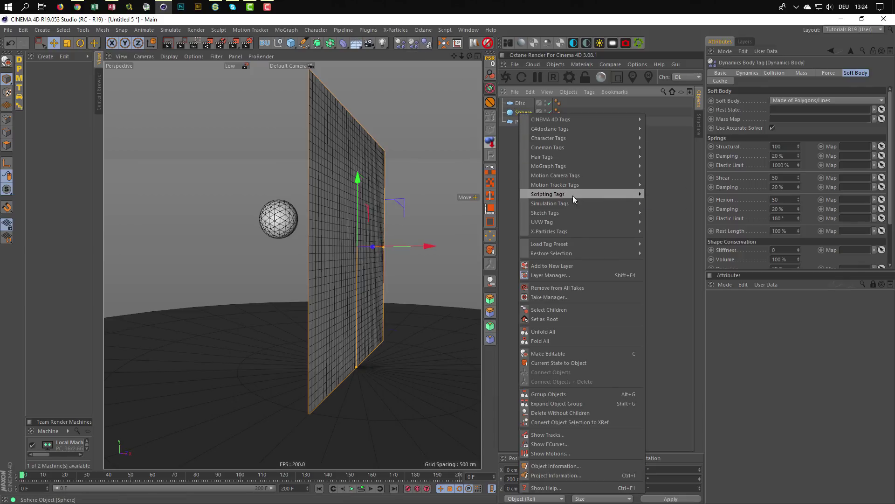
mouse_move(575, 203)
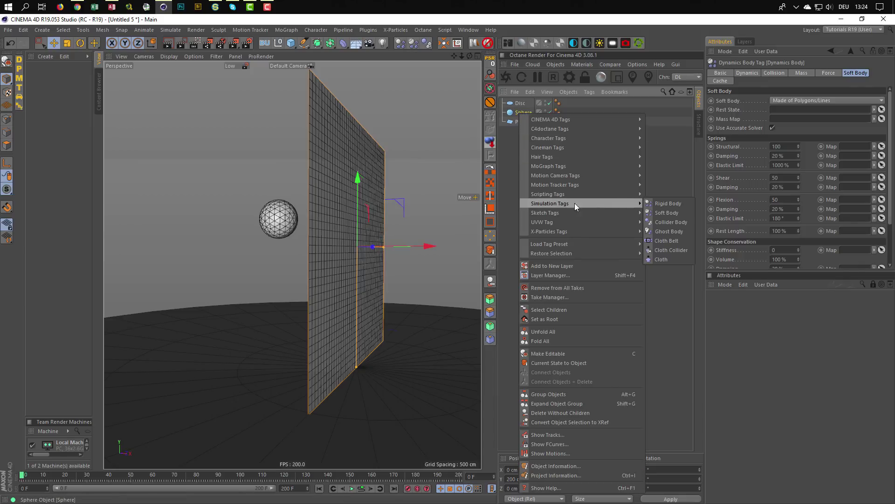
left_click(664, 202)
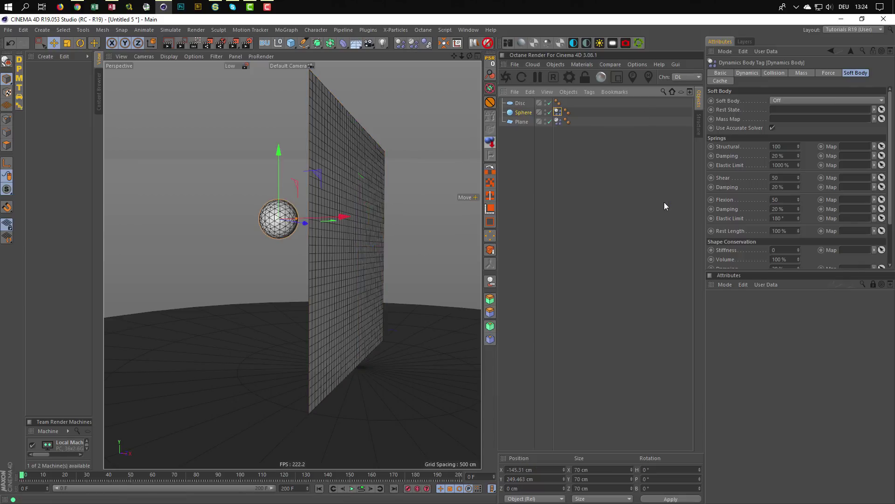
Make the floor disc a collider body, then test-play the simulation and return to frame 0
left_click(519, 103)
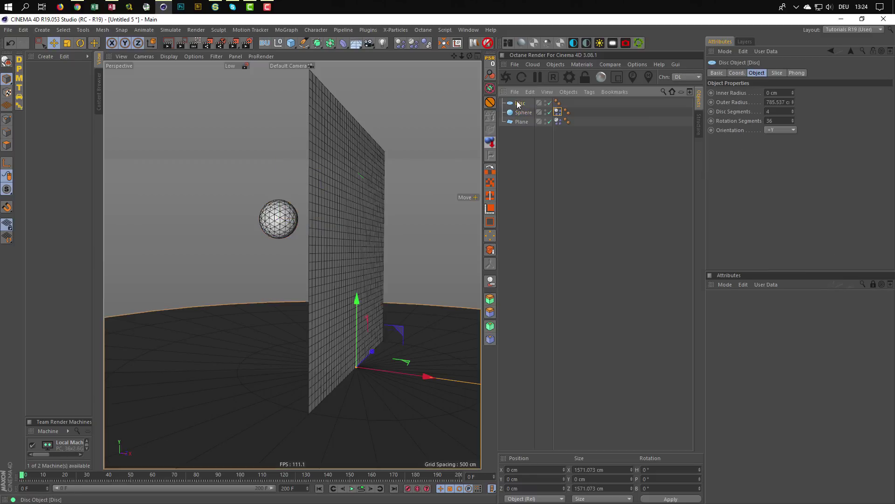
left_click(427, 44)
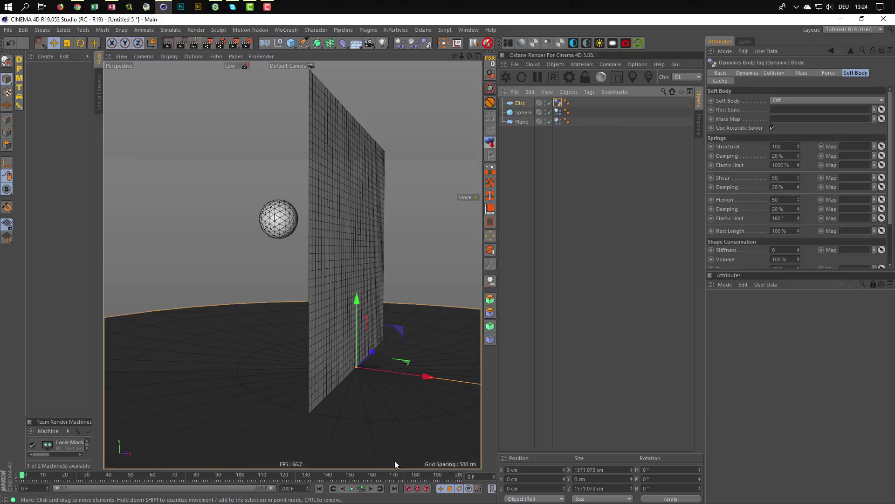
left_click(361, 488)
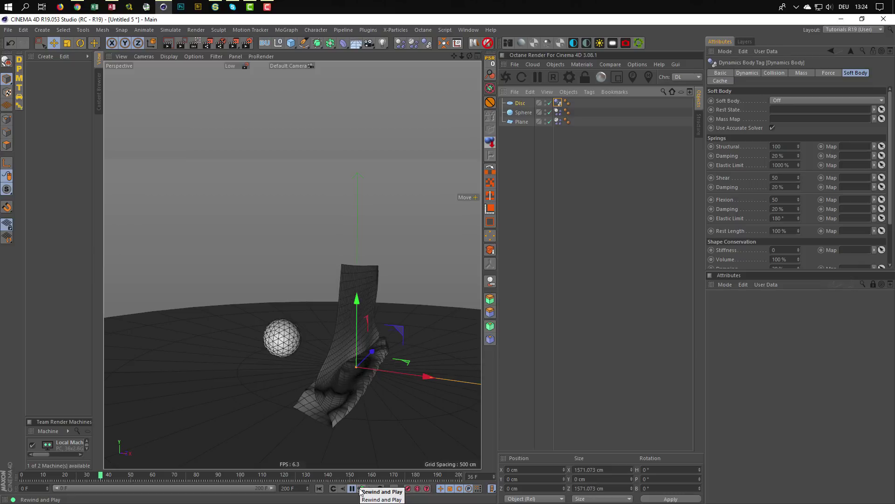
left_click(361, 489)
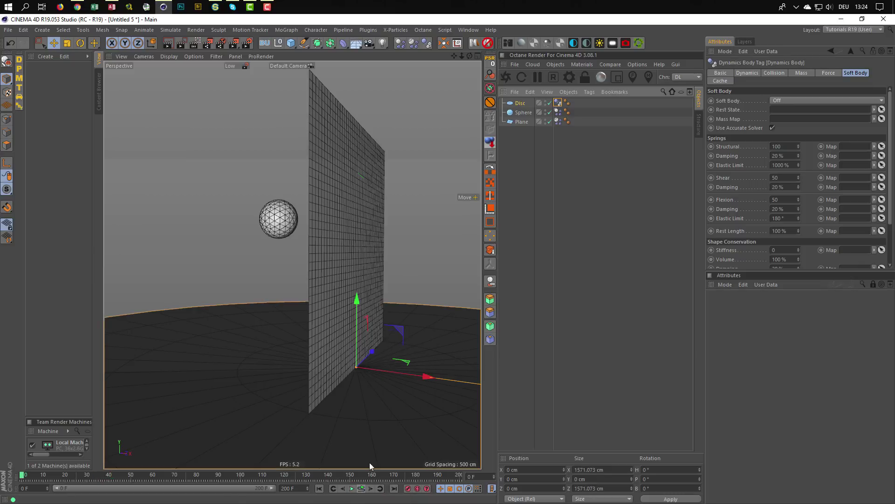
Rename the plane as Net, the sphere as Ball and the disc as Floor
middle_click_drag(354, 249, 348, 254, "alt")
left_click_drag(349, 254, 353, 254, "alt")
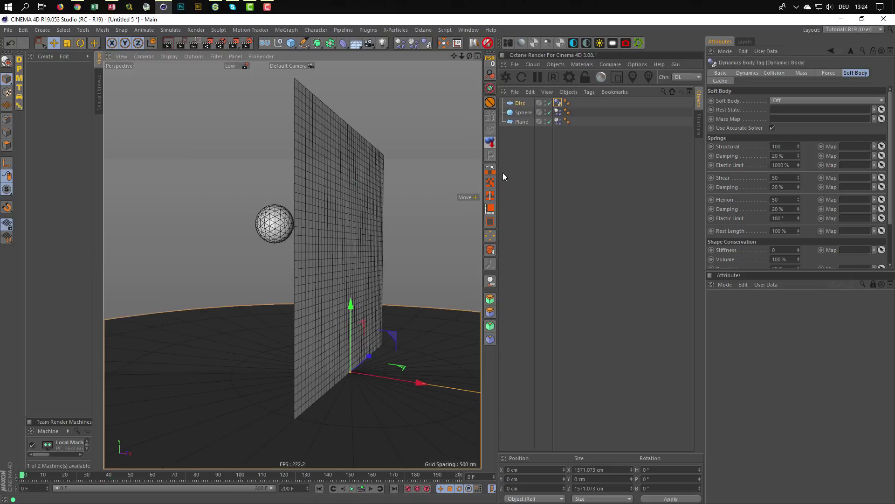
left_click(528, 124)
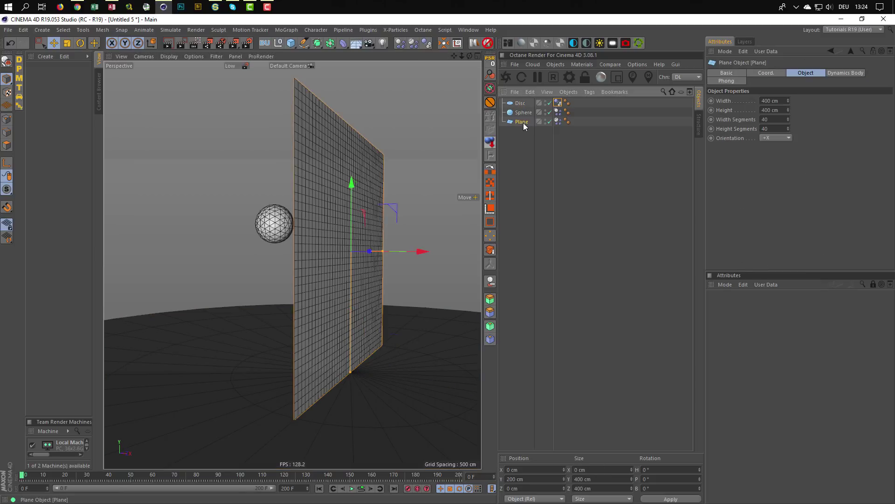
double_click(522, 122)
type("Net")
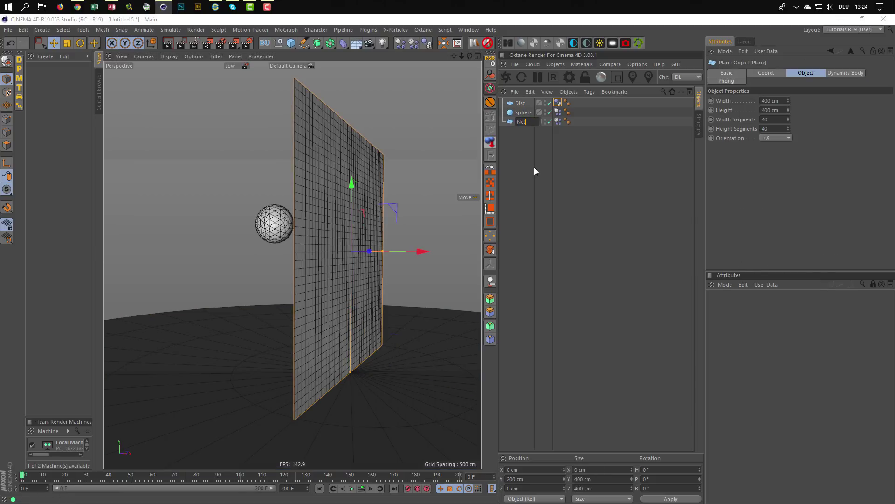
key("Return")
double_click(528, 112)
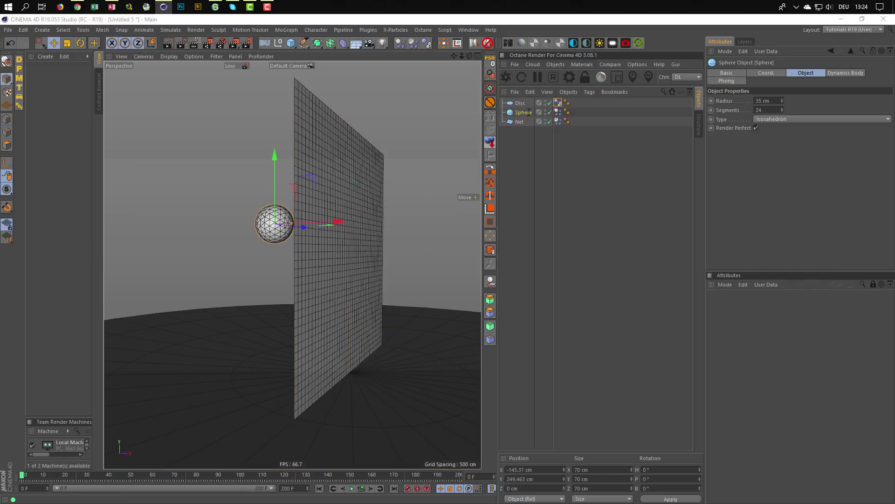
type("Ball")
key("Return")
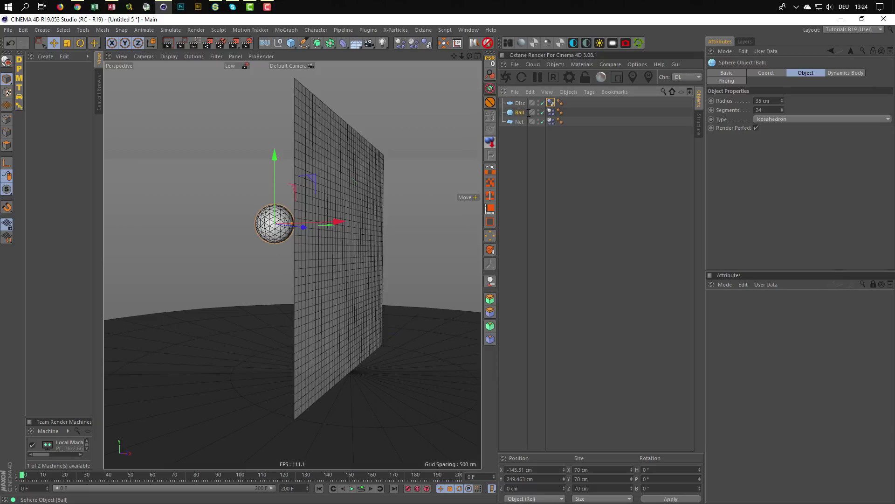
double_click(522, 102)
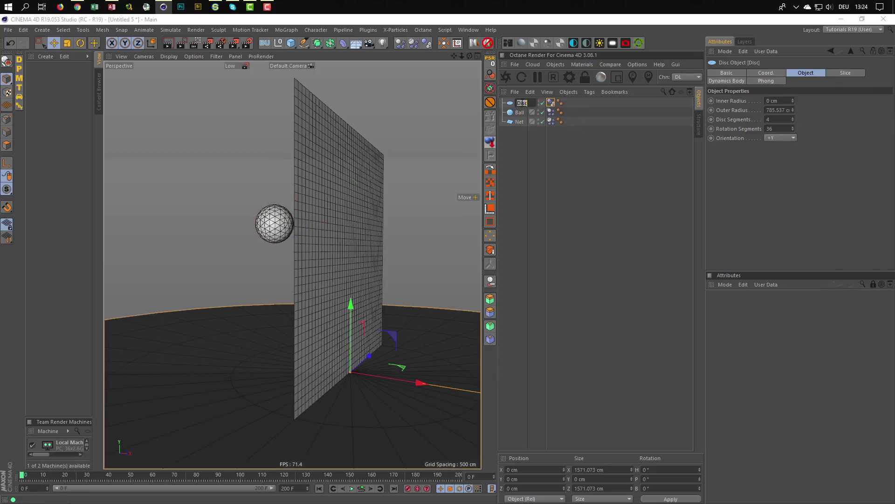
type("Floor")
key("Return")
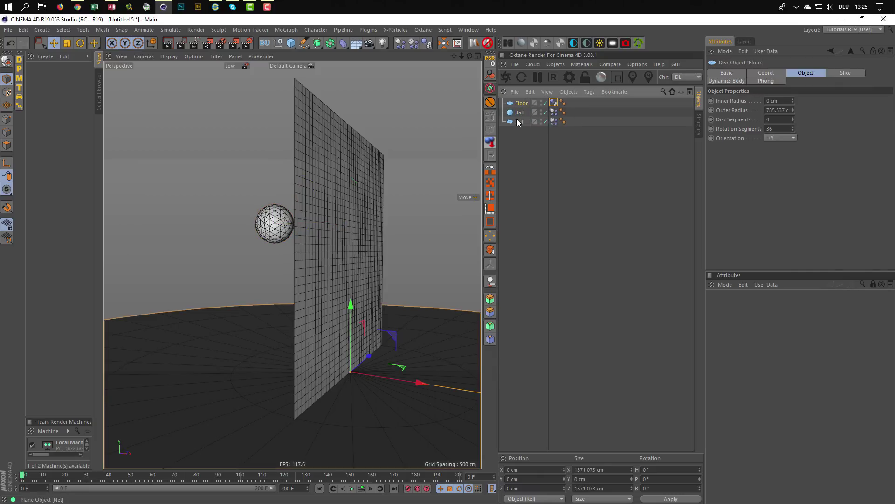
Set the Net's linear and angular damping to 100 % in its dynamics tag, then test-play the simulation and return to frame 0
left_click(555, 121)
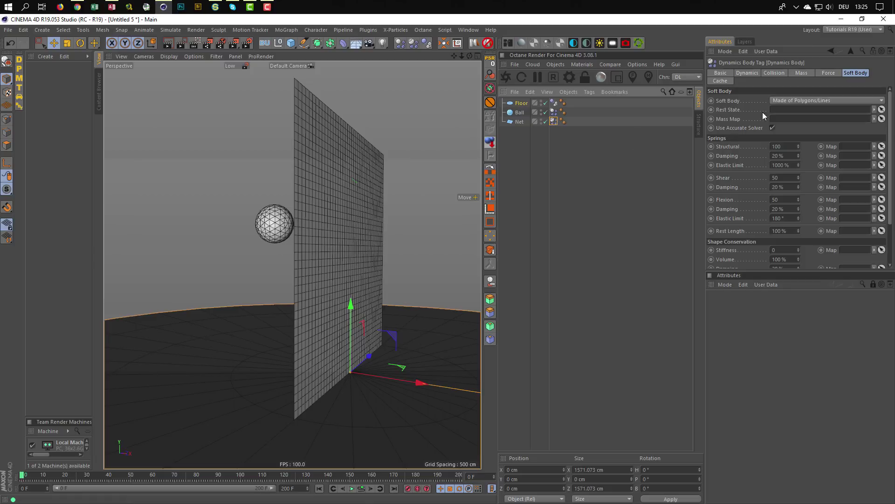
left_click(828, 73)
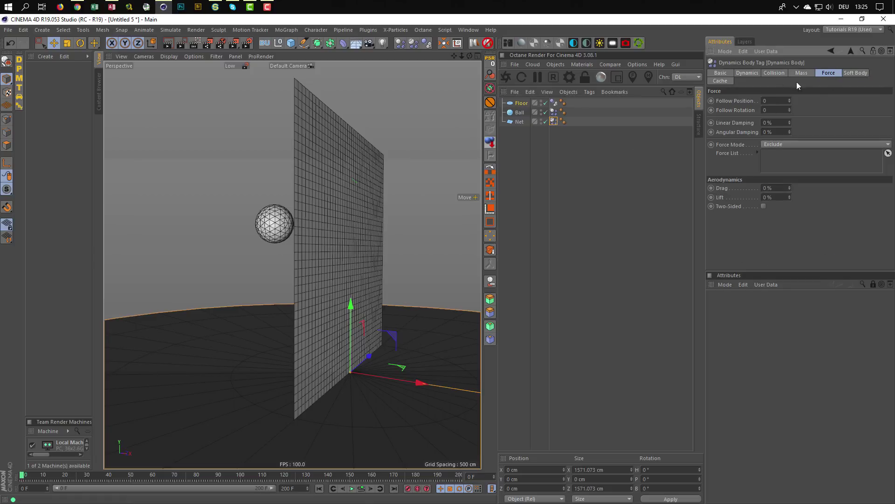
double_click(782, 123)
type("100")
key("Tab")
type("00")
key("Return")
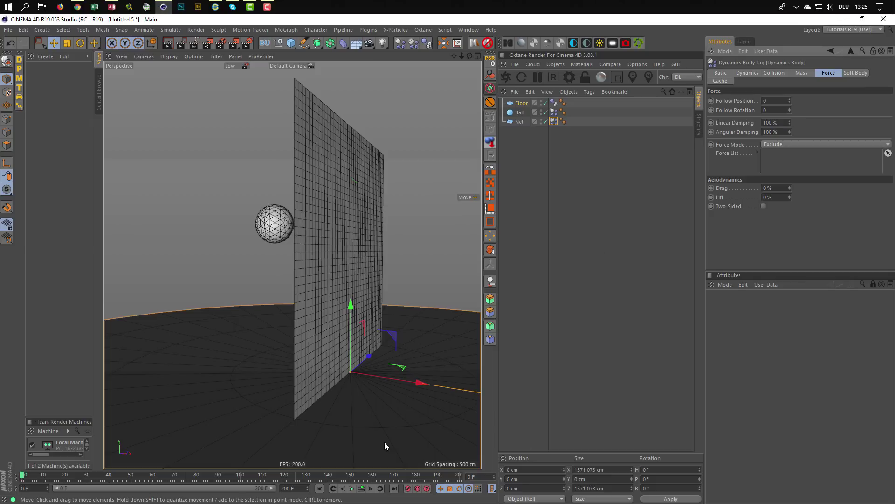
left_click(362, 488)
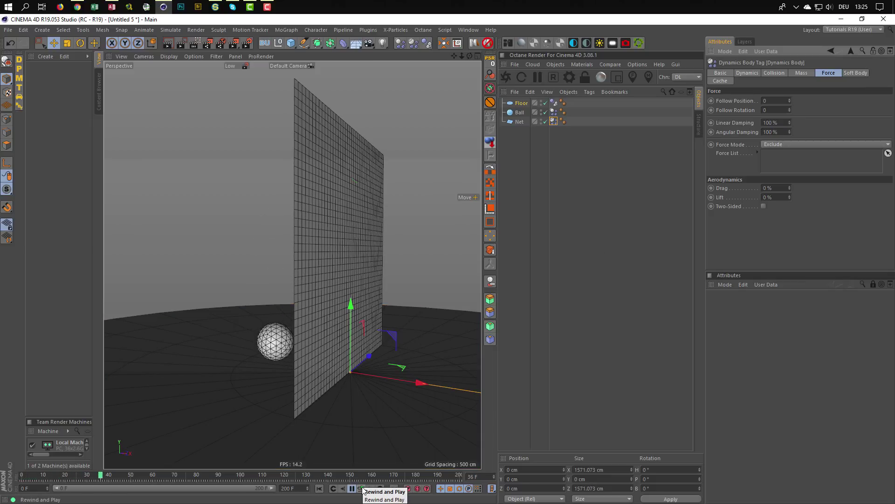
left_click(363, 489)
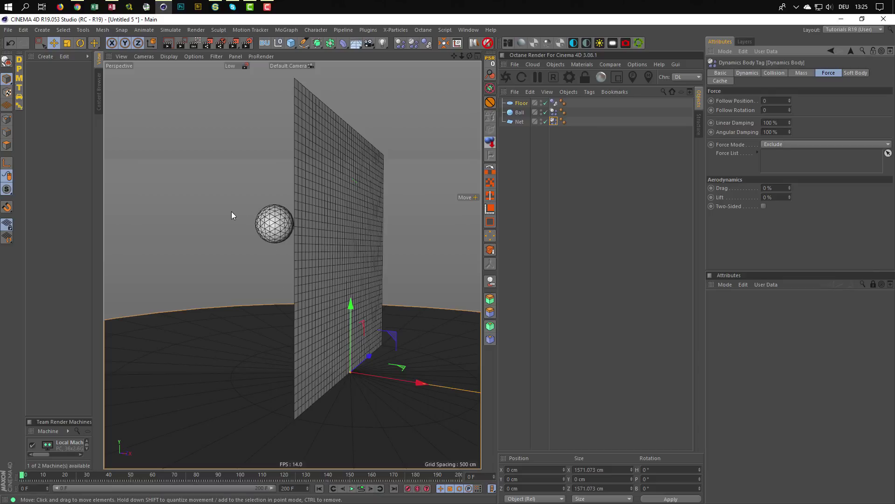
Give the Ball a custom initial velocity of 1000 cm linear along X and 360° angular on the first axis
left_click(553, 112)
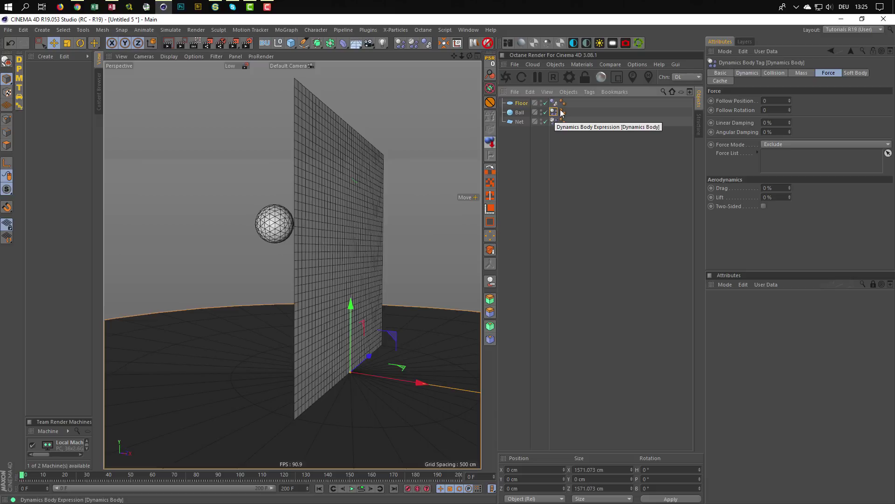
left_click(746, 71)
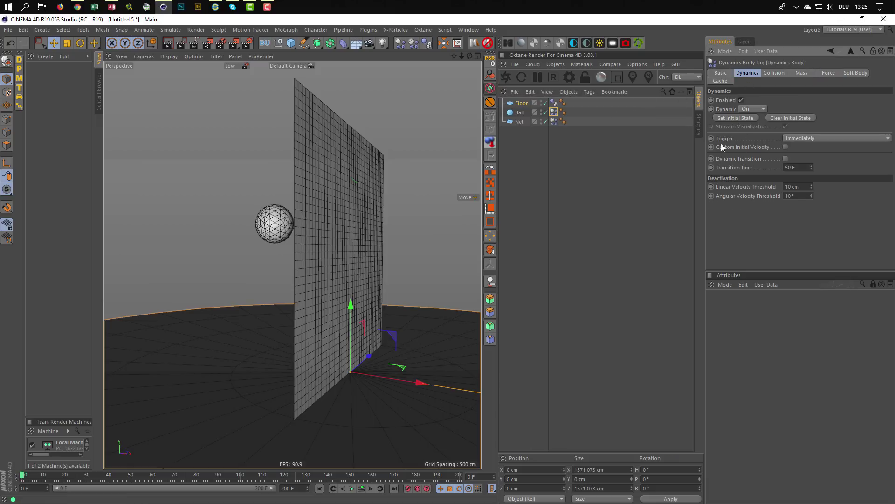
left_click(785, 148)
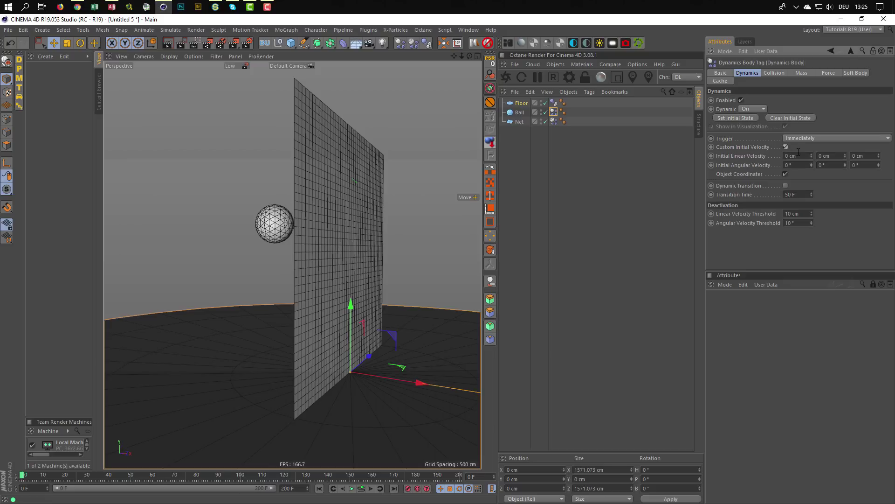
left_click(795, 156)
type("1000")
key("Return")
left_click(805, 164)
type("360")
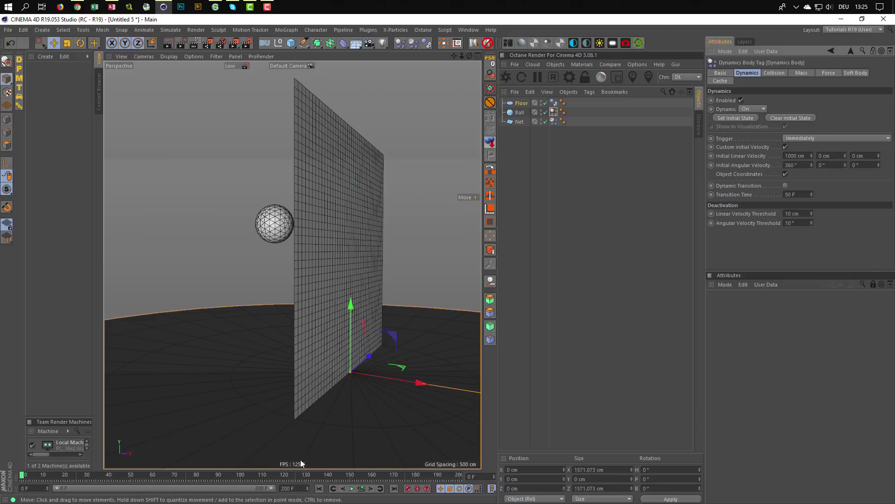
Play the simulation twice from the start to check the ball's impact on the net, returning to frame 0 each time
left_click(361, 489)
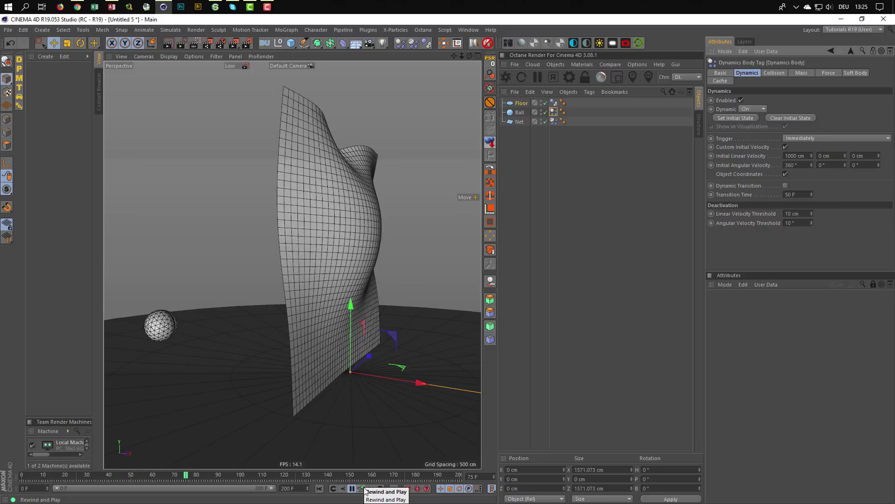
left_click(365, 489)
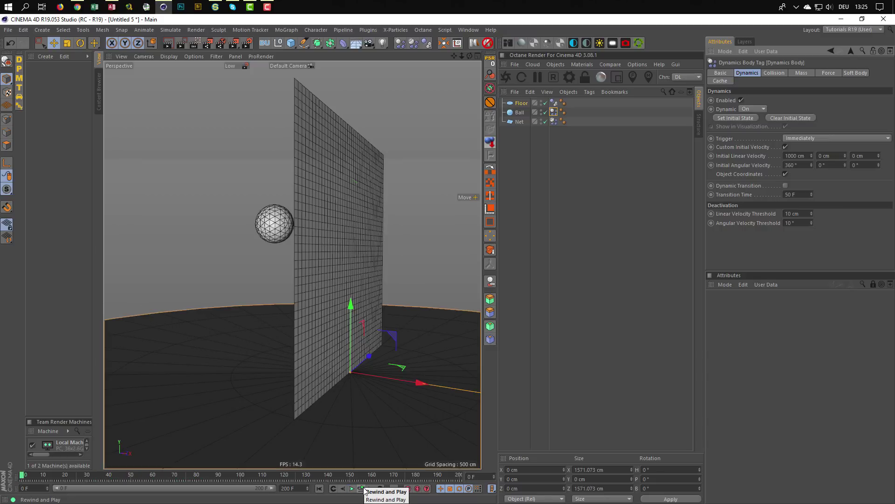
left_click(554, 122)
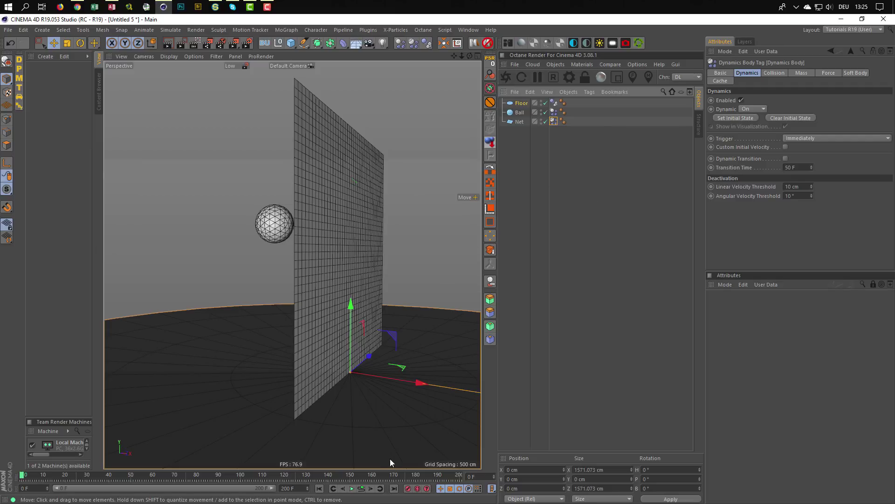
left_click(362, 489)
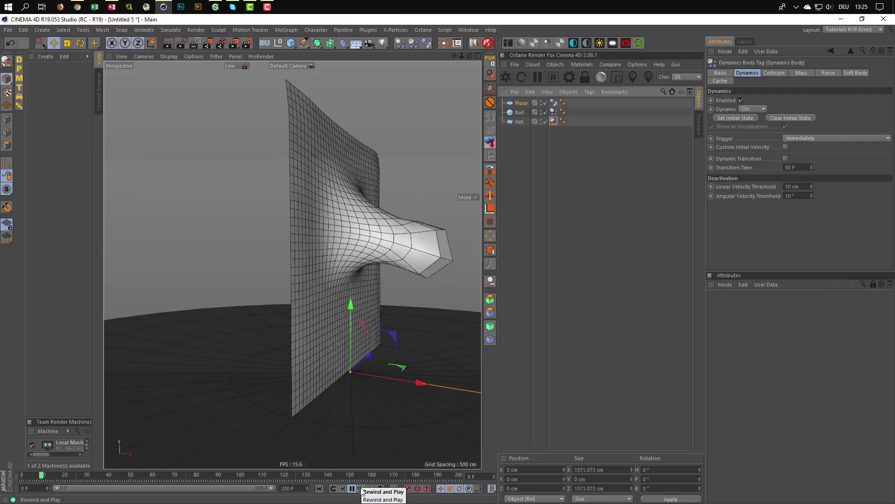
left_click(362, 489)
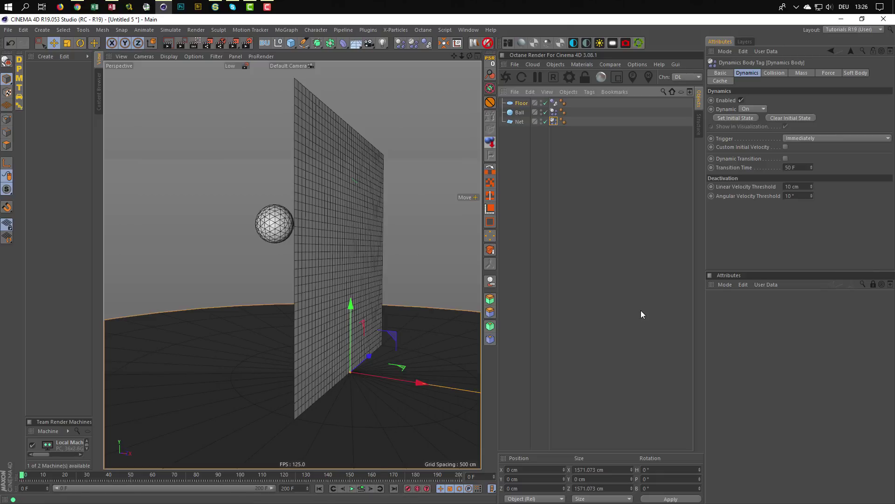
Set the project's dynamics time scale to 10 % and test-play the slowed simulation, returning to frame 0
key("ctrl+d")
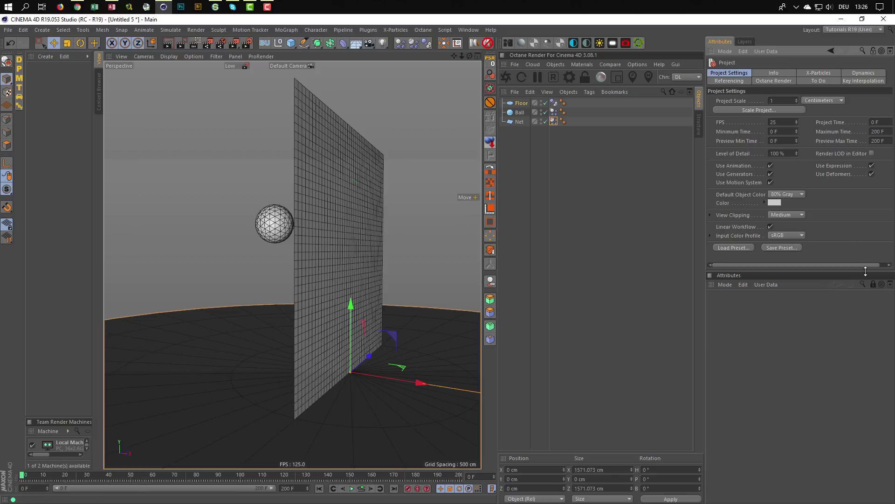
left_click(873, 285)
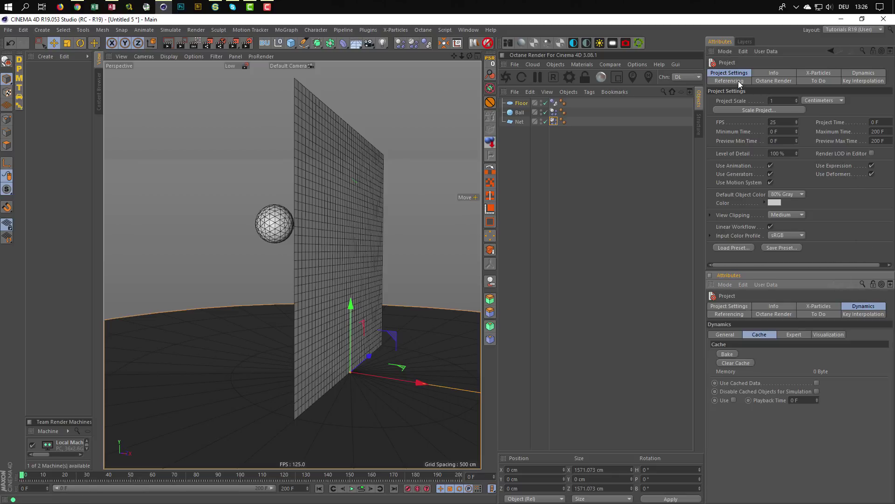
left_click(853, 72)
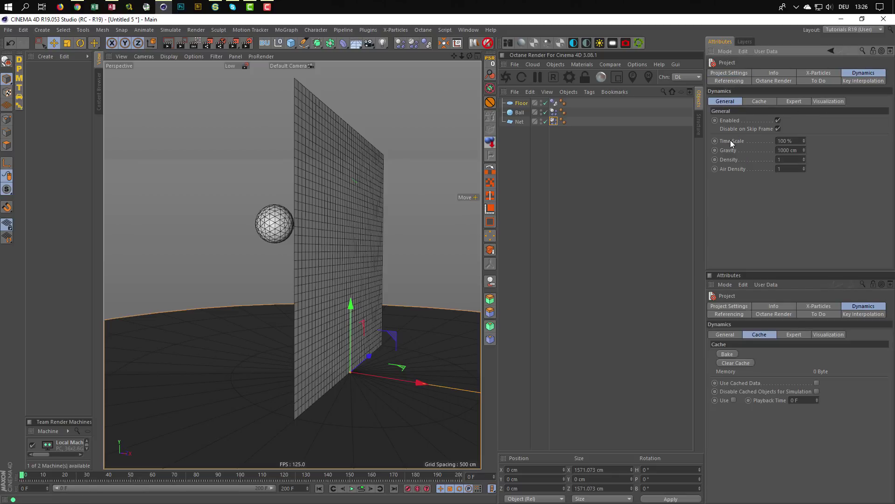
left_click(795, 140)
type("10")
key("Return")
left_click(362, 488)
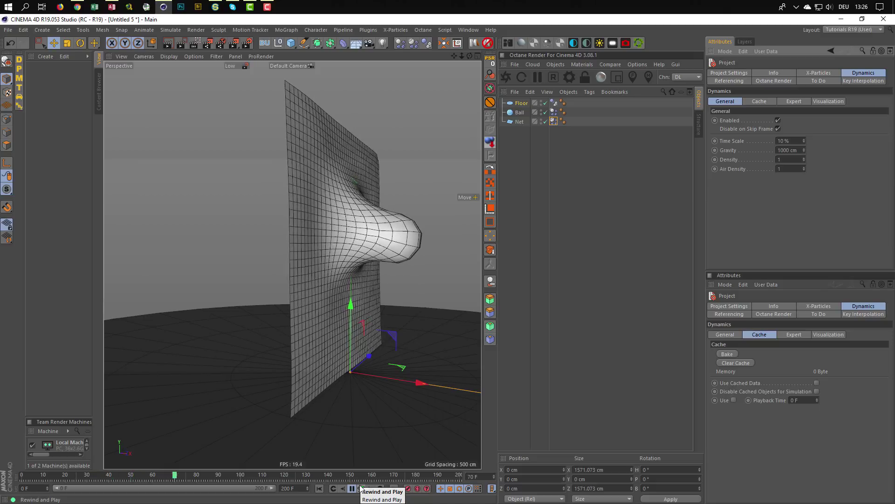
left_click(361, 488)
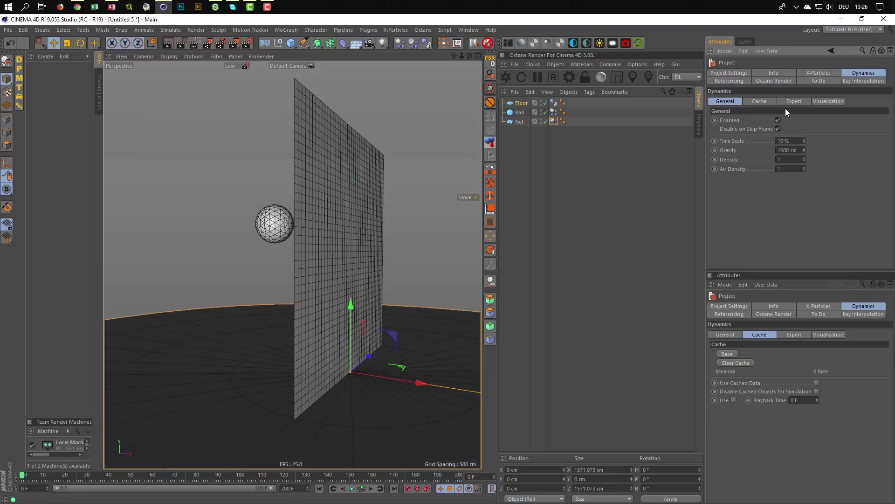
Set the project's expert dynamics steps per frame to 20
left_click(796, 101)
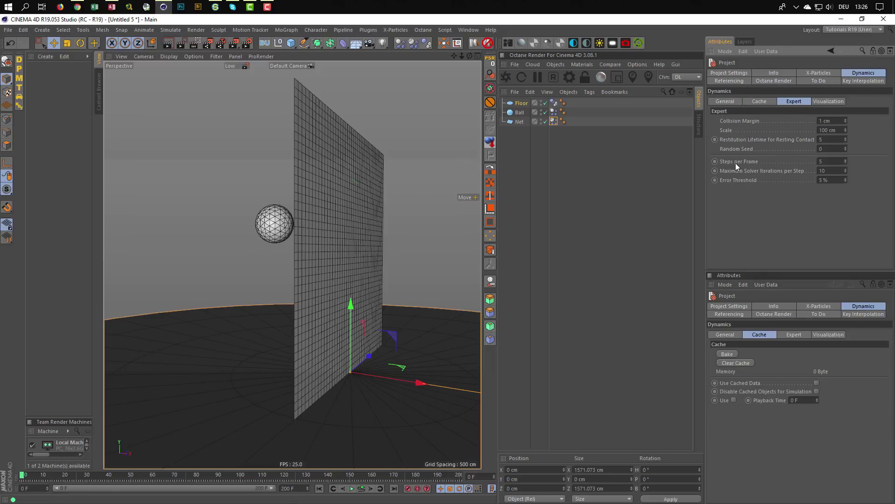
left_click(821, 161)
type("20")
Set the flexion damping of the Net's soft body to 30 %, then test-play the simulation and return to frame 0
left_click(554, 120)
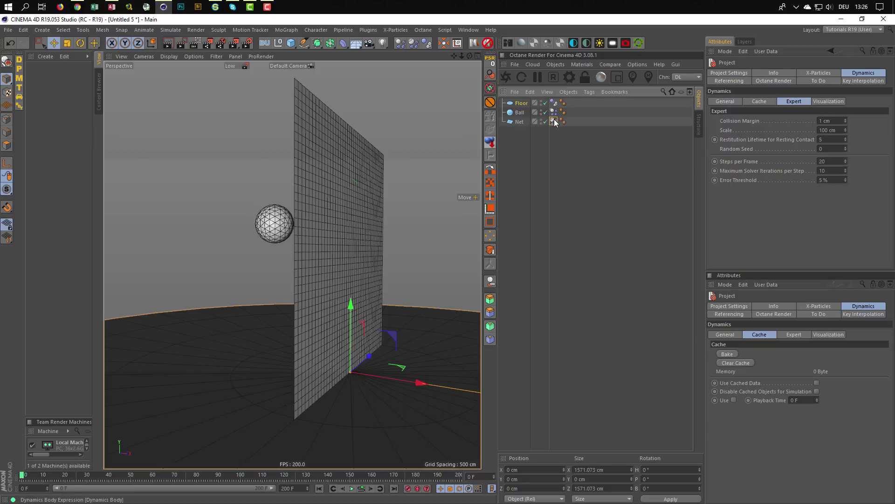
left_click(853, 73)
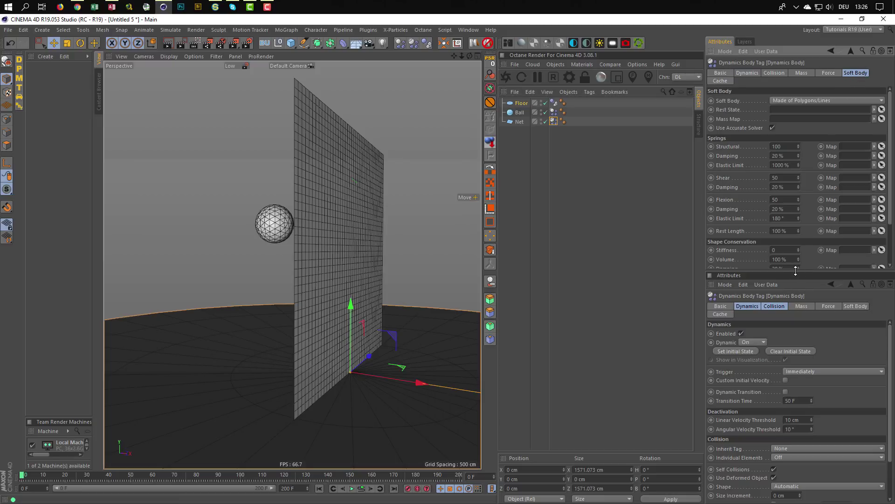
left_click_drag(795, 271, 793, 337)
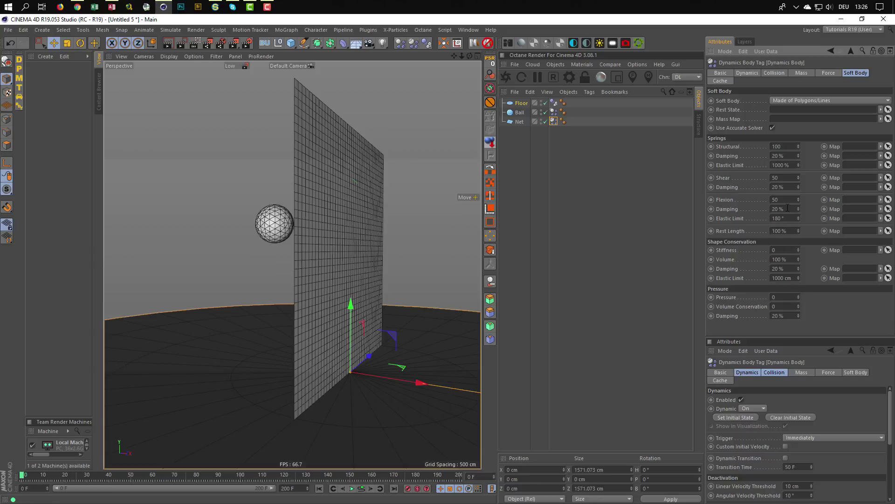
left_click(788, 209)
type("30")
left_click(361, 490)
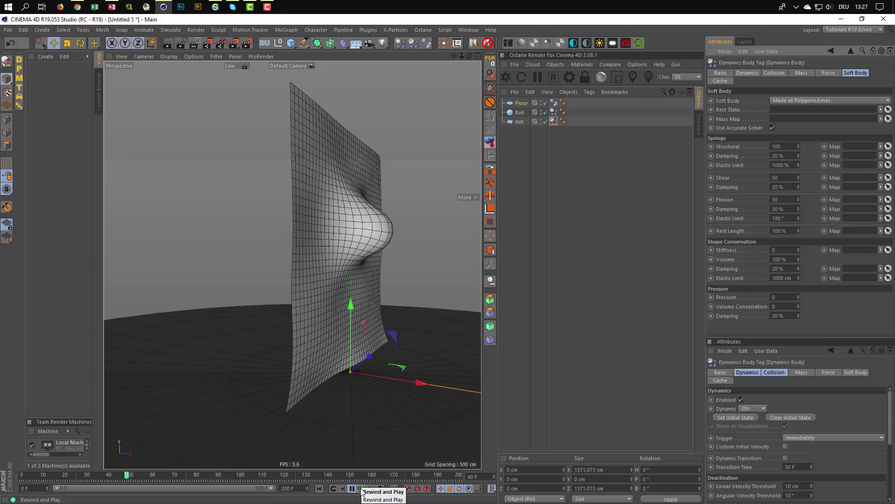
left_click(362, 490)
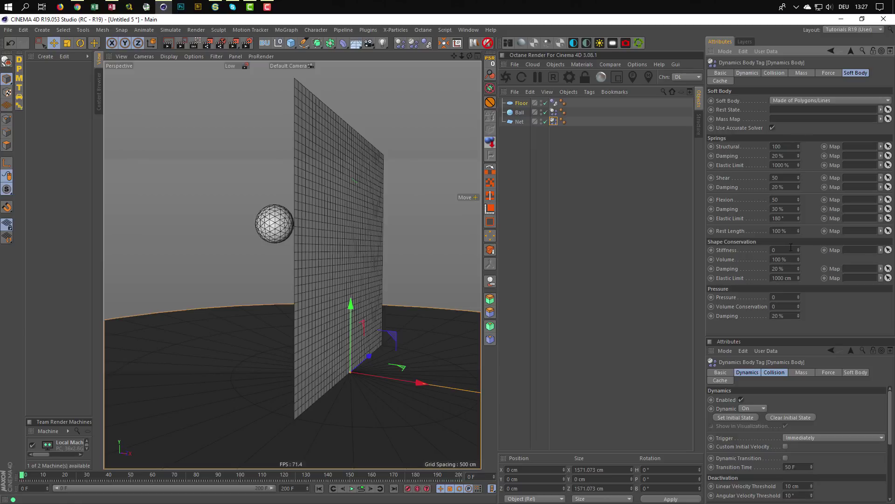
Set the Net's shape conservation stiffness to 100, then test-play the simulation and return to frame 0
type("100")
left_click(362, 488)
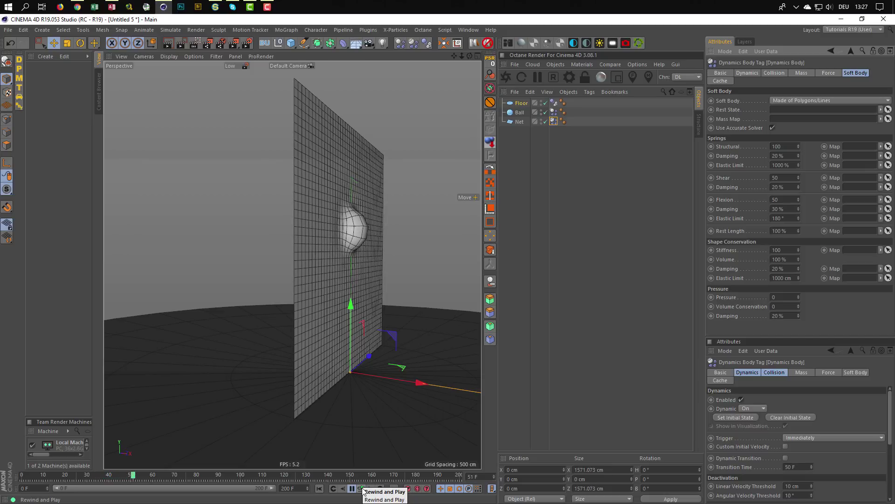
left_click(362, 489)
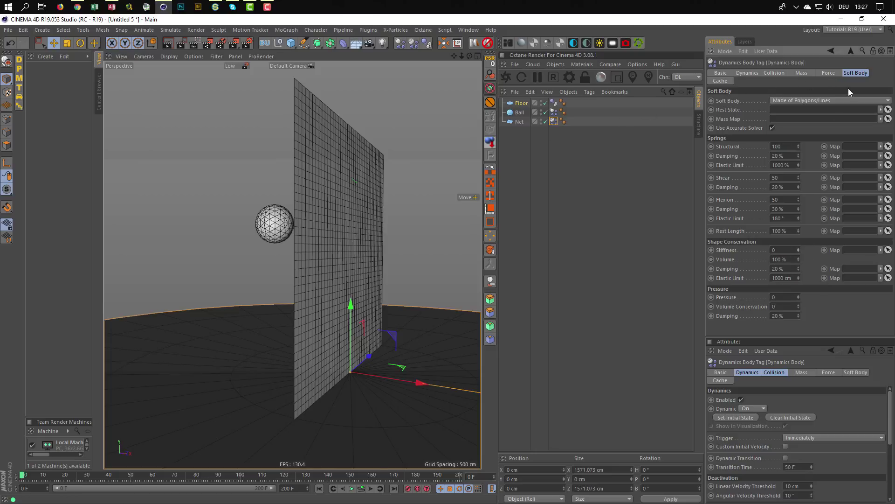
Give the Net's dynamics body a custom mass of 10, then test-play the simulation and return to frame 0
left_click(803, 73)
left_click(776, 100)
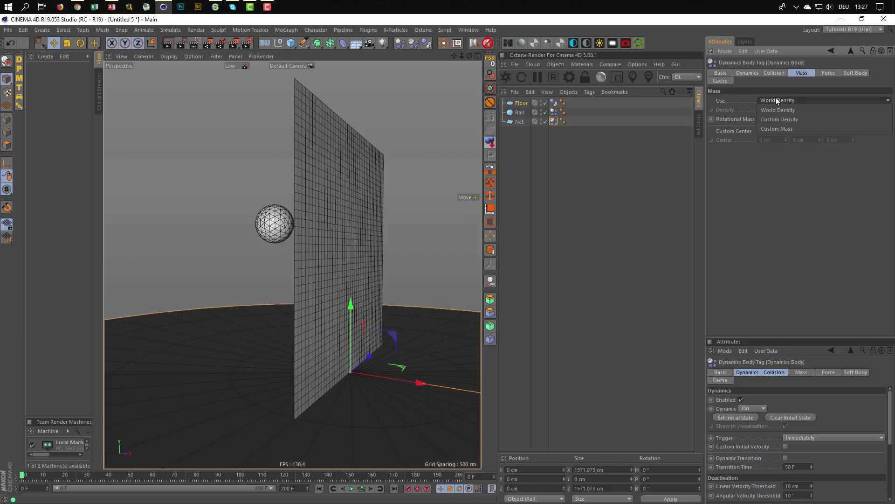
left_click(773, 129)
left_click(362, 489)
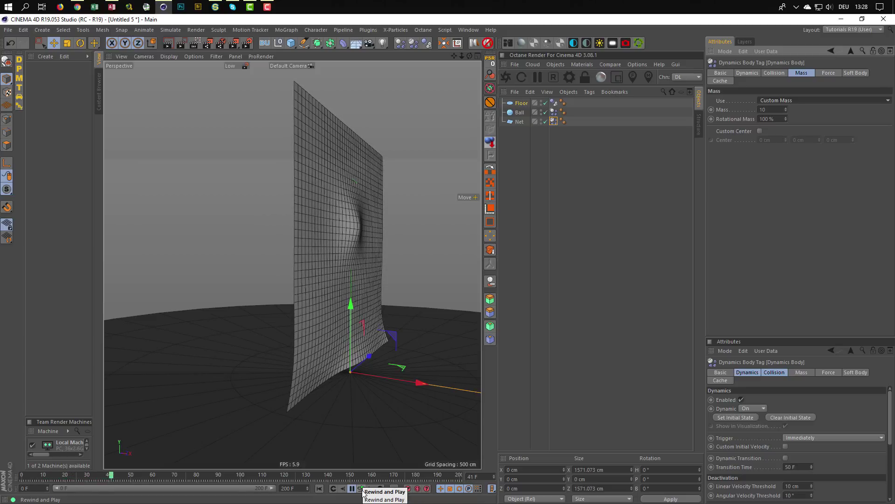
left_click(362, 490)
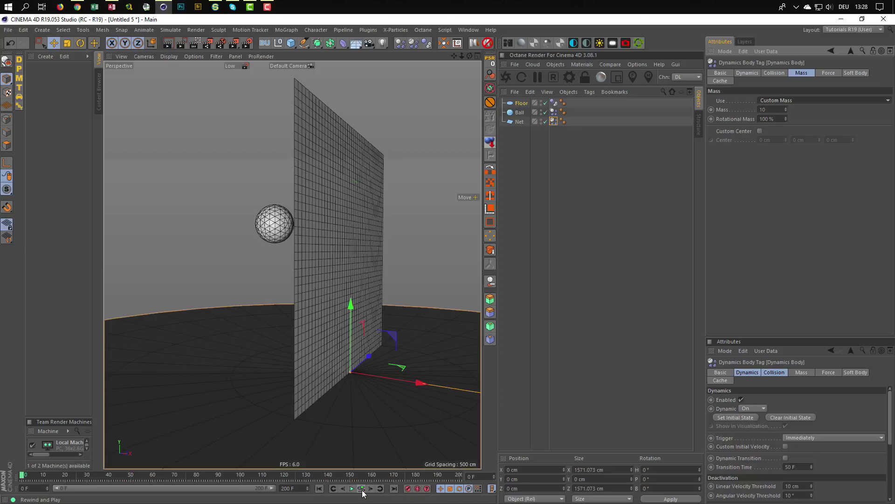
Set the Net's custom mass to 5, then test-play the simulation and return to frame 0
left_click(771, 110)
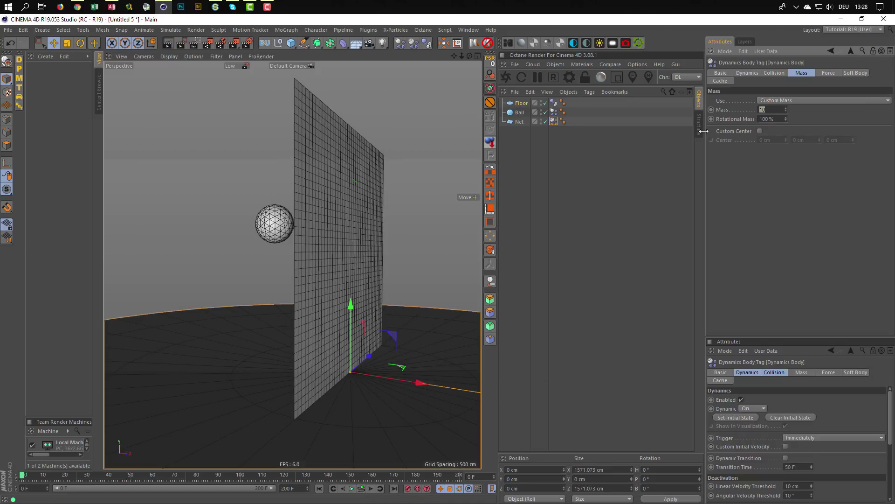
type("5")
left_click(362, 489)
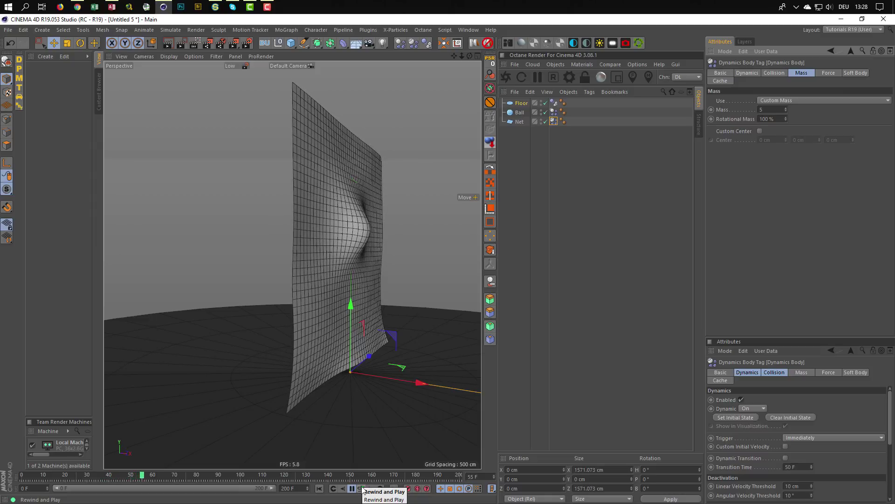
left_click(363, 488)
Set the opacity of the perspective viewport's tinted border to 80 %
scroll(351, 209, "up", 5)
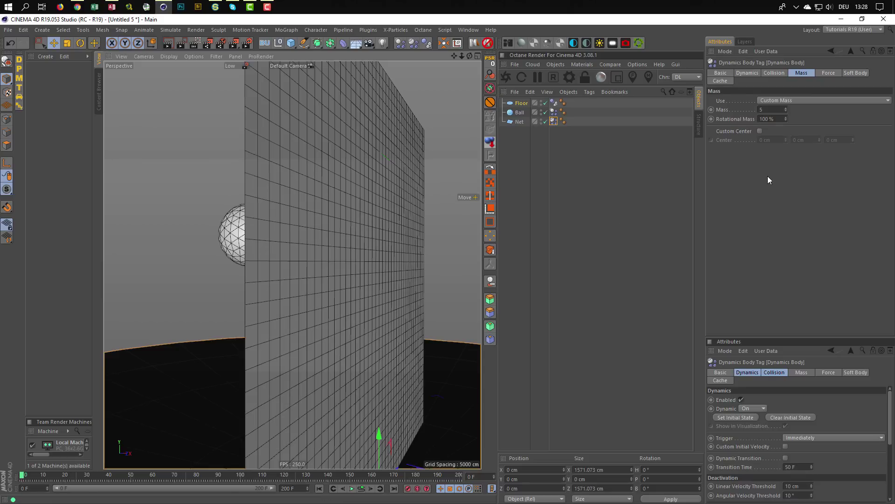
key("ctrl+d")
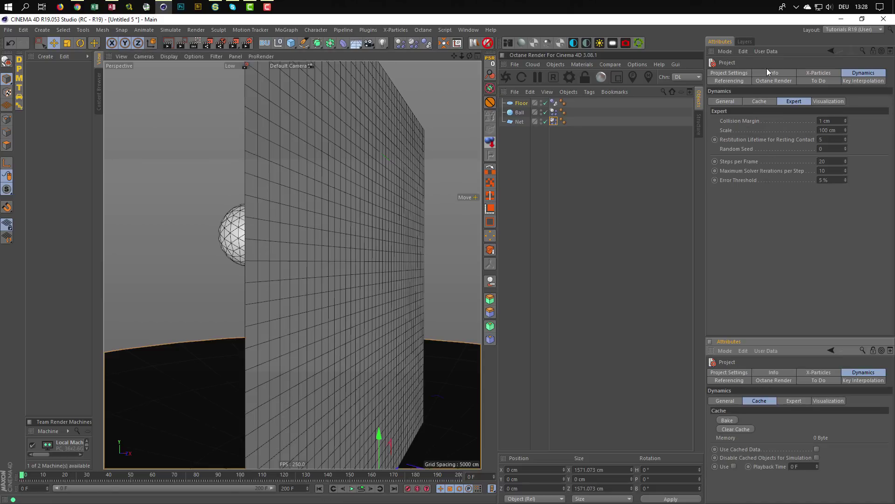
left_click(731, 73)
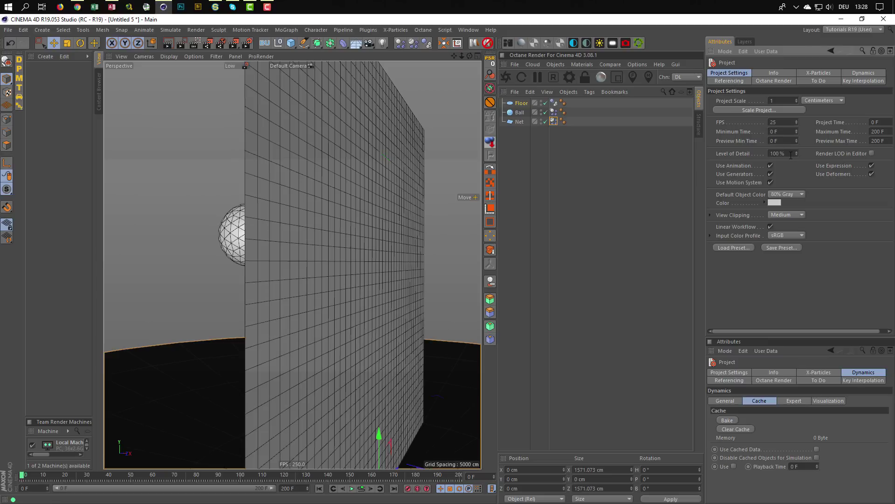
key("shift+v")
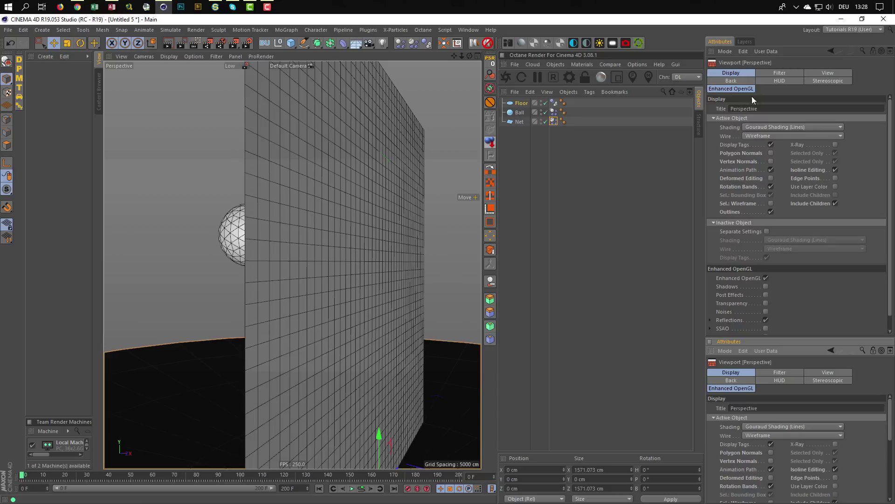
left_click(743, 73)
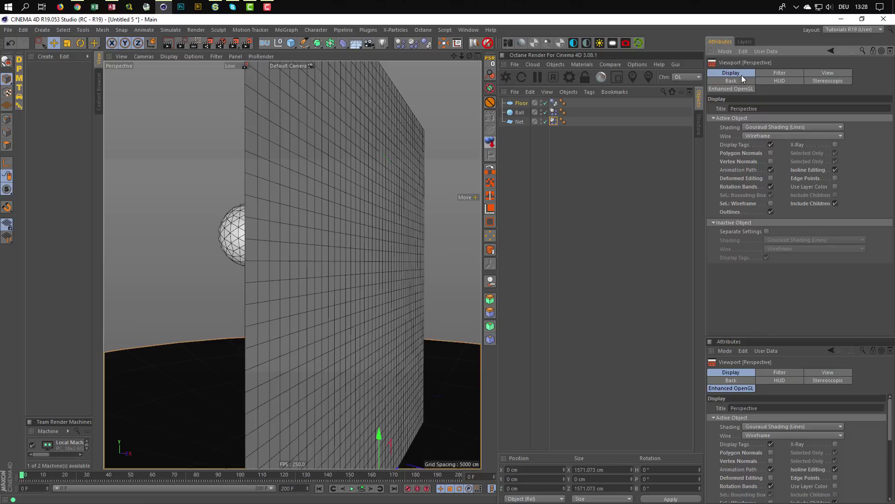
left_click(827, 73)
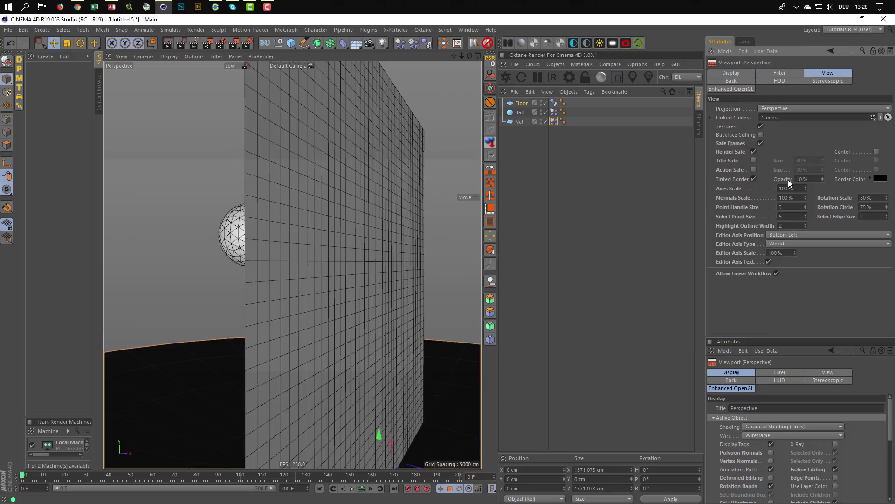
left_click_drag(813, 177, 755, 213)
type("80")
key("Return")
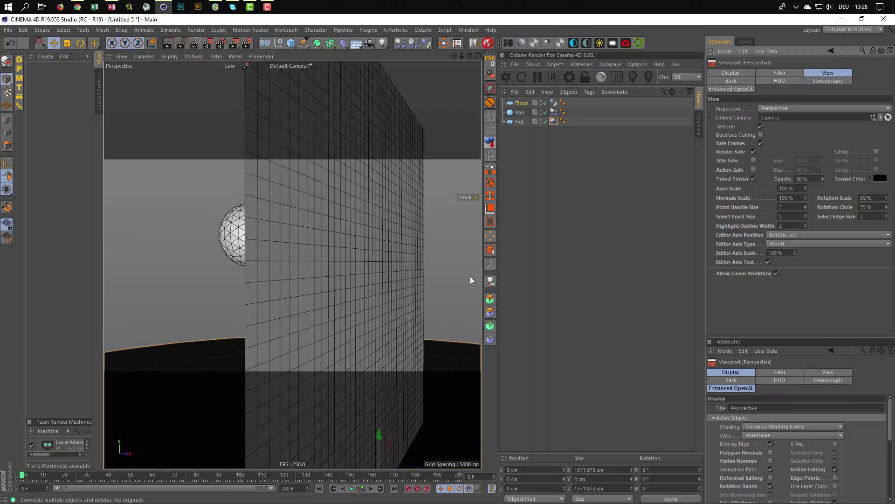
Play the simulation to check the net's impact within the tinted render frame, then return to frame 0
left_click(364, 489)
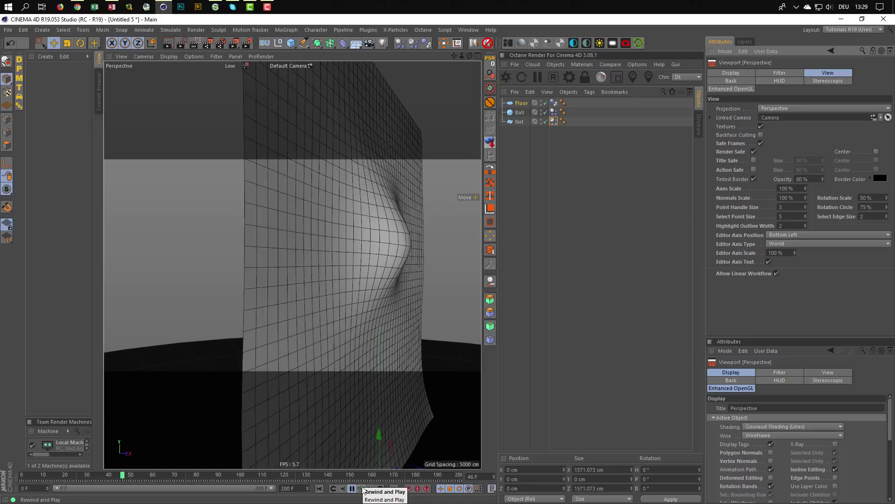
left_click(363, 488)
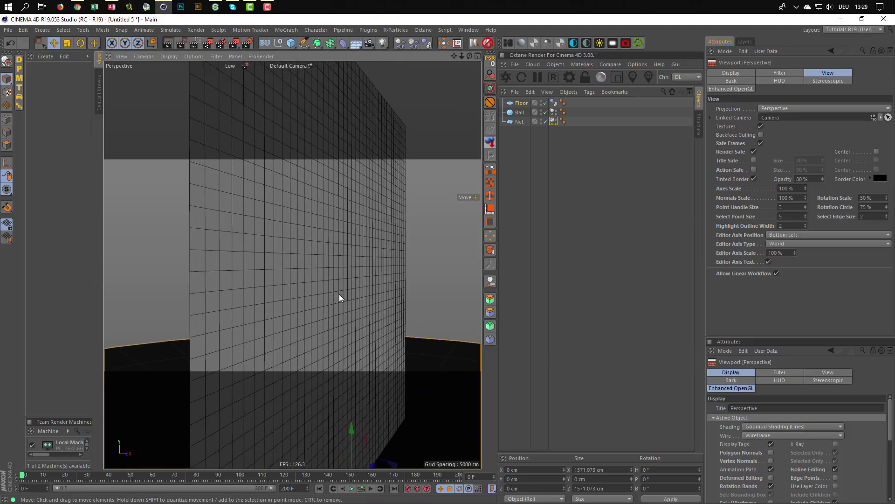
scroll(343, 295, "up", 2)
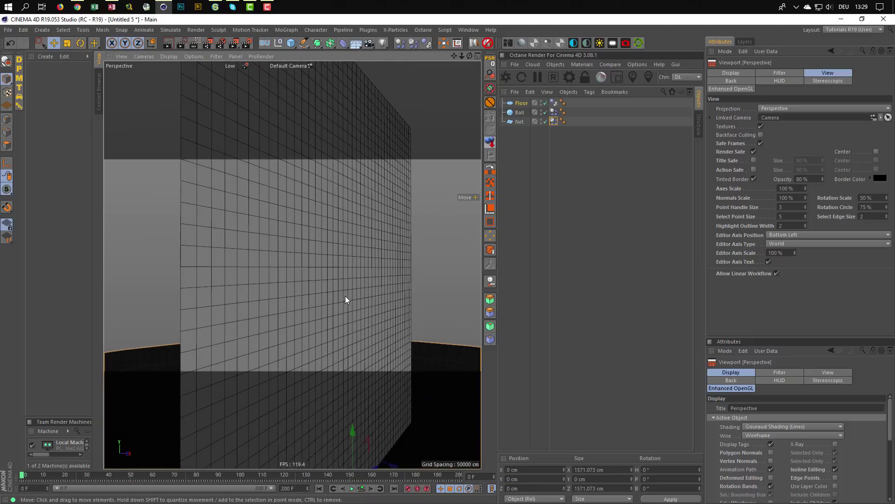
Add an Atom Array as the parent of the Net plane
left_click(519, 122)
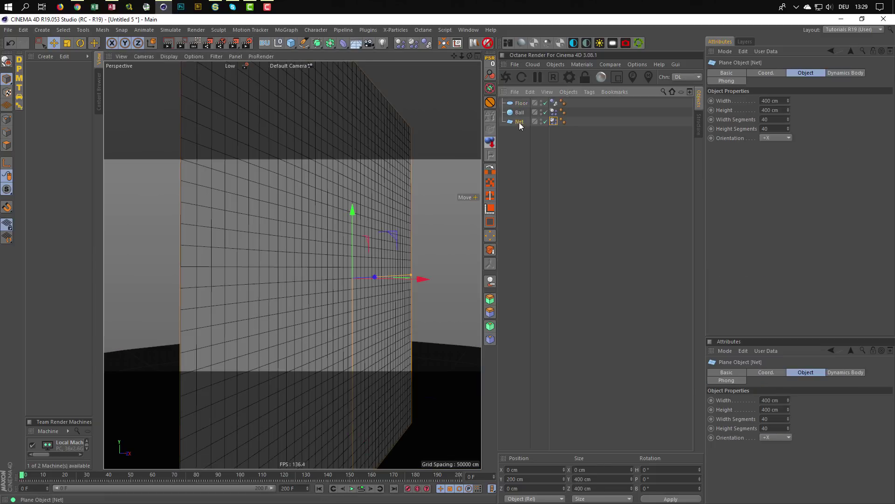
left_click(330, 44)
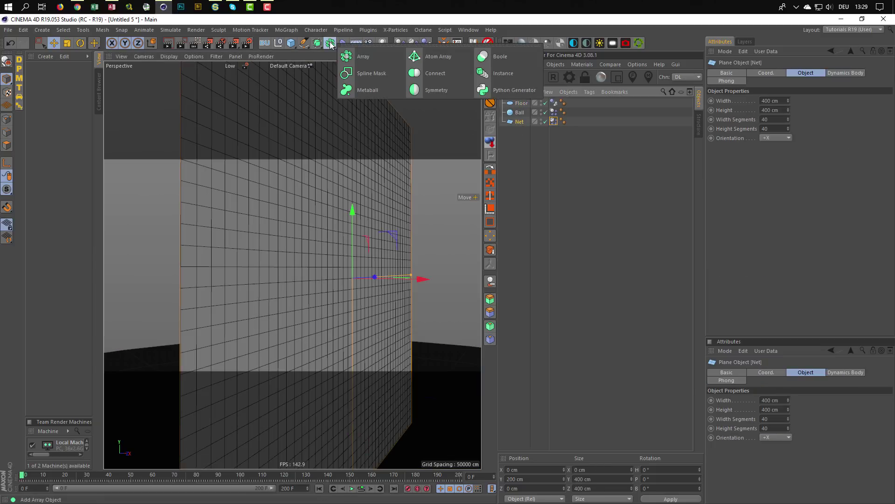
left_click(437, 57)
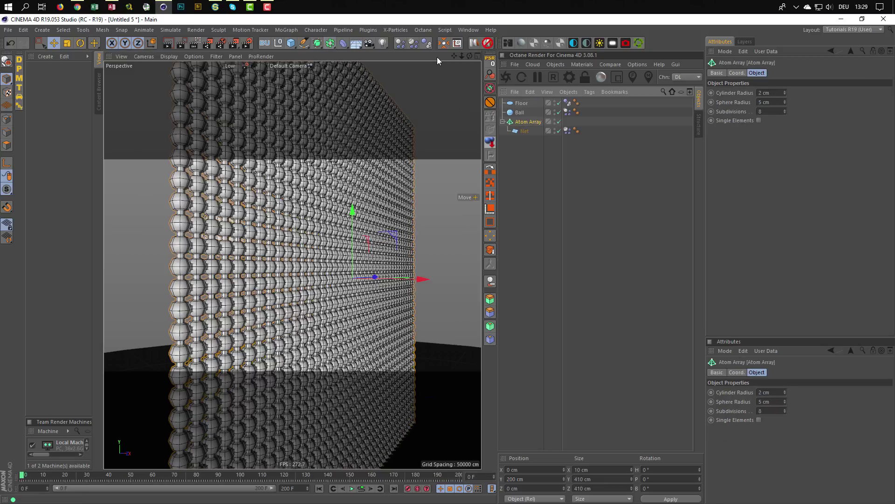
Set the Atom Array's cylinder radius to 0.5 cm, sphere radius to 1 cm and subdivisions to 6, then clear the selection
left_click_drag(775, 94, 716, 111)
type("0.5")
key("Tab")
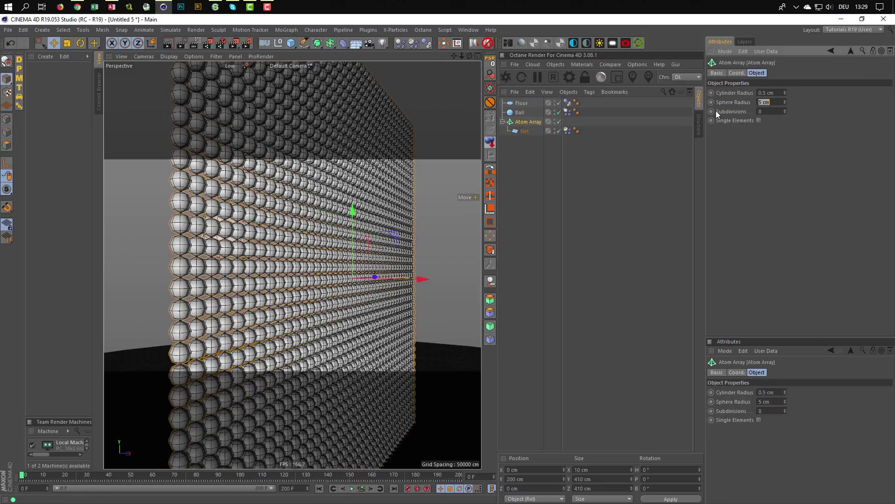
type("1")
key("Return")
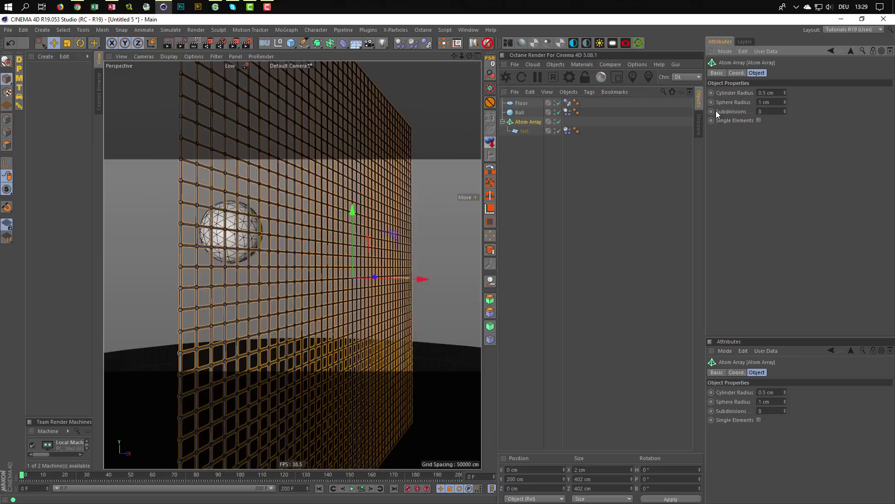
left_click_drag(772, 111, 709, 121)
type("6")
key("Return")
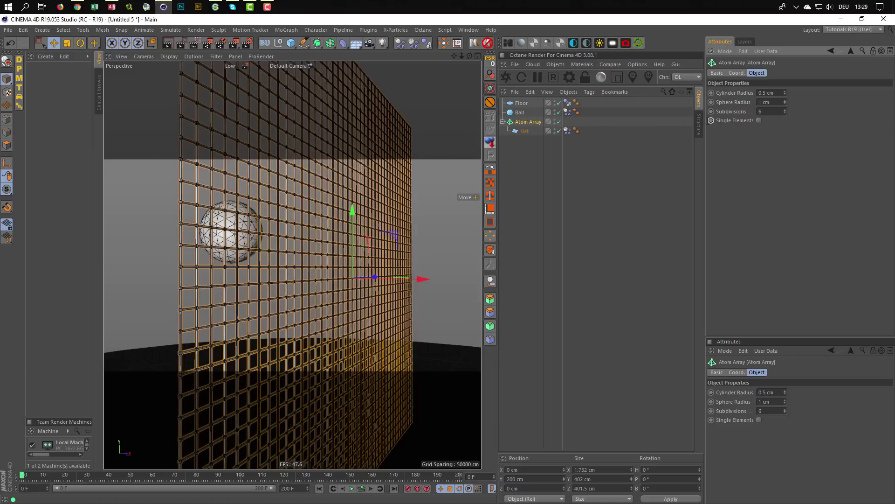
left_click(606, 189)
Set the project's expert dynamics steps per frame to 10
scroll(288, 238, "up", 10)
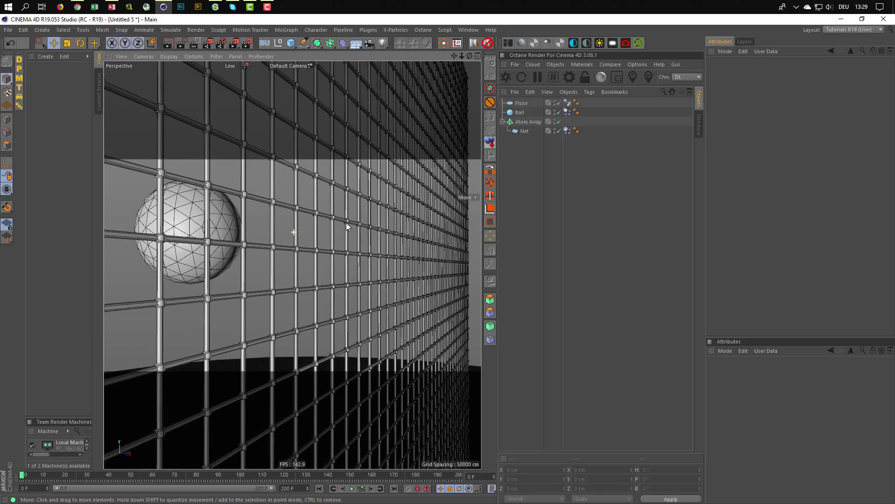
scroll(301, 236, "down", 5)
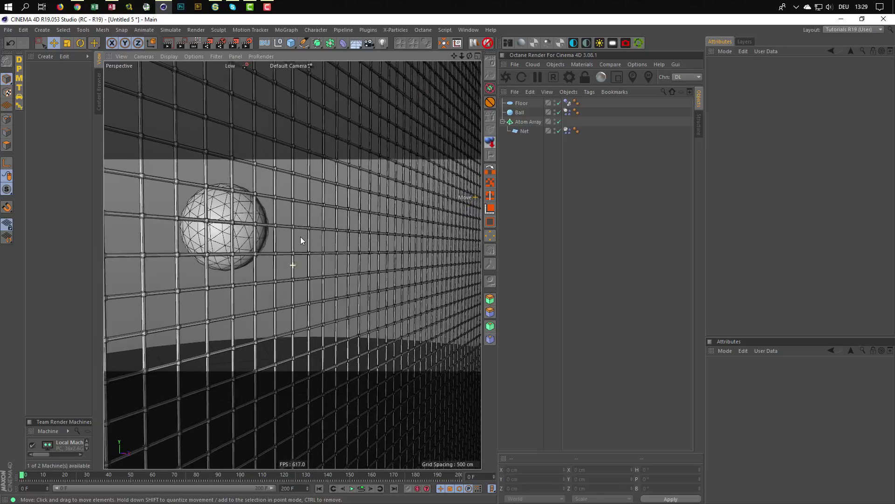
left_click_drag(254, 266, 236, 278, "alt")
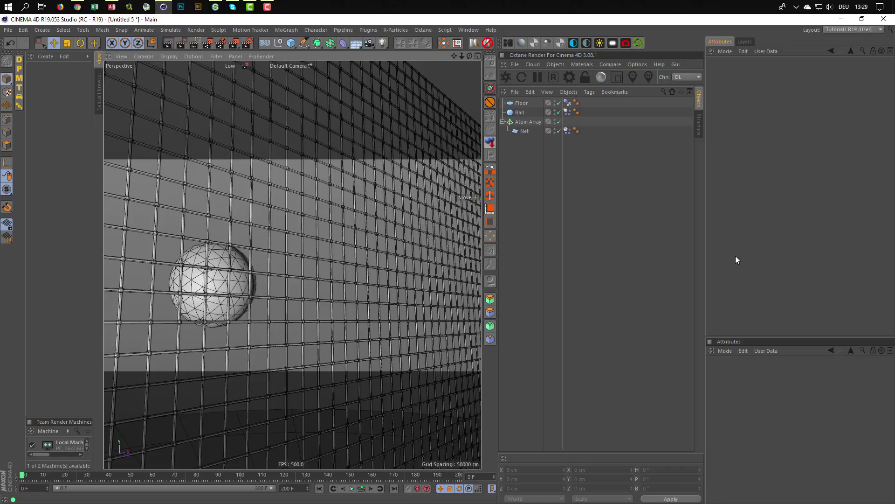
key("ctrl+d")
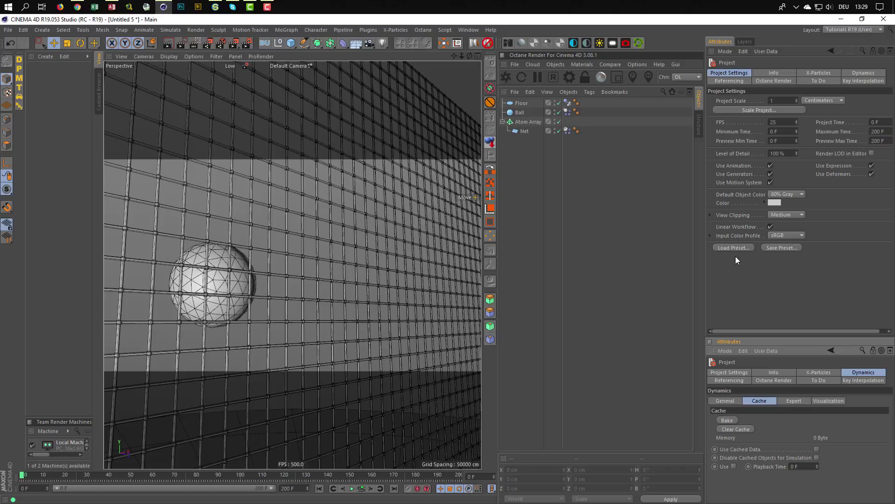
left_click(850, 72)
left_click(794, 101)
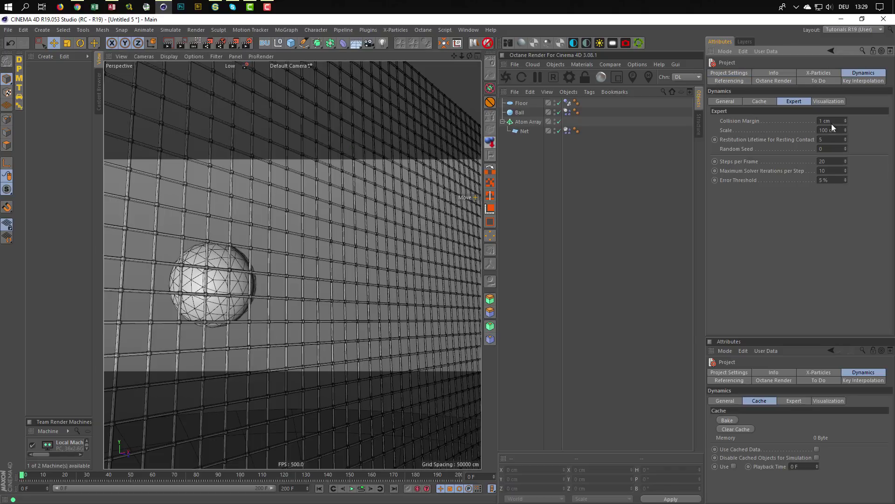
left_click(834, 163)
type("1")
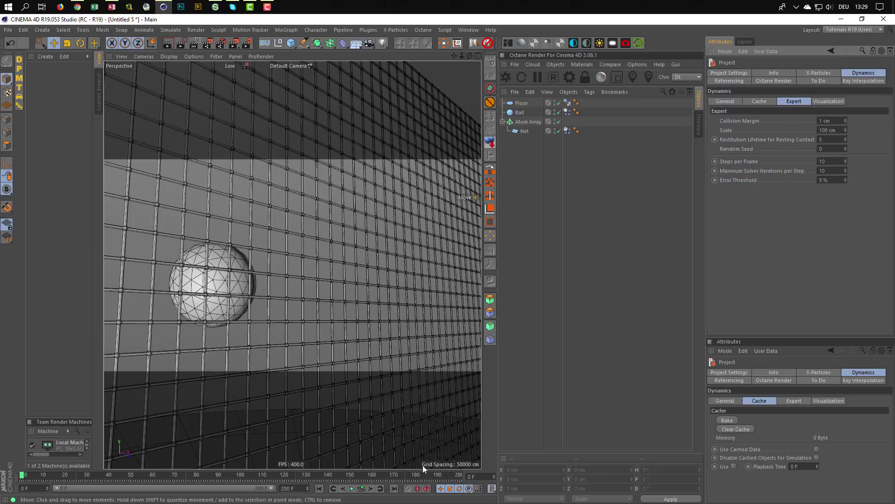
Test-play the simulation with the Atom Array net and return to frame 0
left_click(361, 489)
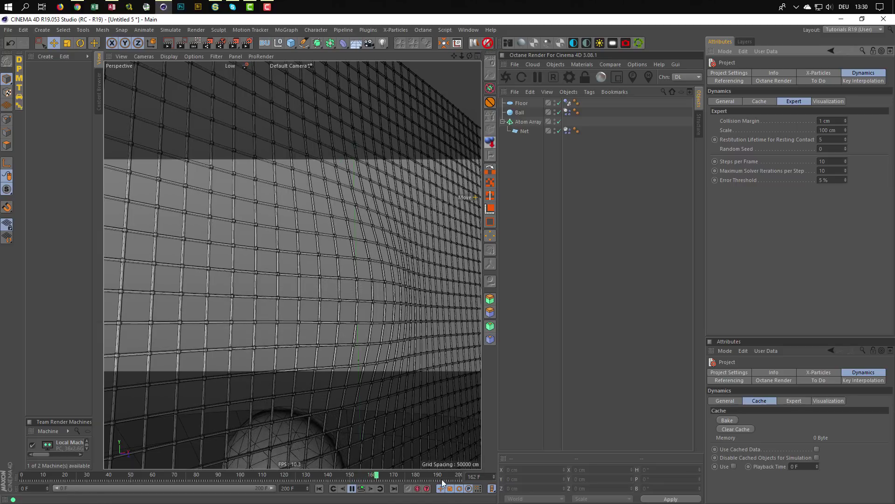
left_click(351, 489)
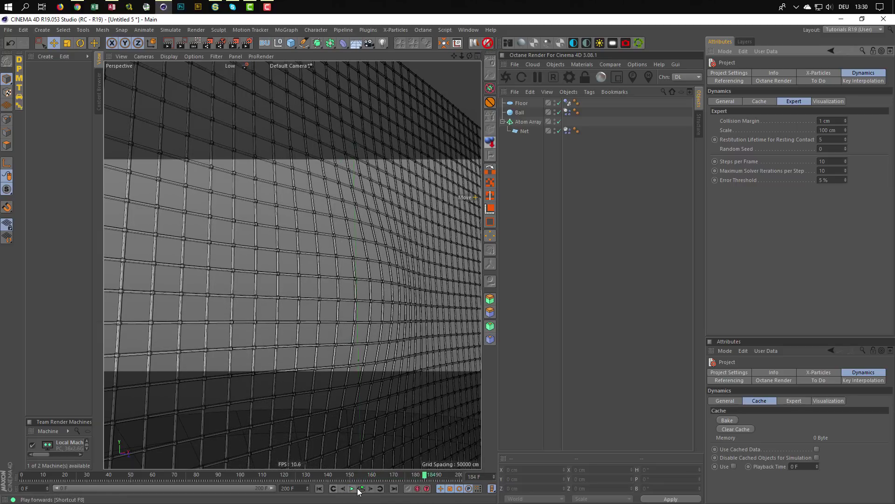
left_click(351, 489)
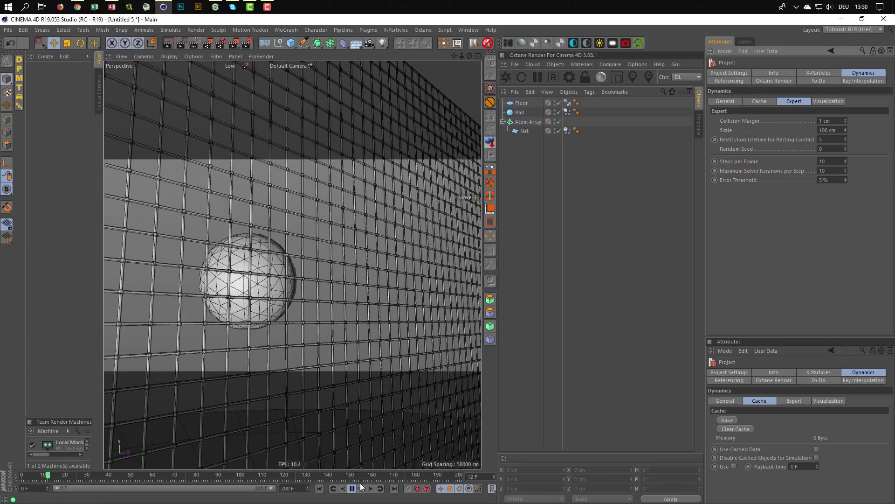
left_click(362, 488)
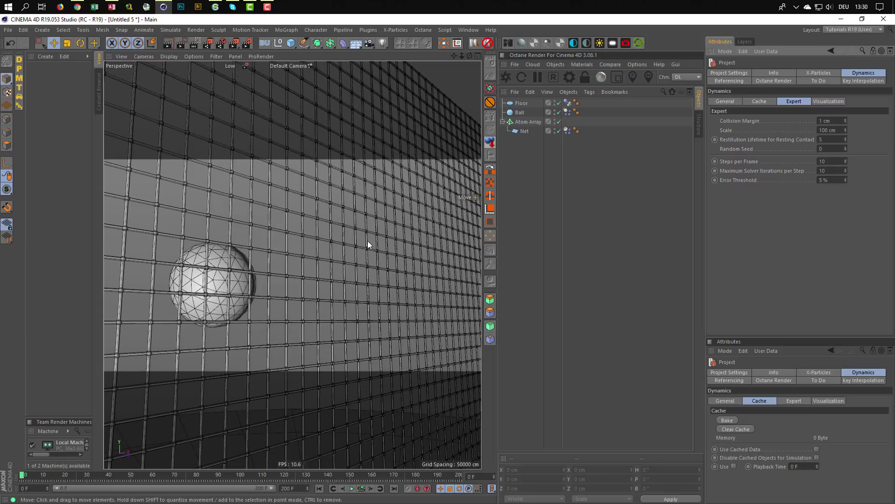
Frame the ball behind the net, create an Octane camera from this view and look through it
middle_click_drag(365, 228, 364, 203, "alt")
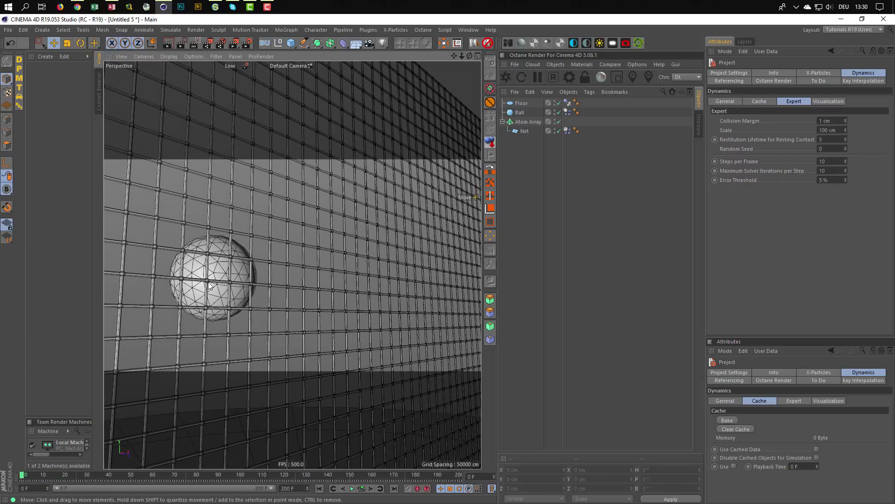
middle_click_drag(199, 285, 187, 289, "alt")
left_click_drag(187, 289, 194, 300, "alt")
mouse_move(194, 300)
middle_mouse_down("alt")
mouse_move(211, 289)
mouse_move(211, 302)
middle_mouse_up("alt")
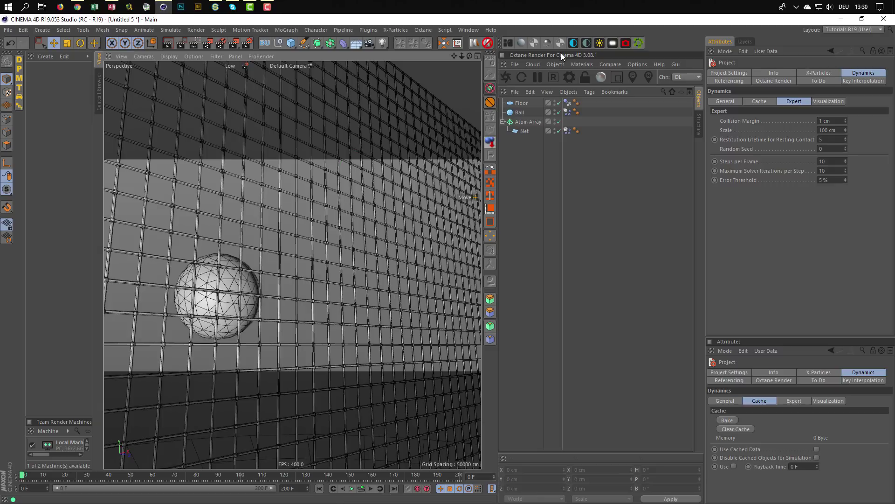
left_click(626, 44)
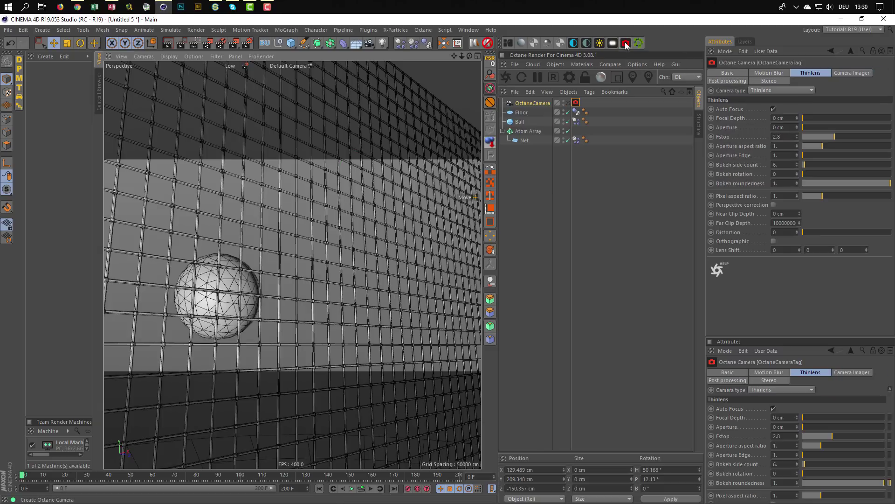
left_click(568, 103)
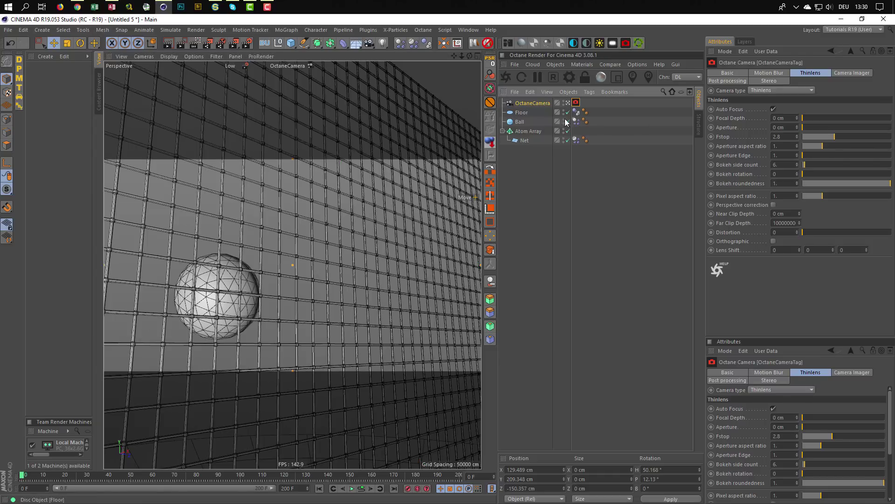
Test-play the simulation with a Protection tag on the Octane camera and delete the tag
left_click(490, 102)
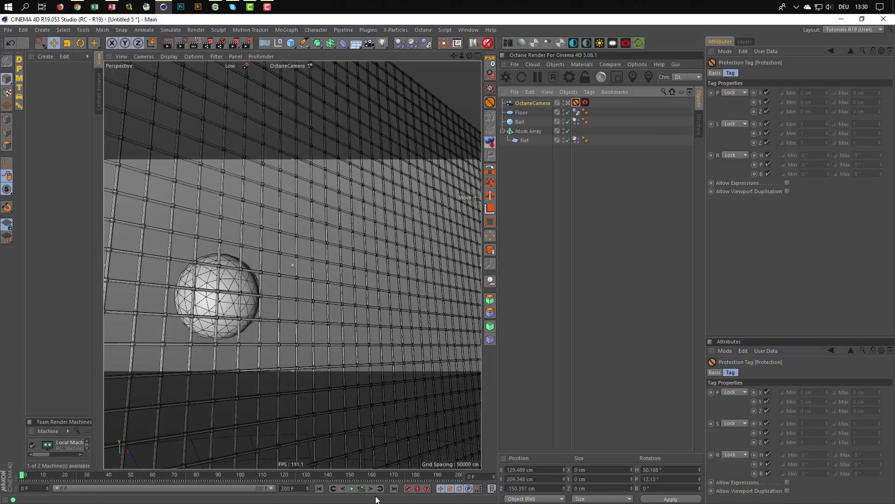
left_click(361, 488)
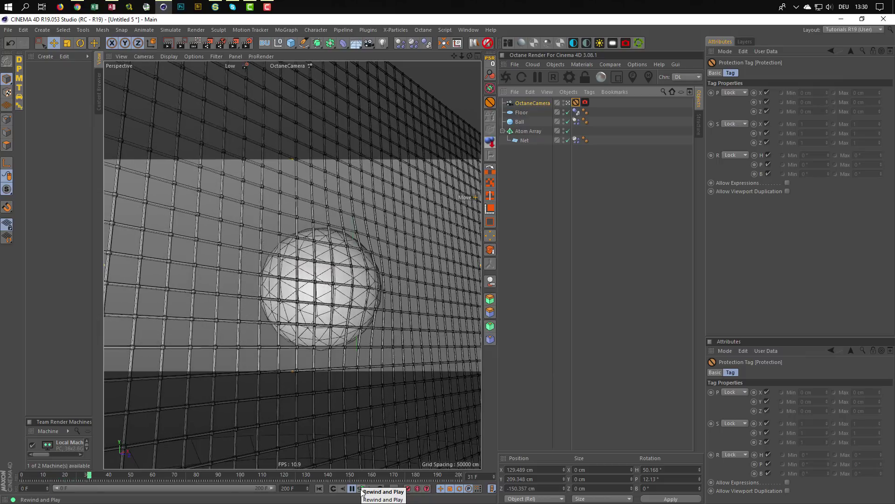
left_click(361, 489)
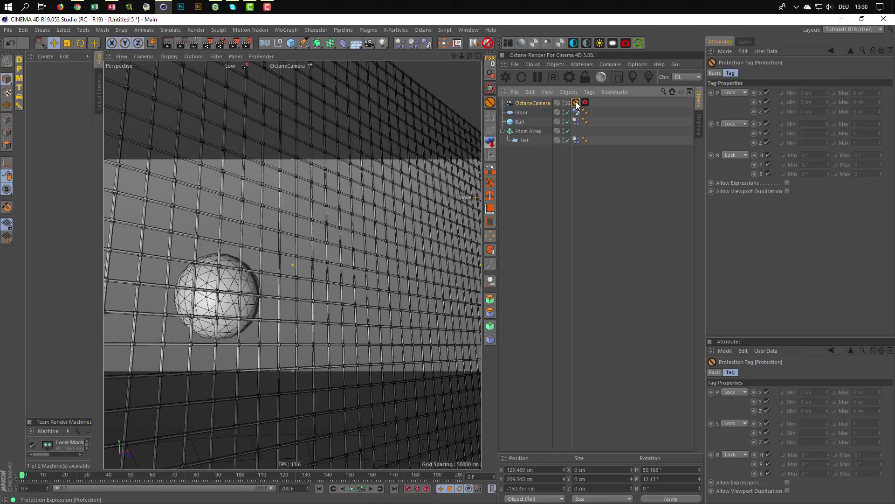
key("Delete")
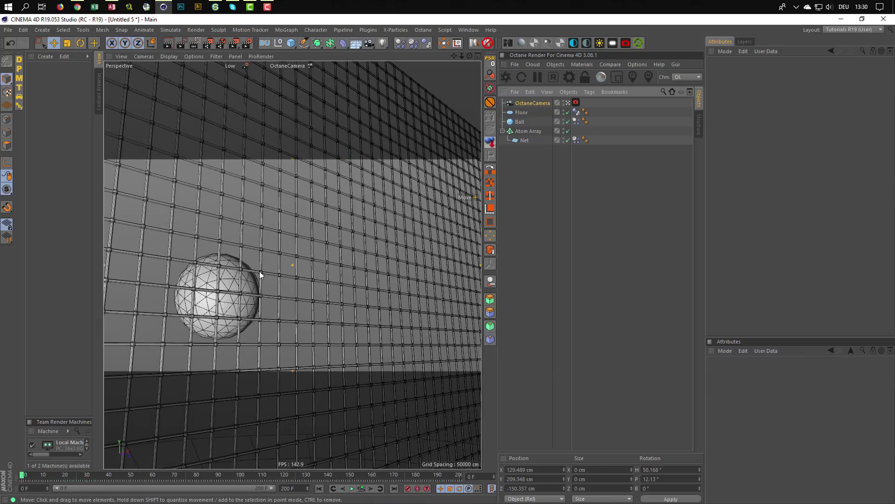
Lower the Octane camera to about Y 177 cm and tilt it upward to about 18.6° pitch
left_click_drag(232, 278, 236, 284, "alt")
middle_click_drag(241, 286, 242, 289, "alt")
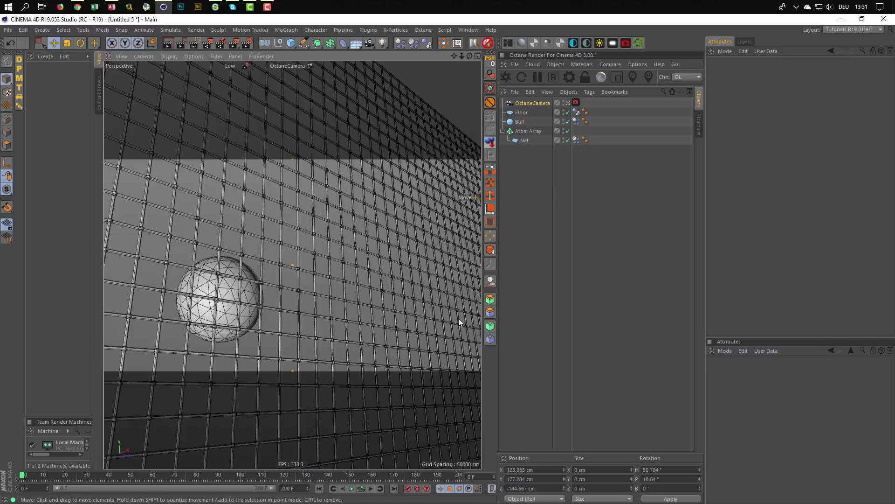
Review the cache settings of the Net and Ball dynamics tags and bake the whole simulation from the project's dynamics cache settings
key("ctrl+d")
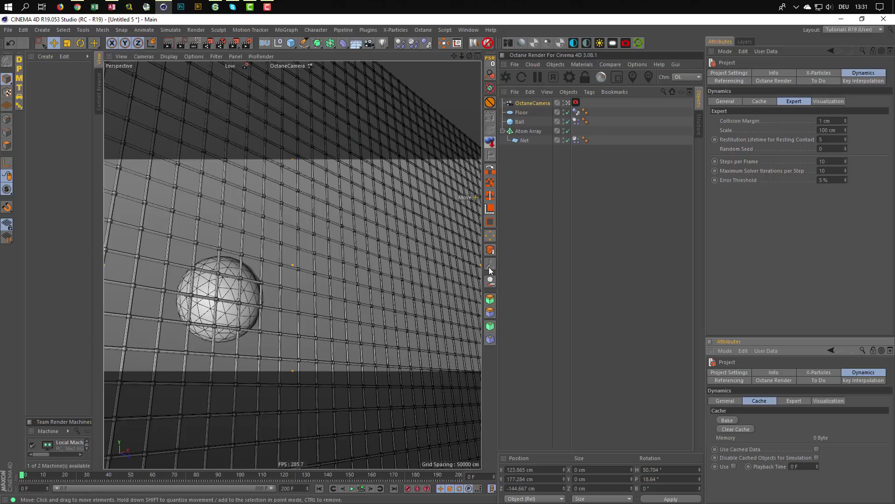
left_click(577, 139)
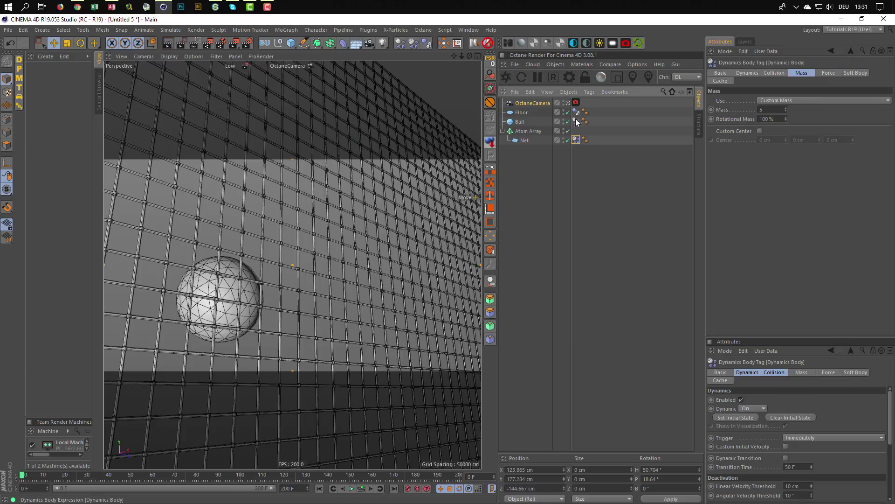
left_click(576, 121, "ctrl")
left_click(722, 81)
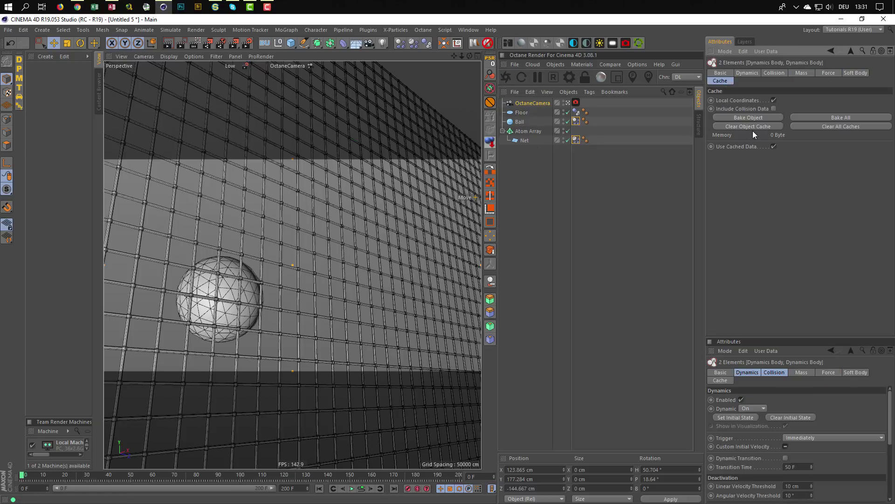
left_click(603, 196)
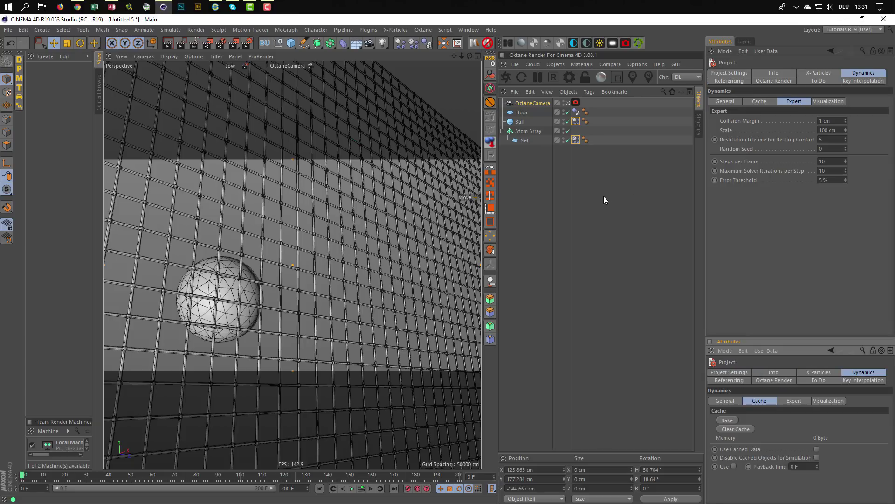
left_click(757, 100)
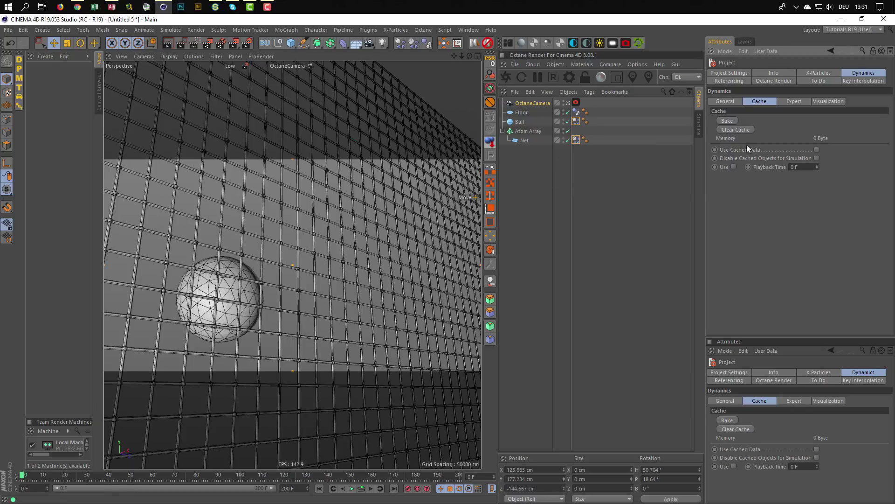
left_click(728, 120)
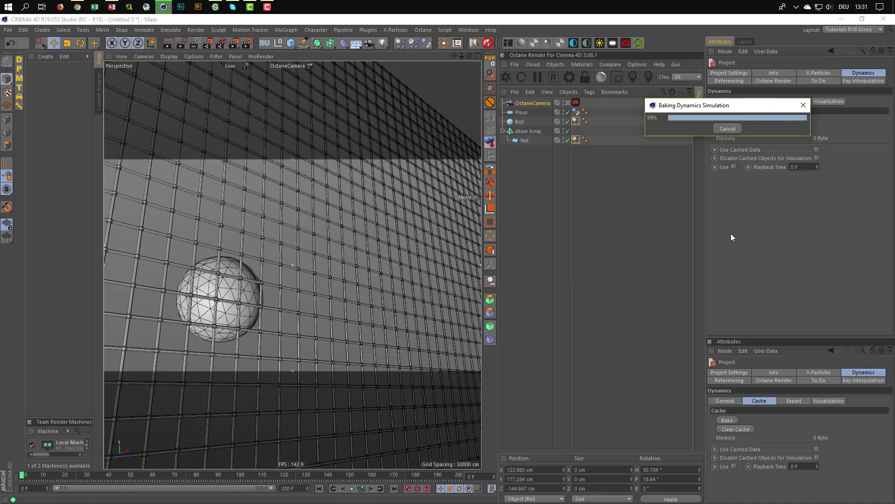
Reframe the Octane camera on the impact at frame 43, at about Y 142 cm and 22° pitch, and play back the baked simulation
left_click(23, 479)
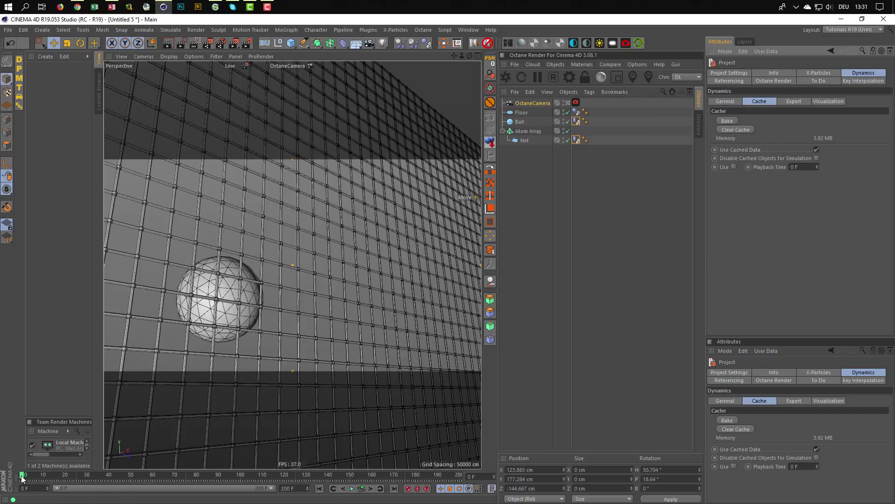
left_click_drag(23, 479, 116, 493)
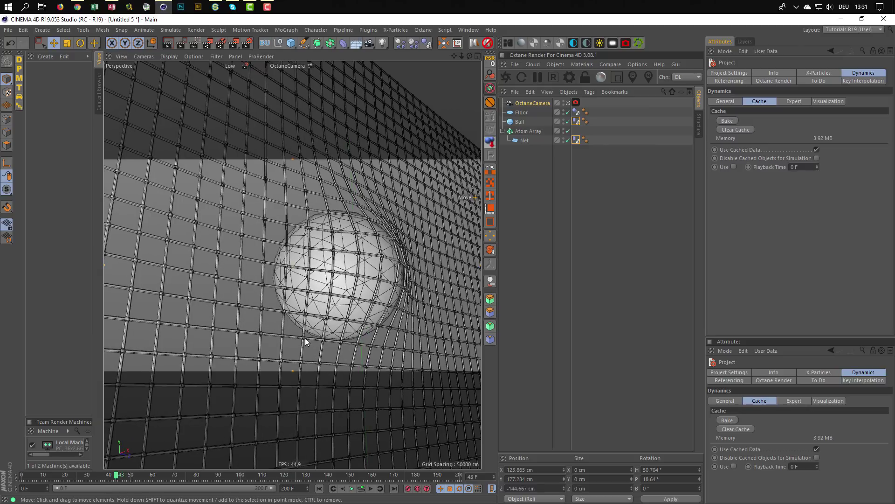
middle_click_drag(305, 338, 360, 266)
left_click_drag(360, 267, 360, 271, "alt")
middle_click_drag(360, 274, 362, 260, "alt")
right_click_drag(362, 260, 361, 260, "alt")
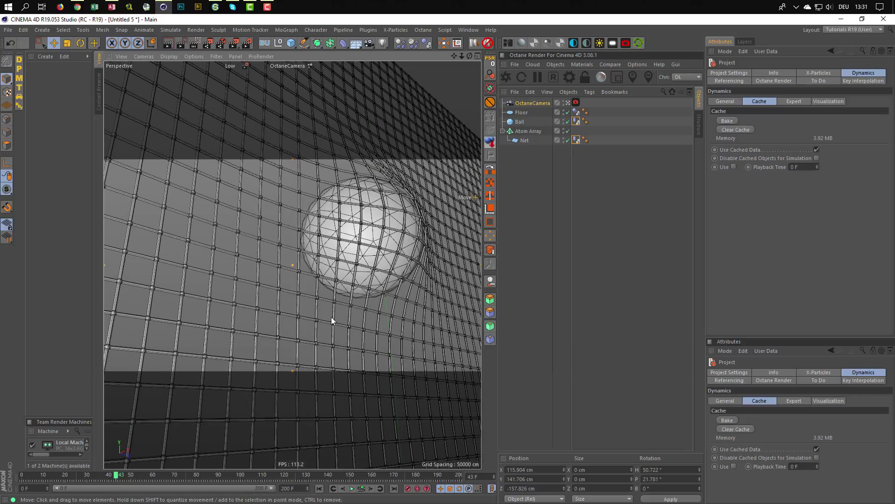
left_click(361, 489)
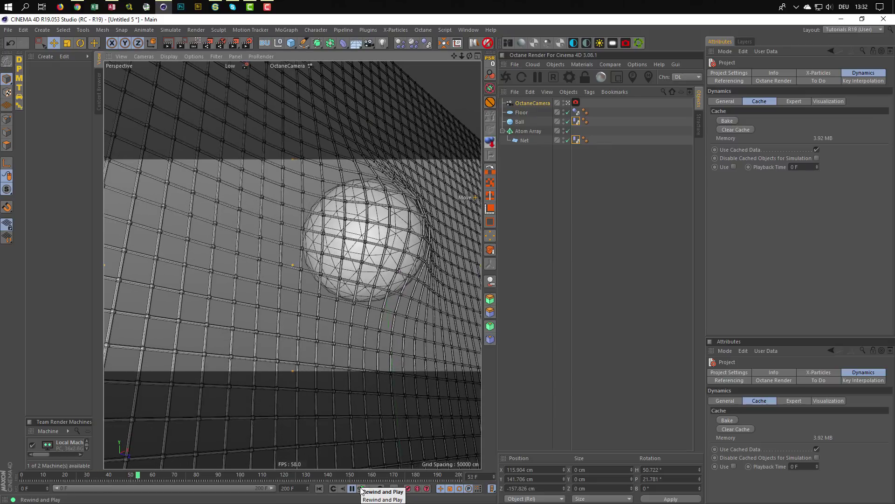
left_click(362, 488)
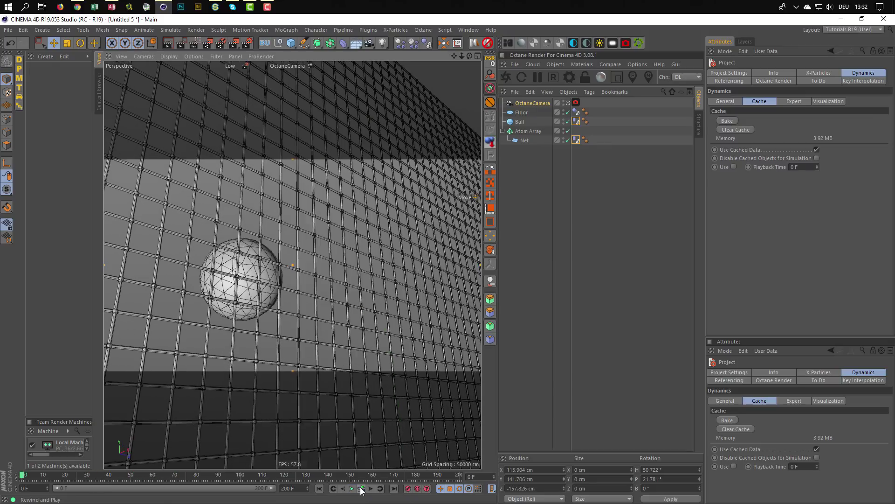
Clear the project's dynamics cache and move the ball farther from the net along X to about -265 cm
middle_click(475, 154)
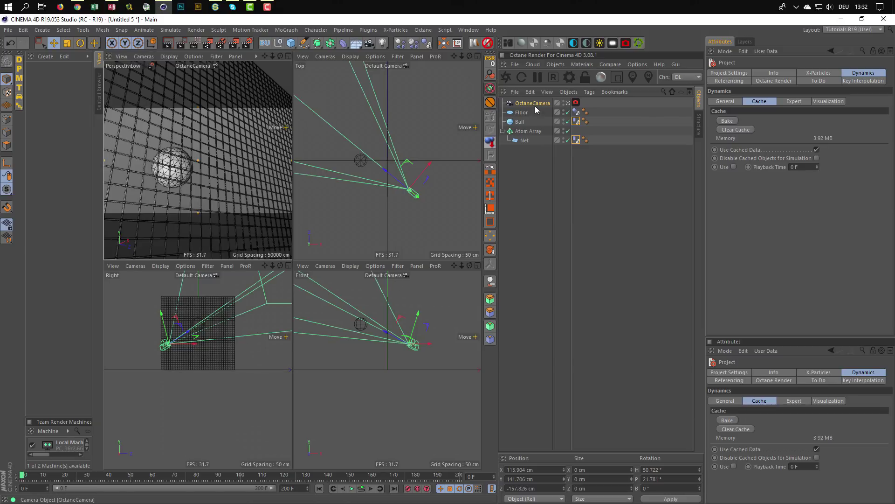
left_click(520, 122)
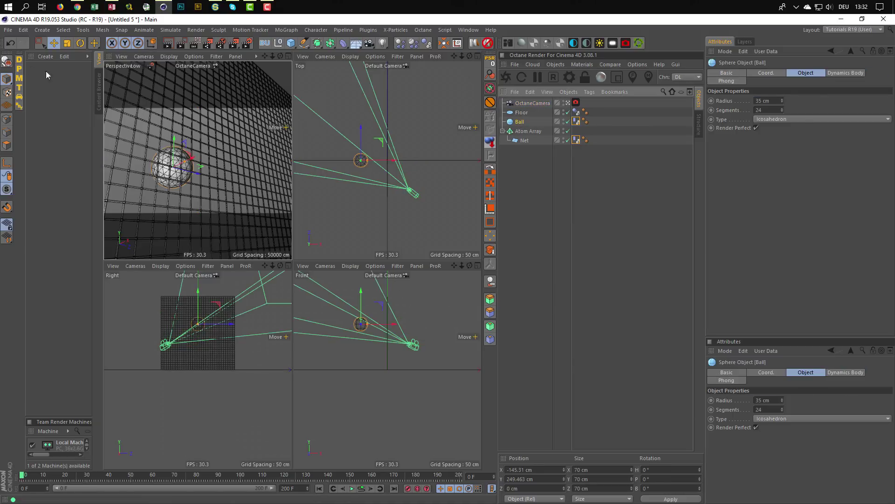
left_click(54, 46)
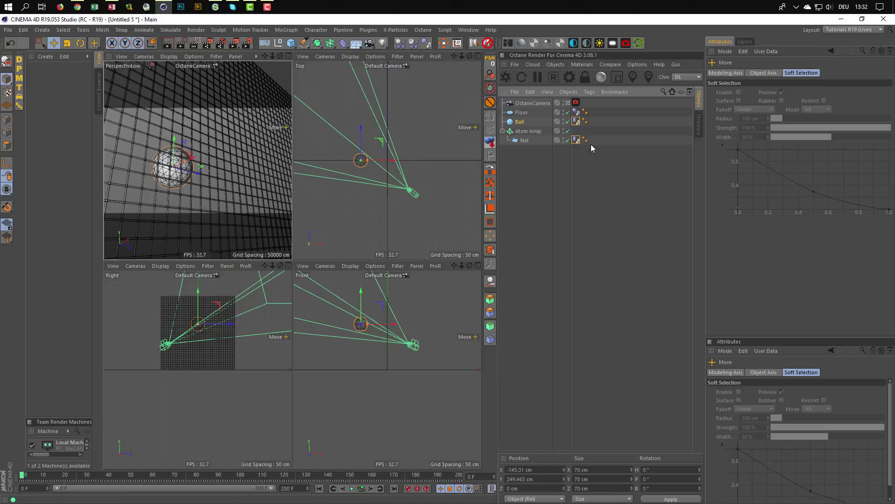
key("ctrl+d")
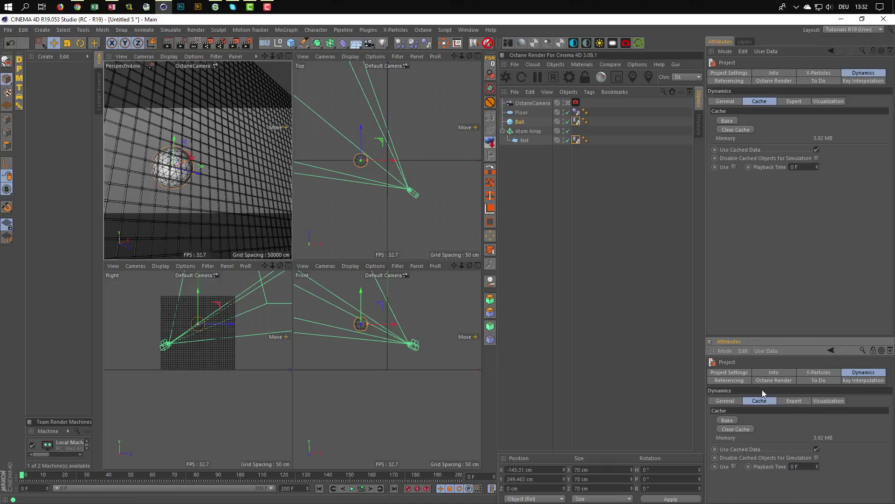
left_click(735, 429)
left_click_drag(854, 339, 854, 306)
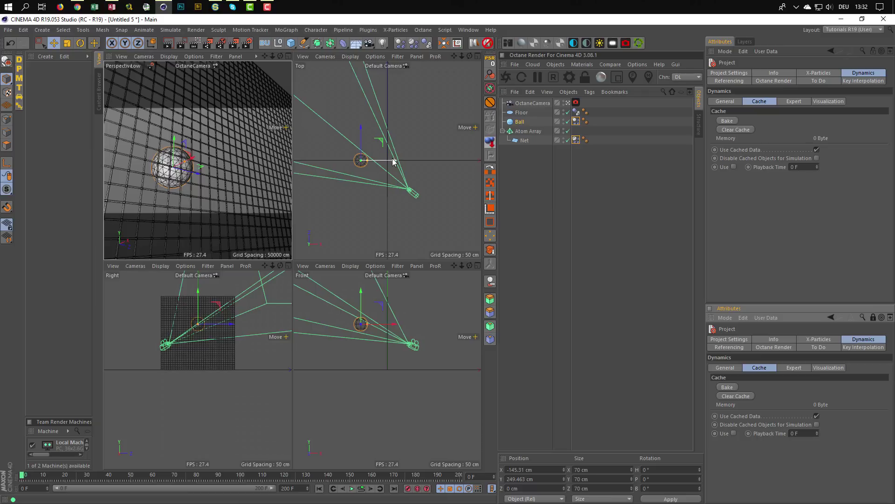
left_click_drag(393, 162, 372, 162)
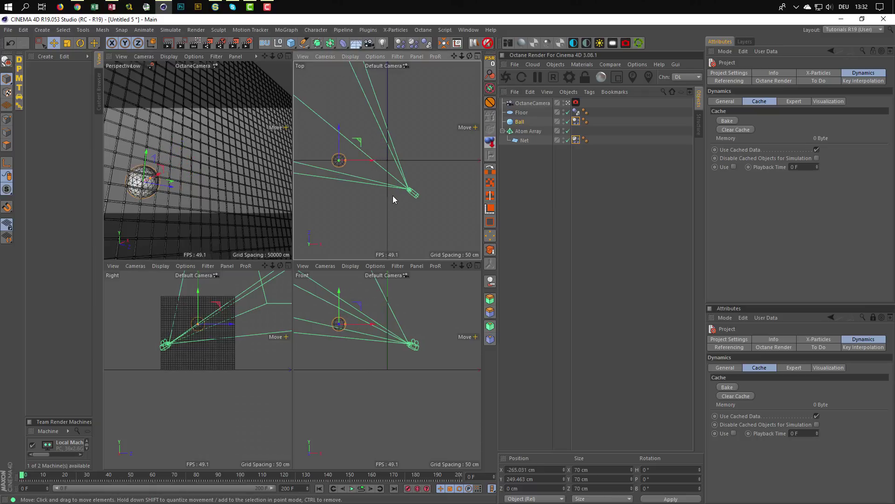
Bake the dynamics again with the repositioned ball, play the result through the Octane camera and return to frame 0
left_click(735, 389)
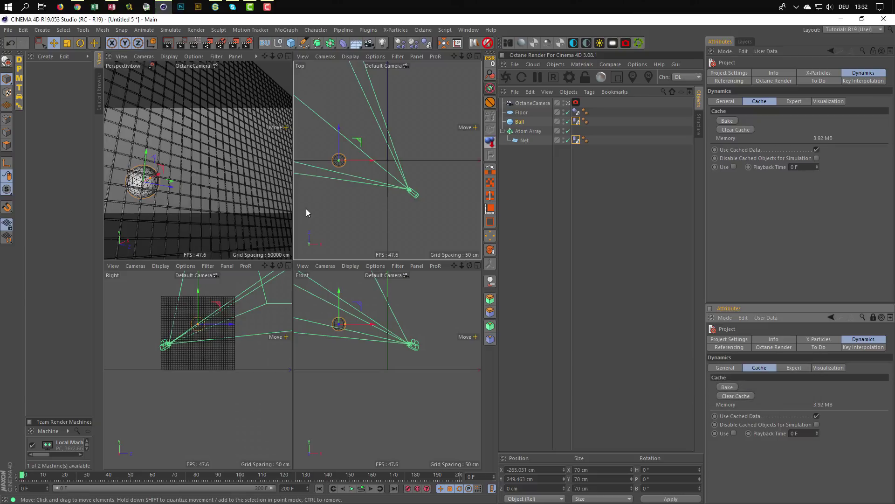
middle_click(258, 190)
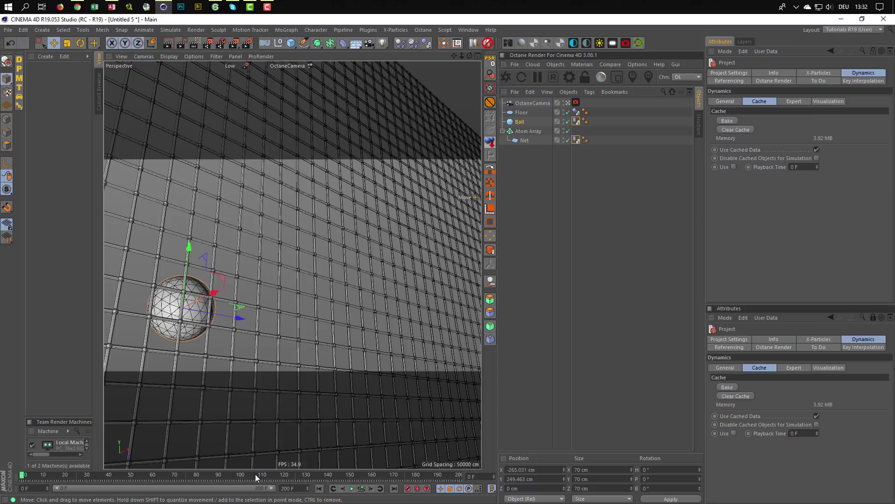
left_click(362, 488)
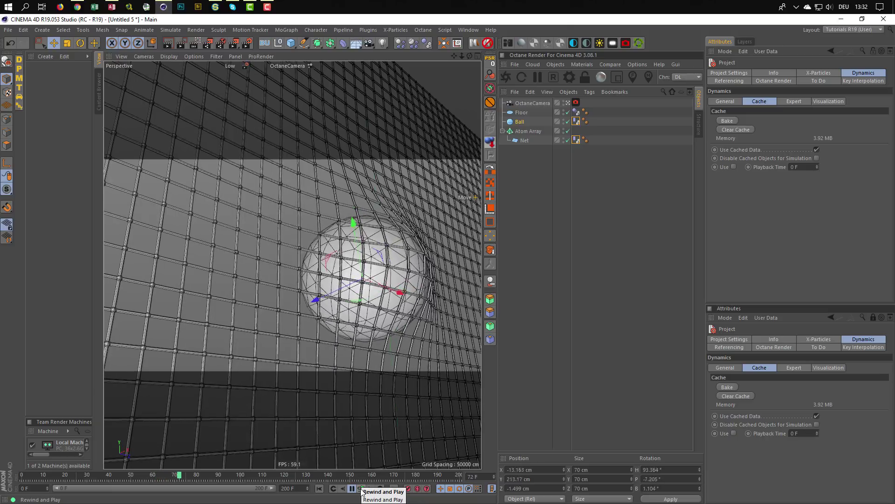
left_click(320, 489)
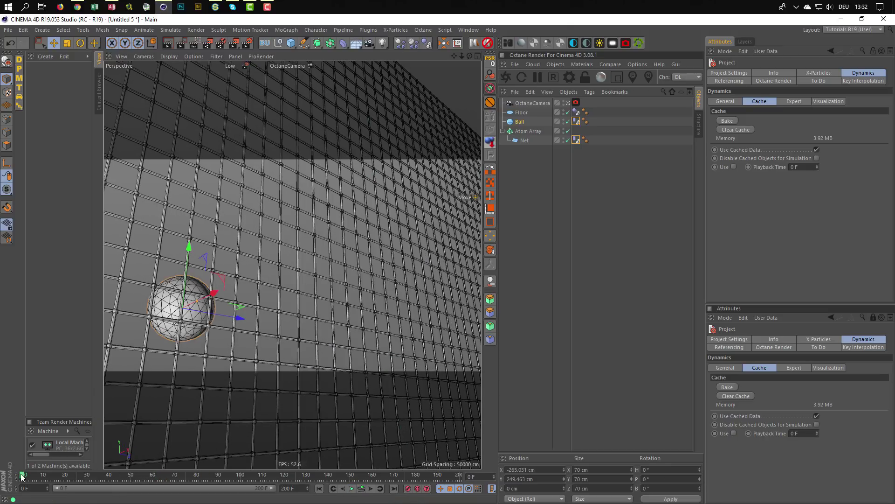
Reframe the Octane camera on the ball's impact at frame 73, scrub through the full animation and return to frame 0
left_click_drag(22, 475, 182, 479)
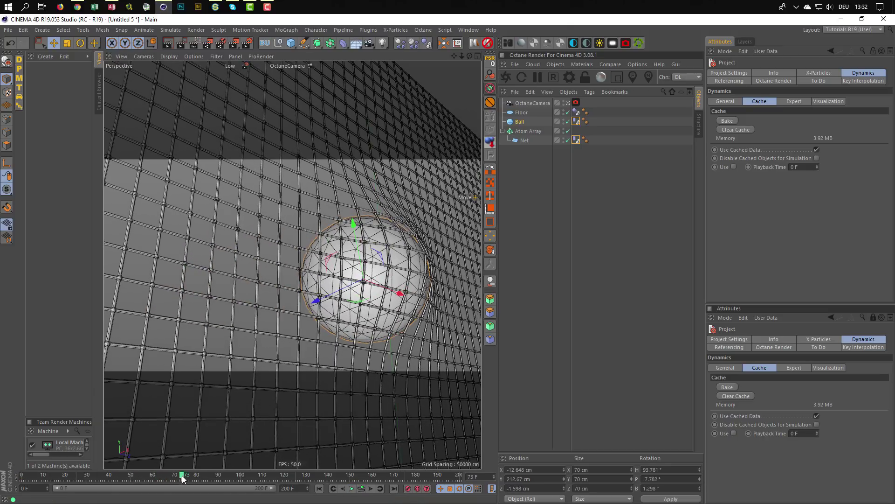
middle_click_drag(294, 264, 306, 225, "alt")
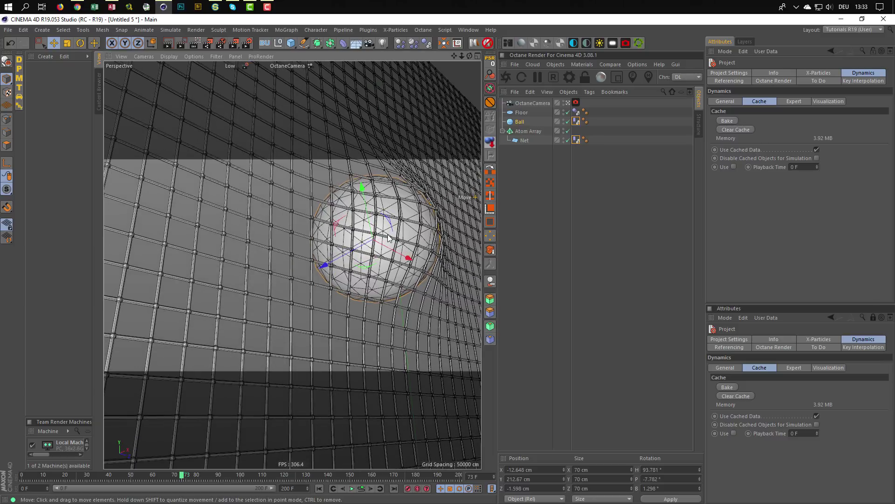
left_click_drag(388, 238, 379, 240, "alt")
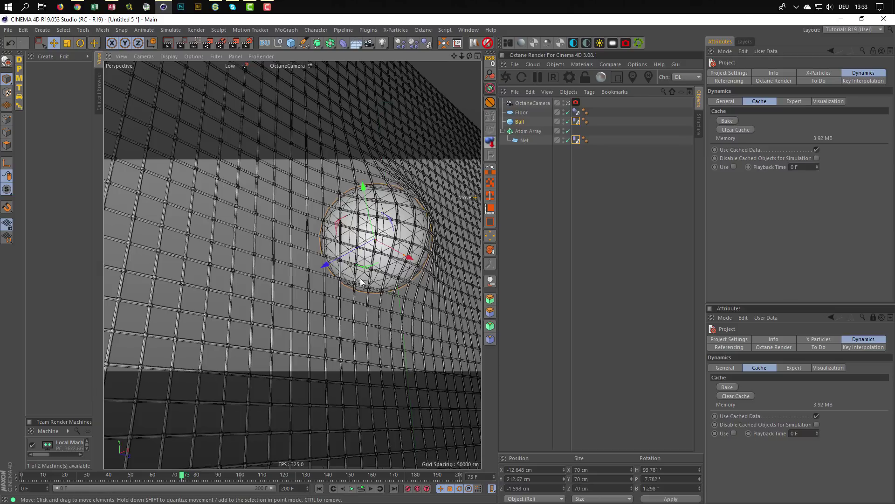
left_click_drag(182, 472, 483, 497)
left_click_drag(448, 475, 25, 475)
left_click_drag(73, 449, 11, 463)
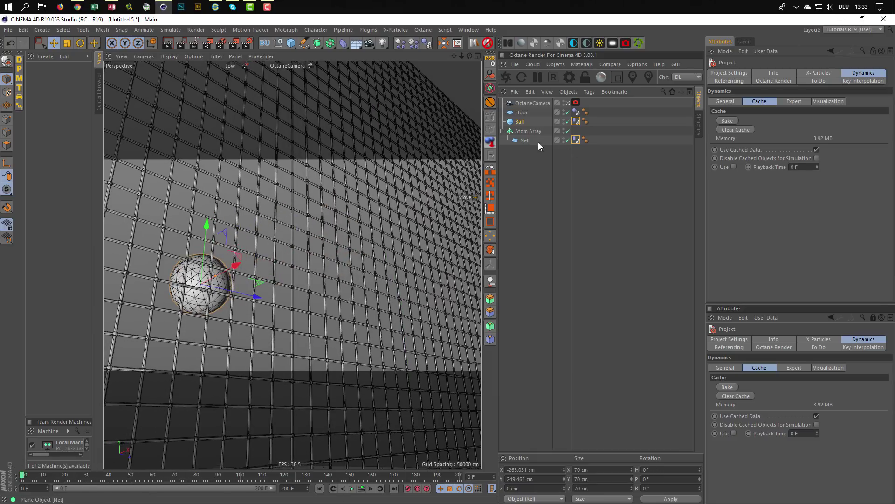
Clear the project's dynamics cache and set the Net dynamics tag's custom mass to 3
left_click(729, 396)
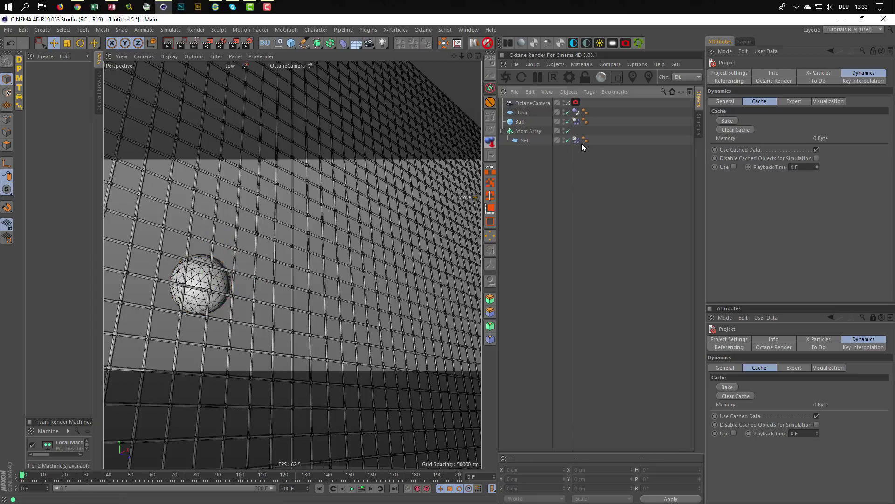
left_click(577, 140)
left_click(801, 73)
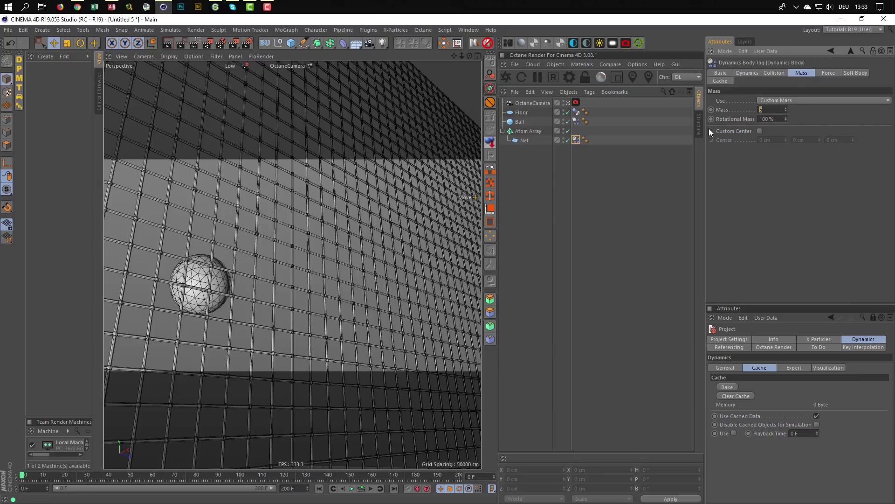
type("3")
Test-play the simulation with the lighter net, return to frame 0 and show all four views
left_click(362, 489)
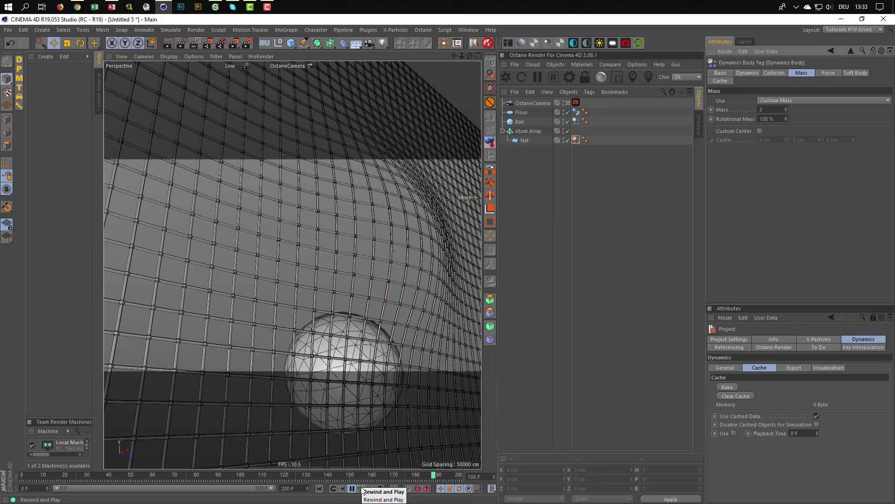
left_click(363, 489)
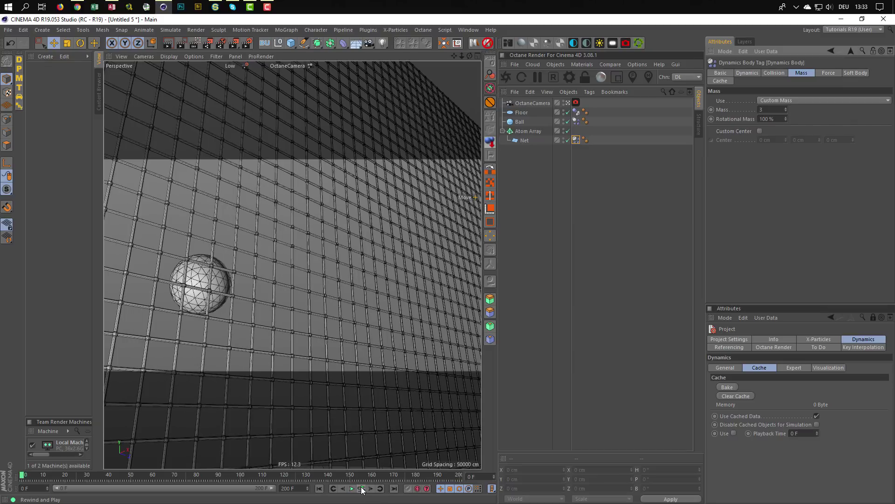
middle_click(463, 168)
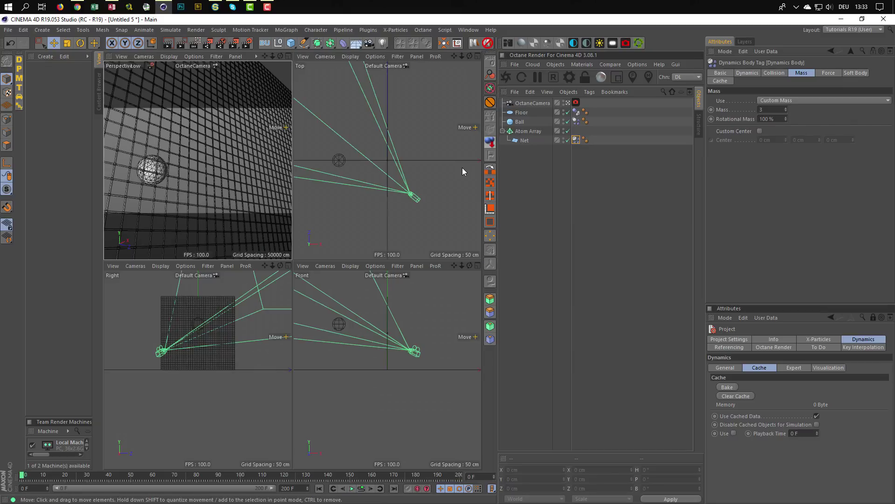
Move the Ball closer to the net along X to about -237 cm and return to the full Octane camera view
left_click(520, 122)
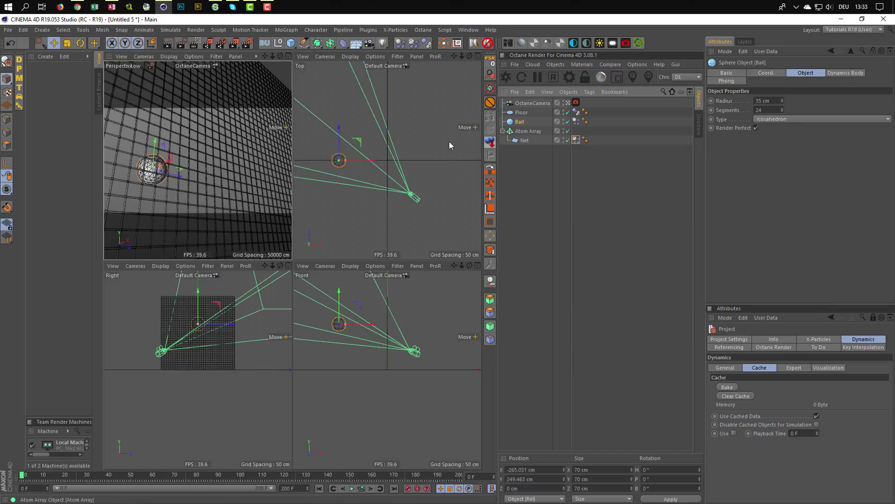
left_click_drag(373, 160, 378, 162)
middle_click(198, 198)
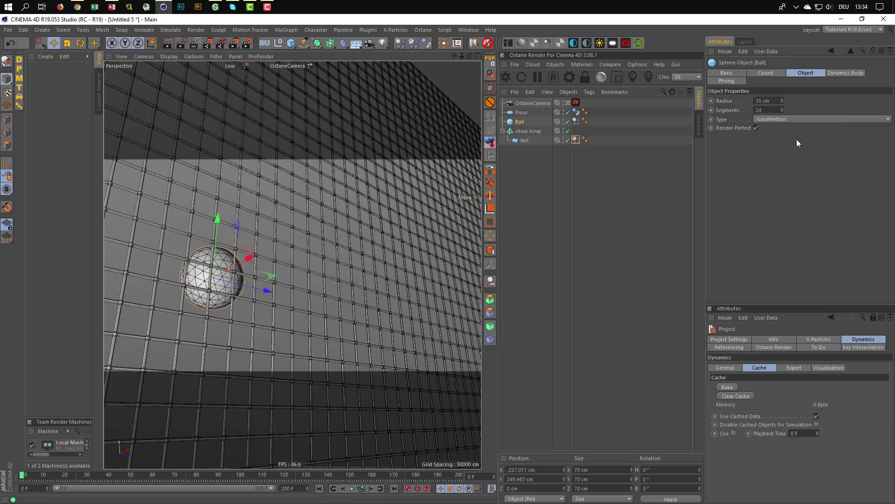
Try the Net soft body with flexion 30 and flexion damping 0%, test-play the simulation and return to frame 0
left_click(576, 140)
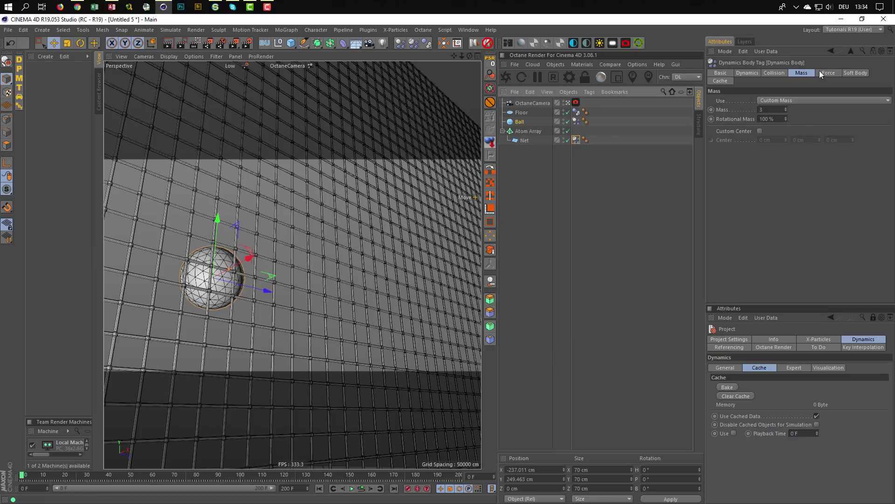
left_click(850, 71)
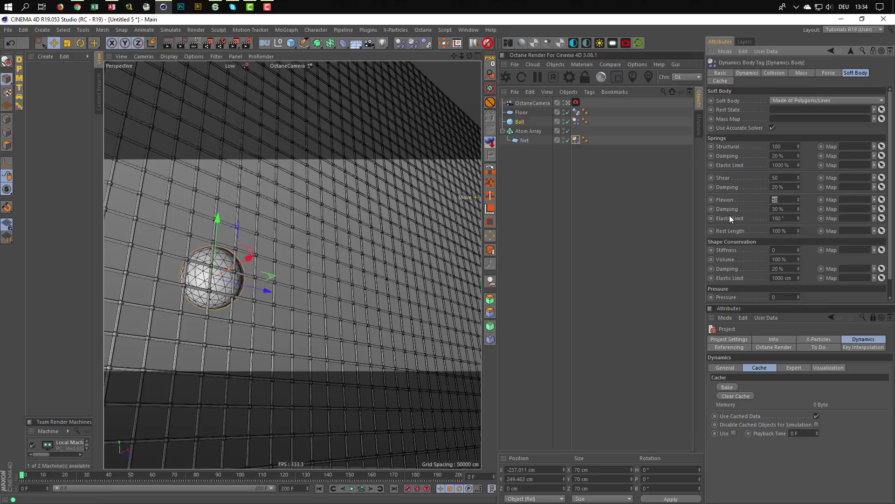
type("20")
double_click(787, 208)
type("0")
key("shift+Tab")
type("30")
key("Return")
left_click(363, 489)
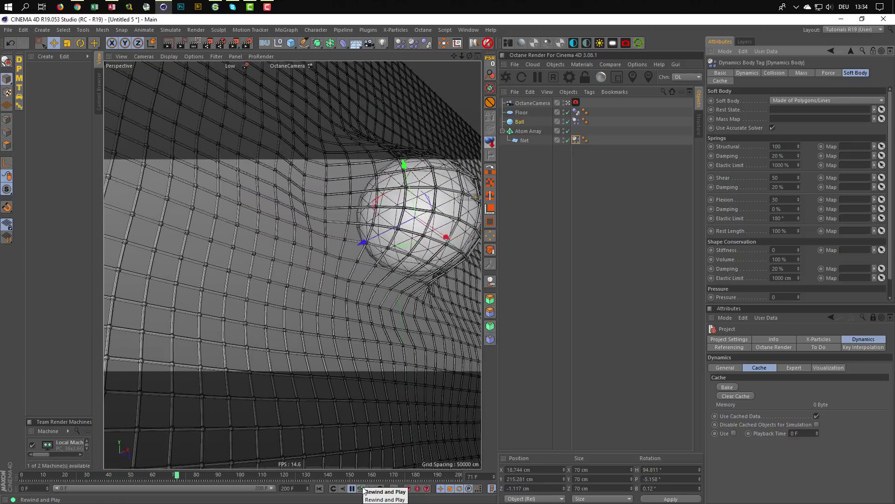
left_click(363, 489)
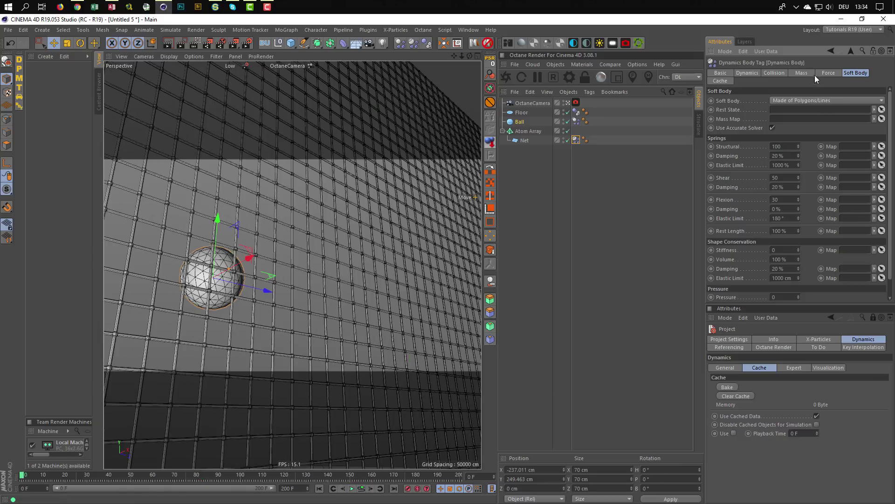
Try custom masses of 5 and 7 on the Net dynamics tag, test-playing each and returning to frame 0
left_click(802, 73)
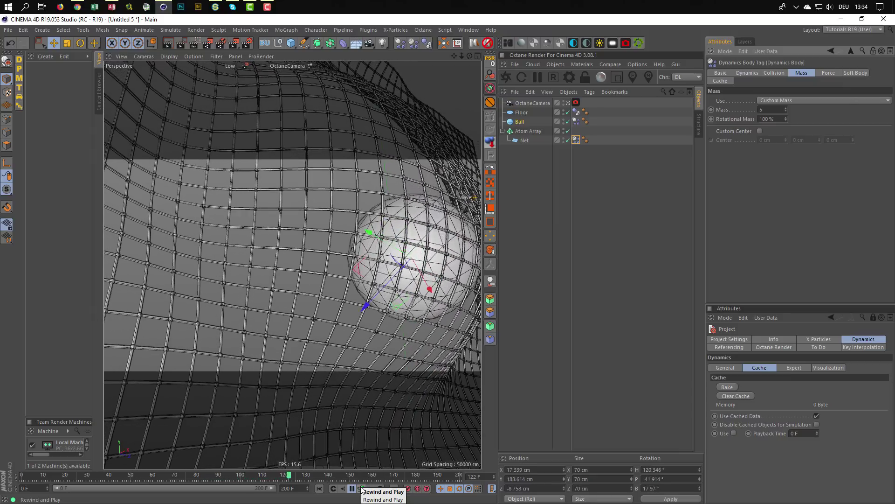
left_click(362, 489)
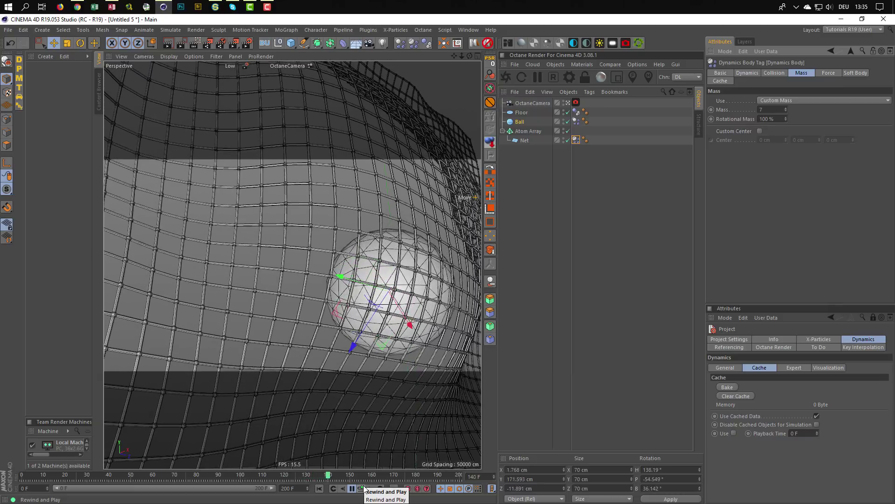
left_click(362, 489)
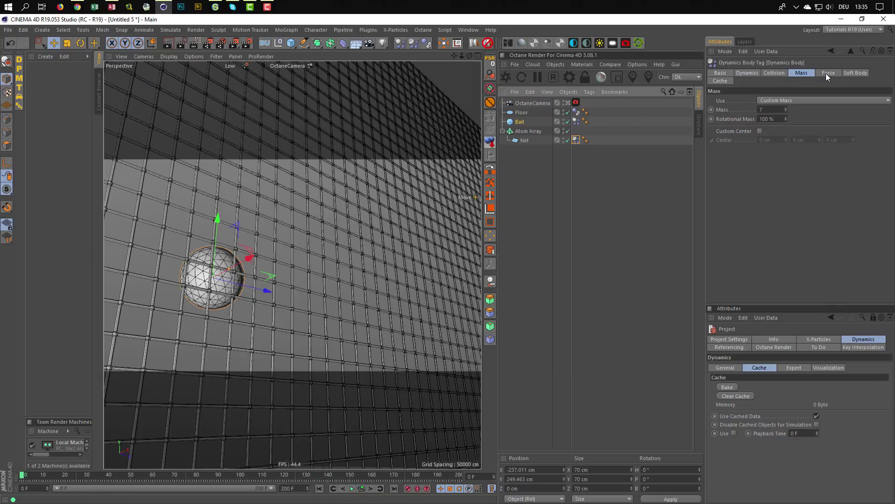
Test the Net soft body at flexion 40, settle on flexion 50 with 10% flexion damping and return to frame 0
left_click(856, 73)
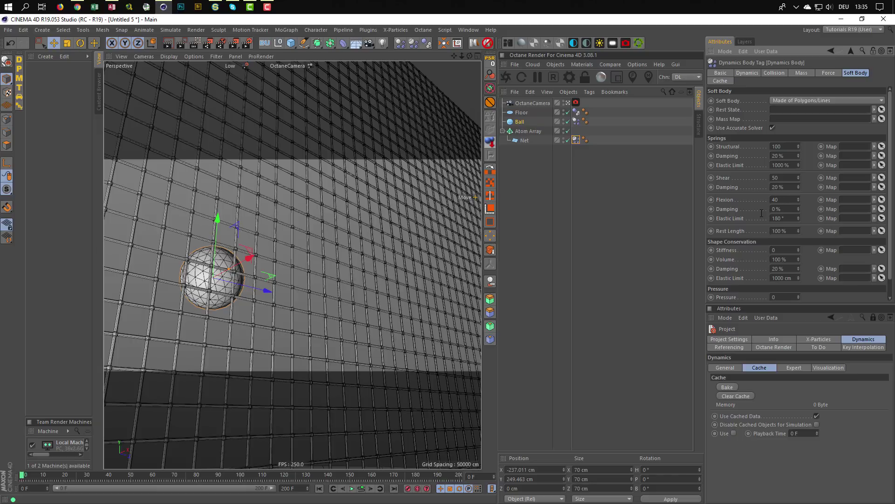
left_click(362, 488)
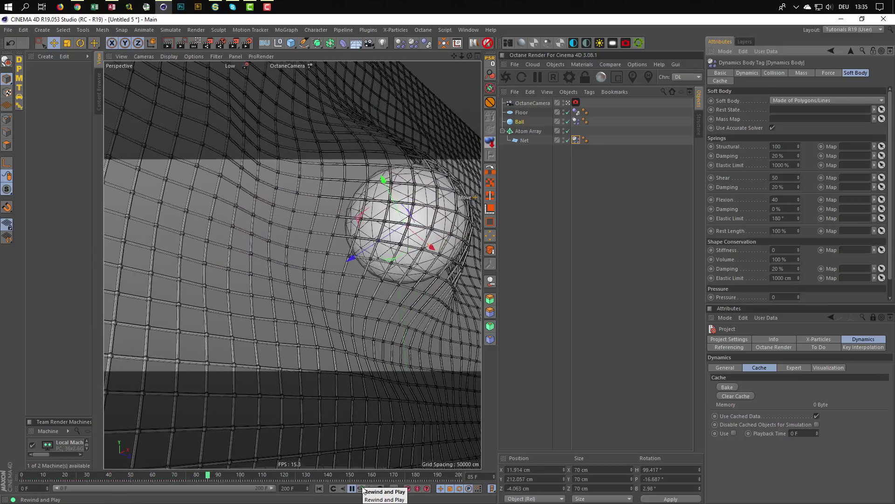
left_click(364, 488)
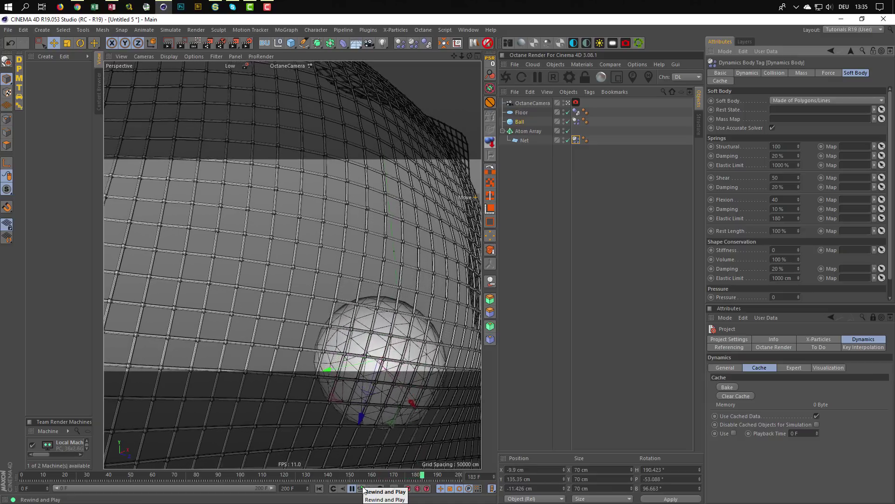
left_click(364, 490)
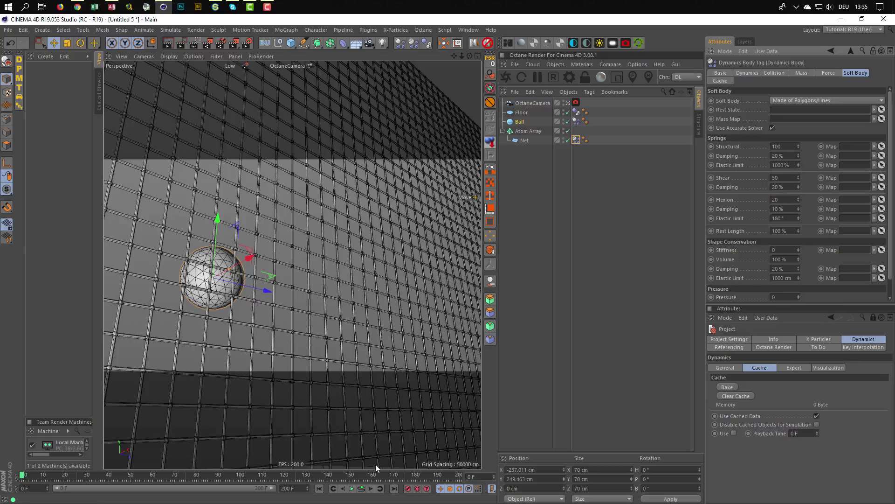
left_click(363, 489)
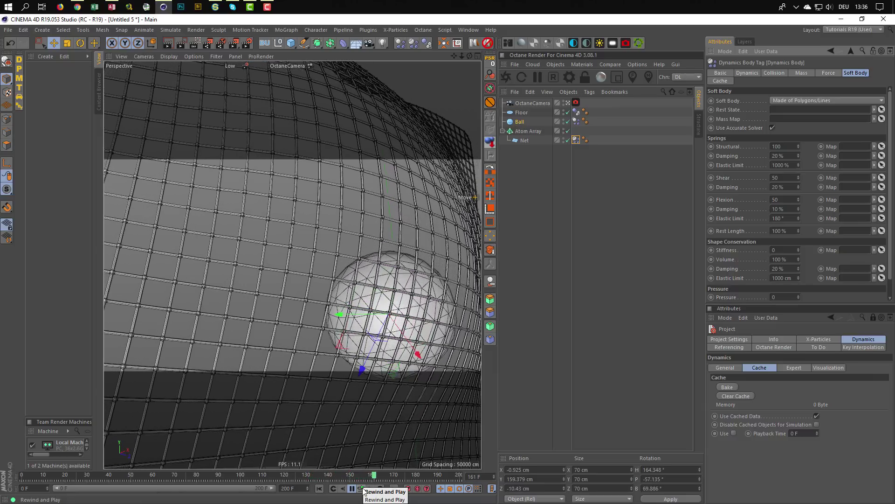
left_click(363, 488)
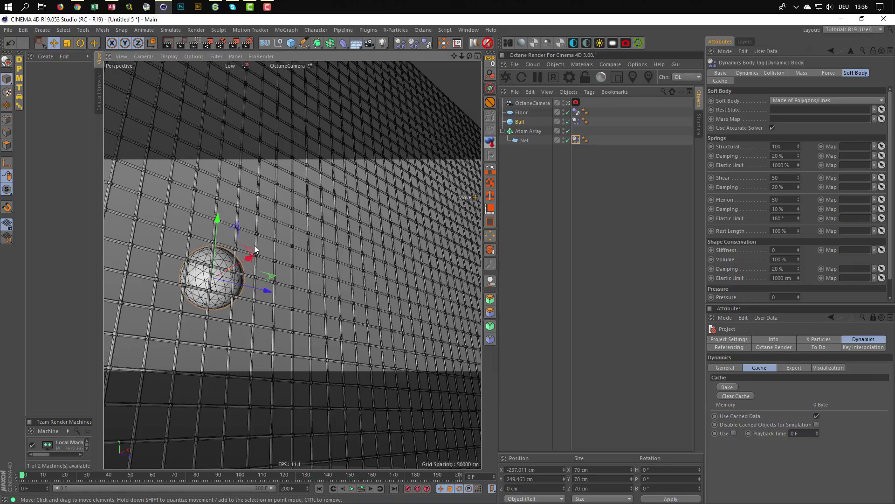
Set the Net's custom mass to 8, test-play it through the adjusted Octane camera and return to frame 0
left_click_drag(255, 249, 272, 240, "alt")
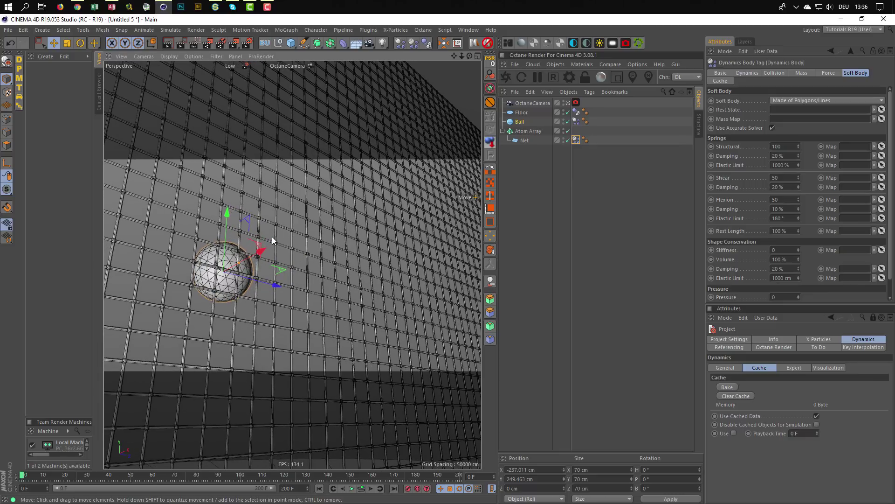
left_click(802, 73)
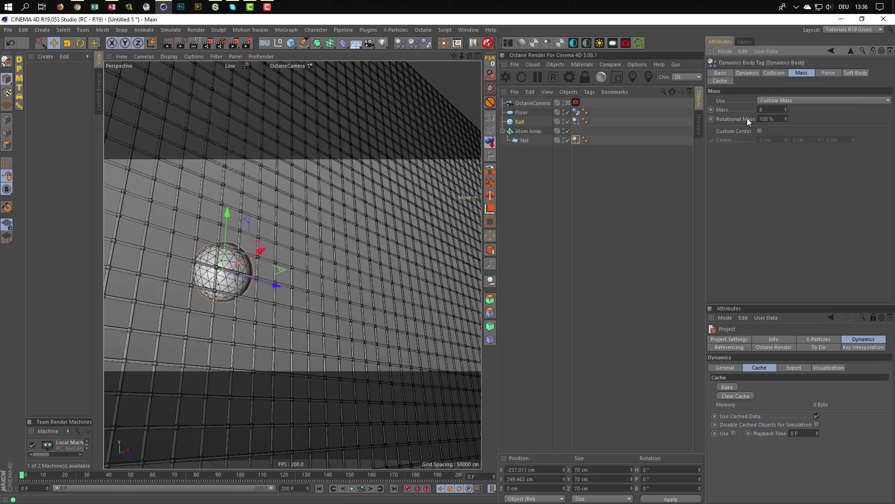
left_click(361, 489)
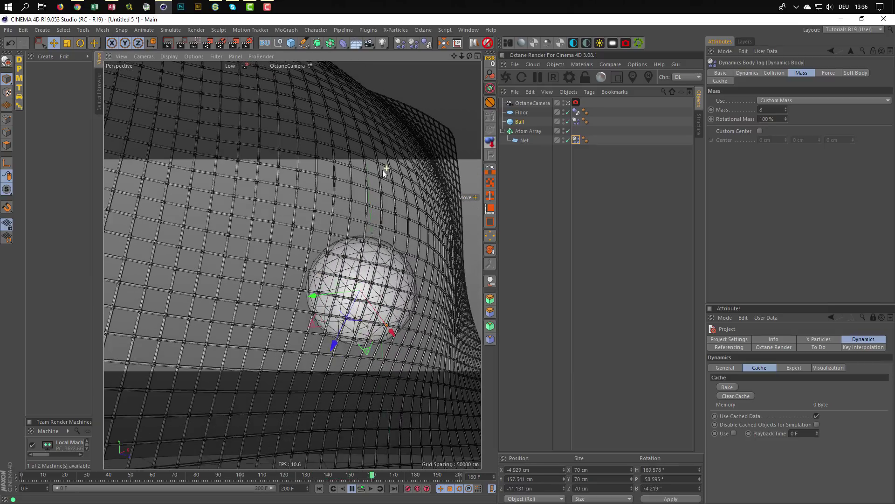
left_click(363, 490)
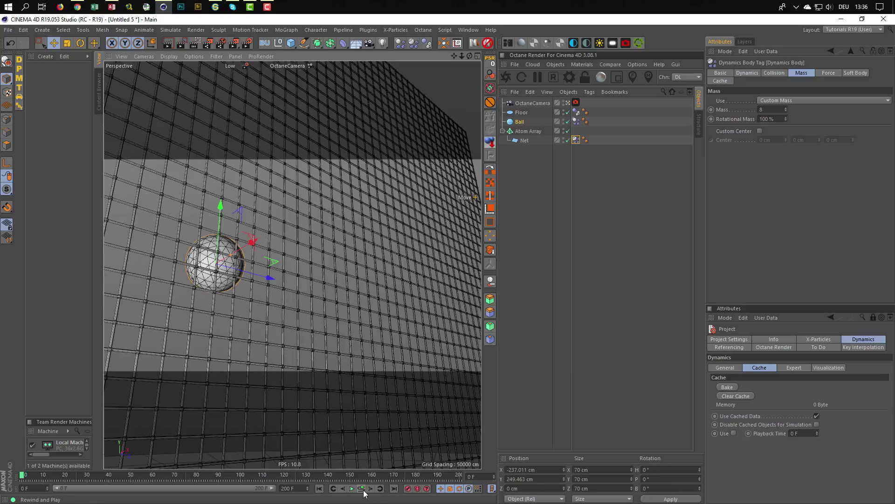
Set the Octane camera's focal length to 50 mm, reframe the ball and net while test-playing, and return to frame 0
left_click(536, 103)
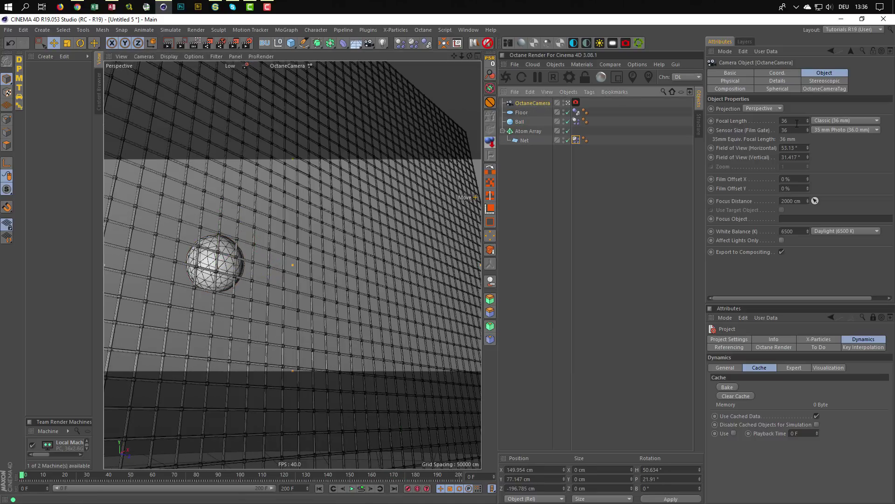
left_click_drag(797, 123, 754, 127)
type("50")
key("Return")
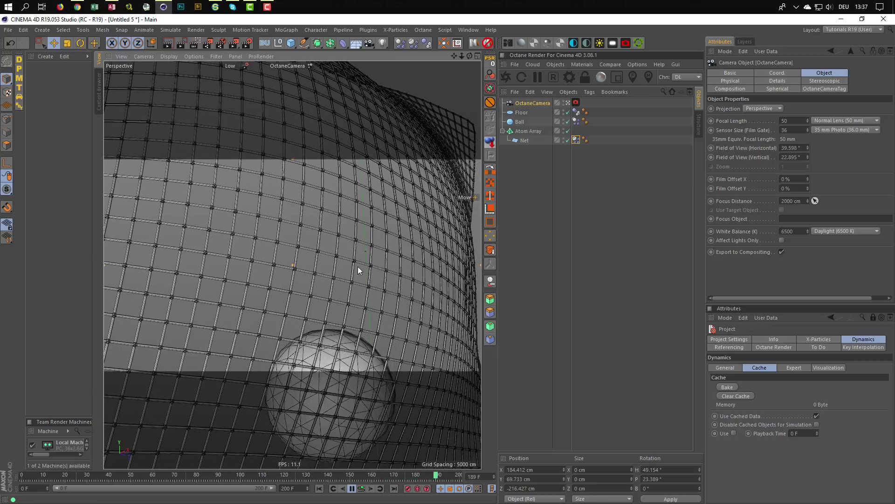
left_click(353, 490)
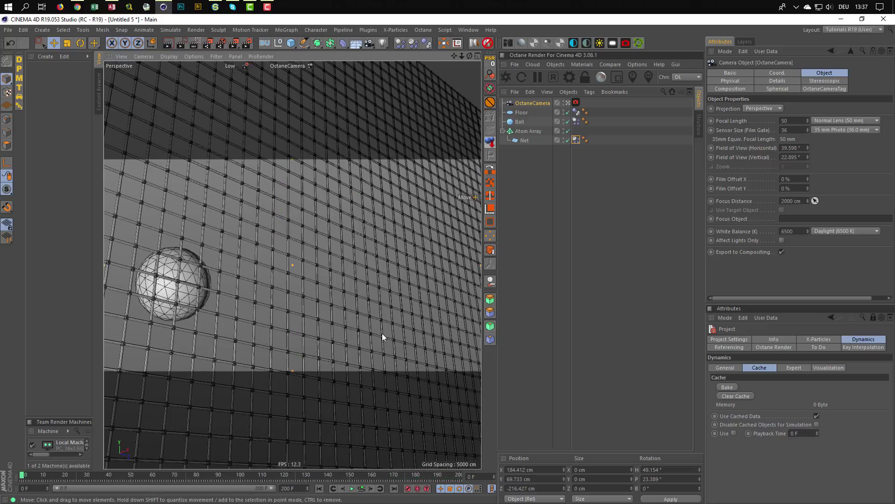
middle_click_drag(395, 306, 402, 302, "alt")
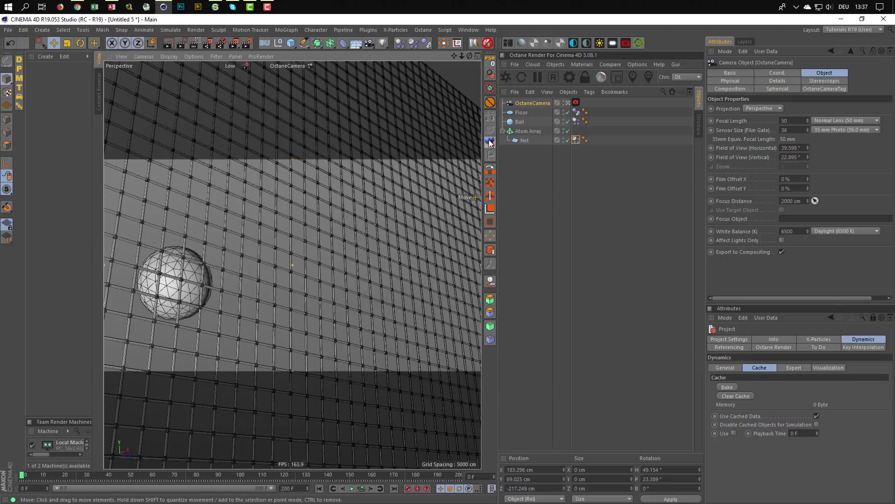
Move the Ball slightly closer to the net along X to about -219 cm and return to the full camera view
left_click(517, 122)
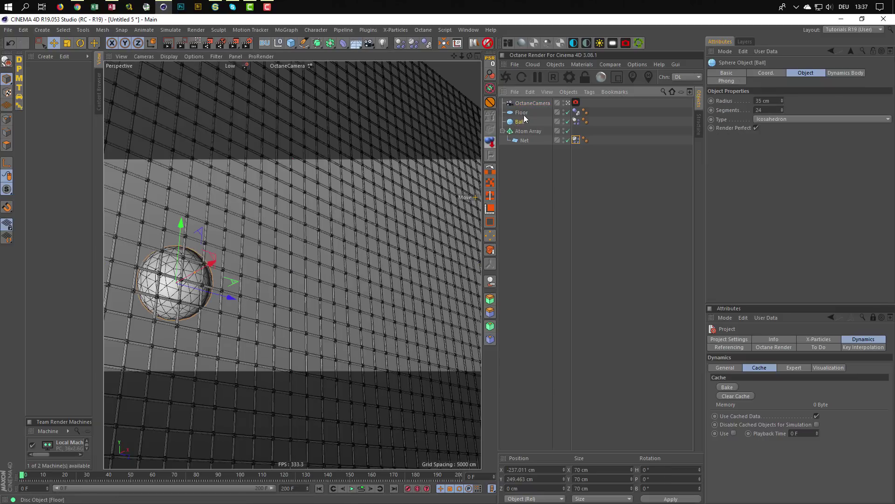
middle_click(401, 265)
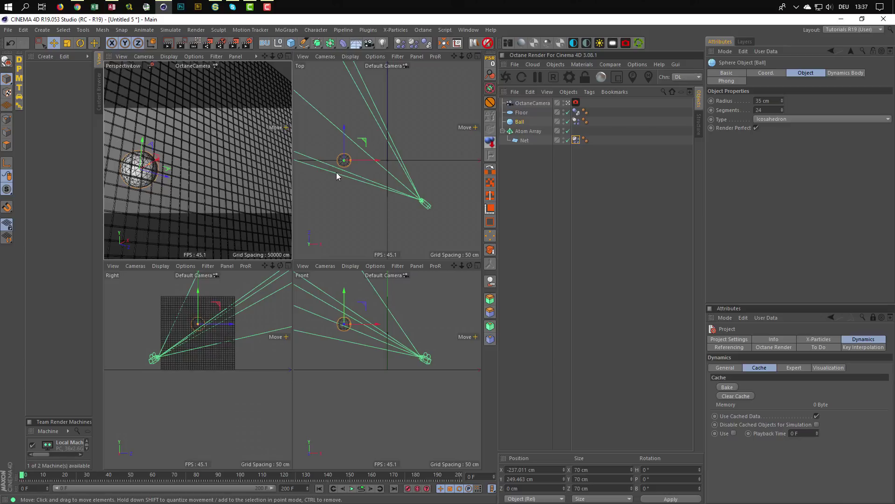
left_click_drag(381, 162, 384, 161)
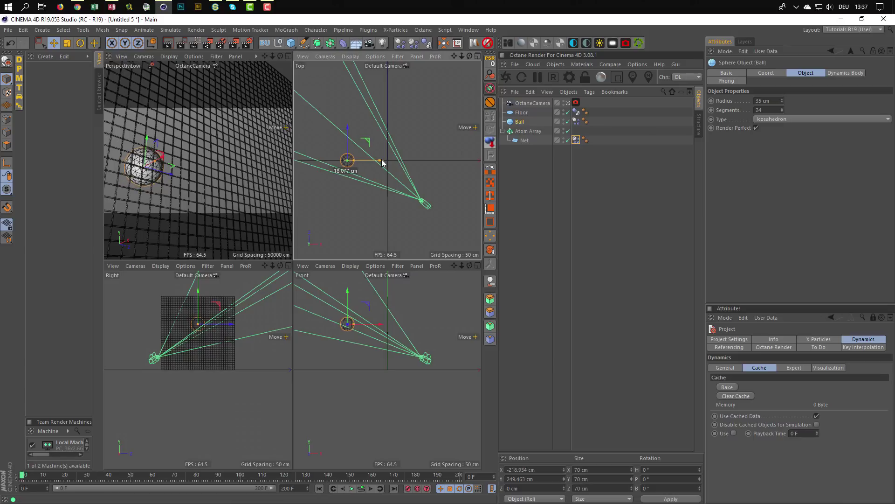
middle_click(228, 185)
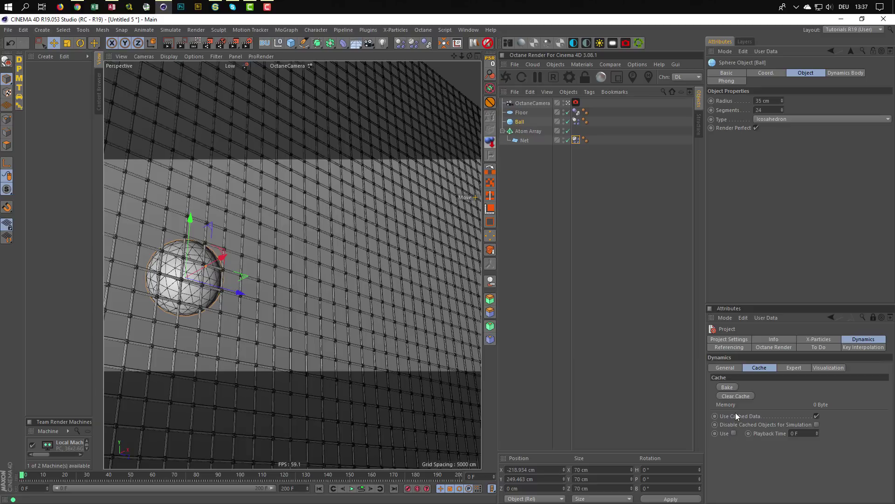
Save the project as goal in the _Temp folder
key("ctrl+s")
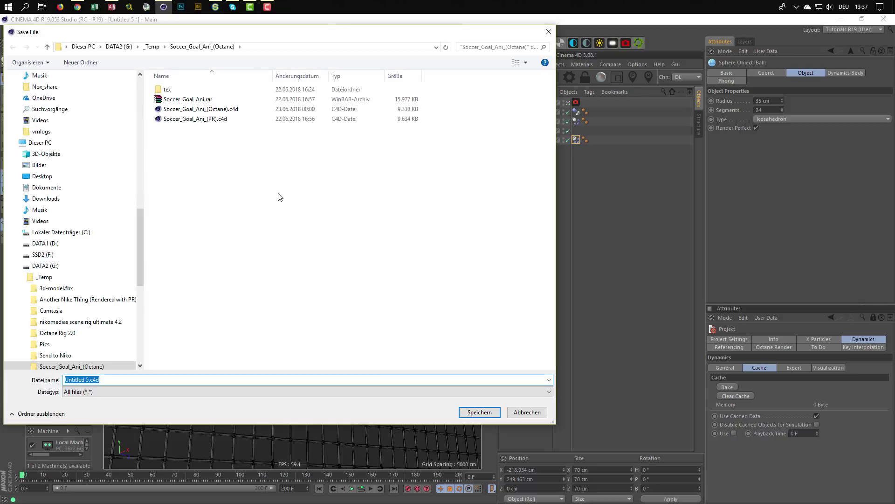
left_click(151, 47)
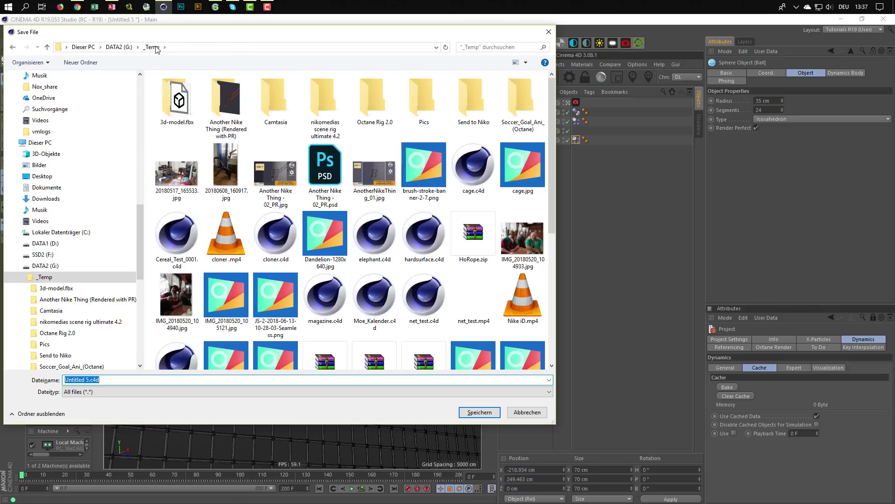
type("goal")
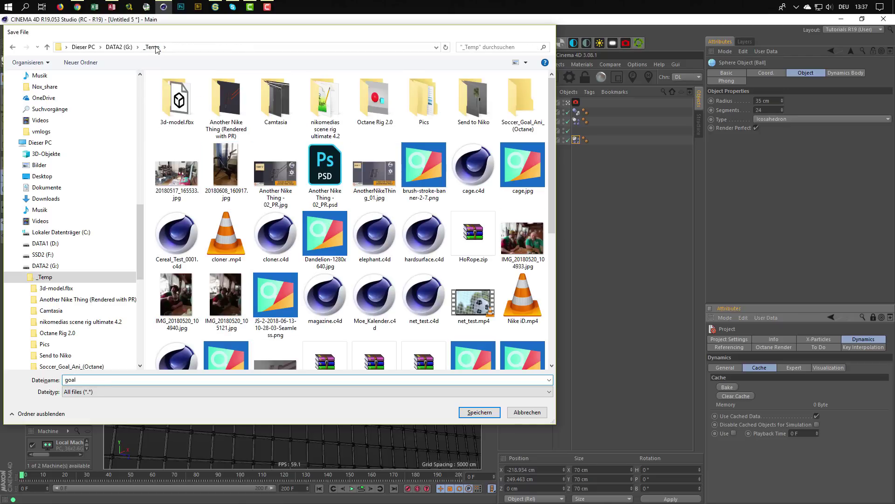
key("Return")
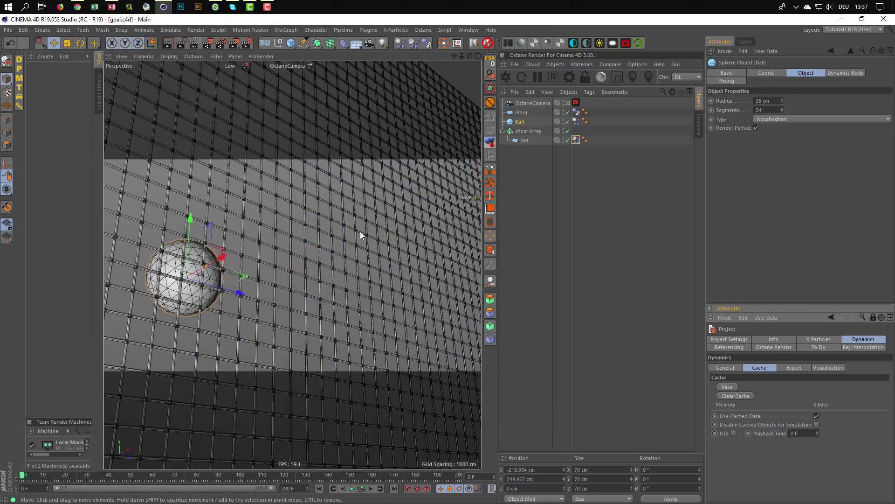
Bake the project dynamics, adjust the camera framing at frame 79 and scrub the cached animation to about frame 178
left_click(729, 386)
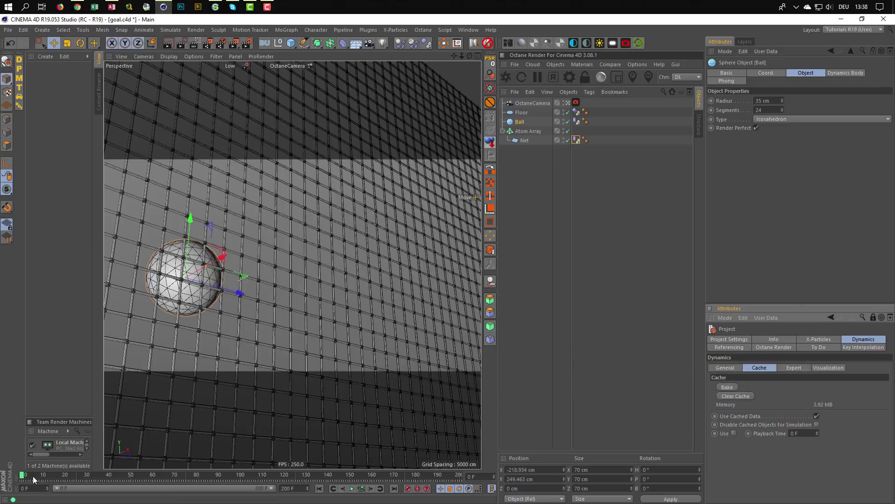
left_click_drag(26, 478, 195, 475)
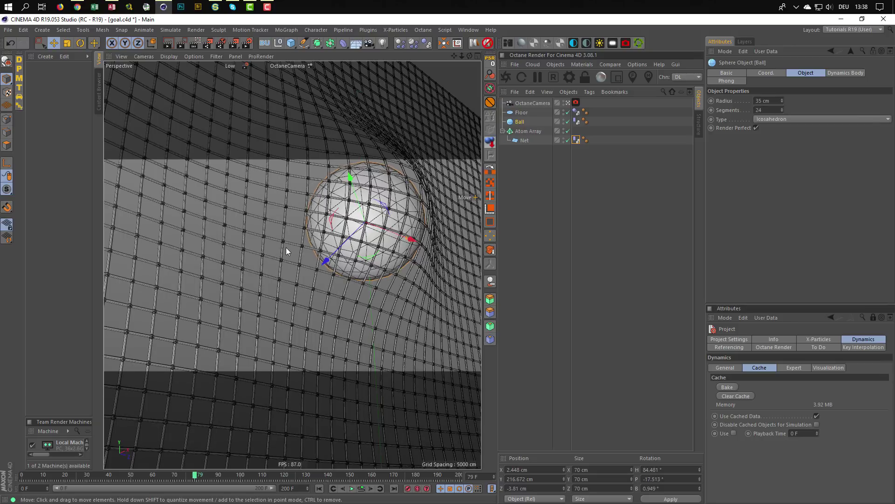
middle_click_drag(285, 252, 292, 254, "alt")
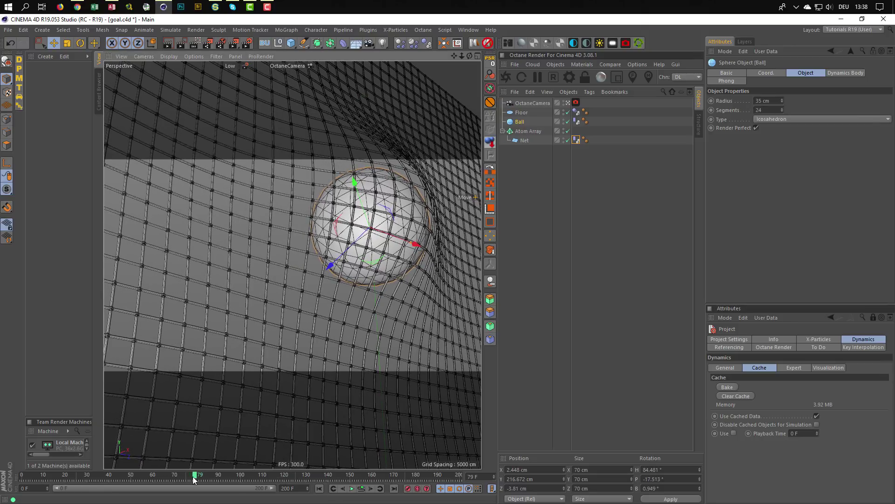
left_click_drag(192, 477, 417, 468)
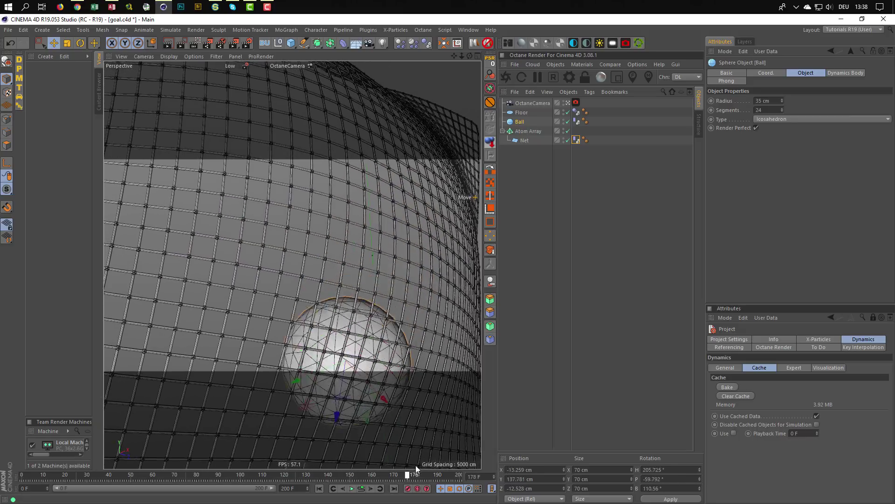
Go back to frame 1, select the Net's dynamics tag and clear the project's dynamics cache
left_click_drag(137, 435, 24, 421)
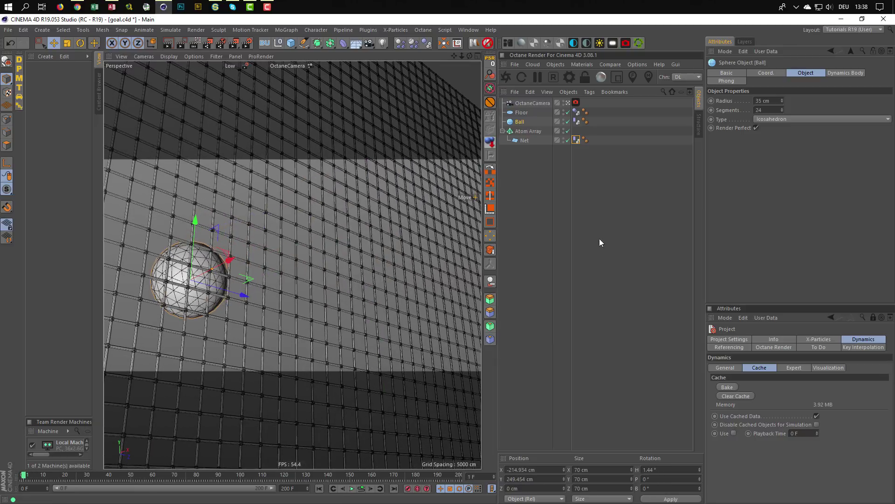
left_click(576, 140)
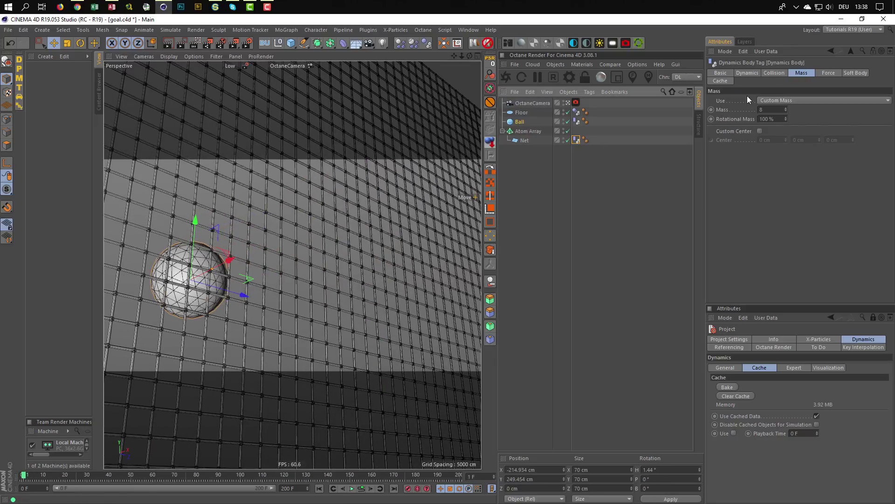
left_click(738, 396)
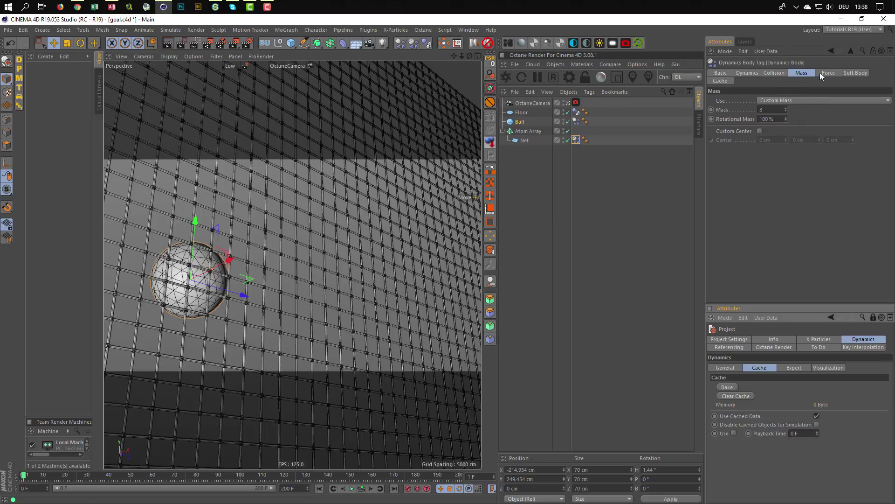
Set the Net's soft-body flexion damping to 20 % and play the simulation from the start
left_click(855, 73)
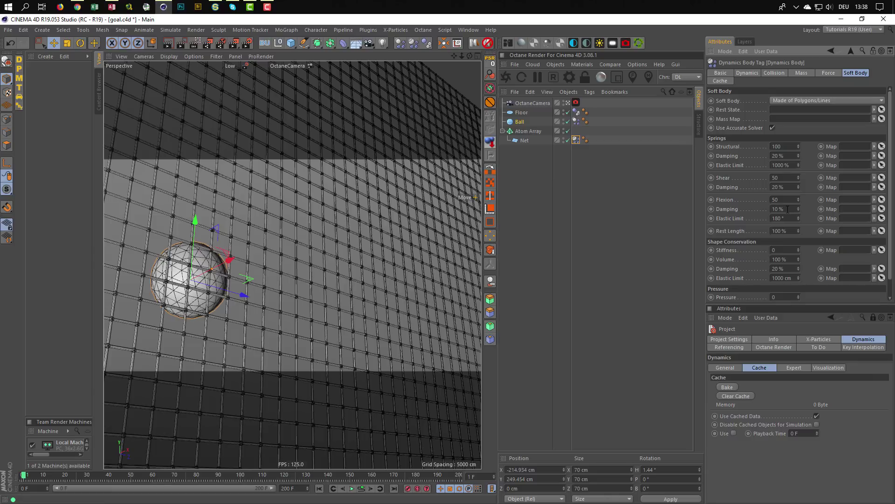
left_click(787, 209)
type("20")
key("Return")
left_click(362, 488)
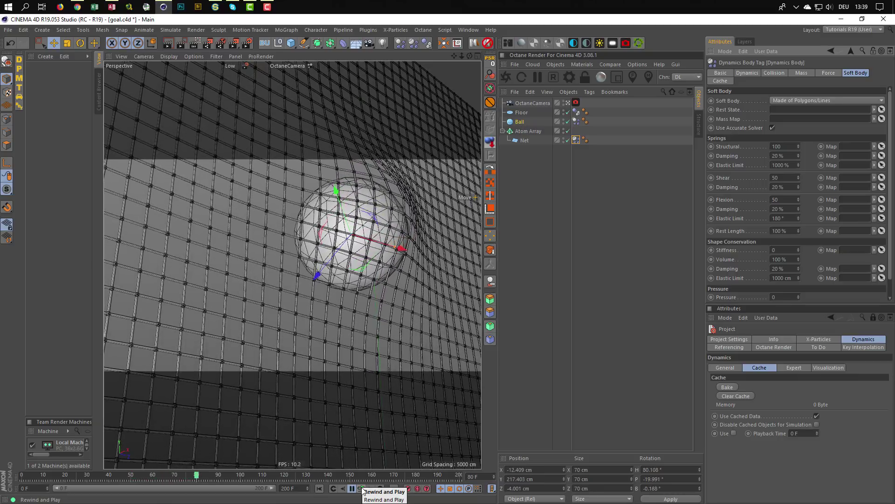
Set the Net's soft-body Flexion to 40 and its custom mass to 6, test-playing the simulation after each change
left_click(362, 489)
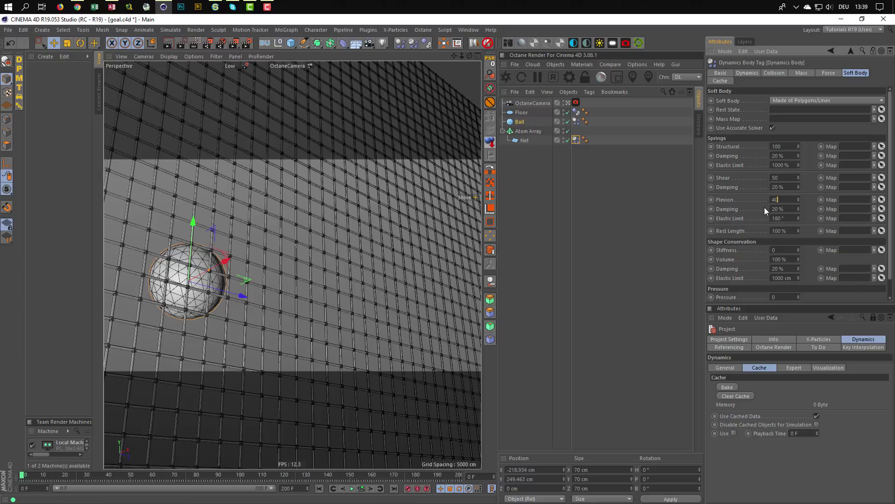
left_click(363, 489)
left_click(802, 74)
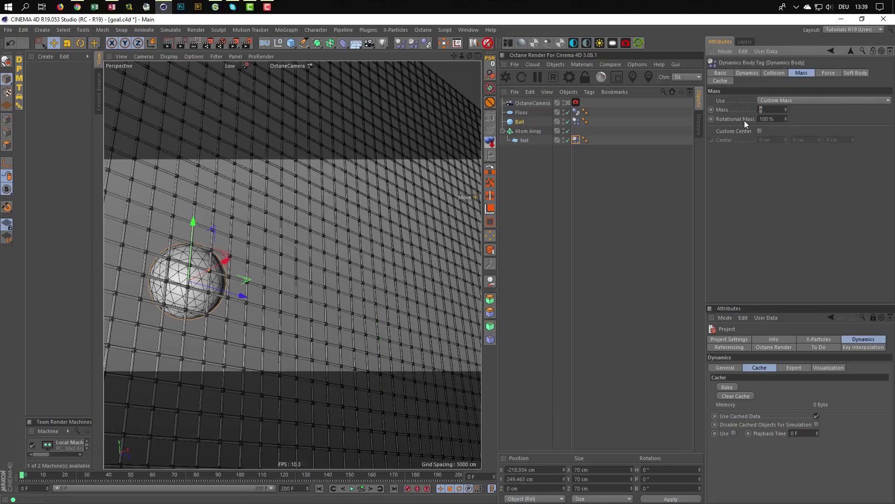
left_click(362, 488)
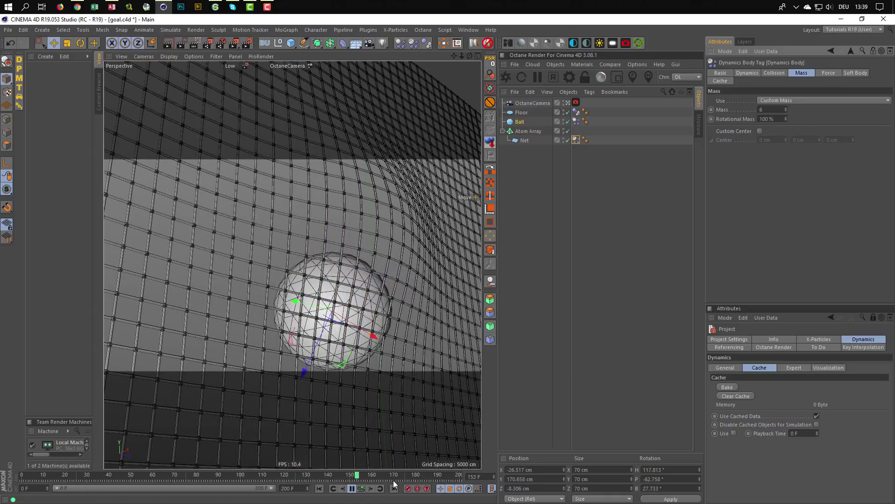
Set the Net's custom mass to 5, test-play the simulation and bake the project dynamics
left_click(361, 489)
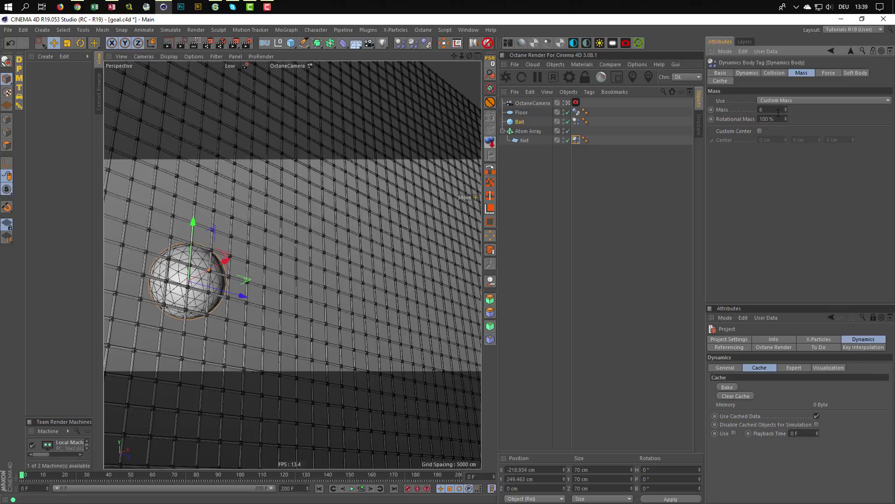
key("Return")
left_click(362, 489)
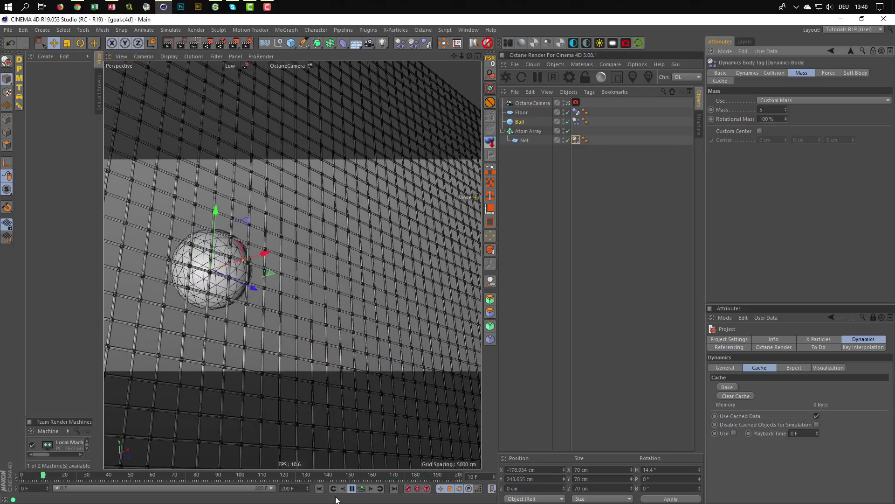
left_click(360, 487)
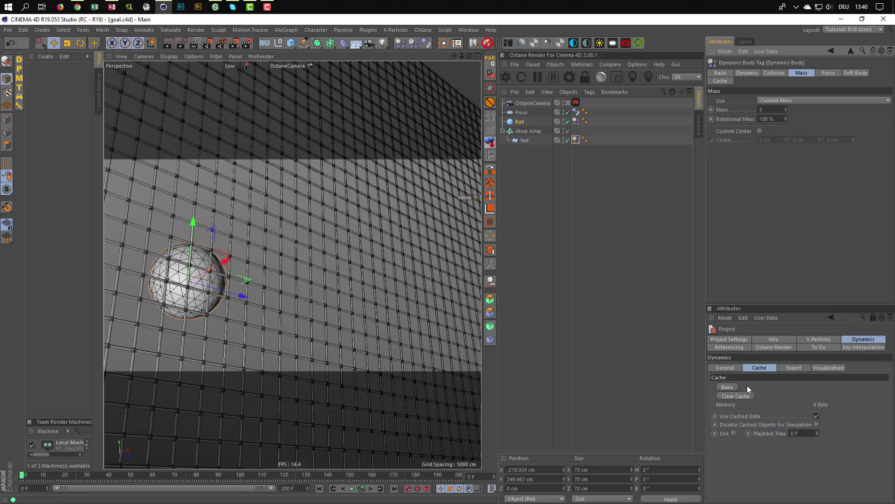
left_click(728, 387)
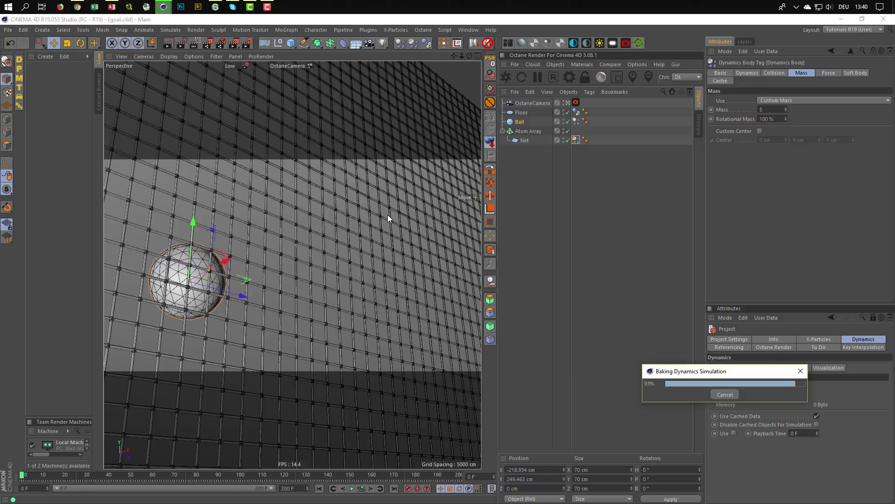
Add a Protection tag to the OctaneCamera and save the project
left_click(531, 100)
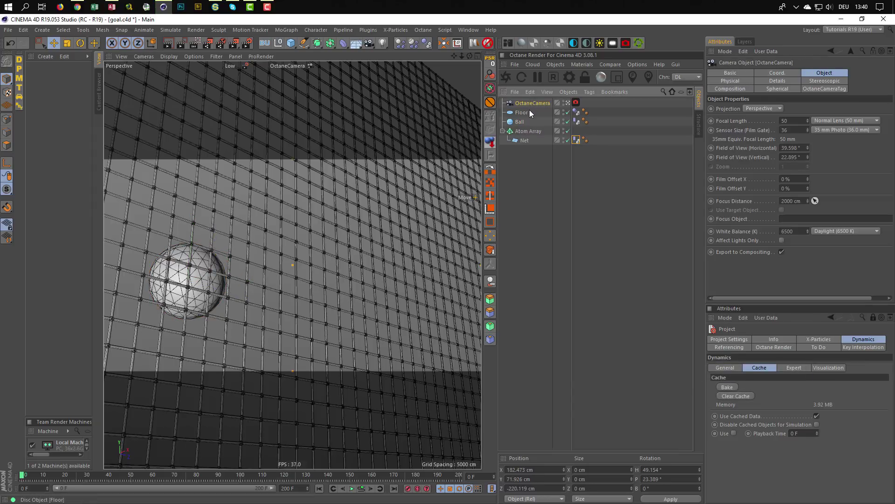
left_click(490, 103)
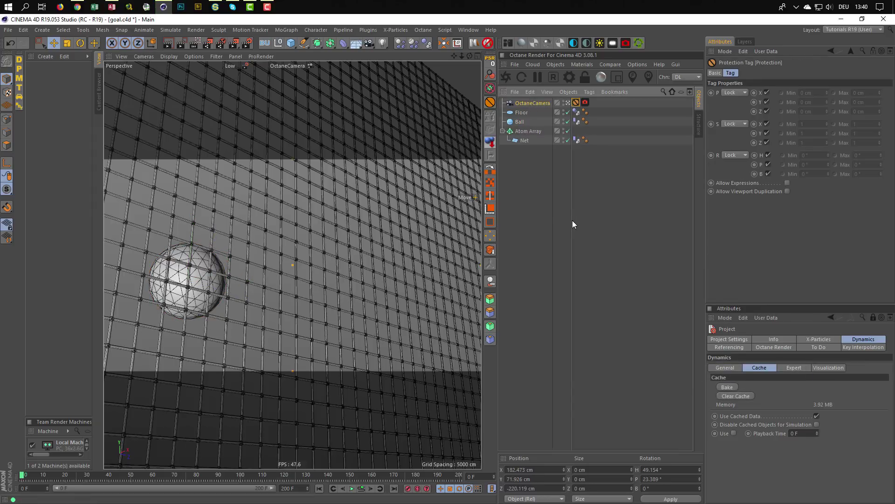
key("ctrl+s")
Scrub to about frame 47 and, through the default camera, examine up close how the ball's surface touches the net strands
left_click_drag(22, 479, 129, 475)
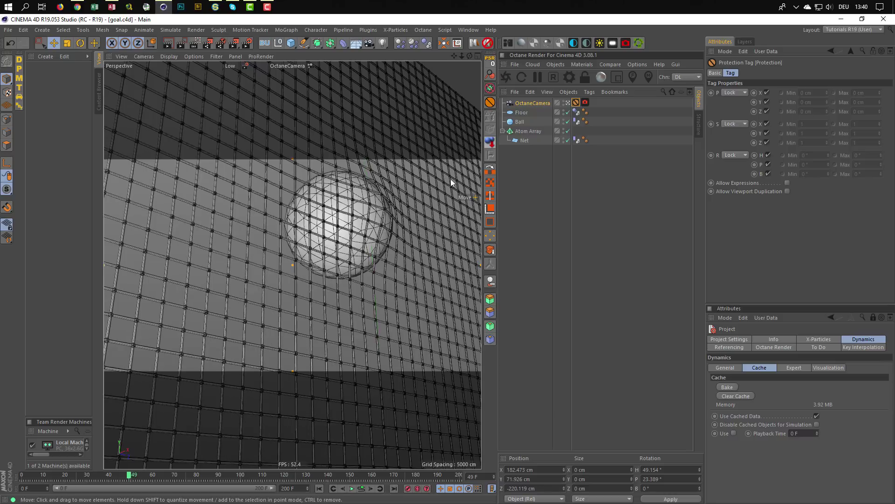
left_click(567, 102)
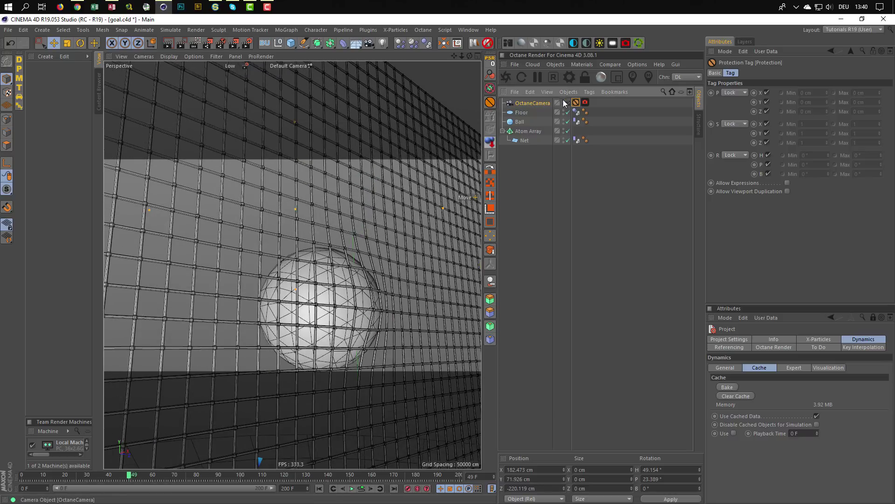
scroll(363, 302, "up", 8)
left_click_drag(363, 268, 354, 262, "alt")
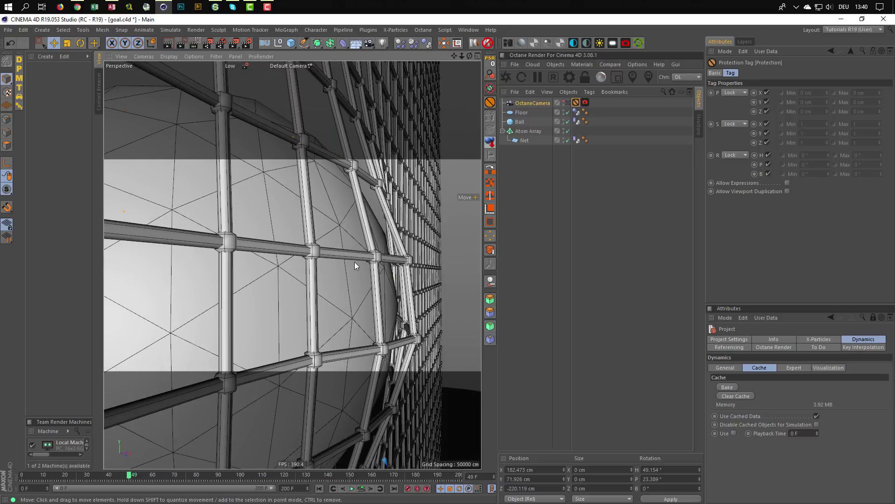
middle_click_drag(354, 262, 307, 274, "alt")
mouse_move(307, 274)
left_mouse_down("alt")
mouse_move(290, 272)
mouse_move(300, 272)
left_mouse_up("alt")
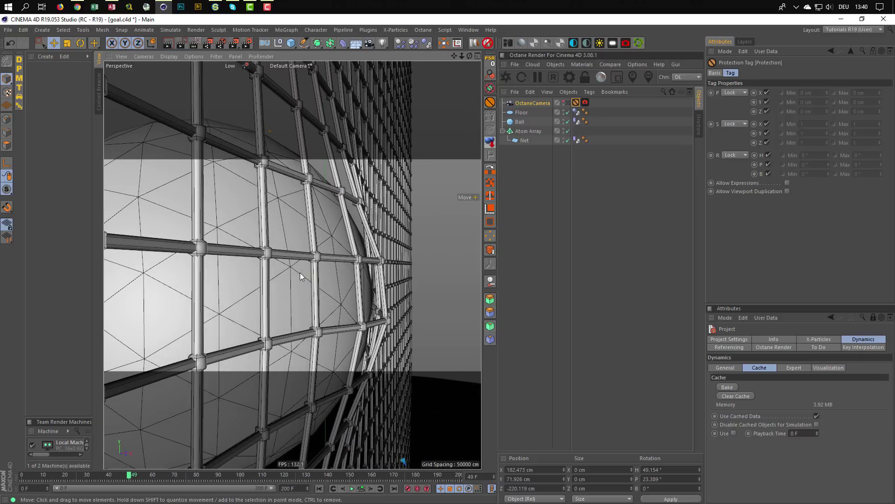
mouse_move(130, 477)
left_mouse_down()
mouse_move(102, 474)
mouse_move(126, 474)
left_mouse_up()
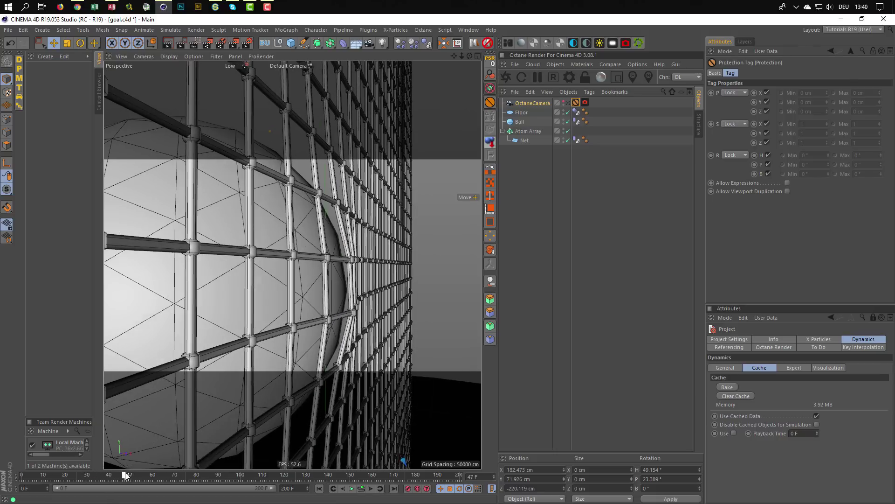
scroll(363, 297, "up", 10)
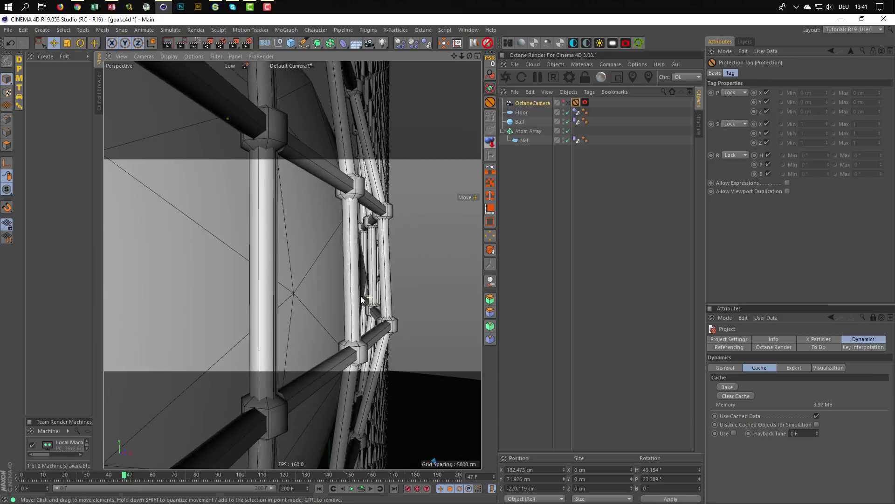
scroll(362, 296, "up", 8)
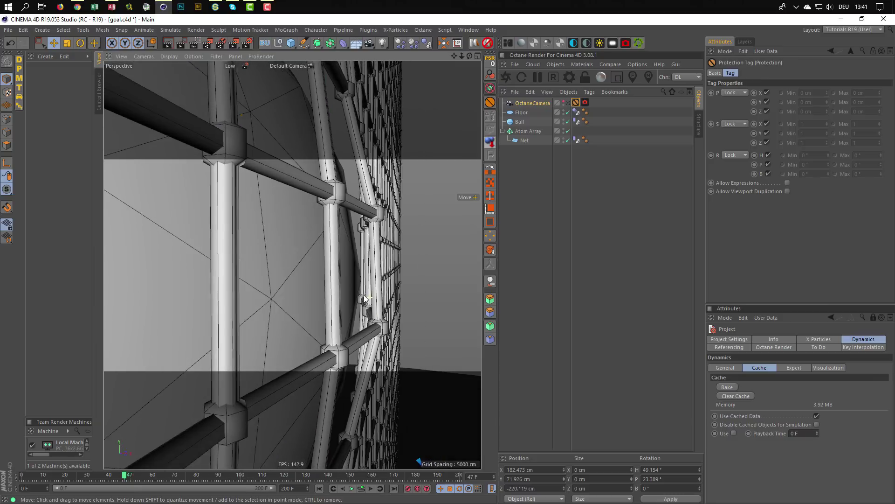
scroll(356, 293, "down", 10)
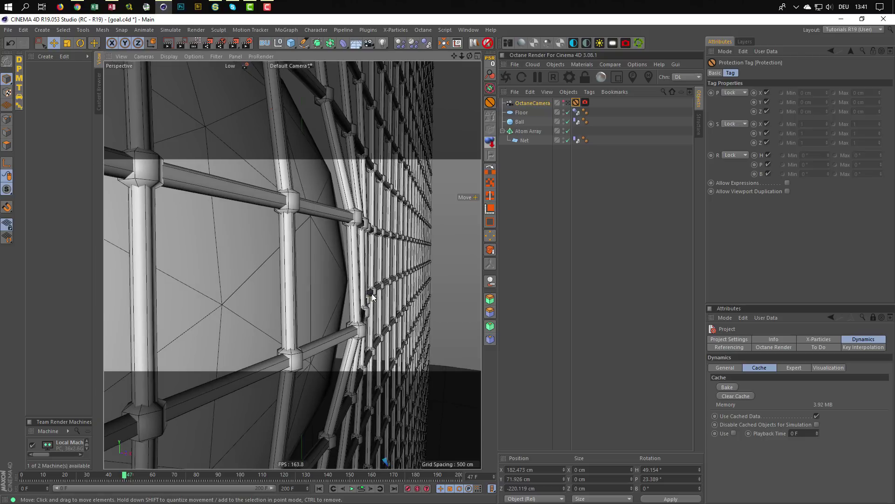
left_click_drag(331, 303, 339, 303, "alt")
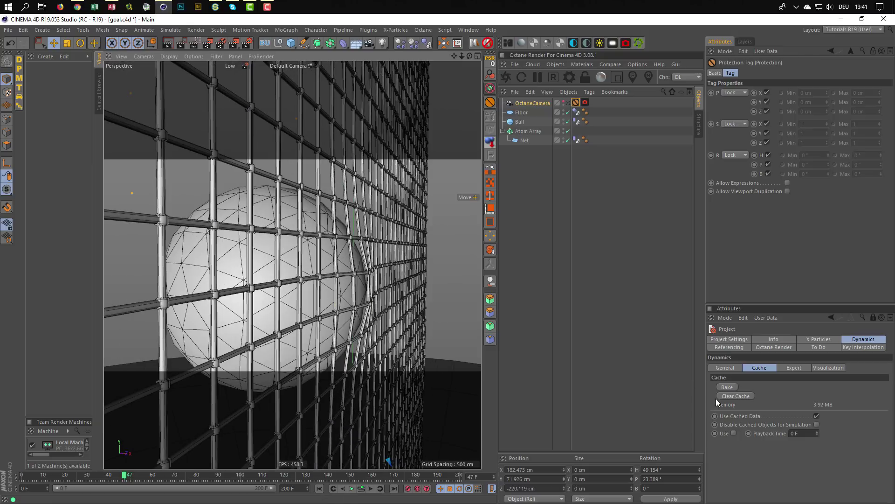
Clear the dynamics cache and set the project's expert dynamics Collision Margin to 0 cm
left_click(741, 396)
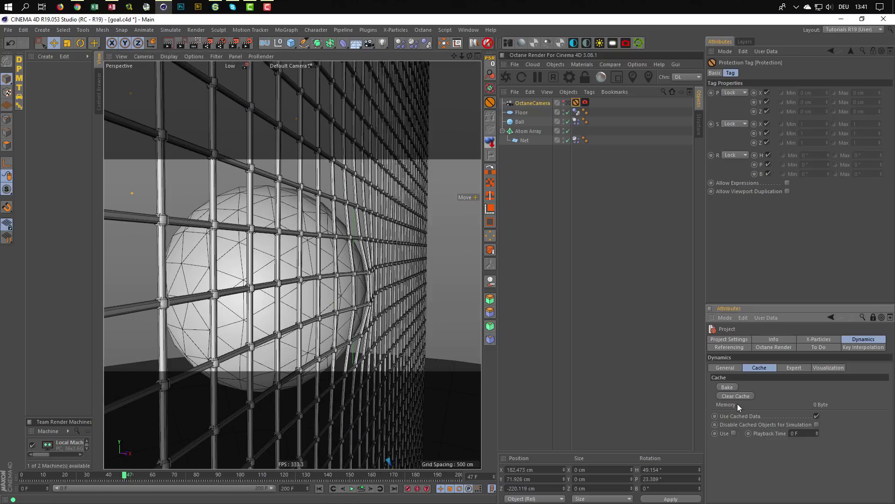
left_click(795, 370)
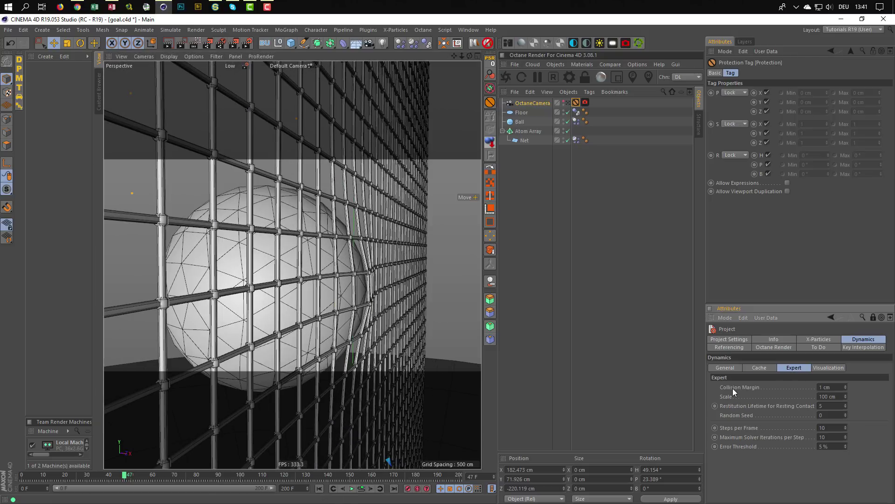
double_click(834, 386)
type("0")
key("Return")
Save the project and bake the dynamics with the new collision margin
left_click(766, 368)
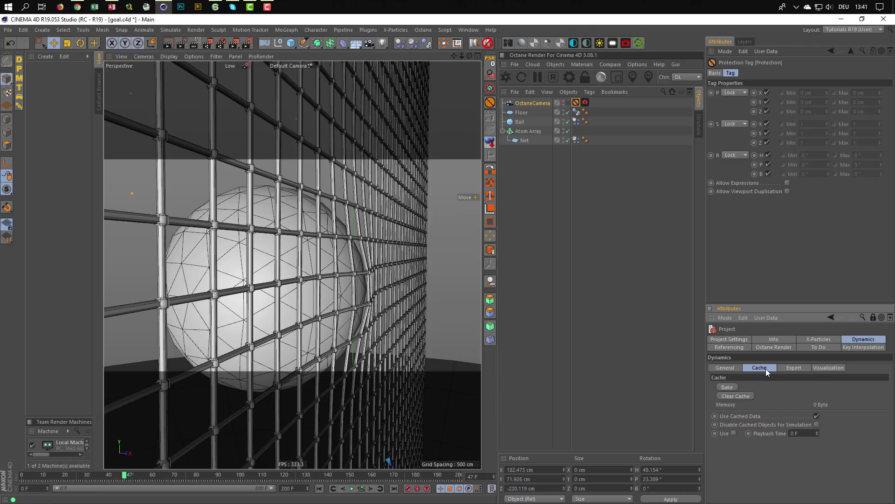
key("ctrl+s")
left_click(726, 387)
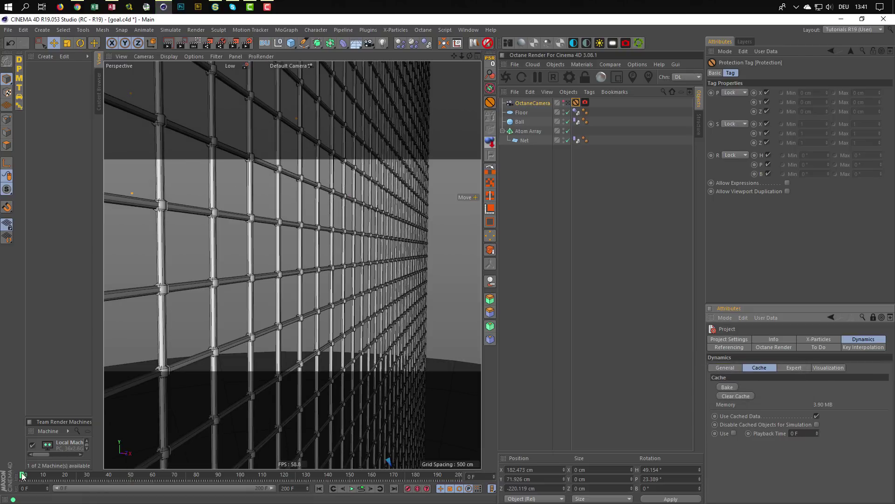
Scrub the new cache to frame 48 and examine the gap between the ball and the net up close
left_click_drag(22, 476, 127, 475)
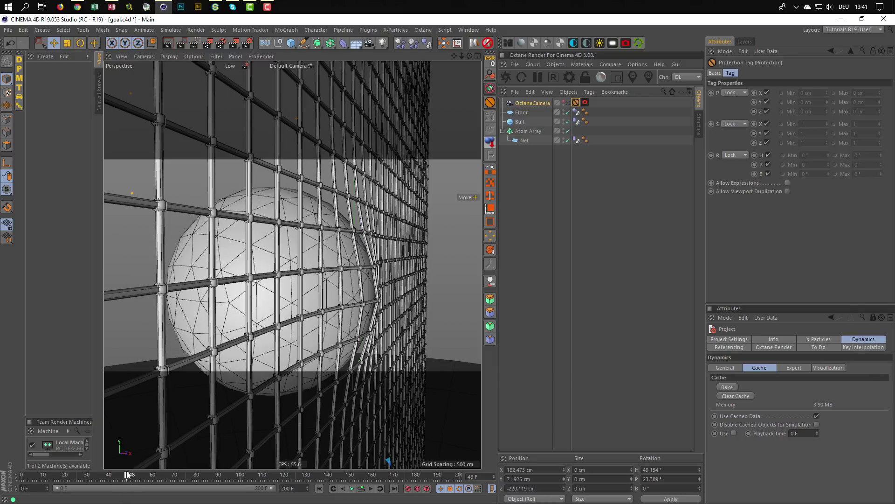
scroll(393, 289, "up", 5)
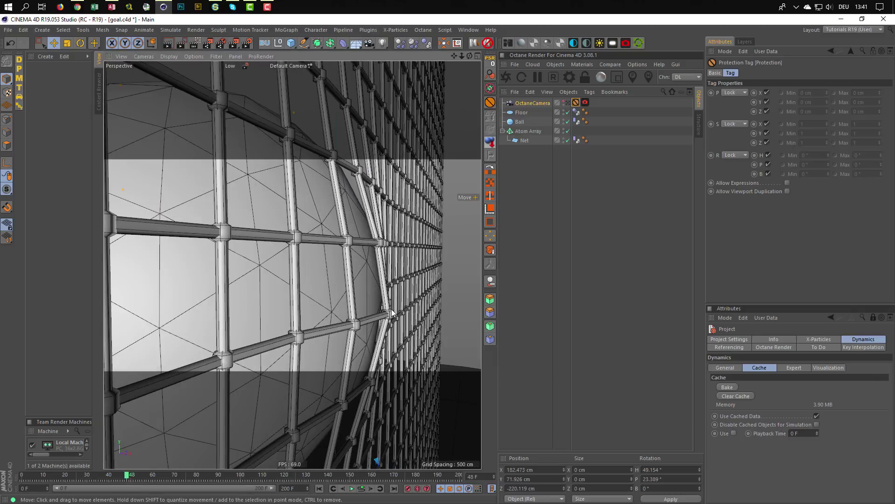
scroll(390, 310, "up", 8)
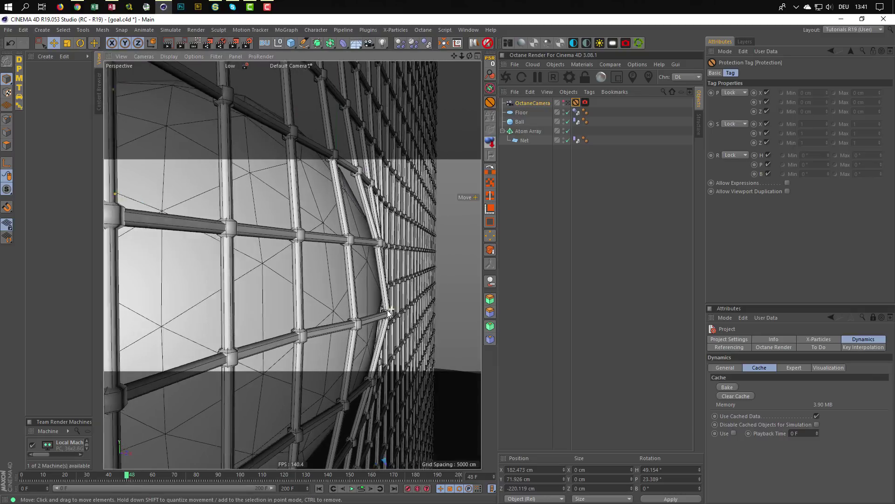
scroll(381, 312, "up", 8)
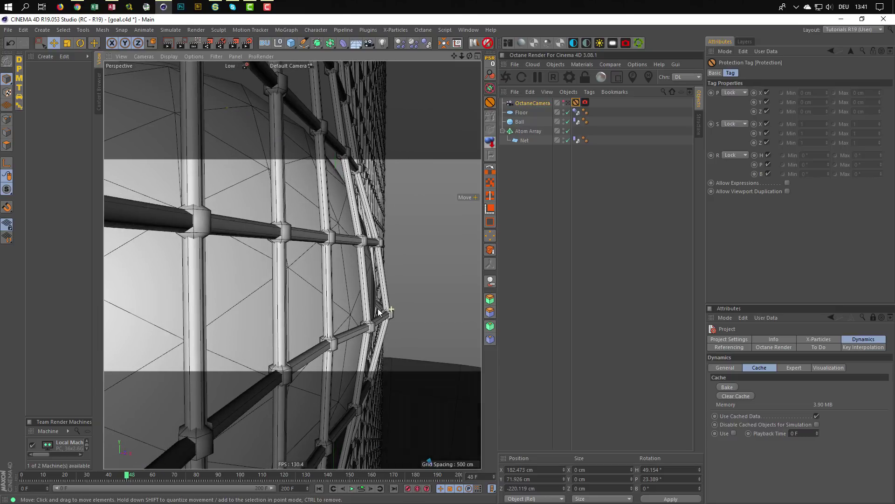
scroll(378, 308, "down", 8)
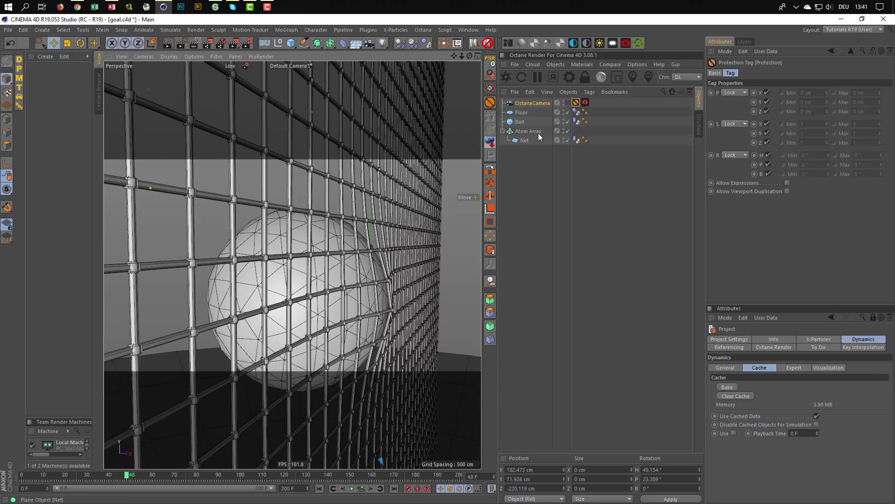
Return to the OctaneCamera view, scrub to frame 54 and show the camera's object properties
left_click(565, 103)
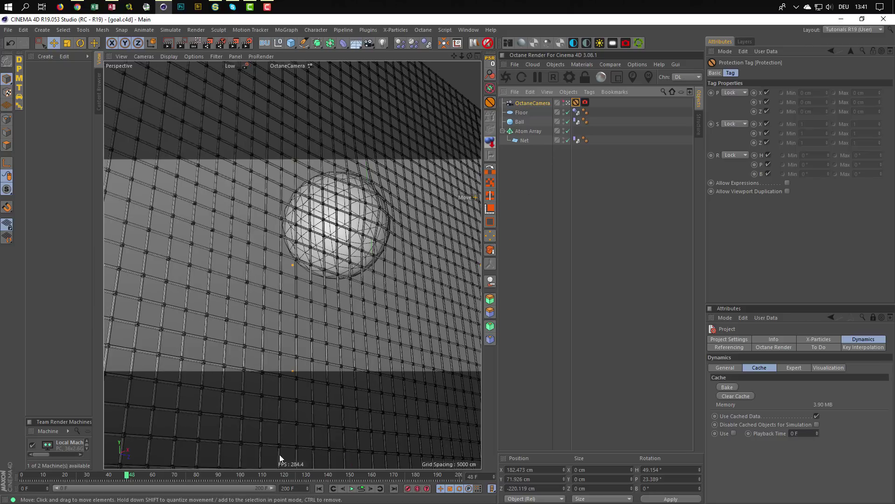
left_click(130, 474)
left_click_drag(129, 475, 140, 475)
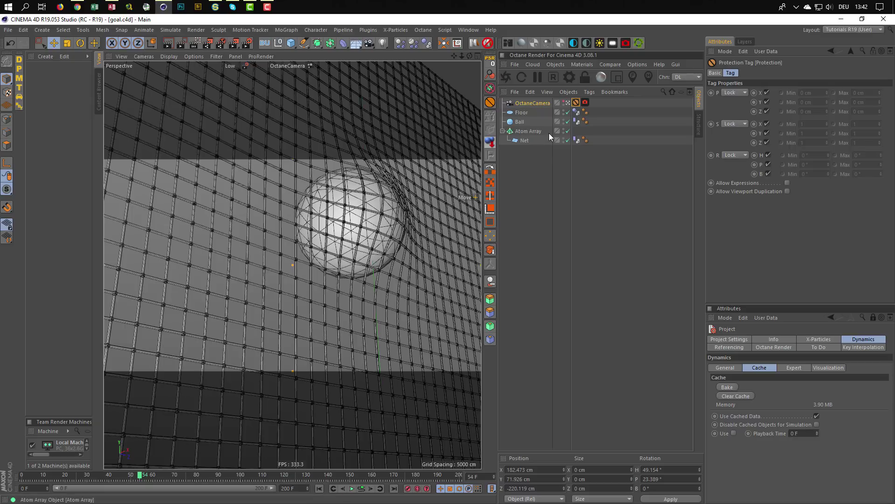
left_click(542, 105)
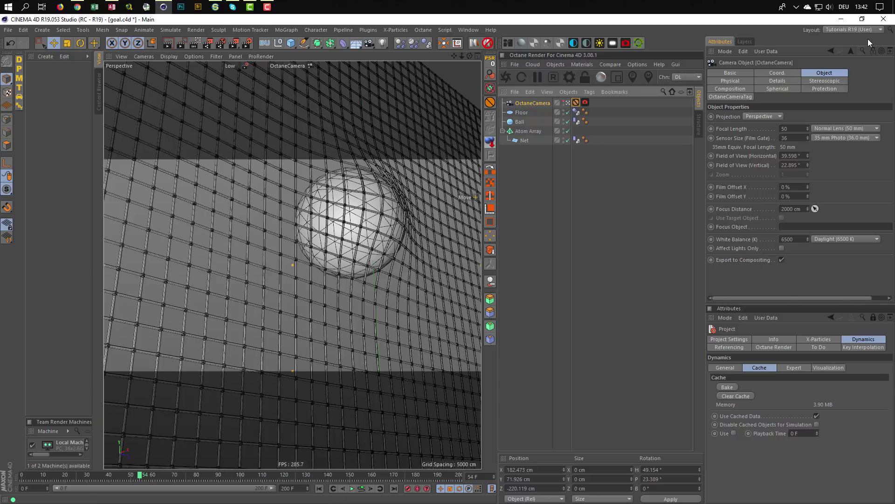
Reload the Tutorials R19 (User) window layout
left_click(861, 28)
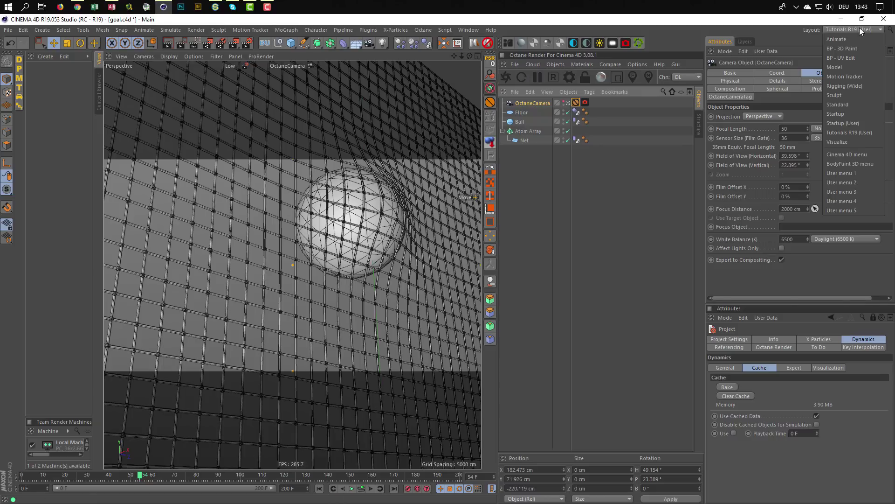
left_click(852, 134)
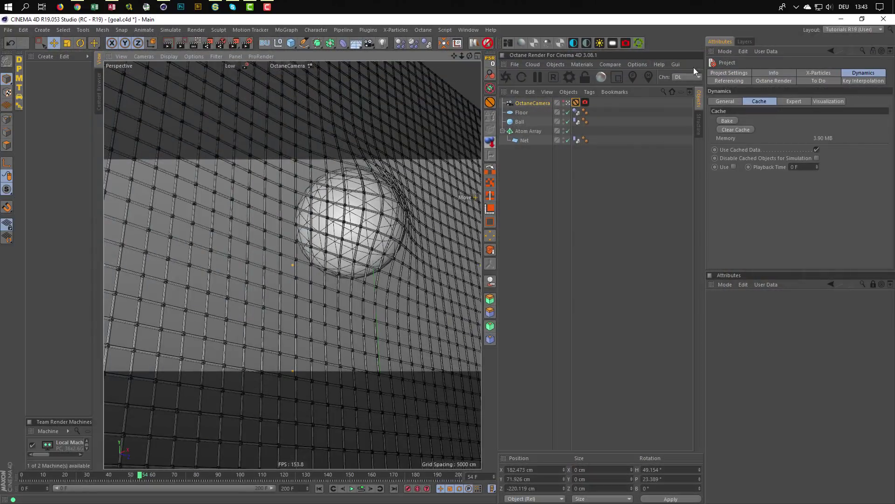
left_click(636, 65)
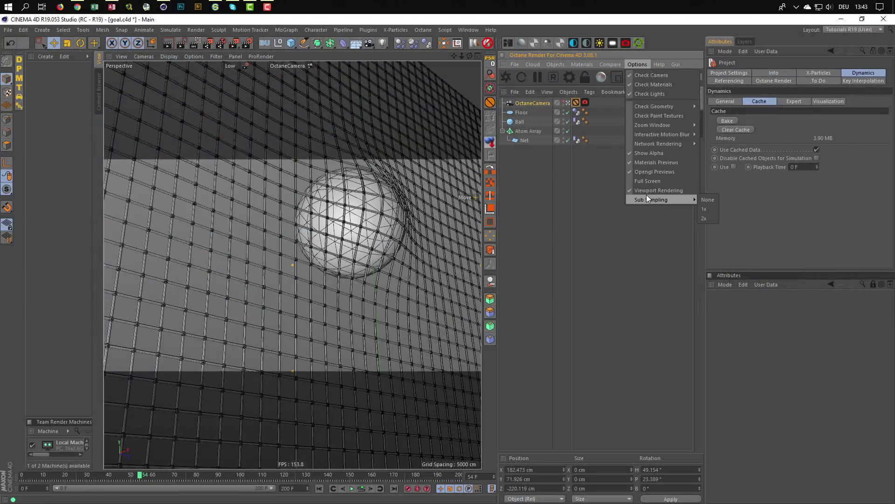
left_click(564, 289)
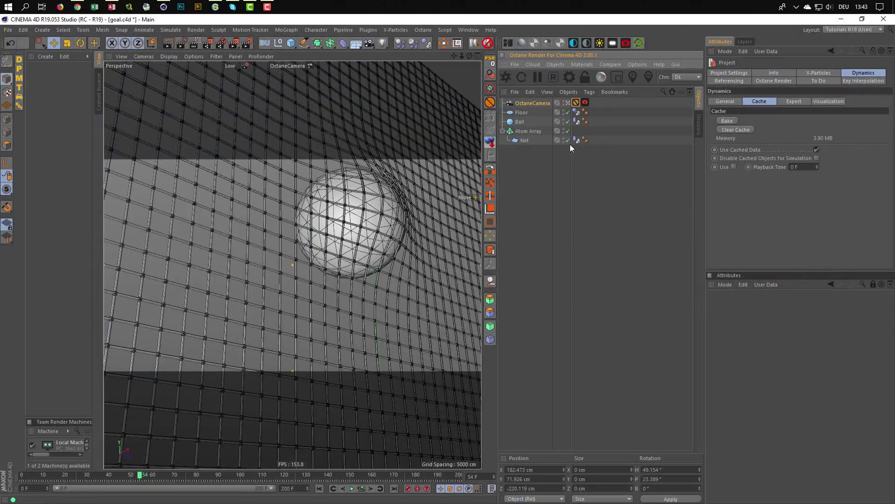
Set the OctaneCamera's focus distance by picking the ball in the viewport and start the Octane live render
left_click(532, 103)
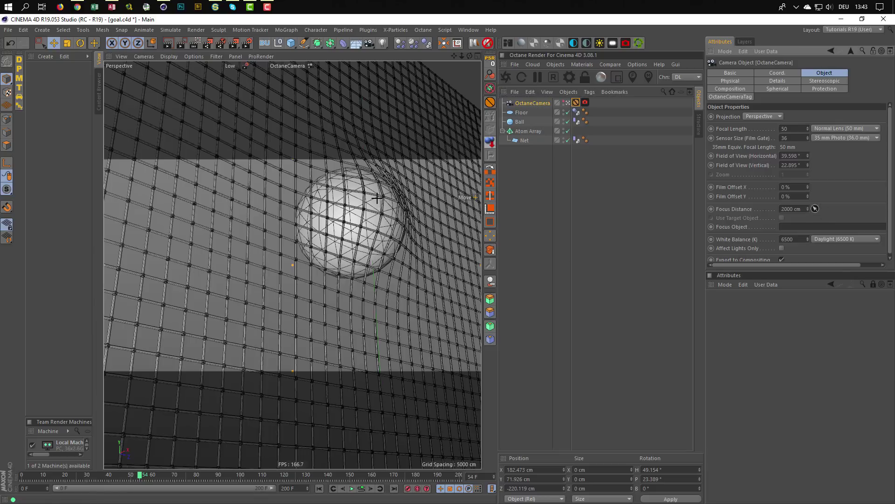
left_click(377, 198)
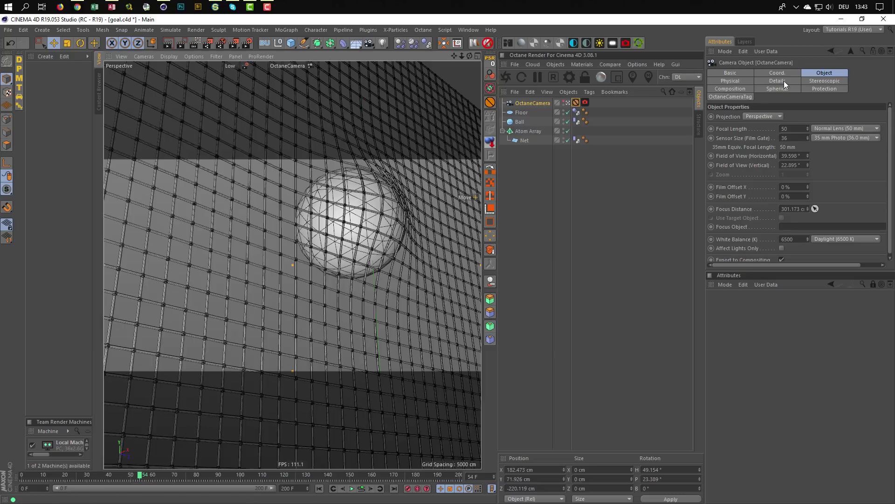
left_click(505, 77)
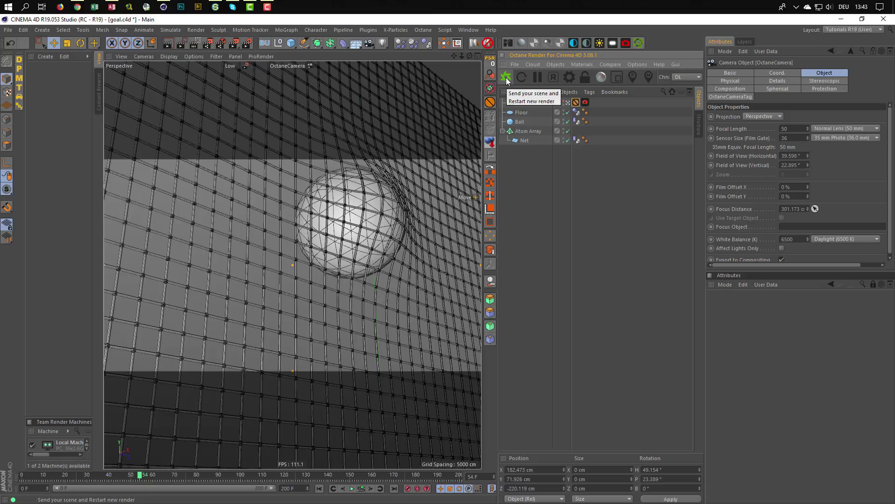
left_click(506, 77)
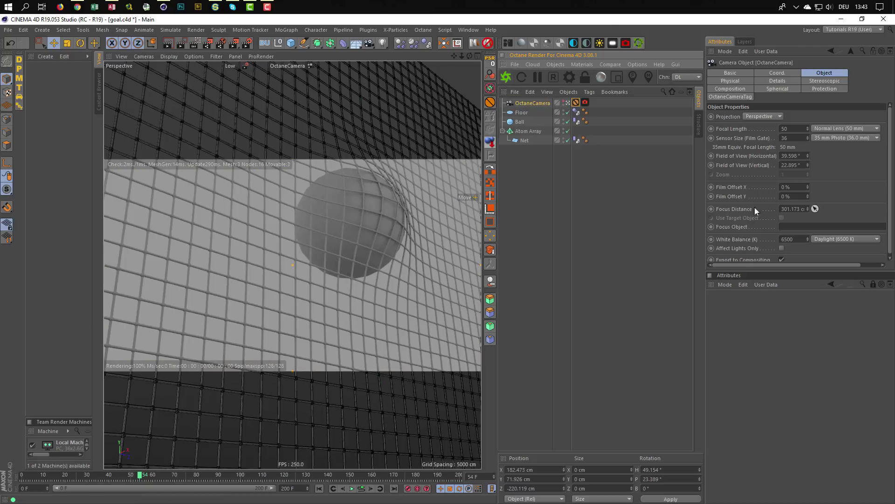
Raise the Octane camera tag's thin-lens aperture to about 3.909 cm, then stop the live render
left_click(586, 102)
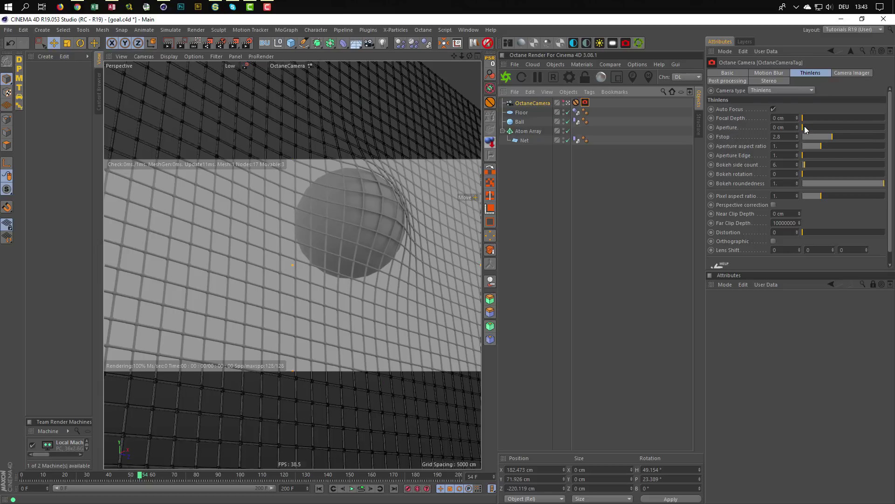
left_click_drag(804, 126, 877, 126)
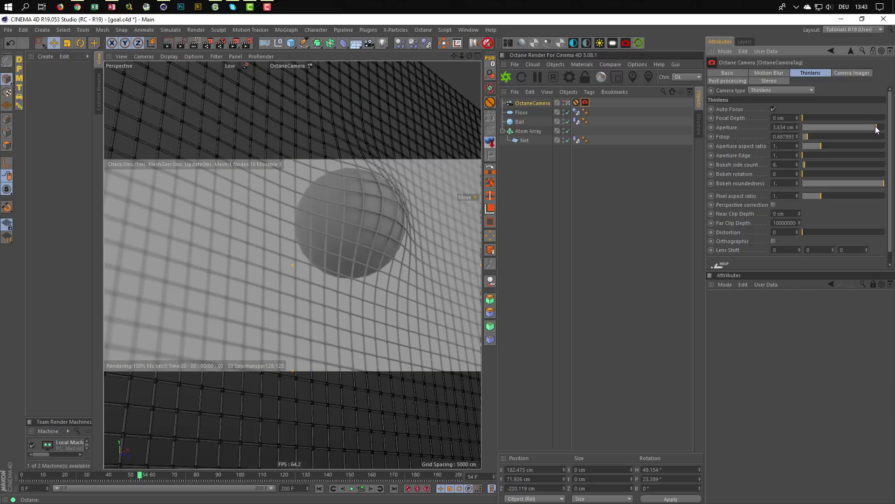
left_click_drag(876, 127, 881, 127)
left_click_drag(882, 130, 884, 129)
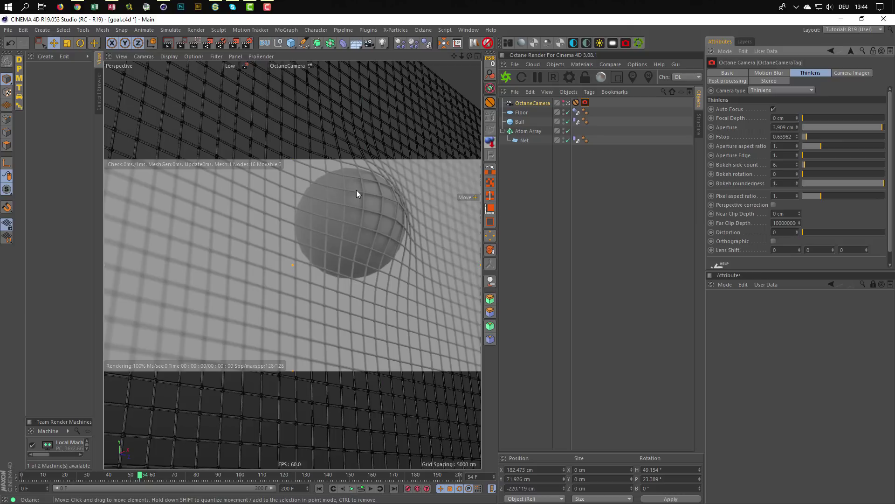
left_click(533, 153)
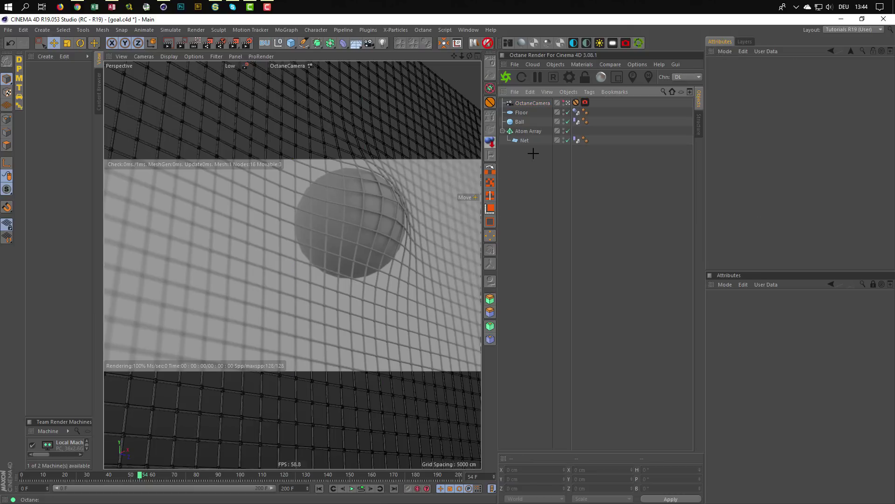
left_click(554, 76)
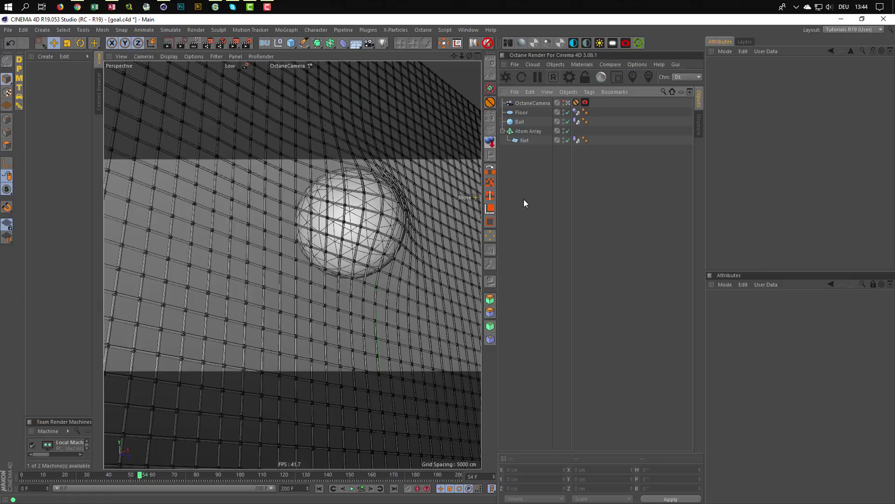
Load the Ball - Soccer Ball preset from the content library into the scene and return to the viewport
left_click(99, 91)
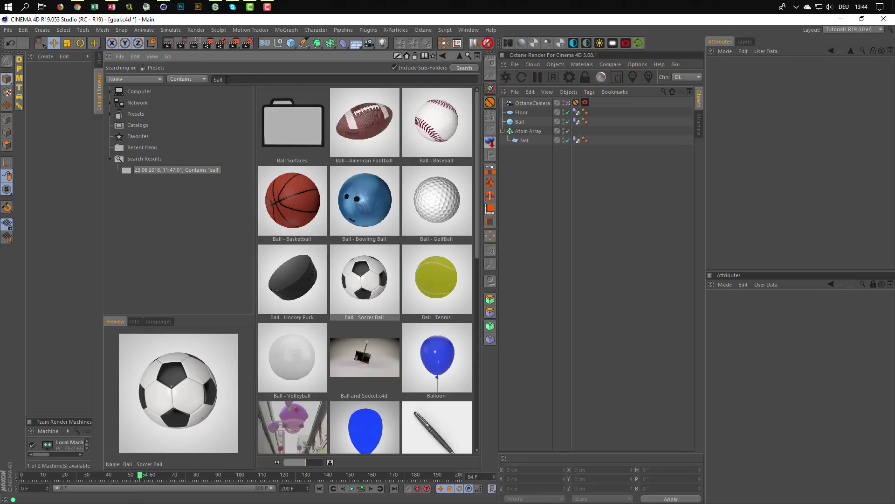
left_click(363, 274)
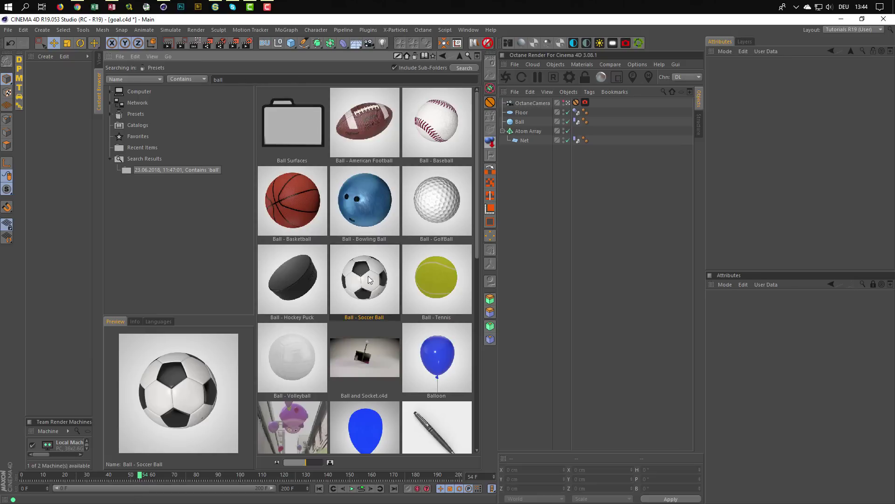
left_click_drag(617, 309, 617, 312)
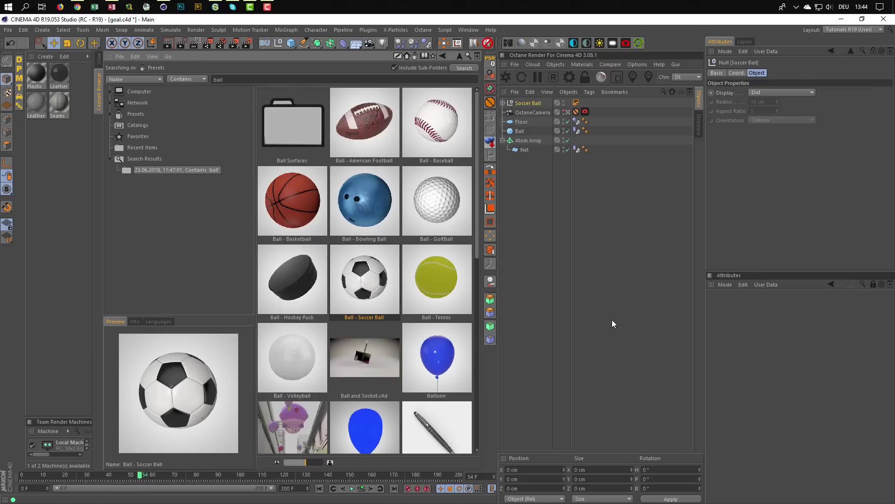
left_click(99, 59)
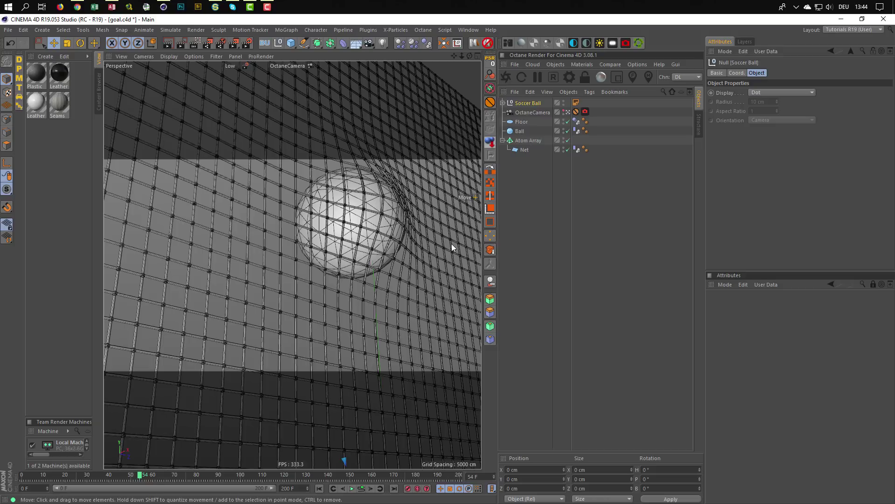
Outside the OctaneCamera view, raise the Soccer Ball to about 332 cm in Y and hide the Atom Array in the viewport
left_click(567, 111)
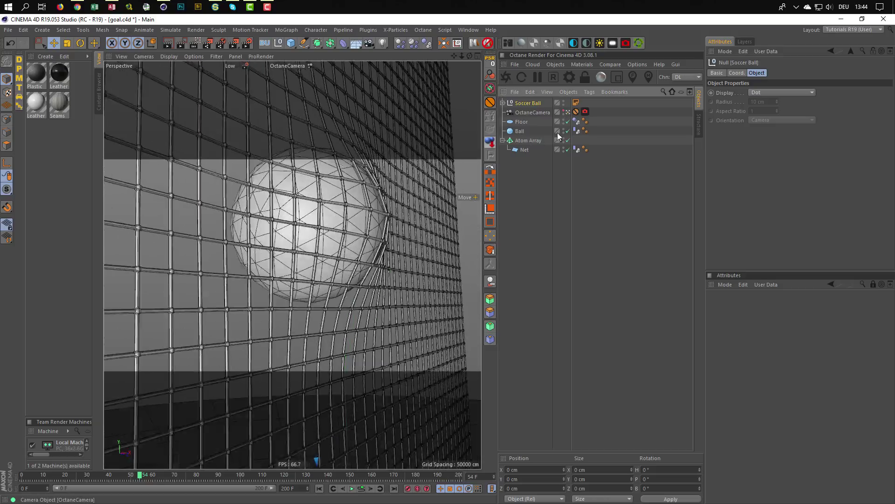
left_click(568, 112)
right_click_drag(310, 331, 246, 328, "alt")
left_click_drag(246, 328, 326, 334, "alt")
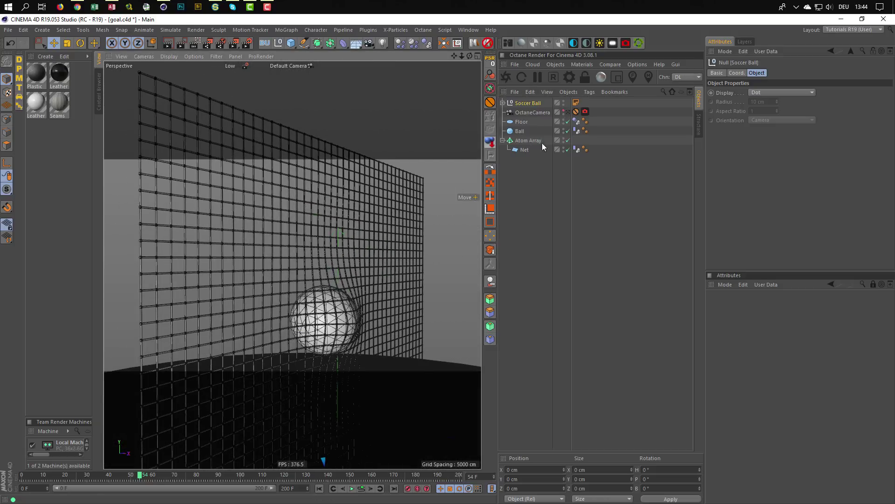
left_click(531, 102)
right_click_drag(322, 327, 274, 334, "alt")
left_click_drag(334, 413, 354, 187)
right_click_drag(339, 242, 469, 224, "alt")
left_click(564, 138)
left_click(564, 138)
Examine the soccer ball's panels, seams and stitching up close from several sides
middle_click_drag(367, 279, 405, 216, "alt")
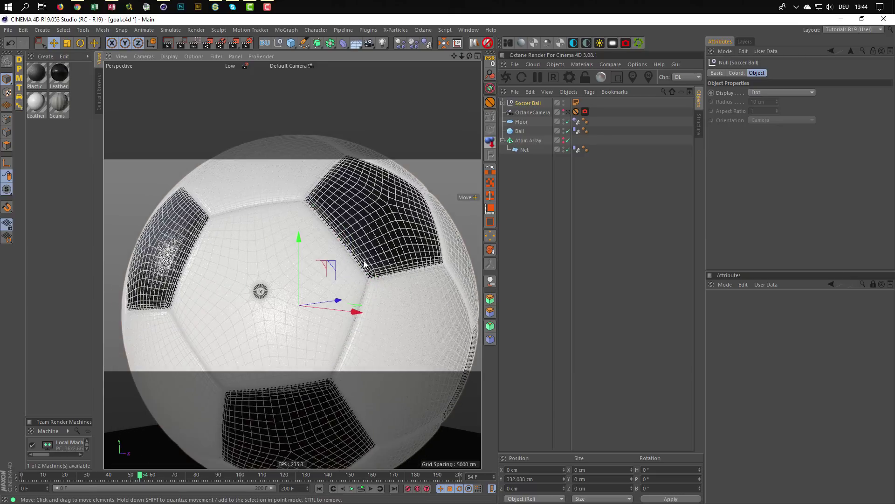
left_click_drag(365, 265, 332, 272, "alt")
right_click_drag(386, 244, 432, 242, "alt")
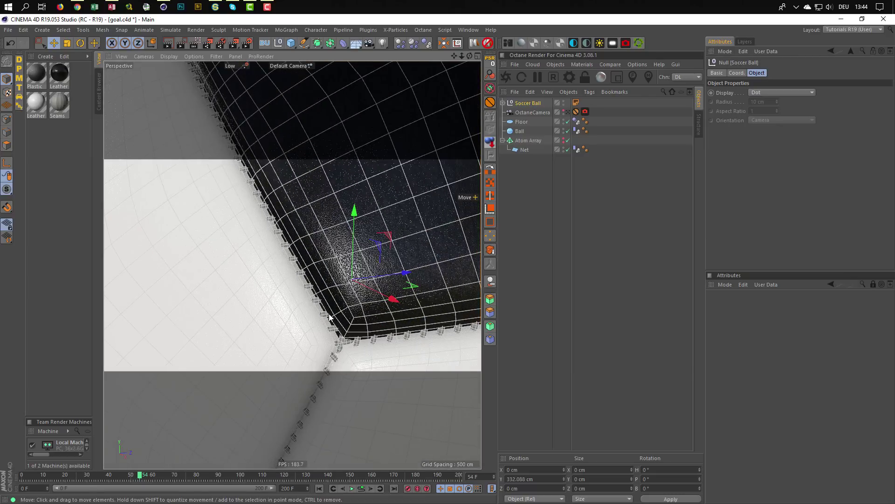
right_click_drag(305, 301, 275, 302, "alt")
middle_click_drag(318, 275, 348, 245, "alt")
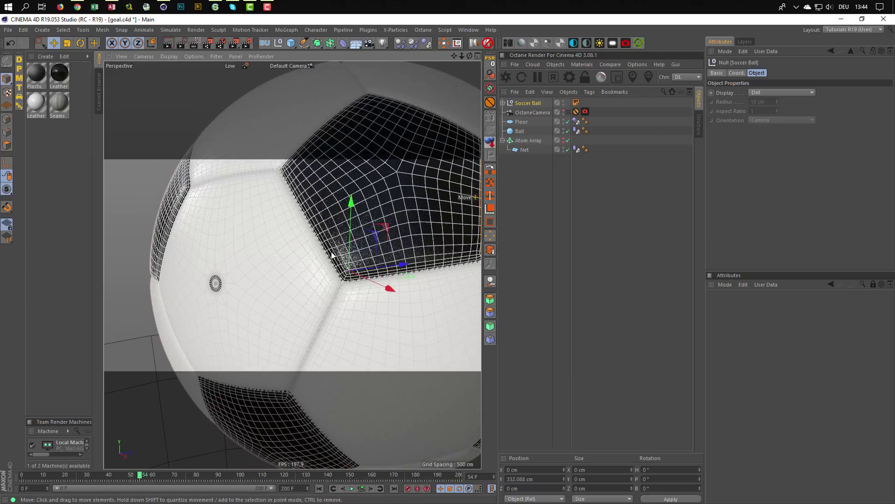
right_click_drag(332, 254, 303, 261, "alt")
left_click_drag(349, 264, 295, 267, "alt")
right_click_drag(295, 267, 357, 242, "alt")
left_click_drag(209, 268, 191, 266, "alt")
right_click_drag(190, 266, 325, 255, "alt")
left_click_drag(302, 250, 218, 229, "alt")
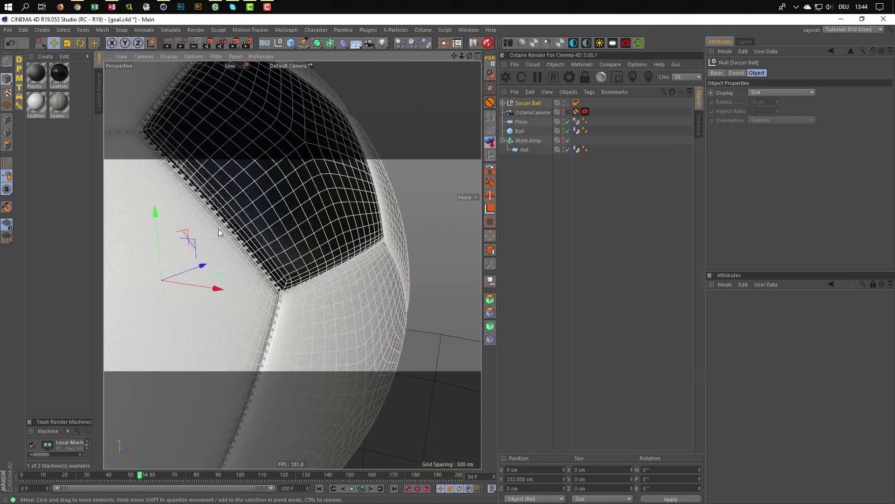
right_click_drag(285, 276, 250, 278, "alt")
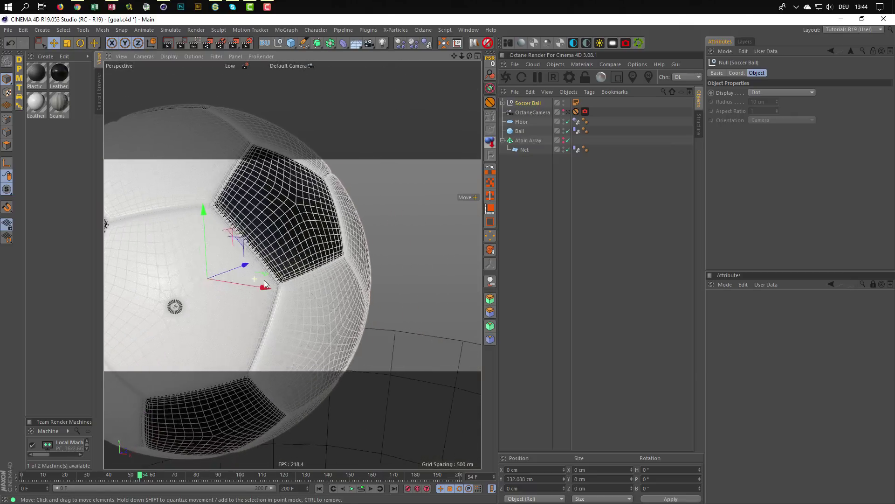
left_click_drag(330, 297, 293, 287, "alt")
right_click_drag(293, 286, 326, 290, "alt")
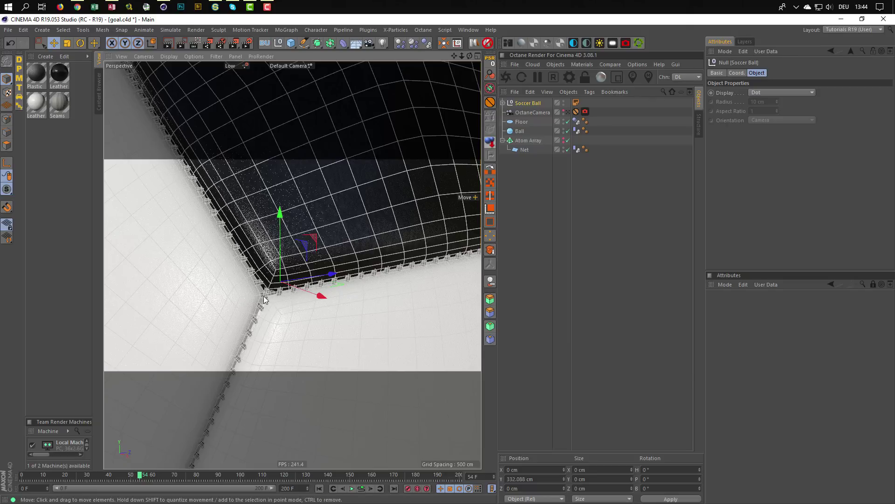
right_click_drag(266, 301, 267, 274, "alt")
middle_click_drag(267, 274, 186, 286, "alt")
left_click_drag(350, 282, 416, 280, "alt")
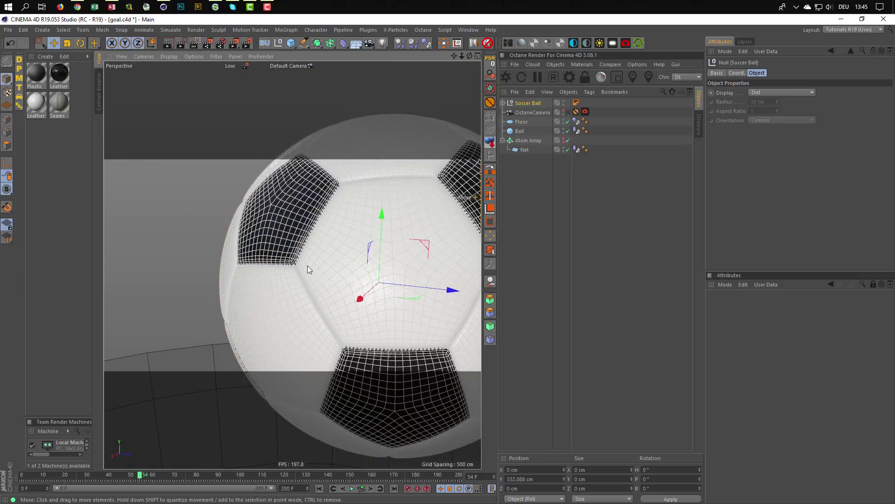
right_click_drag(307, 265, 381, 253, "alt")
left_click_drag(231, 264, 198, 270, "alt")
right_click_drag(174, 276, 134, 287, "alt")
middle_click_drag(134, 288, 265, 234, "alt")
left_click_drag(266, 234, 215, 237, "alt")
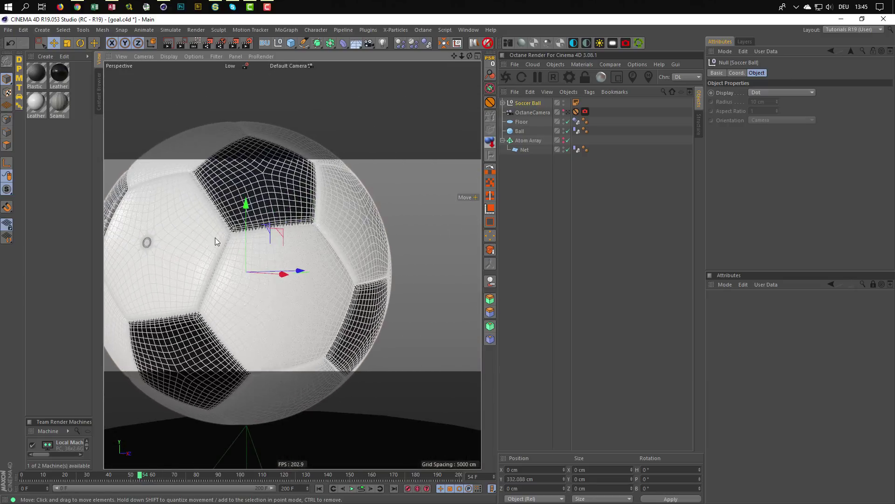
right_click_drag(216, 236, 228, 251, "alt")
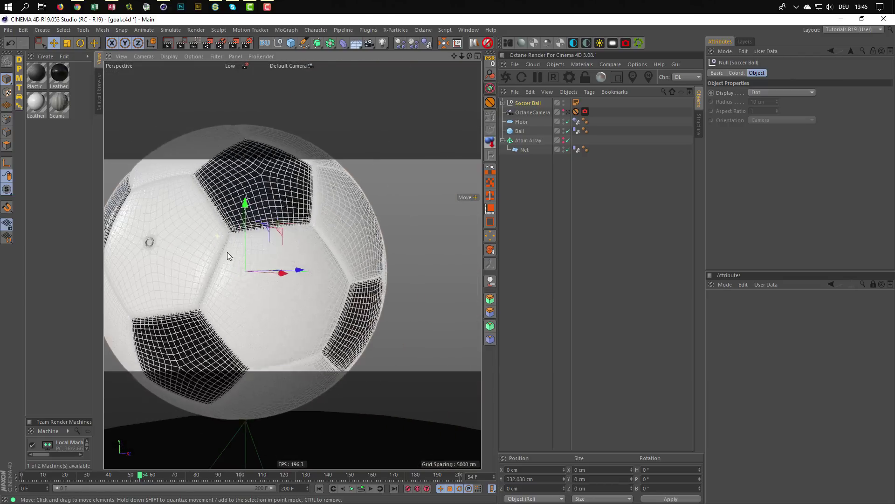
middle_click_drag(227, 252, 276, 232, "alt")
left_click_drag(319, 230, 339, 223, "alt")
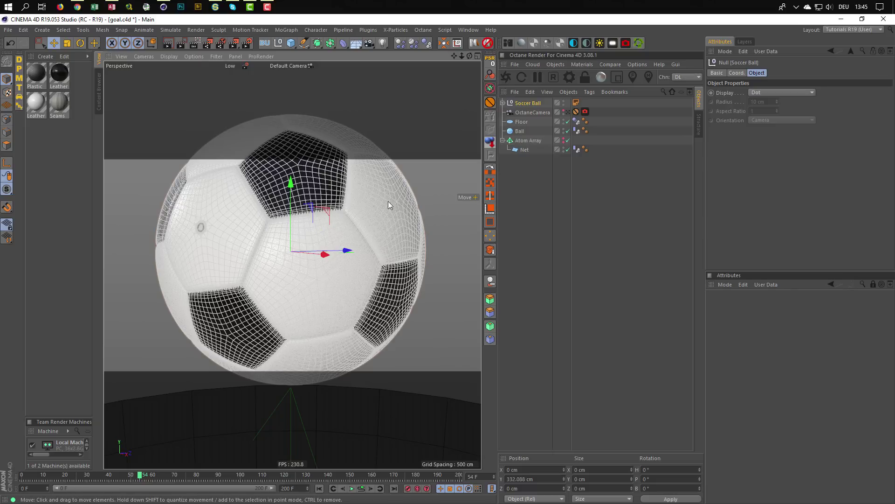
Save the goal project and create a new empty project
key("ctrl+s")
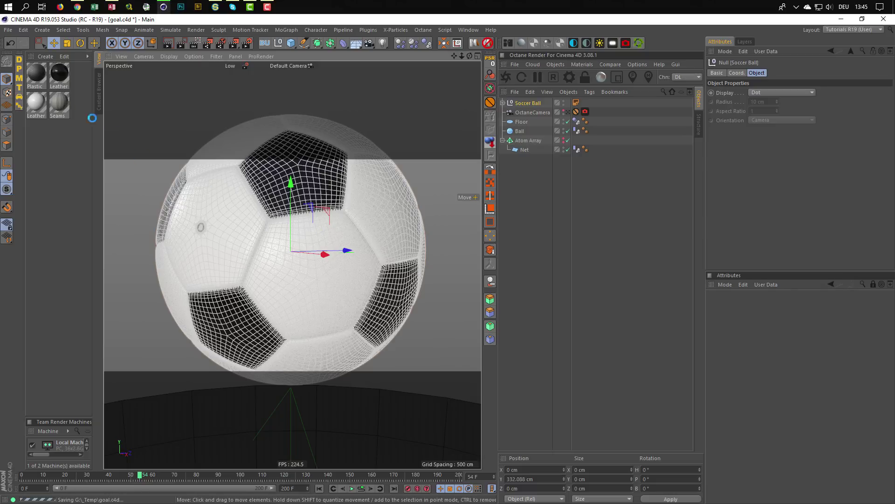
left_click(8, 30)
left_click(35, 44)
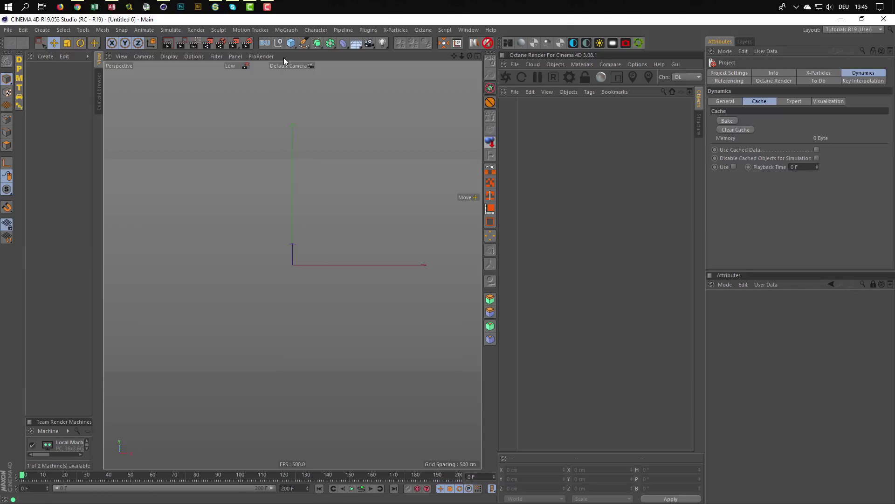
Add a Platonic object and set its type to Bucky
left_click(289, 43)
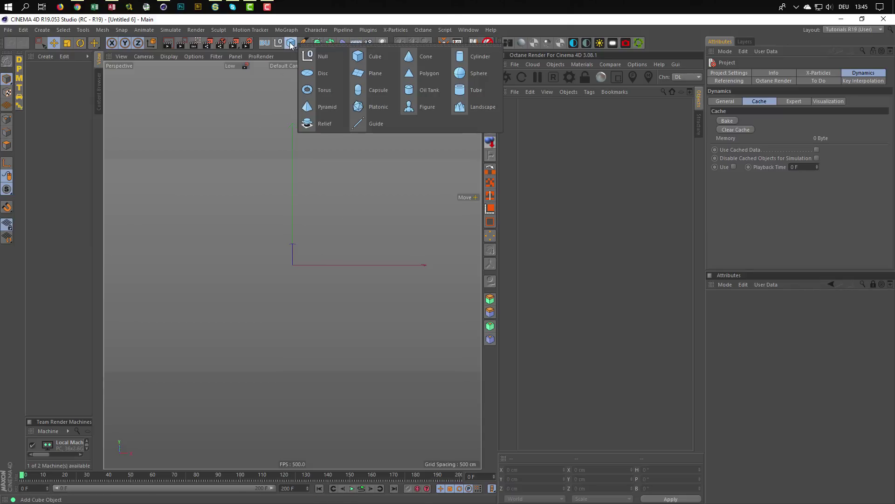
left_click(383, 109)
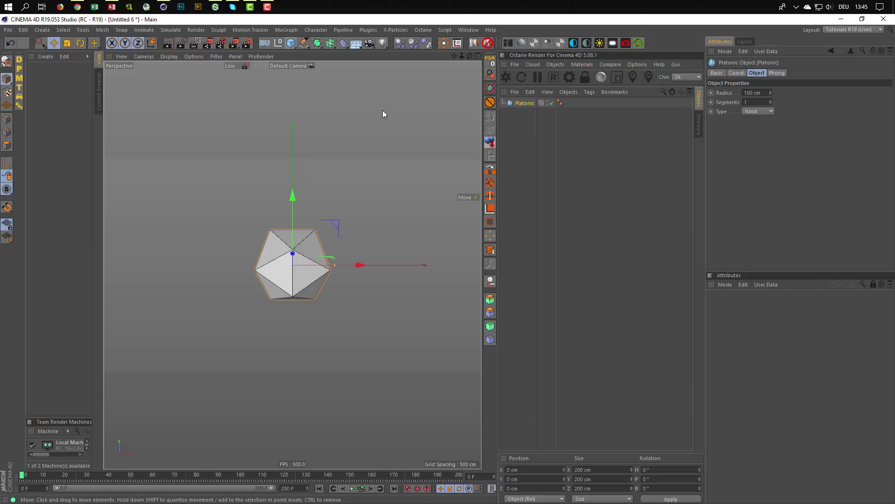
left_click(762, 111)
left_click(743, 172)
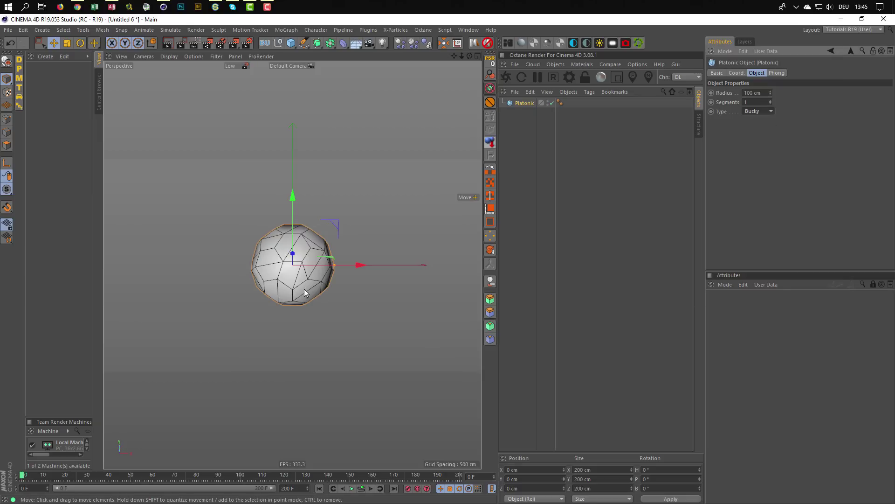
scroll(299, 280, "up", 6)
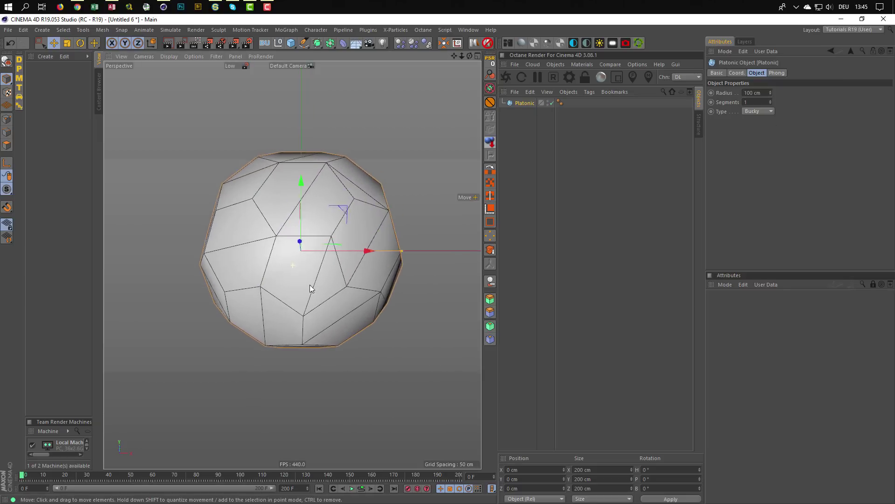
Convert the Platonic into an editable polygon object and switch to edge mode
middle_click_drag(309, 284, 292, 290, "alt")
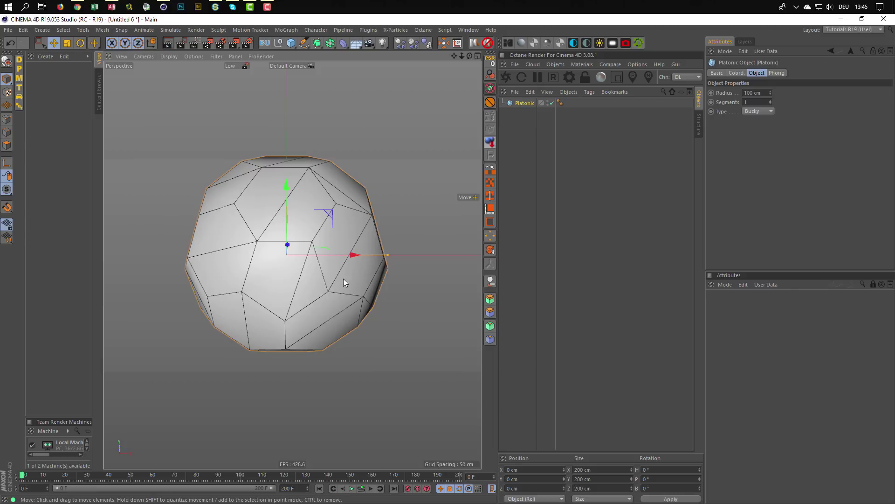
left_click_drag(343, 279, 327, 284, "alt")
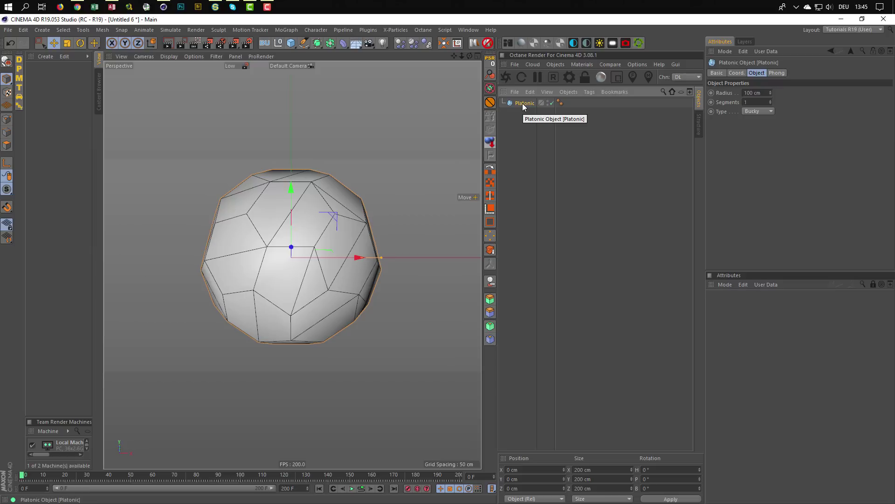
key("c")
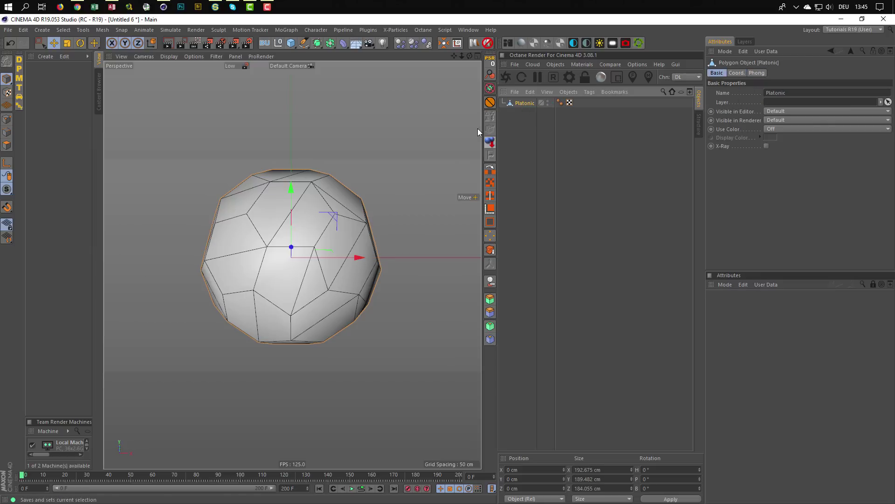
left_click(7, 132)
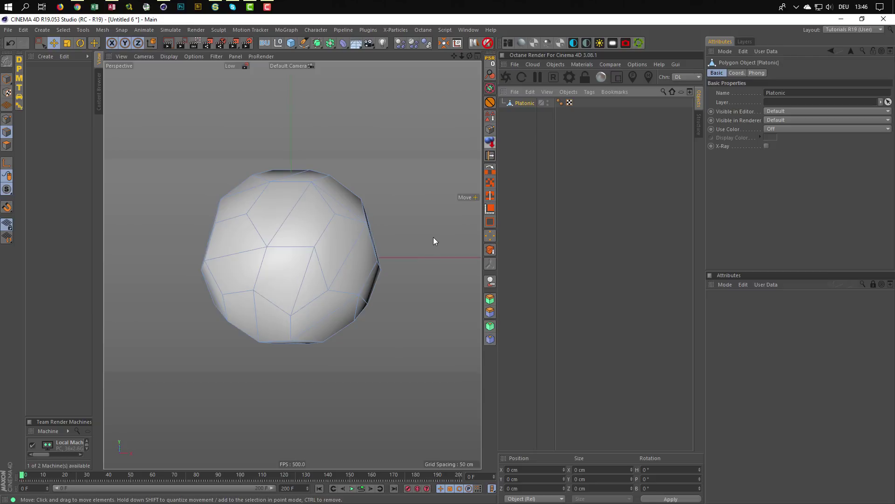
Set the Phong Angle in the Platonic's Phong tag to 0° for hard, flat shading
key("u")
key("n")
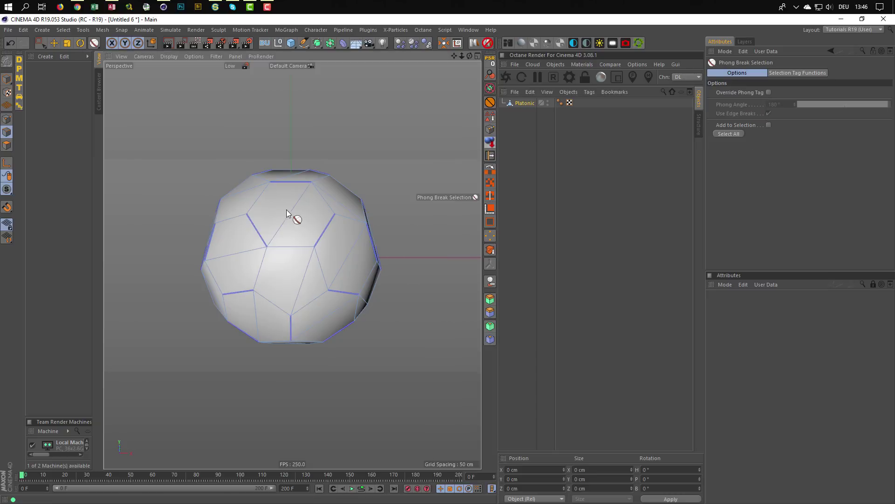
left_click(561, 103)
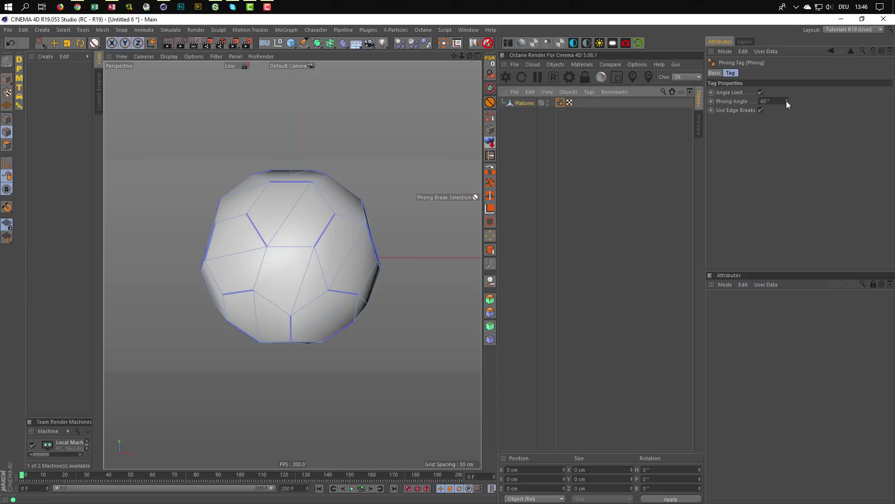
left_click_drag(787, 100, 765, 101)
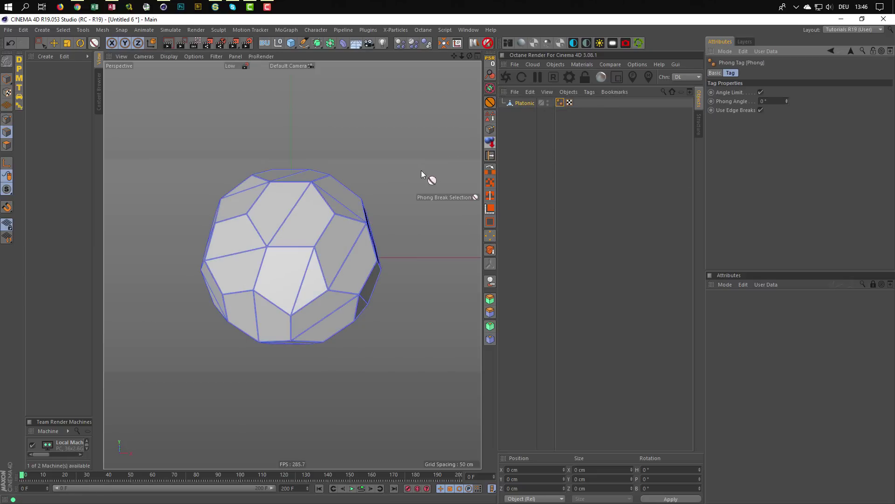
Select all panel border edges with Phong Break Selection, overriding the Phong tag with an angle of 20.7°
key("u")
key("n")
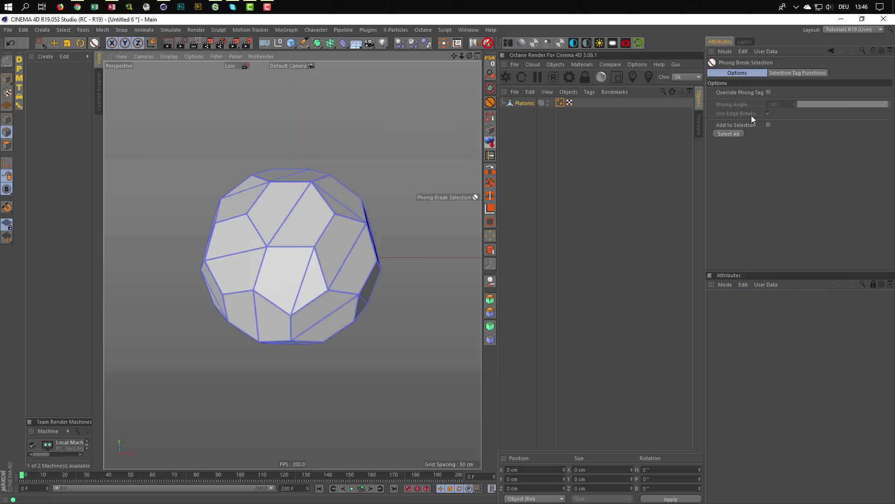
left_click(769, 92)
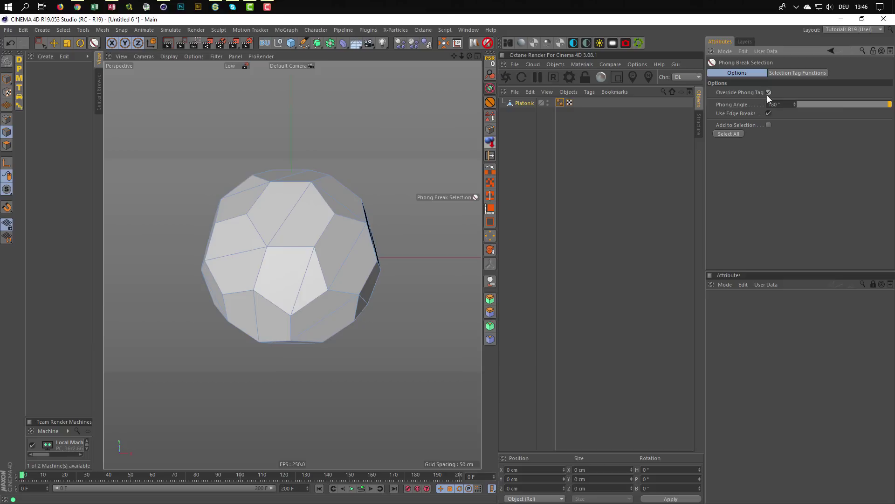
left_click(807, 102)
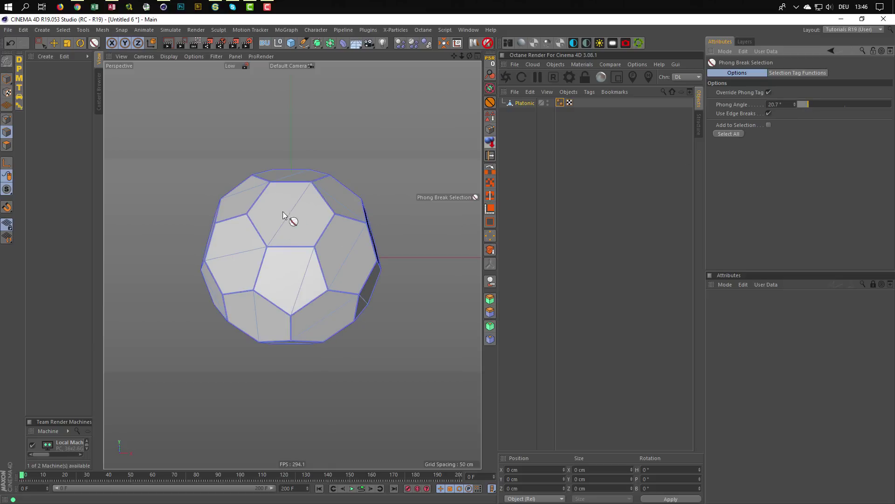
scroll(332, 236, "up", 3)
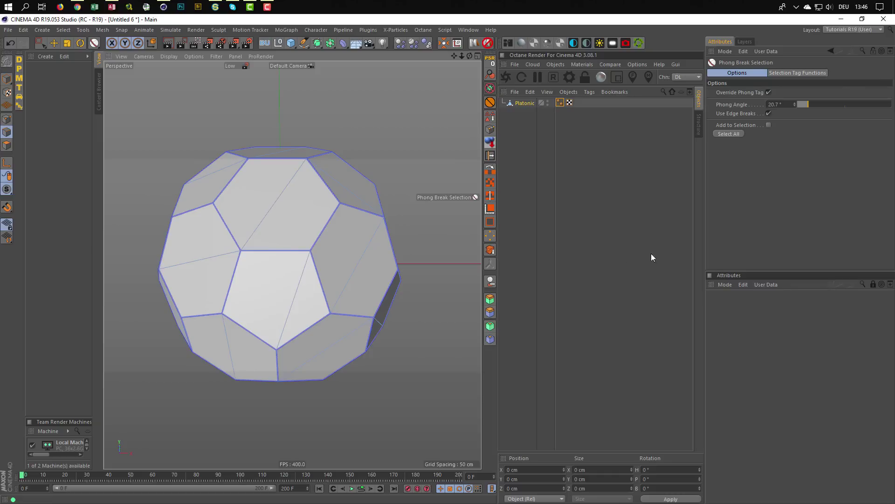
left_click(730, 133)
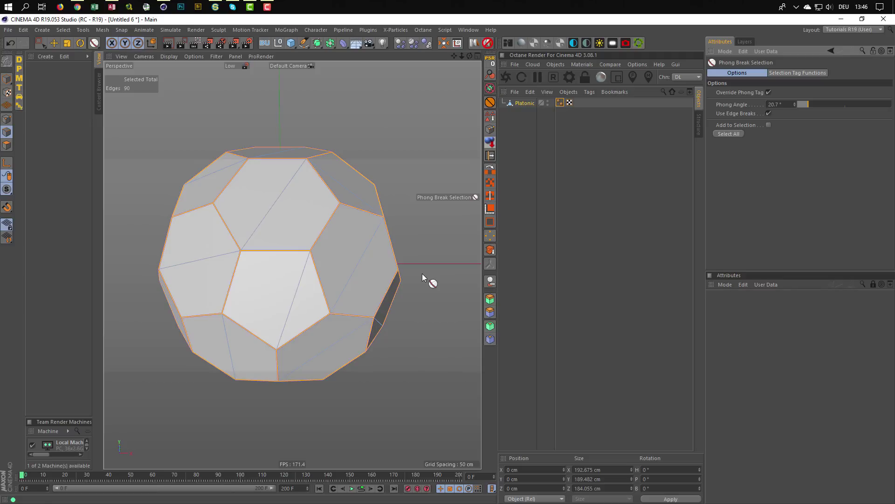
Invert the edge selection and dissolve the diagonal edges inside the pentagon and hexagon panels
key("u")
key("i")
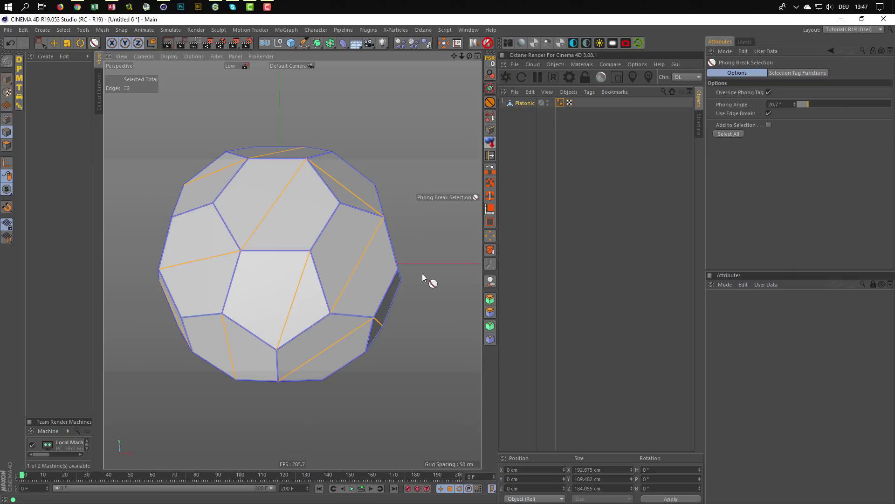
key("m")
key("n")
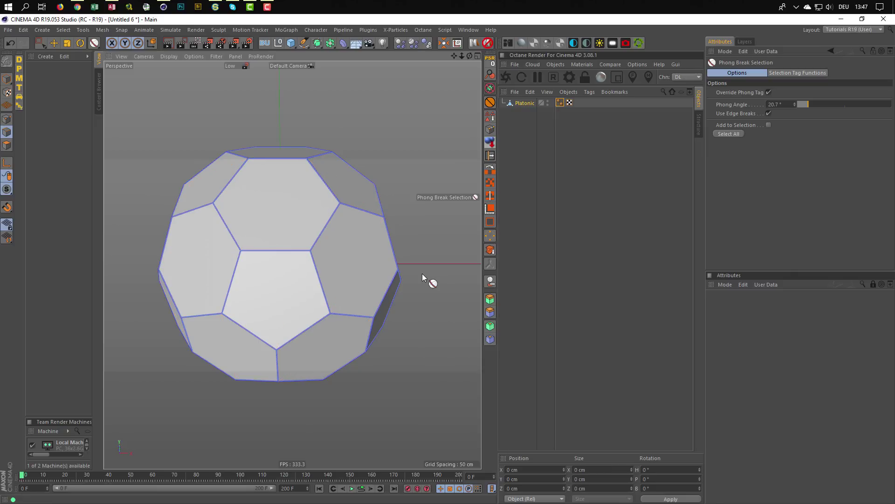
Subdivide all of the ball's polygons without smoothing so that each panel edge is split into four segments
left_click_drag(332, 282, 237, 282, "alt")
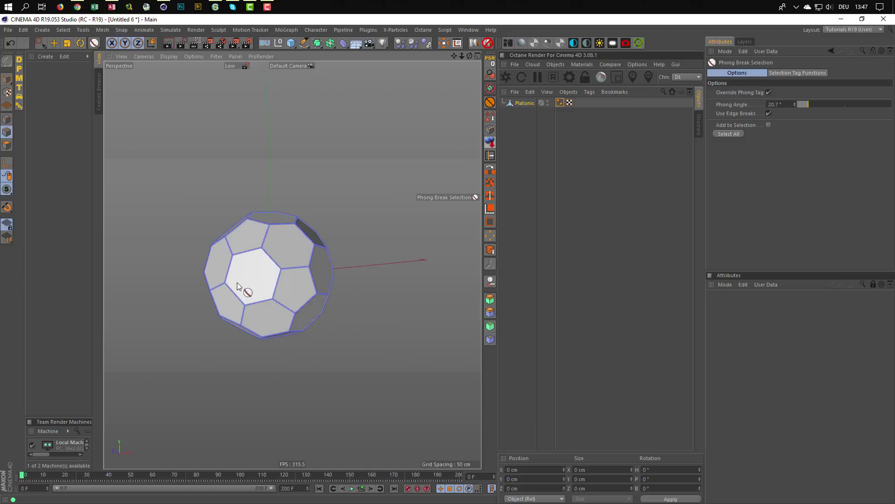
right_click_drag(276, 270, 351, 241, "alt")
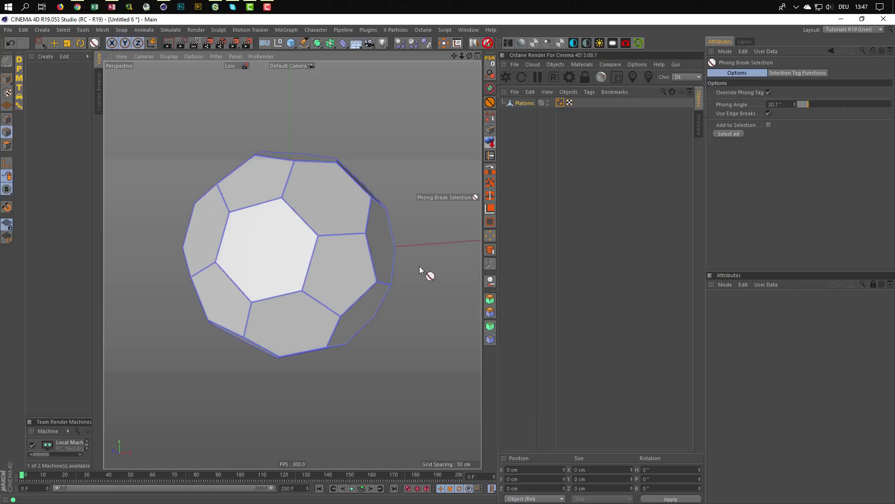
left_click(7, 145)
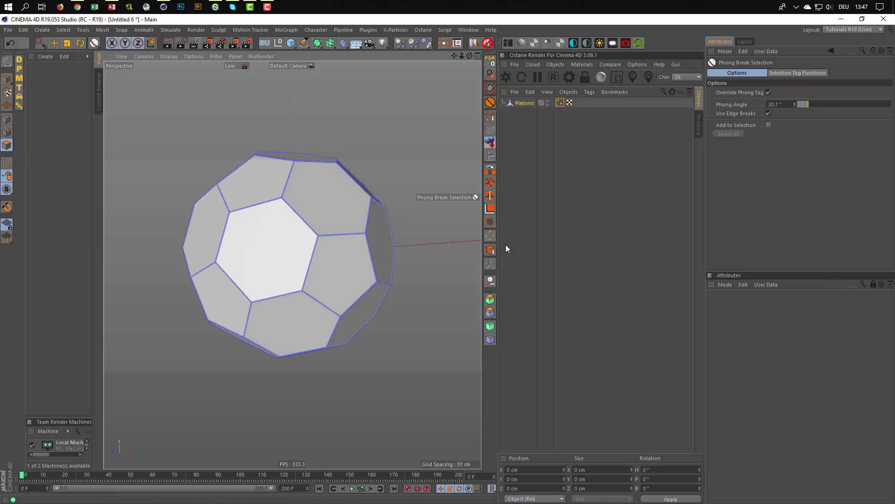
right_click(429, 248)
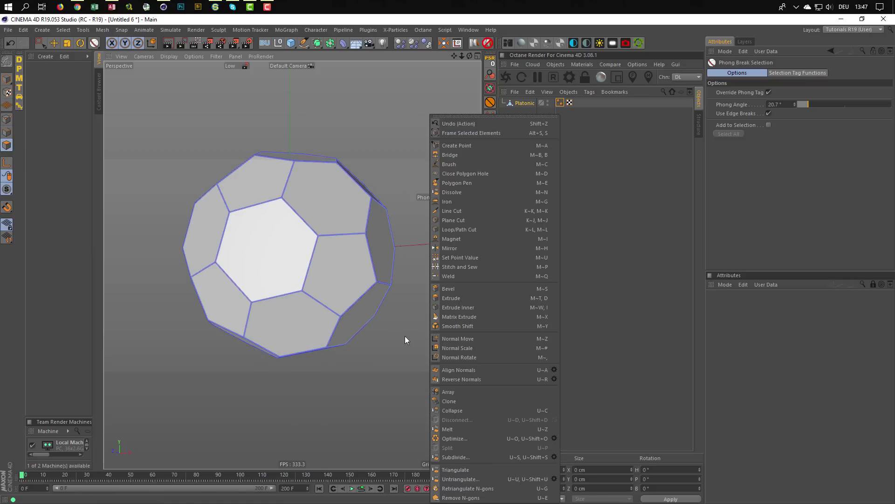
left_click(551, 456)
left_click_drag(552, 436, 441, 343)
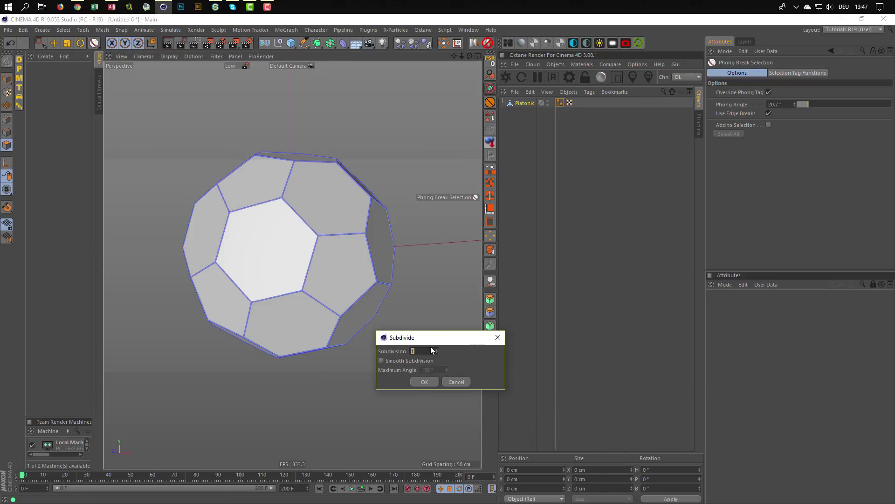
left_click(432, 384)
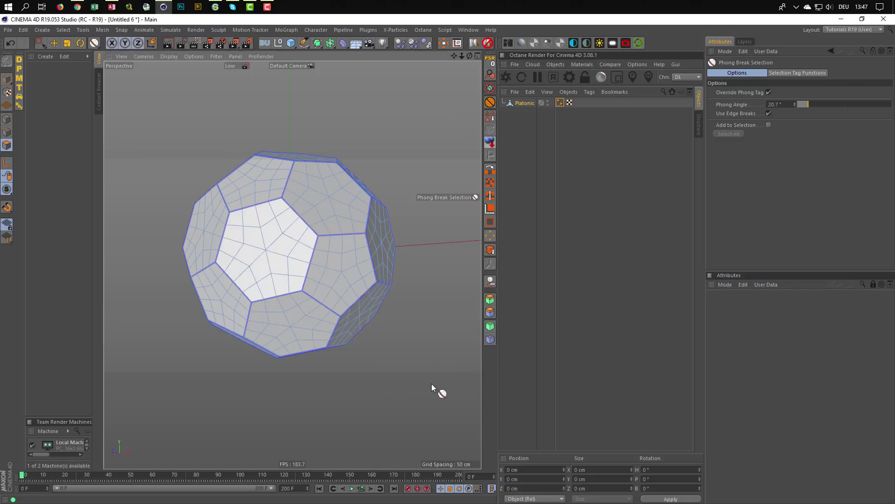
Reselect all panel border edges by their Phong breaks and bevel them with a 2.5 cm offset and 1 subdivision
left_click(7, 133)
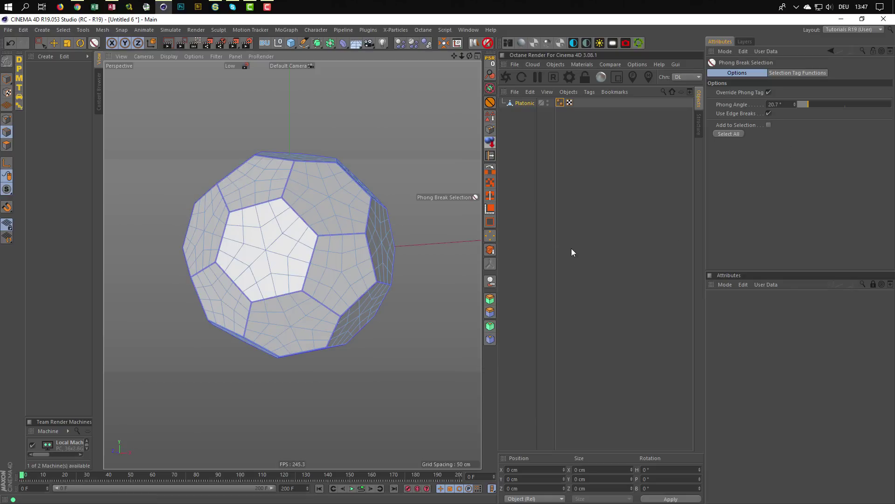
left_click(731, 134)
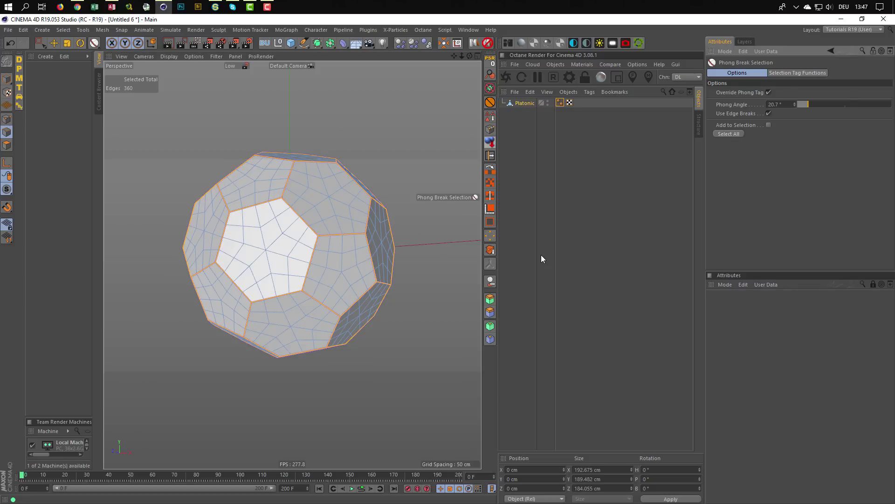
scroll(348, 231, "up", 3)
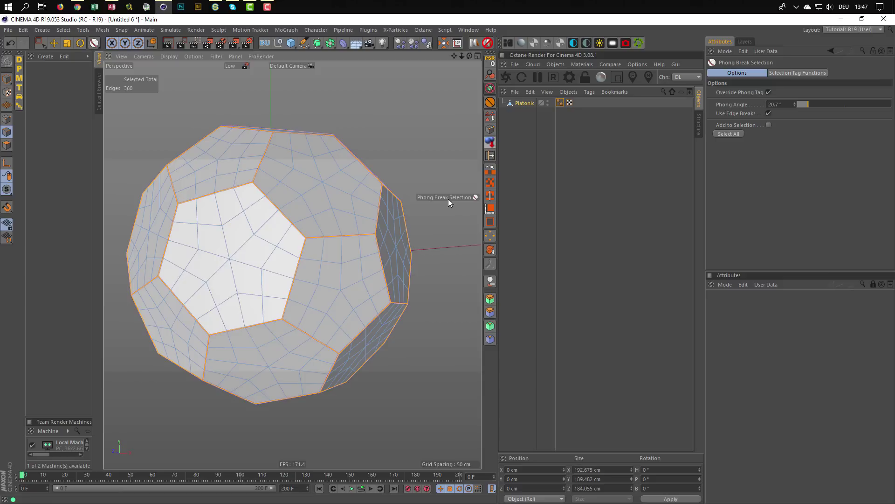
key("m")
key("s")
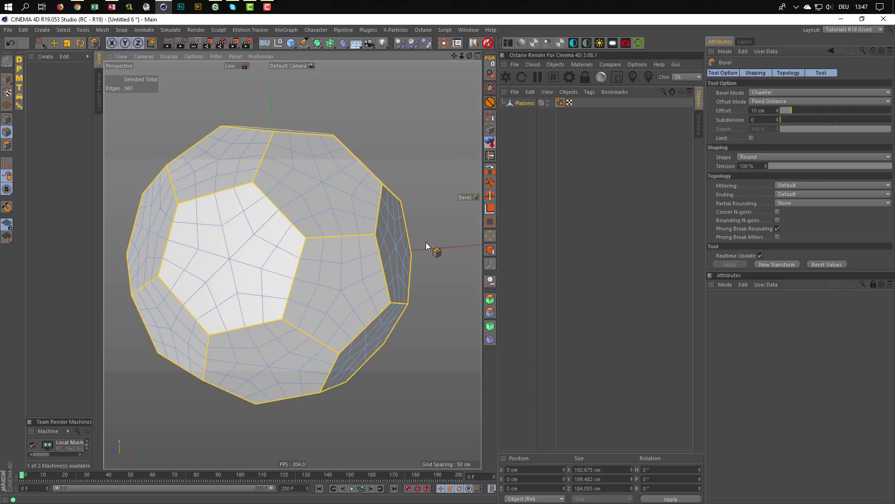
left_click_drag(429, 256, 408, 257)
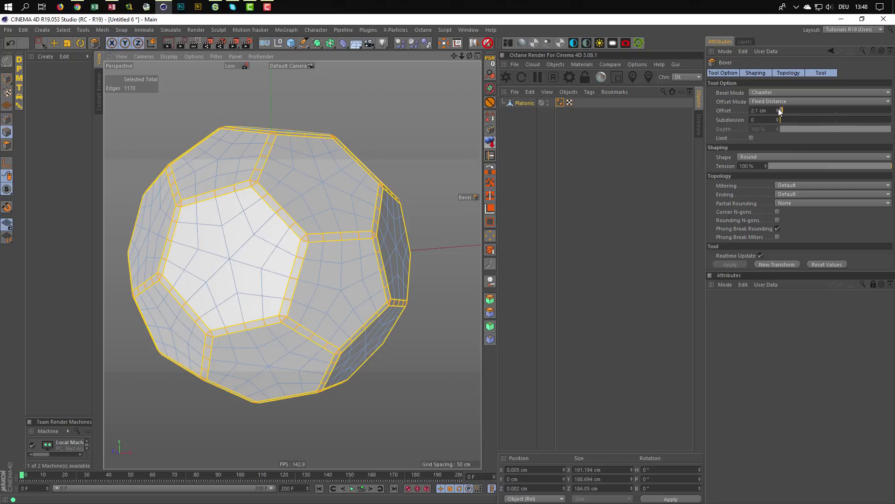
left_click_drag(779, 109, 779, 107)
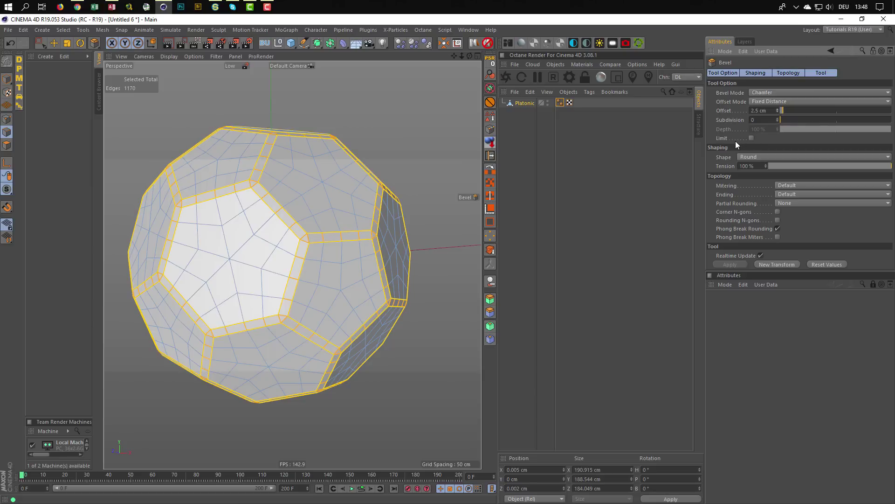
left_click(777, 117)
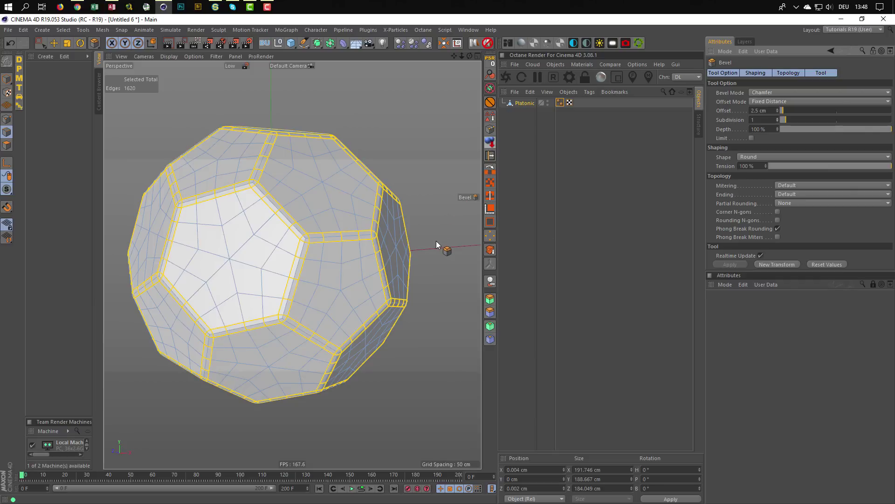
Select only the center edges of the beveled seams with Phong Break Selection, ignoring edge breaks and using a 14.6° angle
key("u")
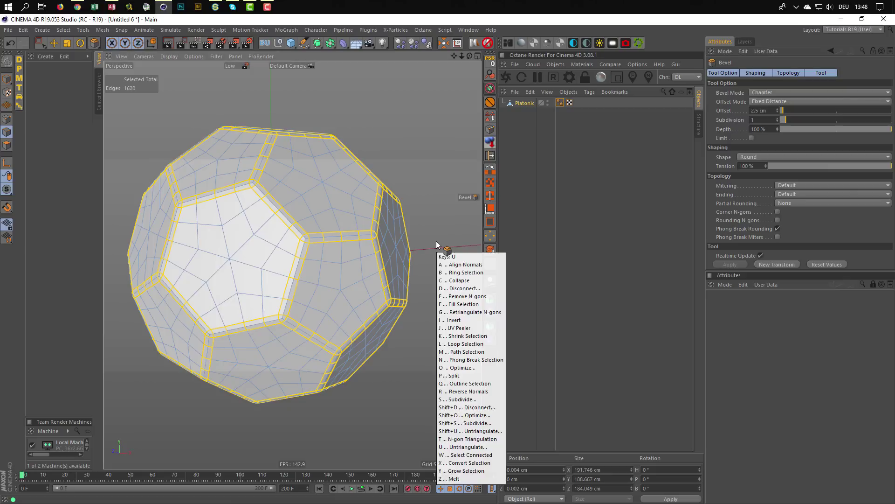
key("n")
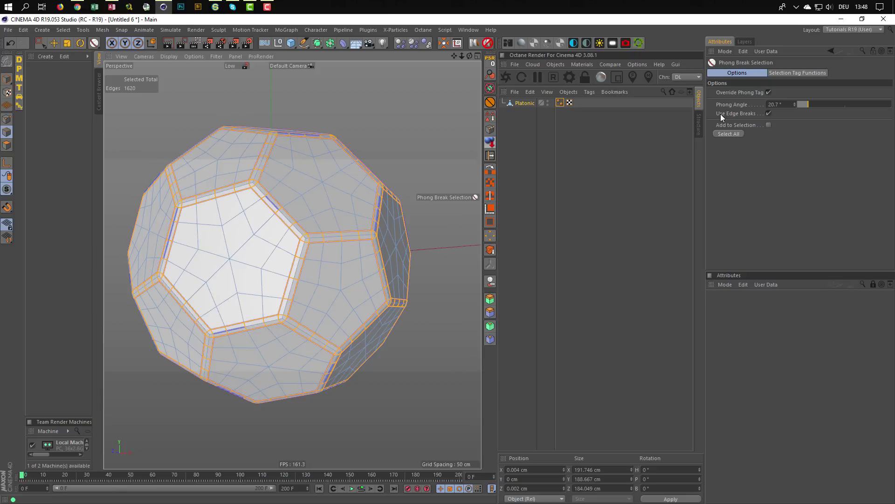
left_click(769, 113)
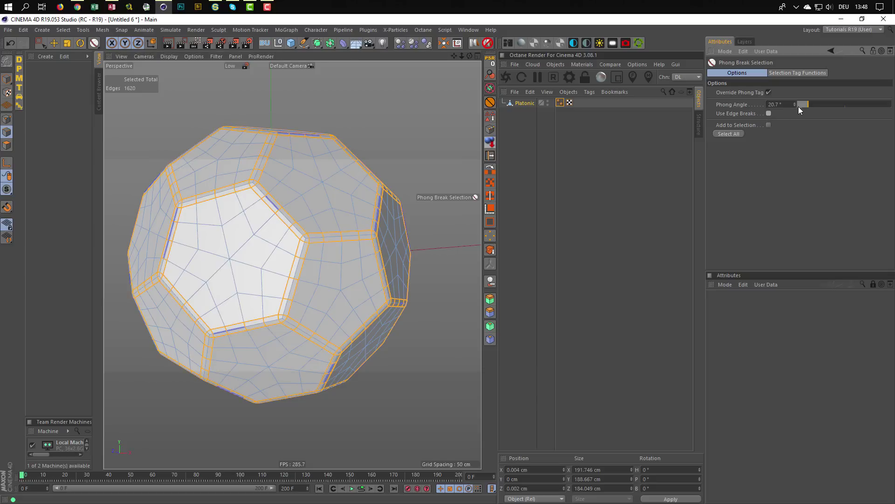
left_click_drag(807, 104, 807, 104)
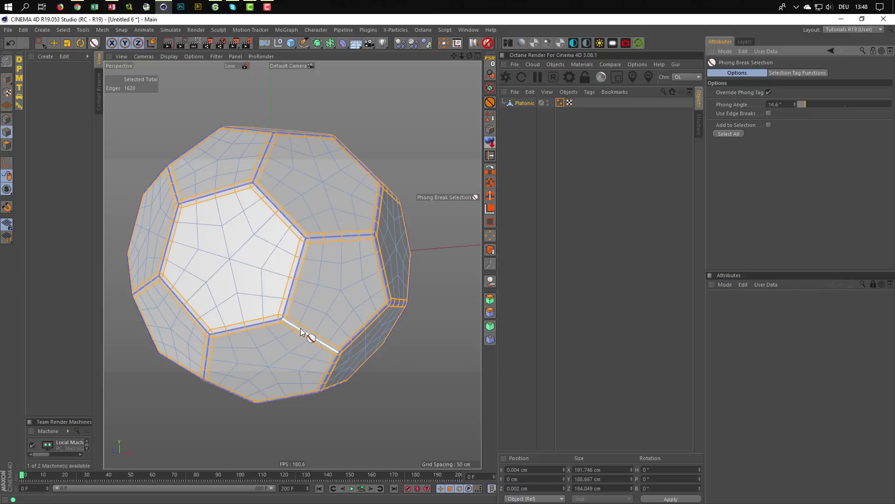
left_click(740, 134)
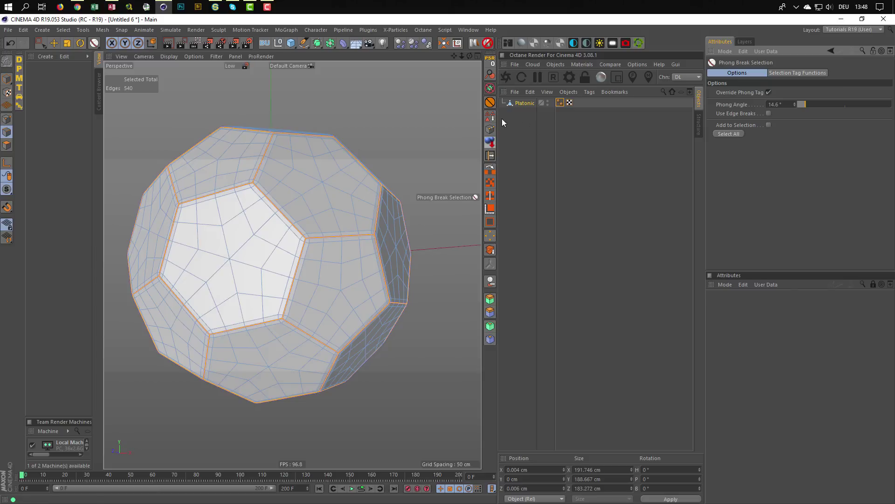
Store the selected seam center edges in an edge selection tag on the Platonic
left_click(489, 114)
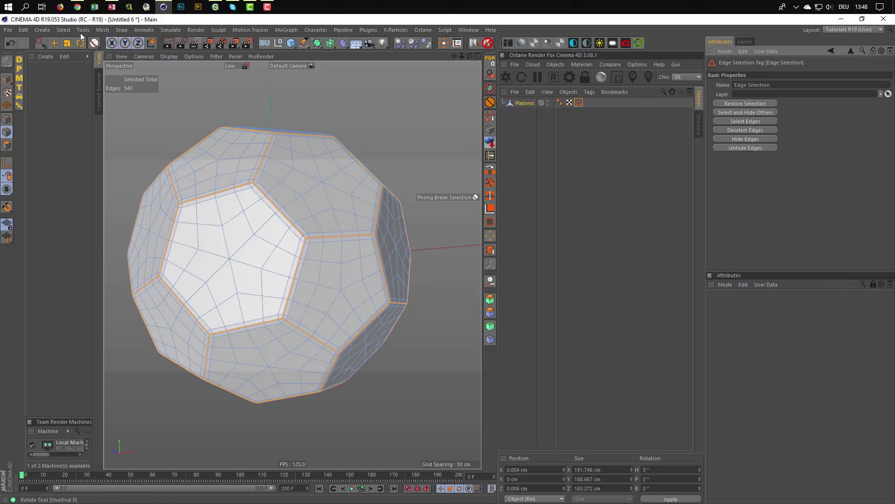
left_click(65, 30)
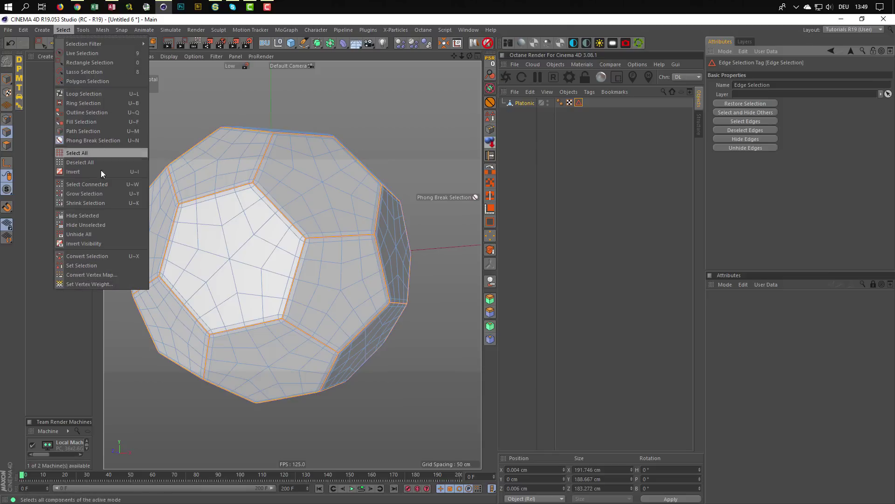
left_click(86, 265)
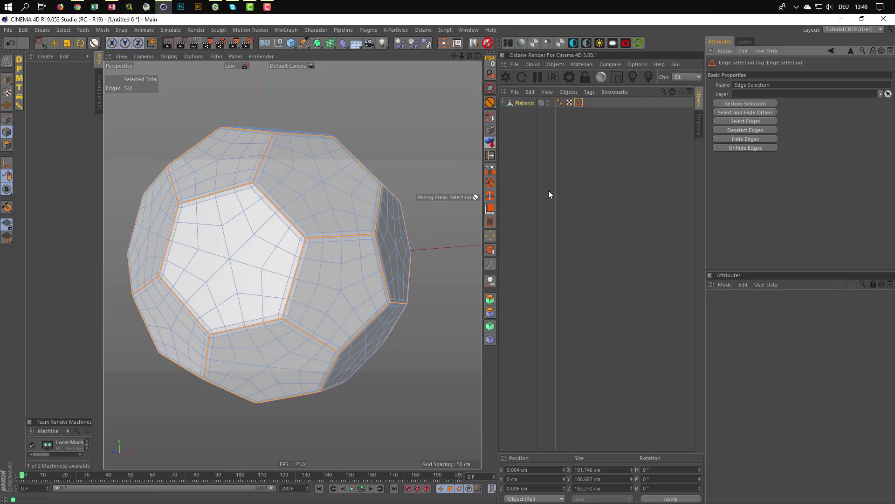
Add a Spherify deformer as a child of the Platonic in Model mode
left_click(524, 102)
left_click(7, 78)
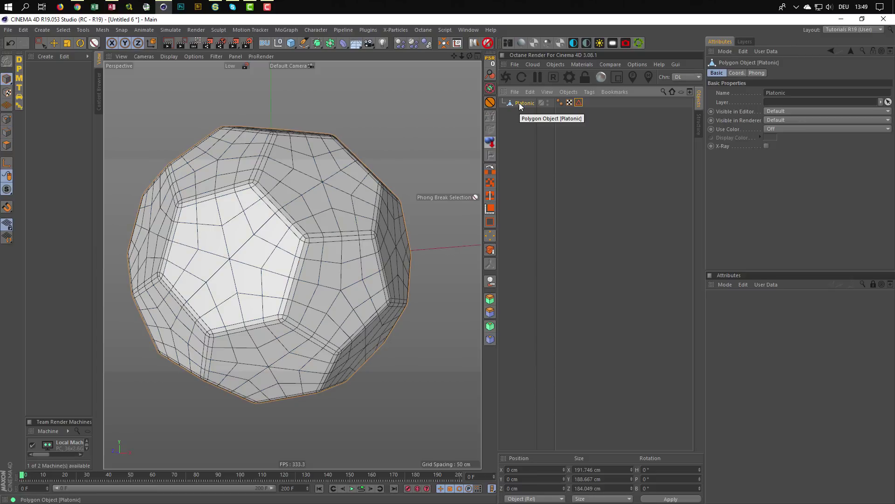
left_click(343, 43)
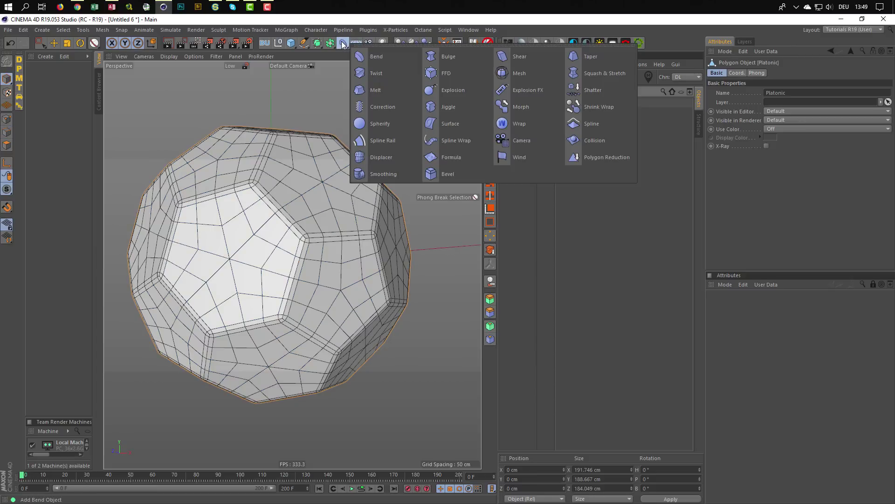
left_click(379, 123)
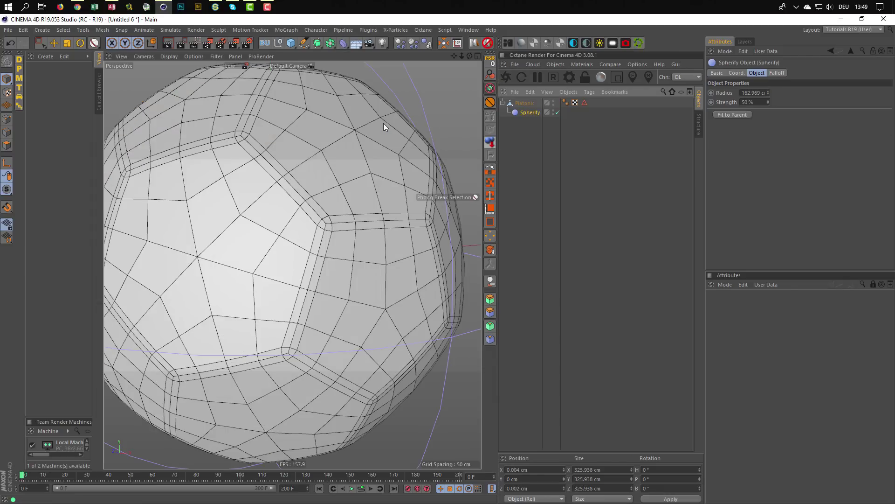
right_click_drag(383, 124, 368, 172, "alt")
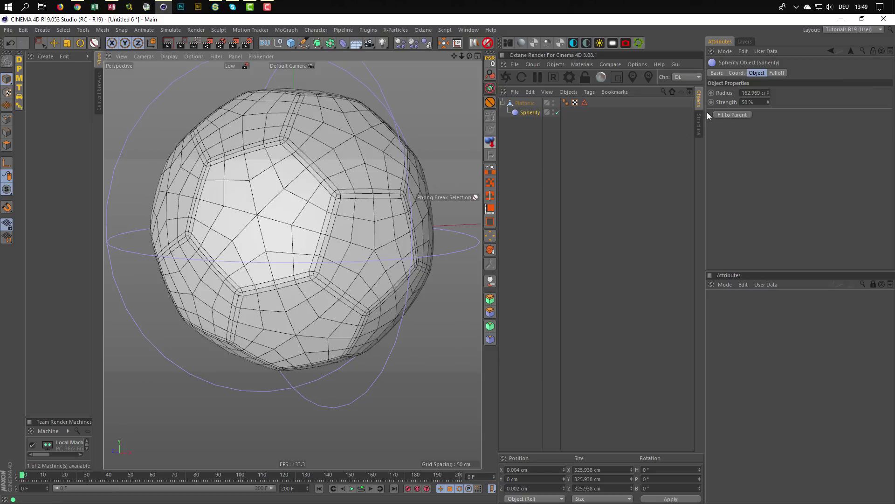
Set the Spherify deformer's radius to 35 cm and its strength to 100 %
left_click(757, 91)
type("35")
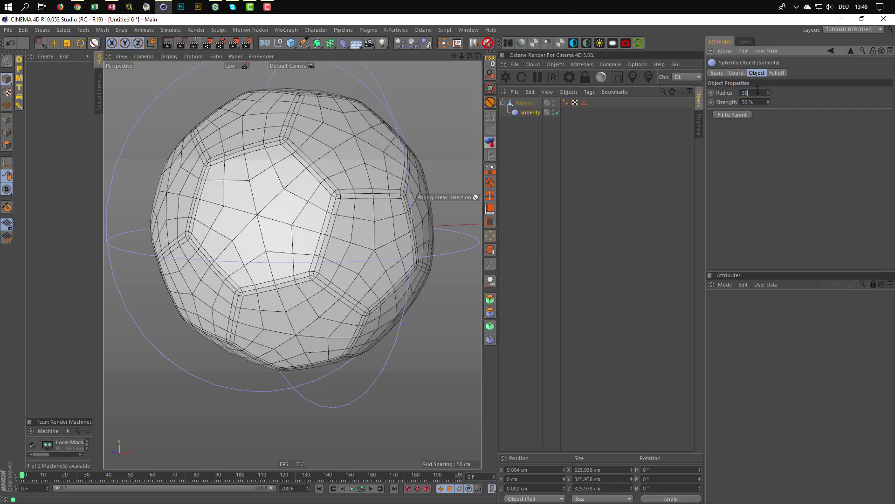
key("Return")
left_click(756, 102)
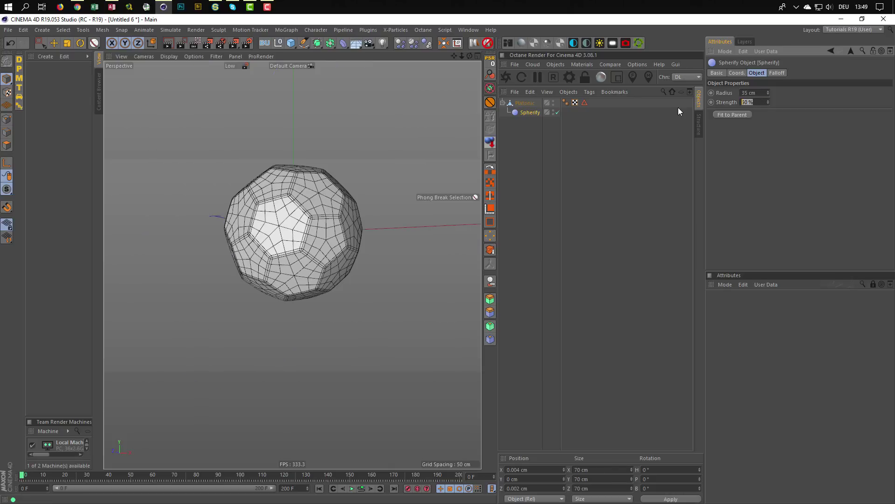
type("100")
key("Return")
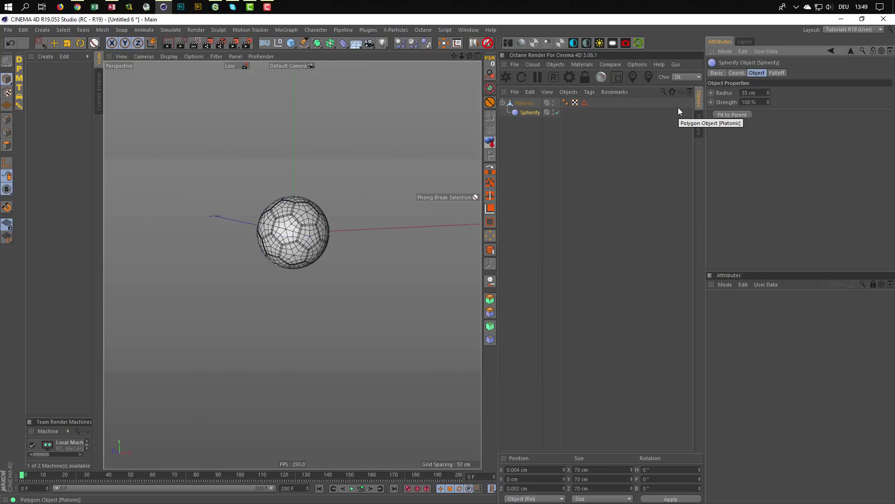
scroll(333, 224, "up", 8)
scroll(369, 212, "up", 3)
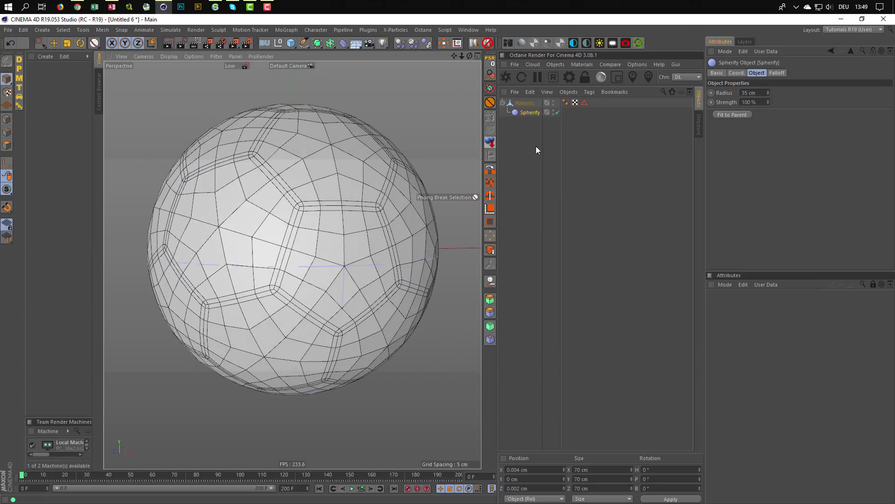
Set the Phong angle of the Platonic's Phong tag to 40°
left_click(565, 102)
type("40")
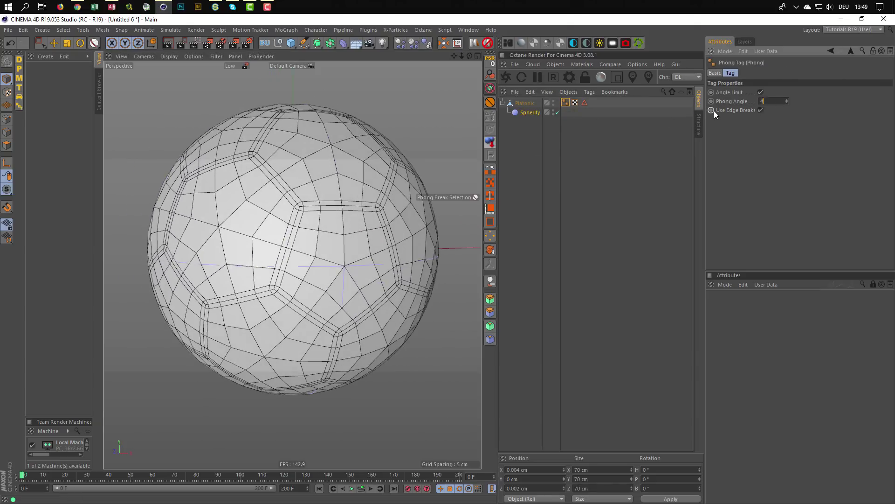
key("Return")
left_click_drag(309, 206, 425, 191, "alt")
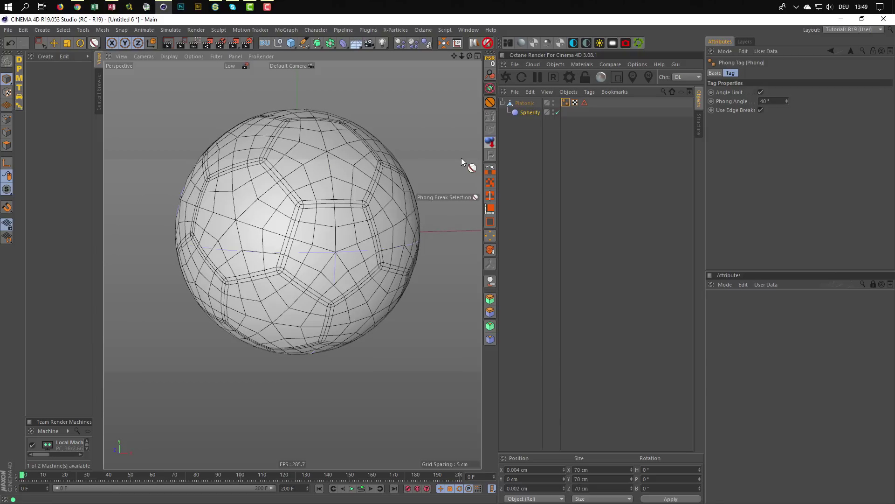
Bake the spherified Platonic's current state into a separate object named Ball, and switch off the original Platonic and its Spherify
left_click(530, 104)
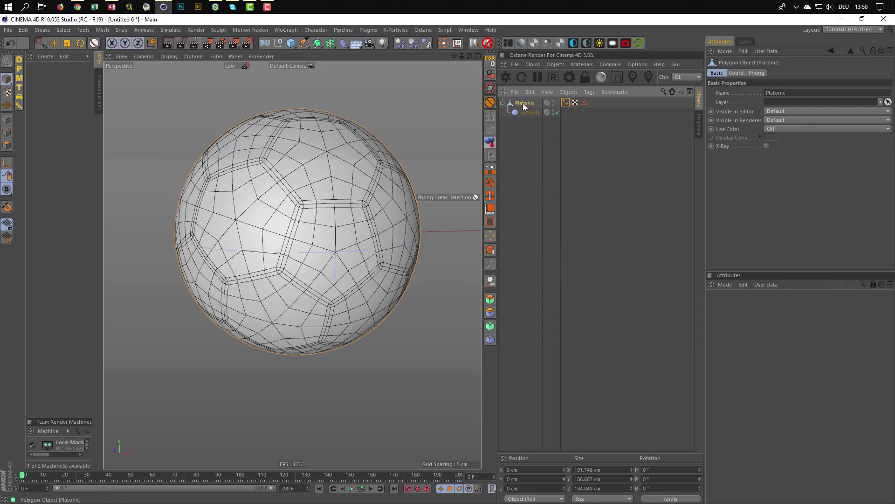
left_click(490, 252)
double_click(525, 122)
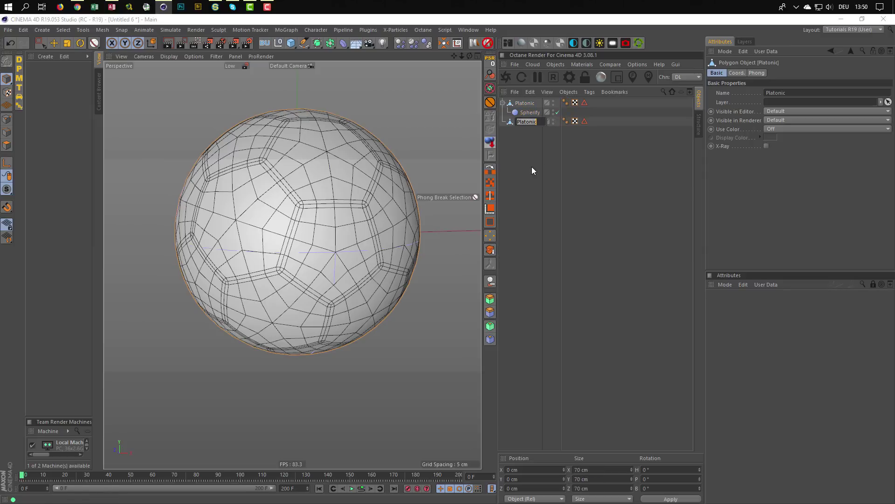
type("Ball")
key("Return")
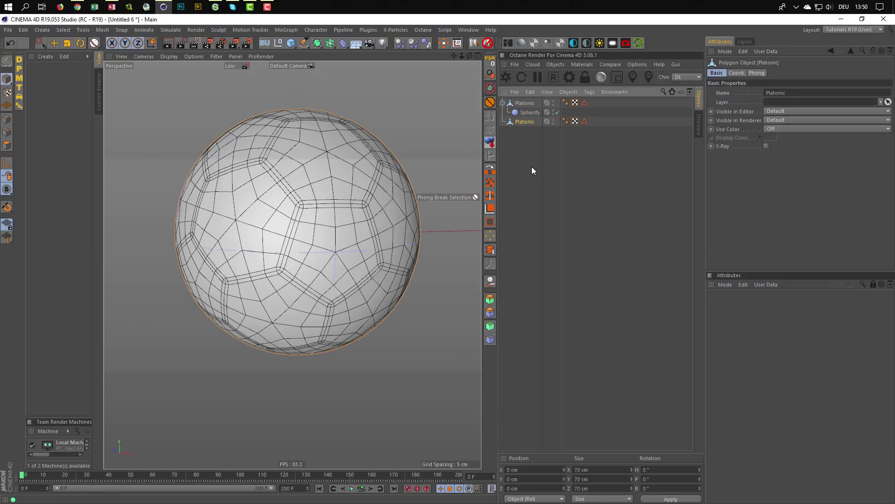
left_click(557, 112)
left_click(555, 101)
Restore the Ball's stored seam edge selection and scale it inward to about 67.6 × 66.6 × 64.7 cm
double_click(584, 120)
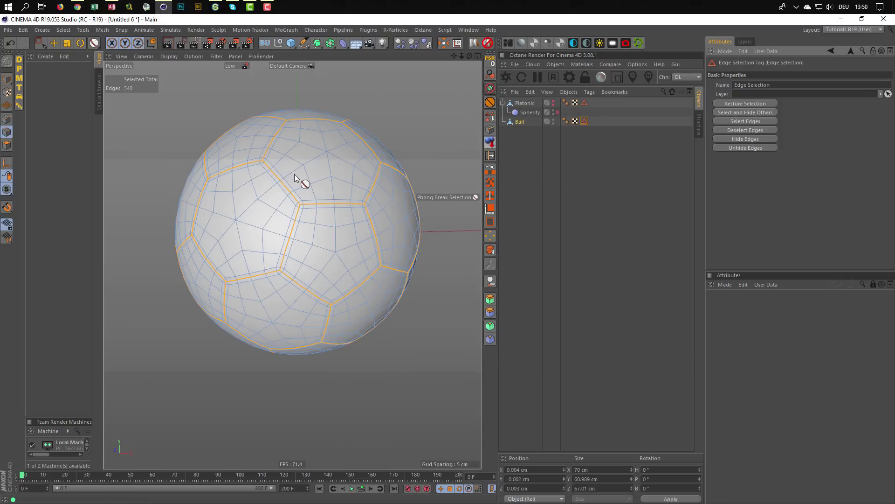
right_click_drag(295, 175, 321, 167, "alt")
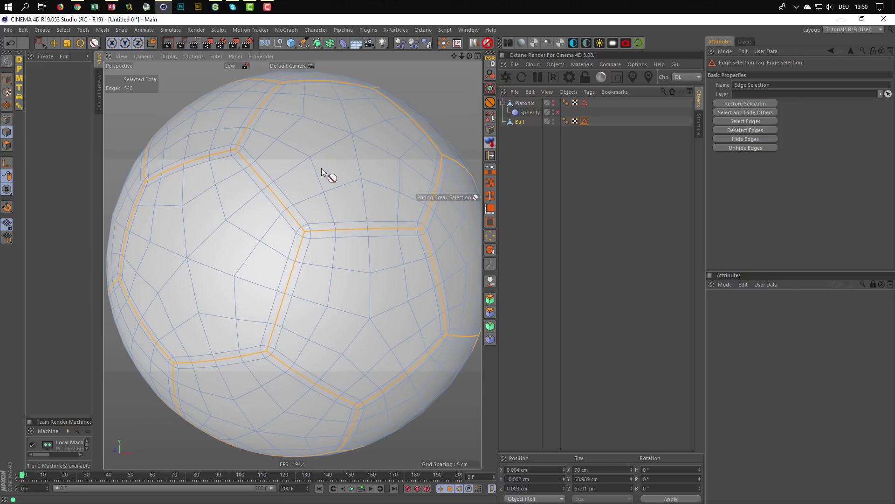
key("t")
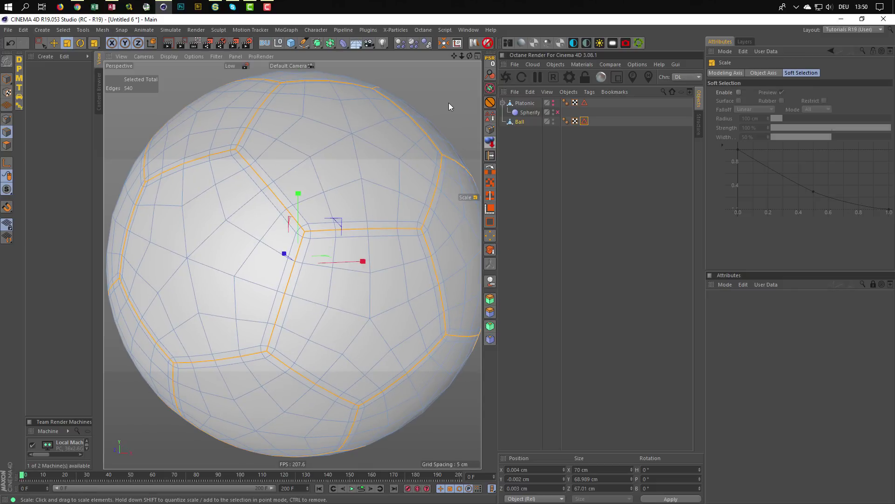
mouse_move(449, 103)
left_mouse_down()
mouse_move(437, 108)
mouse_move(441, 118)
left_mouse_up()
Place the Ball under a Subdivision Surface and preview its seams with a view render and an interactive render region
left_click(520, 122)
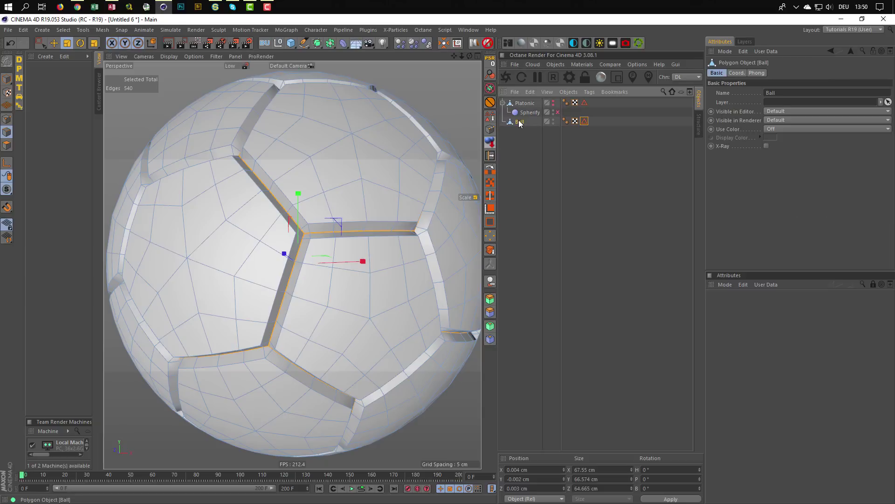
left_click(317, 43, "alt")
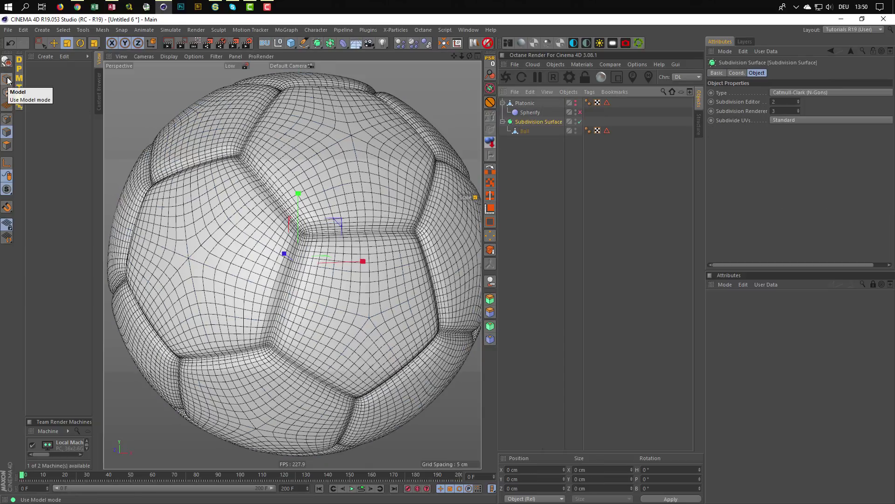
mouse_move(279, 185)
left_mouse_down("alt")
mouse_move(261, 183)
mouse_move(322, 194)
mouse_move(279, 181)
left_mouse_up("alt")
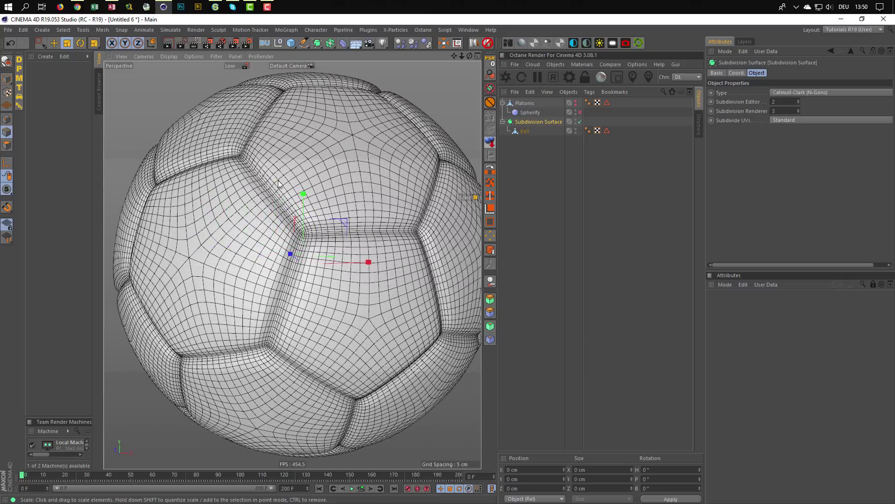
key("ctrl+r")
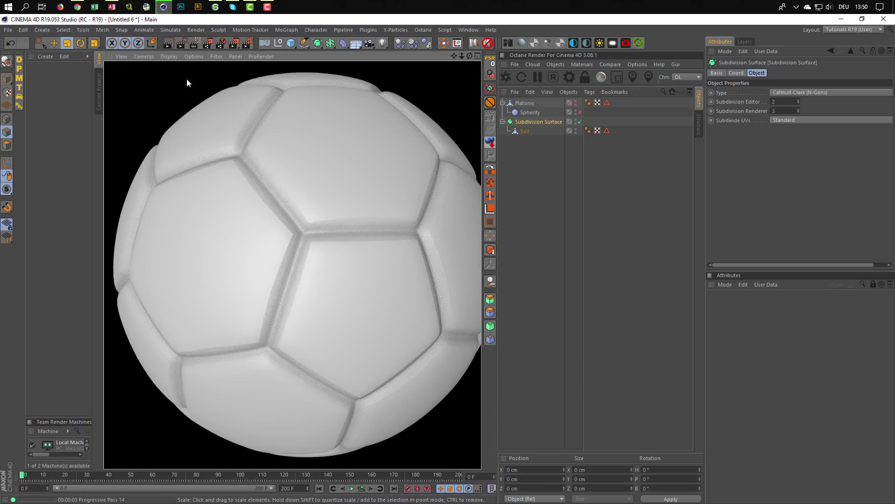
left_click(195, 41)
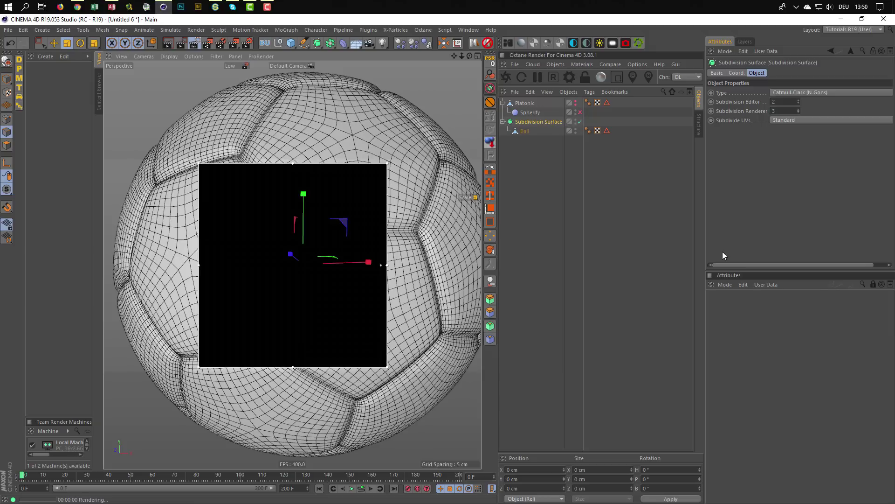
Disable Use Edge Breaks in the Ball's Phong tag and set the Subdivision Surface's editor subdivision to 3
left_click(588, 130)
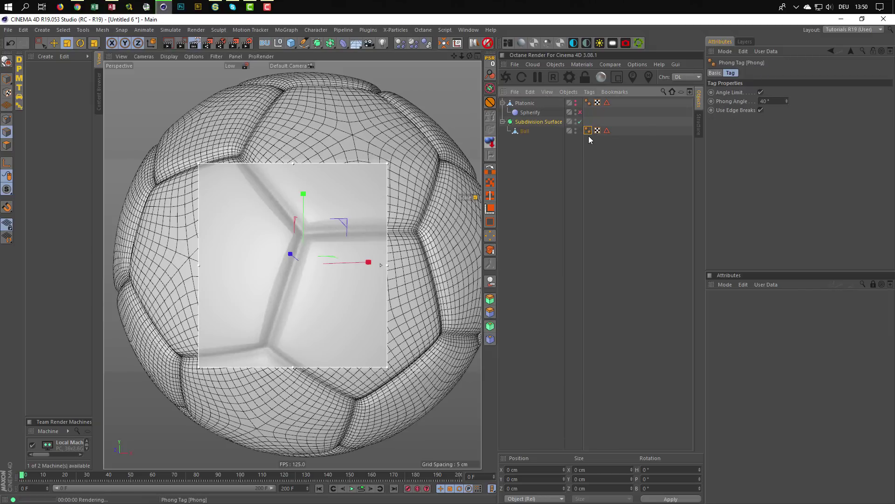
left_click(760, 110)
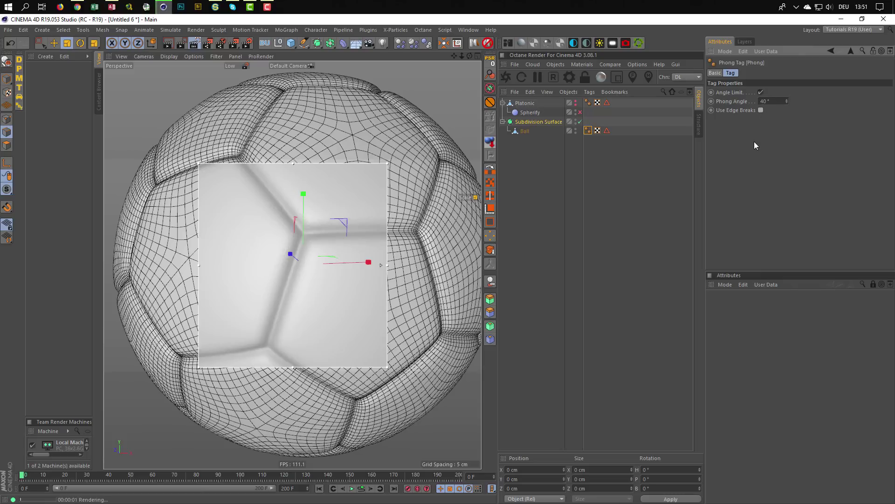
left_click(547, 121)
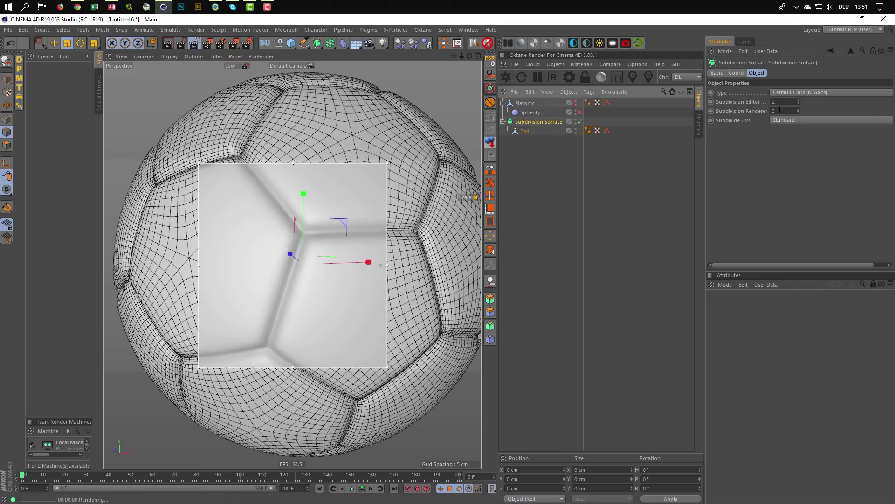
left_click(799, 99)
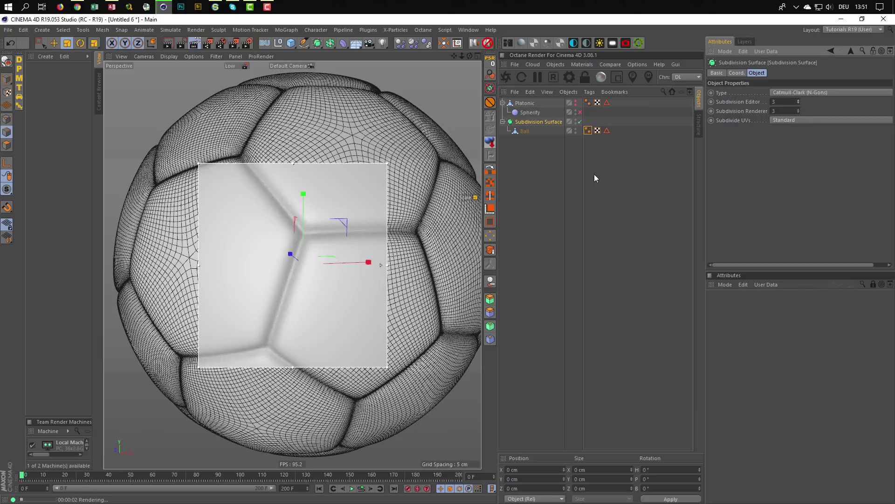
Restore the Ball's seam edge selection and scale it slightly further inward to about 67.3 × 66.4 × 64.5 cm
right_click_drag(293, 260, 329, 248, "alt")
left_click_drag(329, 248, 381, 281, "alt")
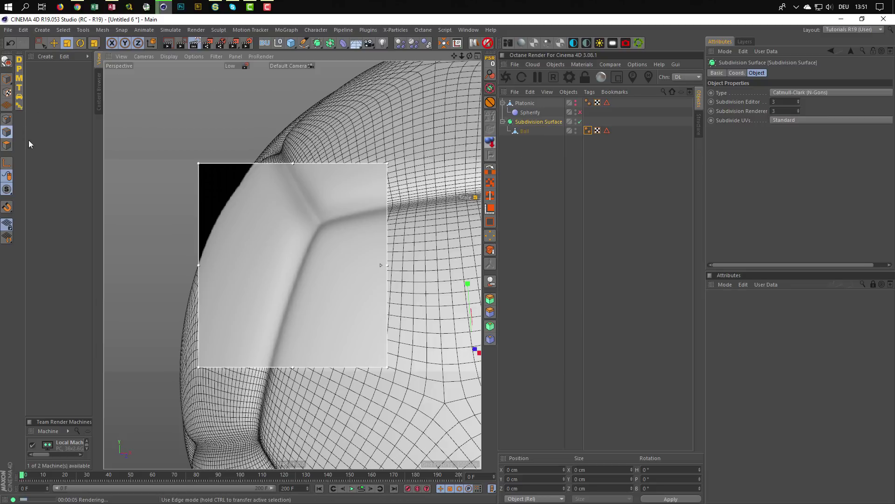
double_click(607, 130)
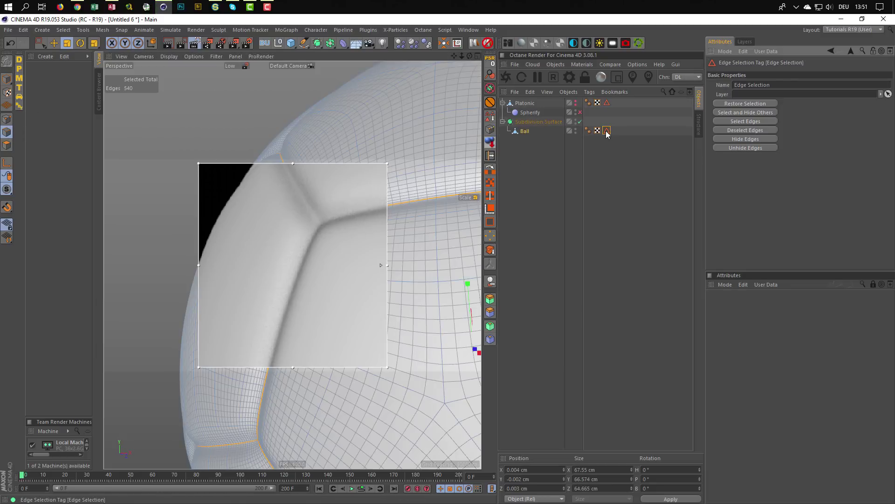
key("t")
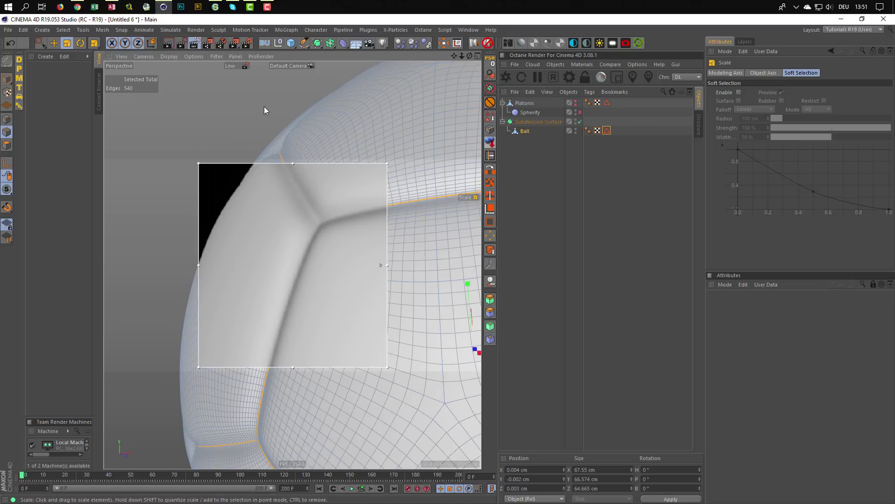
left_click_drag(264, 110, 262, 115)
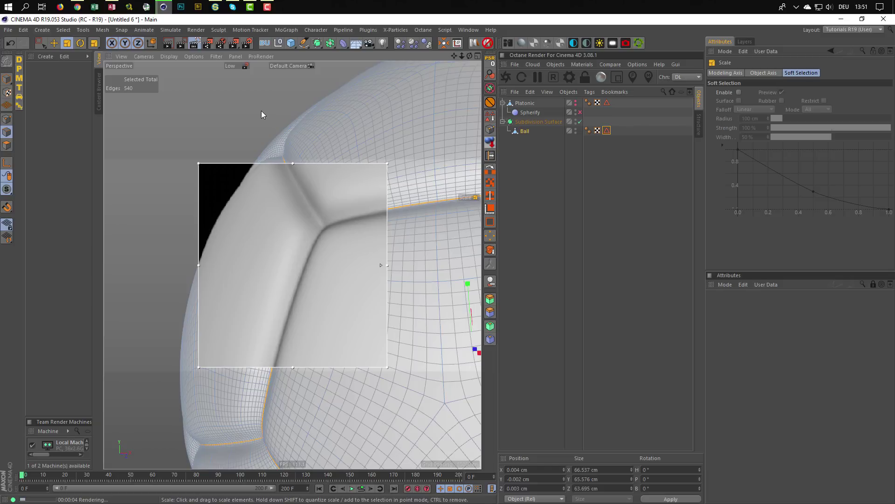
left_click_drag(262, 111, 266, 110)
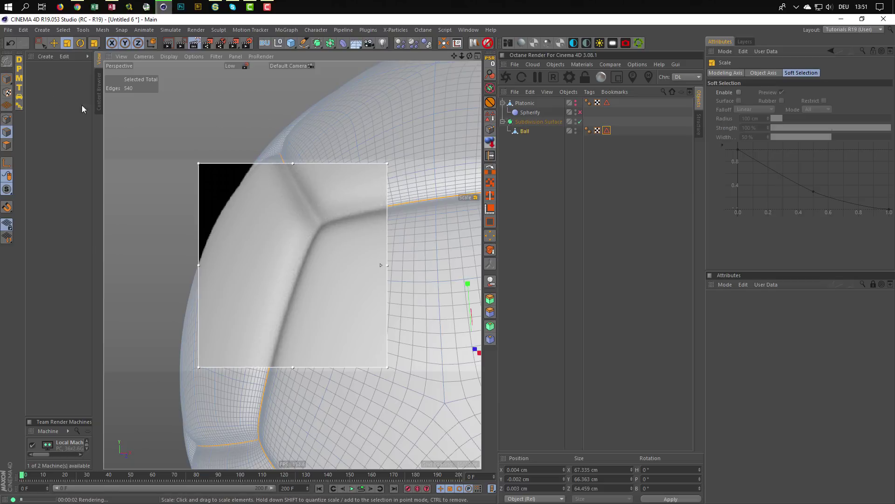
Return to Model mode, close the interactive render region and inspect the whole ball
left_click(5, 78)
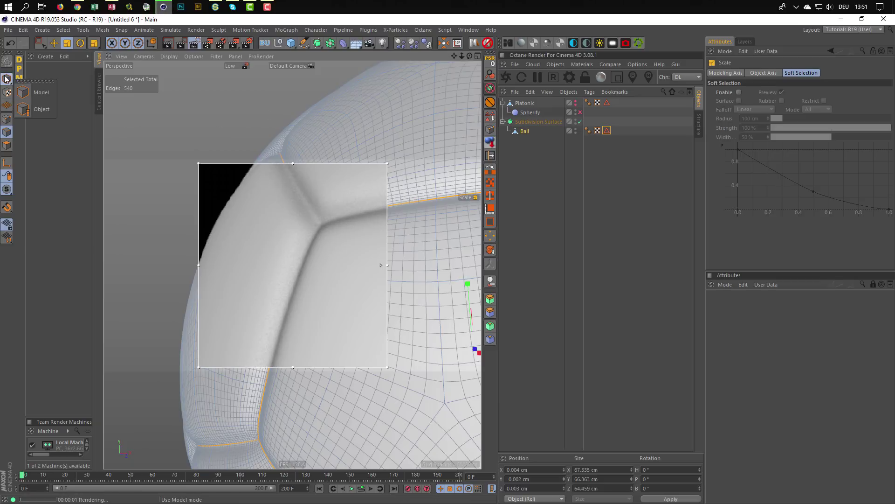
left_click(33, 93)
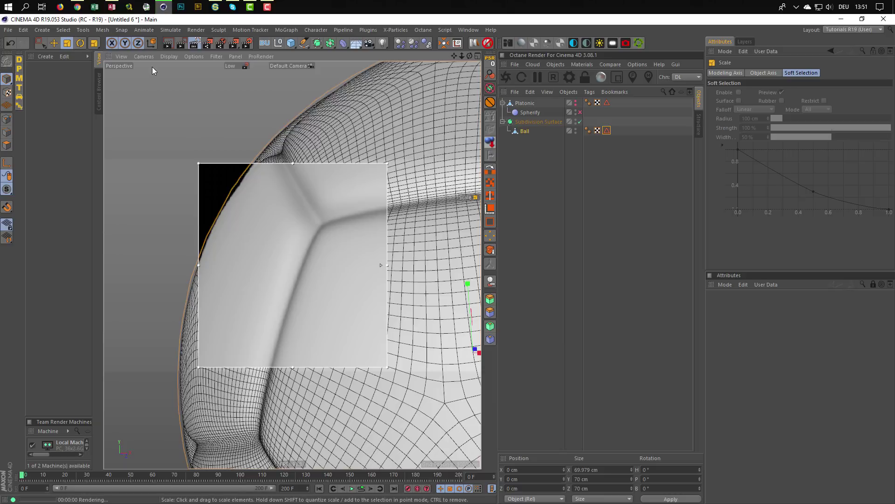
scroll(311, 192, "down", 3)
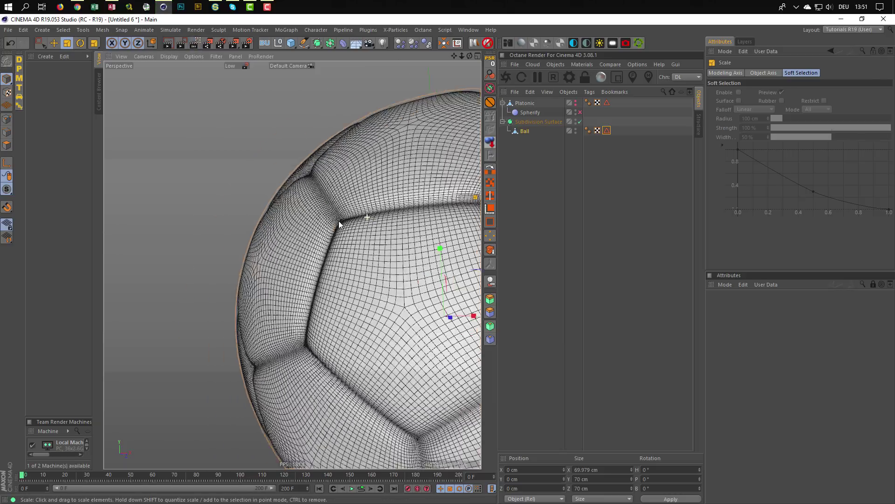
right_click_drag(339, 221, 316, 235, "alt")
left_click_drag(316, 234, 293, 221, "alt")
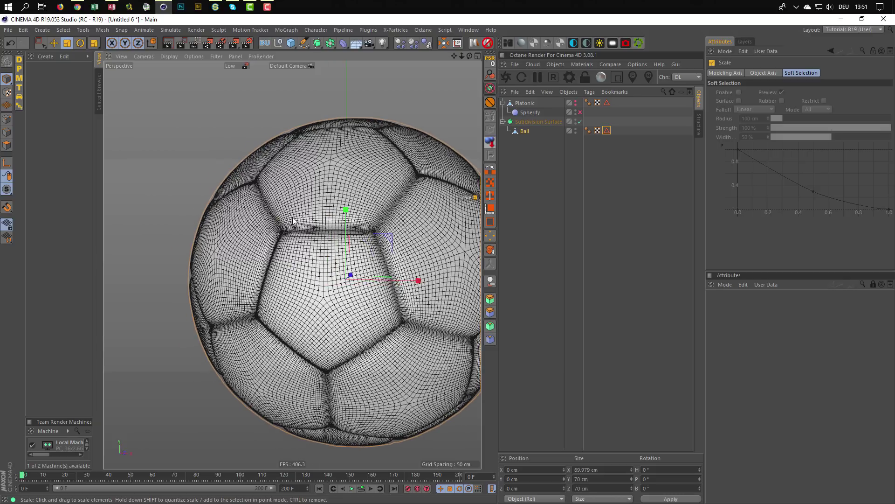
middle_click_drag(293, 220, 253, 222, "alt")
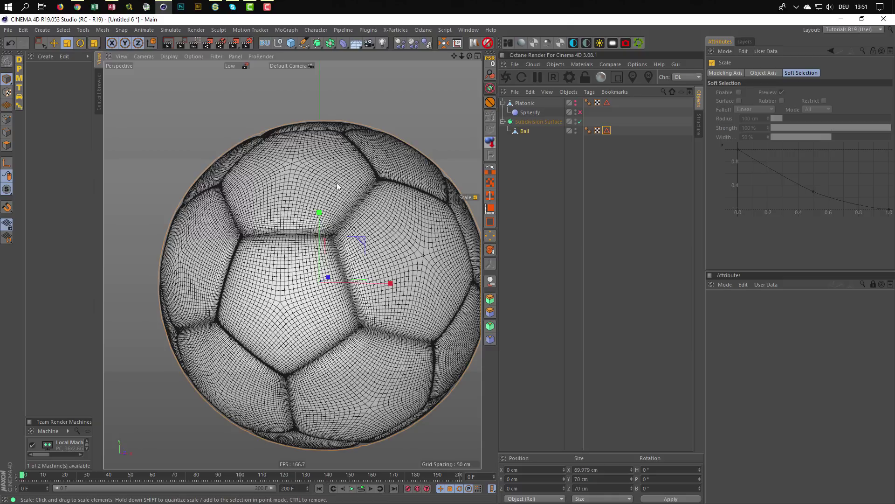
Disable the Subdivision Surface and switch to Polygons mode on the Ball to expose its base-mesh panels
right_click_drag(296, 184, 267, 188, "alt")
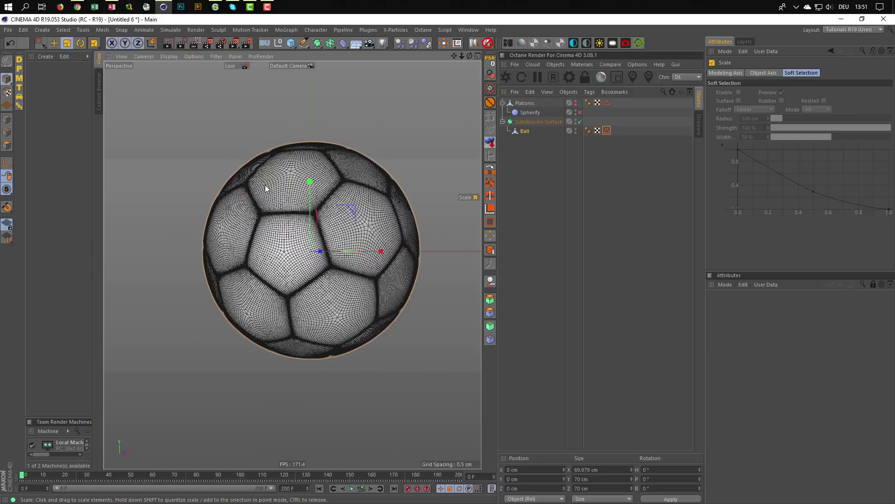
mouse_move(298, 196)
left_mouse_down("alt")
mouse_move(345, 242)
mouse_move(304, 204)
left_mouse_up("alt")
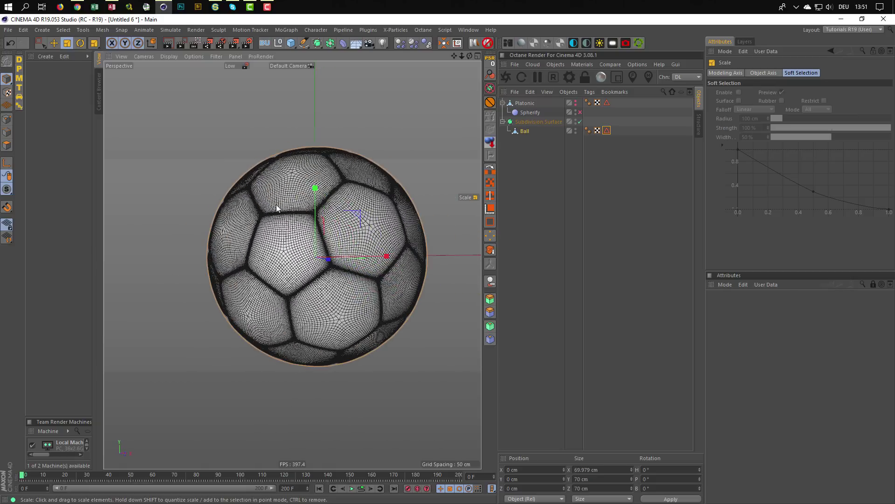
middle_click_drag(276, 205, 260, 205, "alt")
left_click(579, 122)
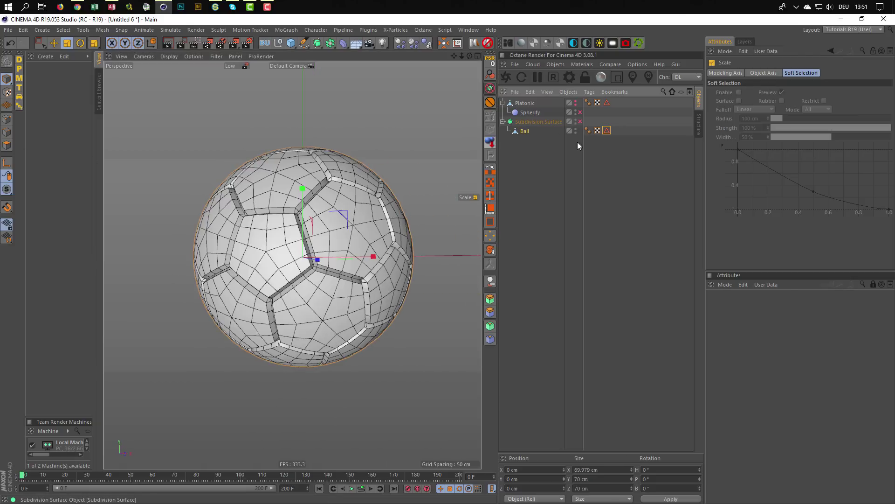
left_click_drag(346, 231, 332, 213, "alt")
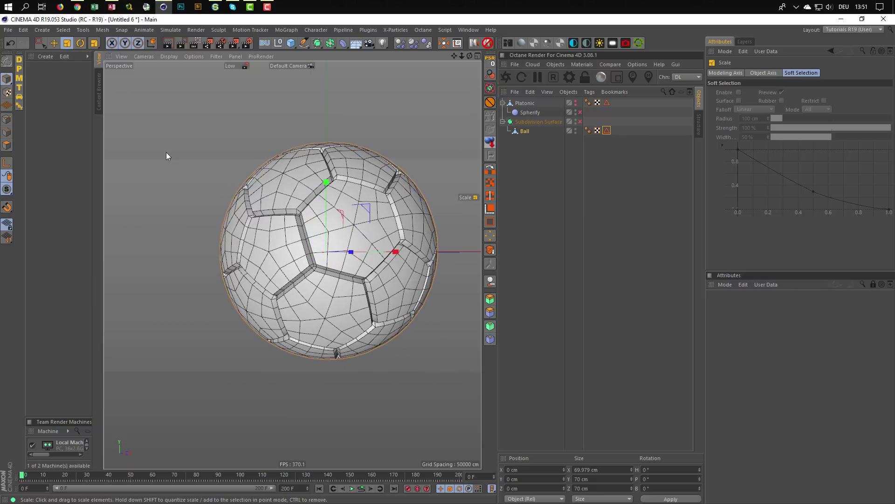
left_click(7, 145)
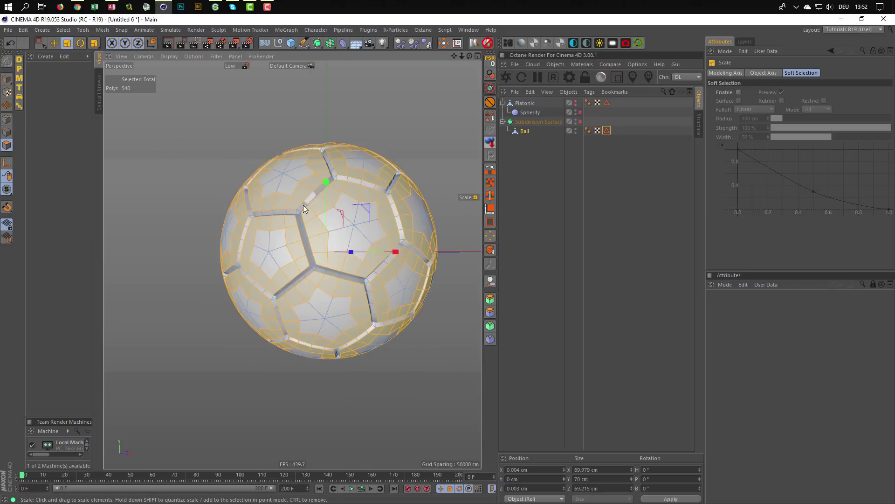
left_click_drag(304, 206, 249, 243, "alt")
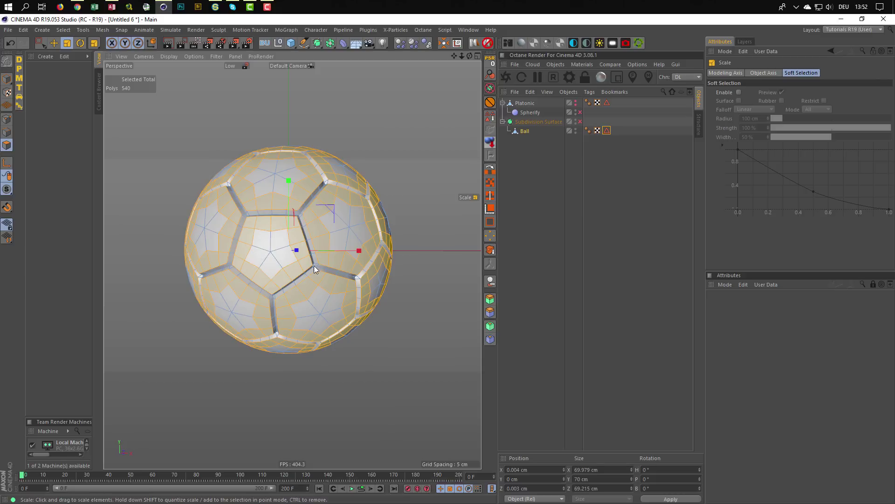
Select the top face of the front pentagonal patch on the ball with Phong Break Selection
right_click_drag(259, 229, 337, 222, "alt")
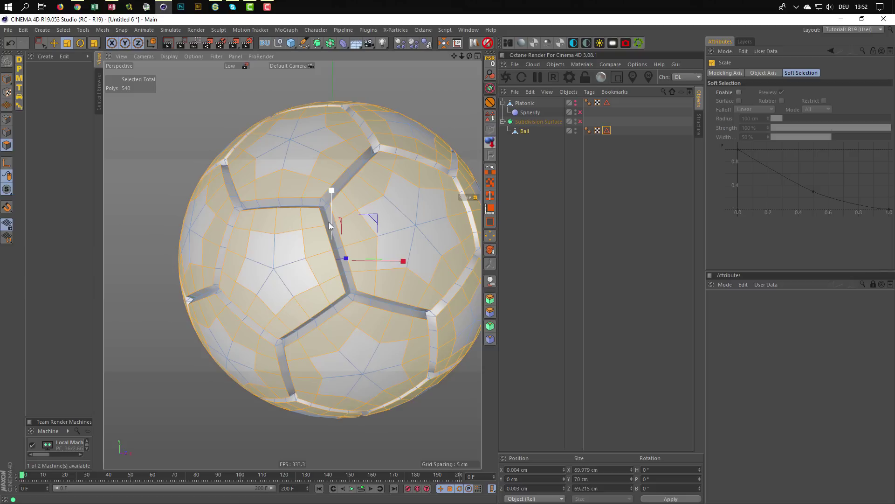
key("u")
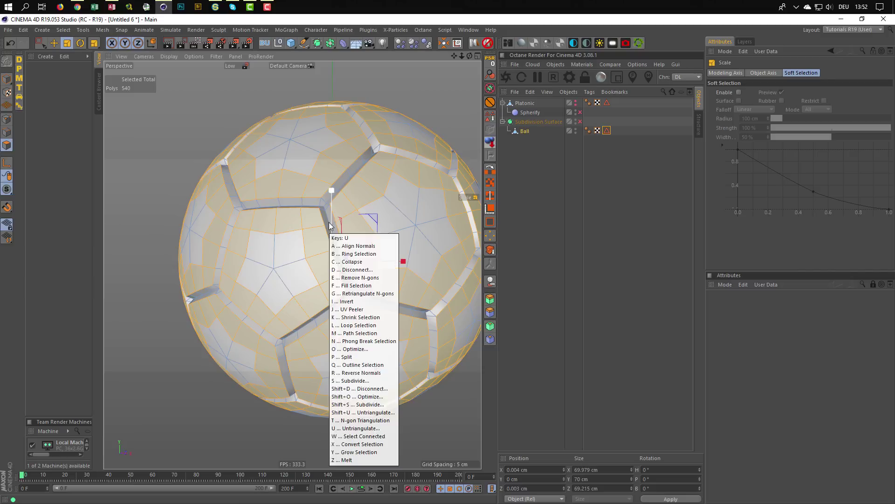
key("n")
left_click(294, 256)
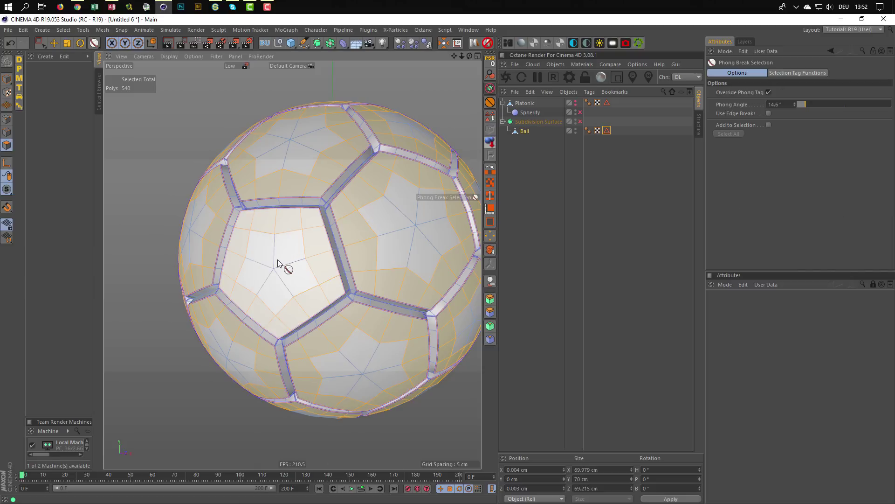
right_click_drag(314, 240, 354, 226, "alt")
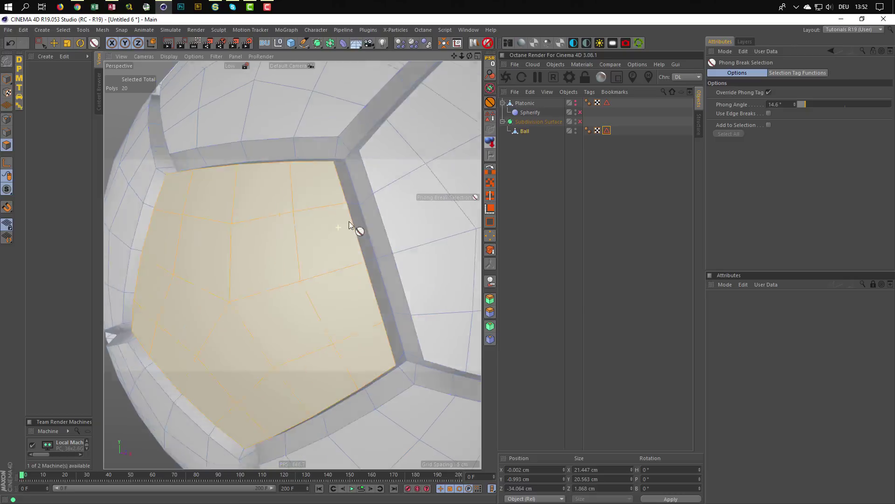
left_click_drag(354, 226, 361, 223, "alt")
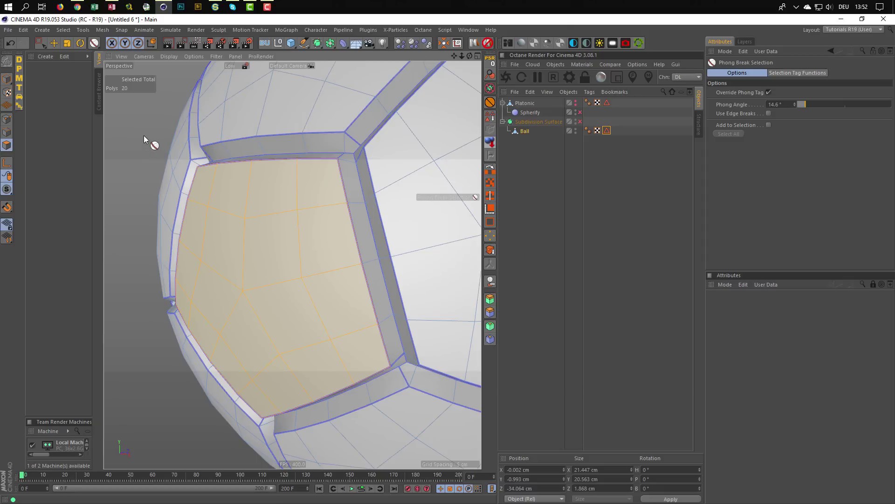
Grow the pentagonal patch's polygon selection by one ring and switch to Live Selection
key("u")
key("y")
left_click(41, 44)
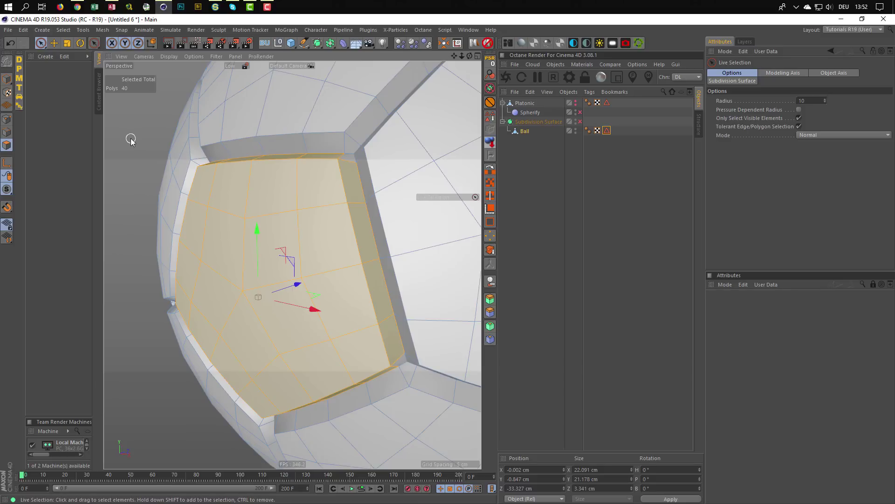
Set the Phong Break Selection angle to 66.6° and add the whole pentagonal patch with its side walls to the selection
key("u")
key("n")
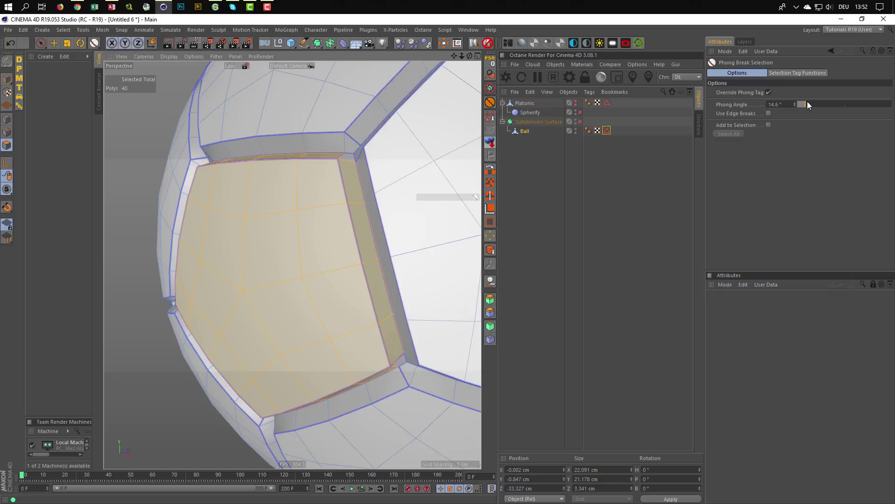
left_click_drag(807, 103, 807, 103)
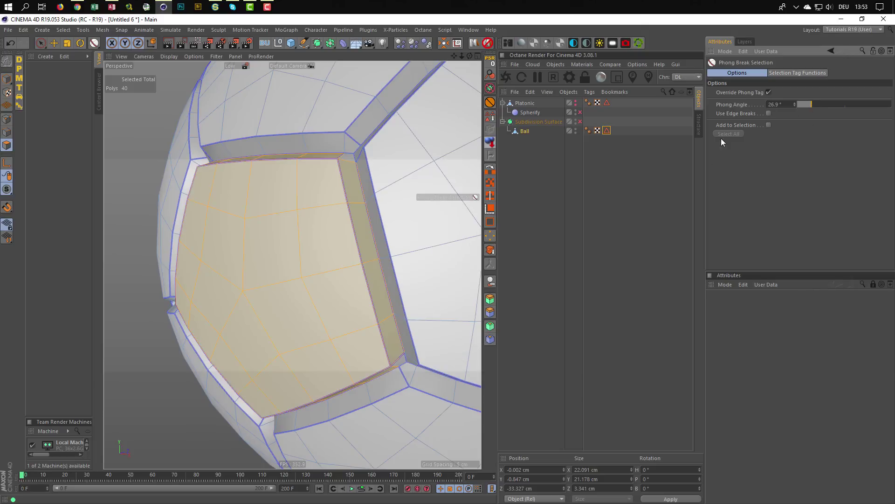
left_click(821, 104)
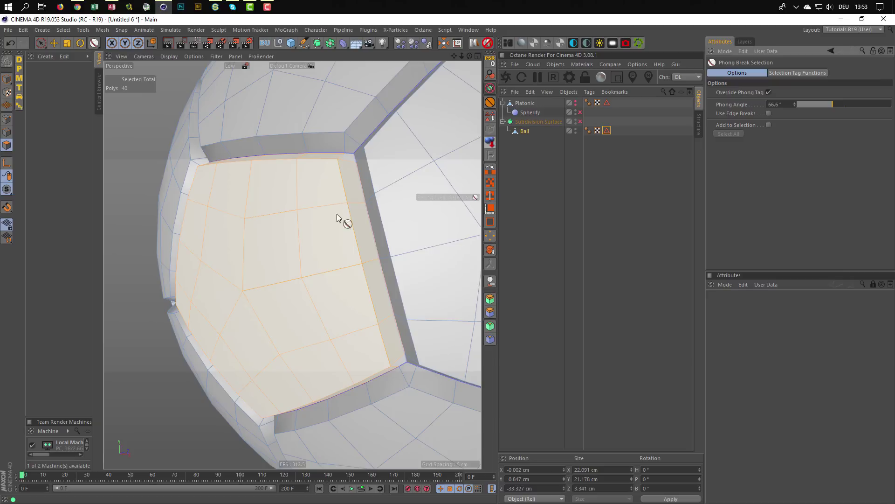
left_click(320, 223, "shift")
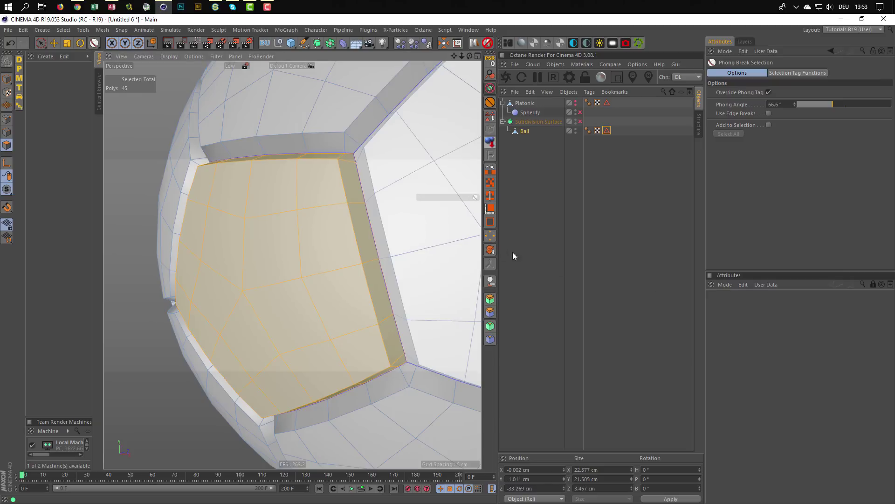
Add all remaining pentagonal patches around the ball to the polygon selection with Phong Break Selection
scroll(411, 240, "down", 10)
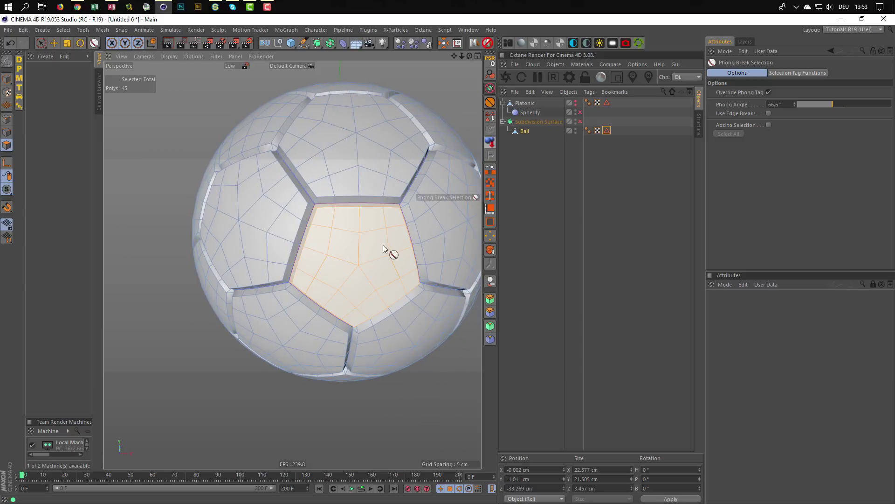
left_click_drag(372, 213, 399, 254, "alt")
double_click(410, 244, "shift")
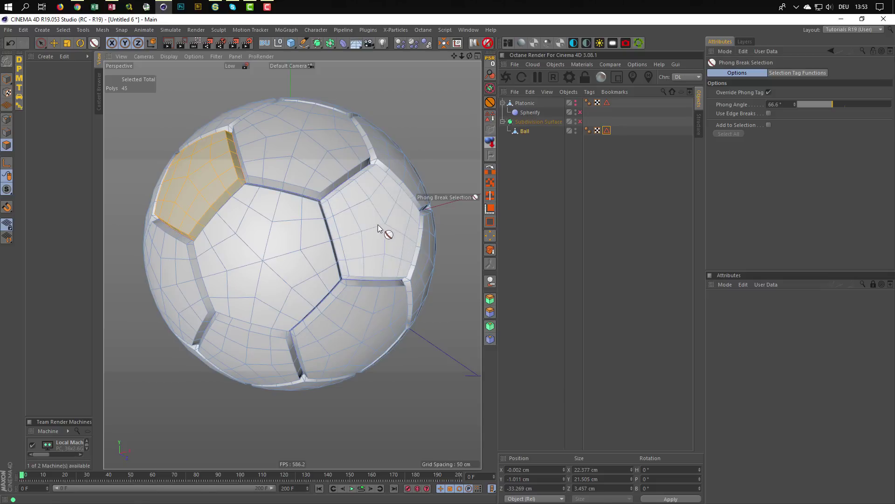
left_click_drag(382, 222, 340, 343, "alt")
double_click(392, 254, "shift")
double_click(341, 306, "shift")
double_click(424, 279, "shift")
double_click(271, 261, "shift")
left_click_drag(267, 261, 418, 275, "alt")
double_click(419, 275, "shift")
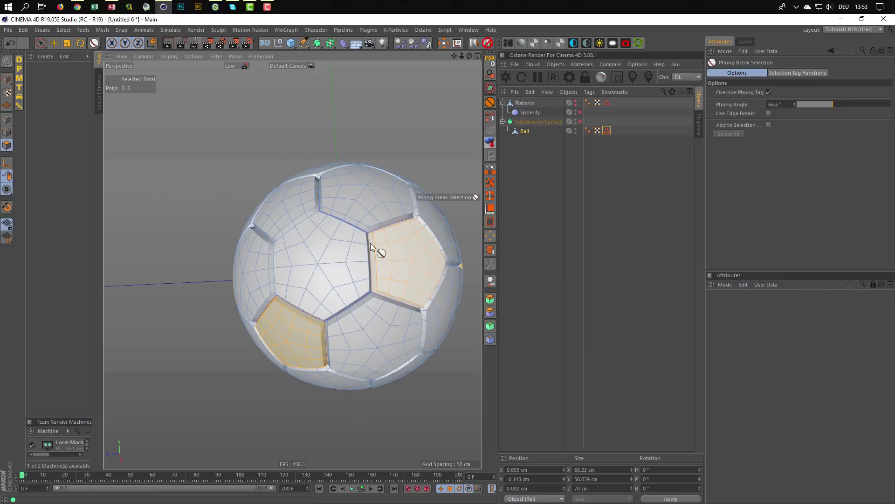
double_click(307, 206, "shift")
left_click_drag(307, 207, 343, 353, "alt")
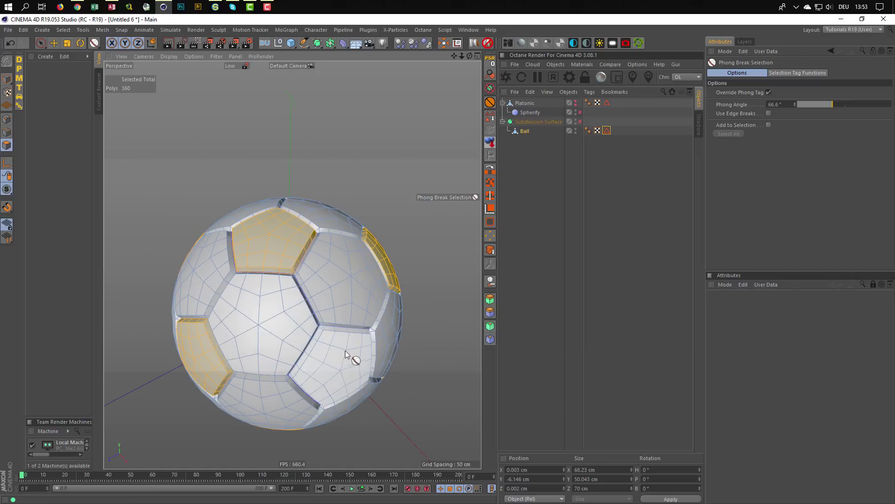
double_click(343, 353, "shift")
left_click_drag(345, 316, 267, 157, "alt")
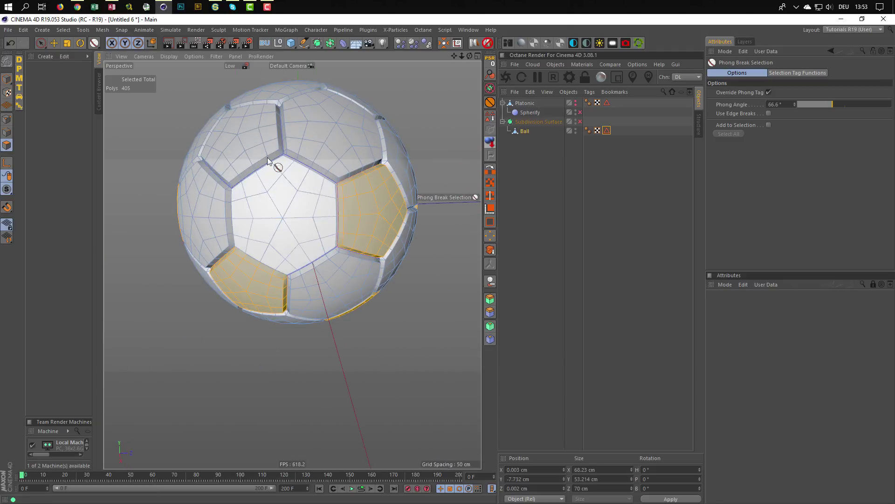
double_click(267, 157, "shift")
left_click_drag(325, 172, 307, 161, "alt")
double_click(216, 318, "shift")
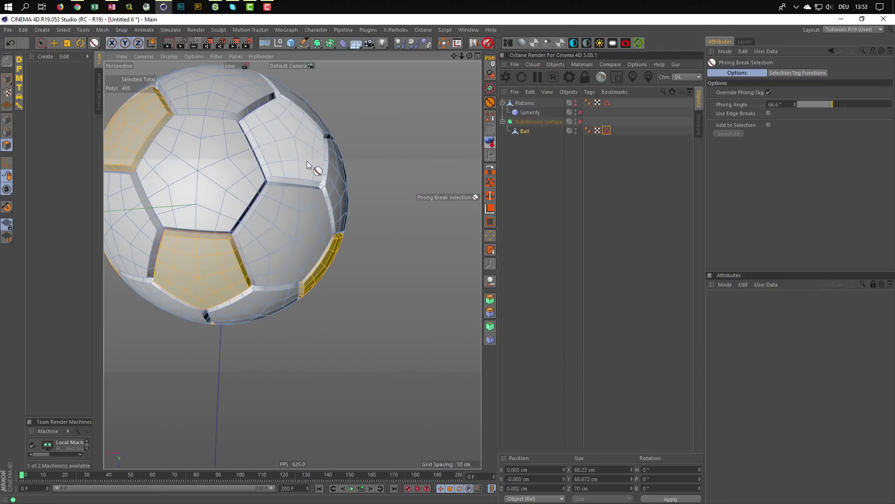
double_click(311, 211, "shift")
Store the selected pentagonal patches in a polygon selection tag, enable the Subdivision Surface and return to Model mode
left_click_drag(312, 211, 478, 156, "alt")
left_click(490, 117)
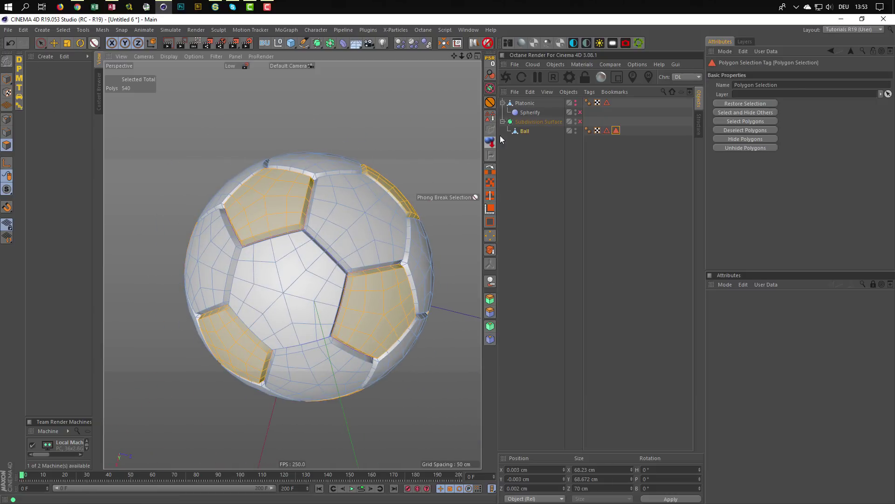
left_click(580, 122)
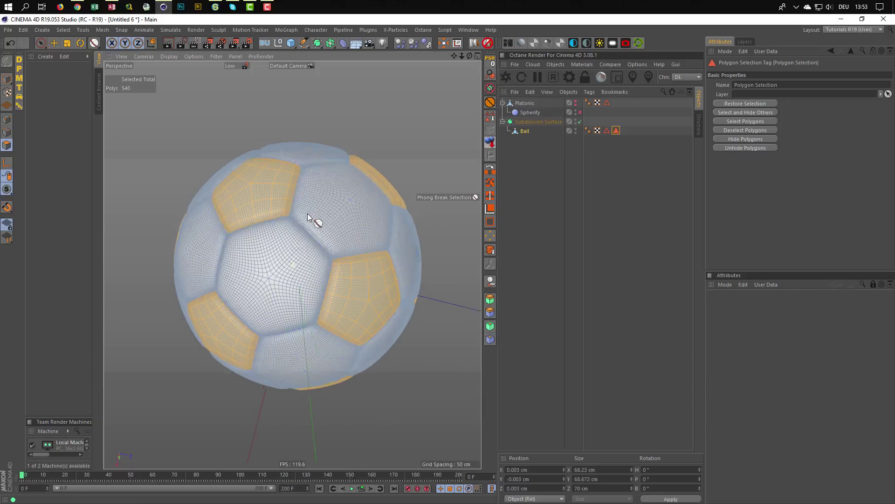
left_click_drag(310, 216, 319, 264, "alt")
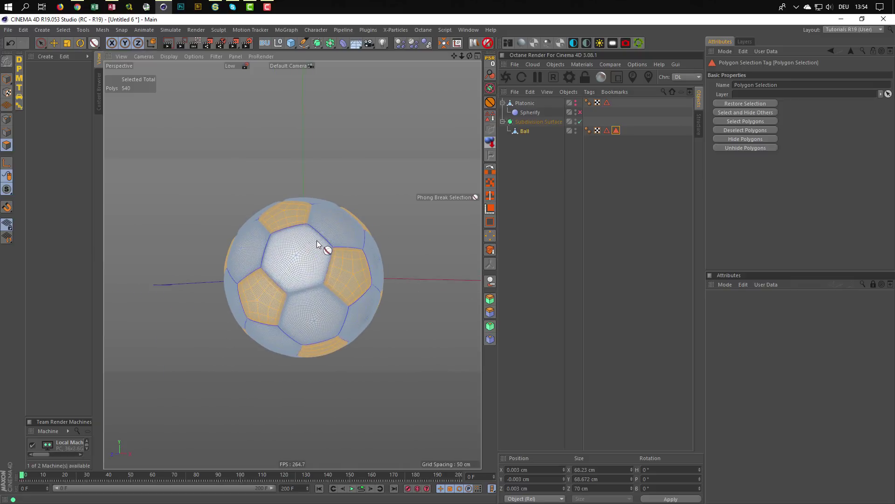
mouse_move(328, 236)
right_mouse_down("alt")
mouse_move(376, 225)
mouse_move(282, 245)
right_mouse_up("alt")
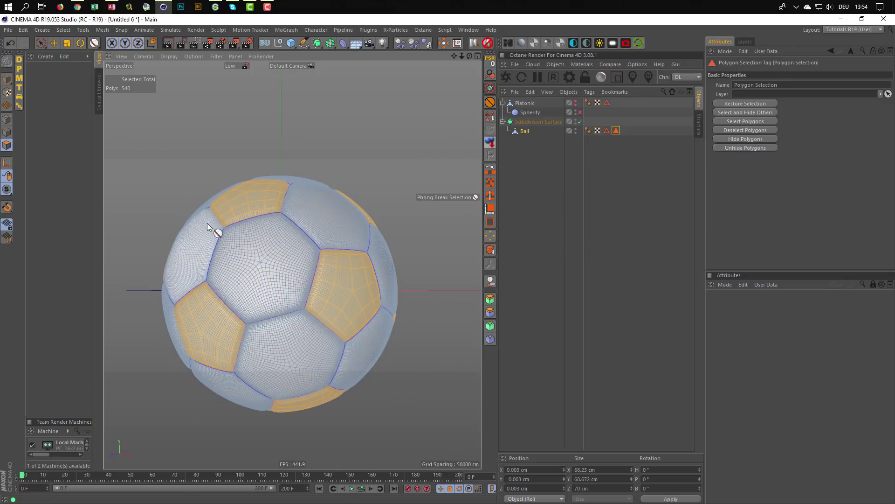
left_click(8, 81)
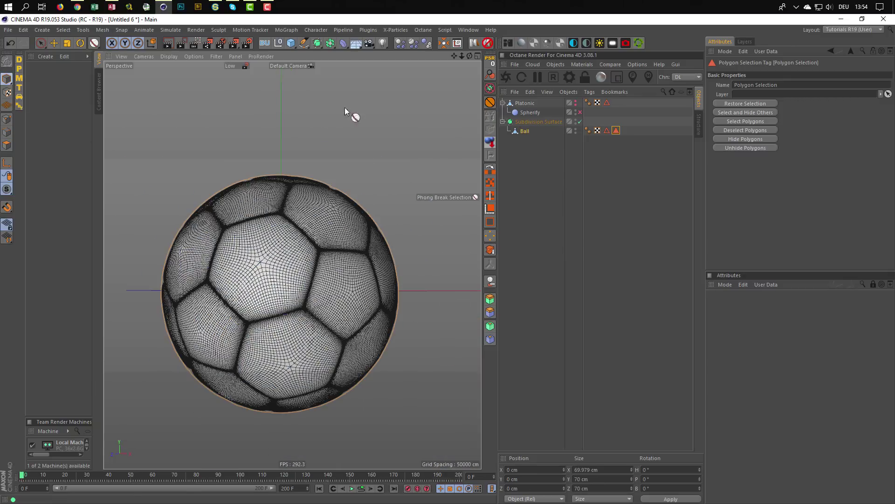
Recall the stored edge selection of the ball's seams and convert it to a spline with Edge to Spline
double_click(607, 131)
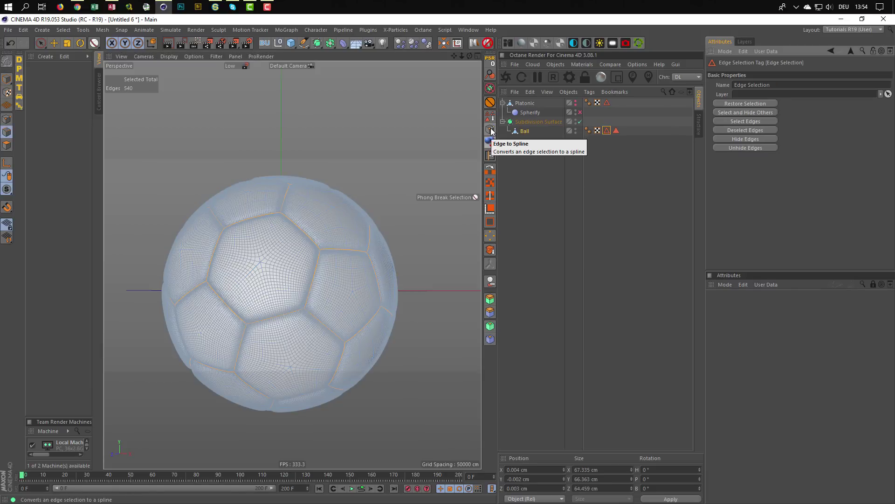
left_click(491, 132)
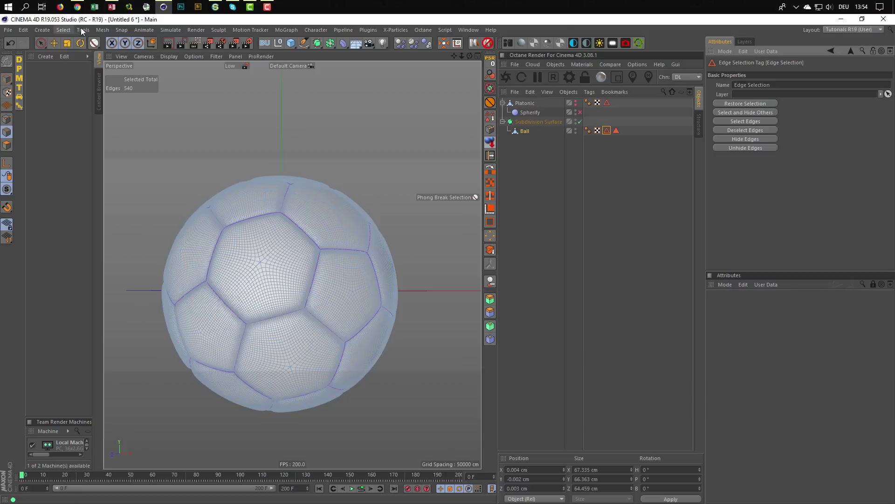
left_click(102, 30)
mouse_move(110, 53)
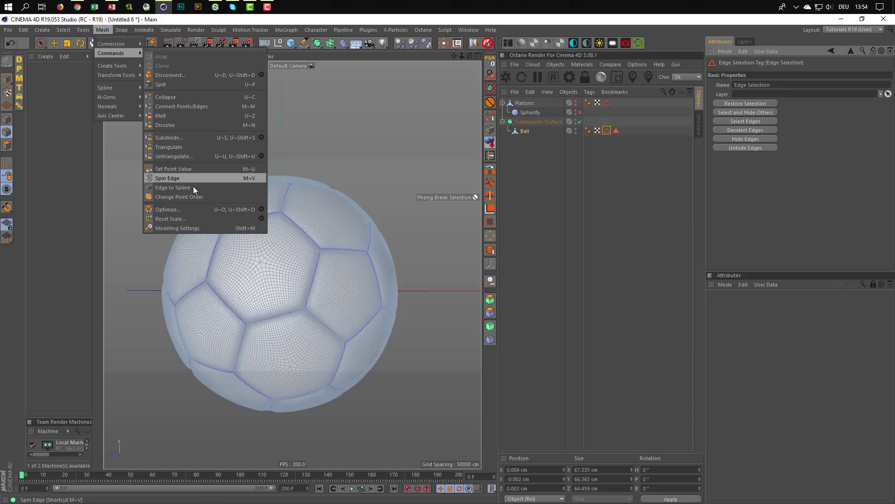
left_click(173, 187)
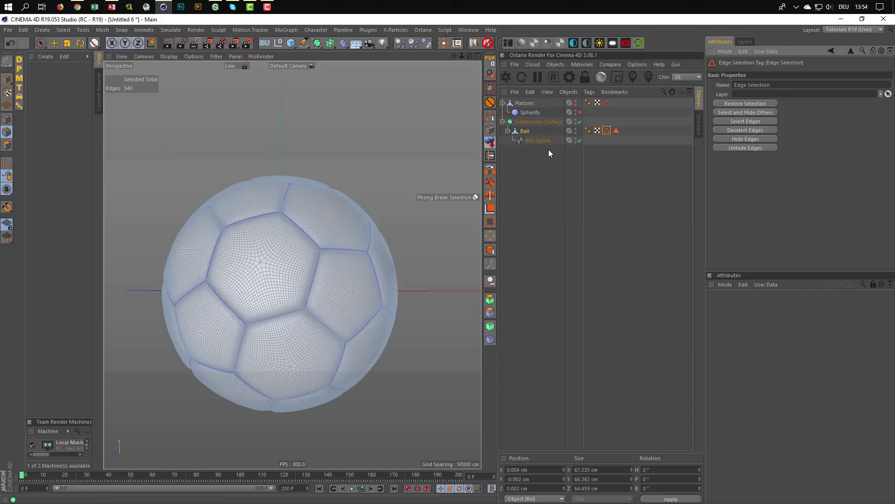
Move Ball.Spline out of the Subdivision Surface hierarchy to the top level and hide the Subdivision Surface in the viewport
left_click(548, 140)
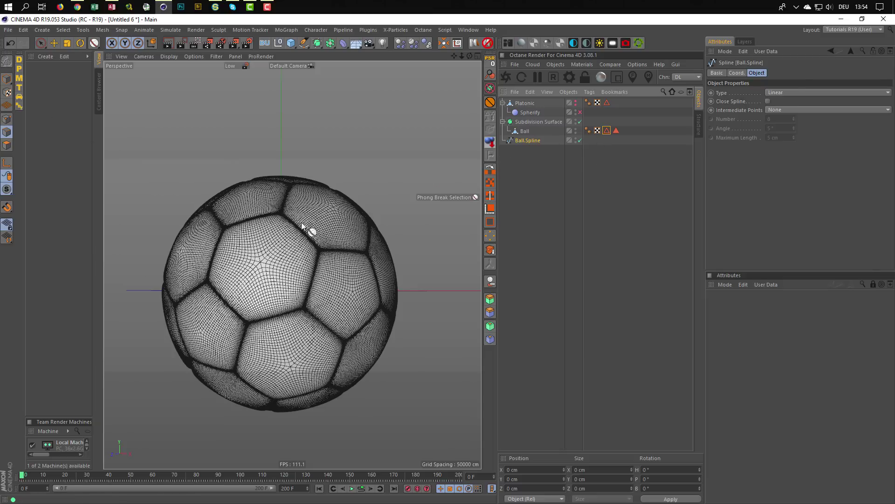
scroll(340, 230, "up", 5)
right_click_drag(343, 200, 351, 197, "alt")
middle_click_drag(306, 210, 257, 180, "alt")
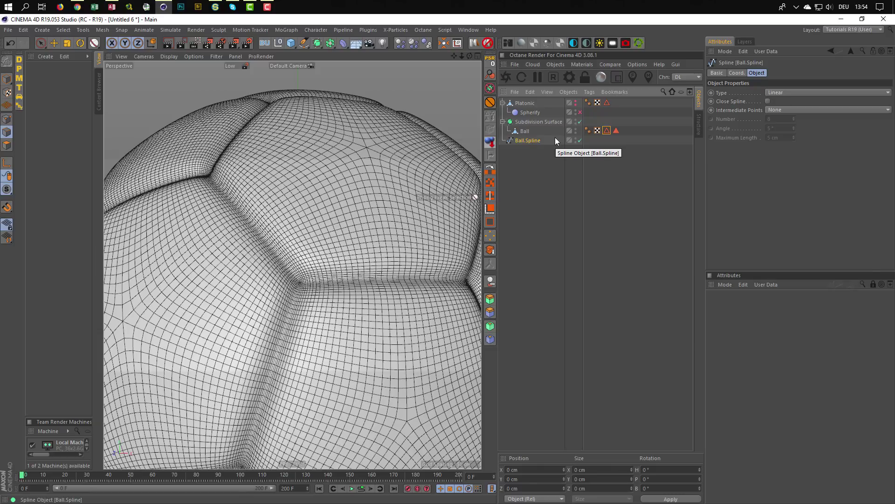
left_click(575, 120)
scroll(334, 212, "down", 5)
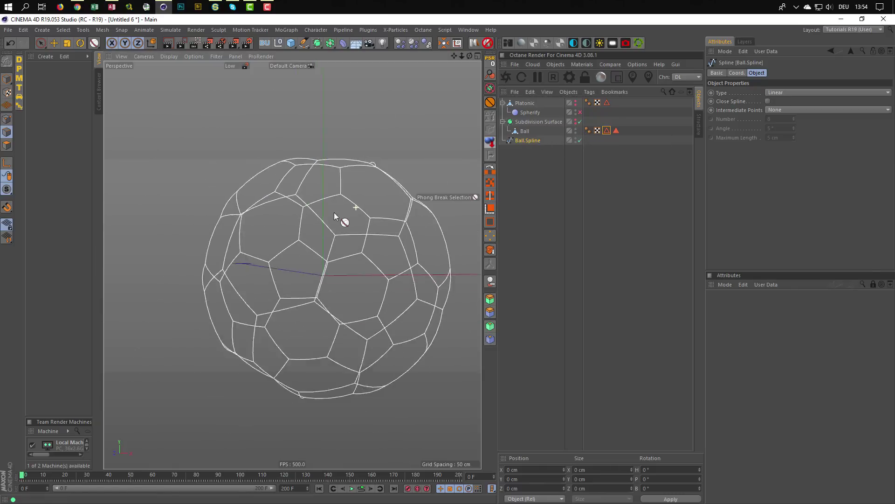
left_click_drag(372, 222, 364, 205, "alt")
scroll(373, 193, "up", 3)
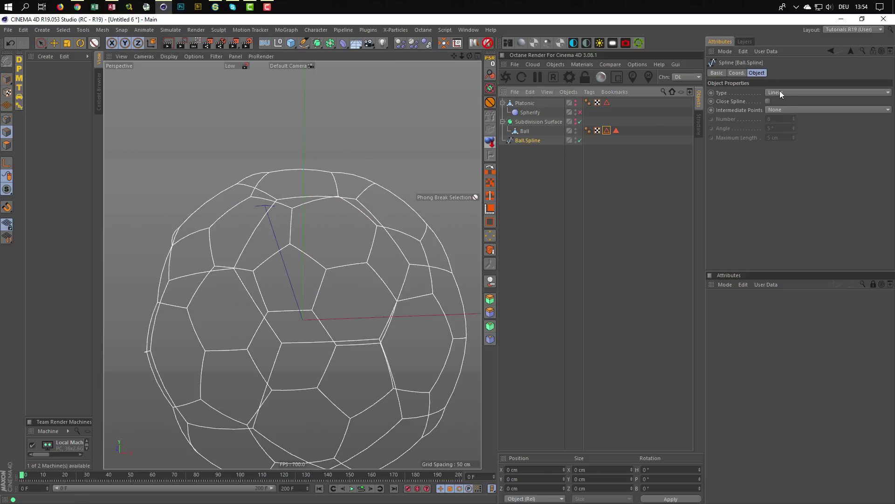
Set Ball.Spline's intermediate points to Uniform and its type to Bezier
left_click(781, 109)
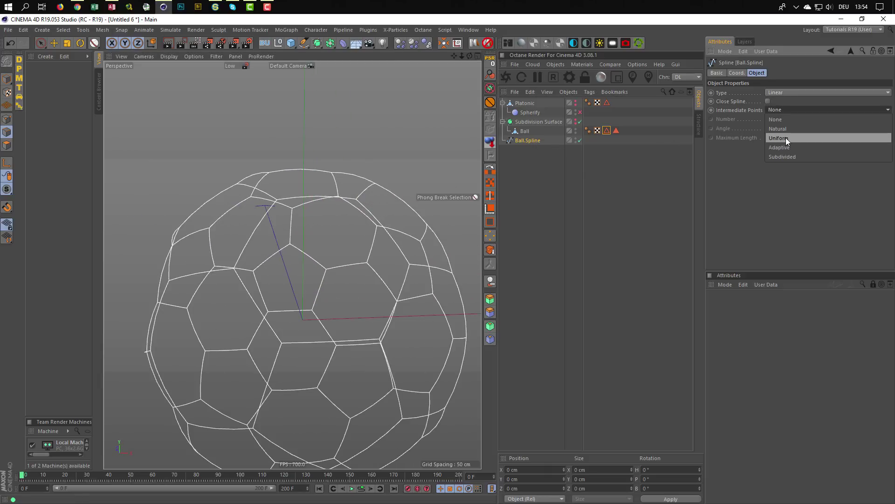
left_click(786, 138)
left_click(785, 93)
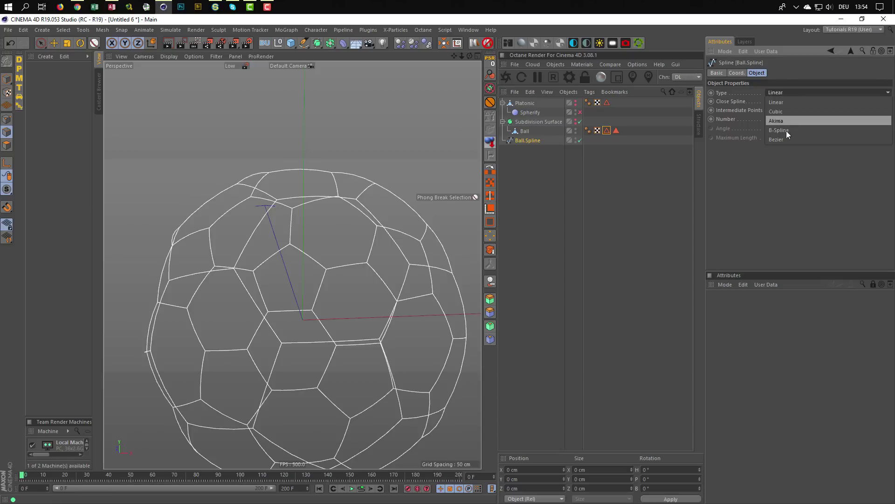
left_click(786, 139)
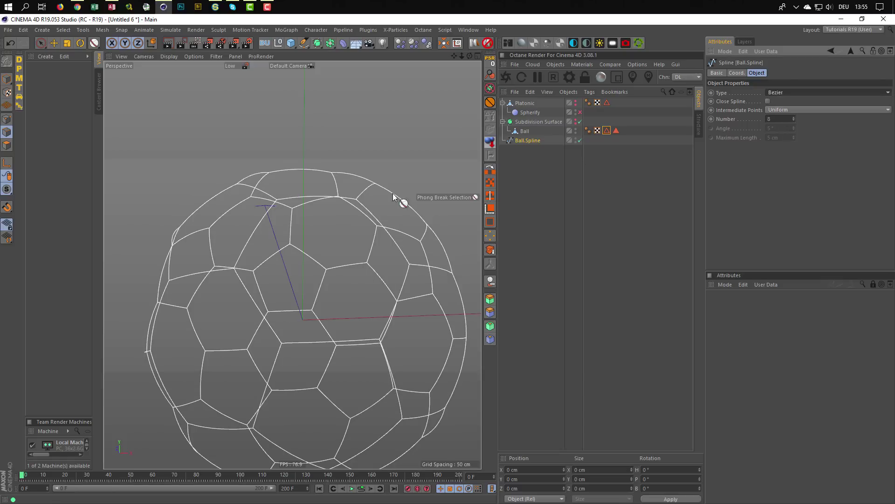
left_click_drag(393, 193, 248, 182, "alt")
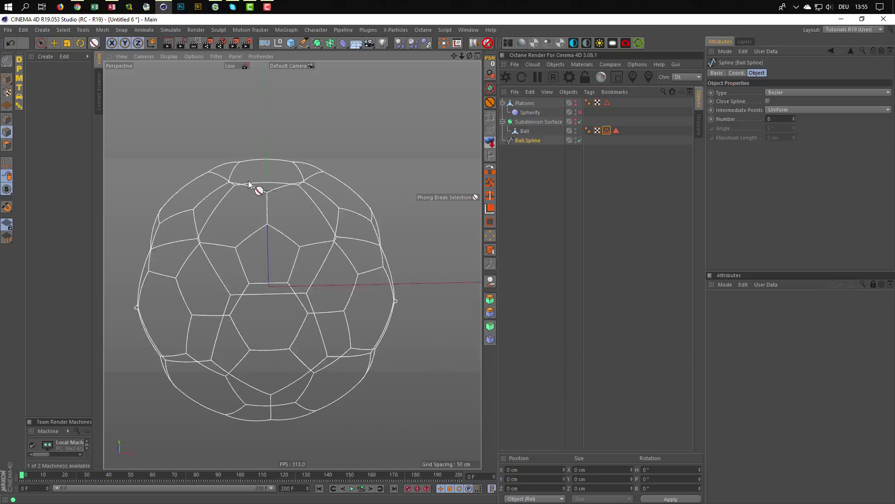
scroll(247, 181, "up", 4)
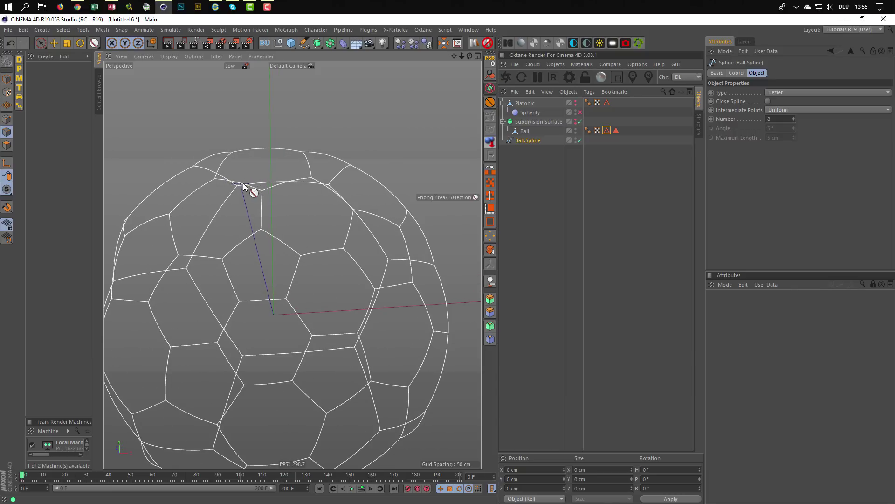
left_click_drag(242, 184, 244, 197, "alt")
left_click_drag(243, 198, 264, 187, "alt")
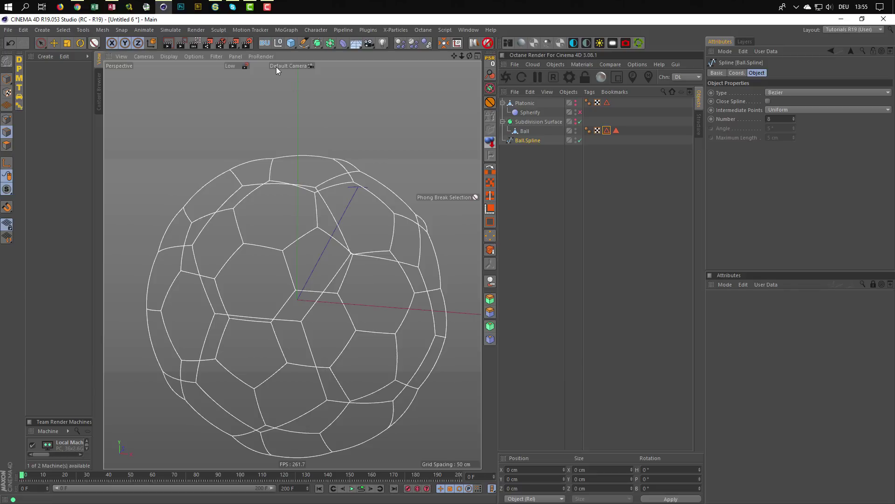
Add a Torus primitive around the ball and reduce its pipe radius to 5 cm
left_click(293, 43)
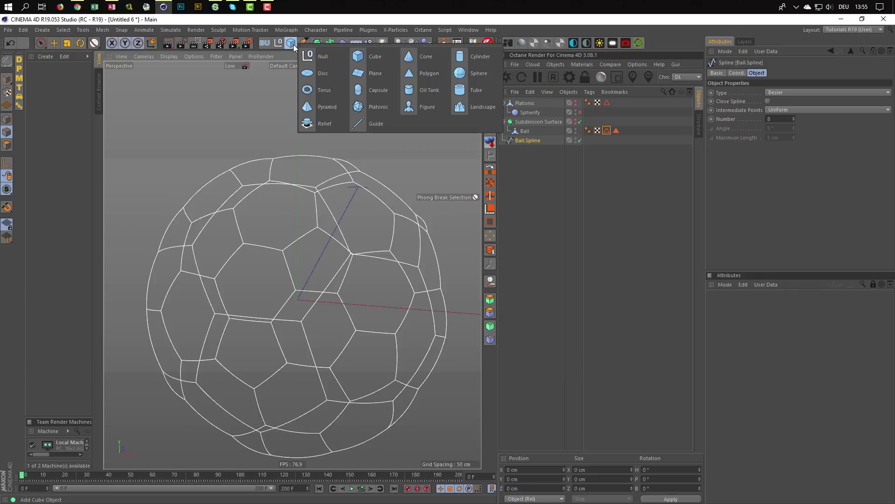
left_click(324, 90)
scroll(296, 189, "up", 3)
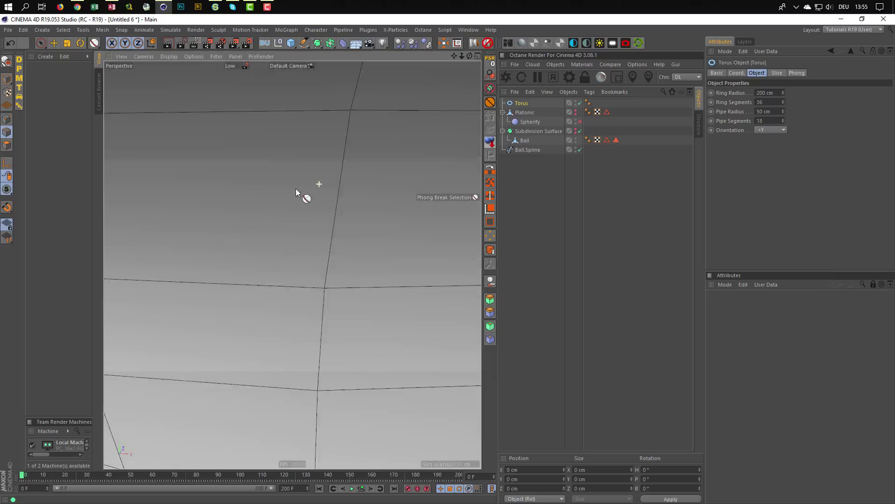
left_click_drag(261, 196, 201, 248, "alt")
scroll(200, 248, "down", 2)
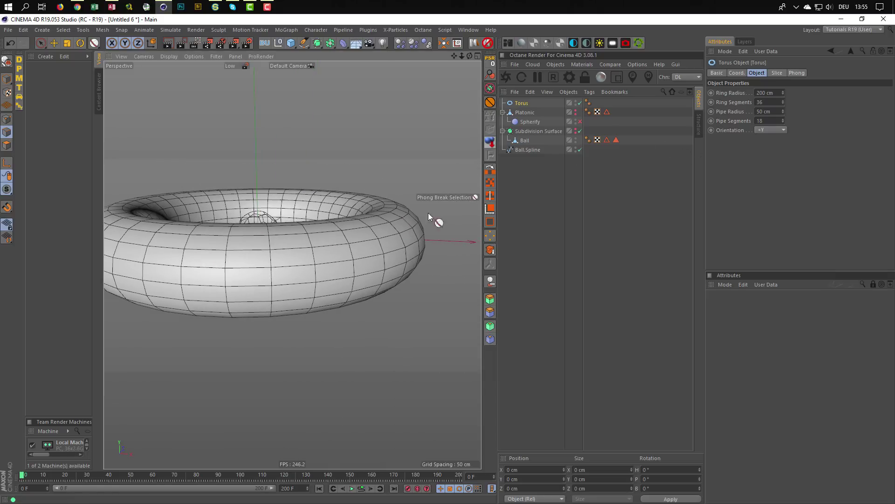
mouse_move(326, 273)
left_mouse_down("alt")
mouse_move(300, 314)
mouse_move(317, 282)
left_mouse_up("alt")
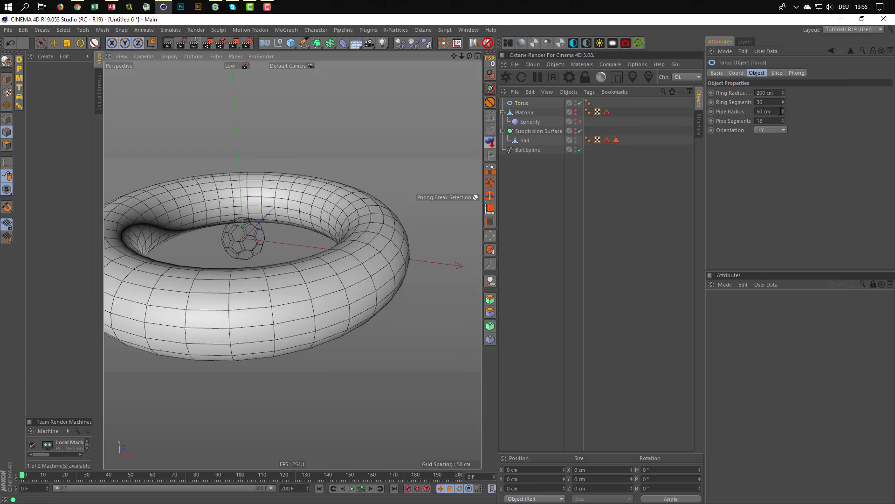
left_click(765, 112)
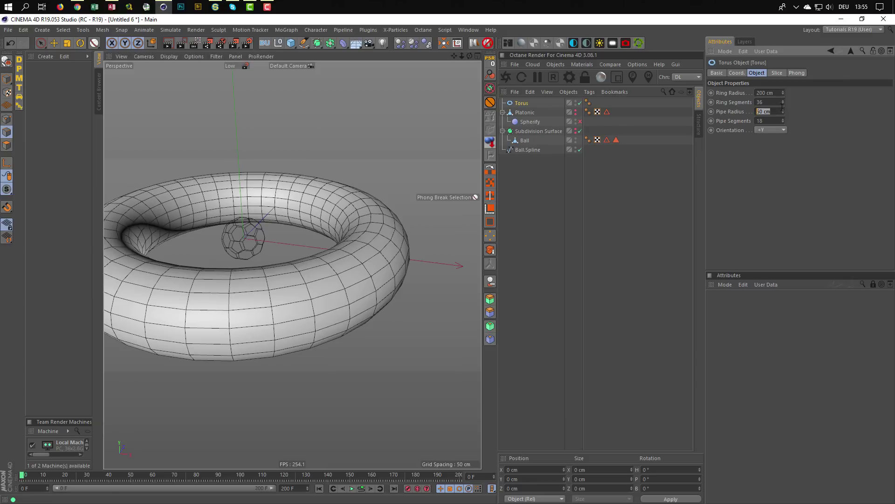
left_click_drag(783, 111, 783, 131)
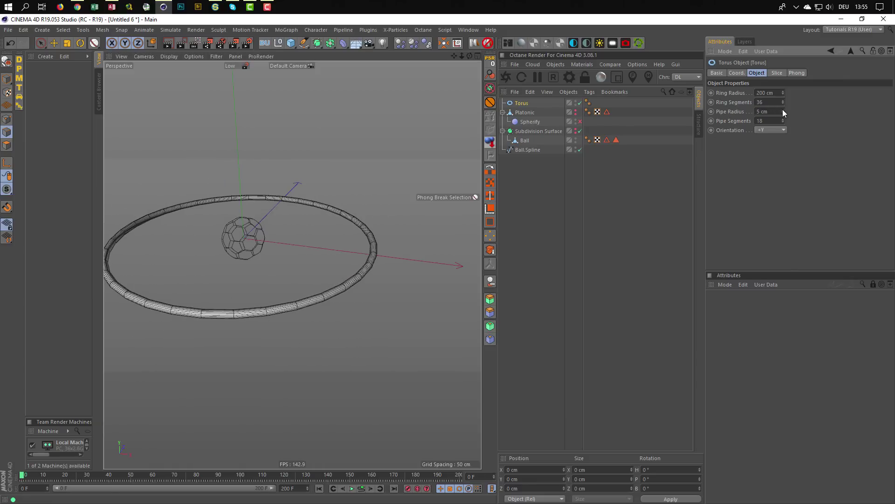
middle_click_drag(276, 286, 330, 311, "alt")
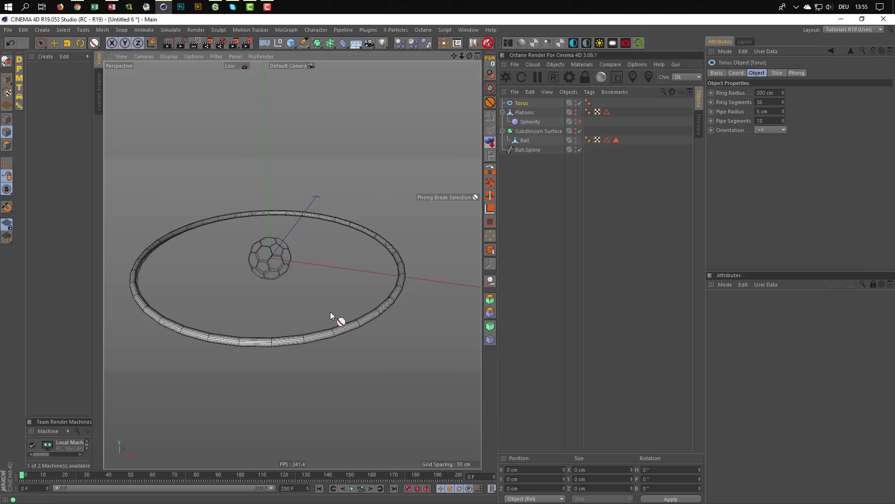
Try to scale the torus down uniformly around the ball's centre
key("t")
left_click_drag(410, 341, 437, 334)
right_click_drag(244, 242, 318, 260, "alt")
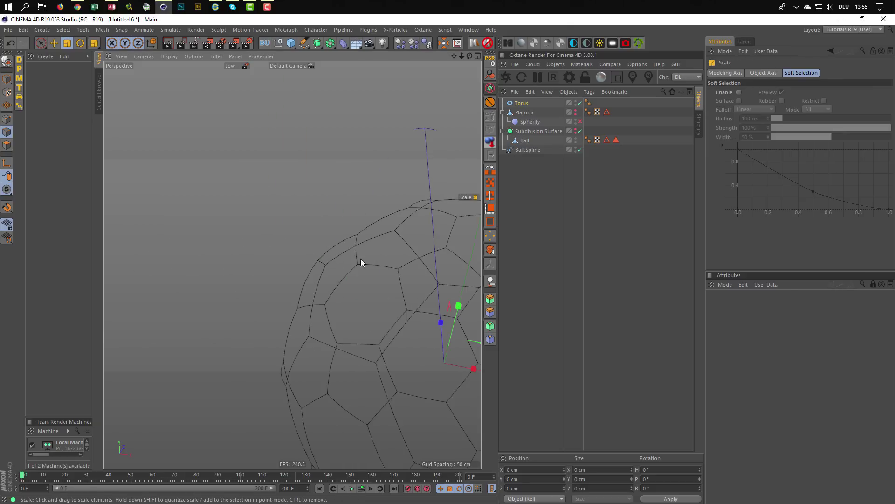
right_click_drag(466, 242, 274, 246, "alt")
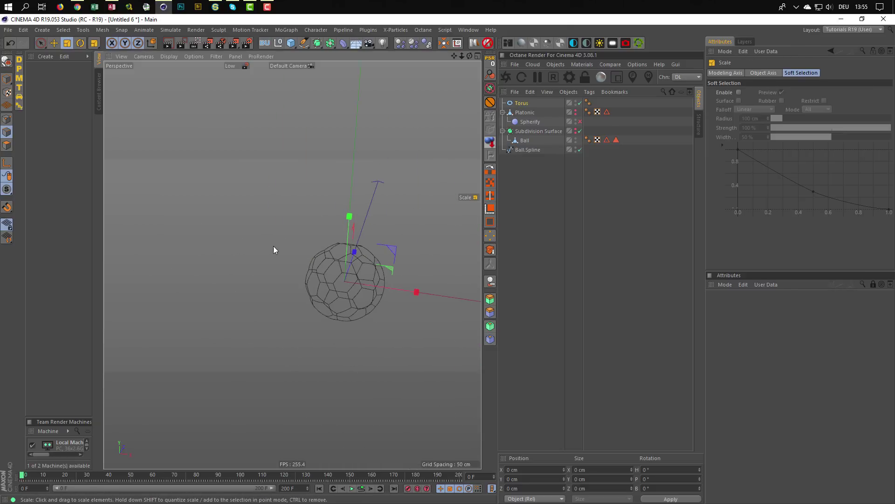
key("ctrl+z")
key("ctrl+z")
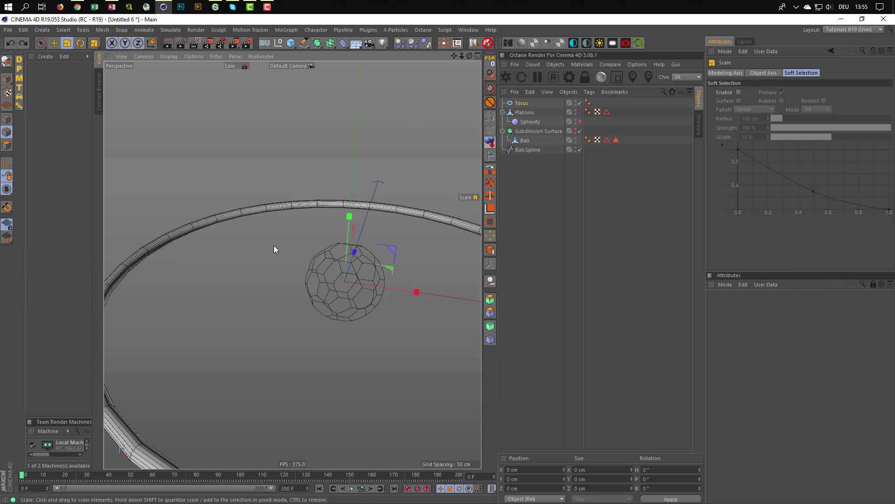
left_click_drag(289, 243, 110, 280)
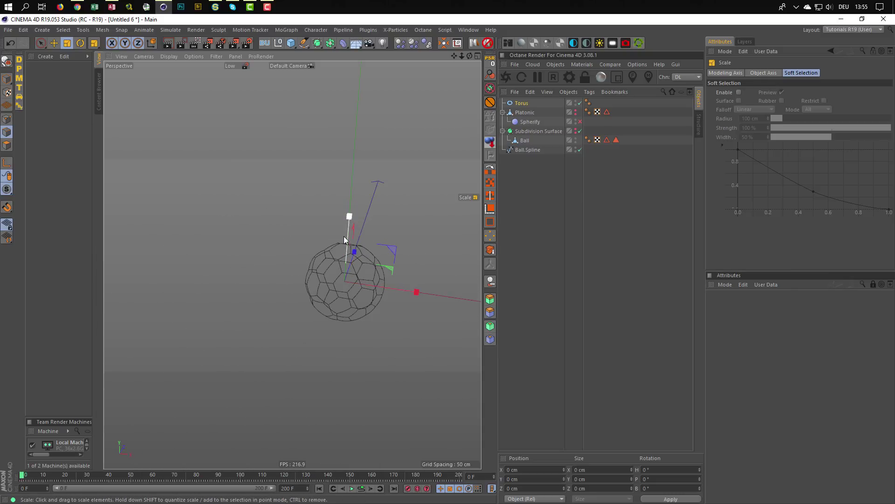
key("ctrl+z")
Scale the torus down uniformly to a small ring inside the ball
left_click_drag(343, 239, 152, 300)
left_click_drag(257, 304, 127, 310)
left_click_drag(345, 305, 144, 318)
middle_click_drag(337, 283, 245, 306, "alt")
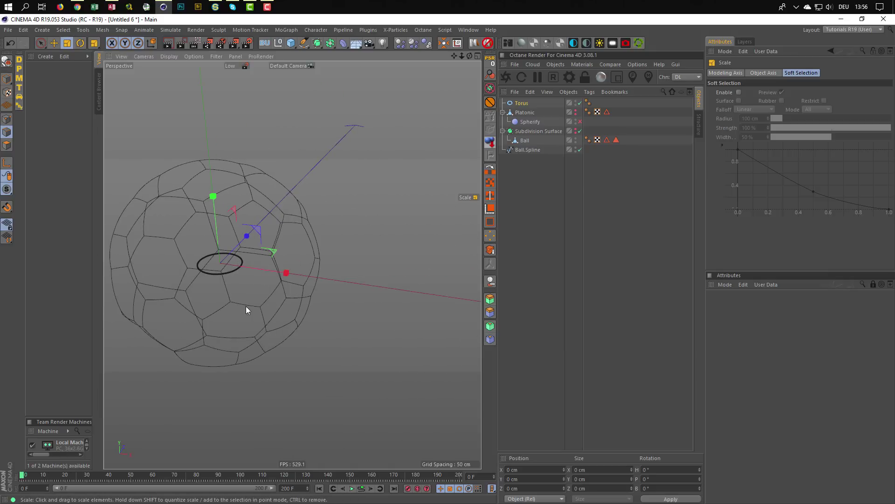
Move the torus along the X axis out of the ball and scale it down to a tiny ring
key("e")
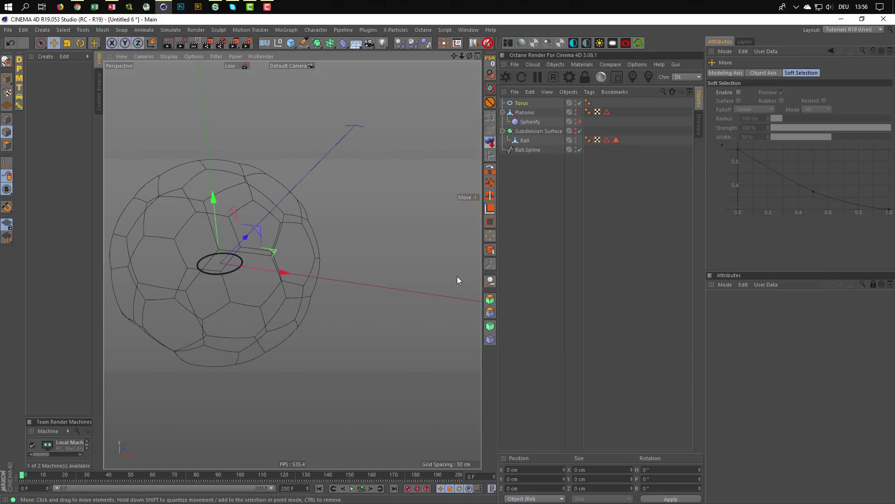
left_click_drag(290, 272, 461, 303)
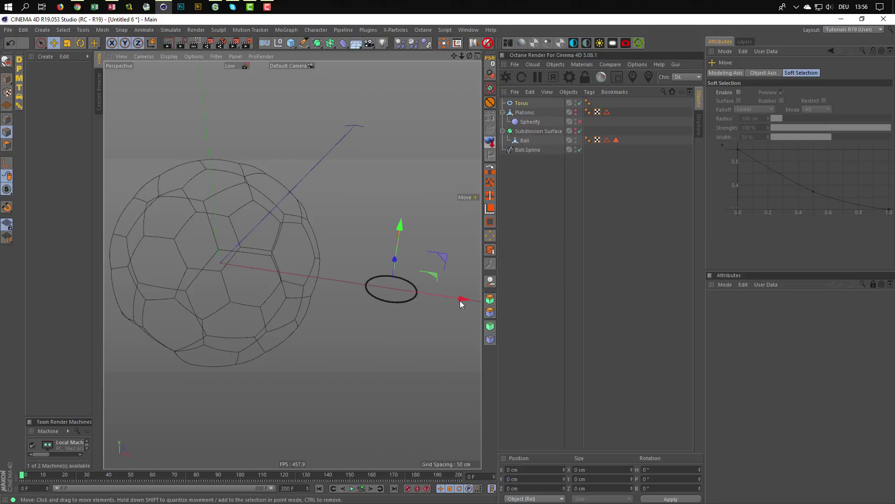
scroll(466, 294, "up", 5)
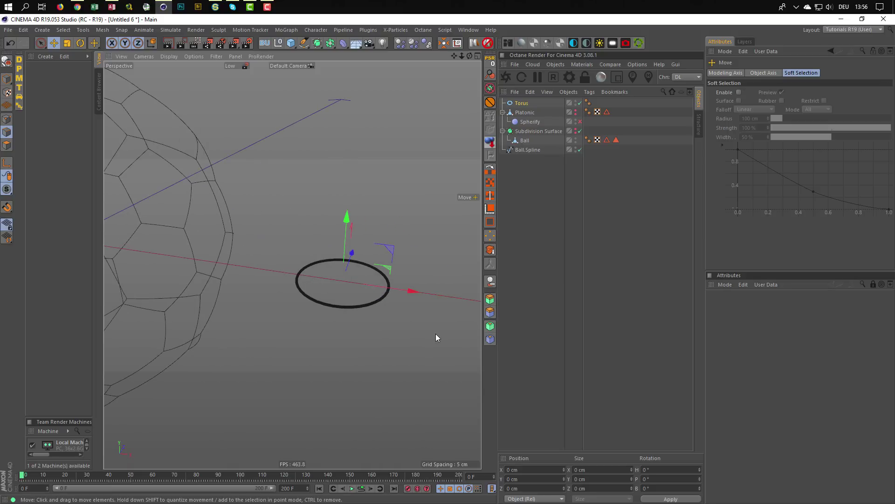
key("t")
left_click_drag(352, 343, 52, 344)
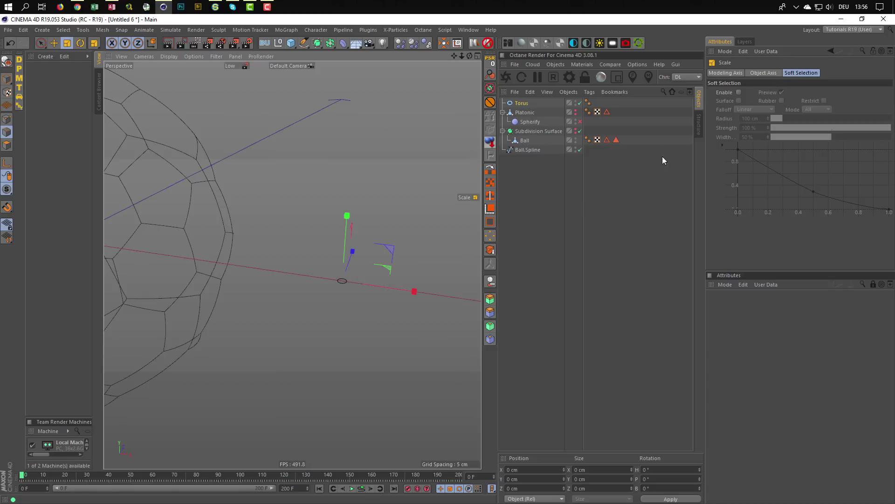
Set the torus's ring radius to 0.5 cm and its pipe radius to 0.1 cm
left_click(549, 104)
left_click(580, 122)
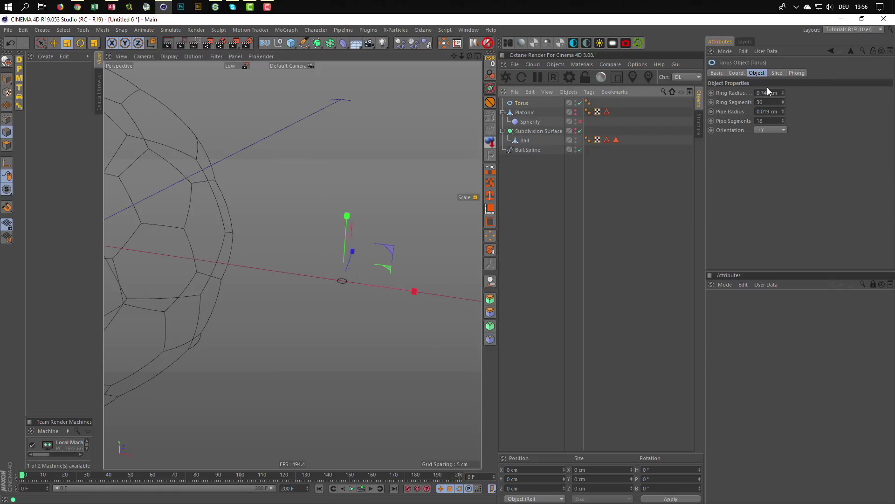
left_click(773, 92)
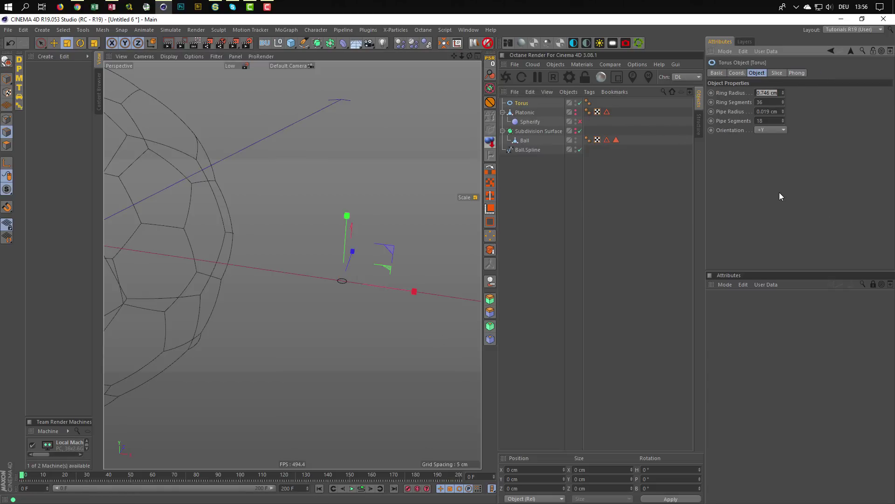
type("0.5")
key("Return")
mouse_move(764, 111)
left_mouse_down()
mouse_move(781, 110)
mouse_move(760, 112)
left_mouse_up()
type("1")
key("Return")
Reduce the torus to 16 ring segments and 8 pipe segments
double_click(757, 102)
type("16")
key("Return")
double_click(760, 121)
type("6")
right_click_drag(343, 281, 448, 272, "alt")
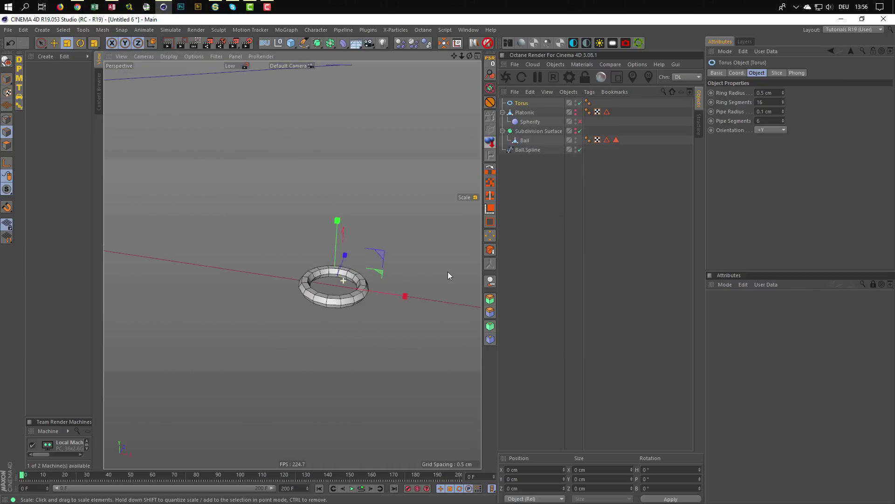
left_click_drag(765, 122, 728, 123)
type("8")
key("Return")
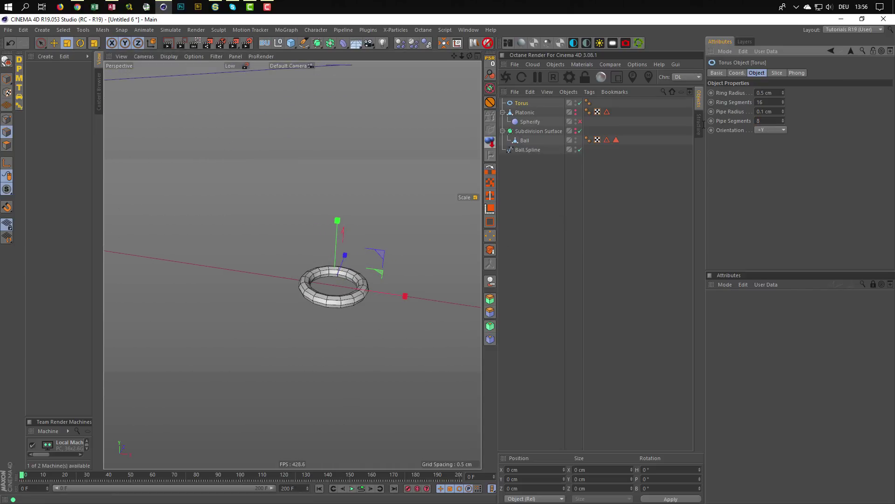
Create a MoGraph Cloner as the parent of the torus
right_click_drag(399, 233, 135, 257, "alt")
middle_click_drag(236, 245, 261, 239, "alt")
right_click_drag(258, 240, 112, 258, "alt")
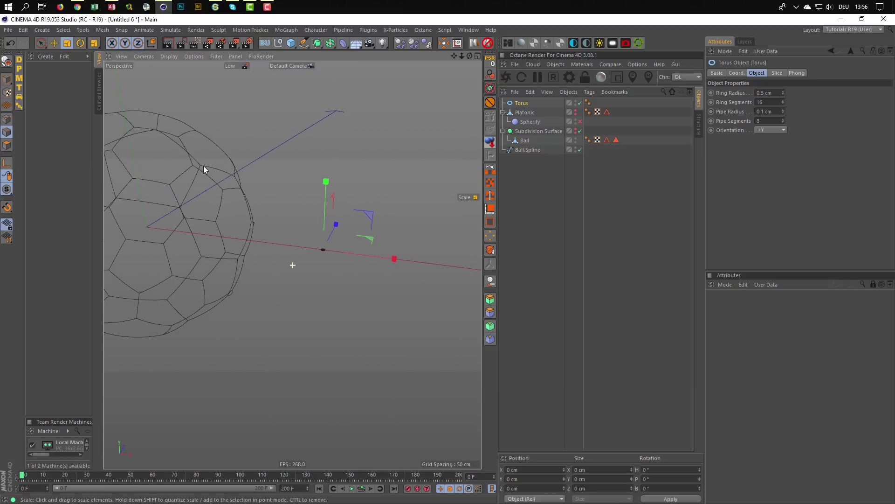
middle_click_drag(204, 168, 353, 214, "alt")
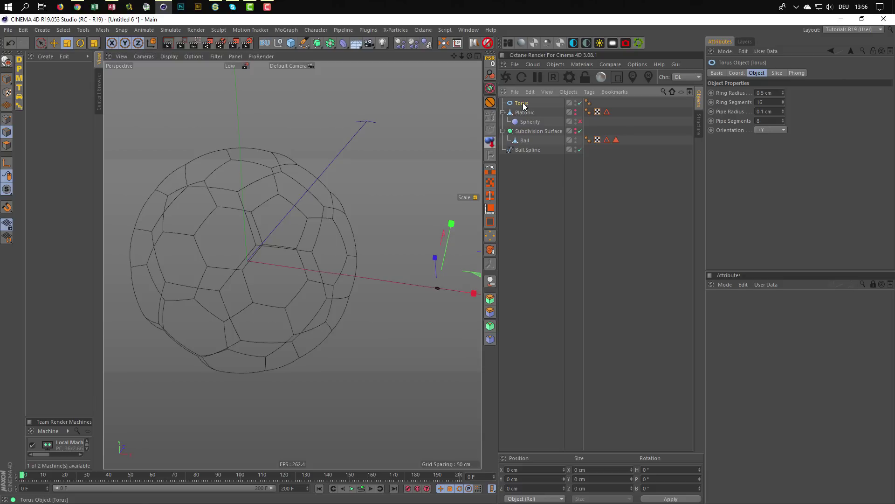
left_click(281, 30)
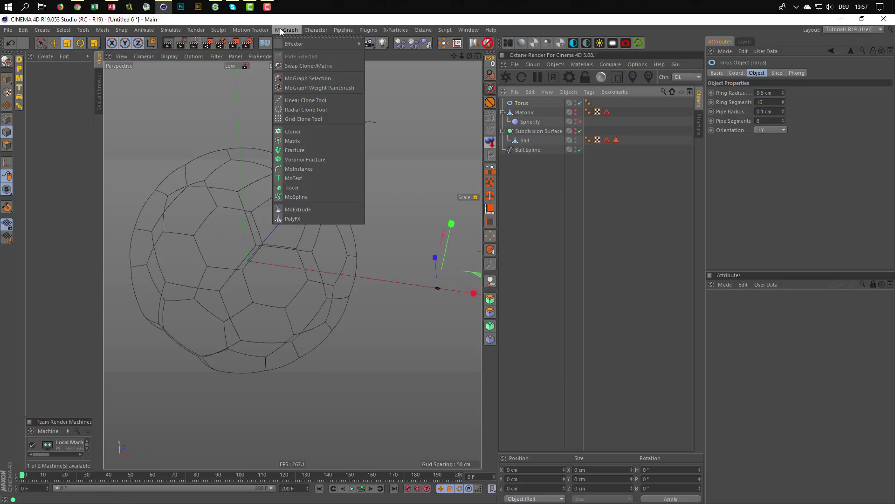
left_click(296, 132, "alt")
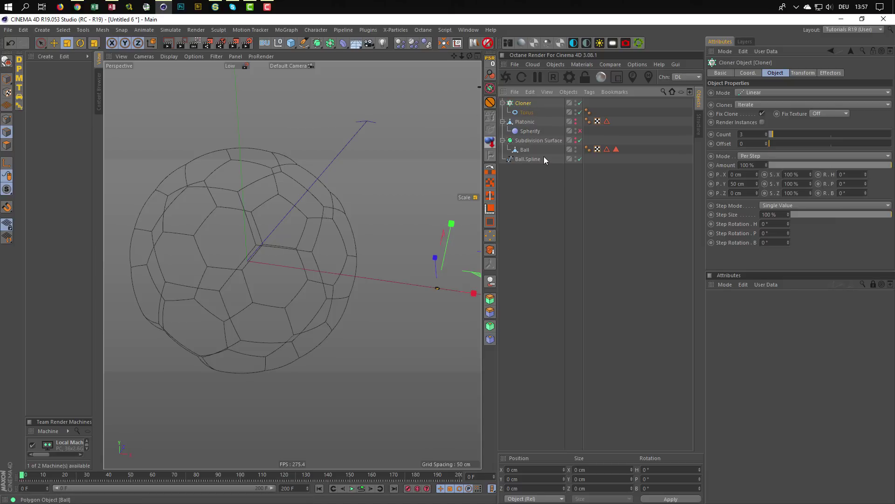
Set the Cloner's mode to Object and assign Ball.Spline as the object to clone onto
left_click(757, 93)
left_click(757, 102)
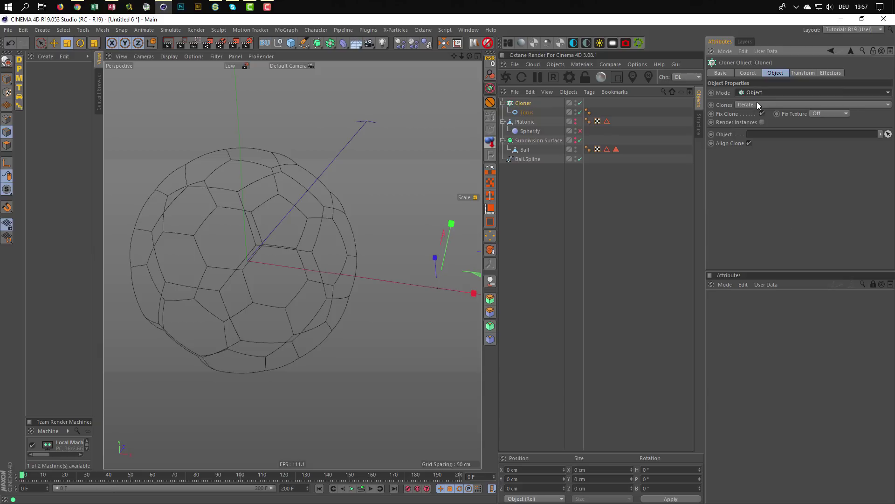
left_click_drag(528, 159, 774, 138)
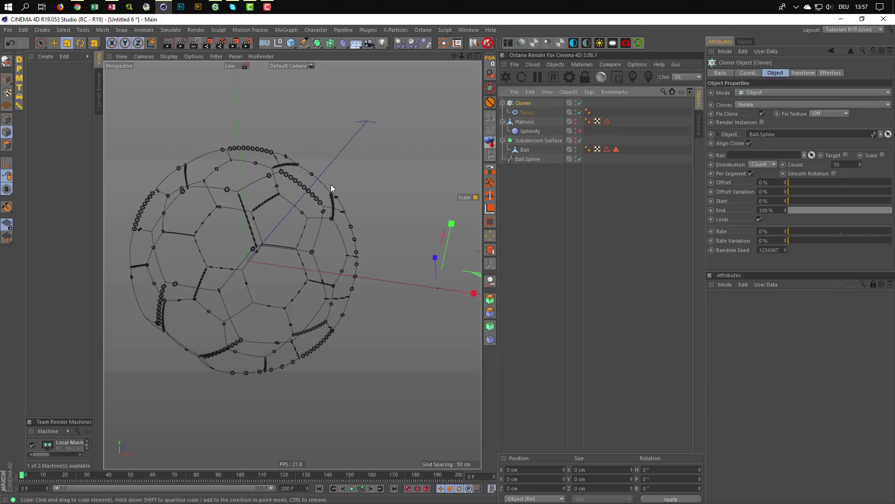
scroll(306, 191, "up", 6)
scroll(306, 192, "down", 2)
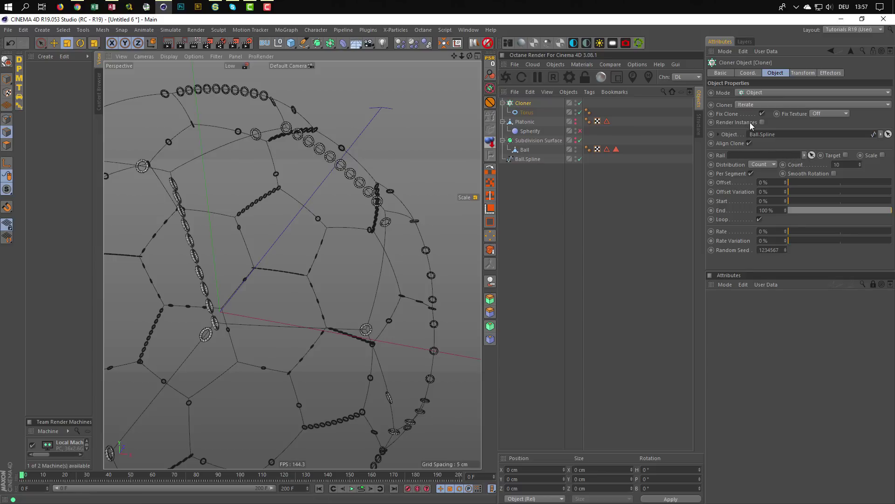
Change the Cloner's distribution to Step with a 1 cm step so the rings line the seams
left_click(759, 164)
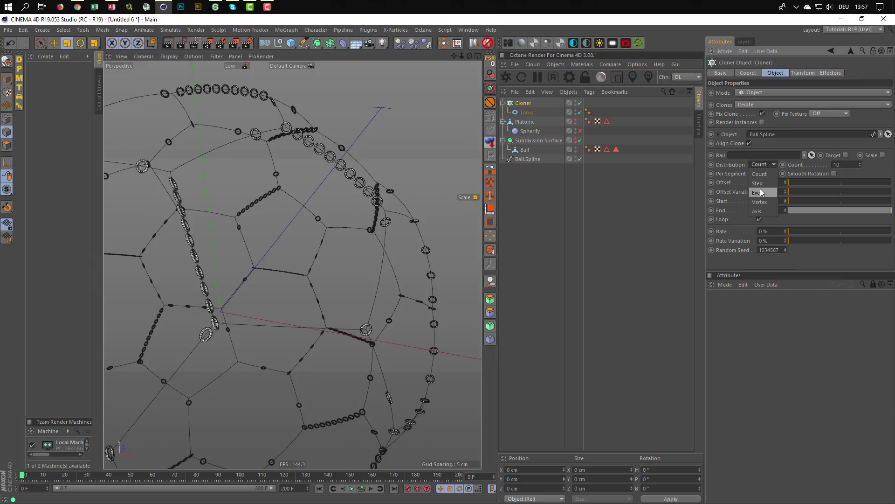
left_click(760, 183)
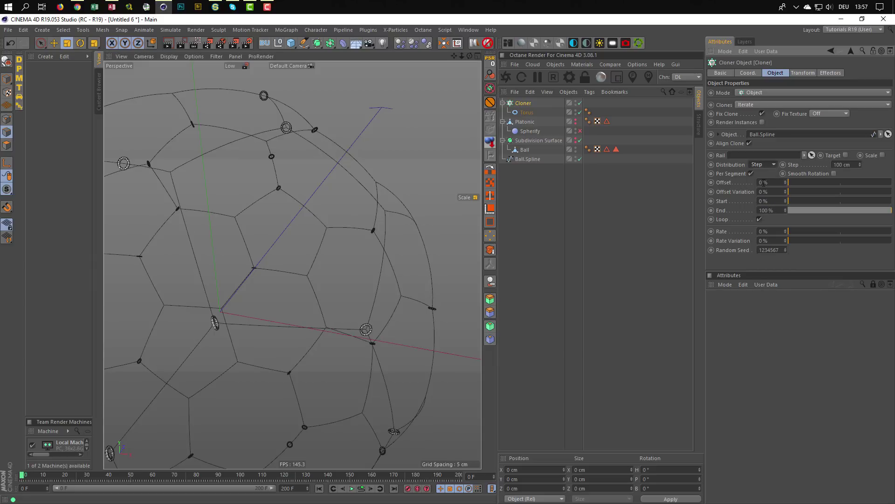
left_click(859, 166)
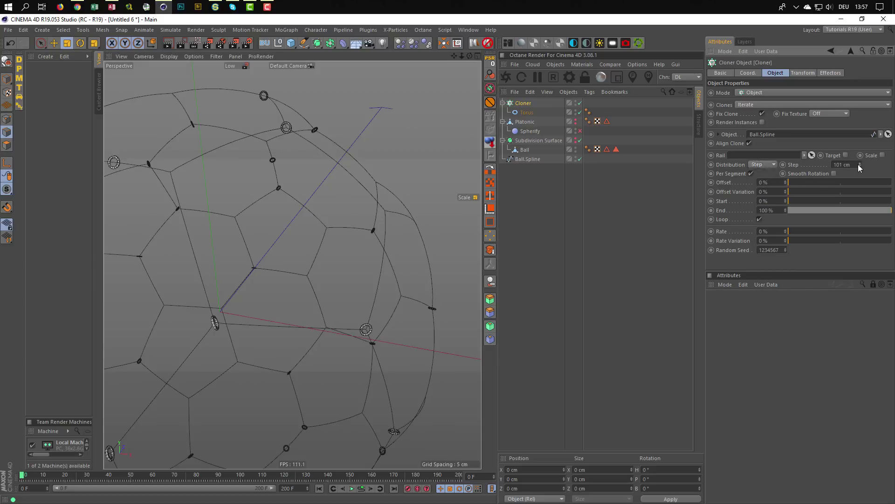
left_click_drag(856, 165, 802, 173)
type("1")
key("Return")
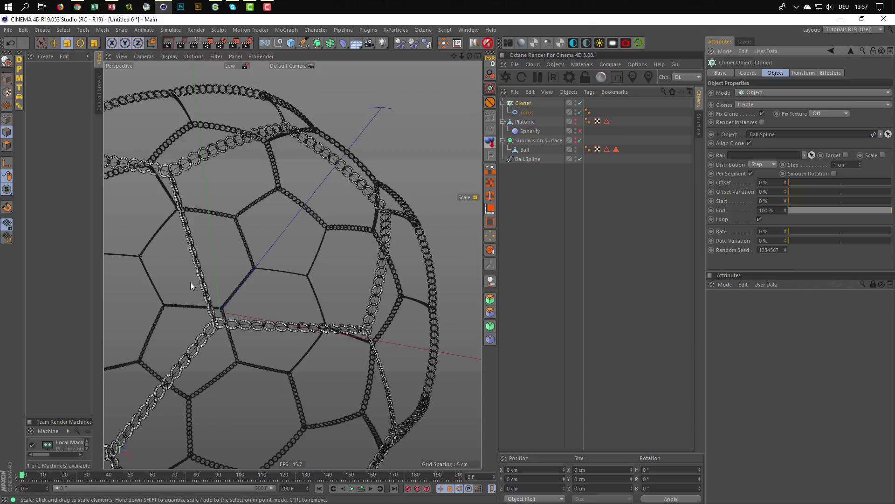
scroll(191, 285, "up", 3)
scroll(205, 287, "down", 8)
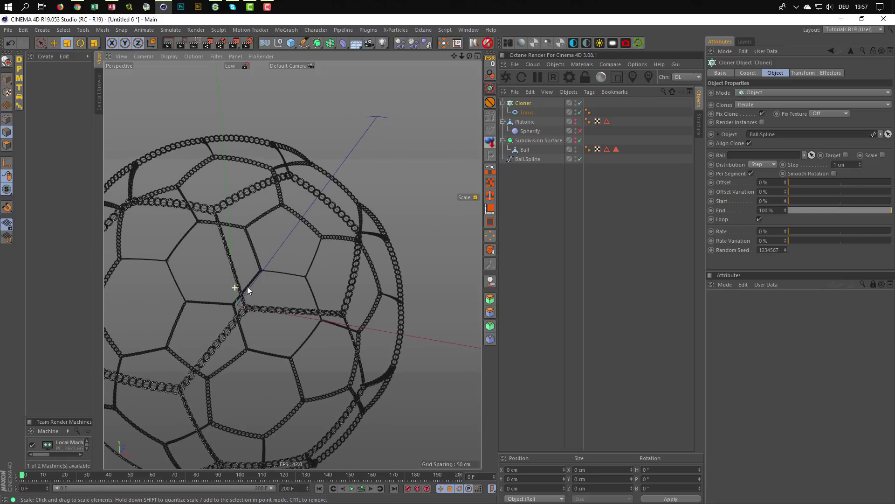
scroll(248, 290, "up", 8)
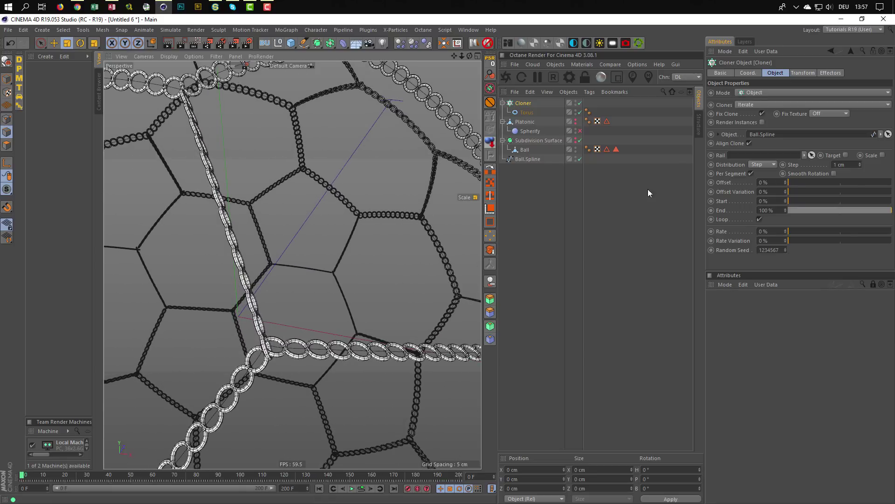
Rotate the Cloner's rings to a transform pitch of 69° so they stand across the seams
left_click(804, 73)
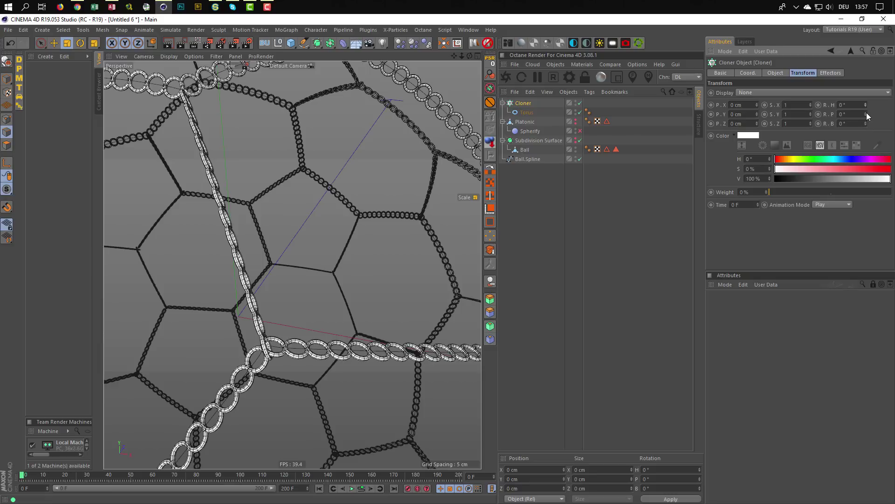
left_click_drag(867, 114, 867, 88)
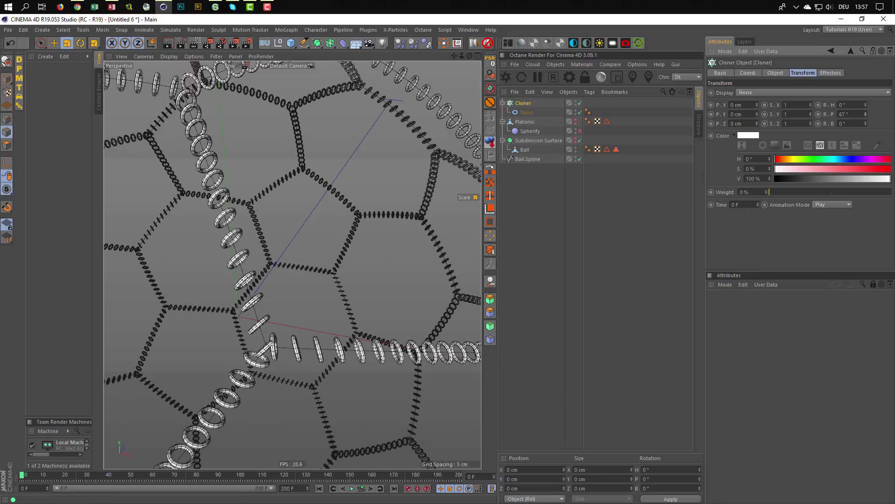
left_click_drag(866, 88, 867, 87)
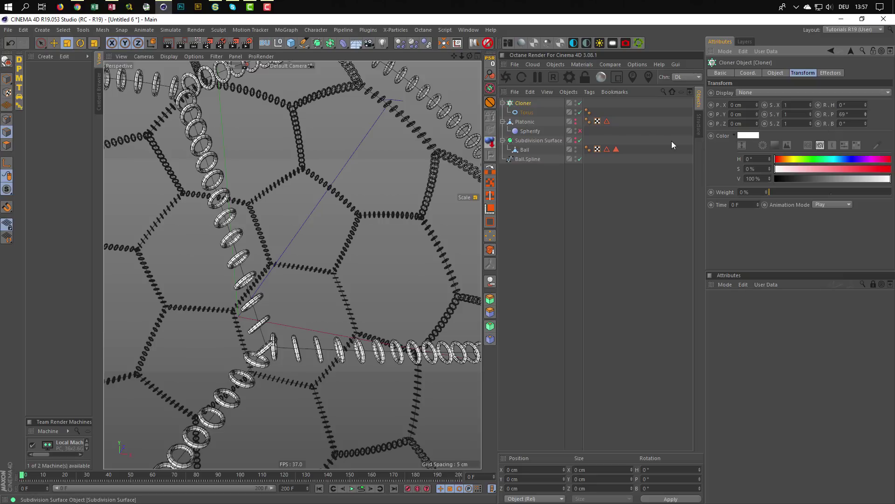
Turn the ball's Subdivision Surface back on and inspect the stitches along the seams from several angles
left_click(578, 140)
scroll(268, 273, "down", 4)
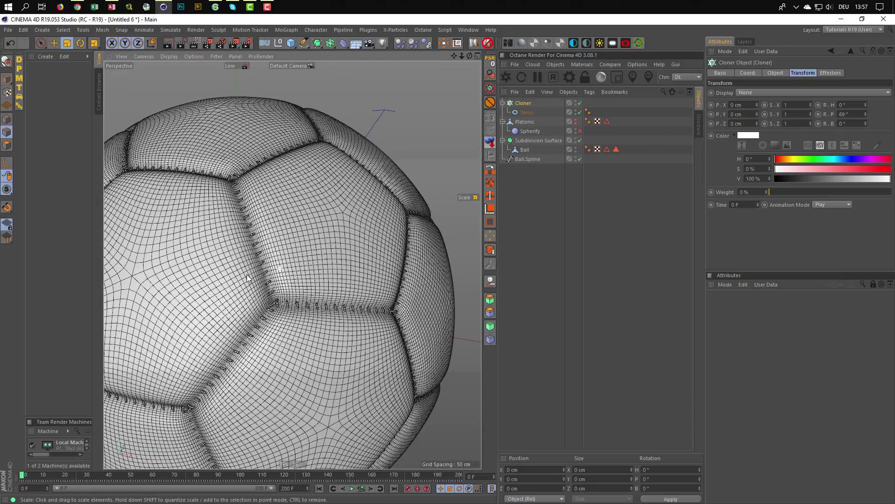
left_click_drag(341, 314, 414, 334, "alt")
right_click_drag(415, 336, 427, 333, "alt")
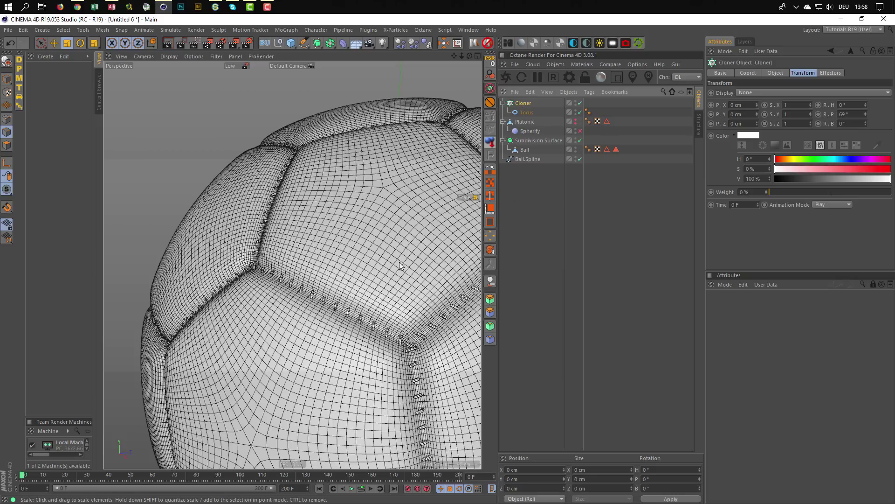
scroll(327, 310, "down", 5)
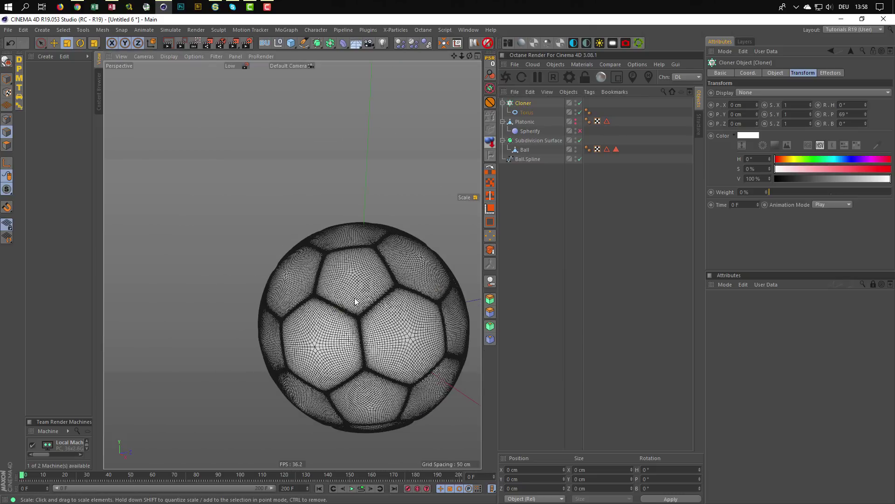
scroll(357, 317, "up", 3)
scroll(356, 317, "up", 5)
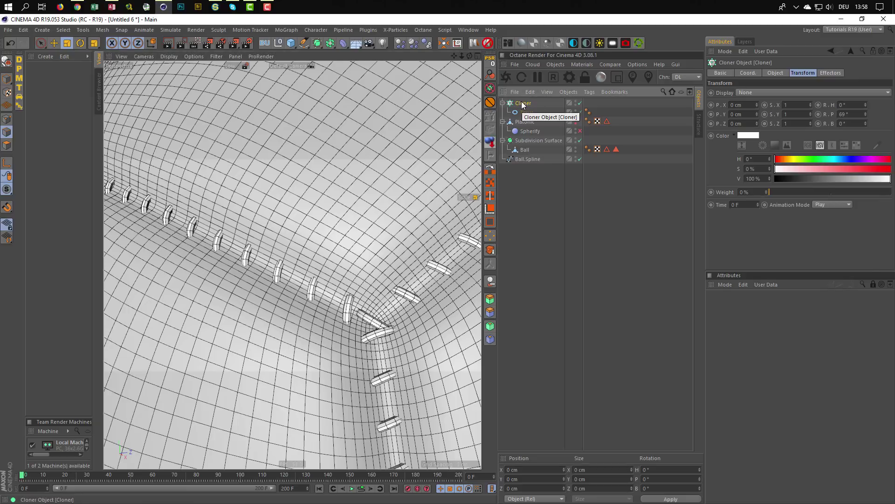
Set the Cloner's distribution step to 0.5 cm for denser stitches
left_click(776, 73)
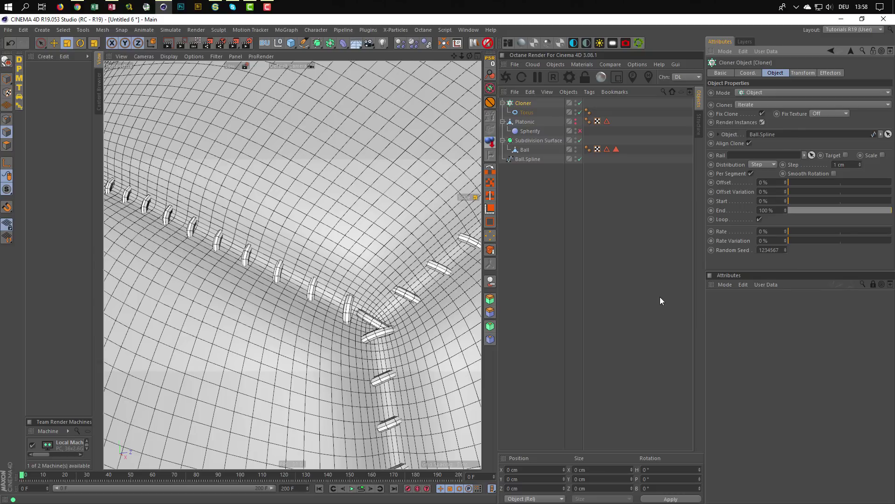
left_click_drag(849, 164, 816, 176)
type("0.5")
key("Return")
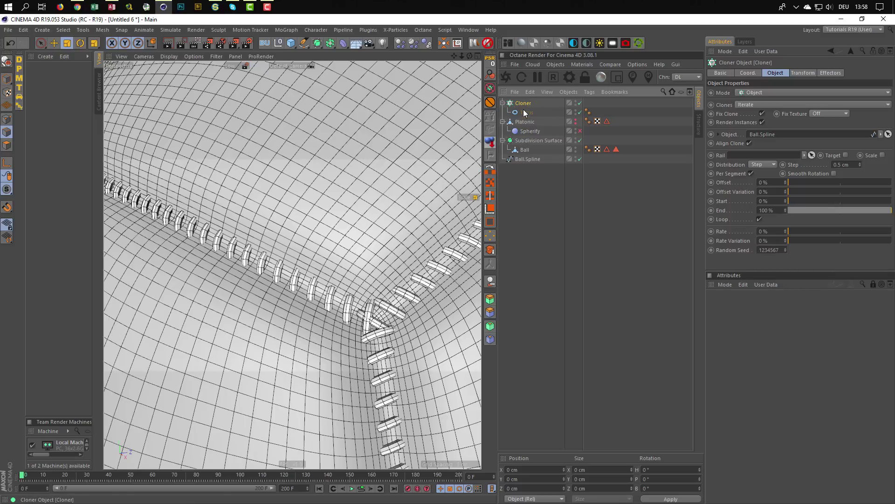
Try to smooth the cloned rings with a Subdivision Surface above the Cloner and Render Instances switched off, and undo it
left_click(317, 43, "alt")
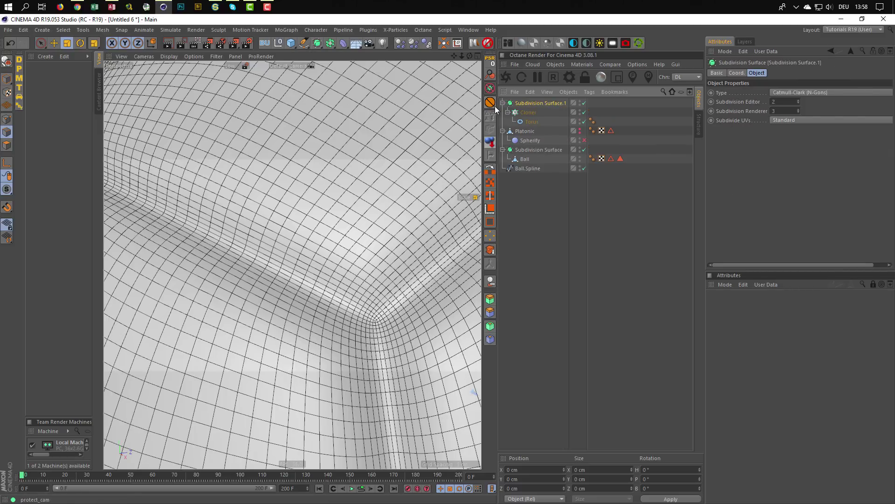
left_click(526, 112)
left_click(762, 121)
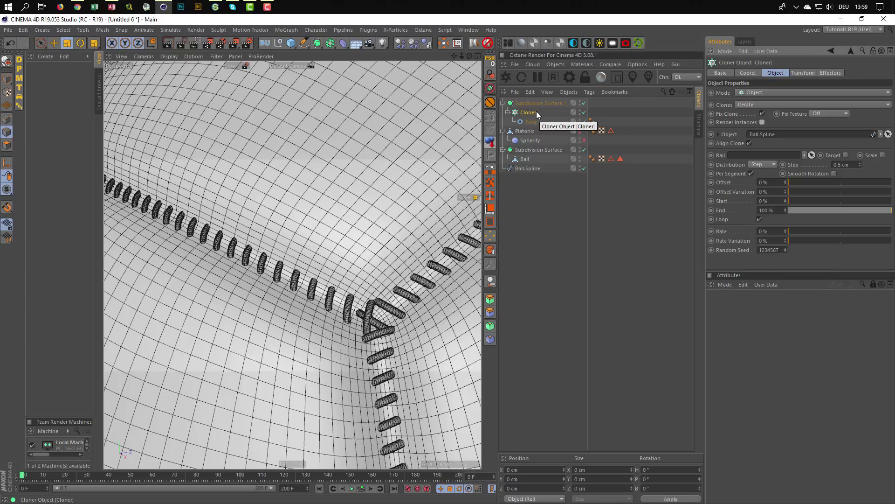
key("ctrl+z")
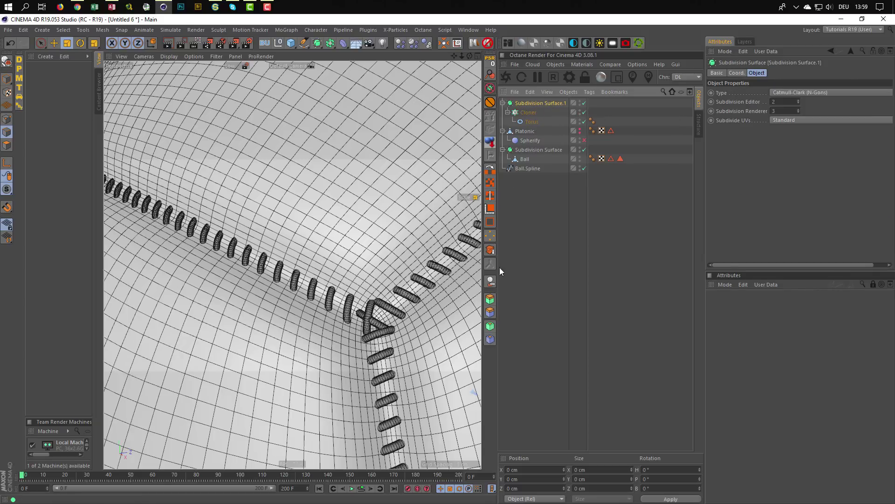
key("ctrl+z")
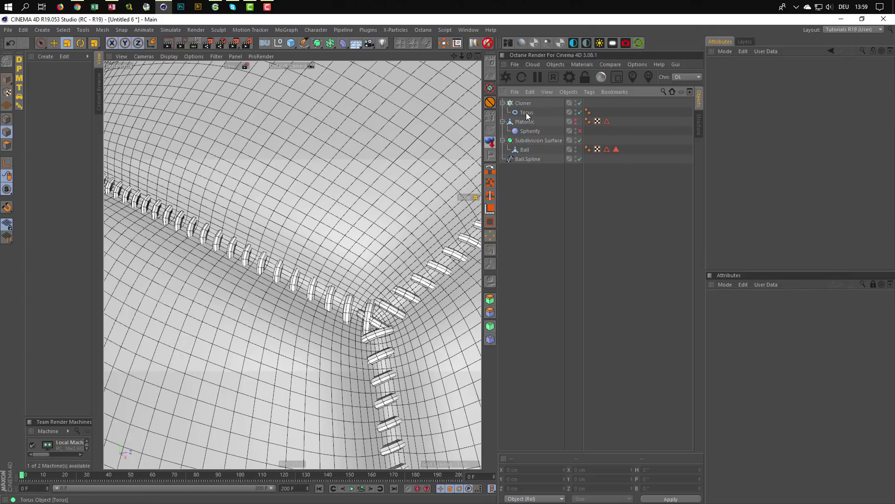
Enable Render Instances on the Cloner
left_click(526, 113)
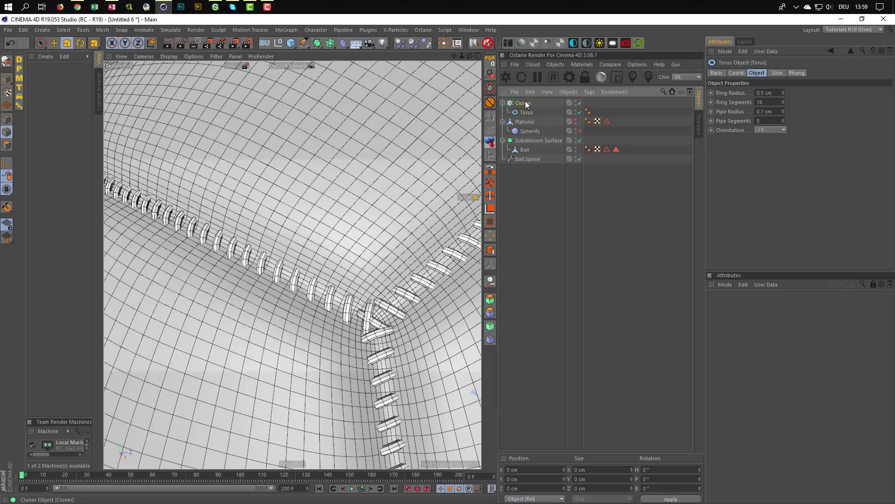
left_click(524, 102)
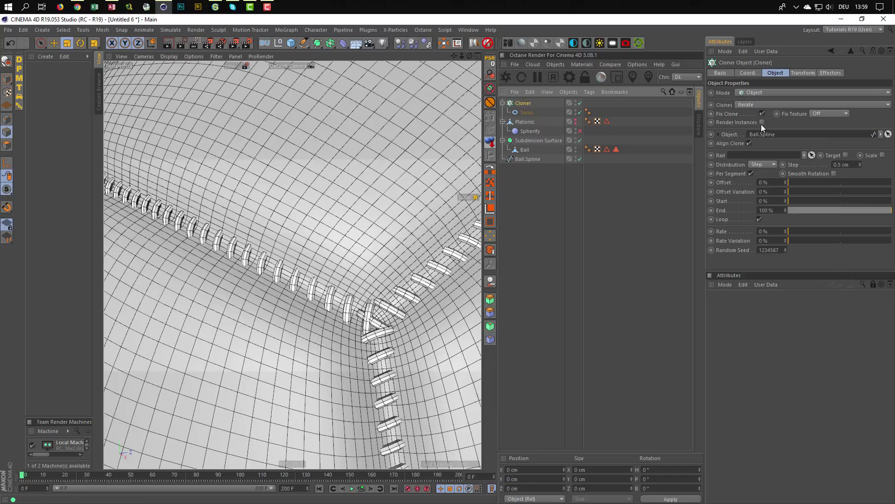
left_click(762, 122)
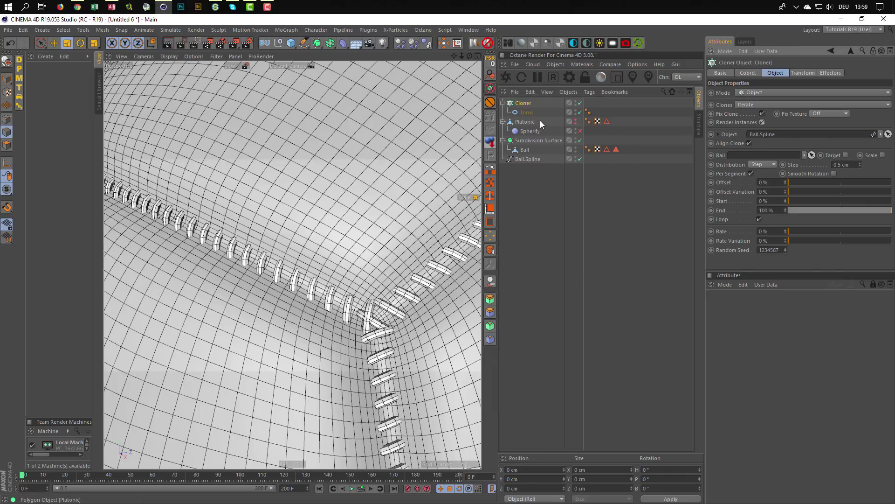
Refine the torus to 12 pipe segments and 24 ring segments
left_click(527, 112)
left_click(762, 120)
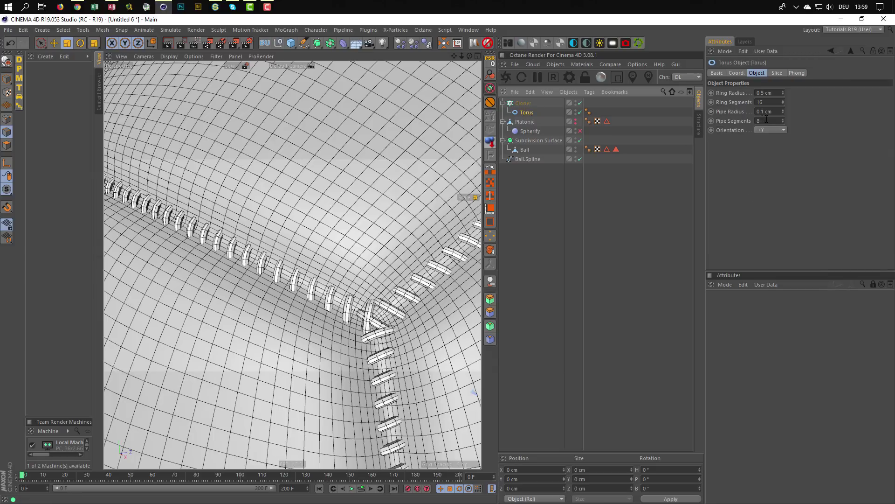
type("12")
key("Return")
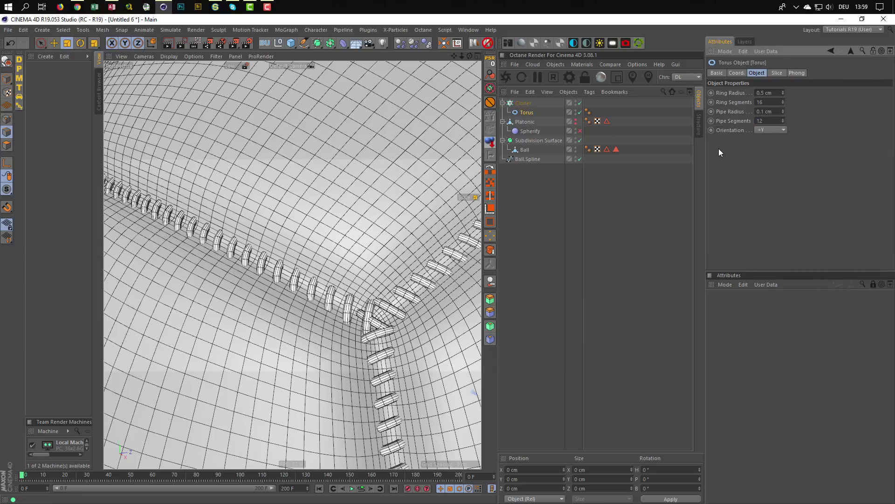
left_click(763, 102)
type("24")
key("Return")
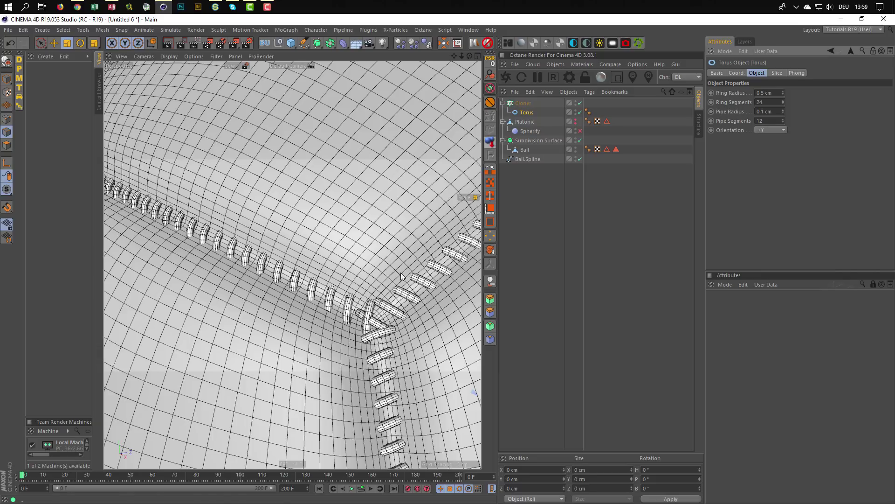
scroll(366, 281, "up", 5)
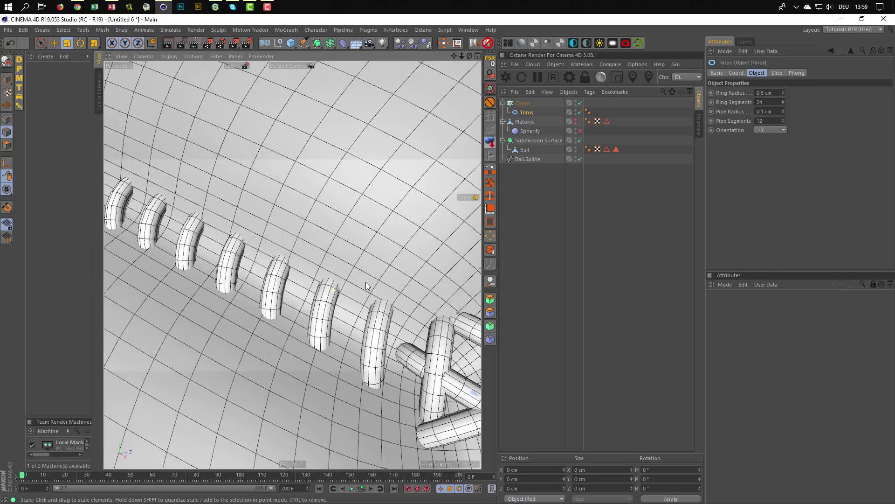
scroll(363, 285, "down", 8)
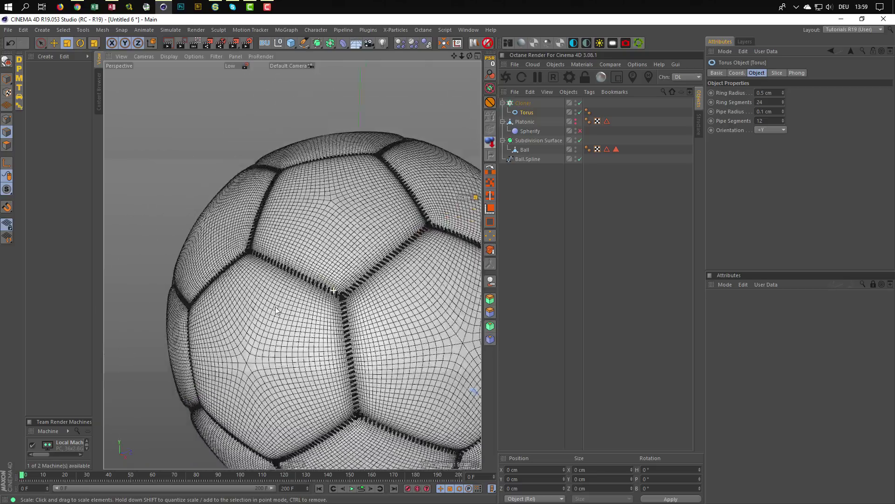
scroll(243, 257, "down", 3)
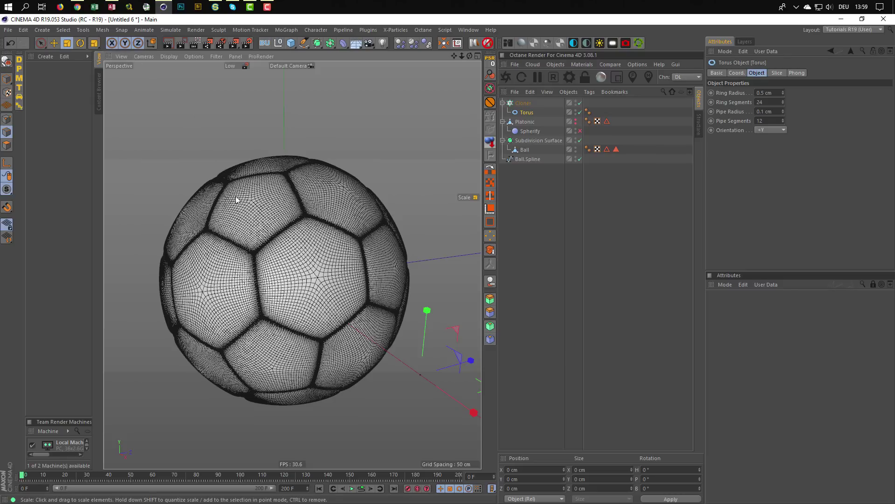
Examine the air valve on the reference ball in the goal.c4d project and return to the Untitled 6 project
key("v")
mouse_move(270, 228)
left_click(260, 249)
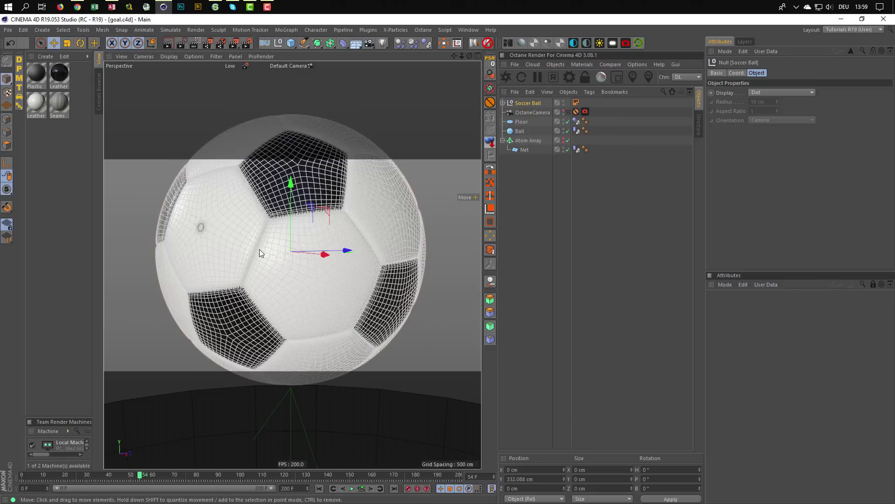
right_click_drag(192, 221, 224, 247, "alt")
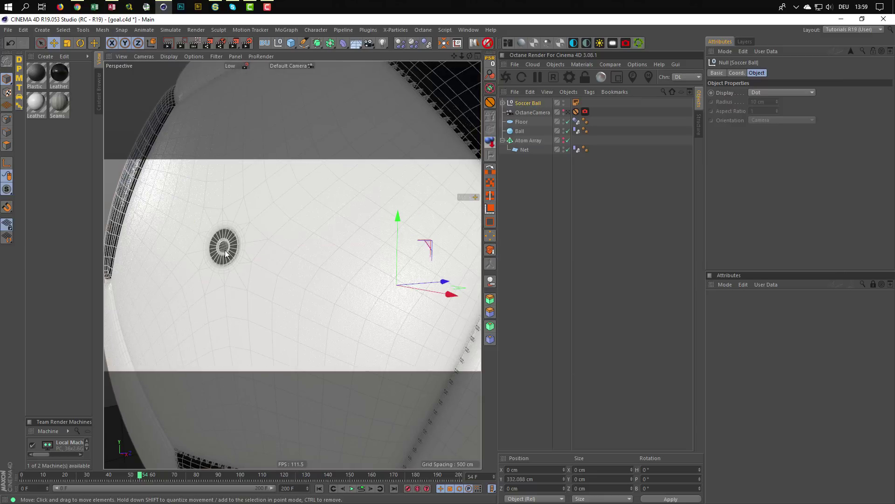
key("v")
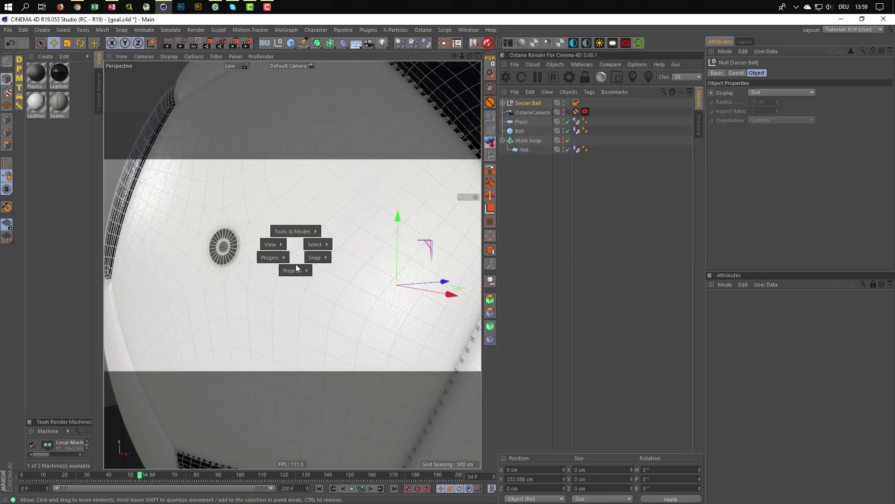
left_click(297, 282)
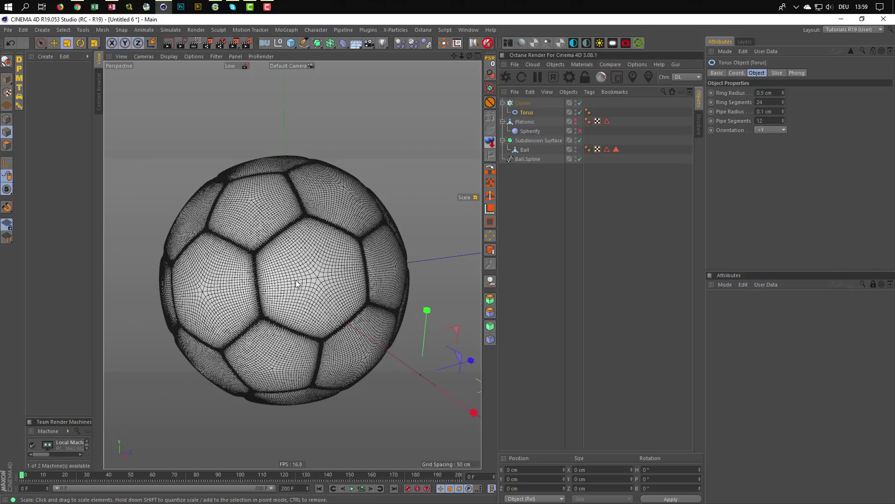
Turn off the ball's Subdivision Surface and bring a hexagonal panel into close view
left_click(581, 141)
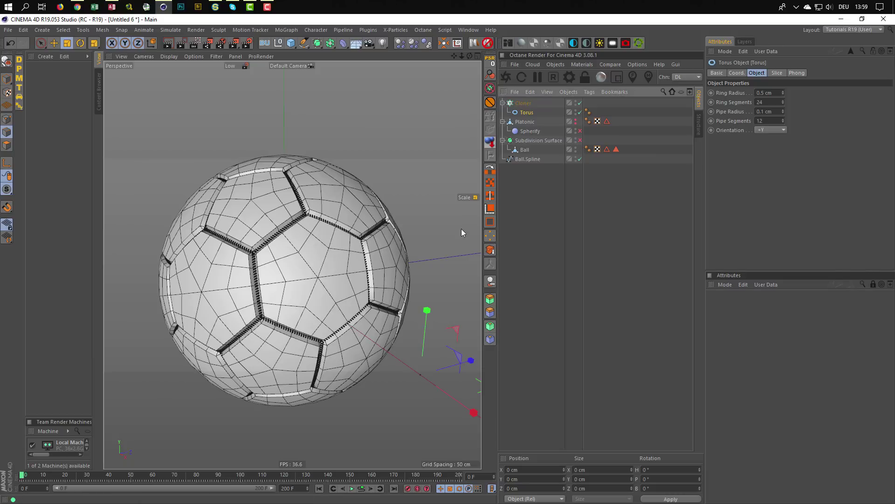
left_click_drag(342, 268, 389, 261, "alt")
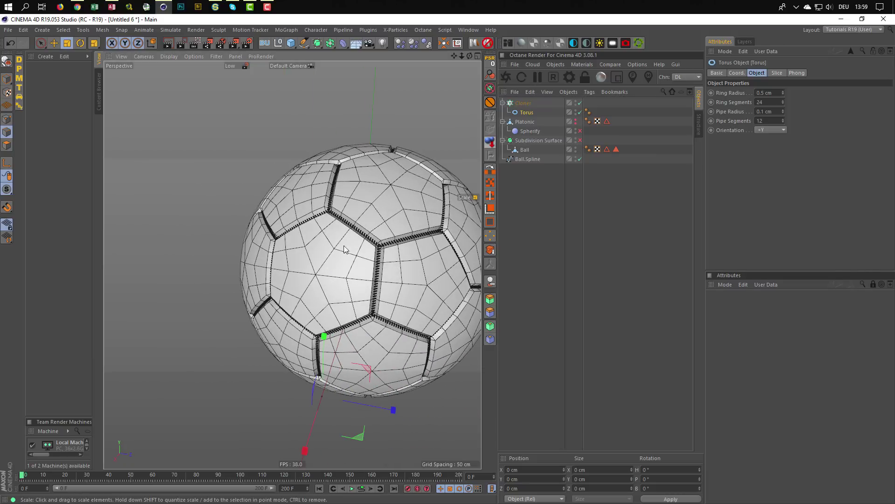
middle_click_drag(344, 248, 292, 241, "alt")
scroll(280, 252, "up", 10)
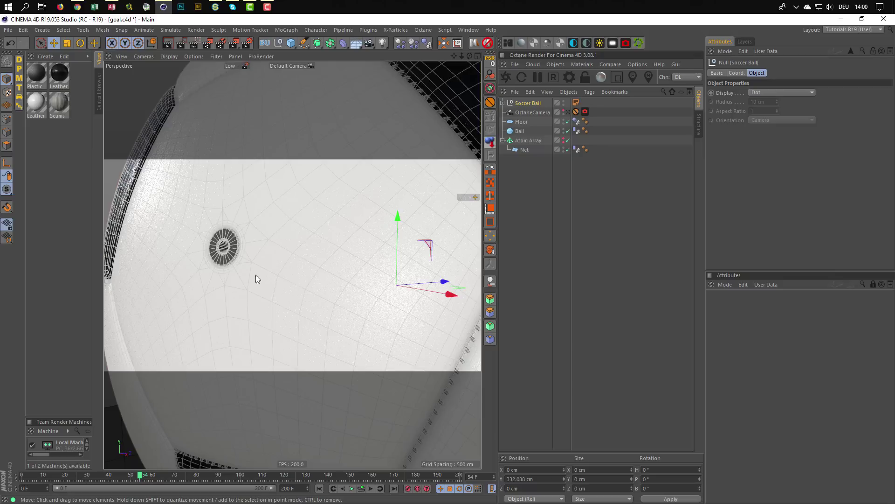
Check where the valve sits on its white panel in goal.c4d and return to the Untitled 6 project
scroll(255, 275, "down", 5)
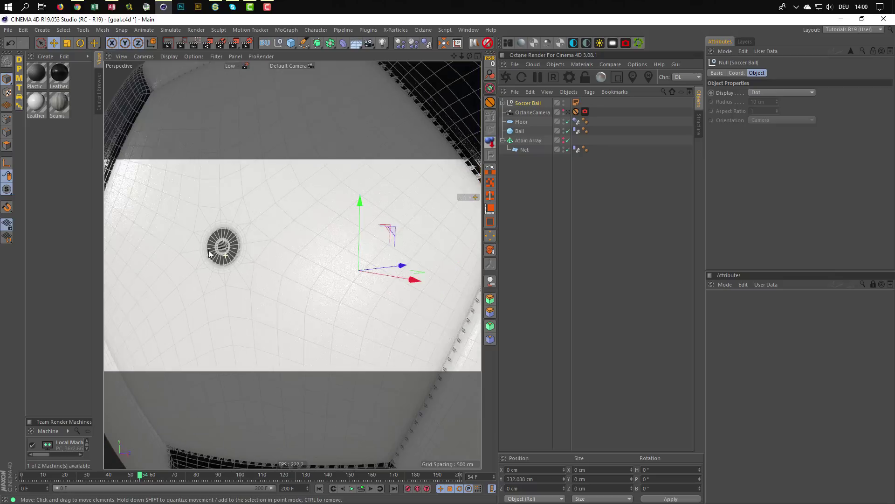
key("v")
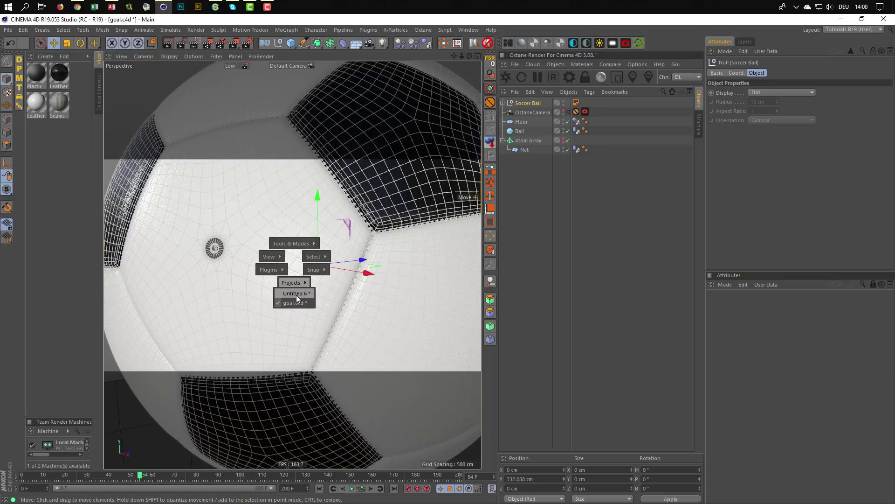
left_click(295, 294)
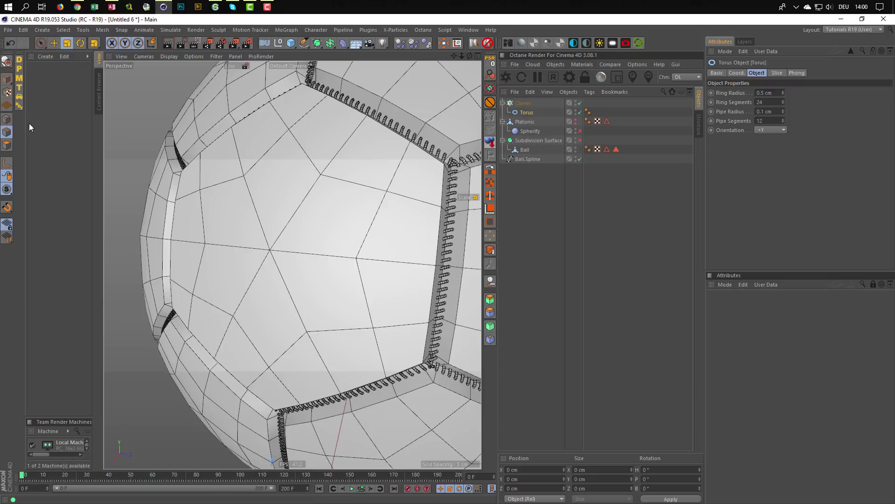
Select the centre point of the hexagonal panel on the Ball mesh
left_click(7, 119)
left_click(519, 149)
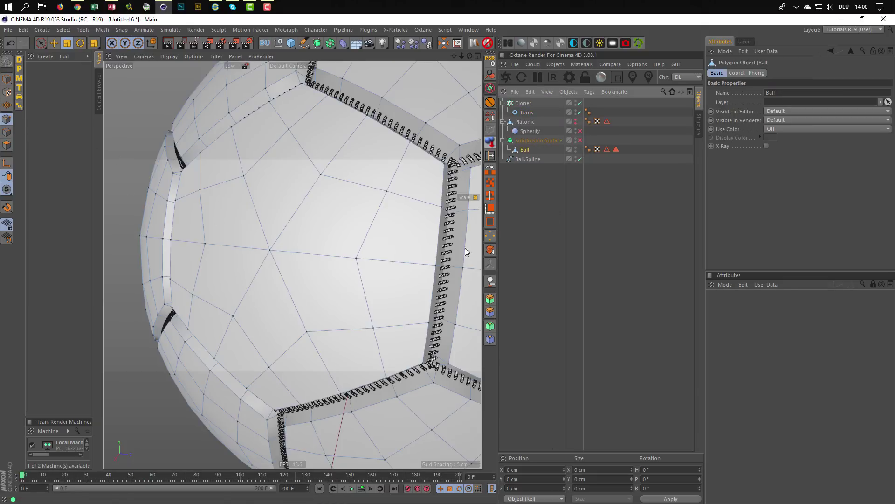
key("space")
left_click(270, 250)
left_click_drag(298, 294, 289, 275, "alt")
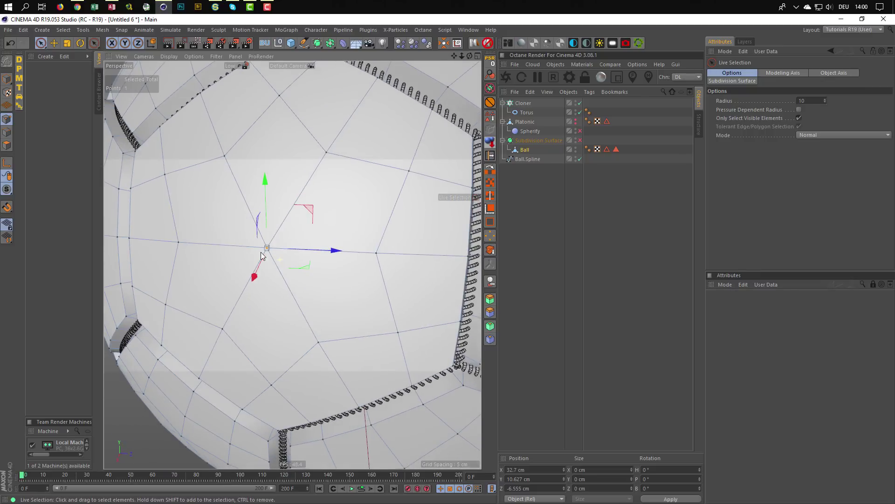
Try beveling the panel's centre point with a 3 cm offset, one subdivision and a depth of -100%
key("m")
key("s")
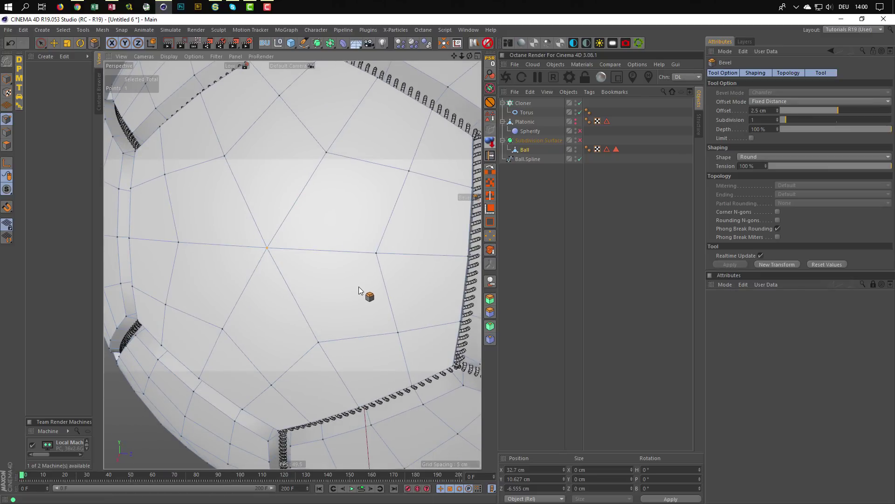
left_click_drag(359, 287, 346, 293)
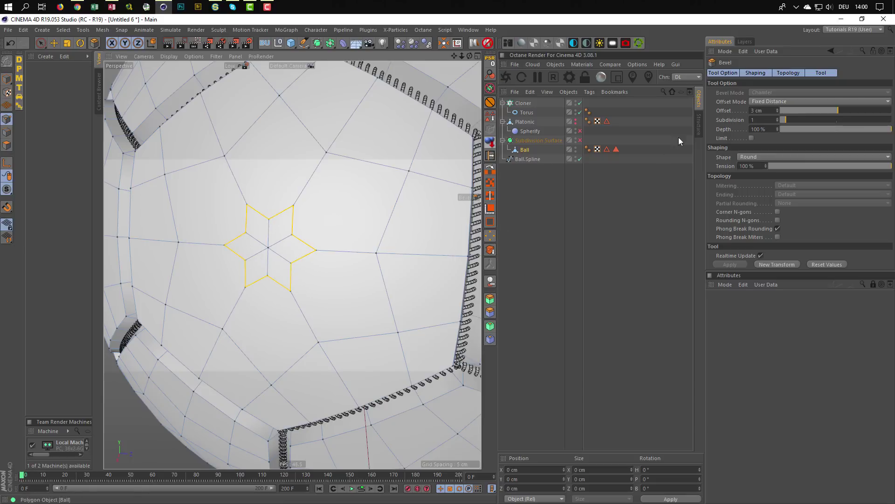
left_click(778, 122)
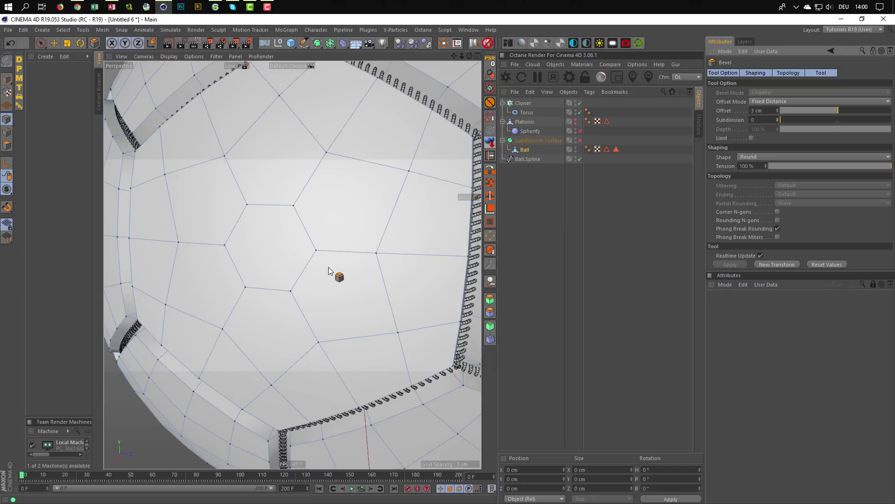
left_click(778, 118)
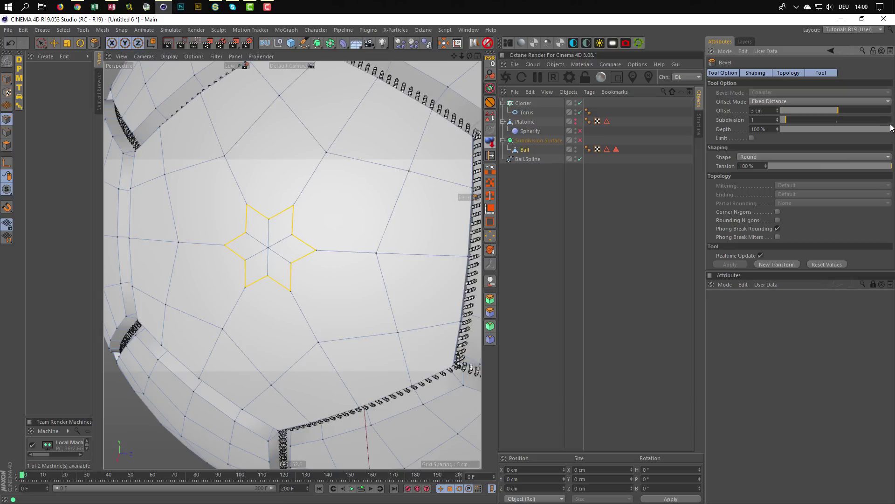
left_click_drag(891, 127, 756, 129)
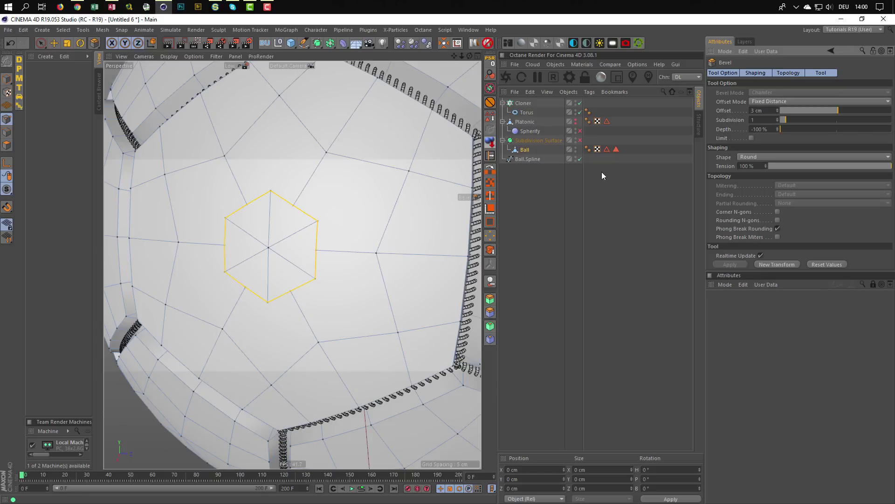
Preview the bevelled hexagon with the Subdivision Surface briefly enabled, restore the depth to 100% and undo the bevel
left_click(579, 141)
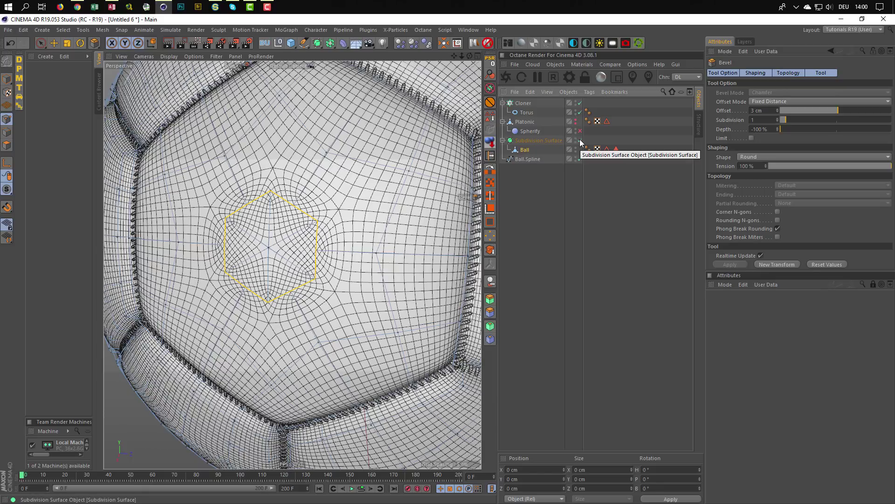
left_click(581, 140)
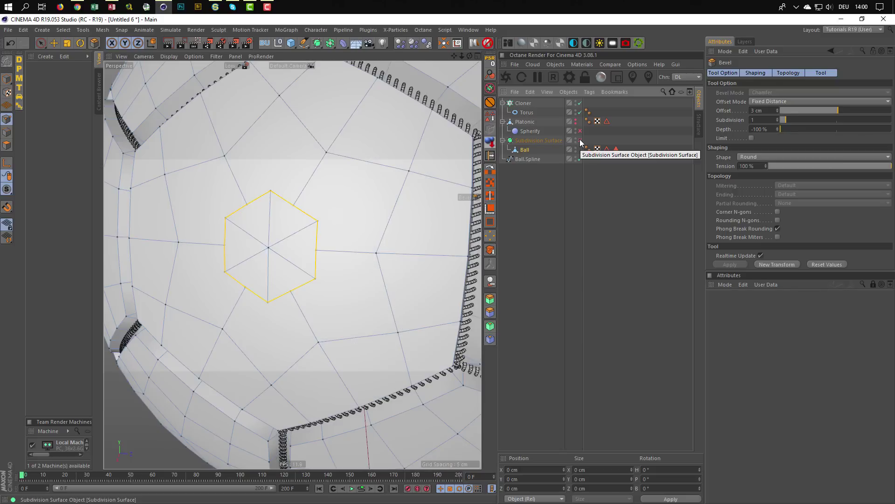
left_click_drag(793, 129, 891, 130)
key("ctrl+z")
key("ctrl+z")
key("ctrl+z")
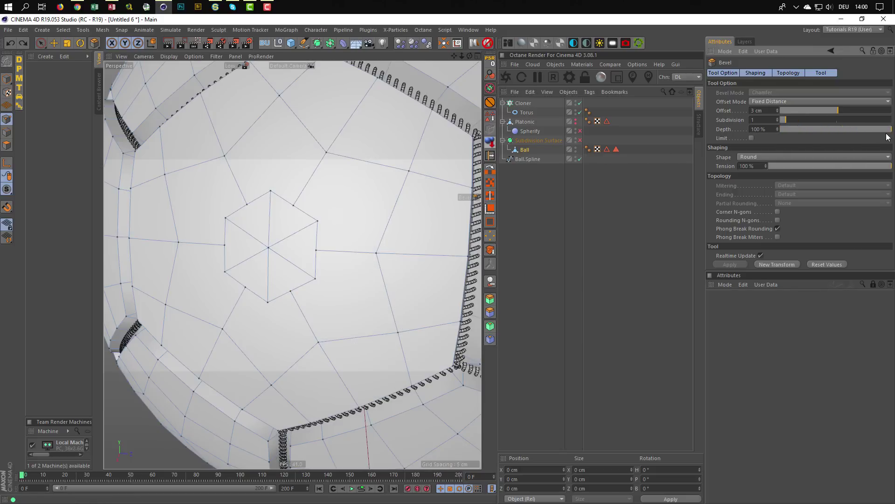
key("ctrl+z")
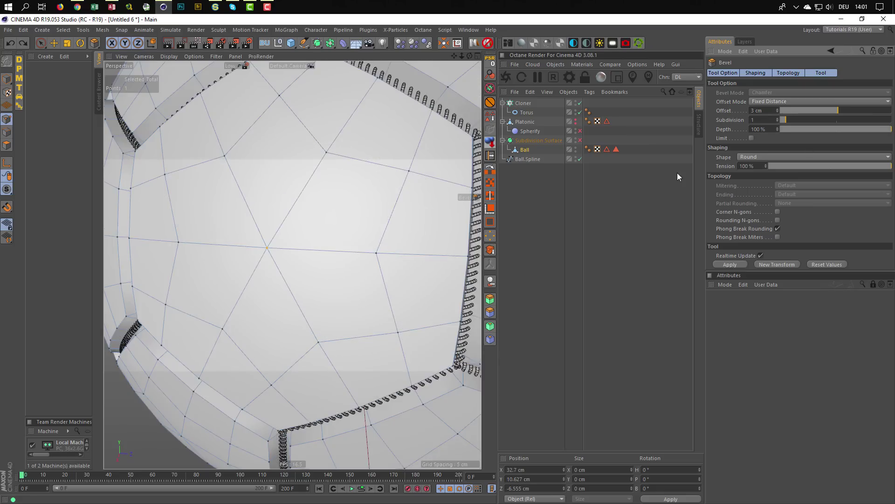
Bevel the panel's centre point with a 3.8 cm offset, one subdivision and -27% tension to form a near-circular ring
key("m")
key("s")
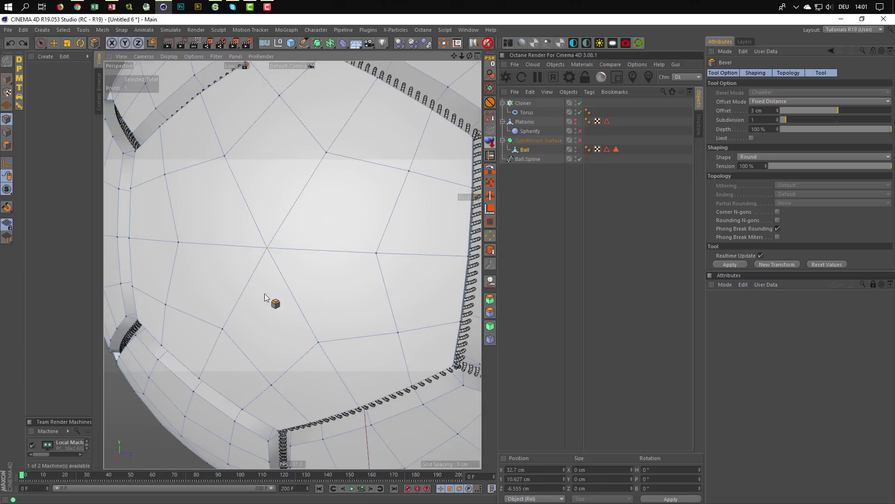
left_click_drag(265, 293, 317, 292)
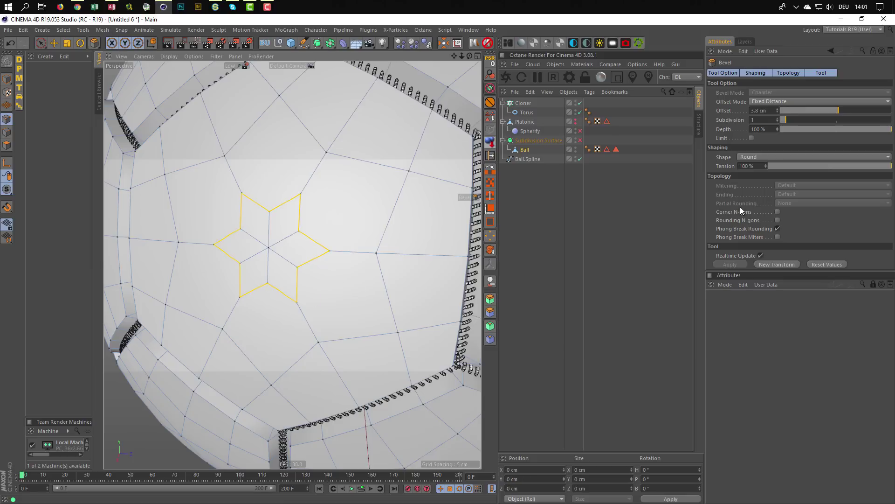
left_click_drag(879, 169, 813, 167)
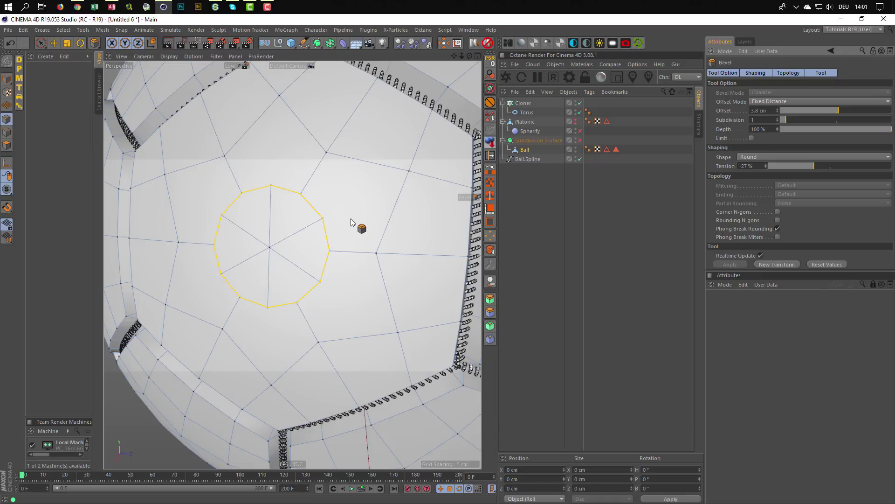
Connect each of the six unattached ring points to the nearest facing outer point of the panel with Connect Points/Edges
left_click(7, 119)
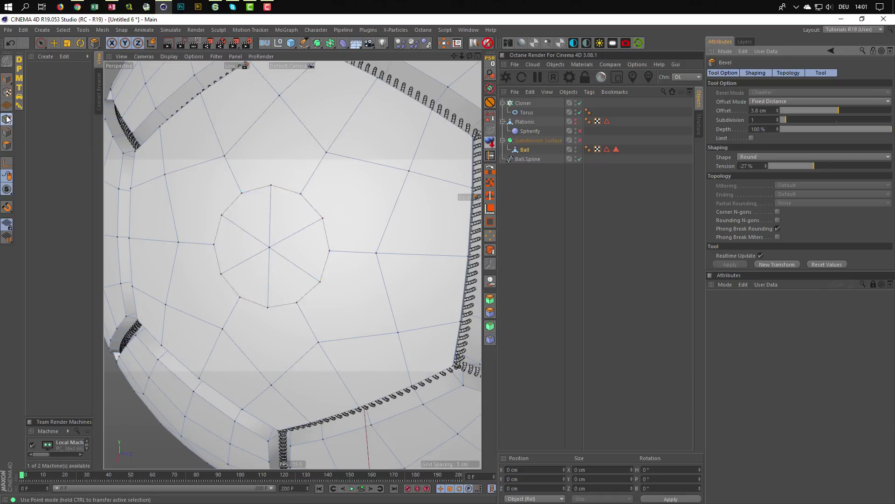
key("space")
left_click(278, 96)
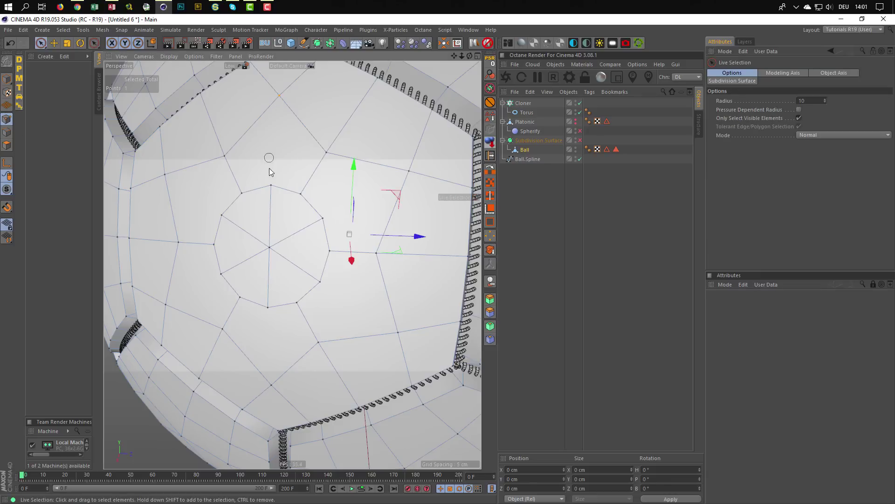
left_click(272, 194, "shift")
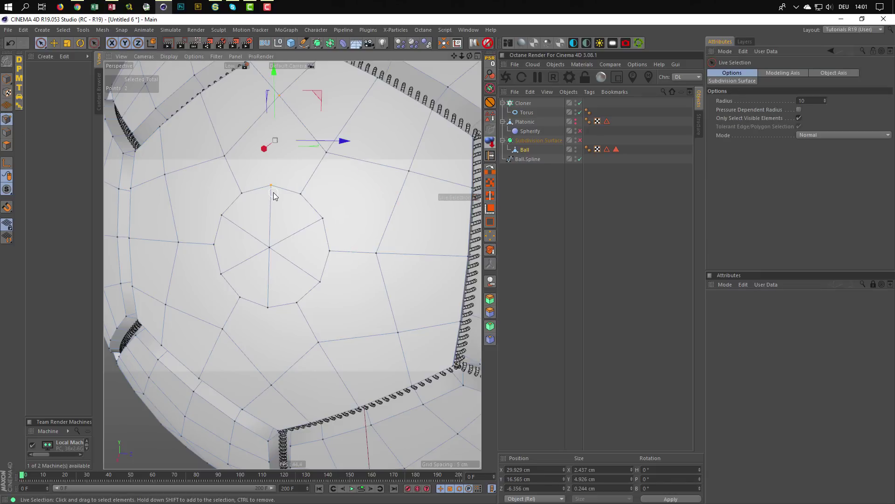
key("m")
key("m")
left_click(410, 171)
left_click(323, 218, "shift")
left_click(398, 332)
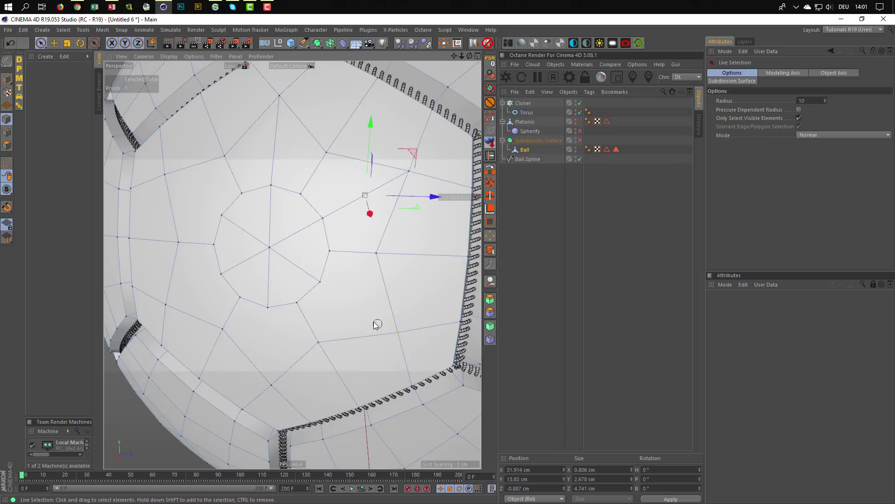
left_click(320, 282, "shift")
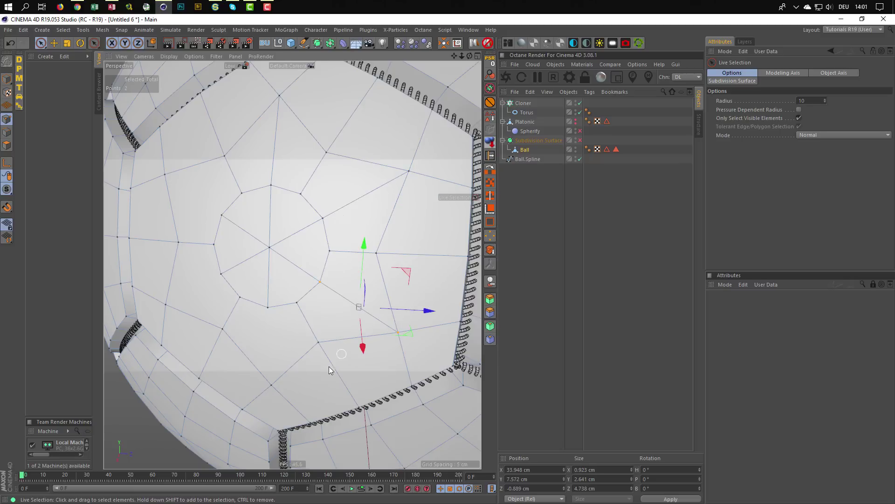
left_click(268, 306)
left_click(271, 384, "shift")
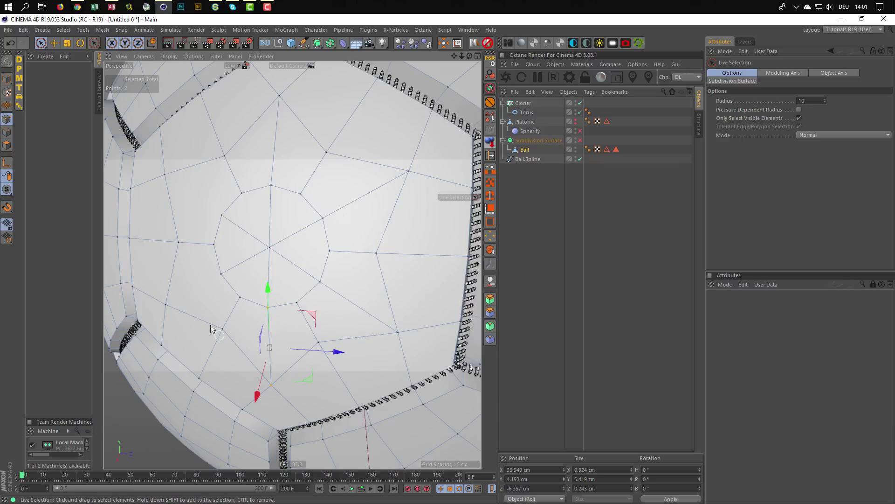
left_click(166, 304)
left_click(220, 274, "shift")
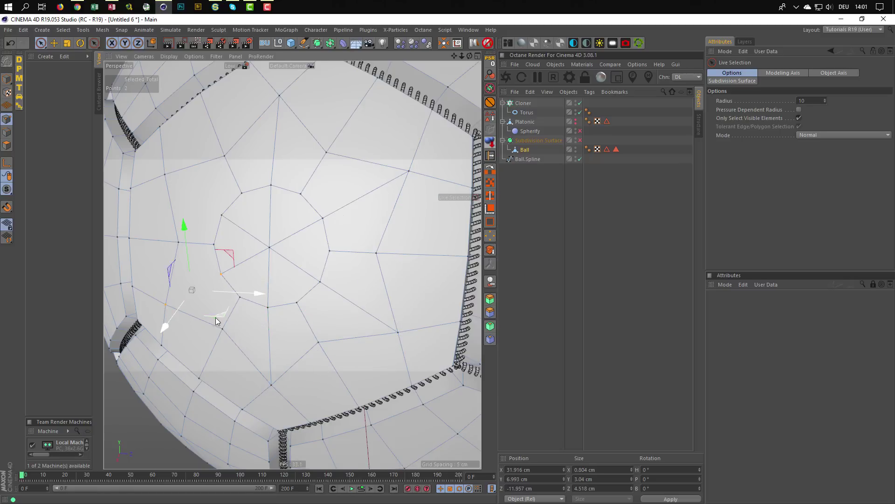
left_click(166, 174)
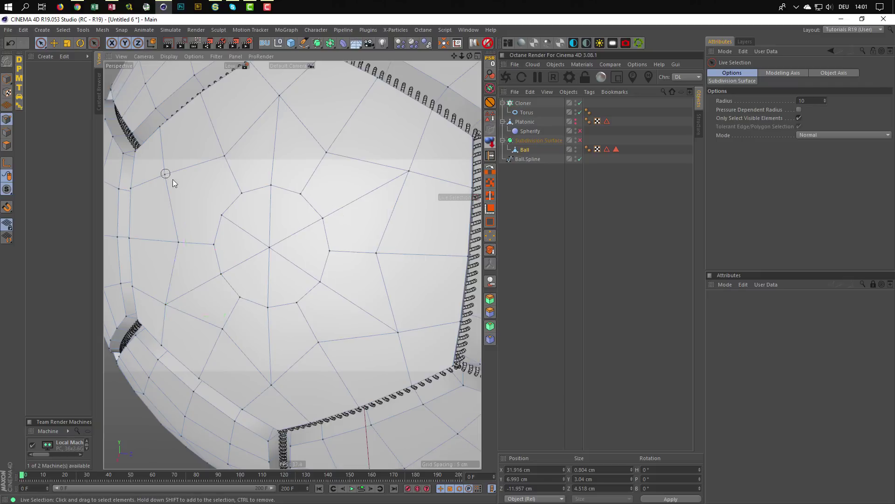
left_click(222, 215, "shift")
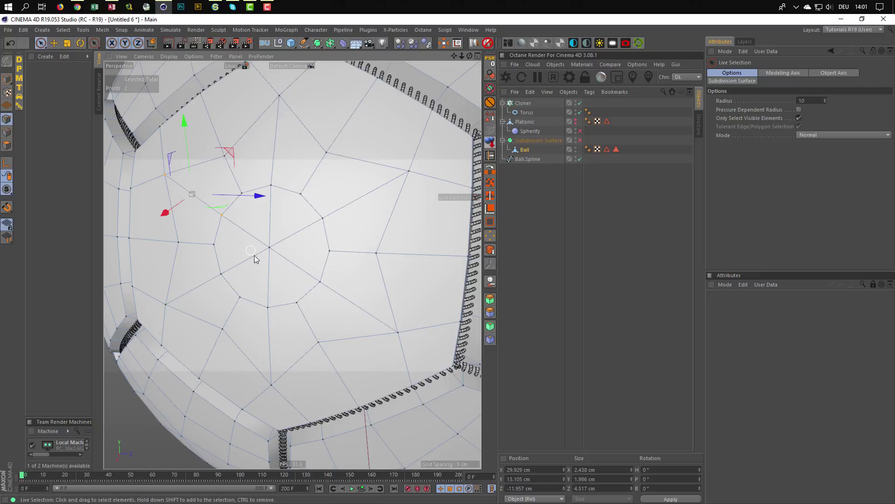
Select the six polygons inside the ring and inset them twice with Extrude Inner, by 0.27 cm and 0.28 cm
left_click(7, 145)
left_click(281, 249)
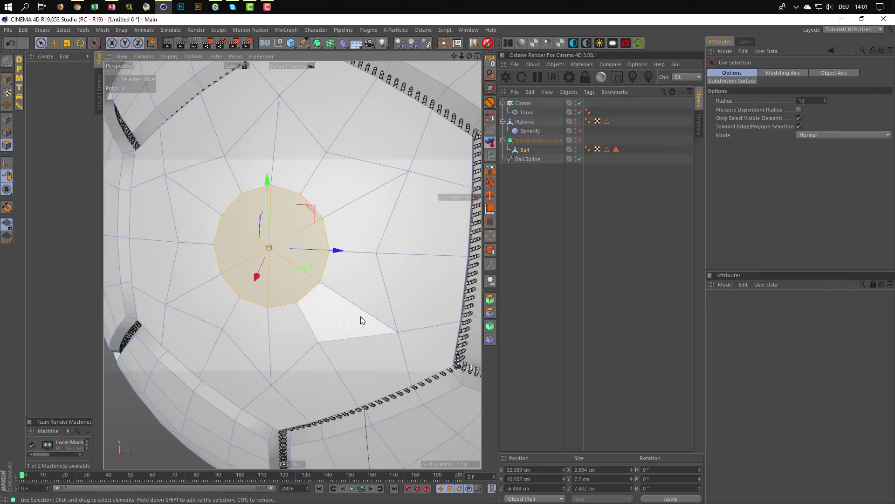
key("i")
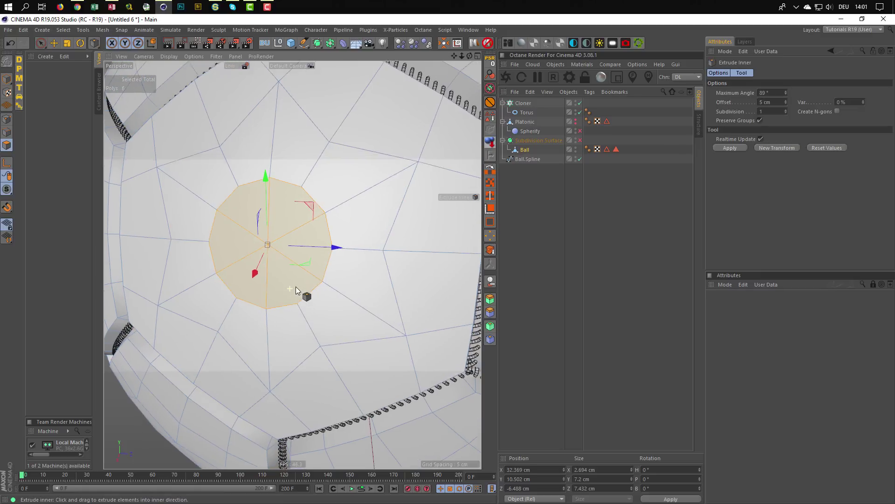
scroll(295, 286, "up", 2)
left_click_drag(359, 318, 364, 318)
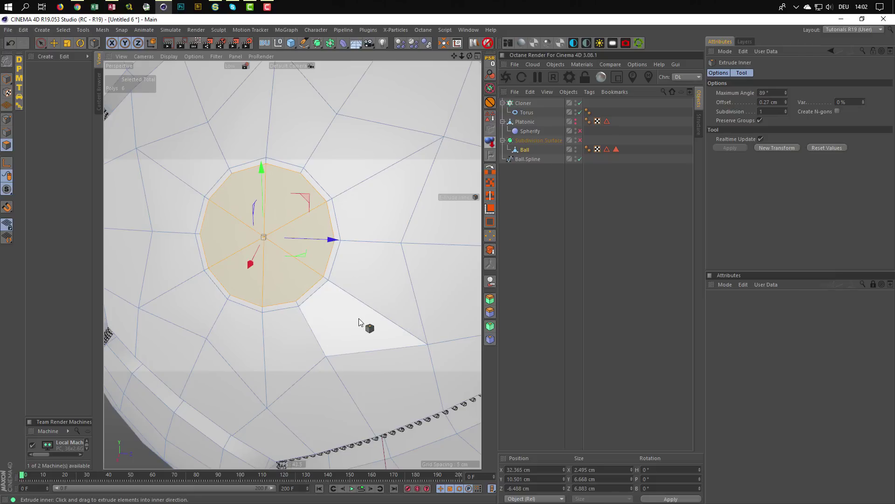
left_click_drag(359, 321, 358, 321)
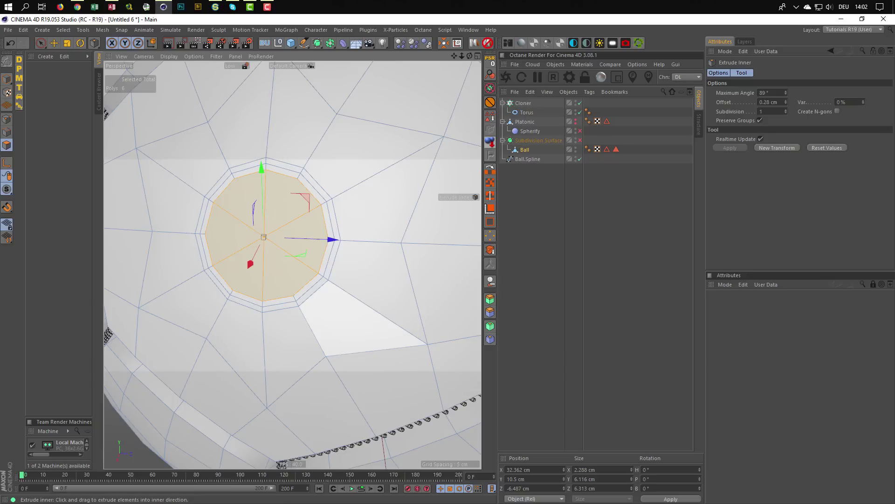
Extrude the selected disc into the ball in three passes, the first by -0.46 cm and the last by -0.34 cm
key("d")
left_click_drag(363, 323, 352, 326)
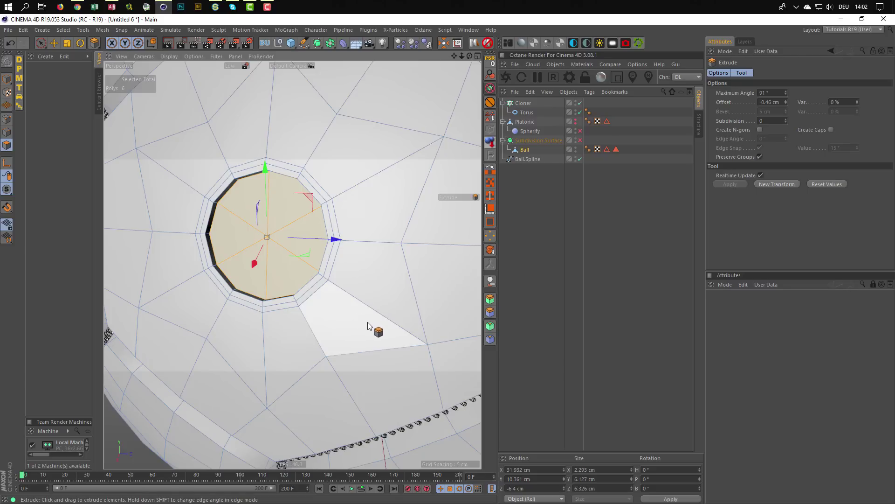
left_click_drag(375, 324, 278, 326)
left_click_drag(394, 340, 466, 340)
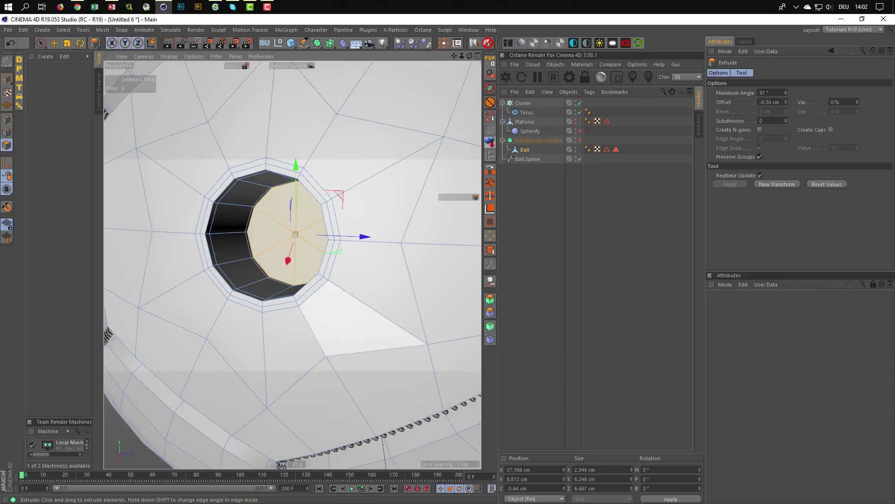
Inset the floor of the valve hole twice, by 0.14 cm and 0.07 cm
key("i")
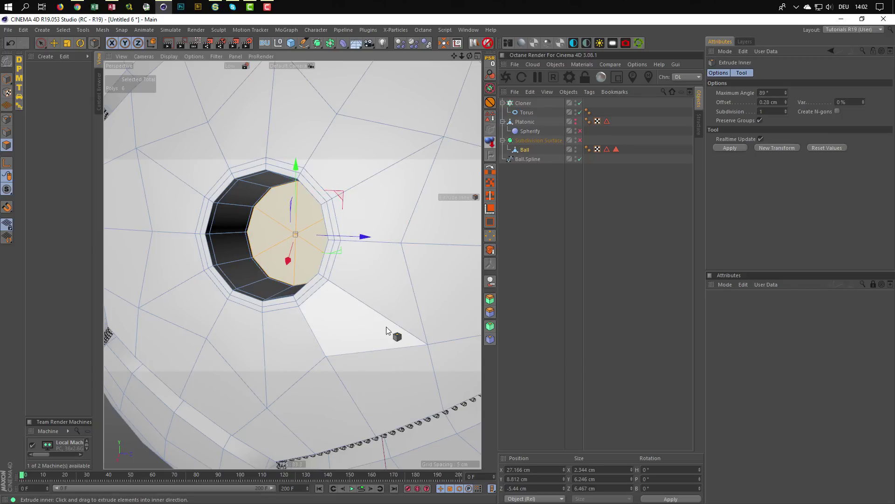
left_click_drag(386, 330, 371, 330)
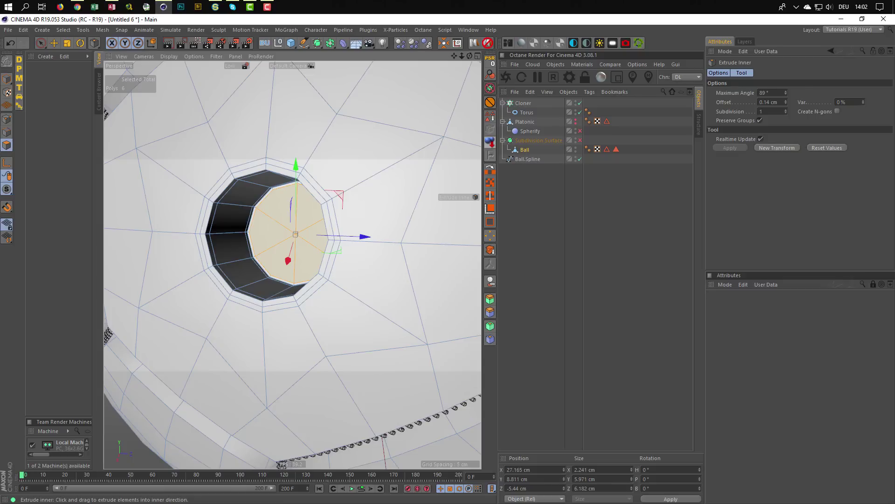
left_click_drag(372, 330, 422, 333)
Extrude the inset floor back outward by 5.31 cm and again by 0.23 cm to form the valve plug
key("d")
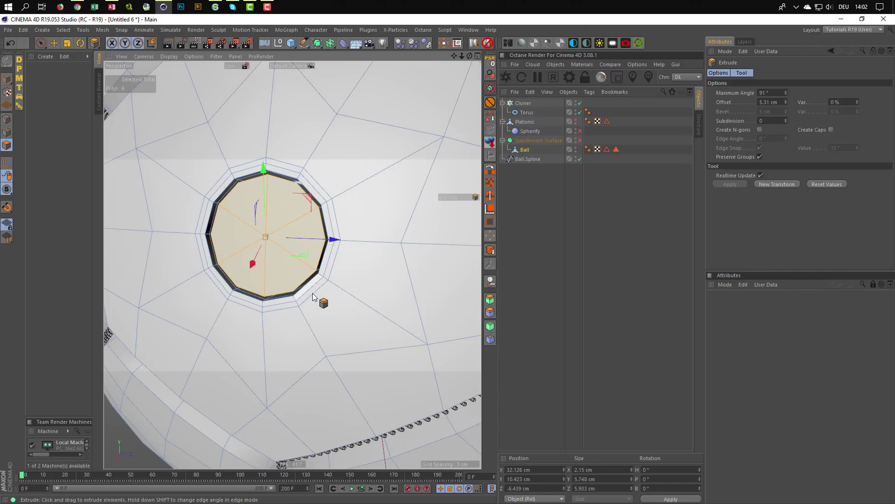
left_click_drag(313, 296, 337, 278, "alt")
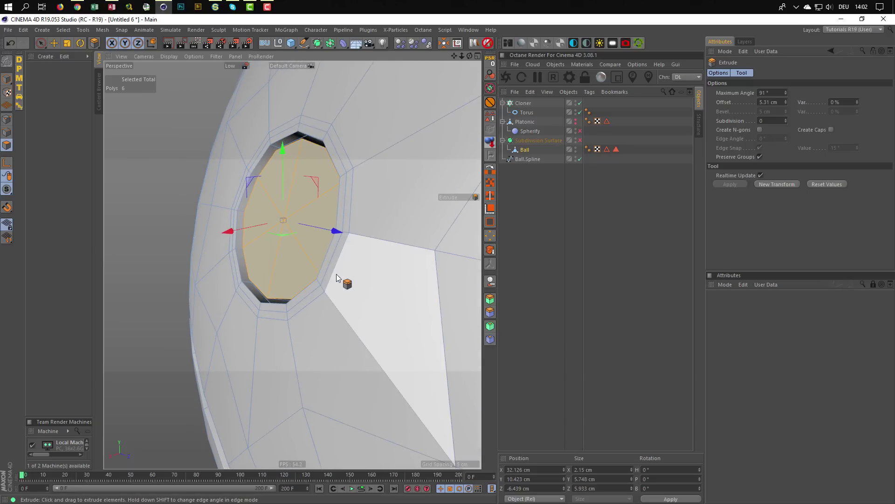
left_click_drag(364, 310, 366, 309)
mouse_move(306, 269)
left_mouse_down("alt")
mouse_move(347, 280)
mouse_move(201, 256)
mouse_move(282, 266)
left_mouse_up("alt")
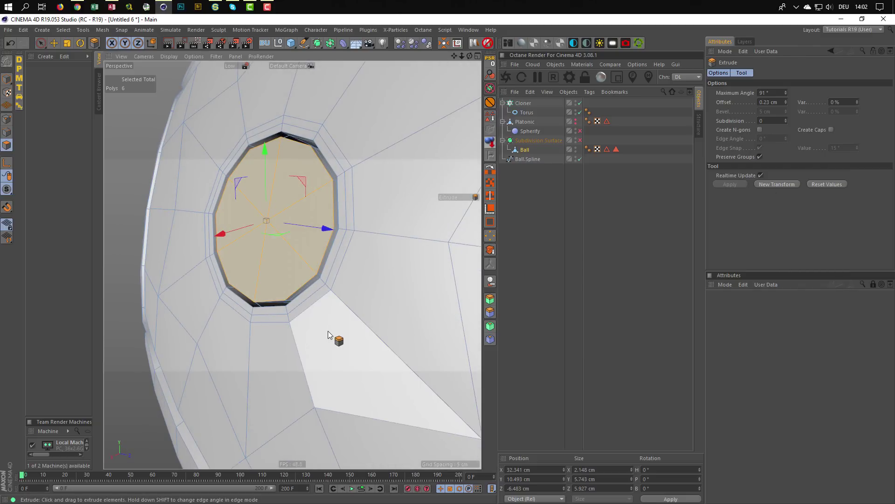
Inset the valve plug's face and extrude its centre inward by -1.95 cm and again by -0.12 cm to form the needle hole
key("i")
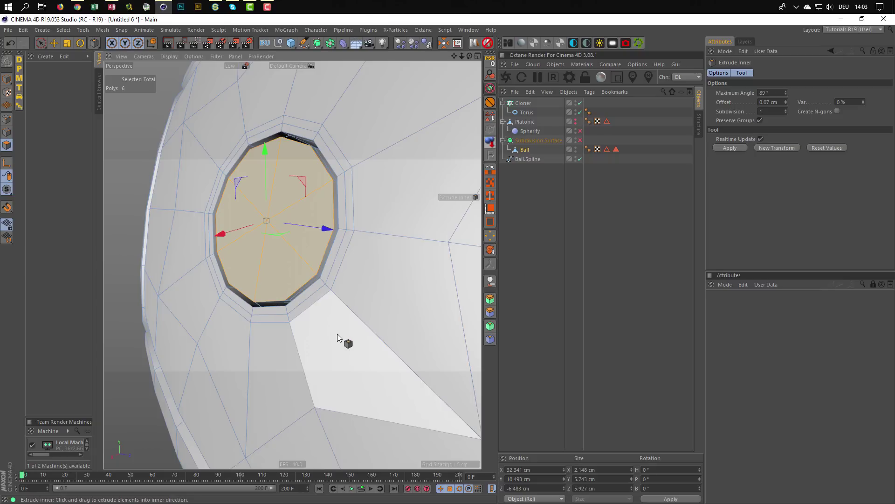
left_click_drag(338, 334, 422, 345)
left_click_drag(349, 335, 305, 332)
key("d")
left_click_drag(344, 266, 314, 260, "alt")
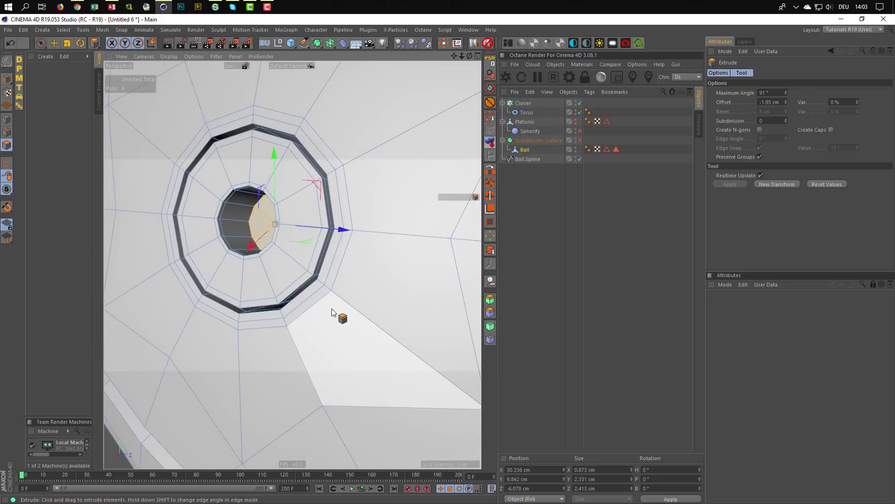
left_click_drag(332, 308, 329, 308)
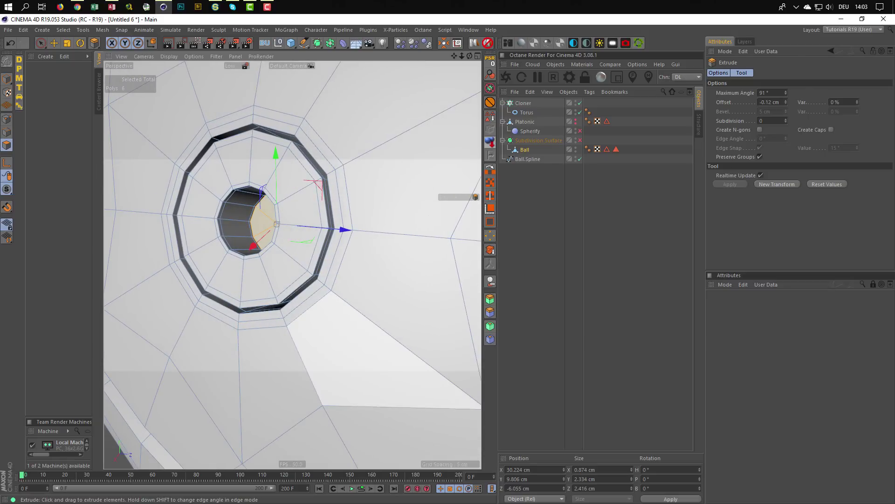
Inset the floor of the needle hole twice with Extrude Inner, by 0.14 cm and 0.59 cm
key("i")
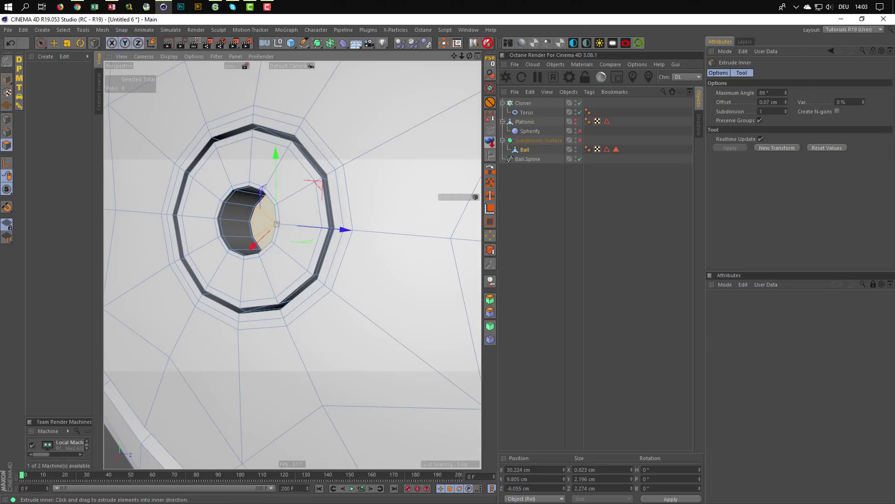
left_click_drag(295, 270, 249, 265, "alt")
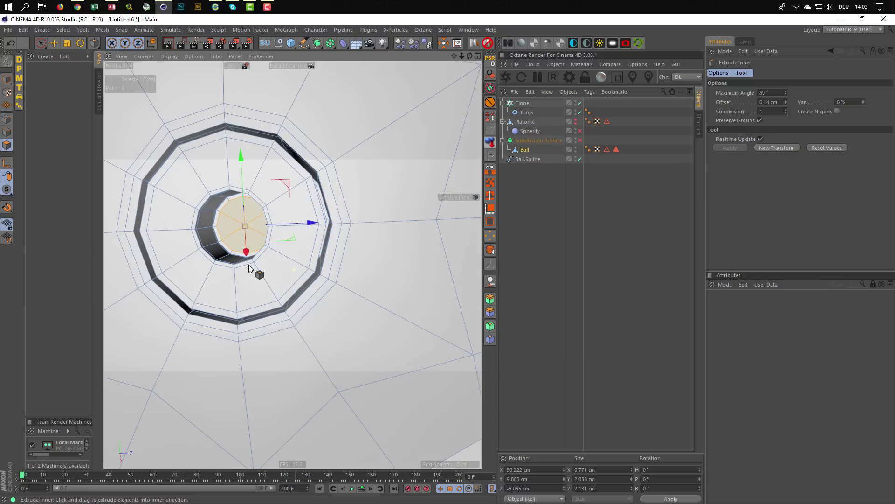
left_click_drag(369, 320, 392, 320)
right_click_drag(269, 237, 255, 256, "alt")
left_click_drag(278, 263, 301, 259, "alt")
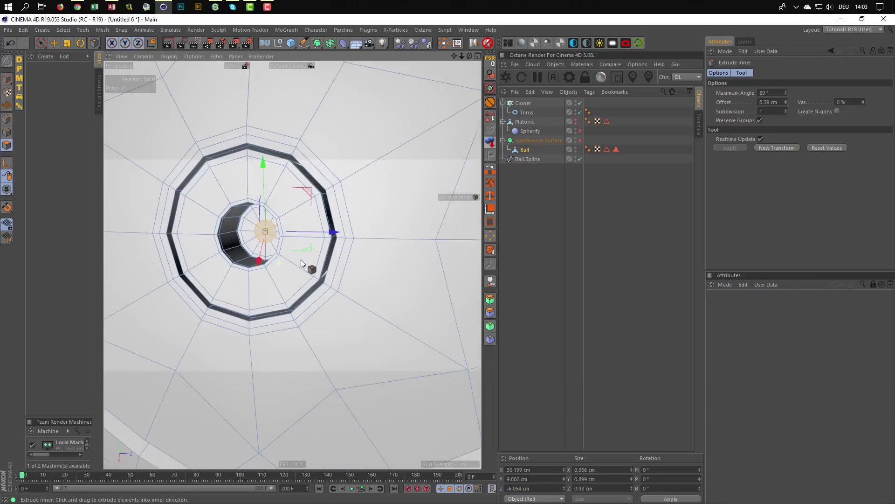
right_click_drag(301, 259, 280, 281, "alt")
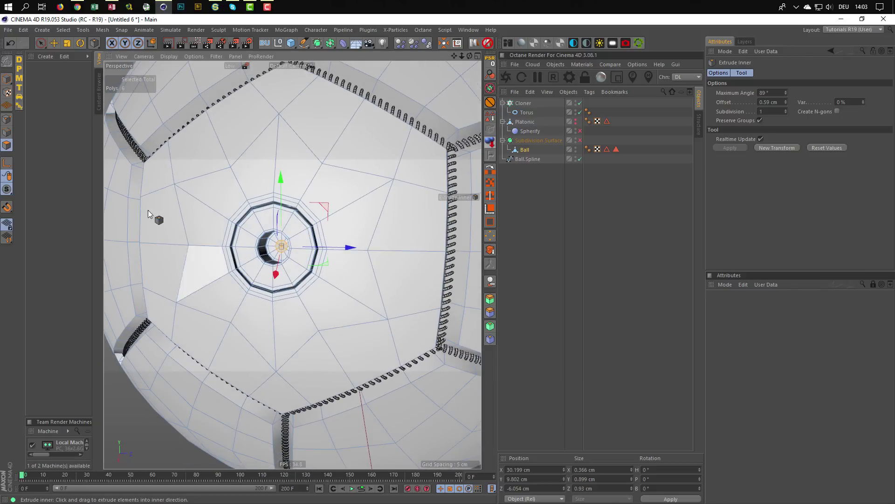
Return to Model mode, enable the Subdivision Surface on the ball and inspect the smoothed valve panel with nothing selected
left_click(6, 78)
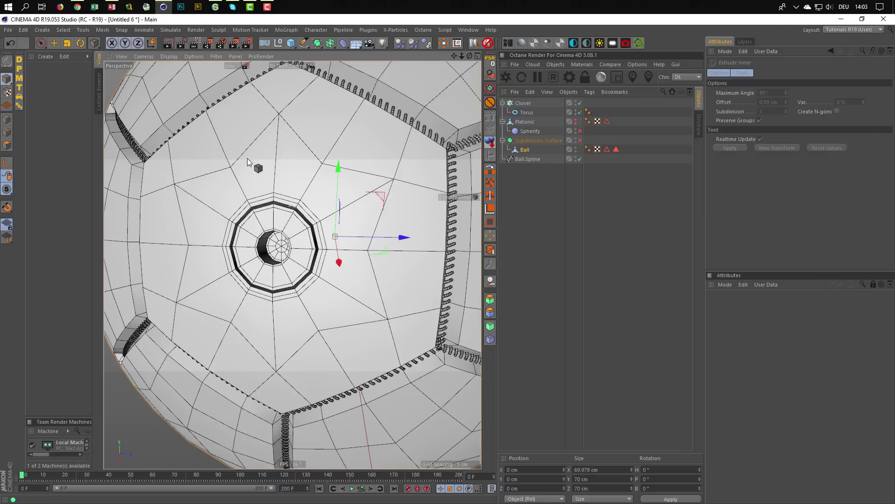
left_click(581, 140)
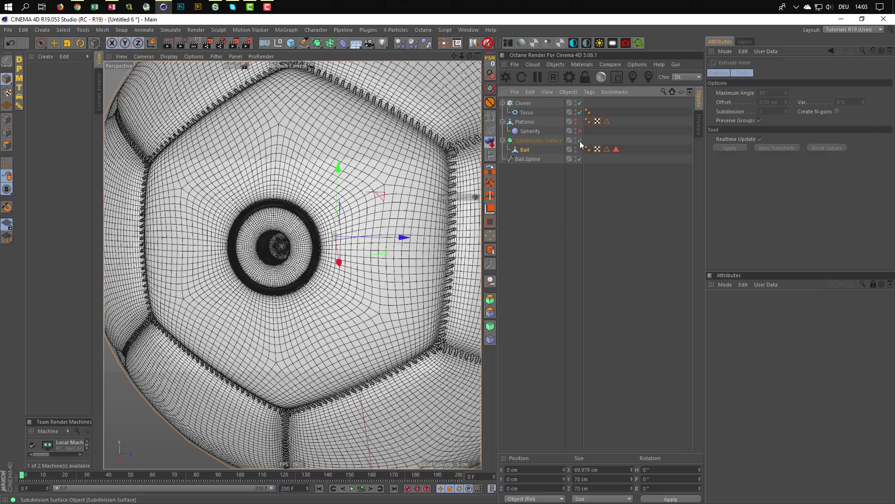
left_click_drag(344, 260, 366, 261, "alt")
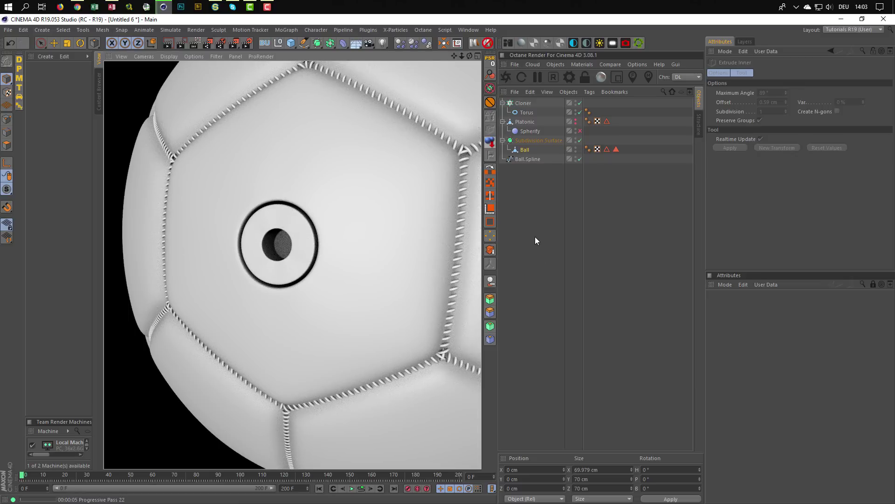
scroll(287, 234, "down", 5)
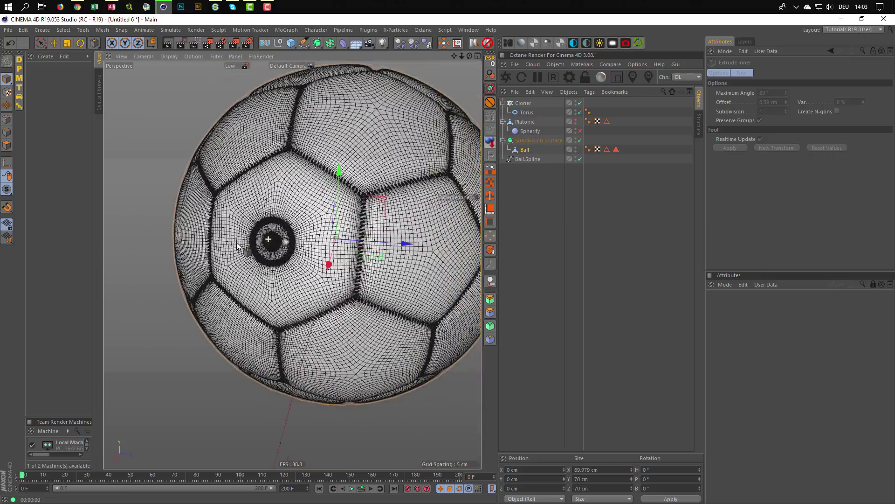
left_click(576, 239)
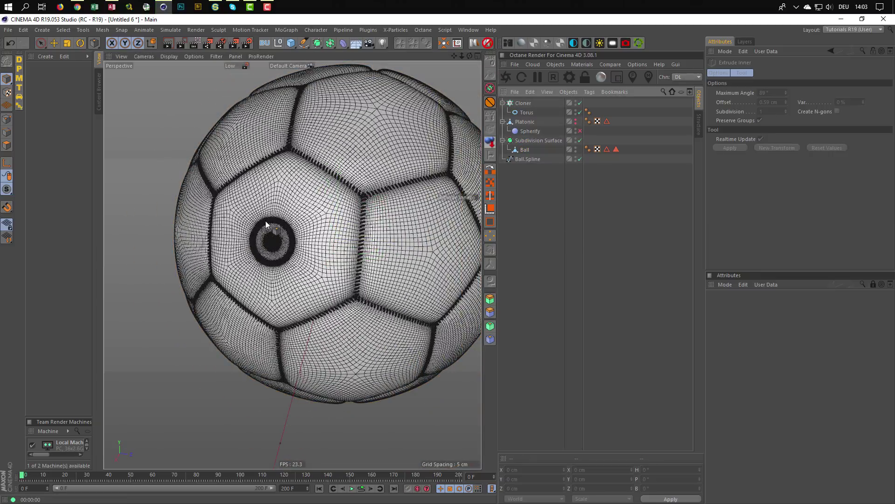
scroll(280, 227, "up", 5)
scroll(340, 230, "up", 2)
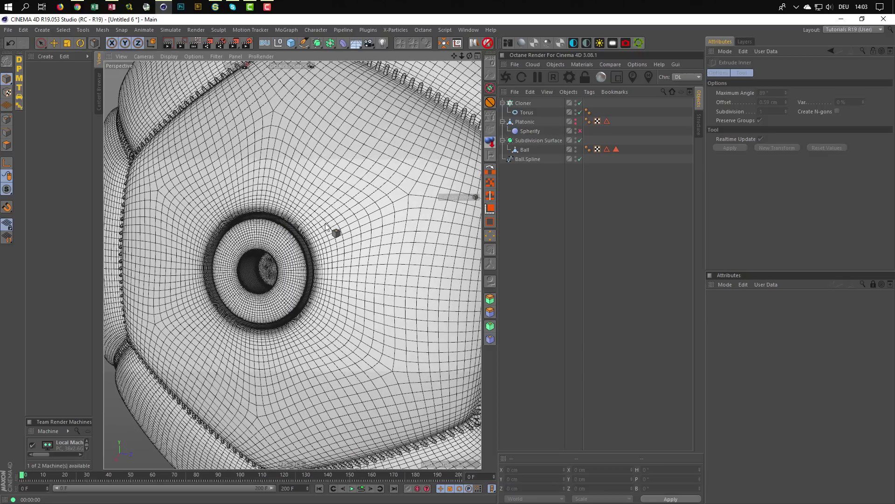
left_click(7, 80)
scroll(362, 225, "down", 8)
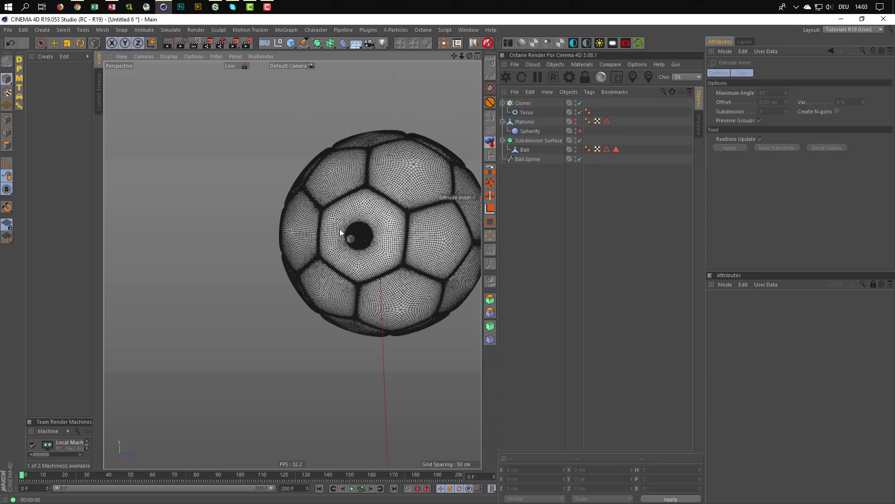
left_click_drag(279, 249, 317, 246, "alt")
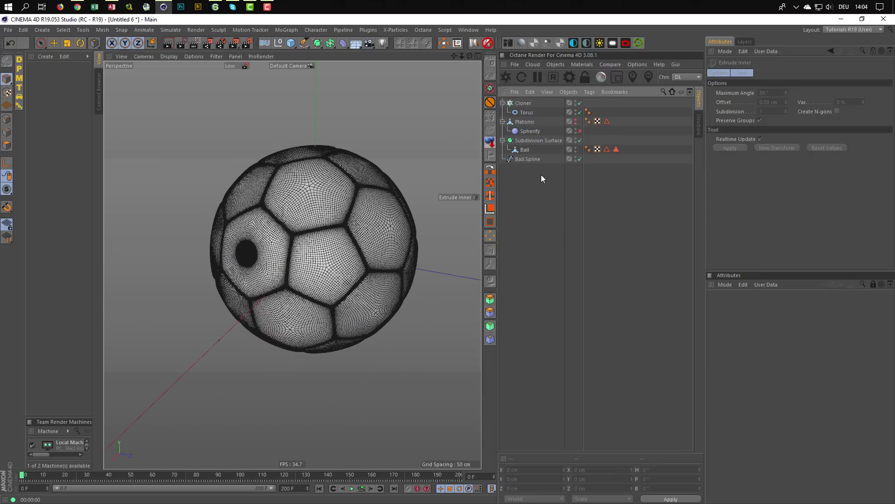
Rename the Subdivision Surface object as Soccer Ball
double_click(538, 140)
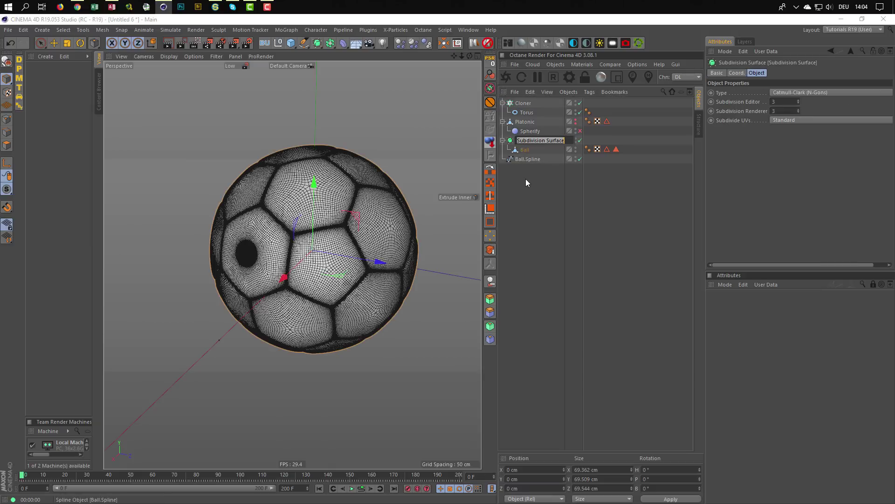
type("Ball")
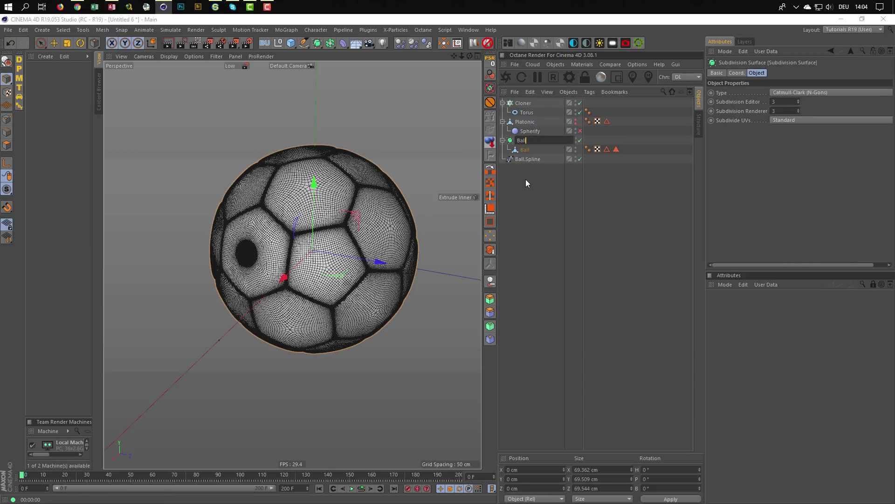
type("Soccer")
key("Return")
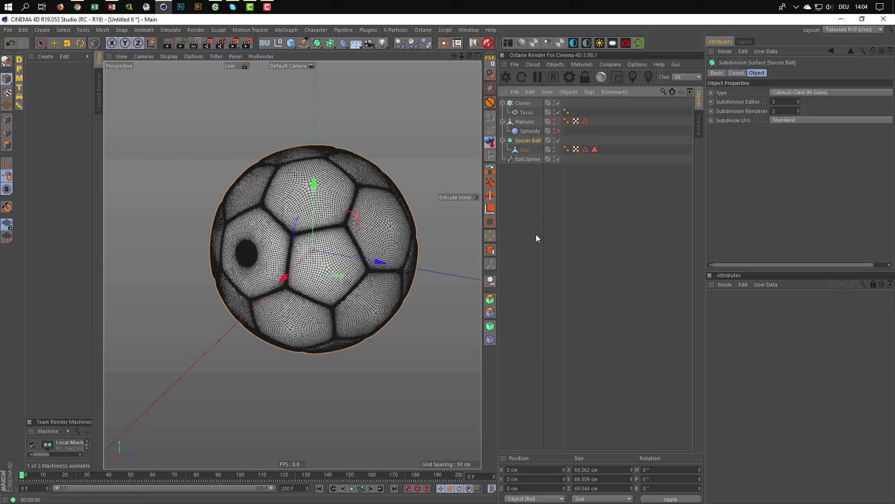
Switch to the goal.c4d project and delete its existing Soccer Ball null
key("v")
left_click(428, 255)
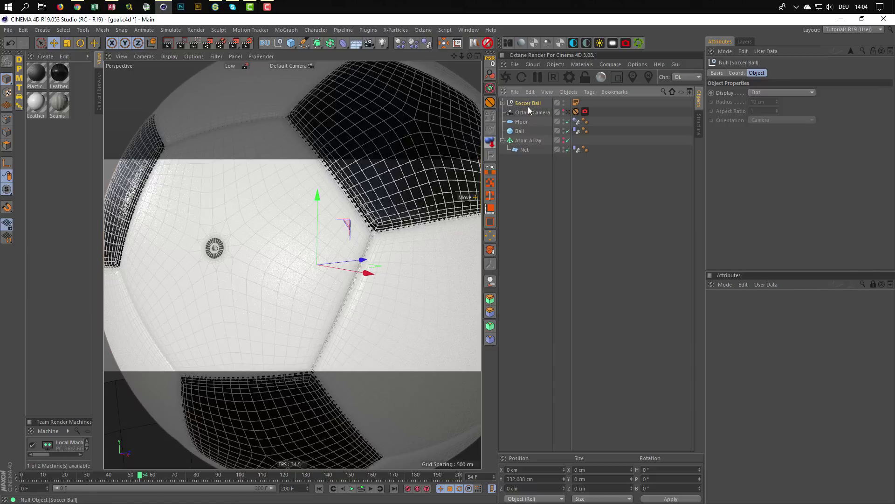
key("Delete")
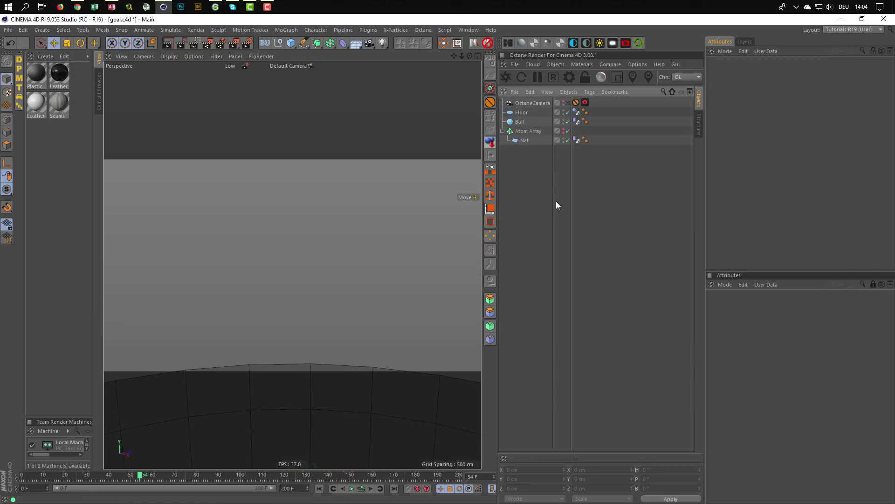
Paste the copied Soccer Ball into the goal scene
right_click_drag(212, 234, 201, 240, "alt")
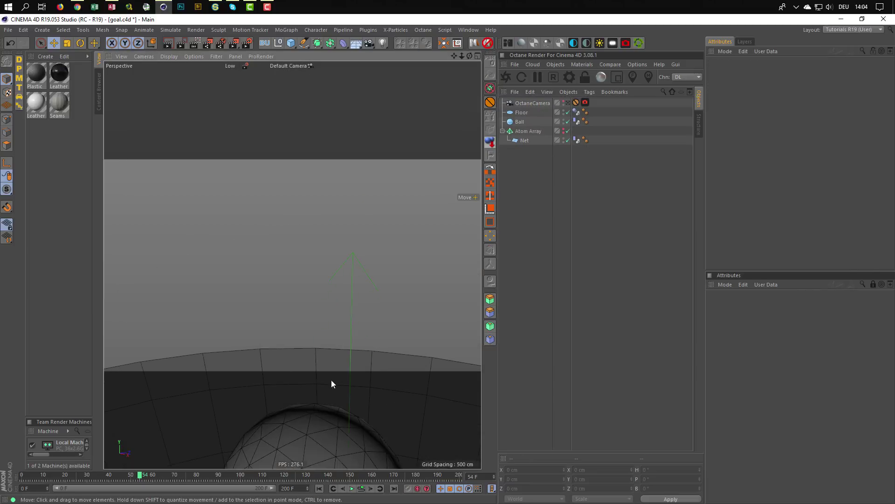
right_click_drag(333, 380, 244, 377, "alt")
middle_click_drag(329, 363, 306, 253, "alt")
mouse_move(306, 252)
right_mouse_down("alt")
mouse_move(346, 238)
mouse_move(315, 254)
right_mouse_up("alt")
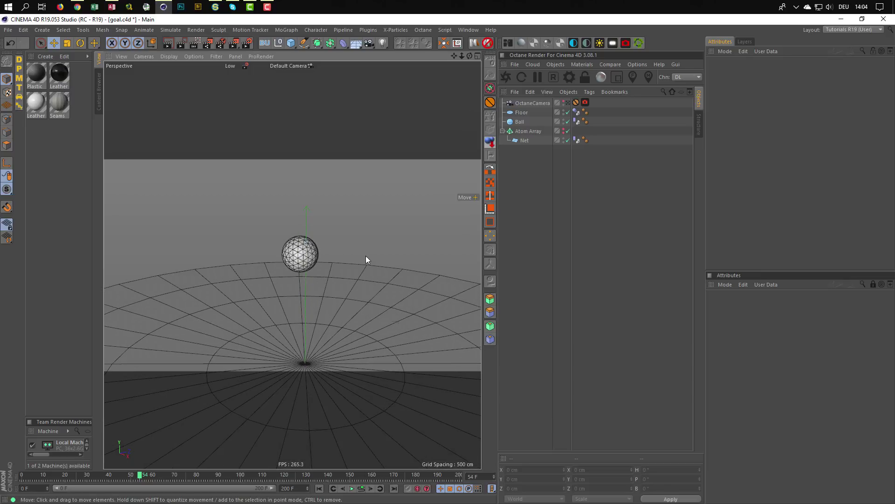
key("ctrl+v")
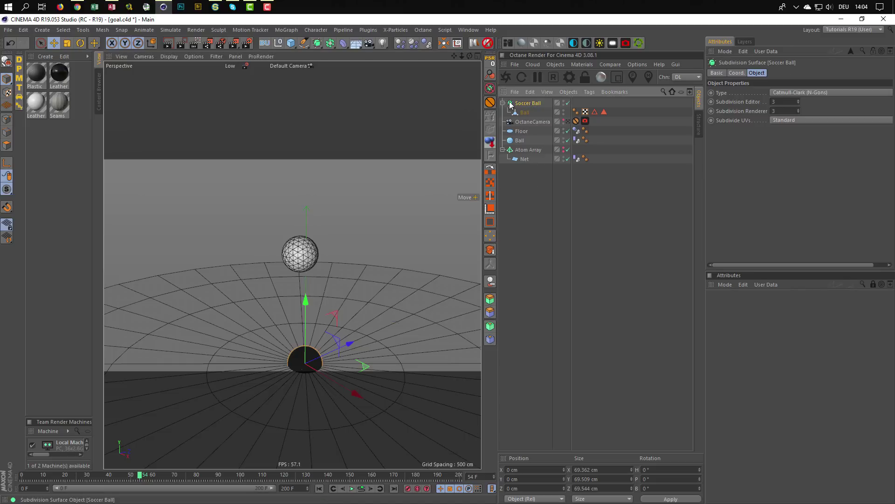
Set the X size of the Ball mesh inside Soccer Ball to 70 cm and reselect the Soccer Ball
left_click(524, 112)
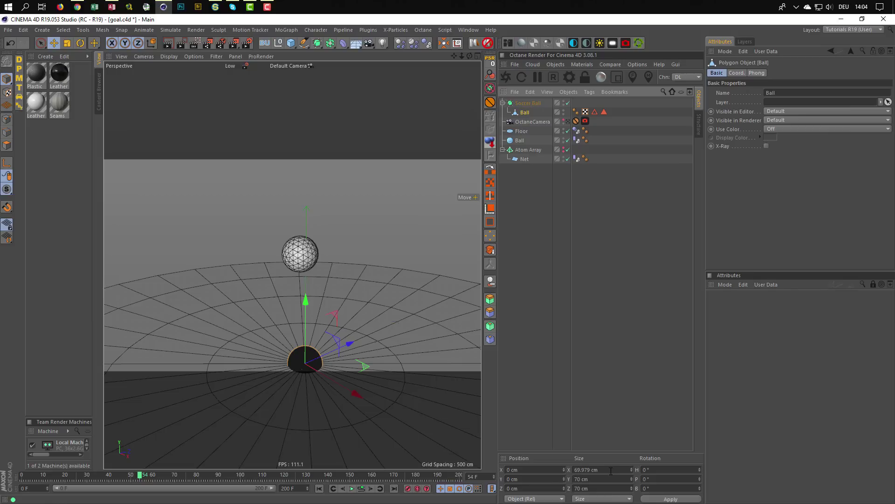
double_click(611, 469)
type("70")
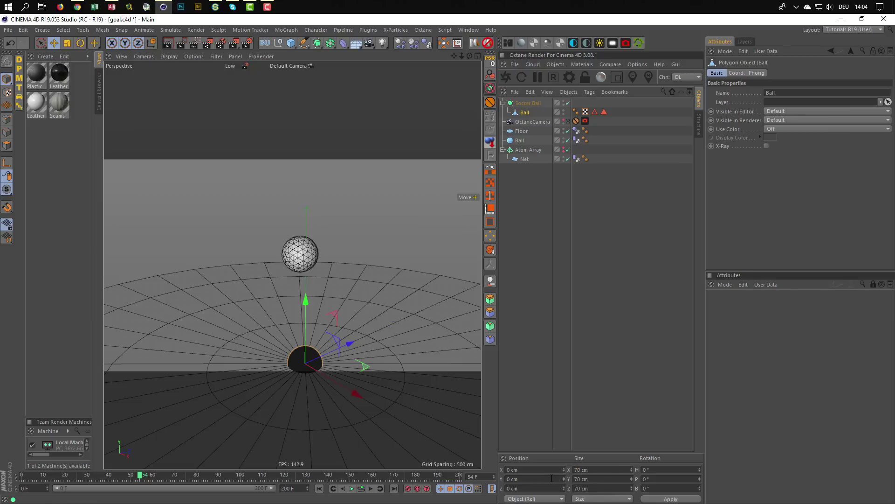
left_click(530, 103)
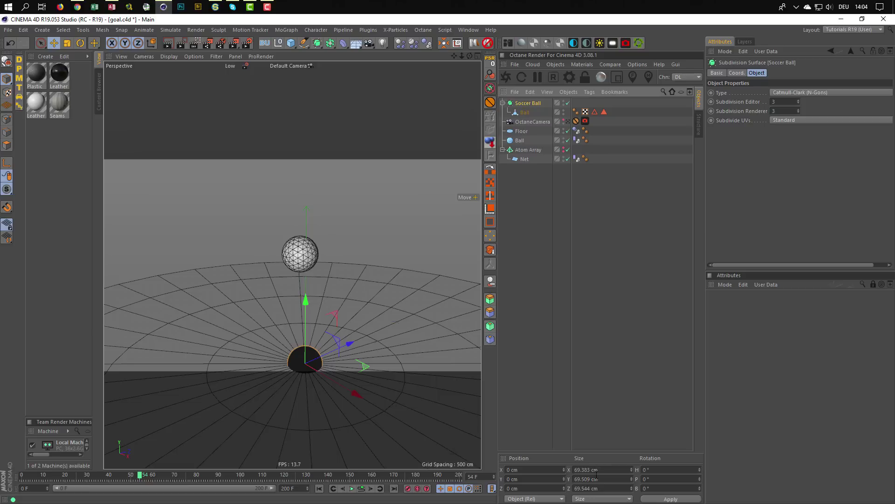
Show the goal net in the viewport and look through the OctaneCamera
middle_click_drag(312, 259, 309, 228, "alt")
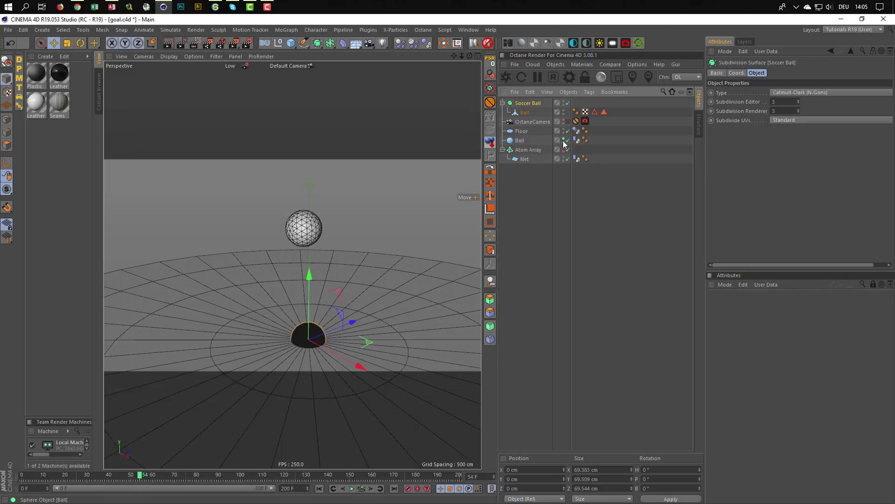
left_click(564, 159)
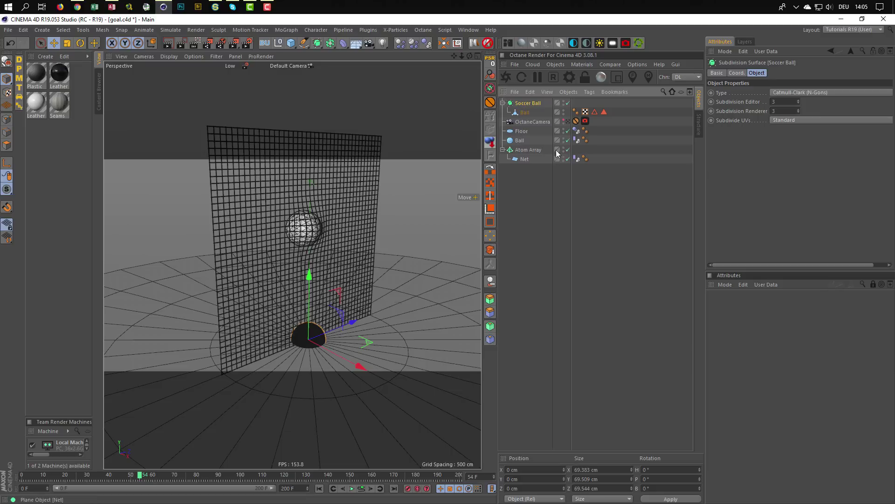
left_click(569, 122)
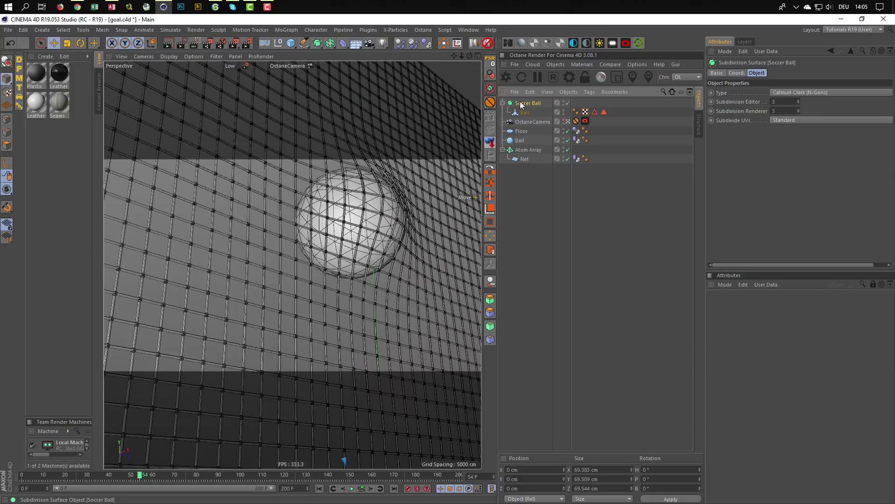
Make the Soccer Ball a child of the Ball sphere and reset its PSR so it sits at the sphere's position
left_click_drag(520, 104, 520, 140)
left_click(508, 131)
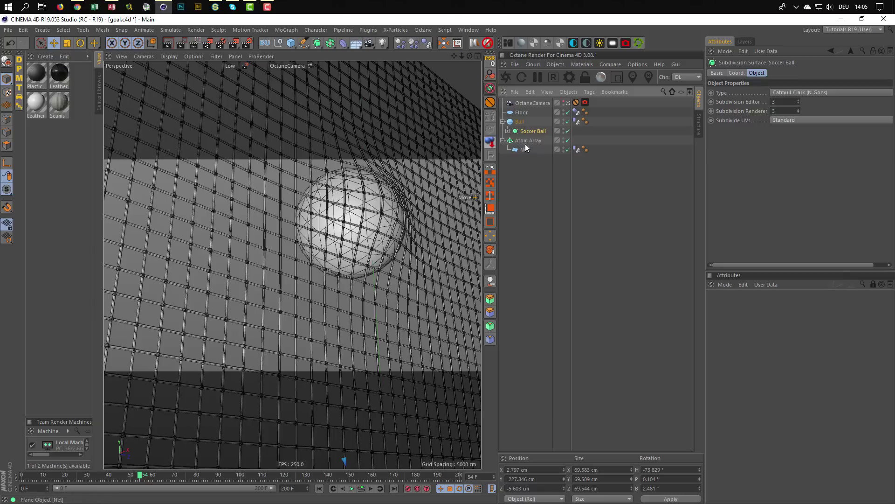
left_click(488, 65)
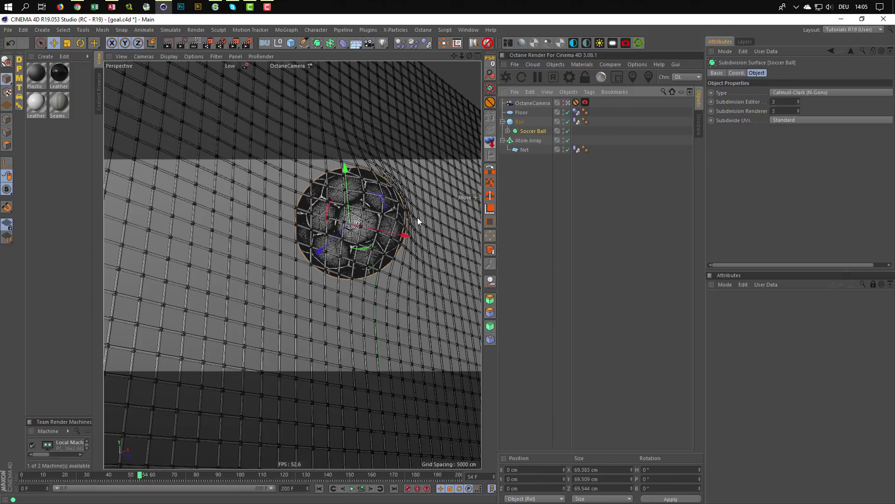
Hide the Ball sphere while forcing its Soccer Ball child visible, and change the viewport display to isoparms
left_click(564, 120)
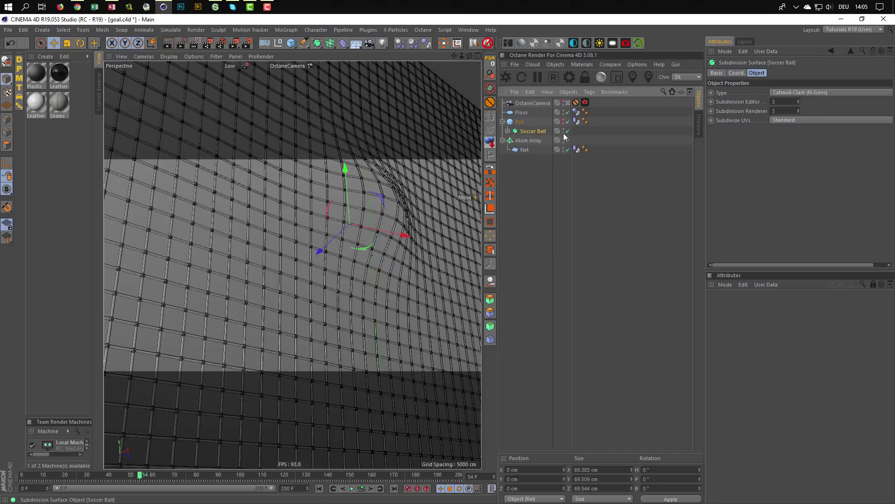
left_click(564, 130)
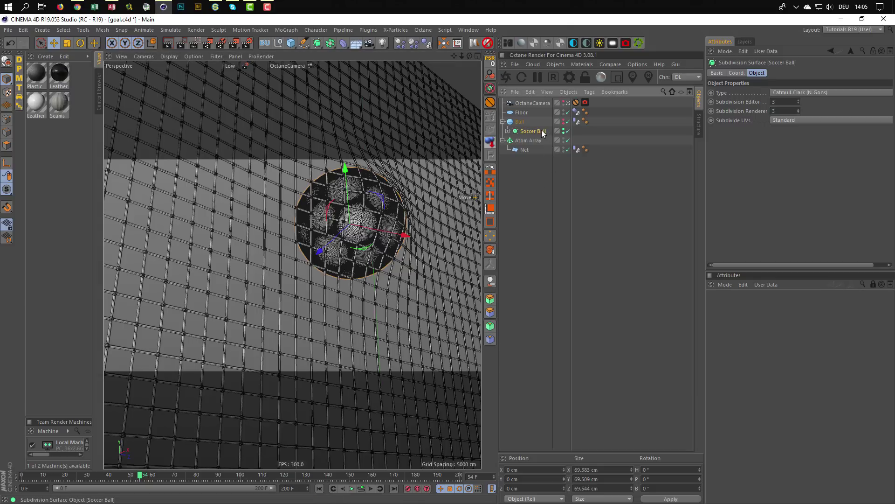
key("n")
key("i")
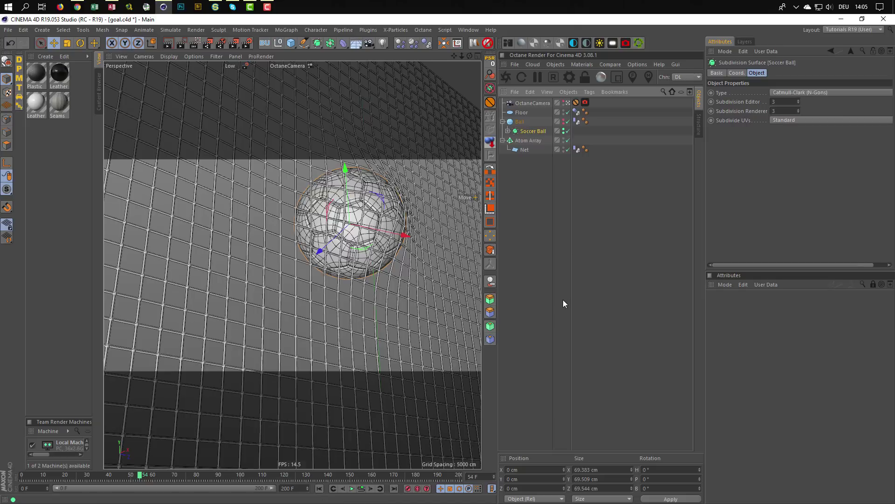
Save the goal scene and start the Octane live render
key("ctrl+s")
left_click(507, 76)
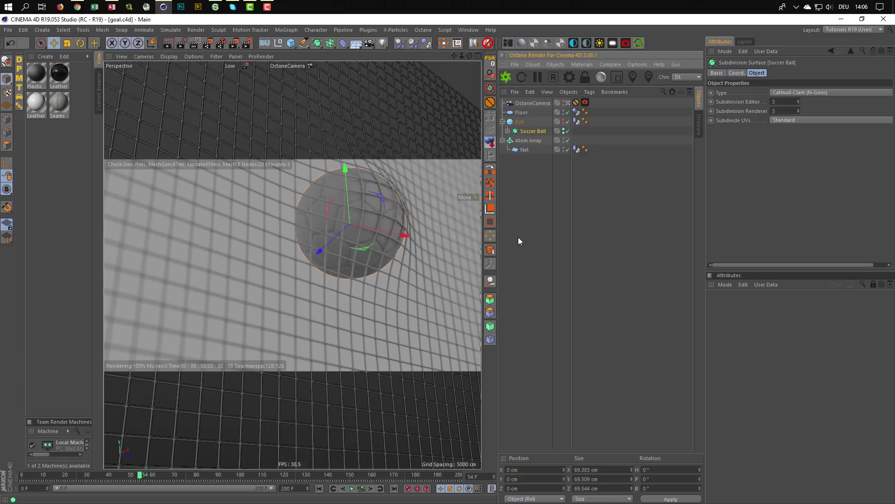
Deselect the Soccer Ball, turn off Octane viewport rendering and restart the live render in the separate Live Viewer window
left_click(517, 237)
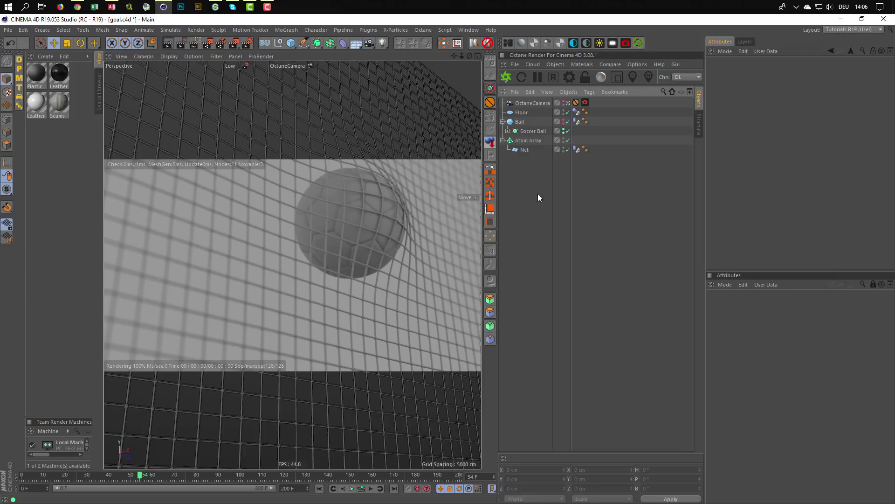
left_click(553, 72)
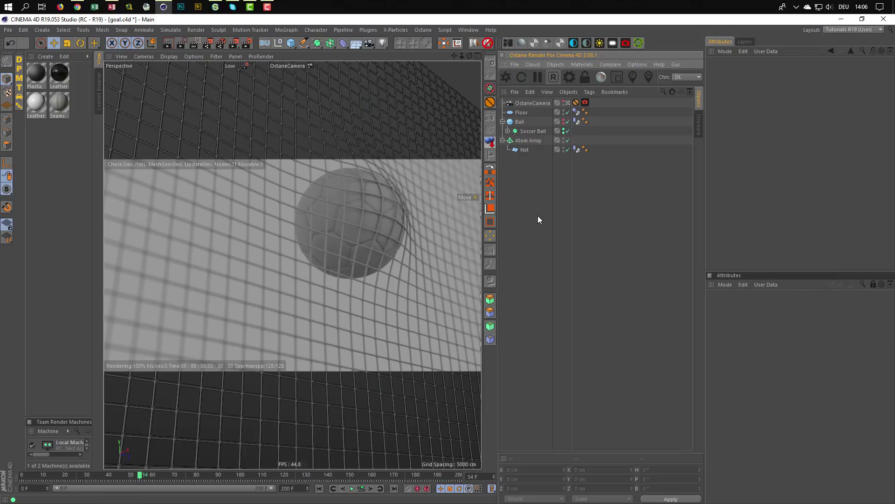
left_click(637, 64)
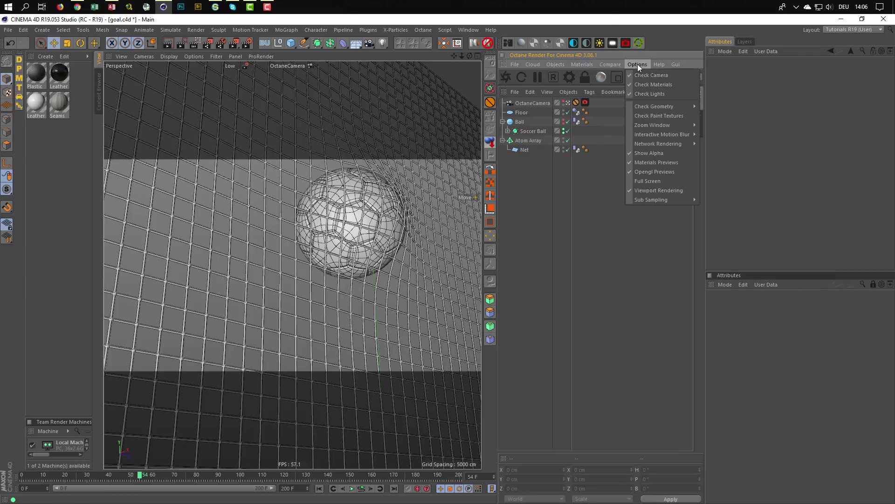
left_click(640, 191)
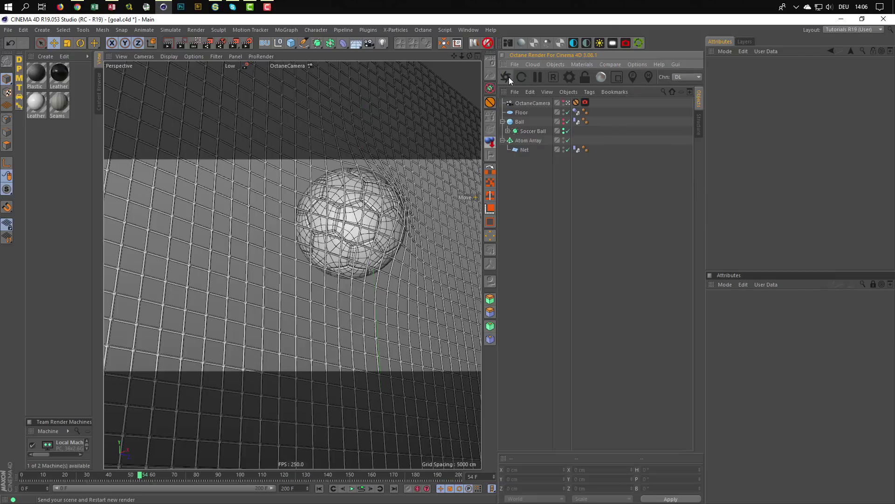
left_click(506, 77)
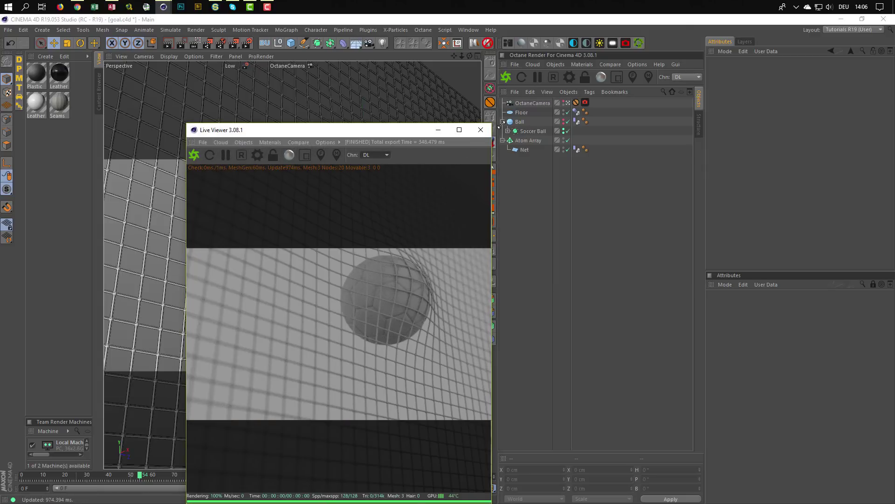
Enlarge the Live Viewer window and reposition it to examine the rendered ball behind the net and reach the materials
left_click_drag(492, 124, 708, 164)
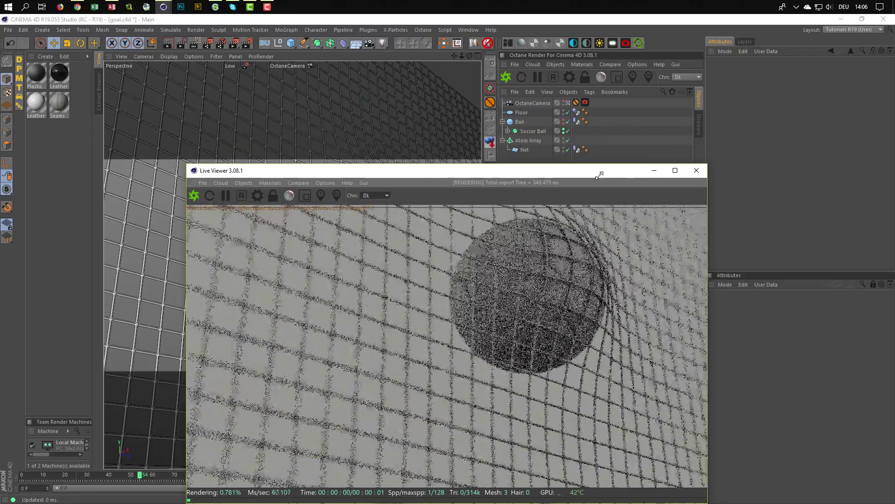
left_click_drag(597, 171, 664, 105)
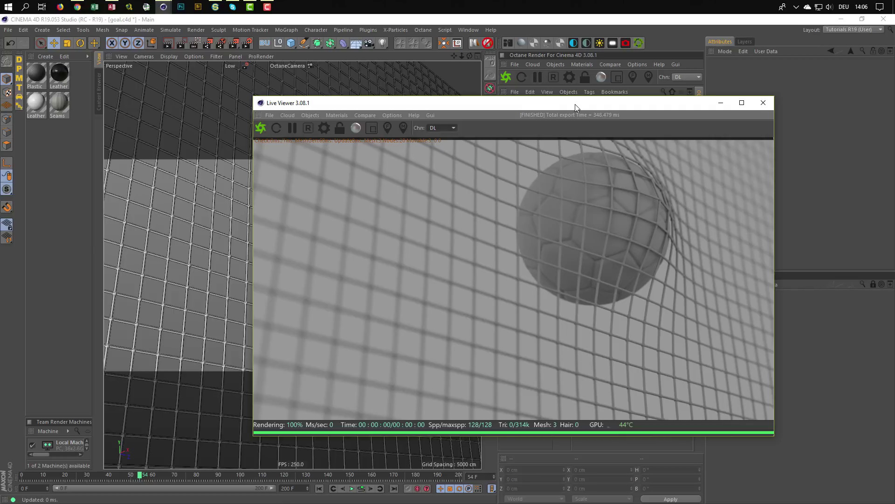
left_click_drag(575, 104, 638, 112)
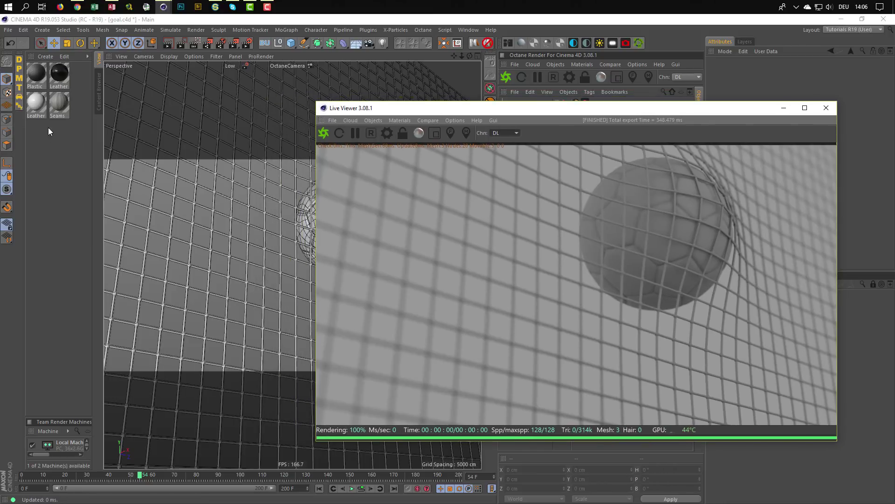
Delete all four existing materials from the goal scene, keeping the Live Viewer clear of the object list
left_click_drag(68, 139, 26, 88)
key("Delete")
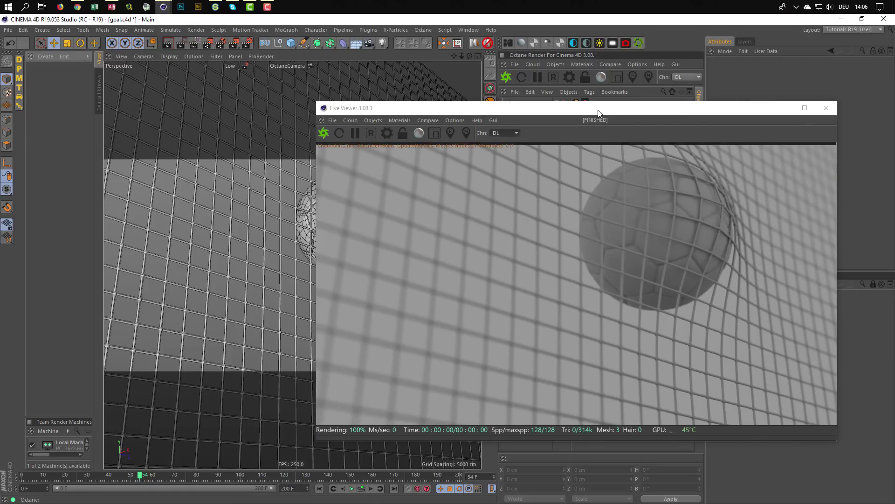
left_click_drag(598, 111, 579, 141)
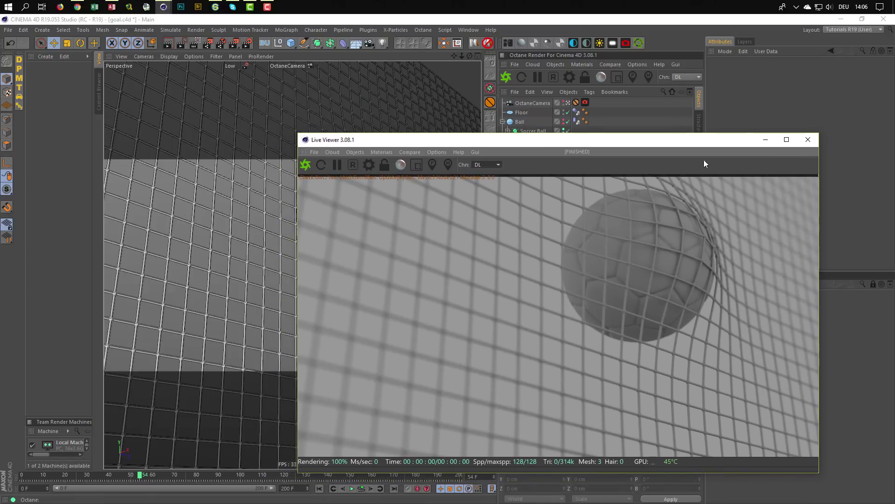
Close the Live Viewer window, turn Octane viewport rendering back on and restart the render
left_click(812, 141)
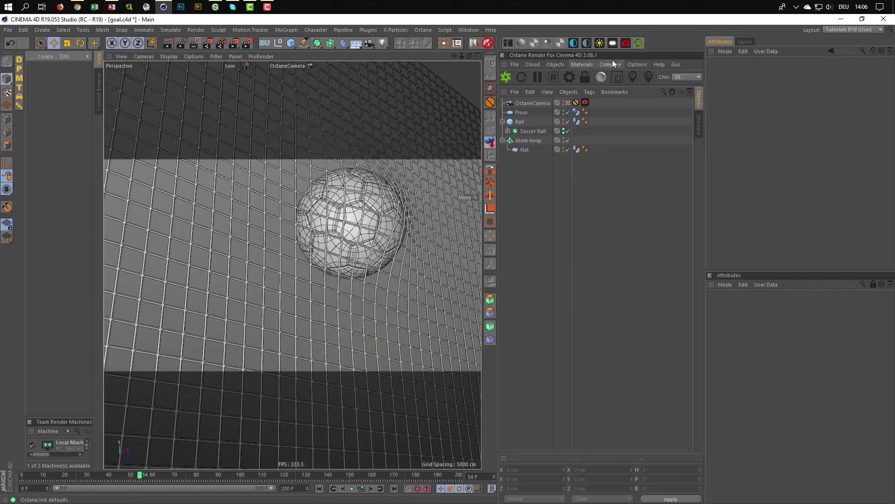
left_click(634, 64)
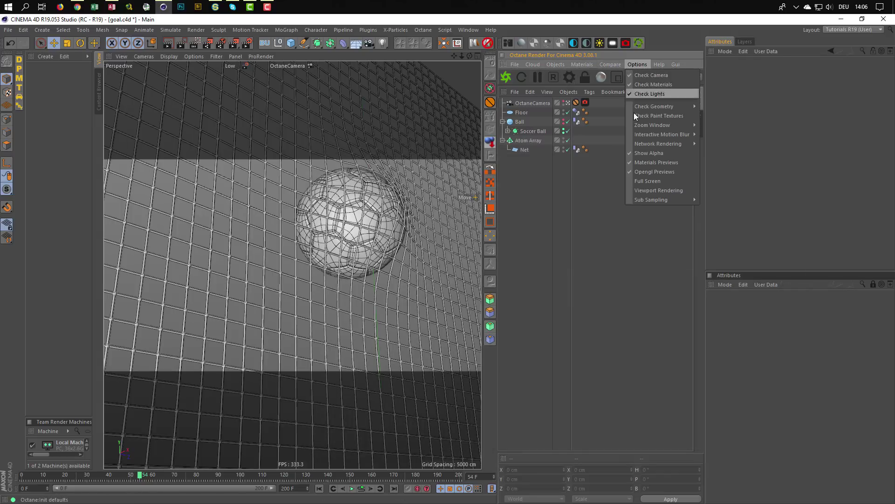
left_click(639, 190)
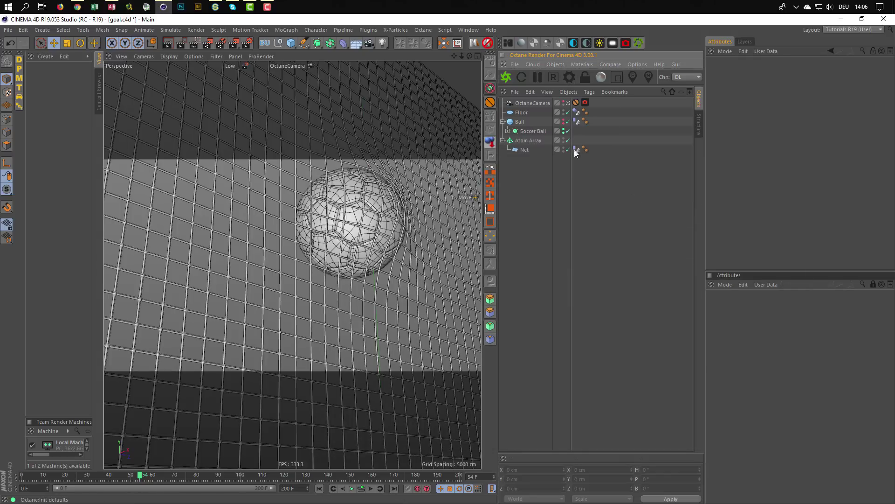
left_click(506, 78)
Filter the customizable commands for "live", place Open LiveDB in a new palette, and discard that palette
left_click(467, 29)
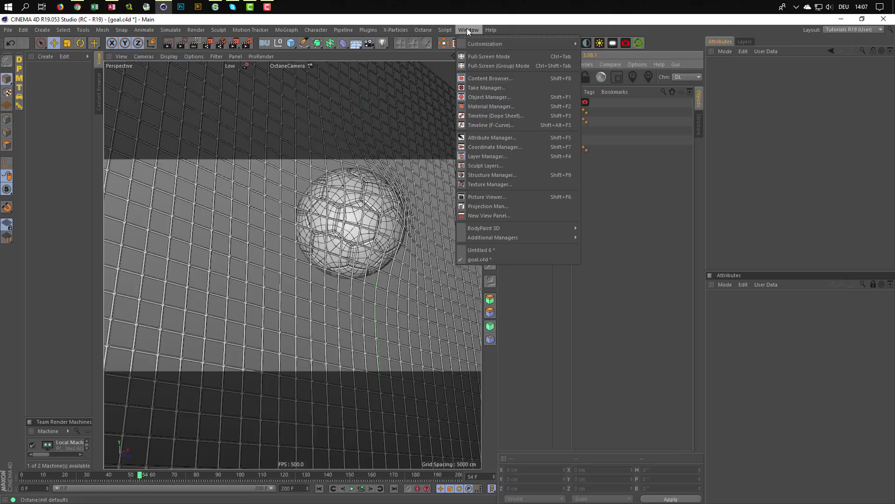
mouse_move(530, 46)
left_click(616, 164)
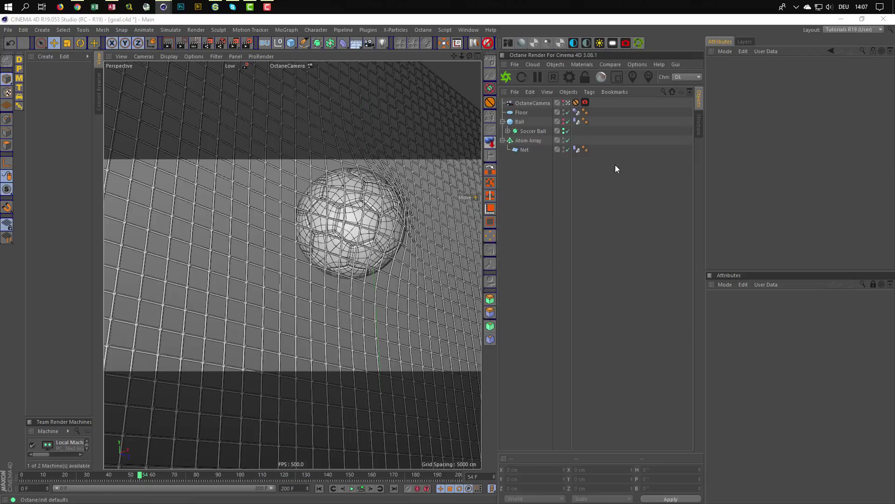
left_click(505, 180)
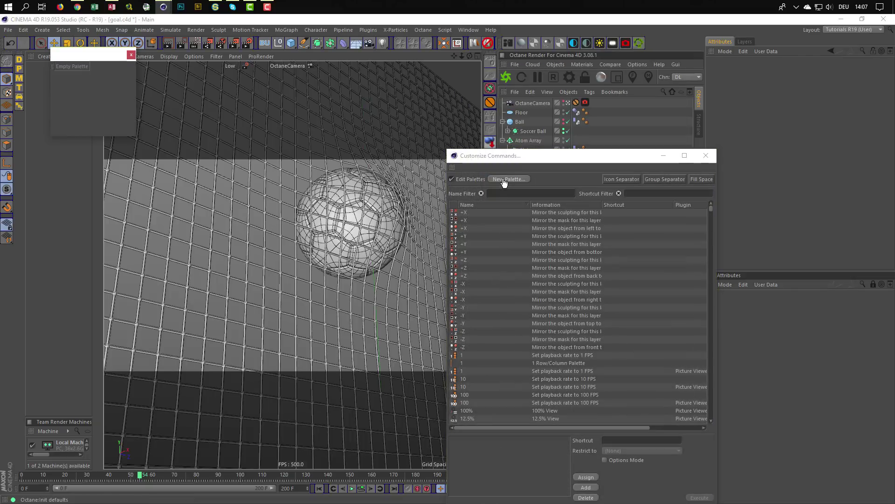
left_click_drag(90, 55, 372, 207)
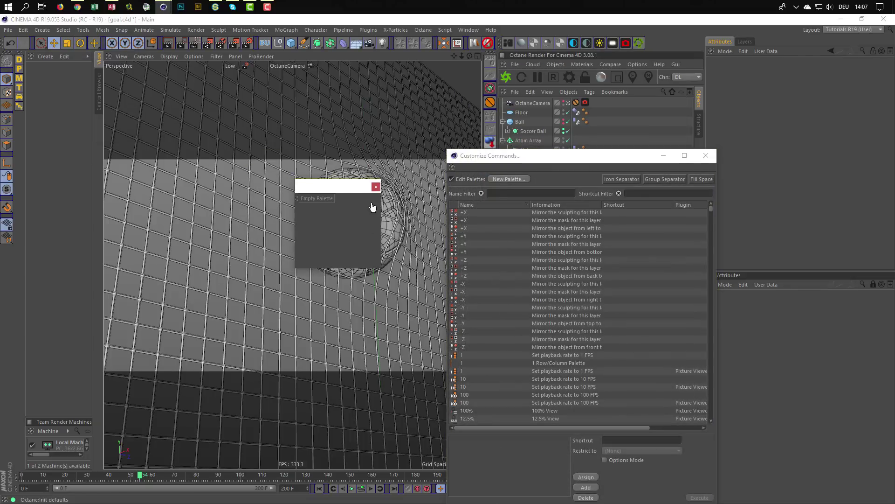
left_click(514, 194)
type("live")
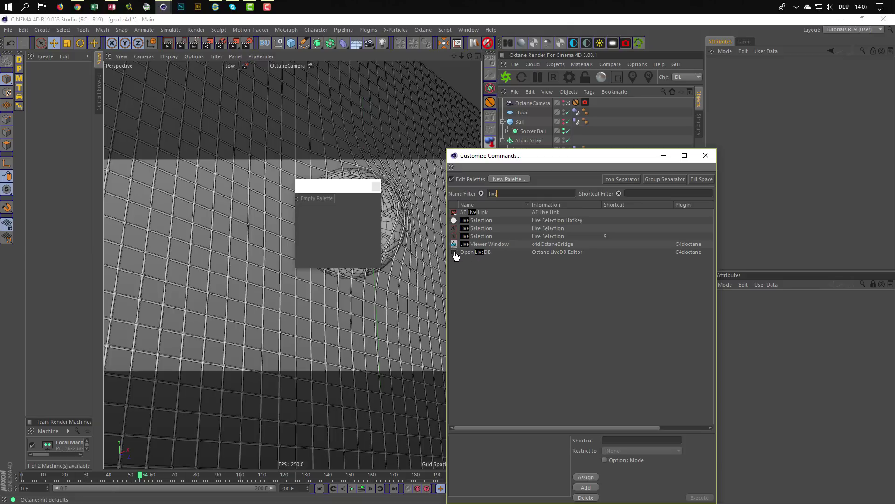
left_click_drag(458, 254, 306, 196)
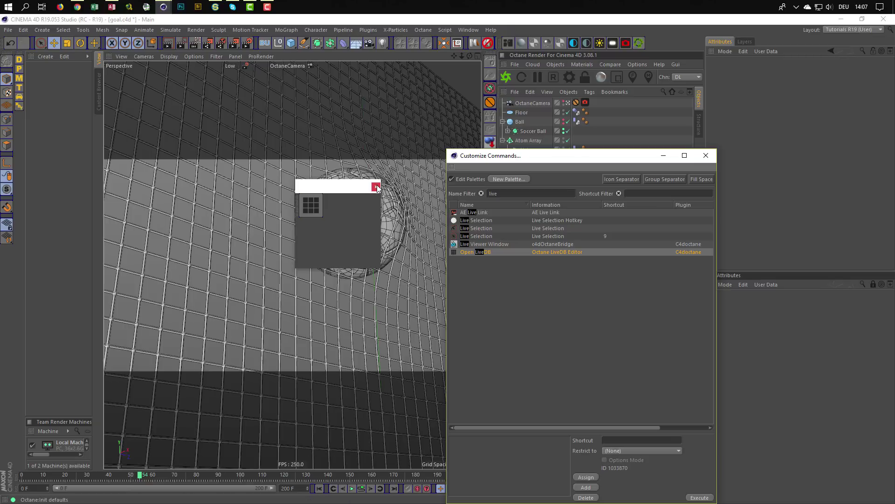
left_click_drag(364, 189, 394, 195)
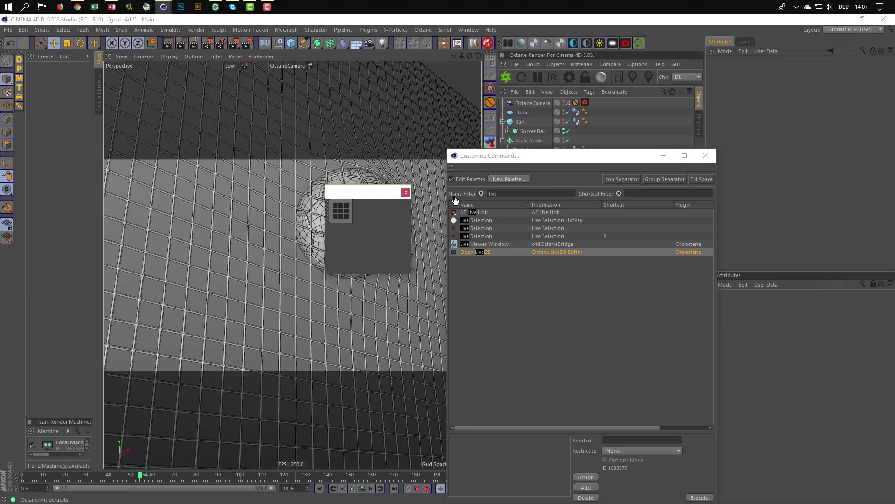
left_click(406, 192)
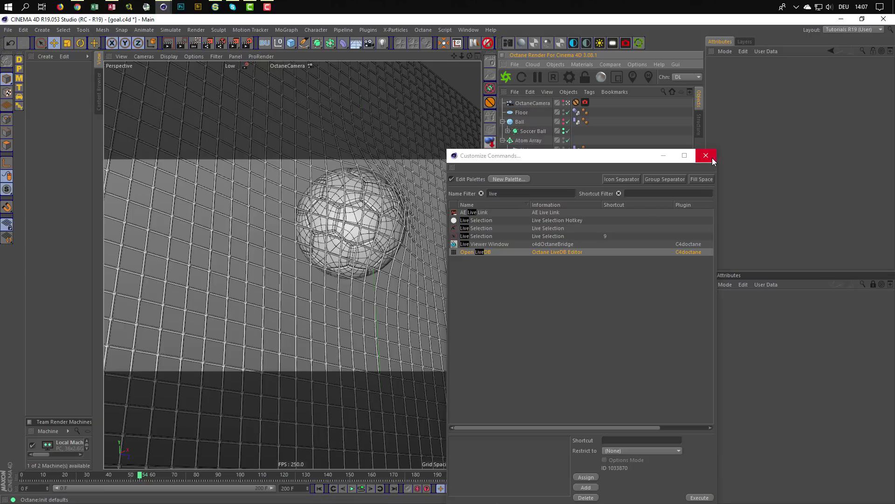
left_click(705, 155)
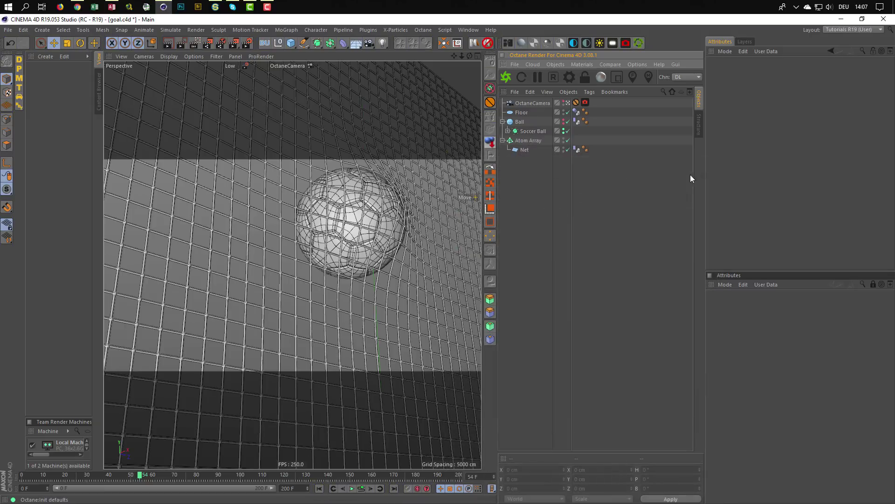
Create an Octane glossy material and open it in the Octane Node Editor with its node selected
left_click(534, 42)
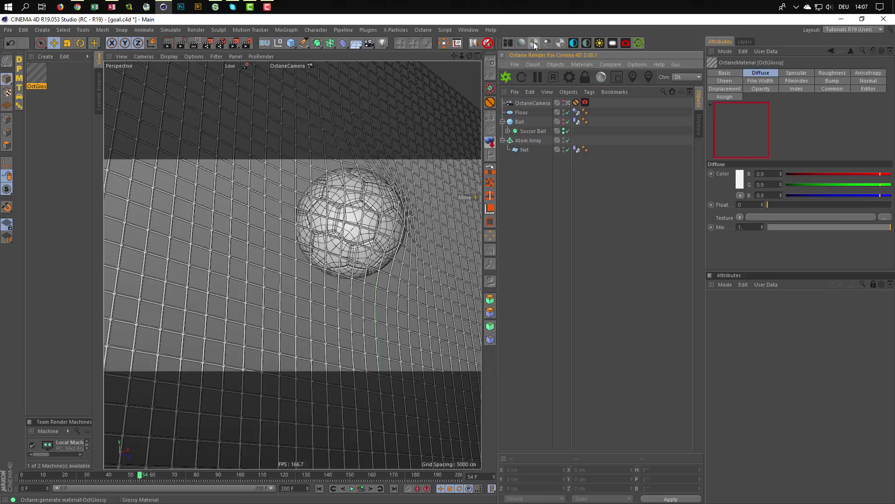
left_click(508, 41)
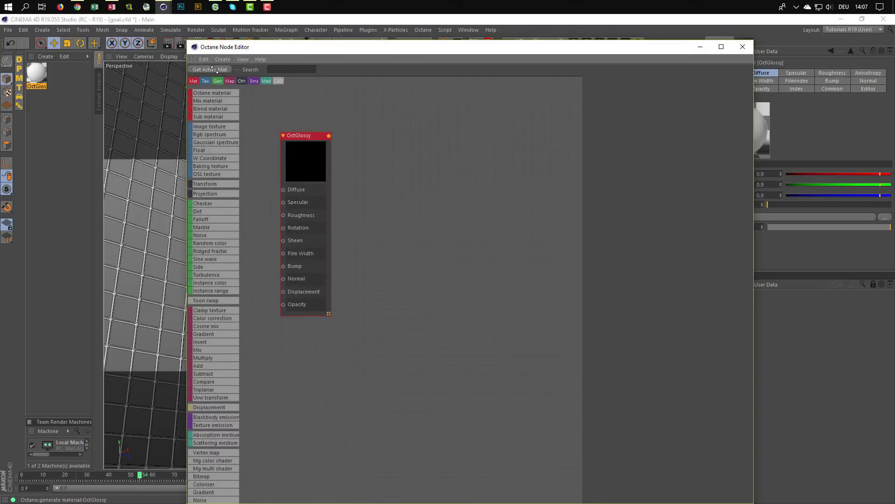
left_click_drag(243, 51, 362, 195)
left_click_drag(426, 176, 510, 142)
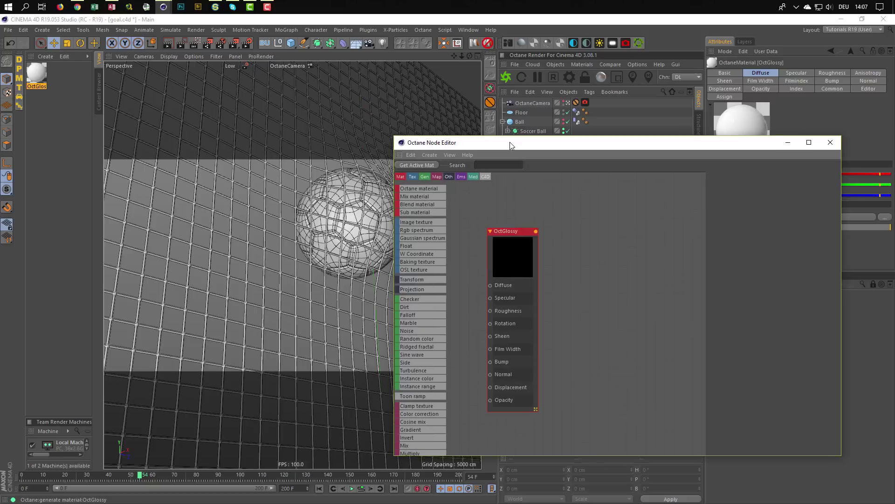
left_click_drag(499, 225, 592, 204)
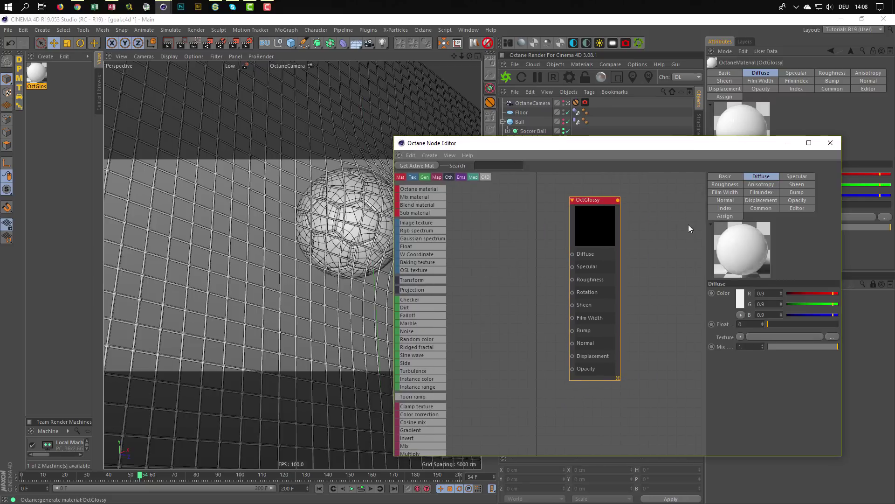
Rename the glossy material as Ball White
left_click(725, 176)
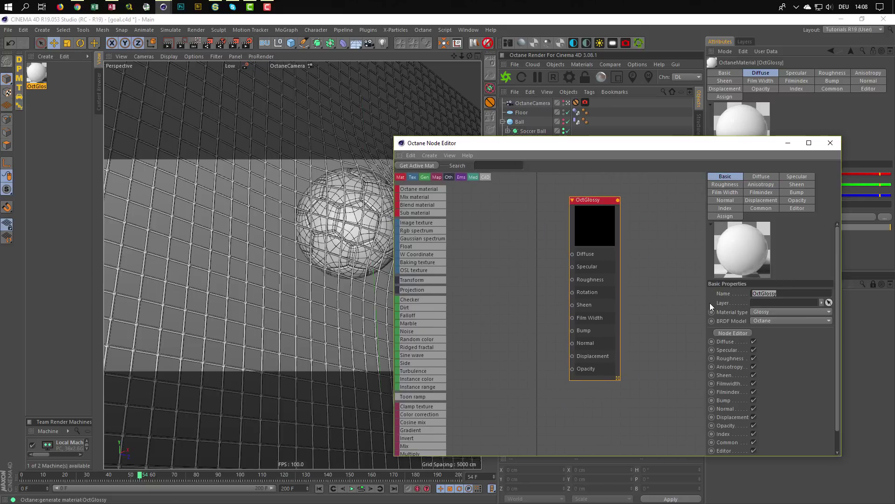
type("Ball White")
key("Return")
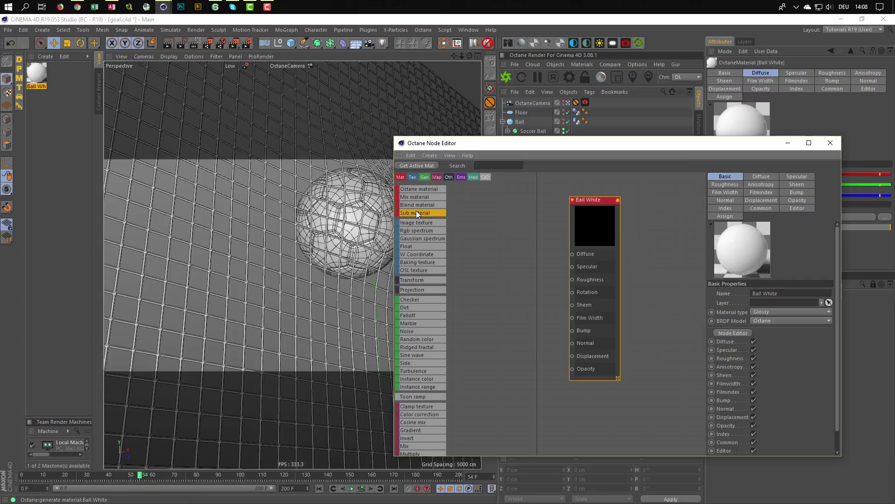
left_click_drag(489, 228, 489, 228)
left_click(531, 233)
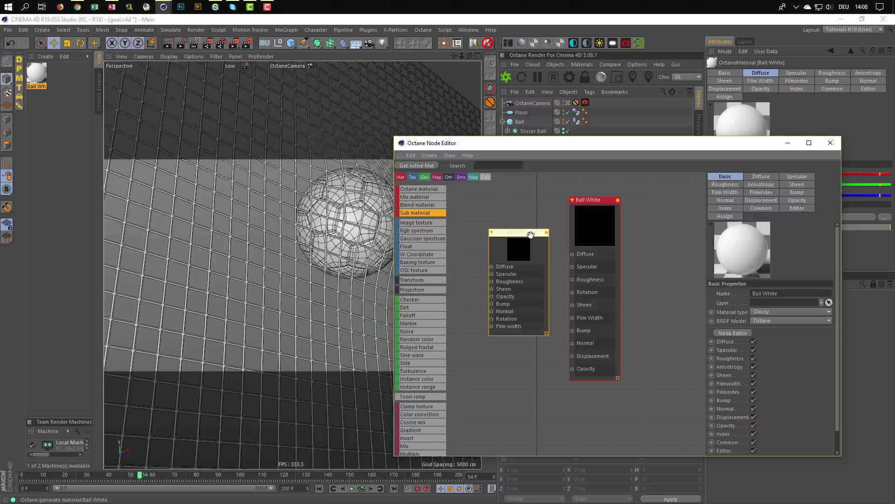
key("Delete")
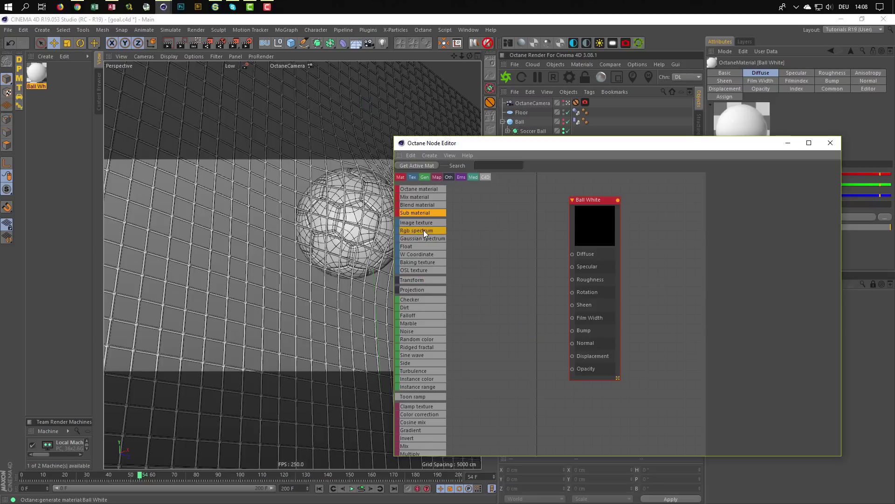
Connect an RGB spectrum node to Ball White's Diffuse channel and switch its colour sliders to HSV
left_click_drag(420, 230, 481, 233)
left_click_drag(543, 243, 573, 254)
left_click_drag(503, 236, 511, 250)
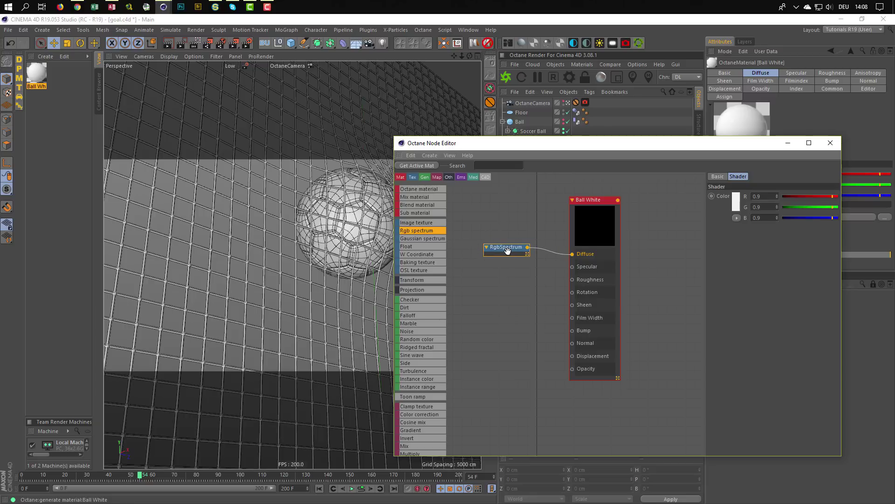
left_click(736, 218)
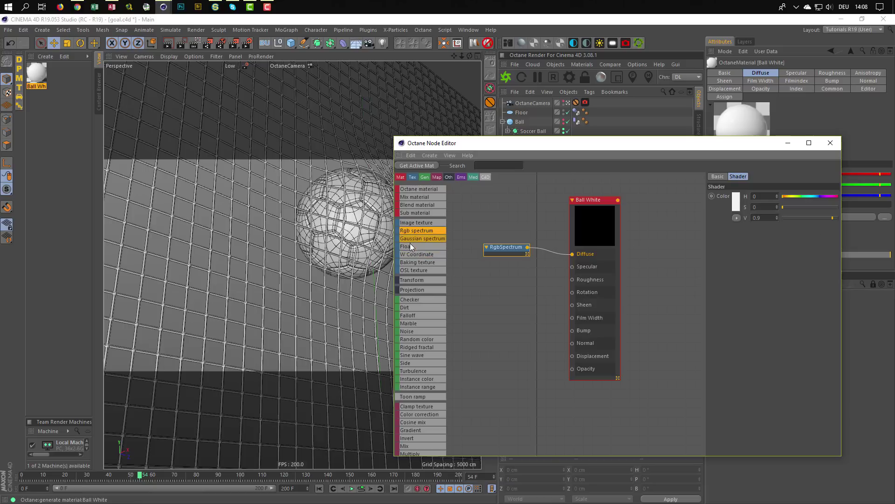
Connect a Float texture node to Ball White's Roughness channel and collapse the node beneath the RGB spectrum
left_click_drag(410, 245, 505, 276)
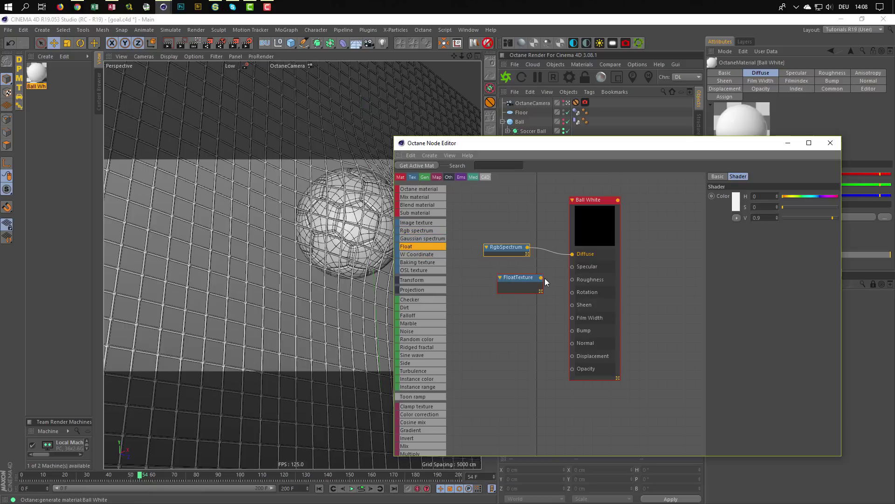
left_click_drag(541, 278, 573, 279)
double_click(520, 281)
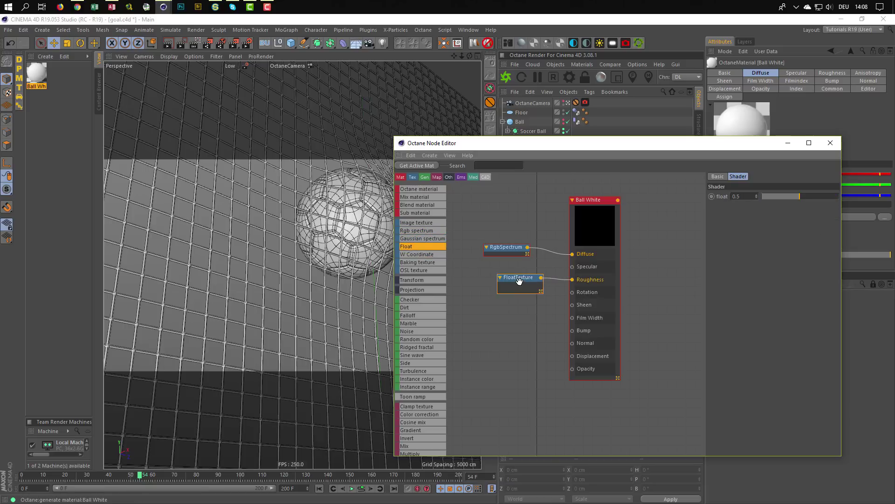
left_click_drag(516, 280, 509, 282)
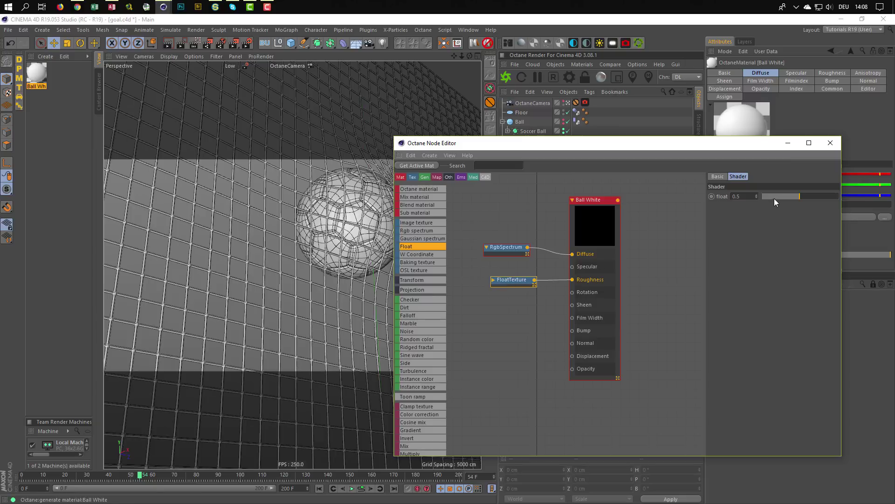
Set the Float texture driving Ball White's roughness to about 0.13 and save the project
left_click(772, 196)
left_click_drag(637, 144, 508, 339)
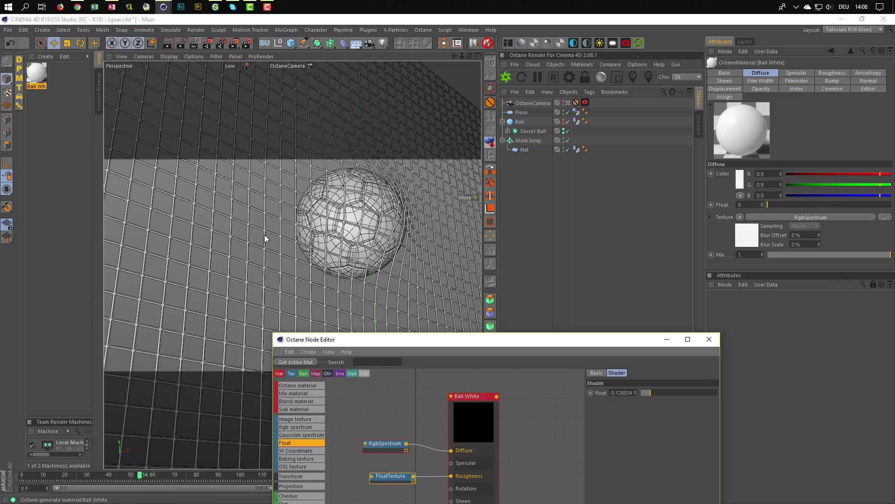
key("ctrl+s")
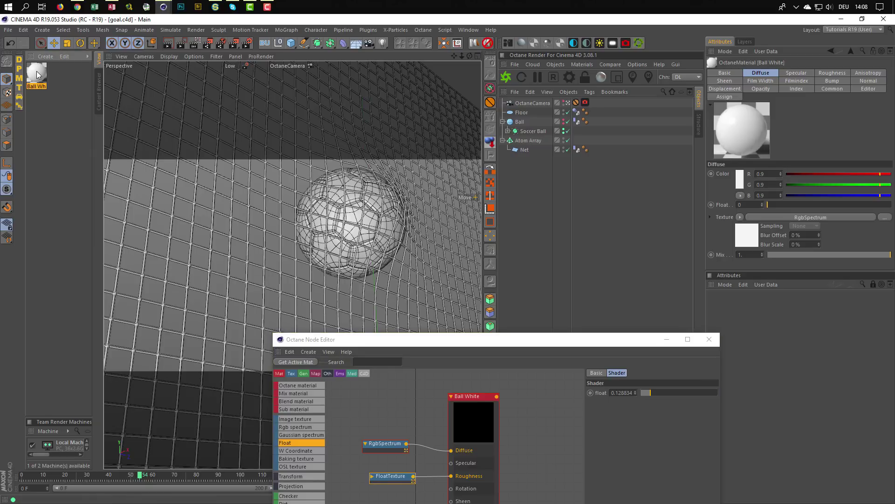
Apply Ball White to the Soccer Ball object and move its texture tag onto the child Ball mesh
left_click_drag(37, 74, 513, 134)
left_click(510, 132)
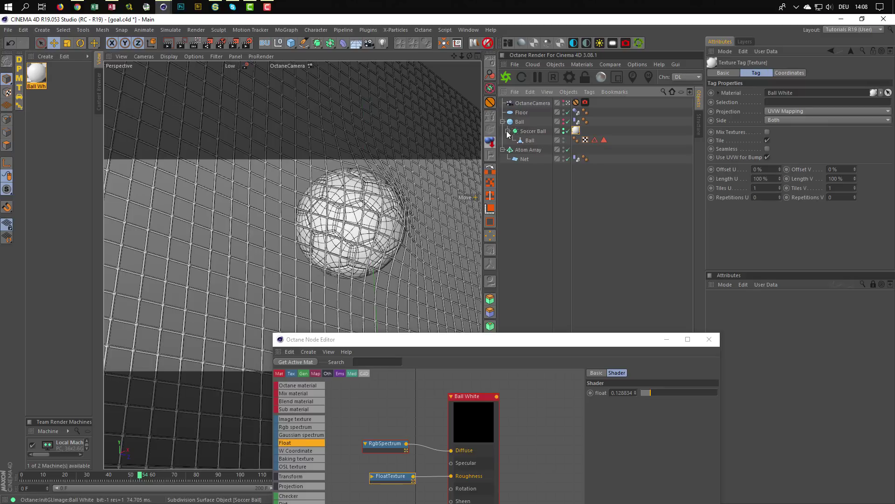
left_click_drag(576, 129, 614, 139)
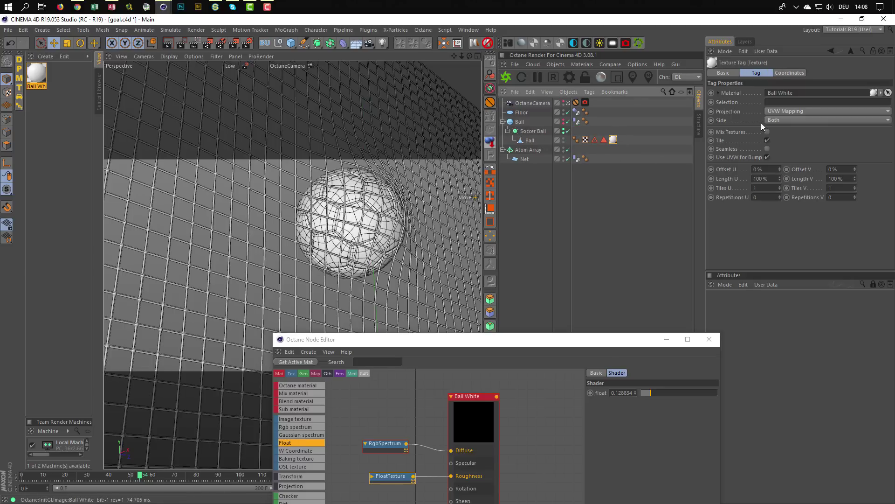
Set the Ball White texture tag's projection to Spherical and fit it to the object
left_click(776, 111)
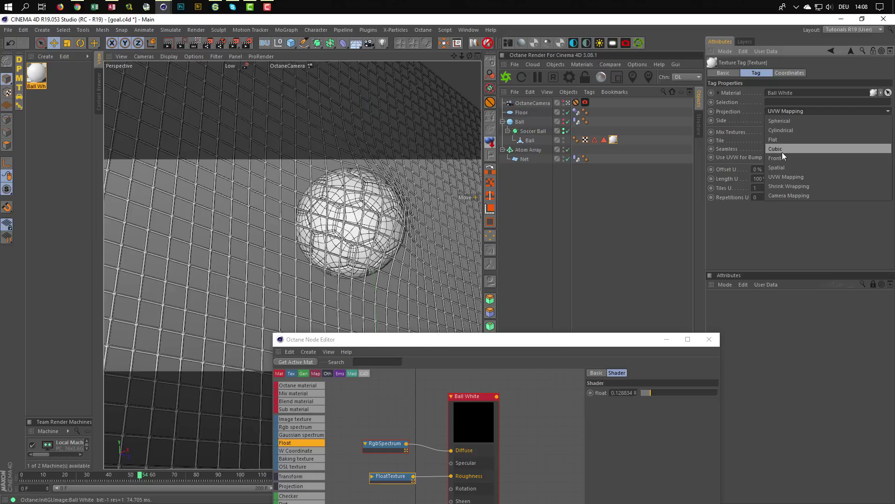
left_click(787, 121)
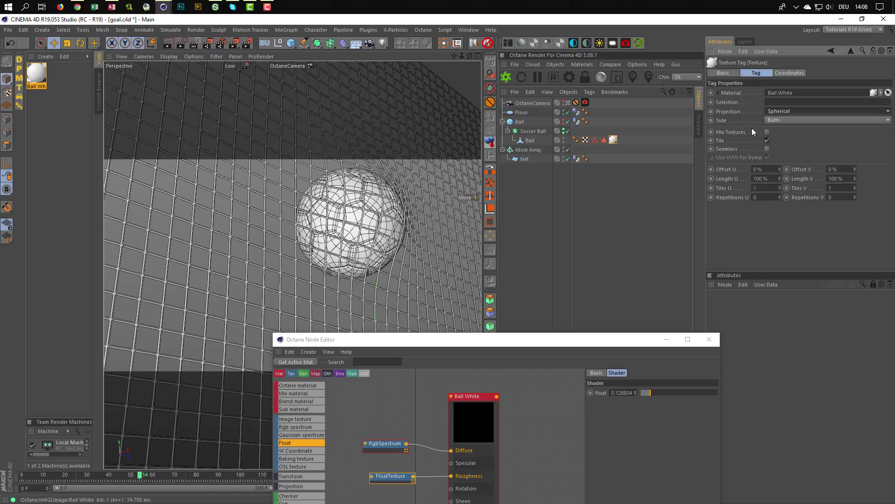
right_click(615, 141)
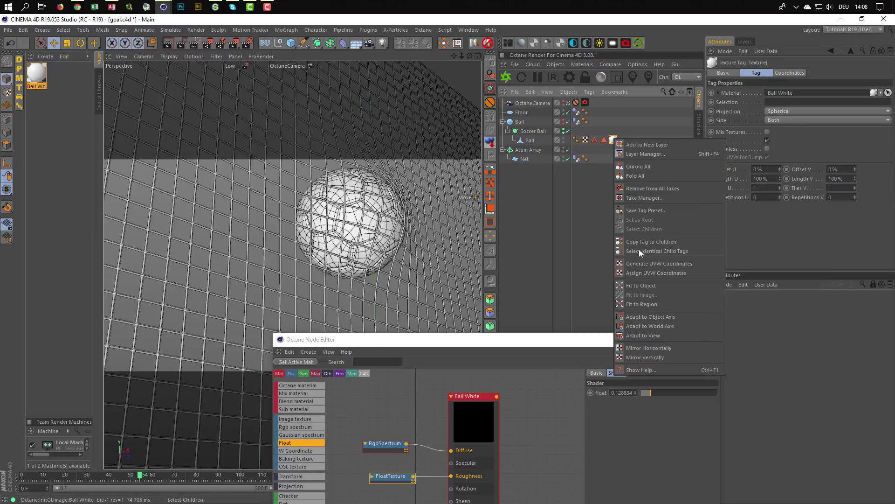
left_click(633, 285)
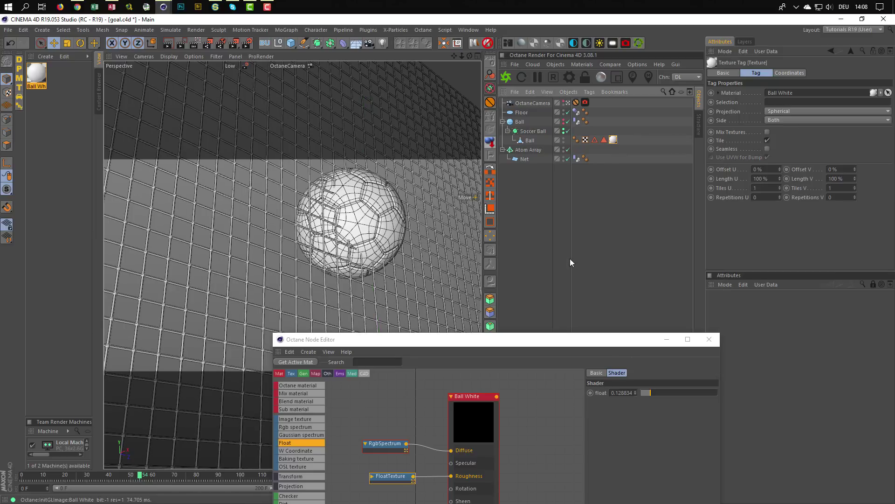
Start the Octane live render and move the node editor clear of the rendered view
left_click_drag(496, 345, 578, 318)
left_click(507, 77)
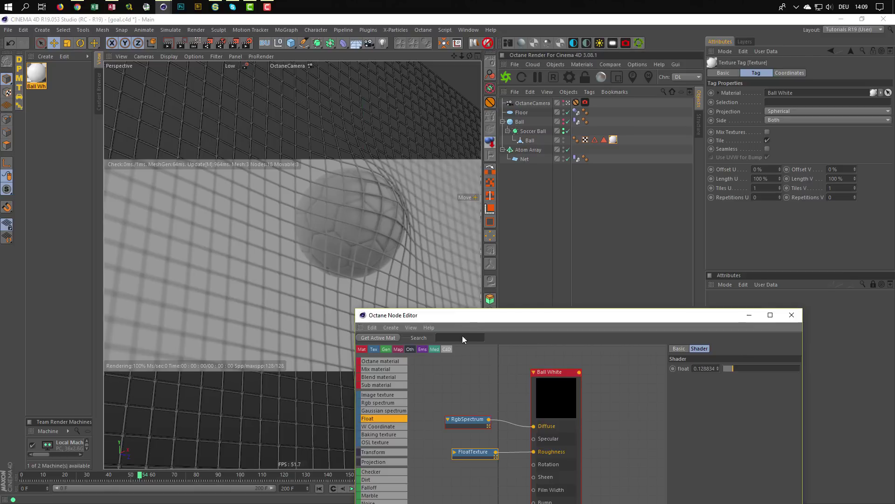
left_click_drag(469, 313, 350, 422)
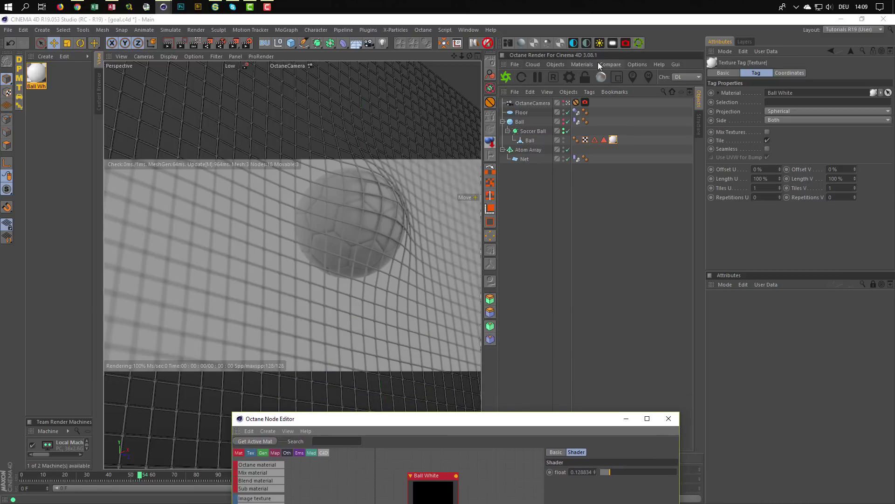
Add an Octane HDRI environment sky and open its image texture settings
left_click(574, 43)
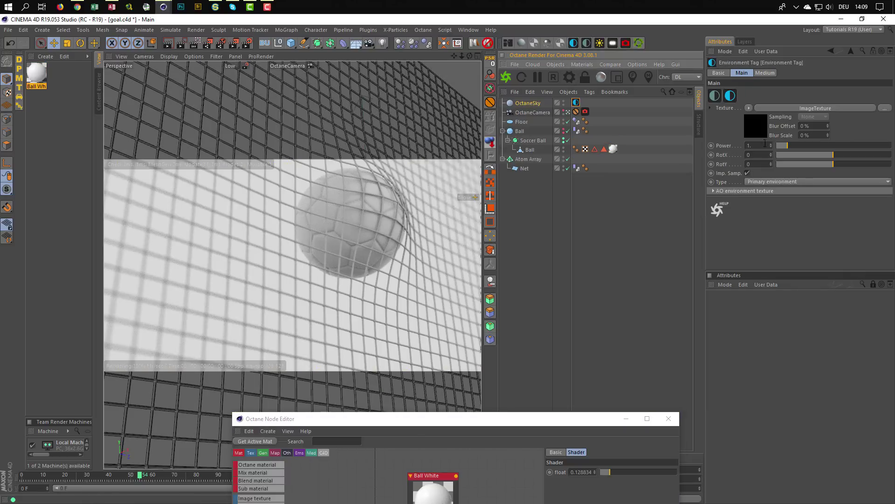
left_click(816, 108)
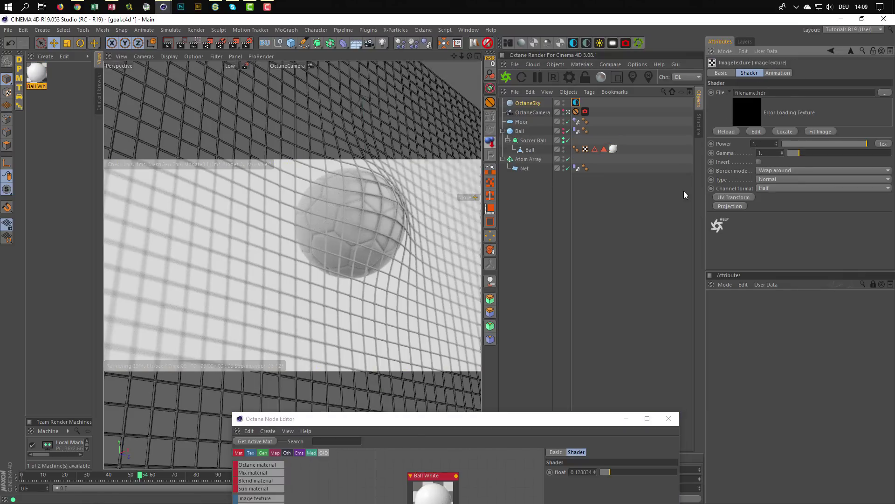
Open the Content Browser beside the texture settings and show the Outdoor folder of the HDRI presets
key("shift+F8")
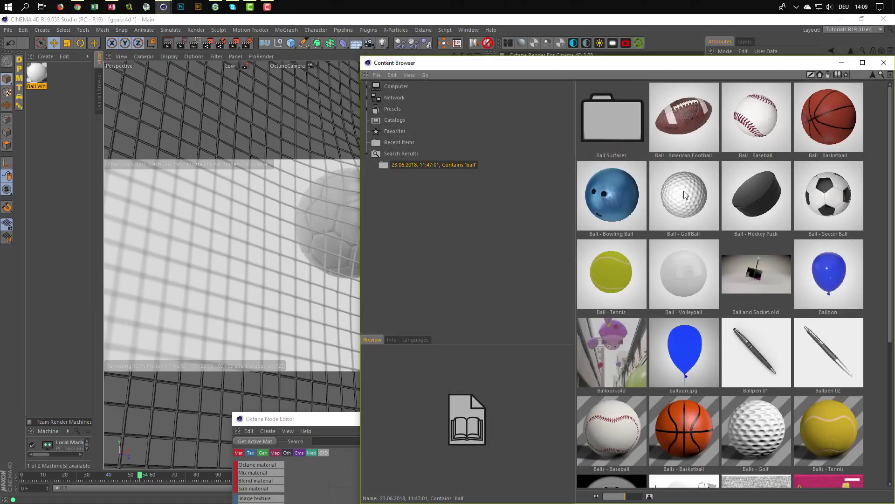
left_click_drag(554, 66, 235, 48)
left_click_drag(44, 44, 120, 203)
left_click_drag(336, 213, 620, 206)
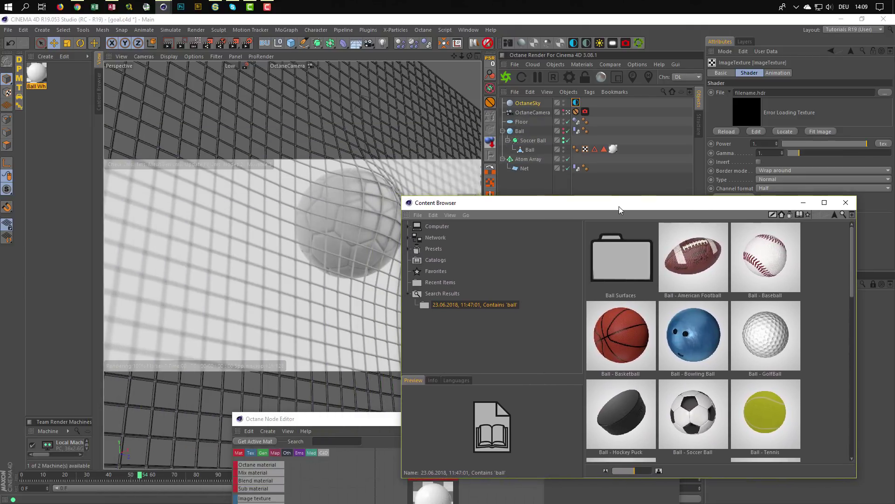
left_click(408, 250)
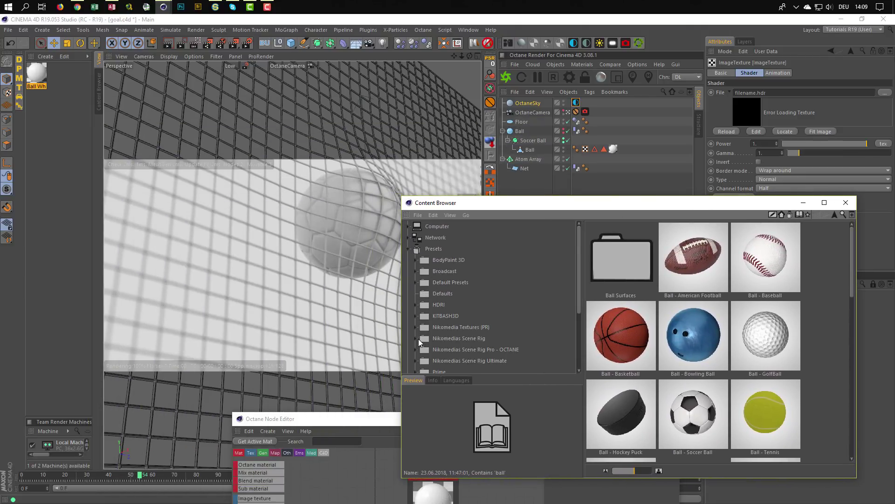
left_click(416, 304)
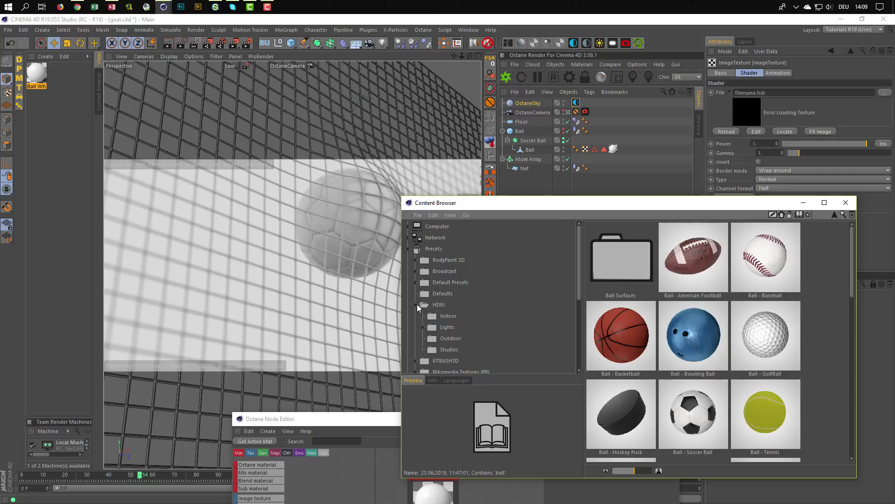
left_click(432, 339)
Load hdnfx_nyany_1_n2_v101_Ref.hdr as the sky's image texture file and close the Content Browser
scroll(665, 351, "down", 5)
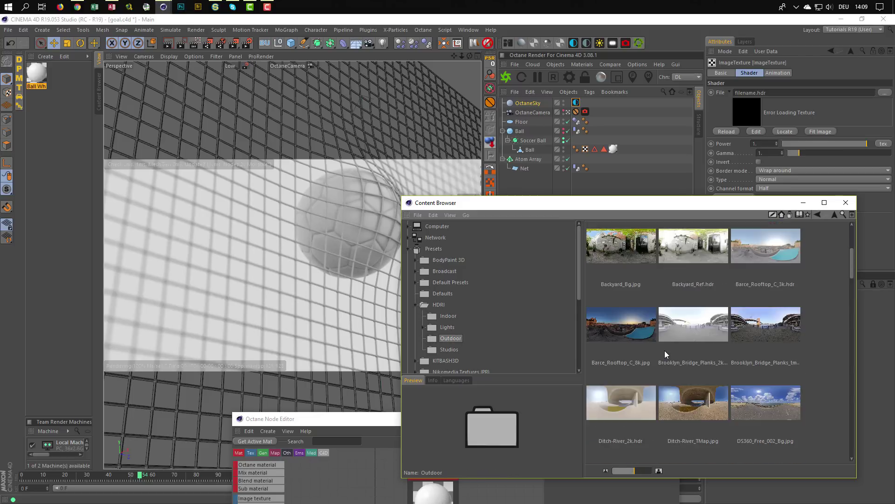
scroll(665, 351, "down", 3)
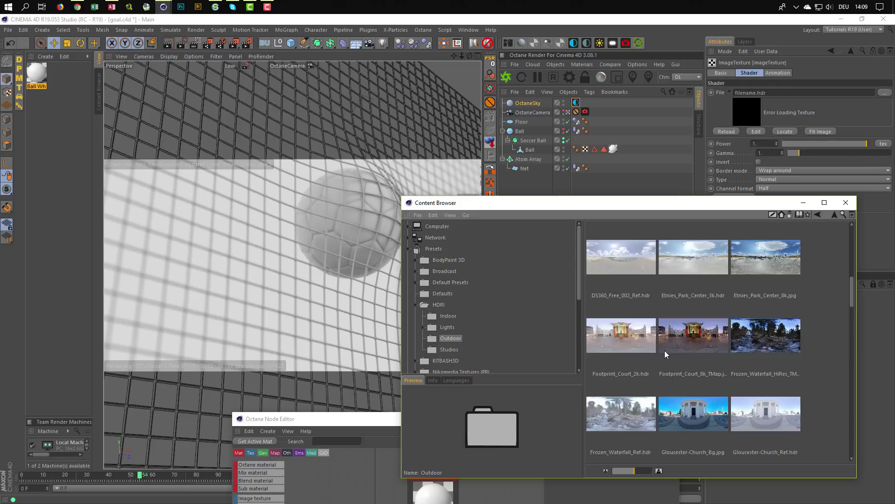
scroll(664, 351, "down", 3)
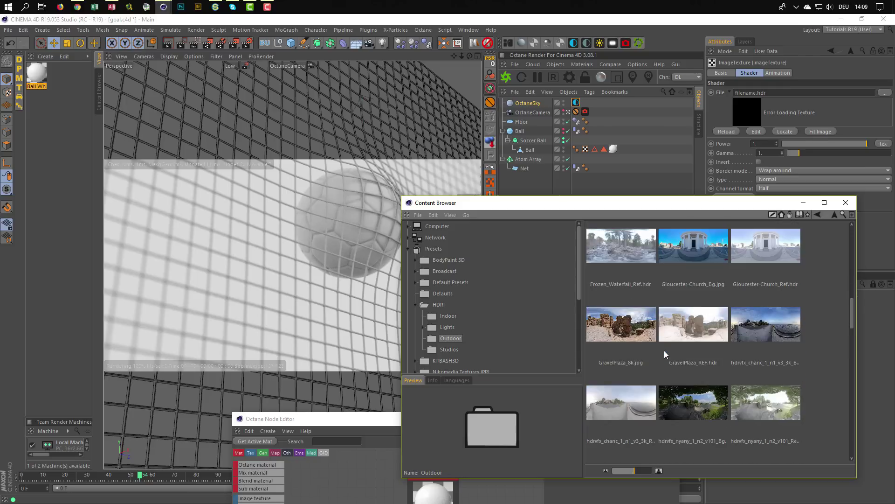
left_click(763, 369)
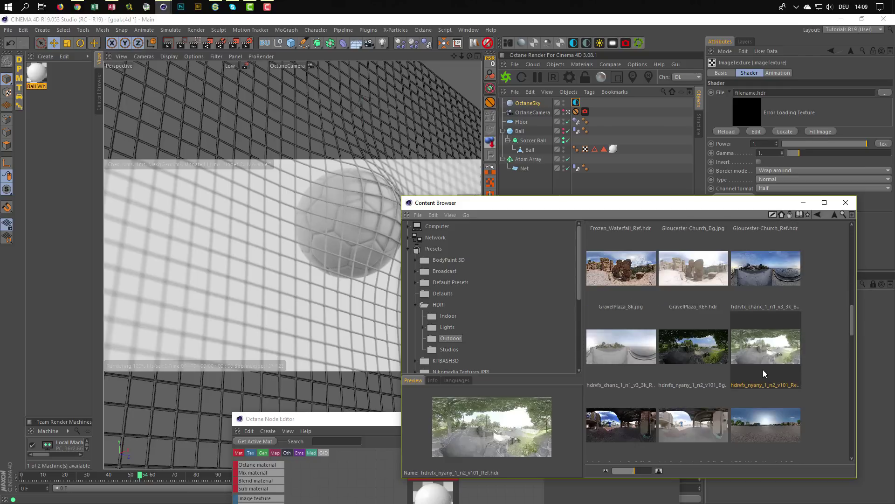
left_click_drag(757, 345, 787, 92)
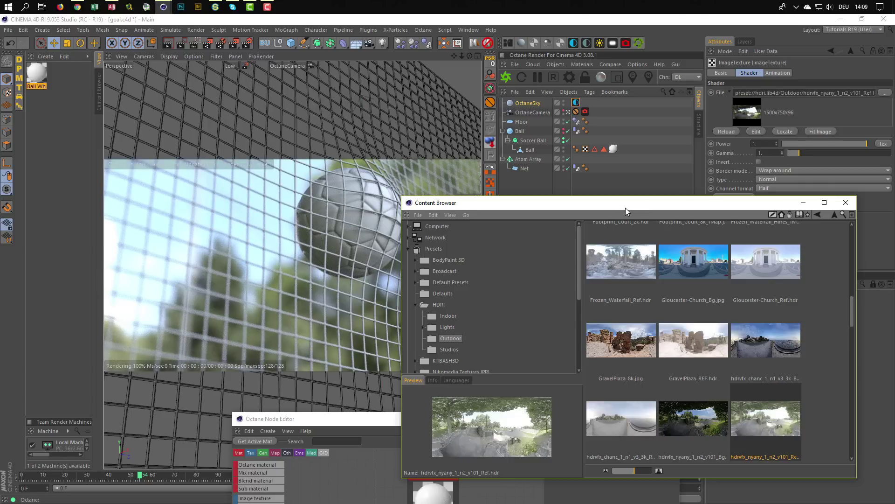
left_click_drag(626, 208, 623, 290)
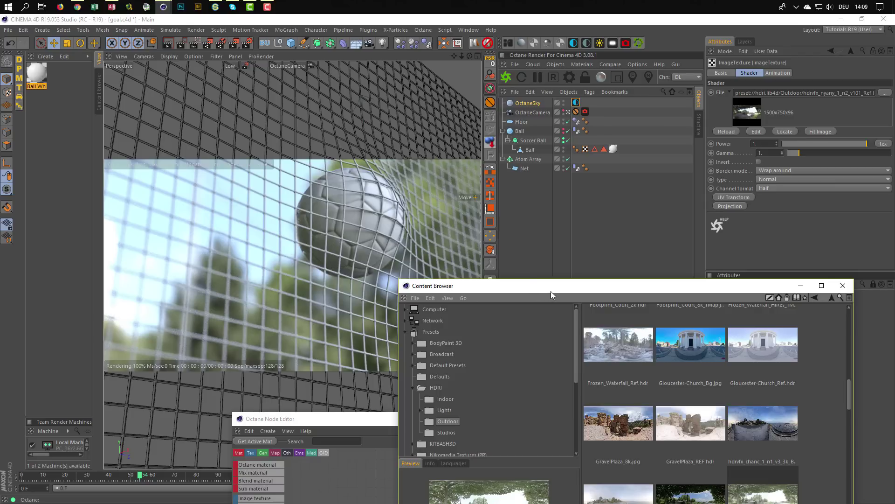
left_click_drag(550, 290, 555, 220)
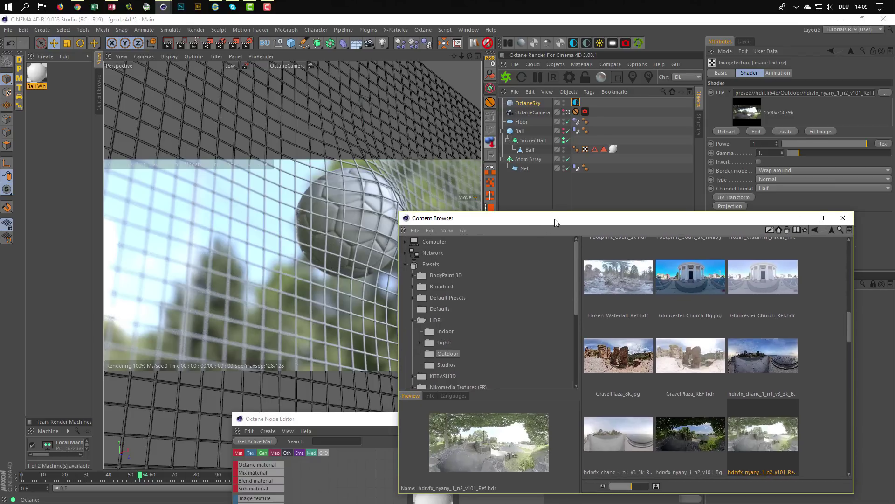
left_click(842, 217)
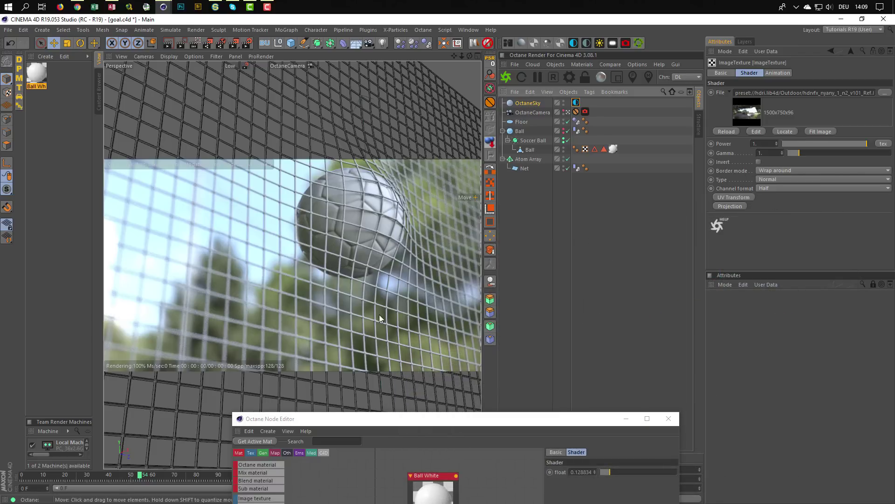
Raise the V value of Ball White's RGB spectrum diffuse color to about 0.95 and widen the node's settings area
left_click_drag(392, 421, 467, 267)
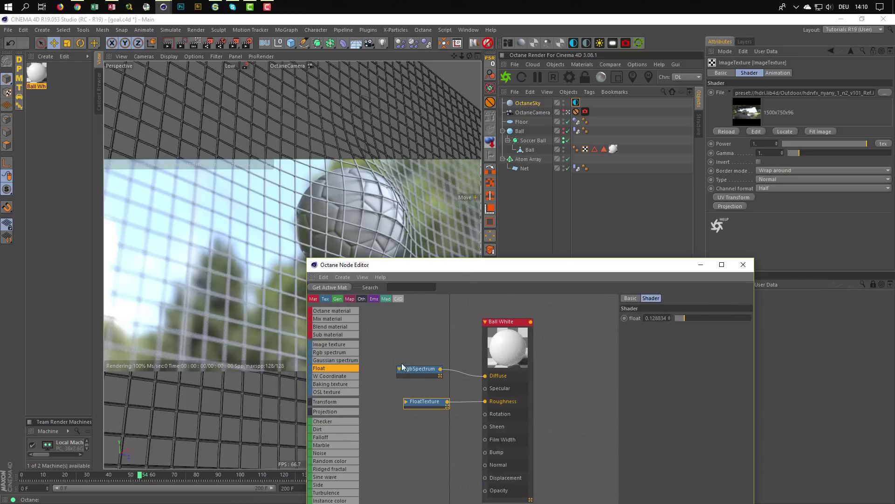
left_click(413, 370)
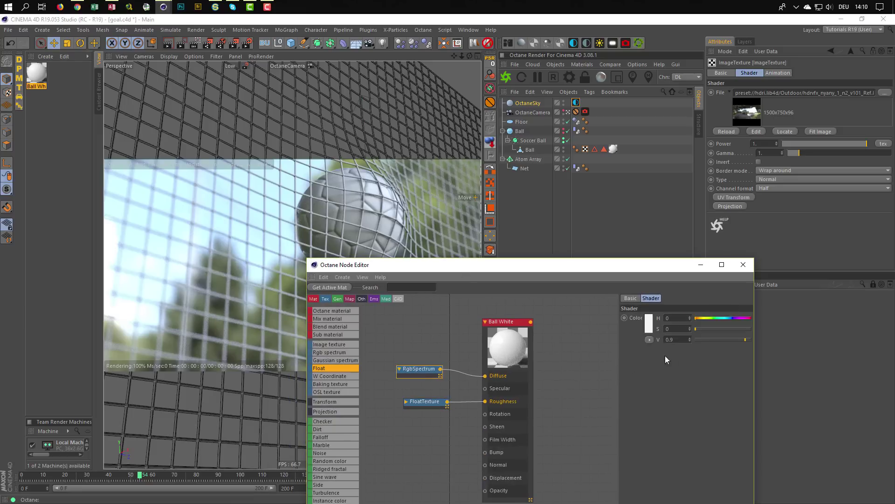
left_click(748, 339)
left_click_drag(619, 328, 577, 329)
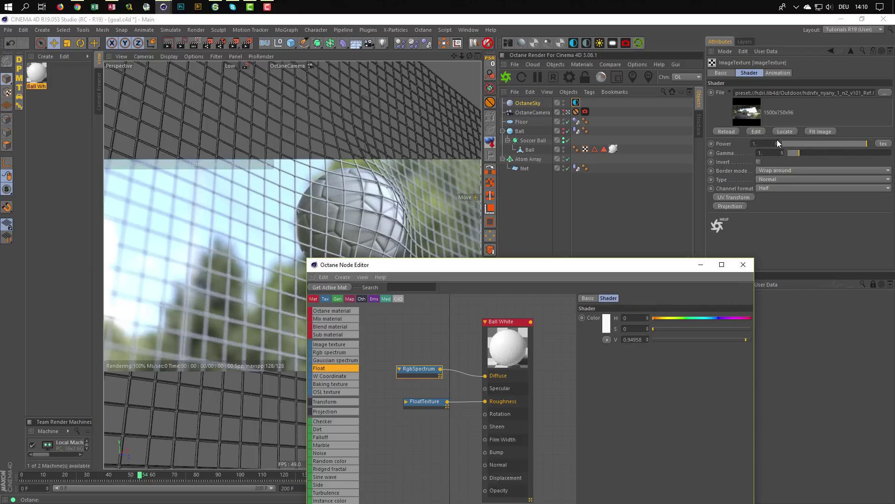
Return to the sky's environment tag and set Power to 2 and RotX to about -0.4
left_click_drag(777, 142, 777, 139)
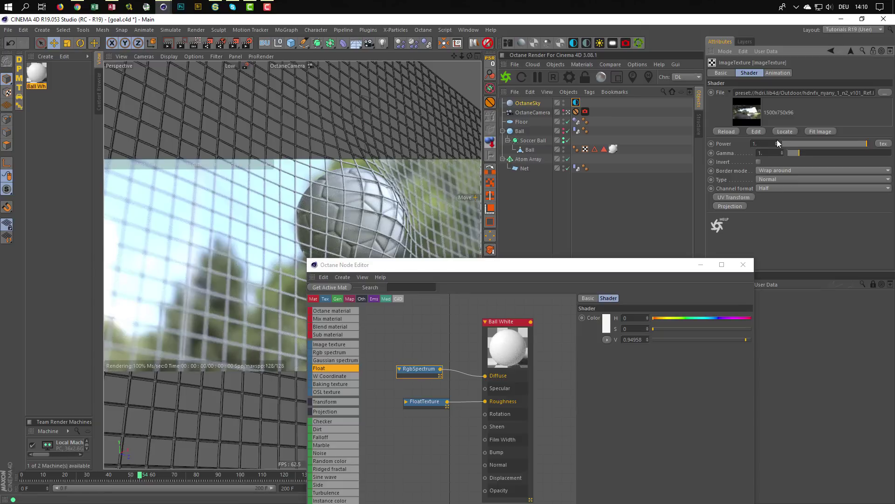
left_click(851, 51)
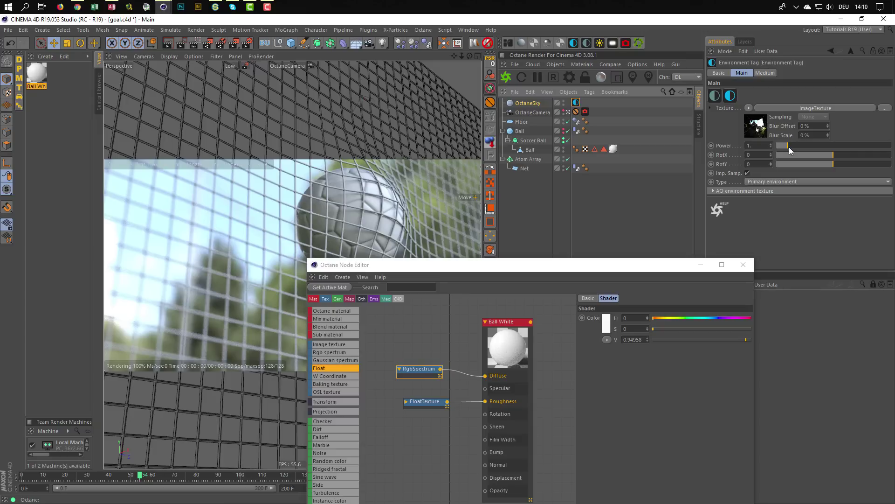
left_click_drag(790, 147, 793, 141)
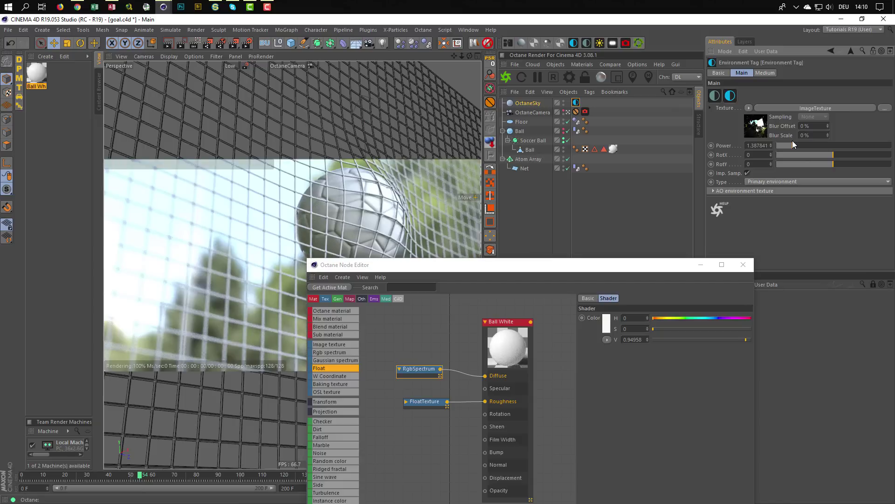
left_click_drag(833, 153, 808, 149)
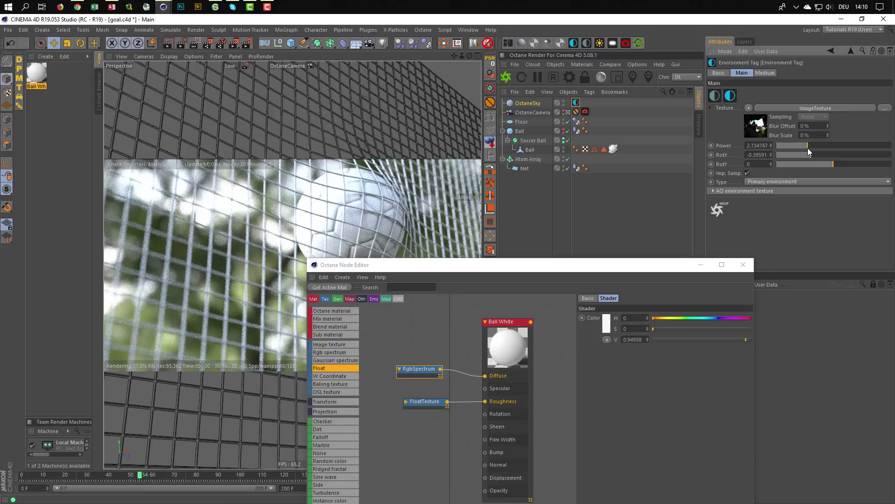
left_click(772, 146)
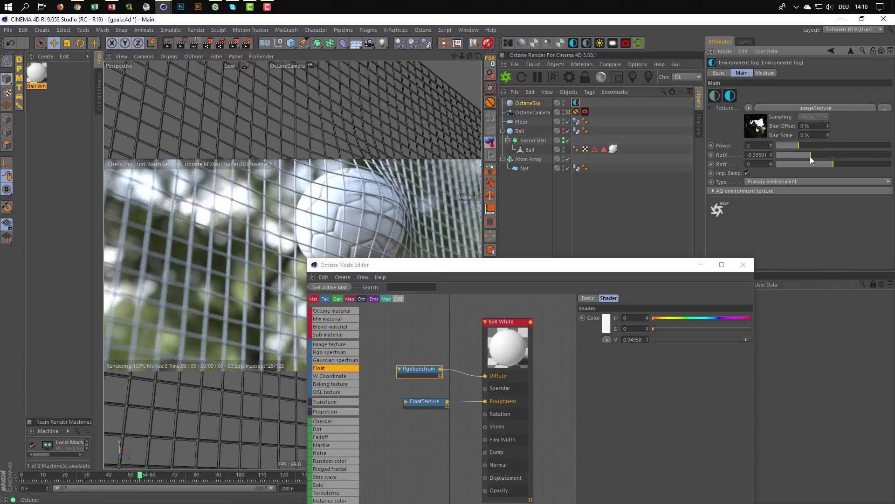
Try different sky rotations, settling RotX at about 0.02, and set the environment's Power to about 1.71
left_click_drag(810, 156, 779, 150)
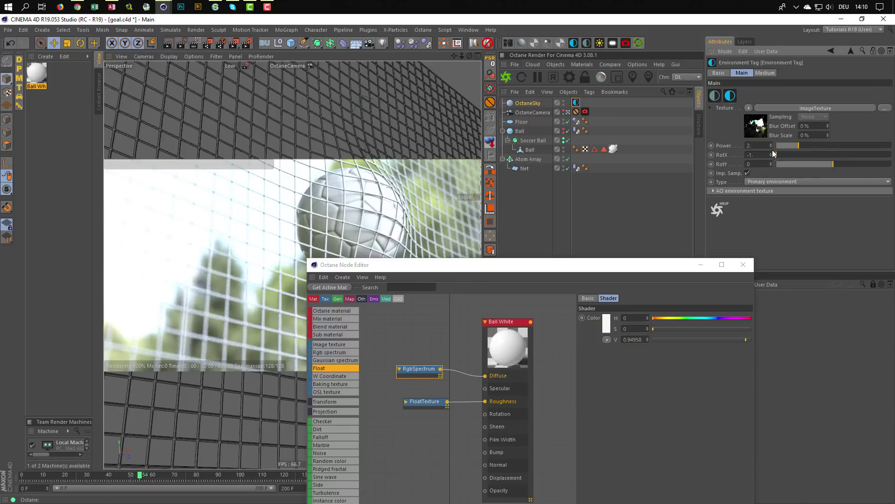
left_click(859, 155)
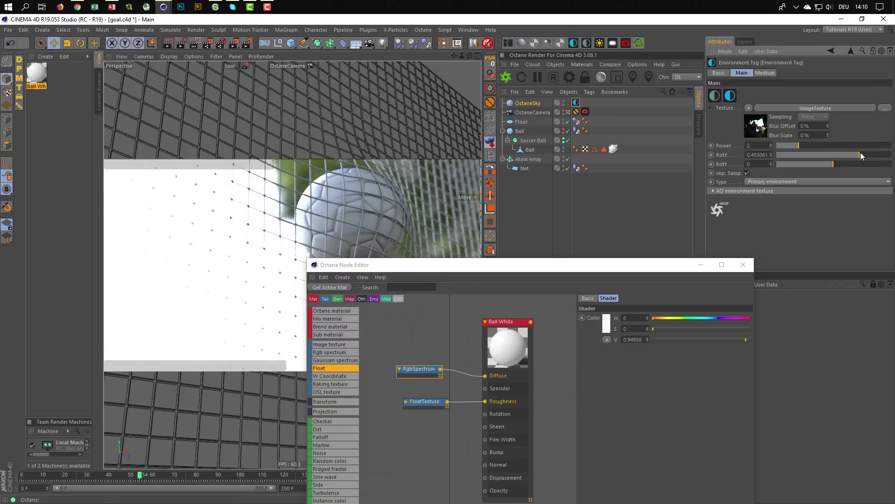
mouse_move(866, 153)
left_mouse_down()
mouse_move(888, 155)
mouse_move(836, 161)
left_mouse_up()
left_click(834, 157)
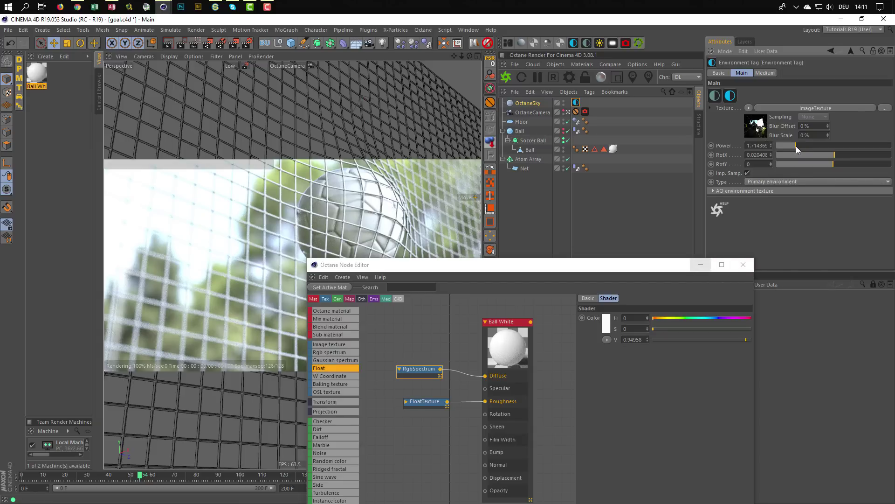
Adjust the sky environment's Power to about 1.8 and move the node editor window to uncover more of the render view
left_click_drag(796, 146, 796, 146)
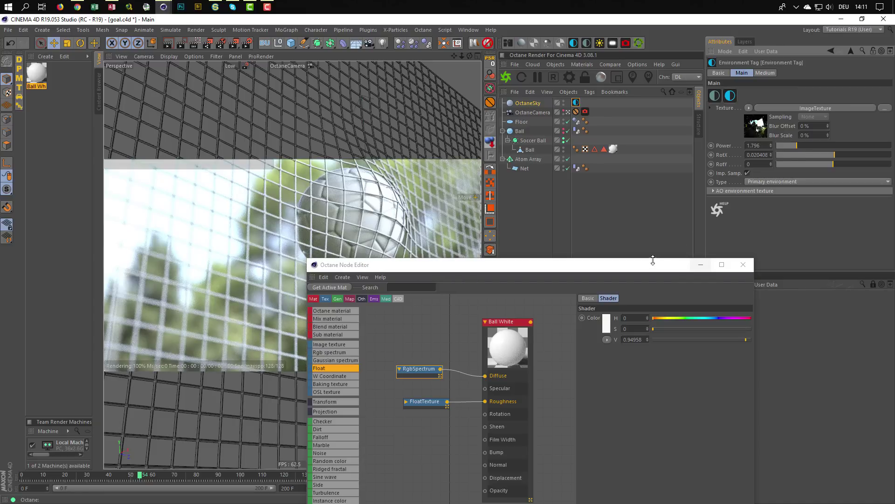
left_click_drag(652, 265, 757, 203)
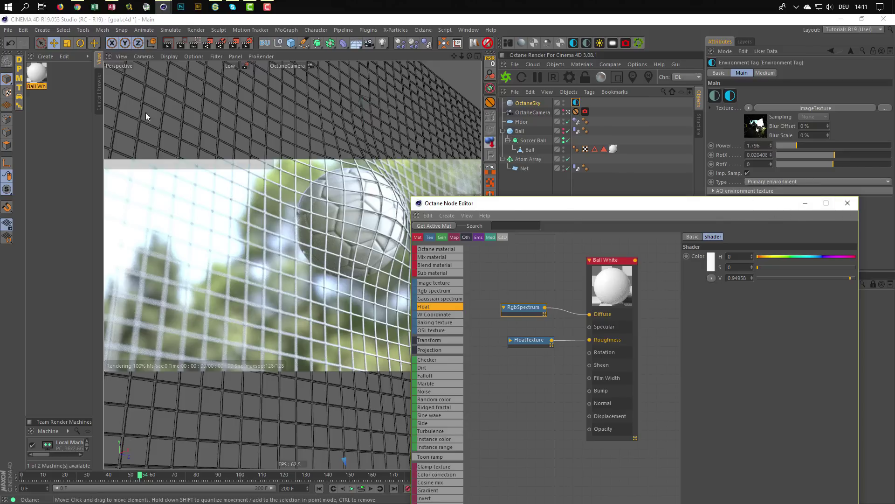
Duplicate the Ball White material and rename the copy Ball Black
left_click(37, 74)
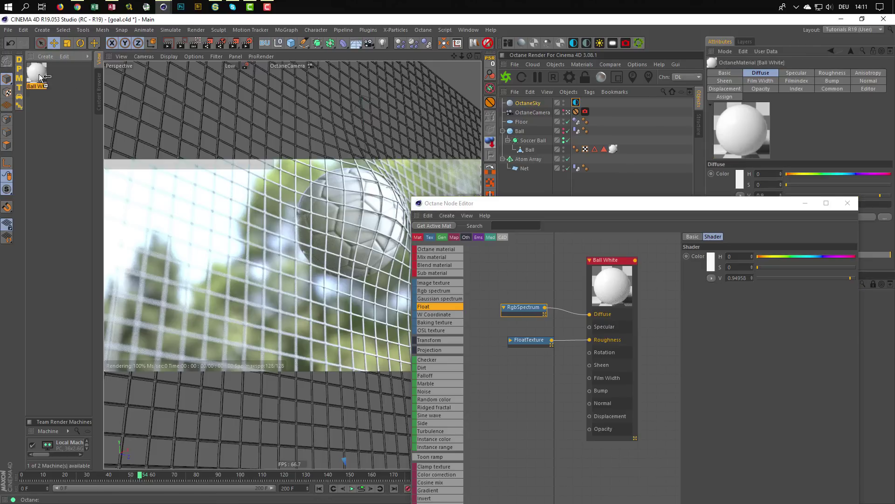
left_click_drag(38, 74, 494, 249, "ctrl")
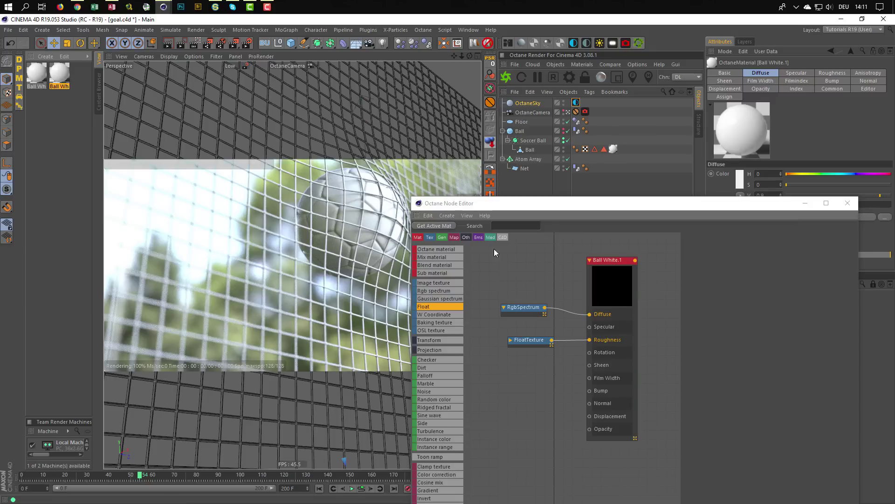
left_click(614, 260)
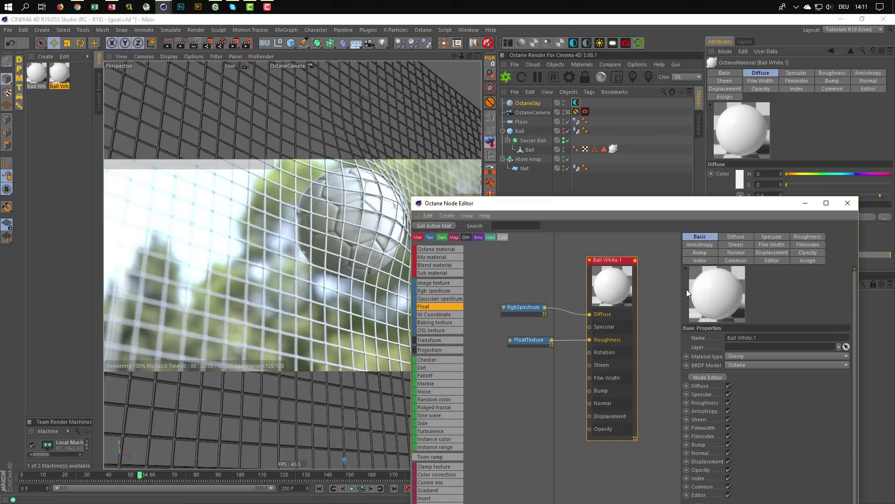
double_click(745, 338)
type("Black")
key("Return")
Lower the V value of Ball Black's RGB spectrum to about 0.024 and place Ball's polygon selection tag behind its white material tag
left_click(513, 309)
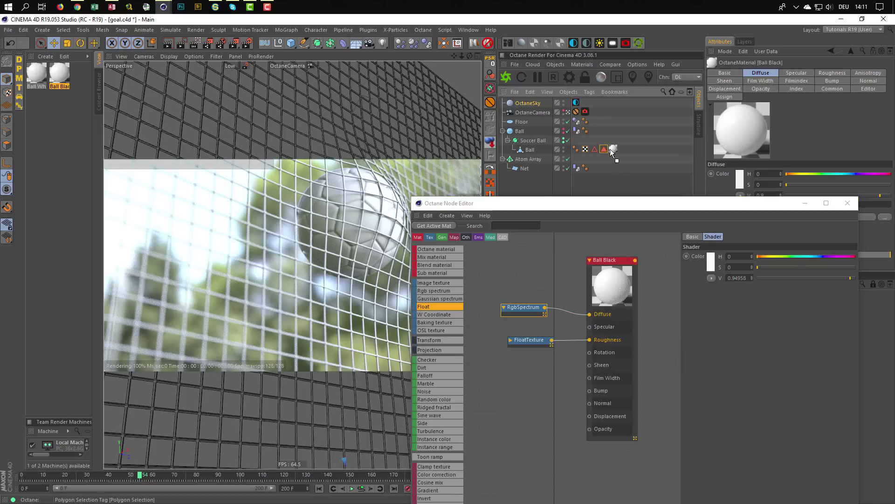
left_click_drag(624, 146, 623, 147)
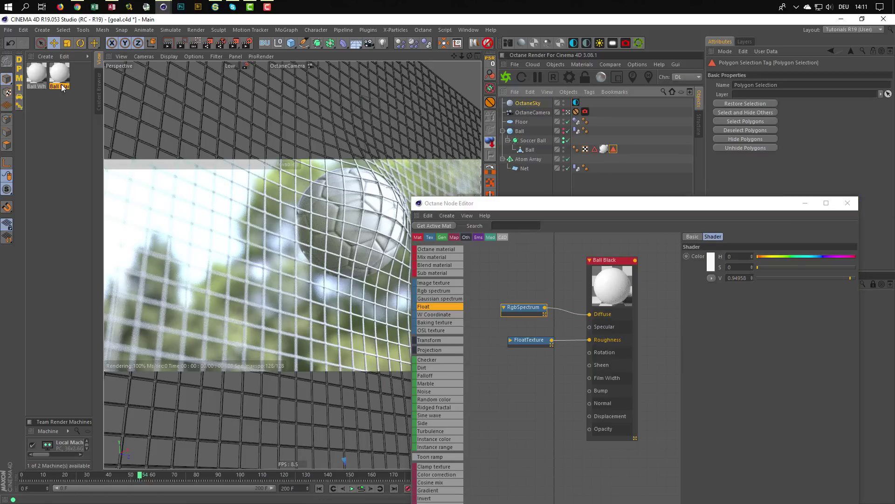
left_click(759, 278)
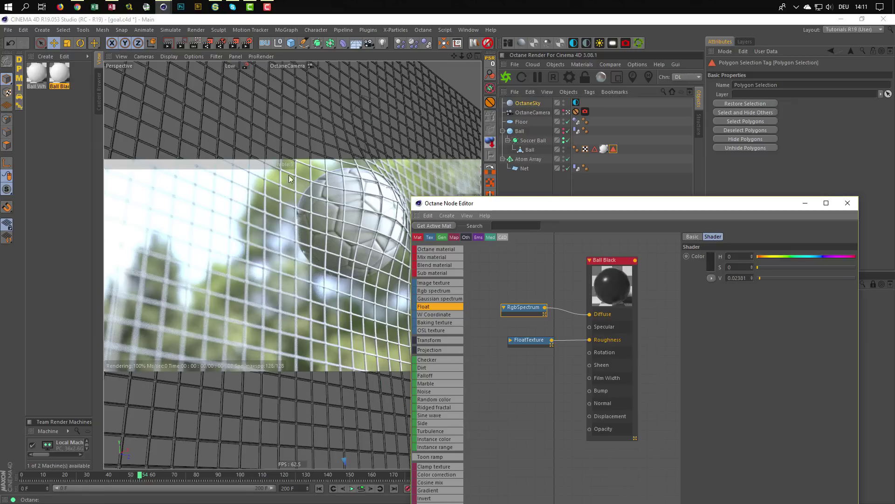
Apply Ball Black to the Ball mesh, restricted to its Polygon Selection, and compare the two ball materials
left_click_drag(59, 74, 778, 103)
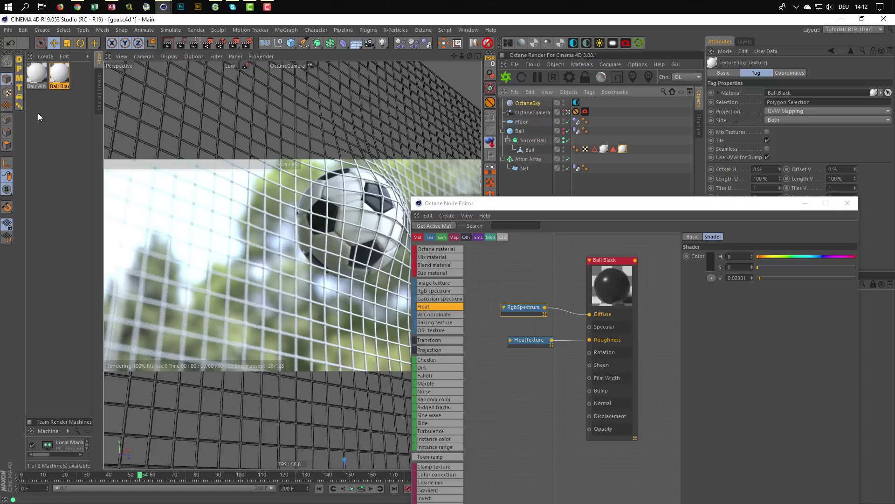
left_click(35, 71)
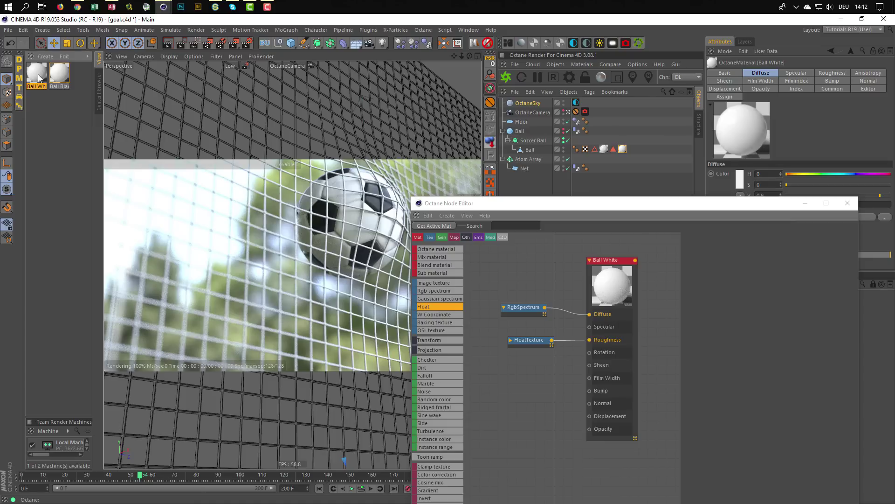
left_click(63, 75)
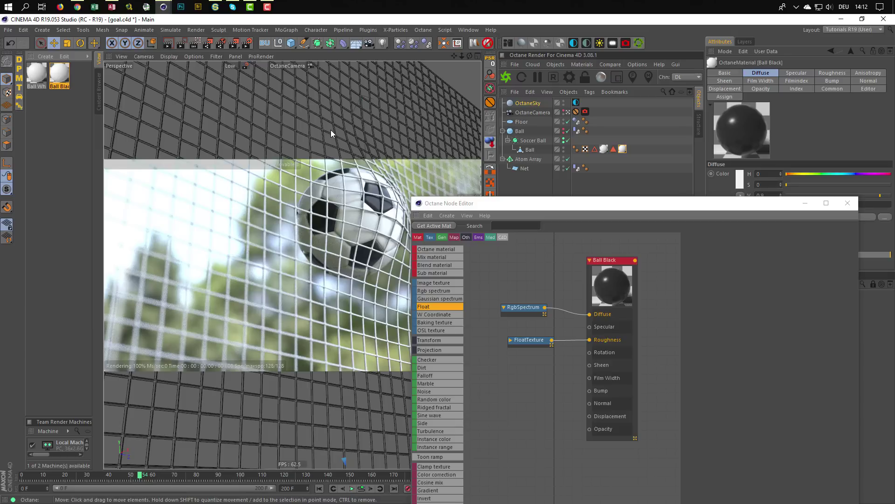
Switch to the Untitled 6 project, collapse the Cloner and move Ball.Spline above it in the object hierarchy
key("v")
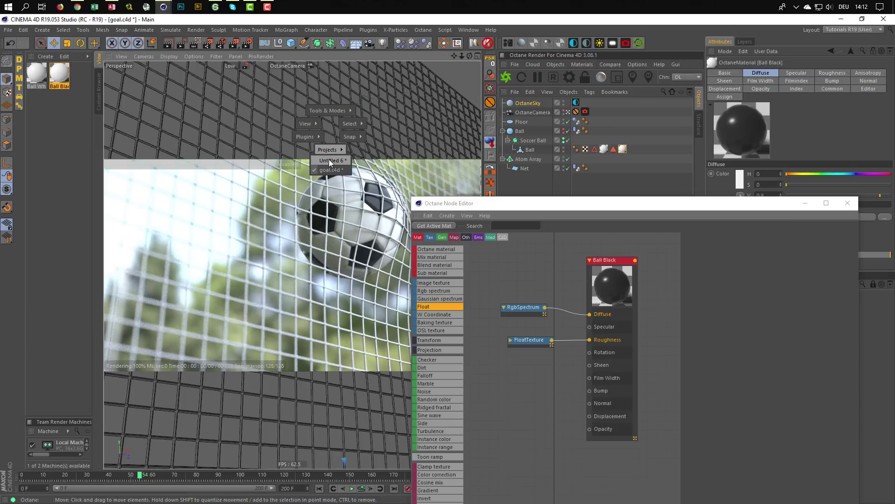
left_click(329, 159)
left_click(504, 103)
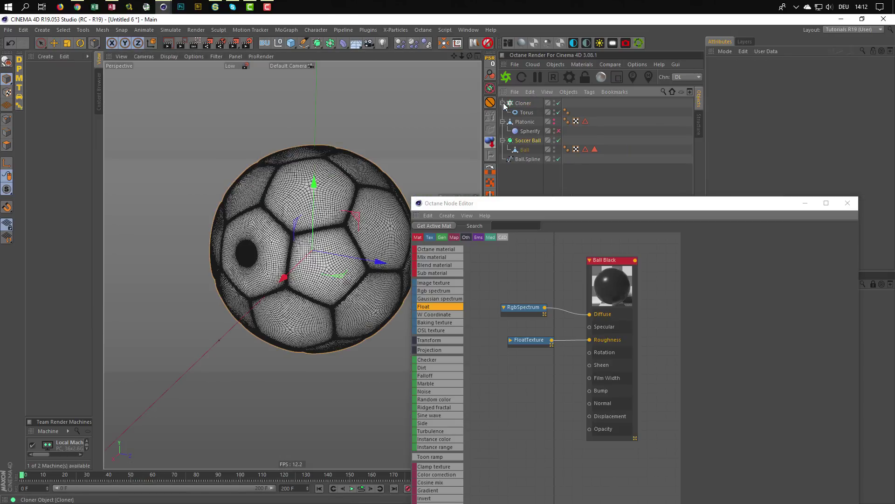
left_click(528, 106)
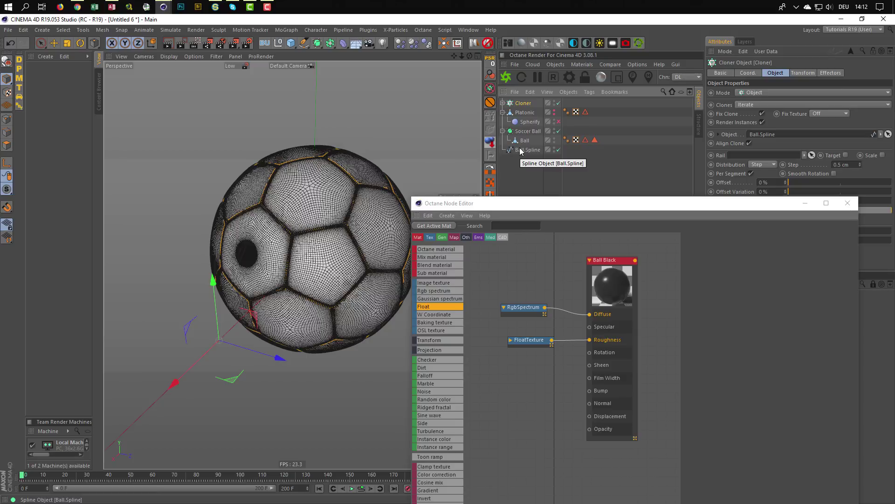
left_click_drag(520, 151, 520, 103)
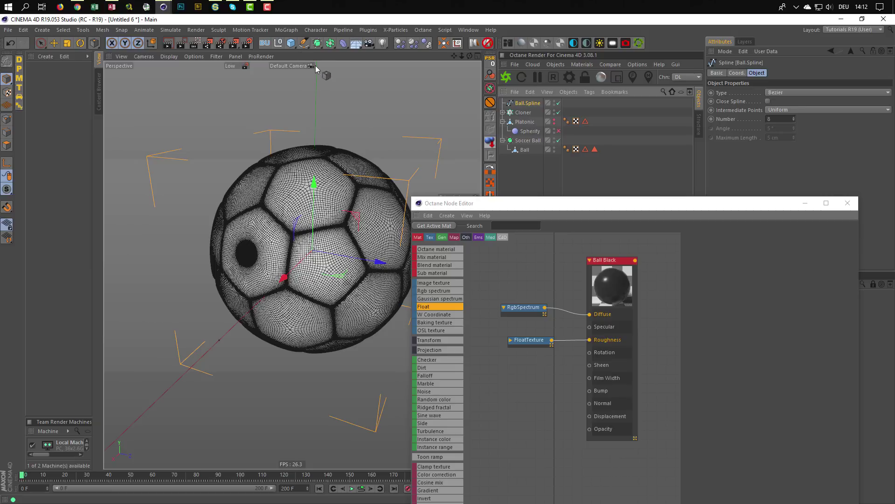
Create a null, parent Ball.Spline and the Cloner under it, and rename the null Seams
left_click(279, 43)
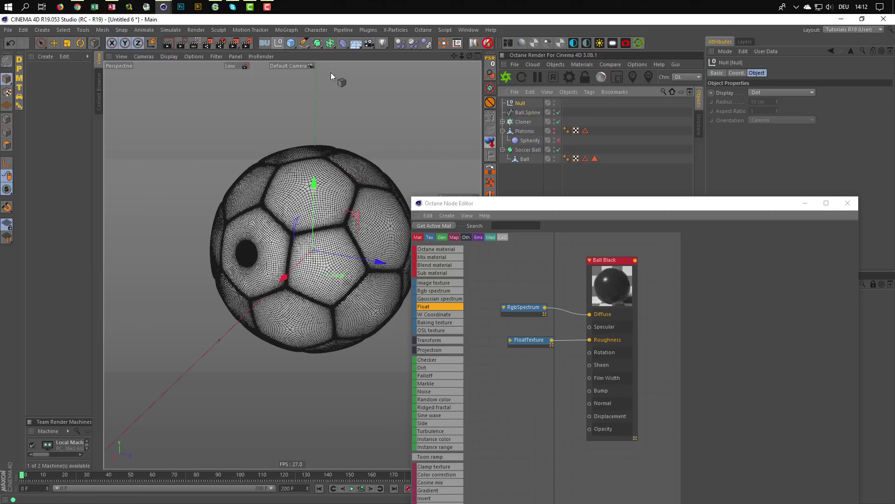
left_click(522, 122)
left_click(522, 113, "ctrl")
left_click_drag(523, 113, 520, 102)
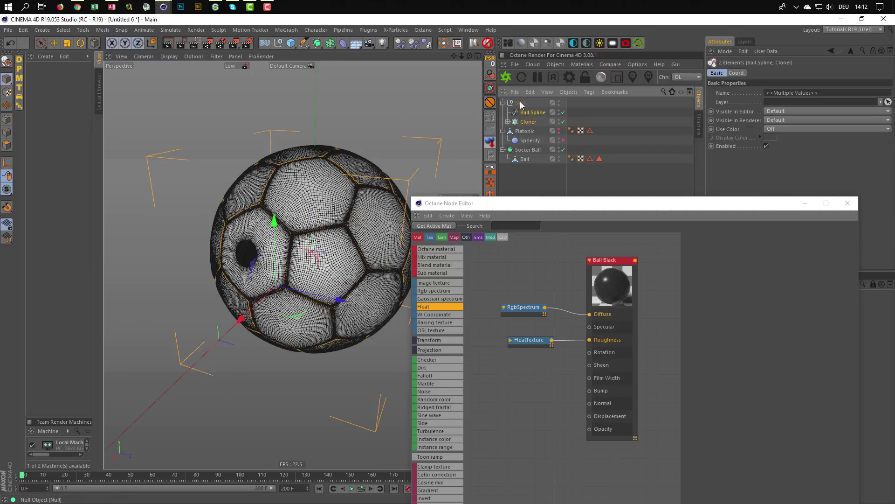
double_click(523, 103)
type("Seams")
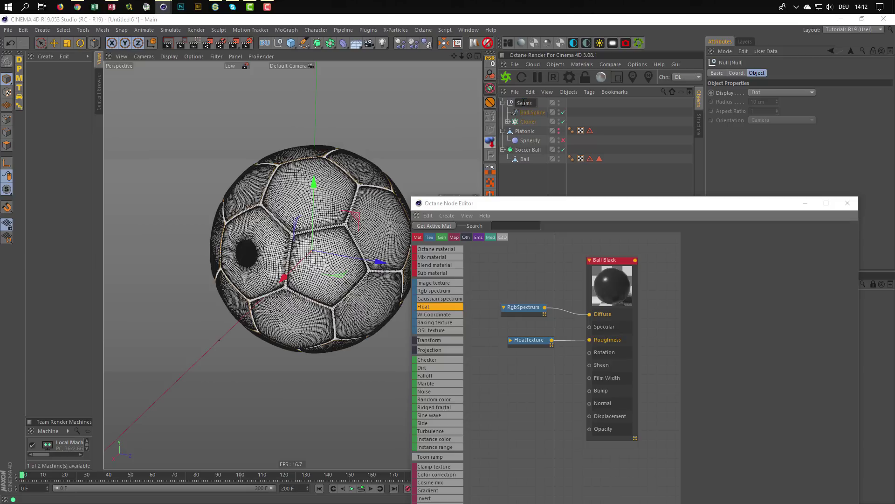
key("Return")
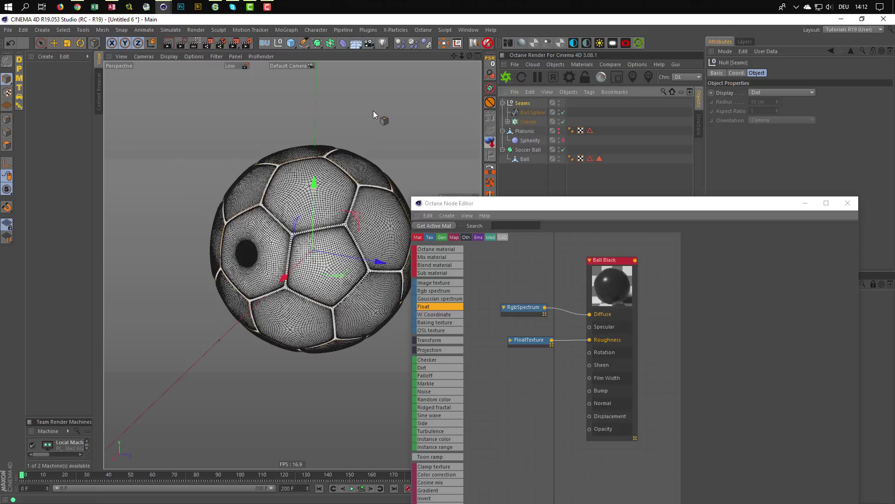
Copy the Seams null and switch back to the goal.c4d project
key("v")
mouse_move(369, 131)
left_click(371, 151)
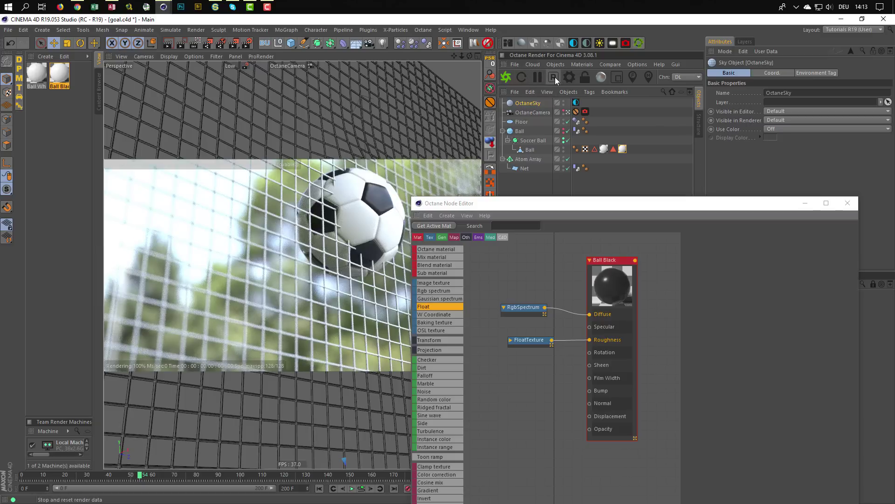
Stop the Octane live render and close the node editor
left_click(555, 77)
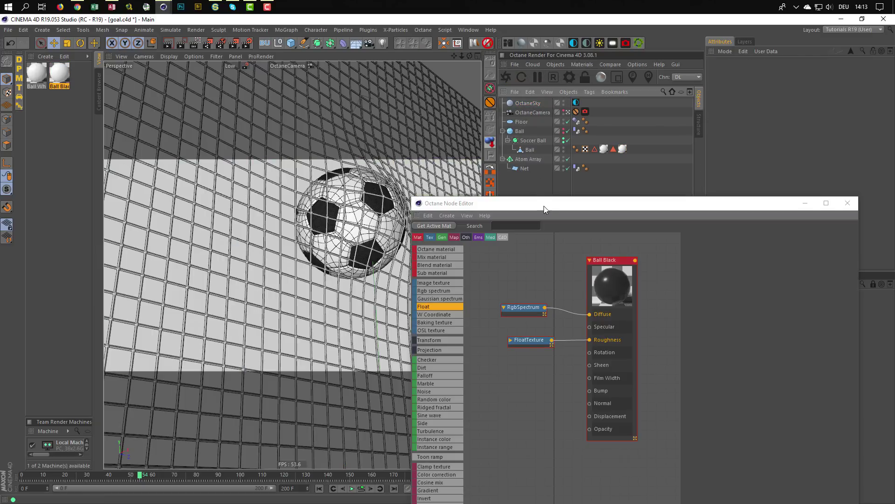
left_click(847, 203)
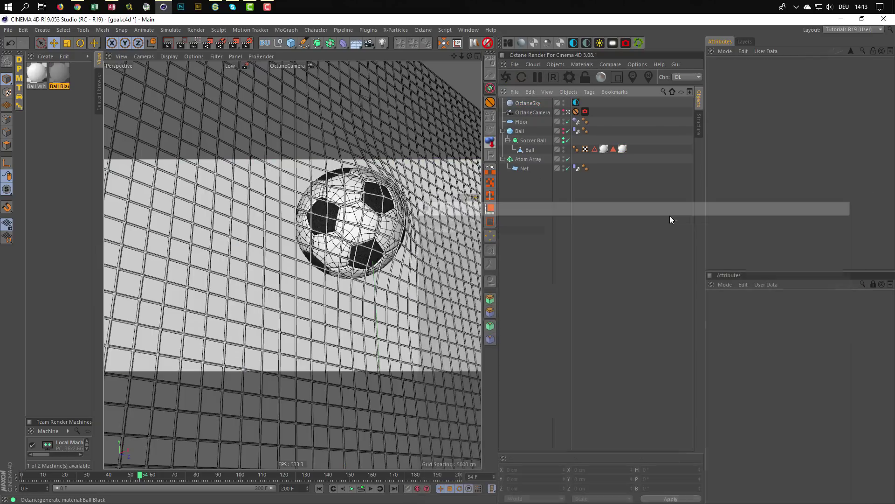
Leave the OctaneCamera view for a close-up of the ball and paste the Seams null into the scene
left_click(568, 112)
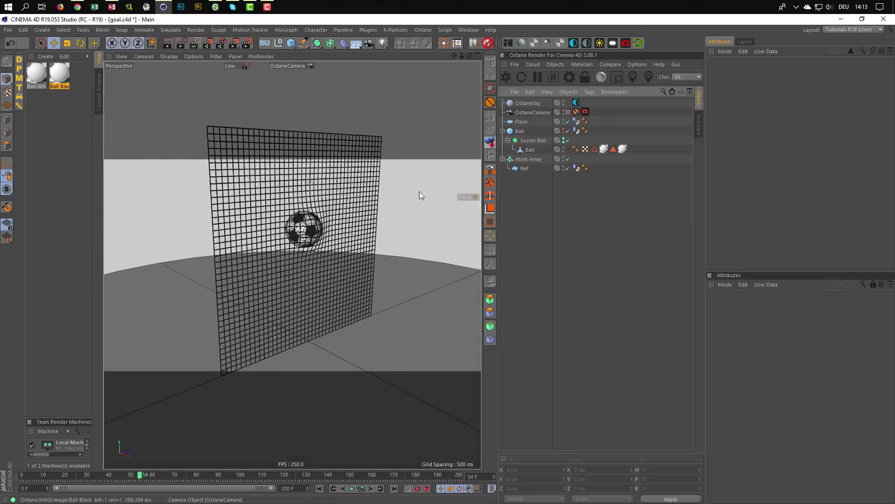
right_click_drag(346, 219, 412, 200, "alt")
left_click_drag(320, 186, 319, 201, "alt")
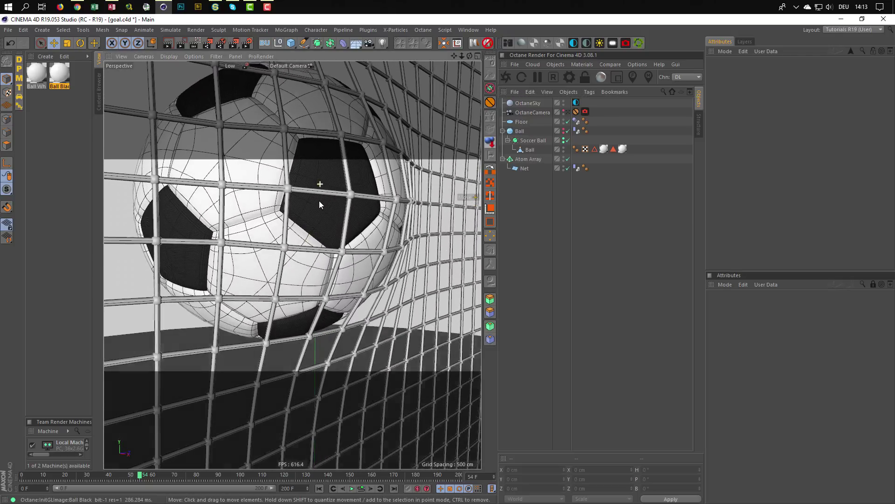
right_click_drag(319, 200, 338, 206, "alt")
left_click_drag(338, 207, 461, 198, "alt")
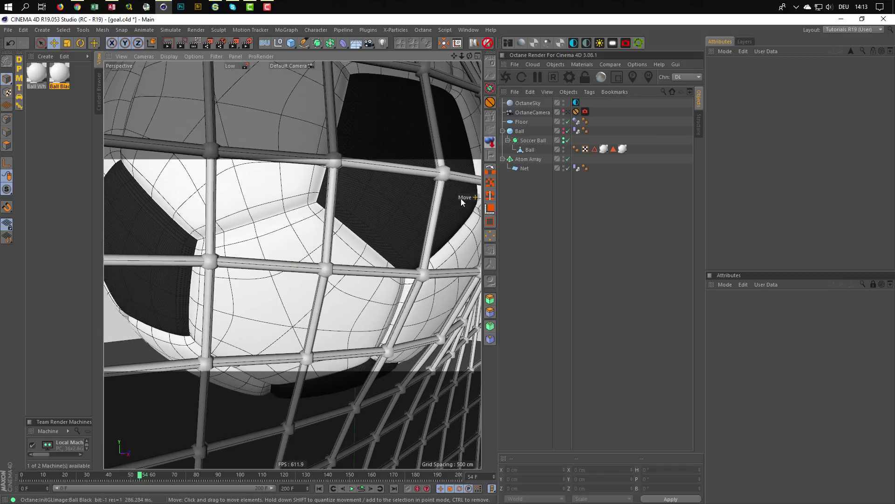
key("ctrl+v")
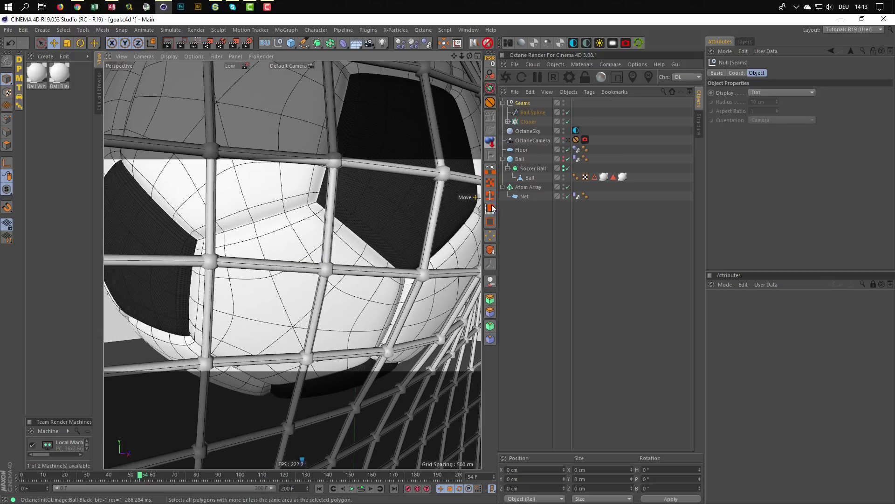
Make the Seams null a child of Ball with its PSR reset, and force it visible in the editor and renderer
left_click(525, 101)
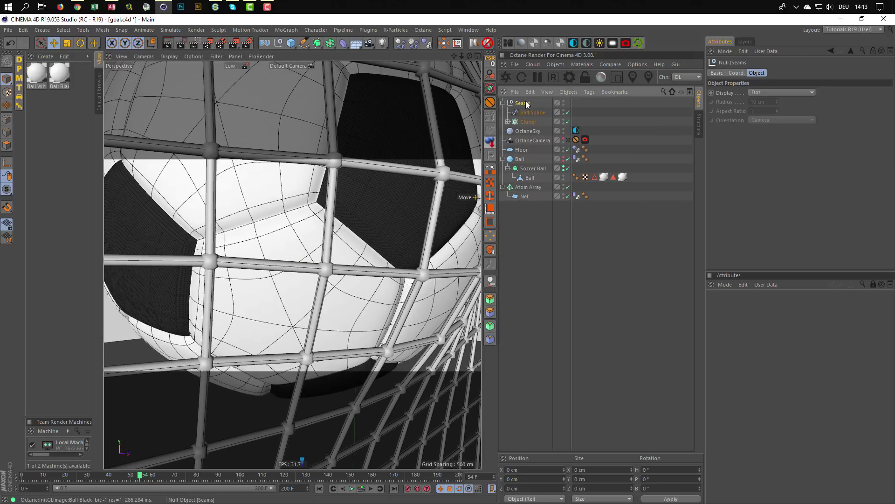
left_click(504, 102)
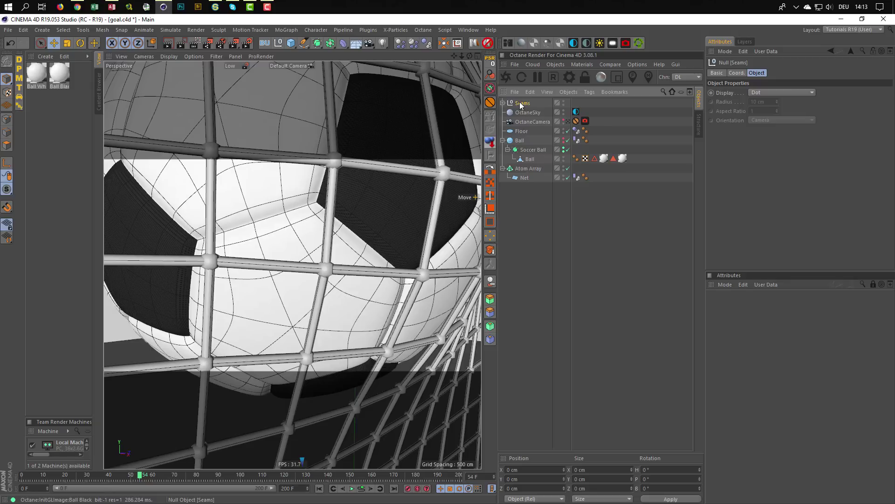
left_click_drag(522, 104, 522, 141)
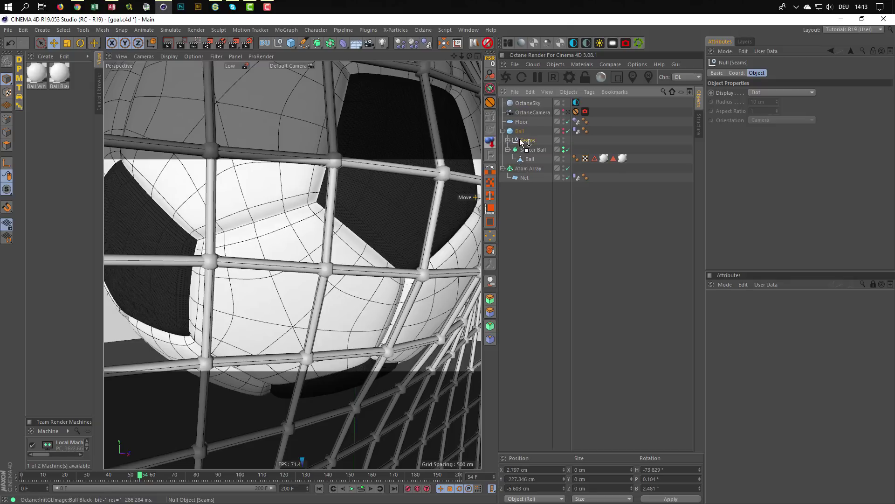
left_click(490, 61)
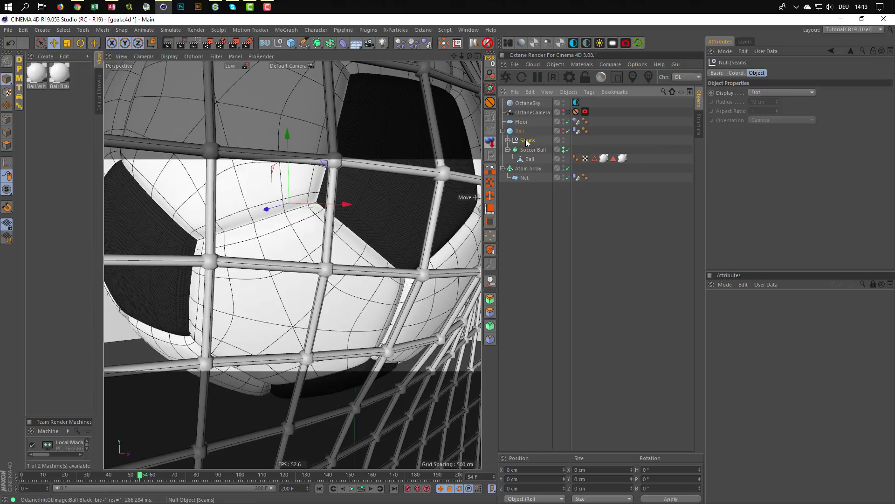
left_click(564, 140)
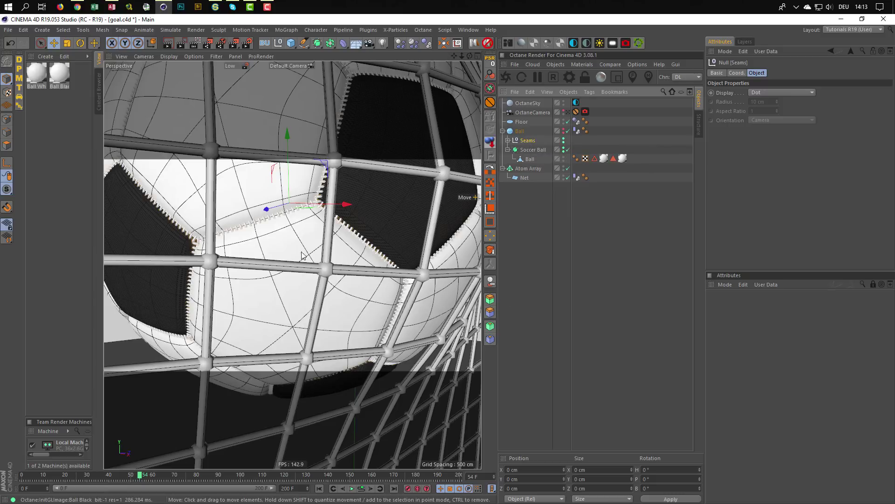
Look through the OctaneCamera again and restart the live render with the PT kernel
left_click(568, 112)
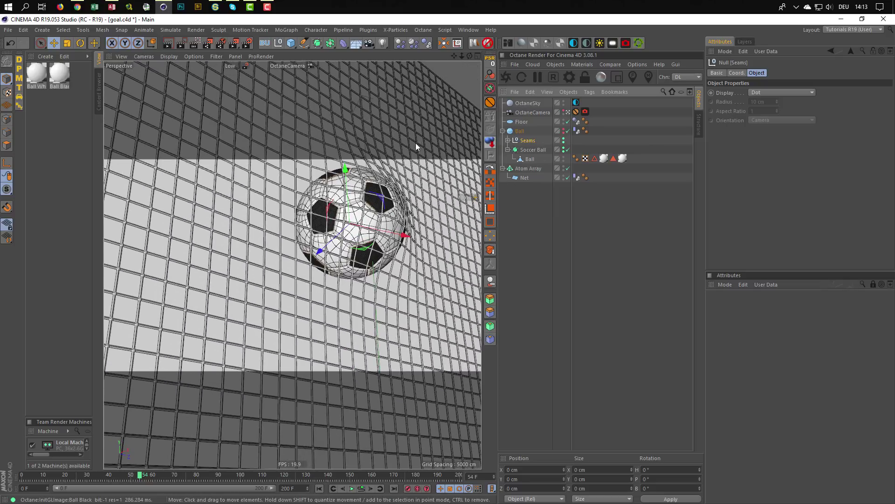
left_click(506, 77)
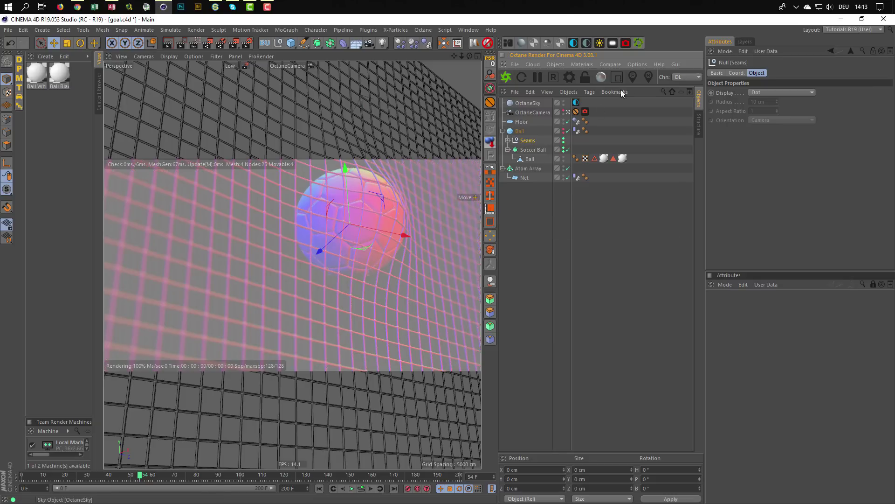
left_click(688, 78)
left_click(688, 95)
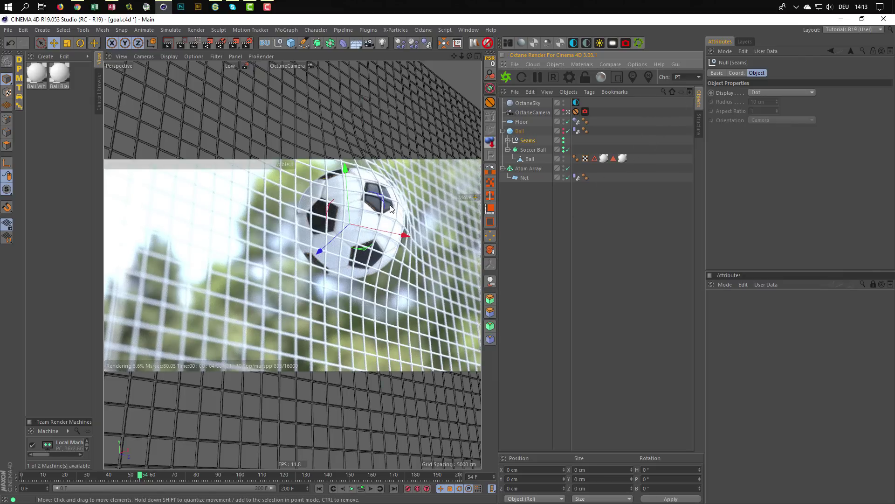
Apply the Ball Black material to the Seams null and save the scene
left_click(59, 73)
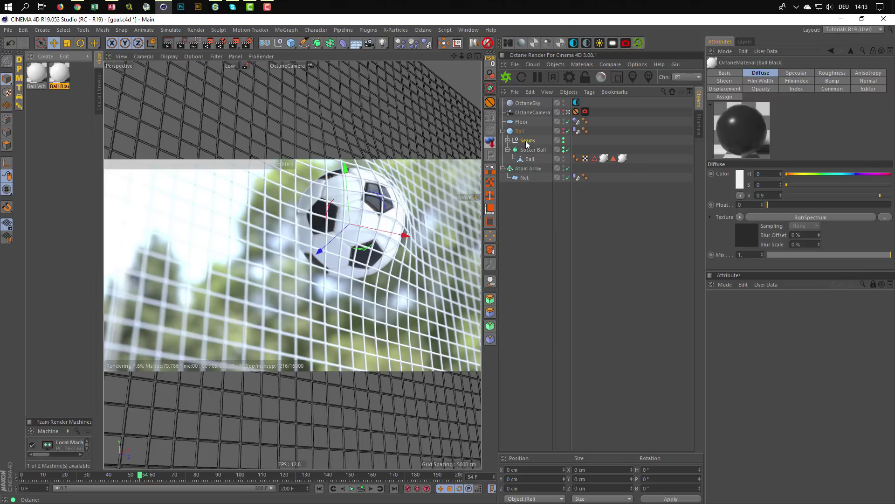
left_click_drag(527, 145, 528, 141)
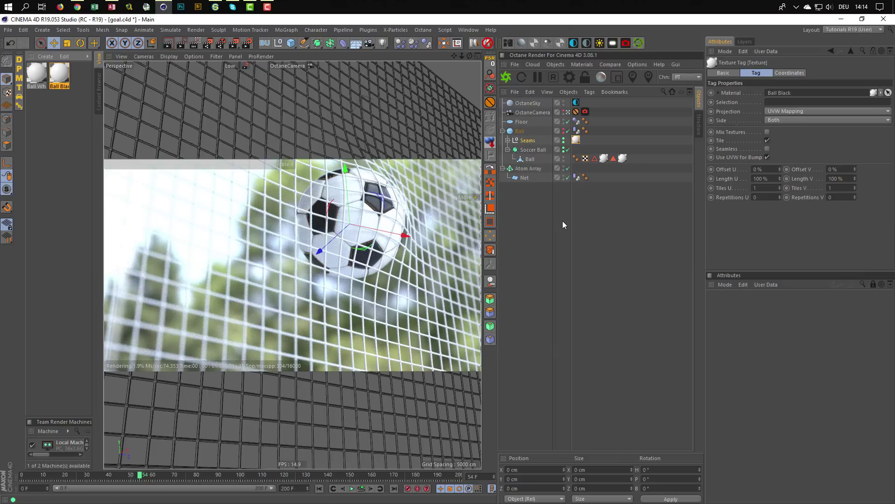
left_click(568, 112)
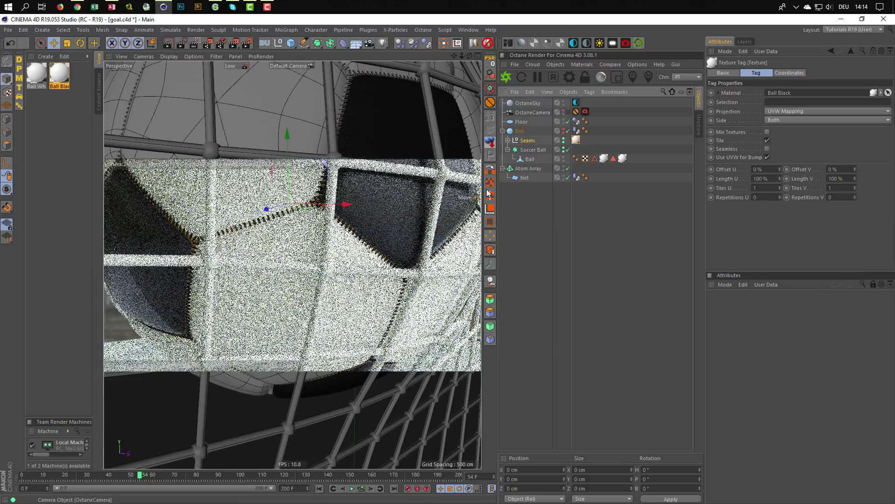
left_click_drag(318, 234, 231, 289, "alt")
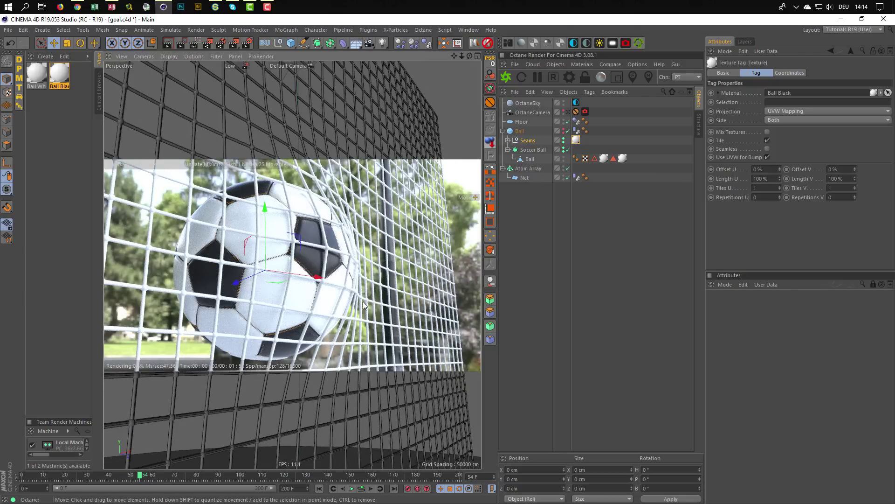
left_click_drag(284, 257, 312, 242, "alt")
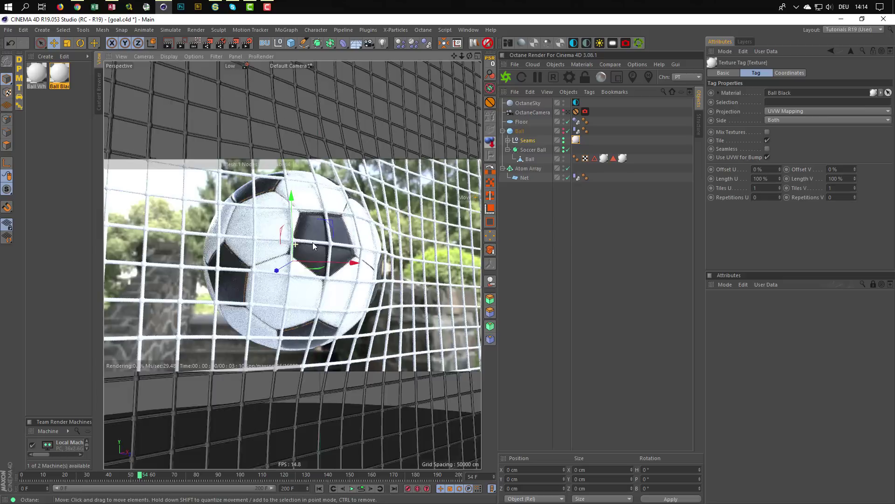
right_click_drag(312, 242, 334, 239, "alt")
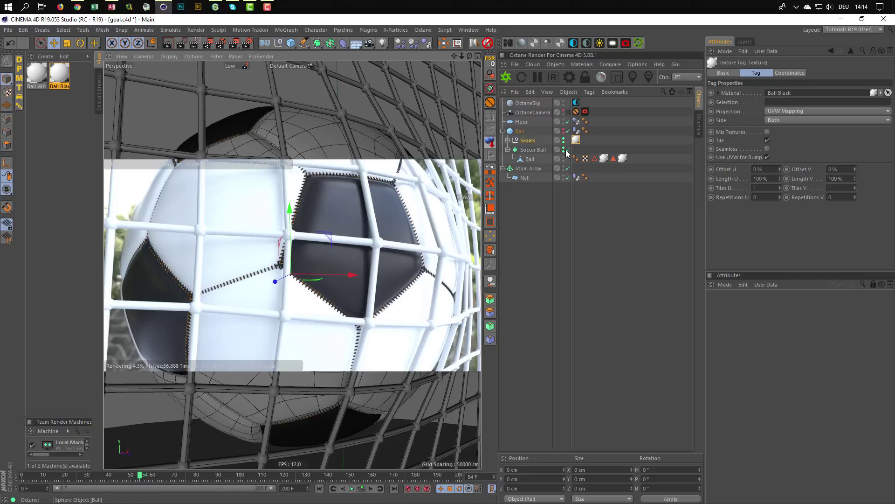
key("ctrl+s")
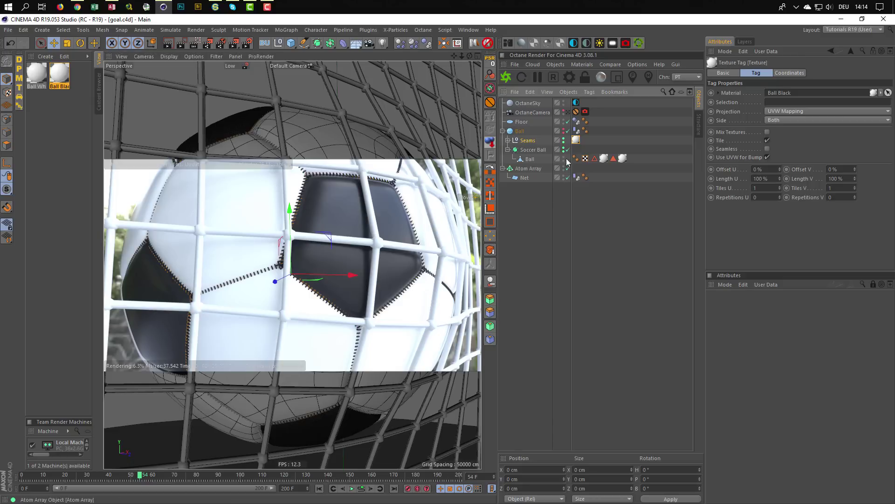
Look through the OctaneCamera and scrub the animation back to frame 0 and forward to frame 80 to check the render
left_click(569, 113)
left_click(570, 112)
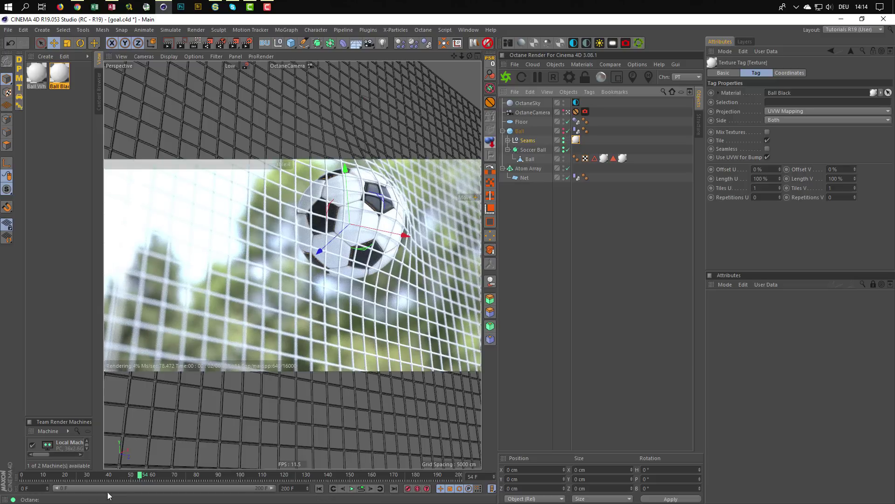
left_click_drag(139, 476, 92, 479)
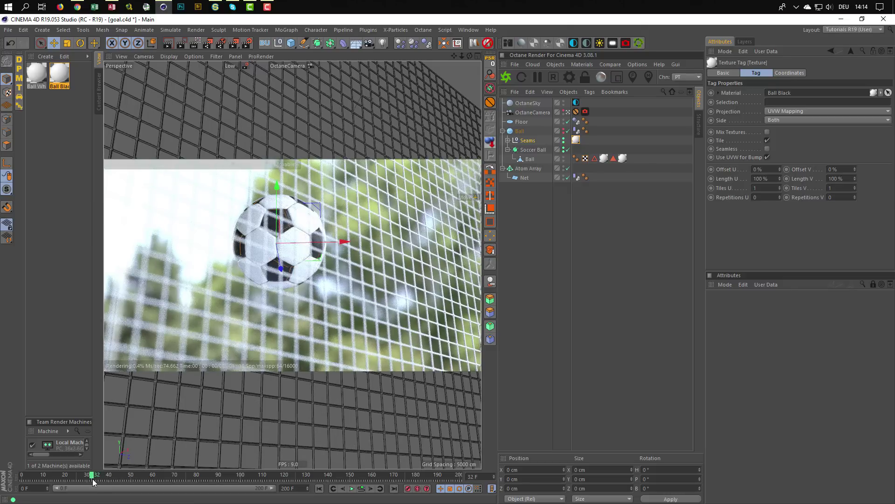
left_click_drag(94, 480, 13, 482)
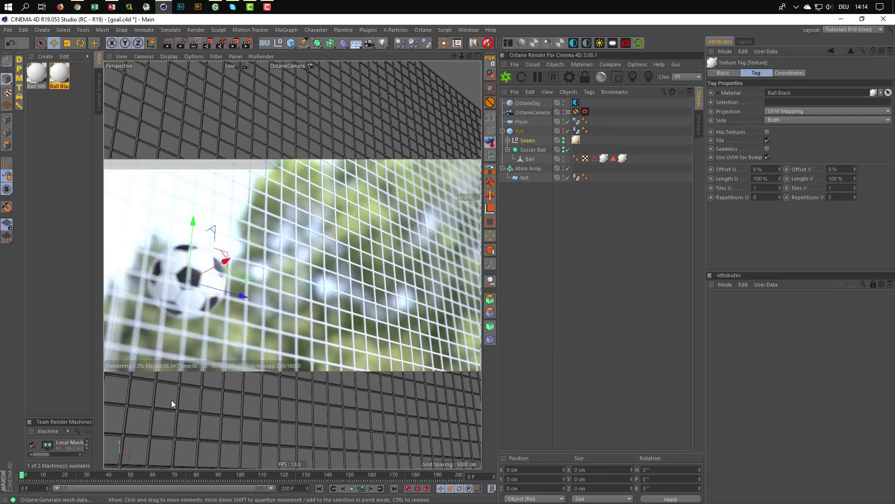
left_click_drag(33, 481, 198, 462)
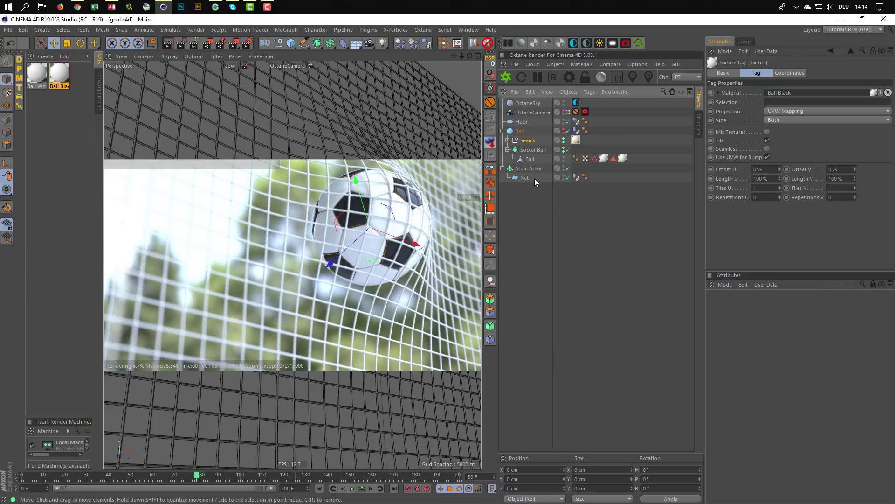
Set the OctaneSky environment's Power to 1, comparing it with 1.2 and 1.1, and deselect everything
left_click(577, 103)
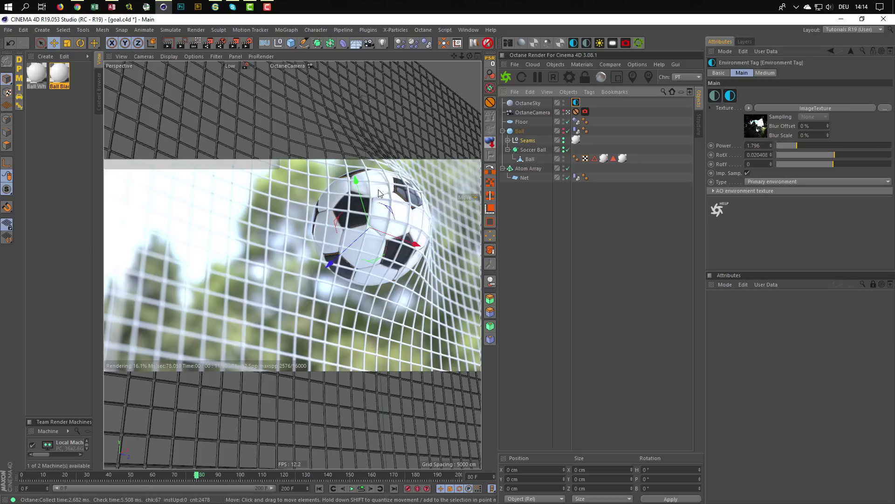
left_click(769, 145)
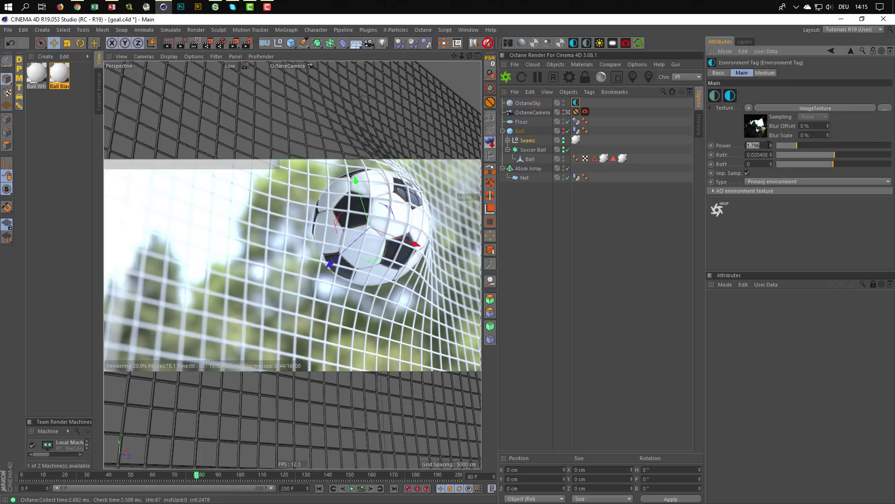
type("1.")
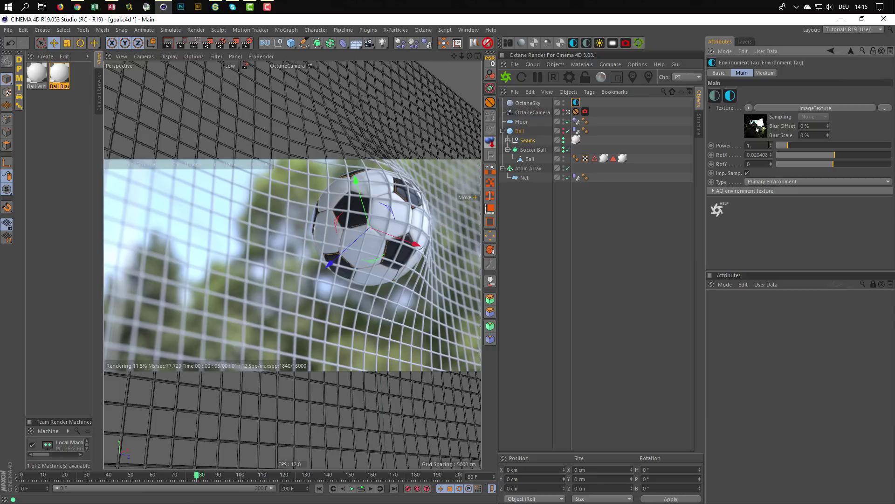
type("1.2")
key("Return")
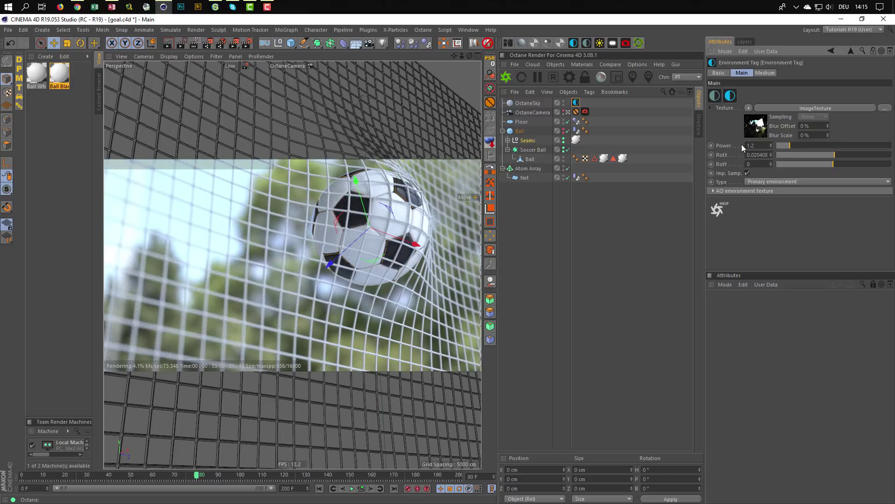
type("1.1")
key("Return")
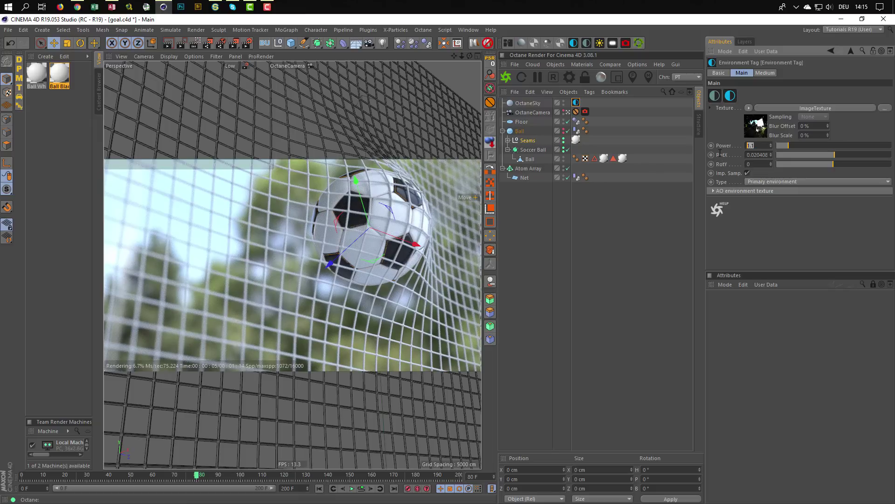
key("Return")
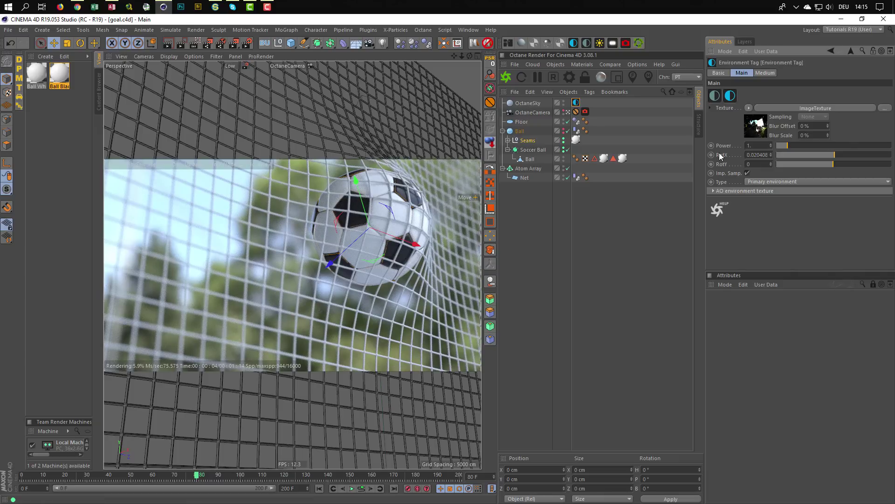
left_click(623, 255)
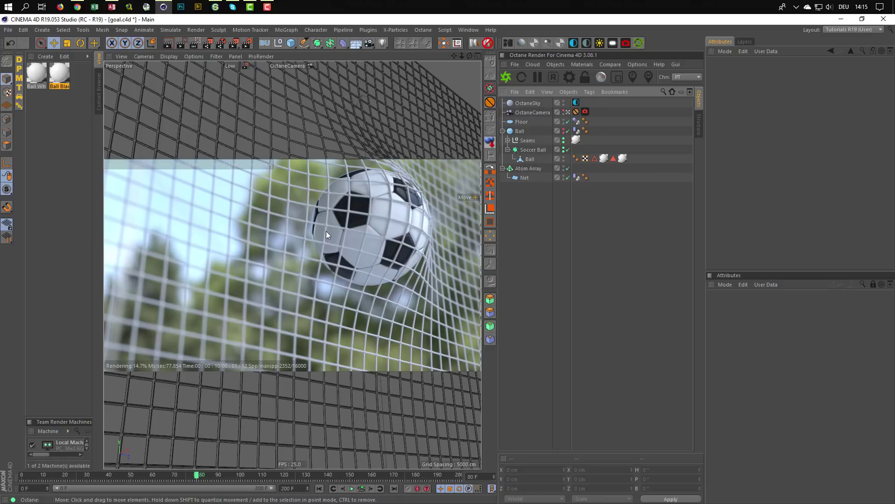
Switch to Chrome, translate the German word "Ventil" into English in Google Übersetzer, and return to Cinema 4D
left_click(80, 8)
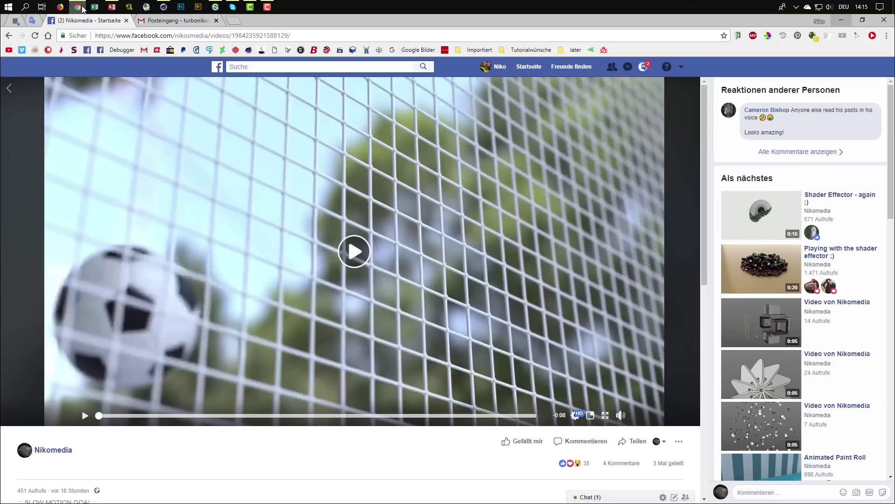
left_click(34, 20)
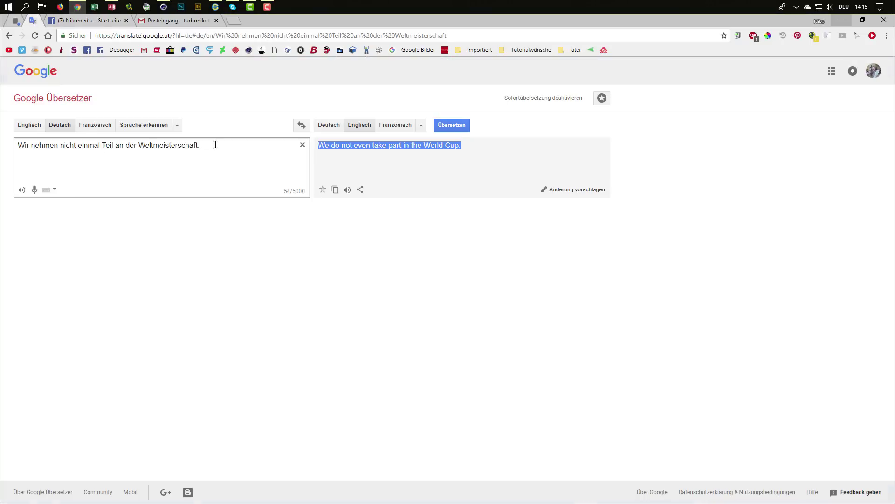
left_click_drag(215, 145, 7, 148)
type("Ventl")
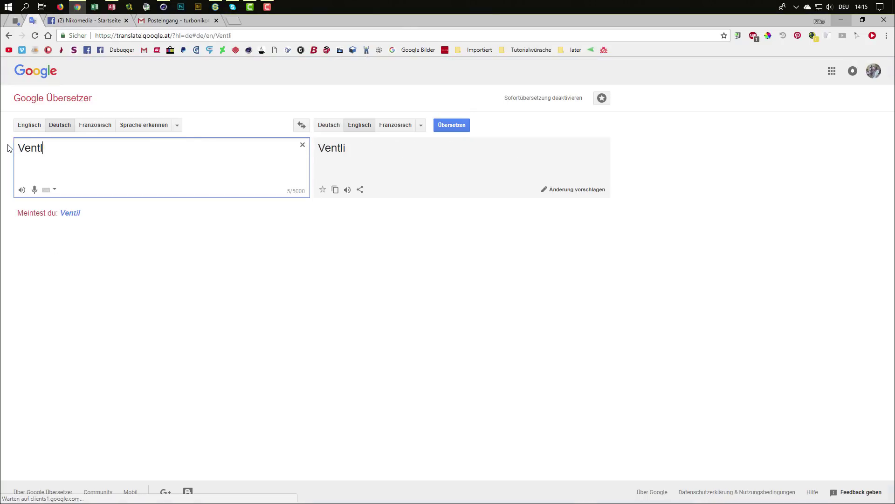
key("BackSpace")
type("oi")
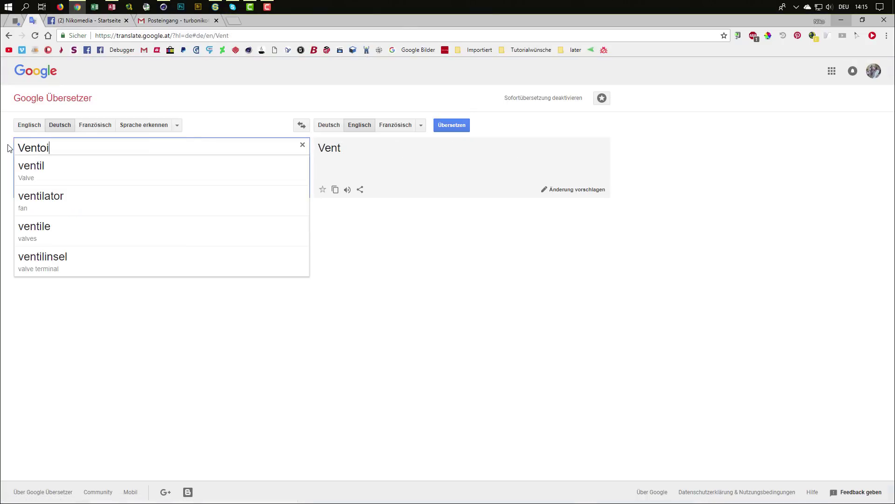
key("BackSpace")
key("BackSpace")
type("il")
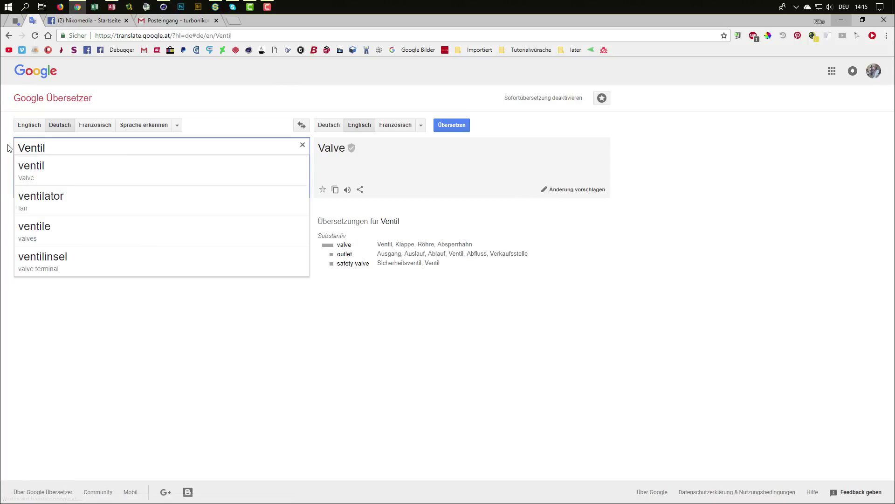
left_click(348, 193)
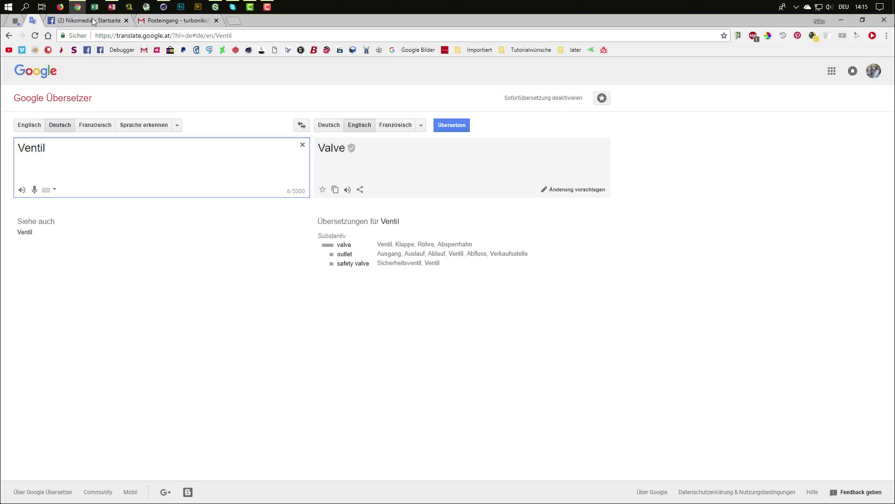
left_click(163, 6)
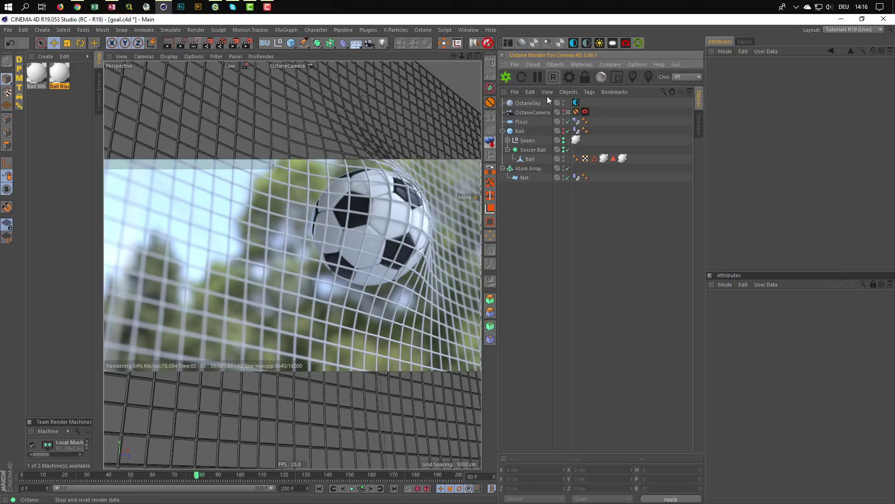
Stop the Octane live render and rotate the Ball polygon object to about H -167.7° and B 9.7°
left_click(554, 77)
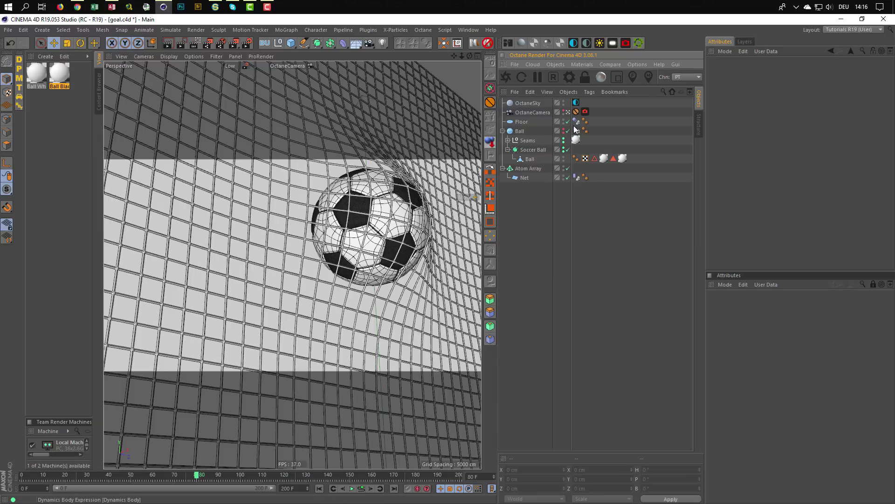
left_click(530, 159)
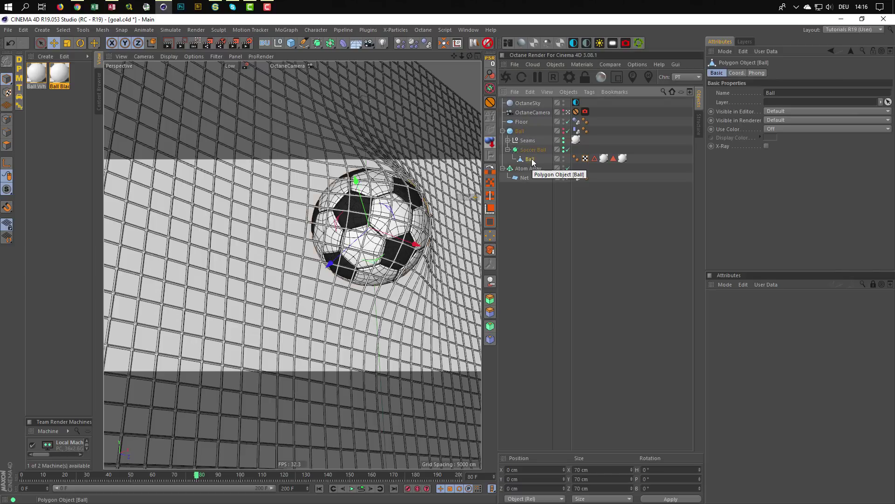
key("r")
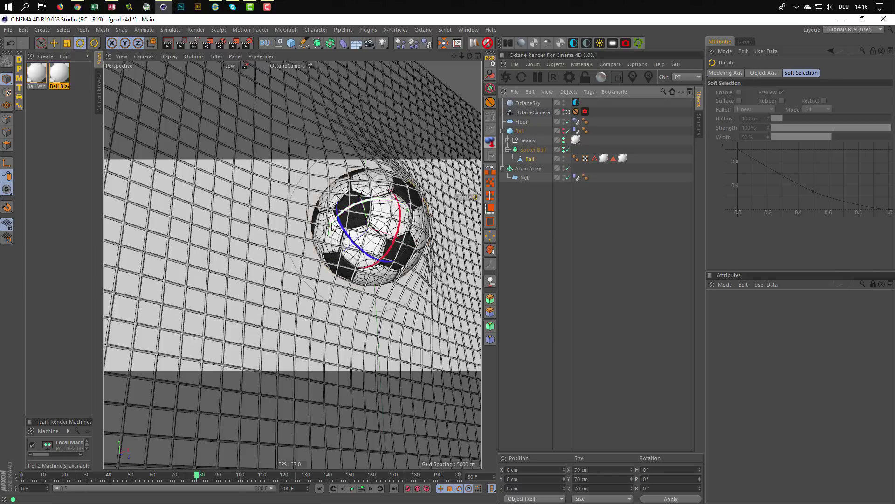
left_click(568, 113)
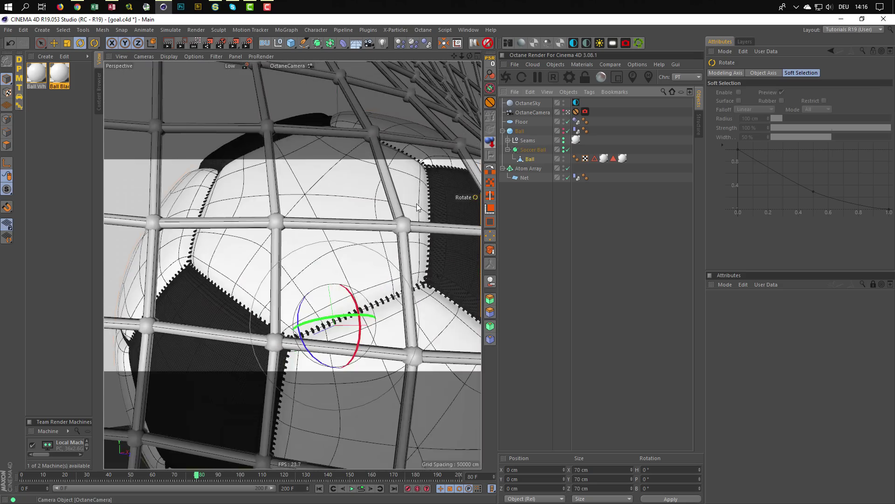
scroll(324, 226, "down", 5)
left_click_drag(323, 226, 294, 217, "alt")
scroll(217, 217, "down", 5)
left_click_drag(182, 219, 346, 185, "alt")
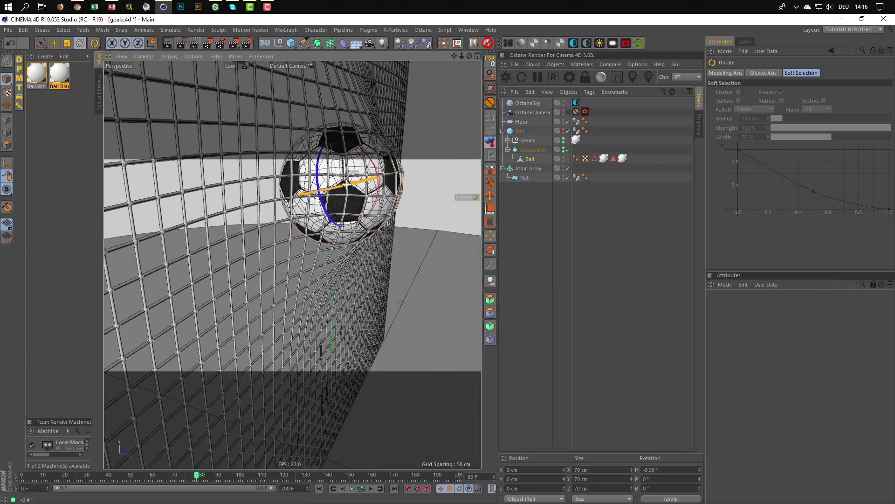
left_click_drag(269, 206, 146, 223)
left_click_drag(289, 208, 269, 199, "alt")
left_click(568, 113)
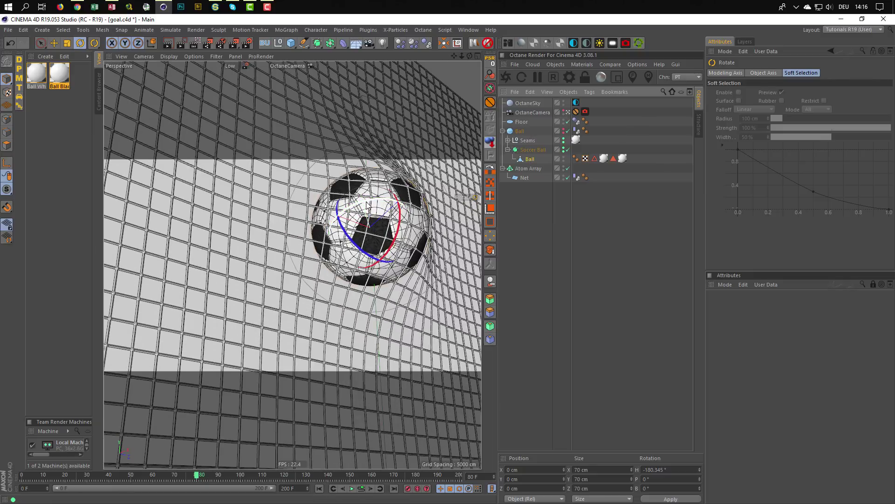
left_click_drag(369, 207, 346, 234)
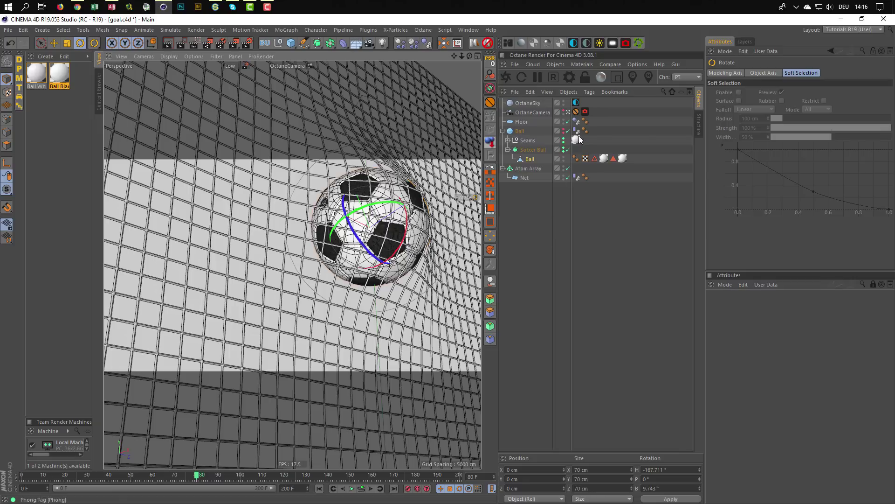
Restart the Octane live render and load the Pathtracing preset with 300 max samples, diffuse and specular depth 8, and GI clamp 1
left_click(506, 76)
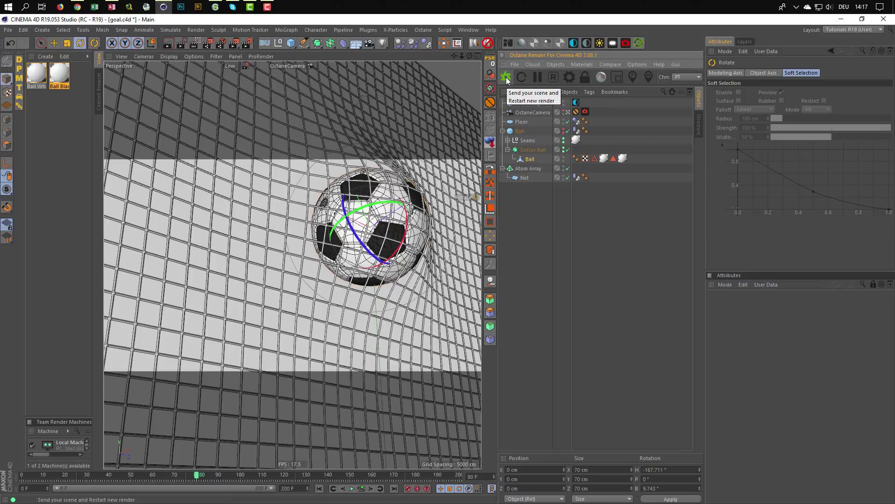
left_click(506, 77)
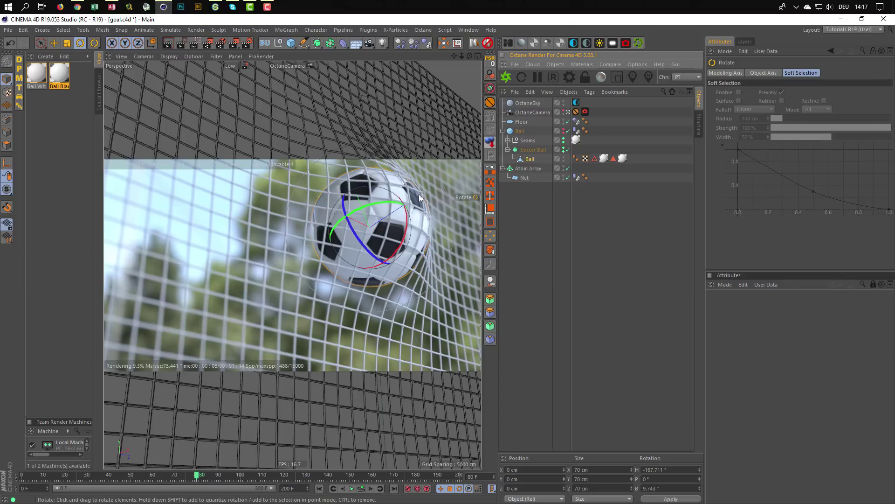
left_click(572, 79)
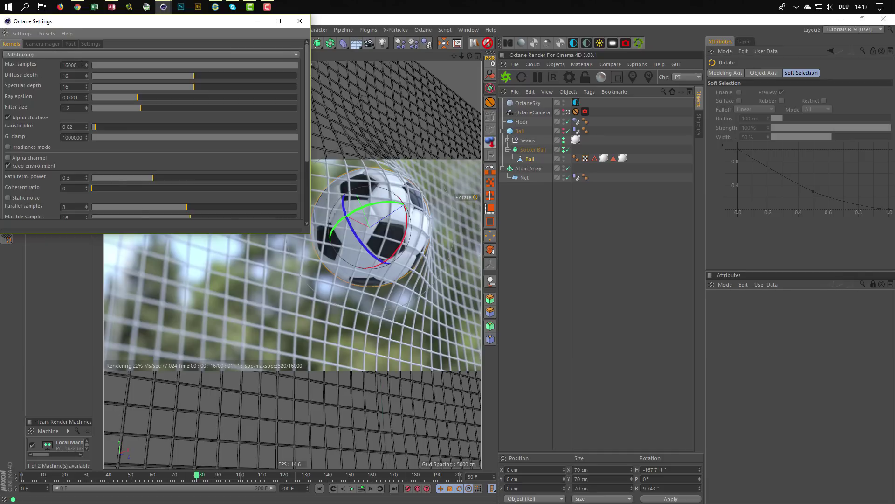
left_click(47, 34)
left_click(52, 82)
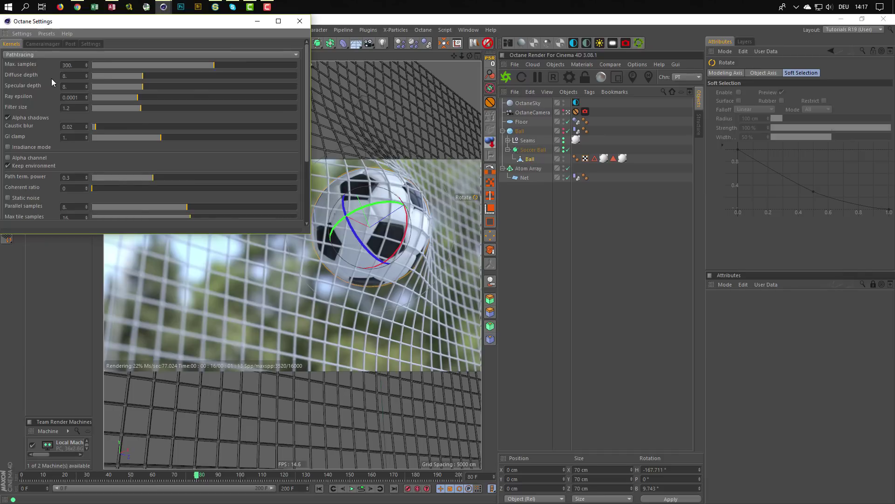
left_click(300, 21)
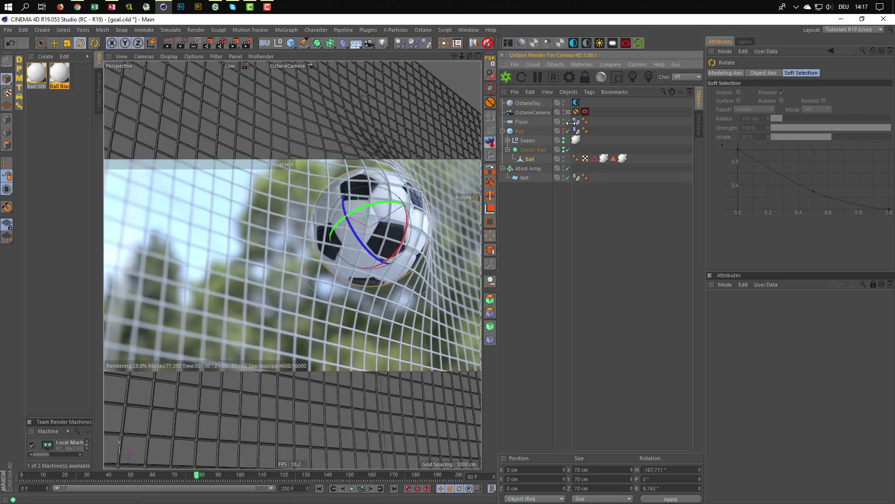
Stop the Octane live render of the goal scene and deselect all objects
left_click(555, 77)
left_click(532, 239)
left_click(8, 29)
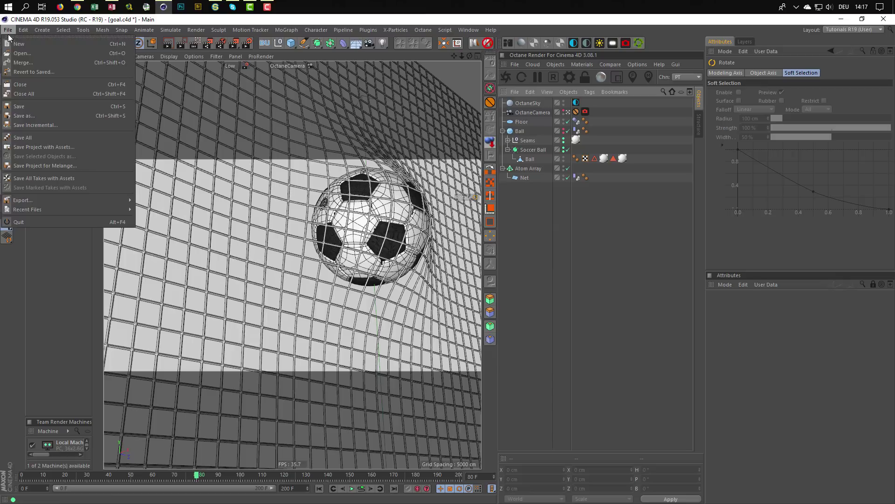
left_click(585, 260)
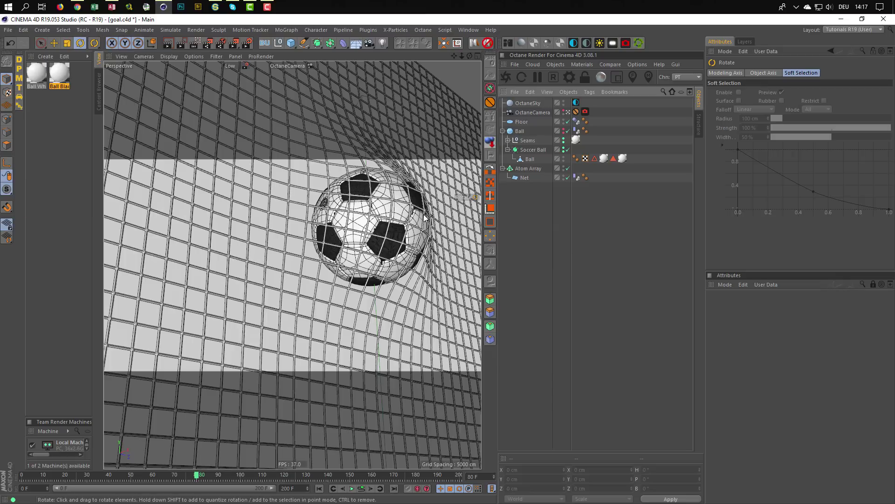
Switch to the Untitled 6 project and delete all of its objects, including Seams, Platonic and Soccer Ball
key("v")
left_click(393, 240)
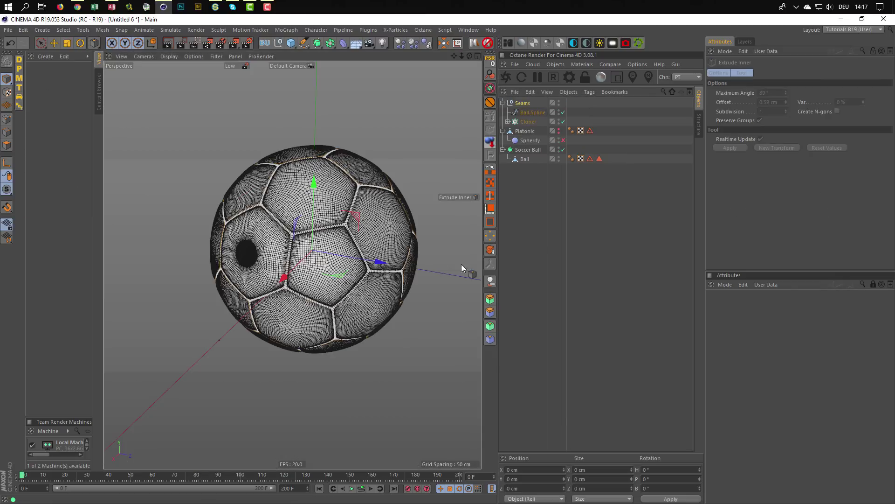
left_click_drag(553, 247, 504, 97)
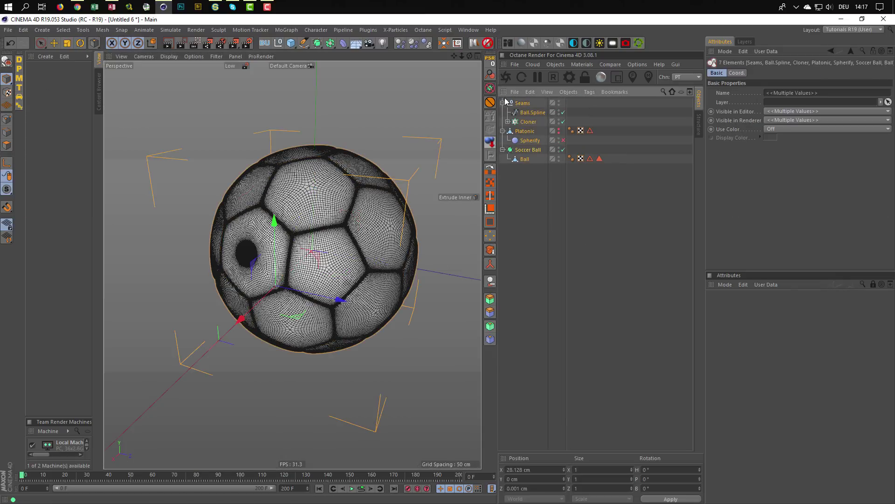
key("Delete")
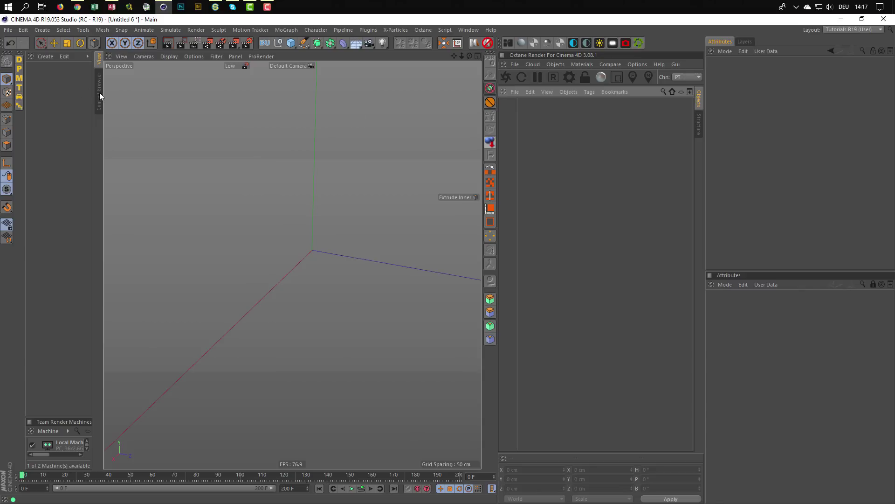
Add the library preset Ball - Soccer Ball to the emptied scene and examine its panels and seams up close
left_click(100, 94)
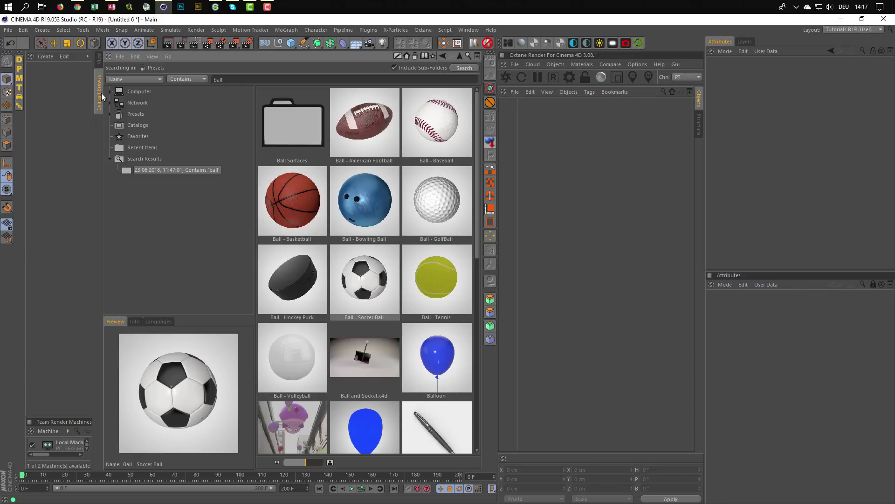
double_click(371, 283)
left_click(98, 58)
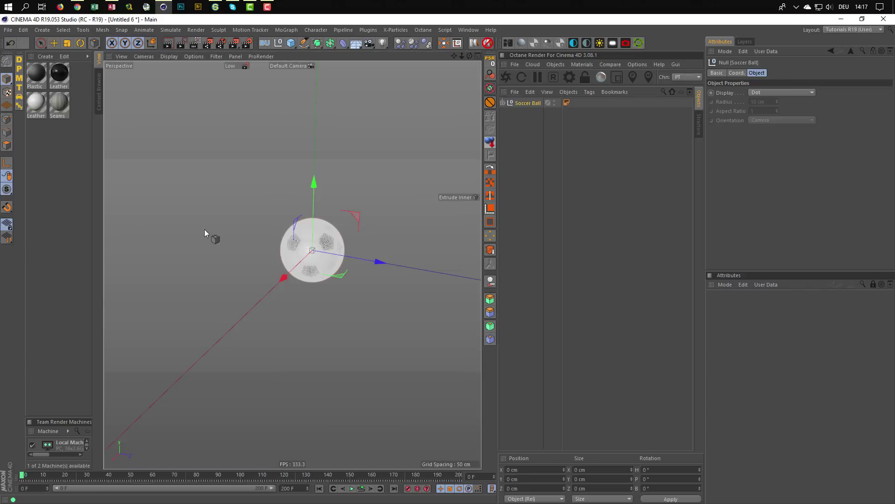
right_click_drag(317, 248, 398, 231, "alt")
left_click_drag(399, 230, 301, 212, "alt")
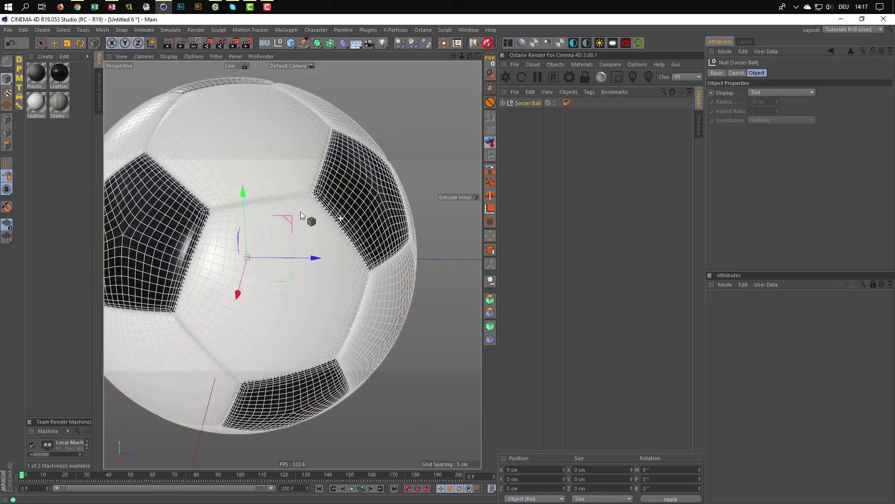
Examine the finished soccer ball's panels, seams and mesh from all sides
right_click_drag(280, 213, 242, 219, "alt")
left_click_drag(242, 219, 142, 233, "alt")
middle_click_drag(185, 229, 402, 169, "alt")
left_click_drag(303, 209, 180, 230, "alt")
middle_click_drag(180, 232, 301, 187, "alt")
left_click_drag(301, 187, 185, 223, "alt")
middle_click_drag(186, 223, 234, 171, "alt")
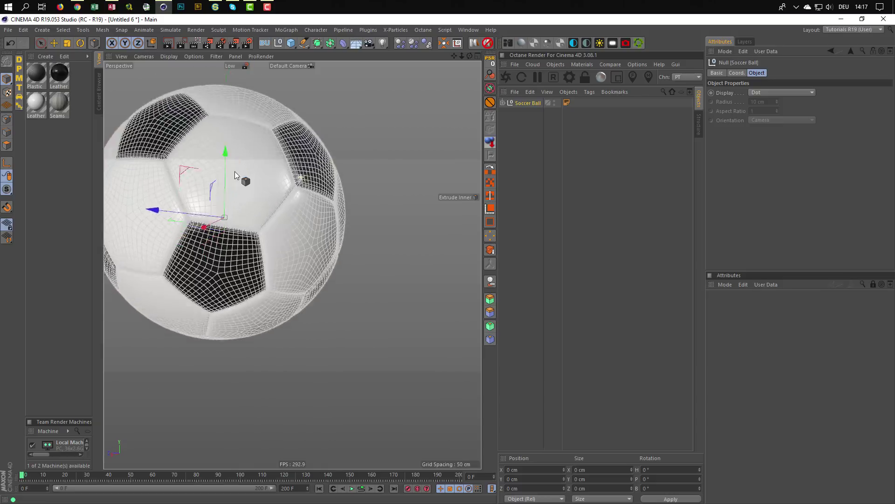
left_click_drag(234, 171, 191, 186, "alt")
middle_click_drag(223, 200, 447, 207, "alt")
left_click_drag(287, 204, 197, 191, "alt")
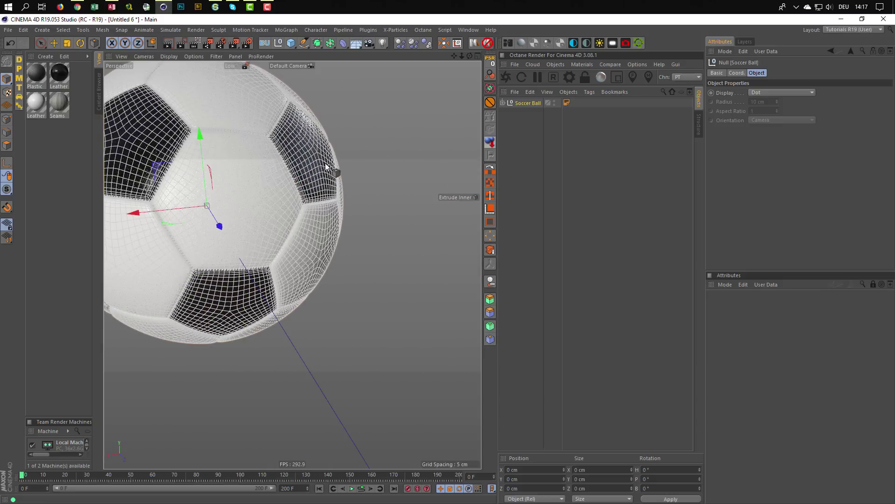
middle_click_drag(270, 180, 346, 295, "alt")
left_click_drag(345, 294, 309, 337, "alt")
middle_click_drag(309, 336, 413, 140, "alt")
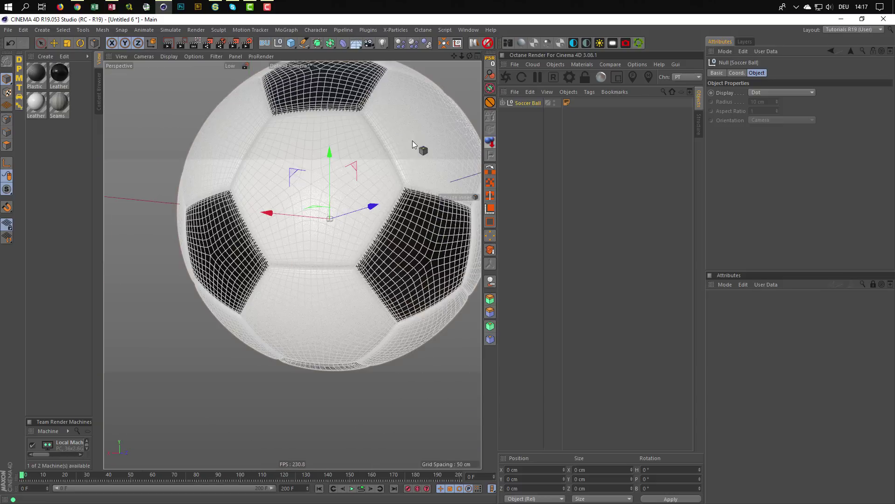
scroll(297, 180, "down", 1)
left_click_drag(297, 180, 188, 190, "alt")
middle_click_drag(202, 187, 444, 274, "alt")
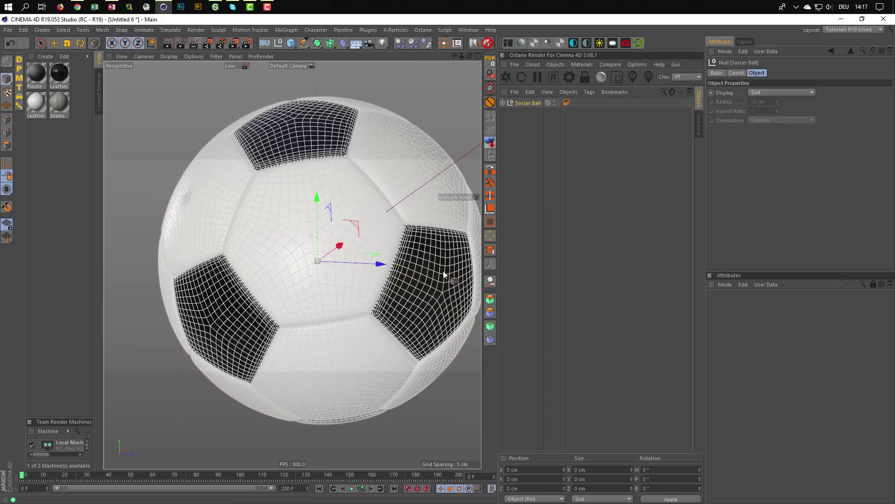
left_click_drag(313, 246, 387, 224, "alt")
middle_click_drag(139, 171, 298, 183, "alt")
left_click_drag(298, 183, 317, 189, "alt")
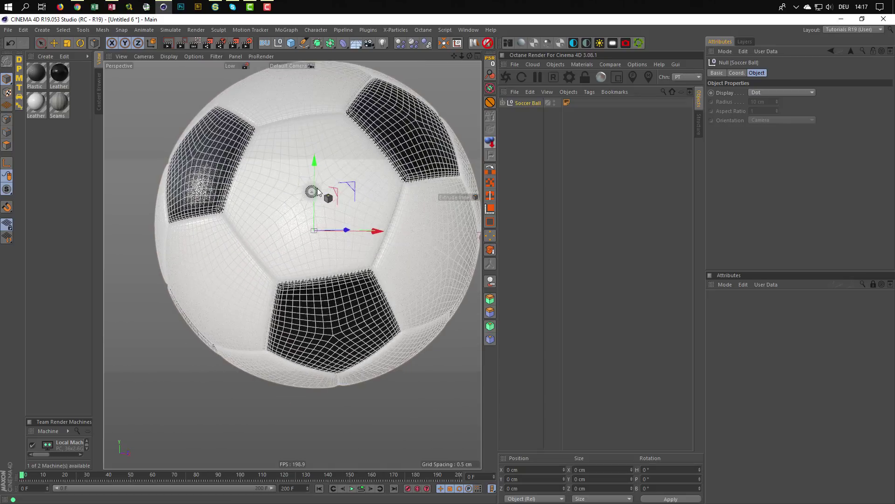
Inspect the geometry and material of the ball's air valve hole up close
right_click_drag(317, 189, 402, 170, "alt")
left_click_drag(329, 198, 282, 209, "alt")
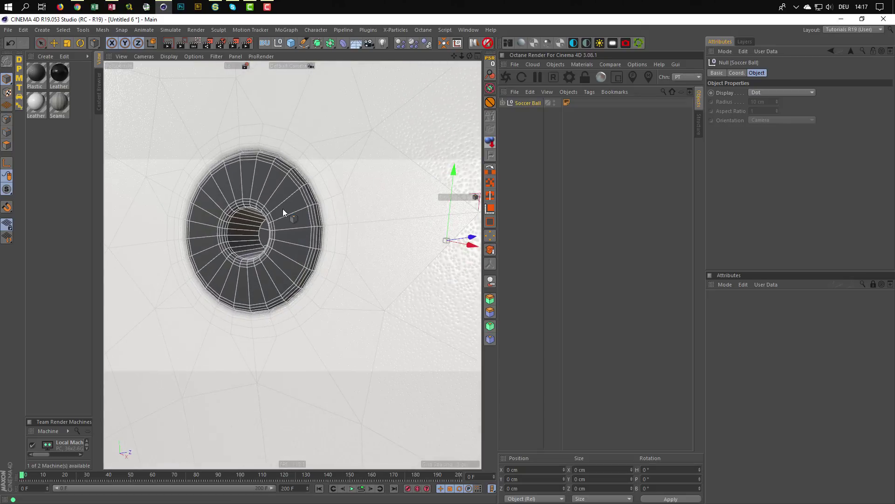
mouse_move(283, 208)
right_mouse_down("alt")
mouse_move(293, 203)
mouse_move(266, 211)
right_mouse_up("alt")
left_click_drag(267, 211, 184, 206, "alt")
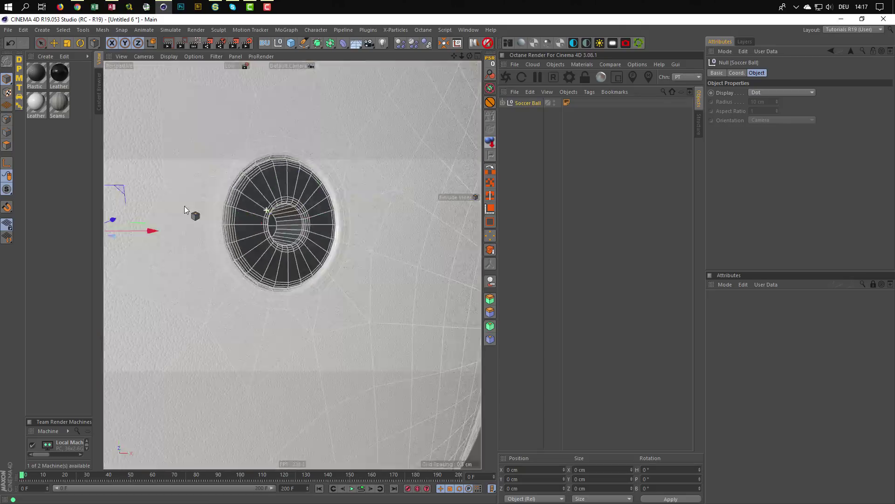
middle_click(362, 232)
middle_click(246, 203)
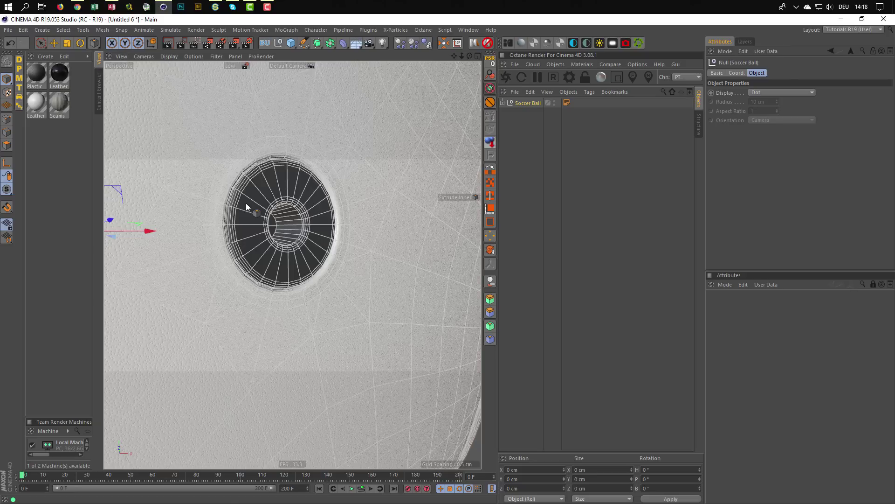
Switch to the goal.c4d scene and leave the OctaneCamera view for a free close-up of the ball's valve
key("v")
left_click(362, 191)
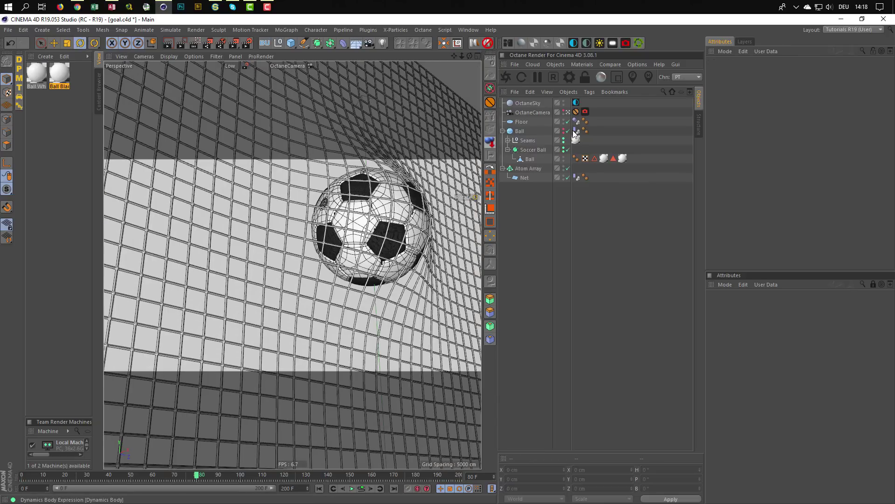
left_click(567, 111)
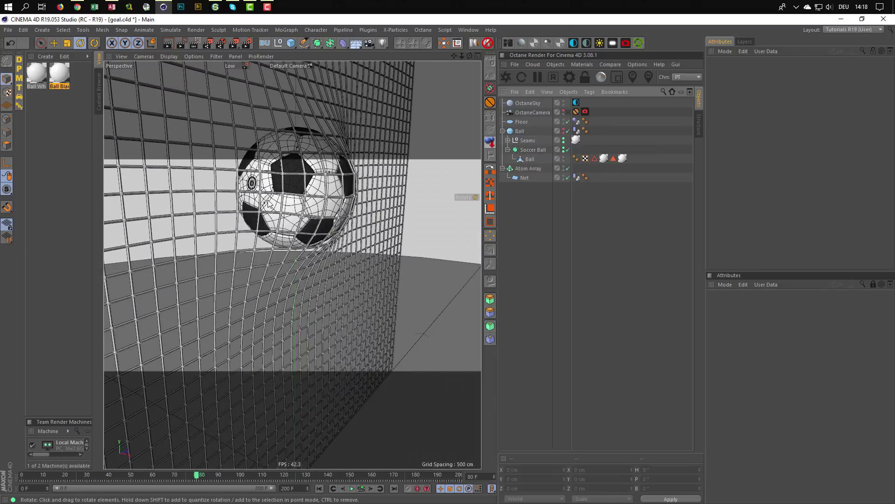
left_click_drag(269, 204, 169, 191, "alt")
scroll(257, 187, "up", 10)
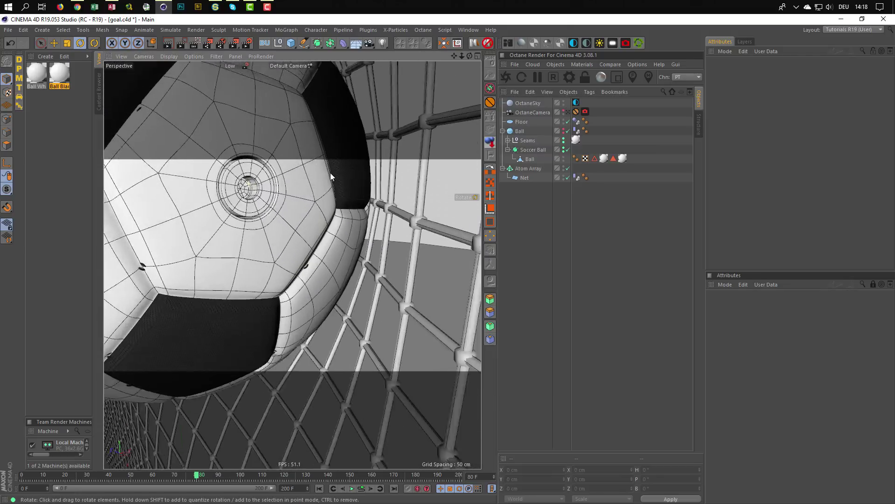
left_click_drag(271, 189, 400, 206, "alt")
Disable the Soccer Ball subdivision surface to inspect the valve's base mesh
left_click(568, 149)
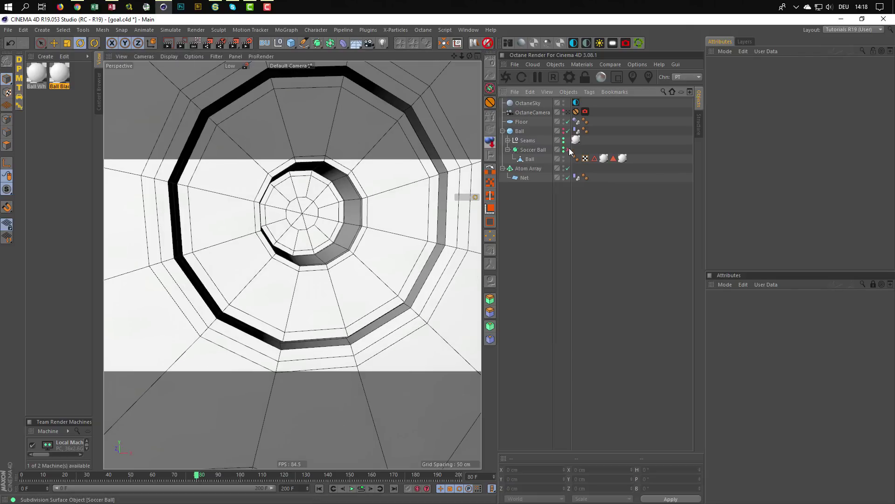
scroll(364, 226, "down", 4)
middle_click_drag(362, 229, 315, 253, "alt")
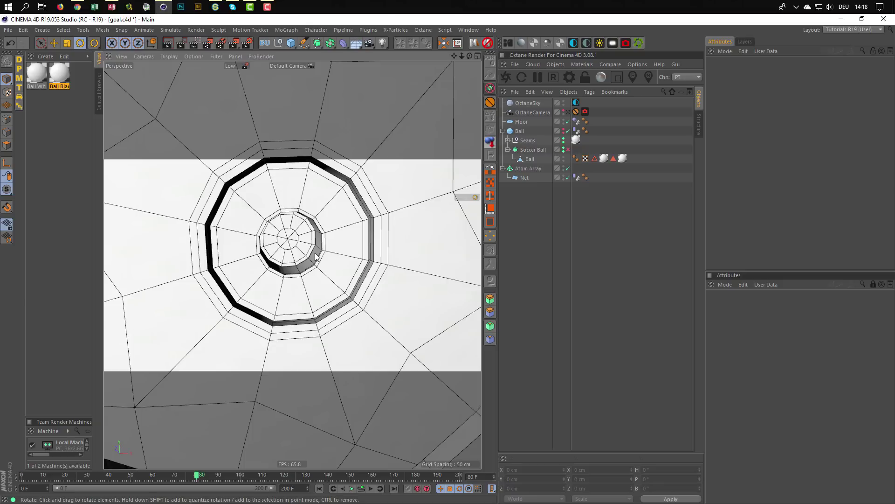
left_click_drag(316, 256, 349, 286, "alt")
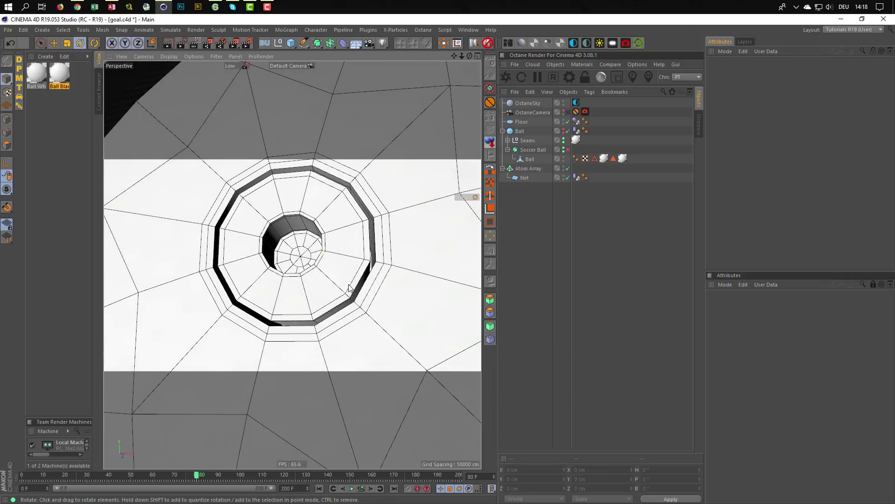
scroll(349, 286, "up", 5)
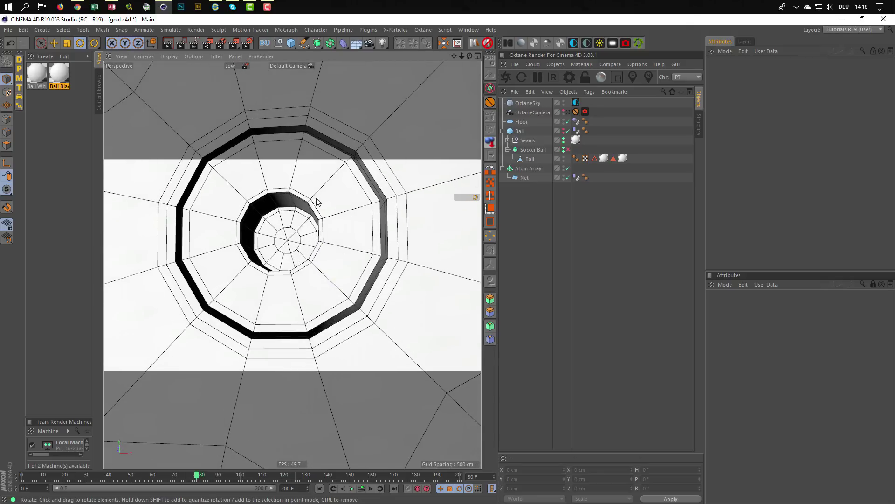
Loop-select the ring of polygons forming the outer wall of the valve recess on the Ball mesh
left_click(7, 146)
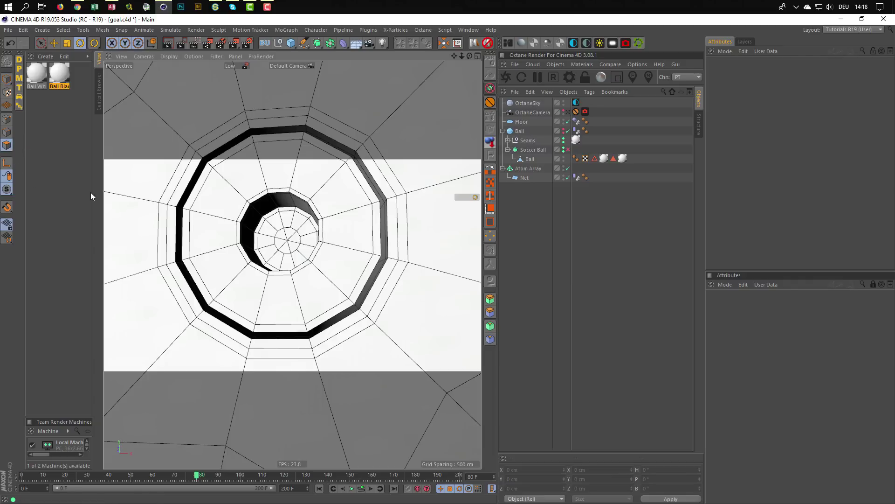
key("u")
key("l")
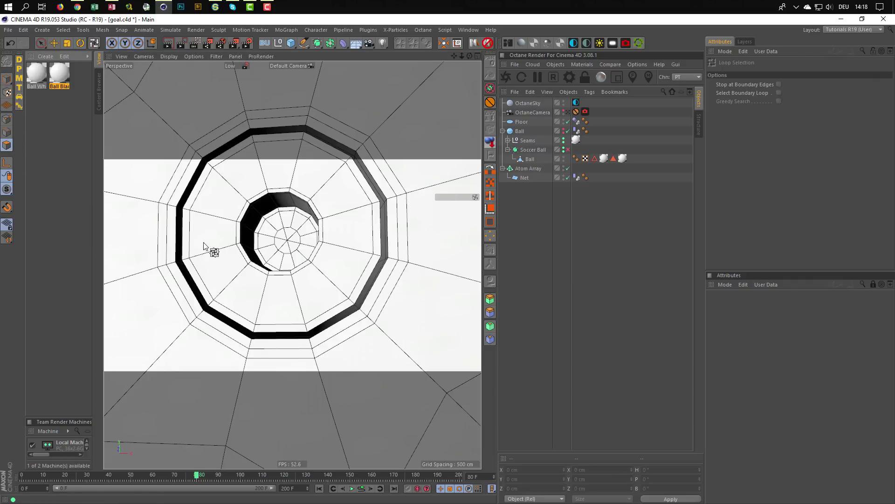
left_click_drag(205, 243, 202, 223, "alt")
left_click(530, 159)
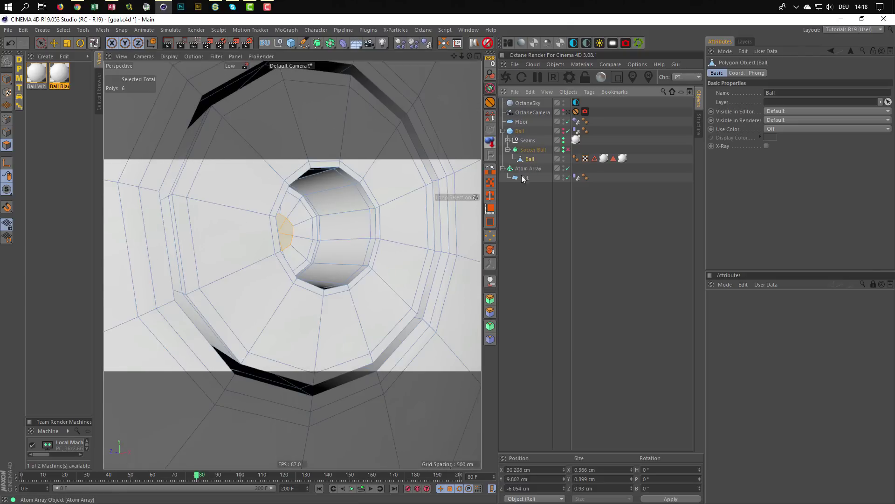
left_click_drag(186, 239, 192, 217, "alt")
left_click(202, 199)
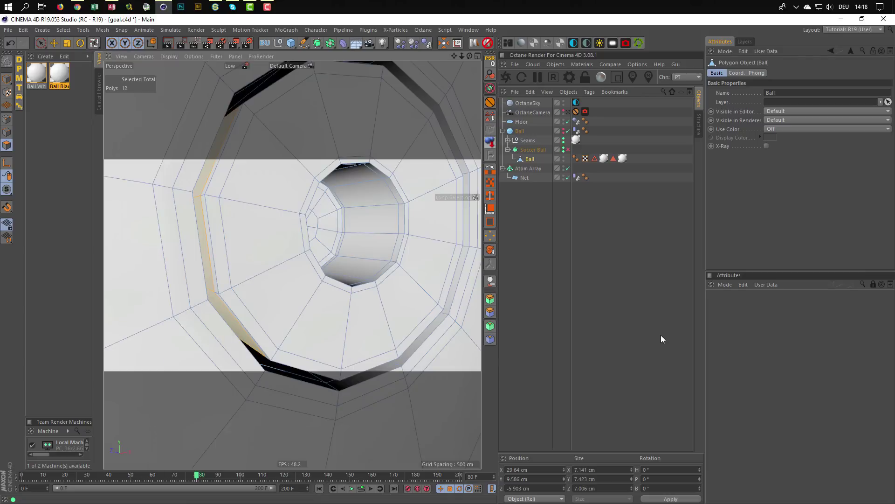
Extend the selection to all polygons inside the valve ring with Fill Selection and store it in a polygon selection tag
key("u")
key("f")
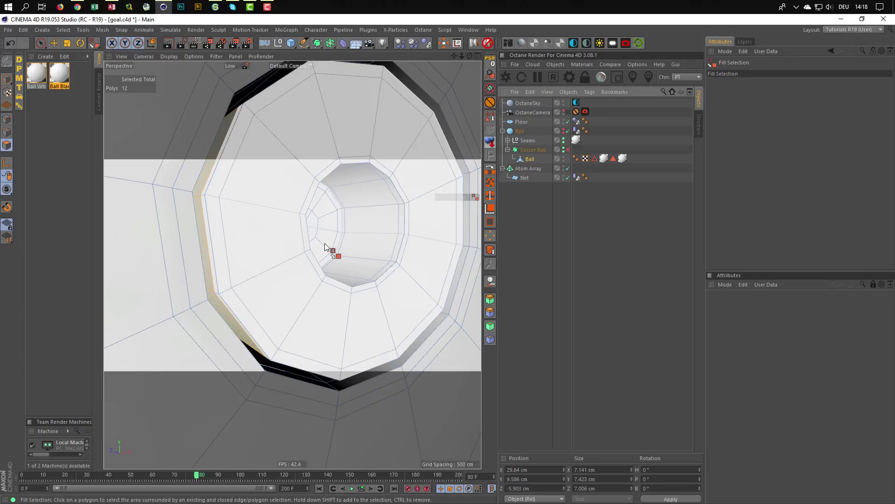
left_click(326, 243)
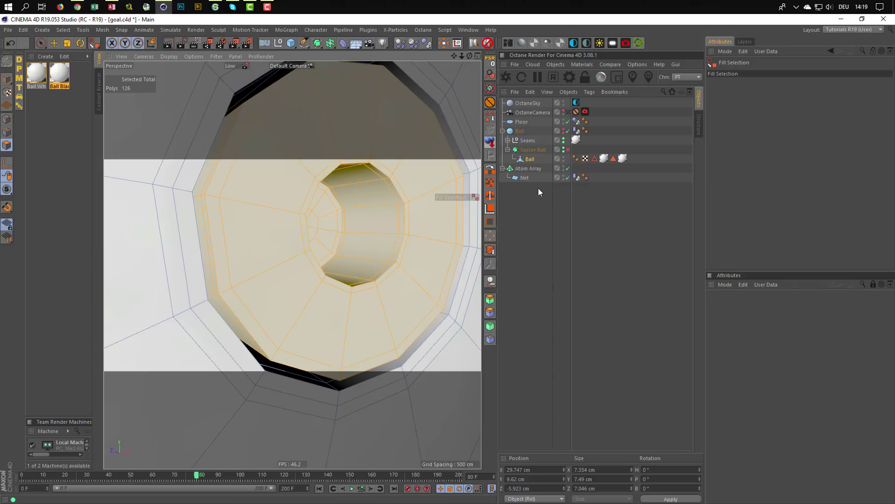
left_click(491, 116)
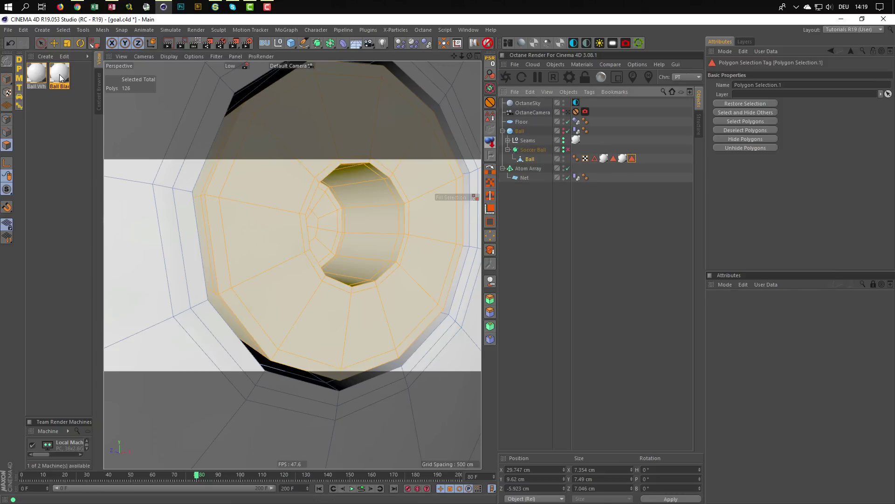
Apply the Ball Black material to the Ball mesh, restricted to Polygon Selection.1, and re-enable the Soccer Ball subdivision in Model mode
left_click_drag(59, 75, 529, 158)
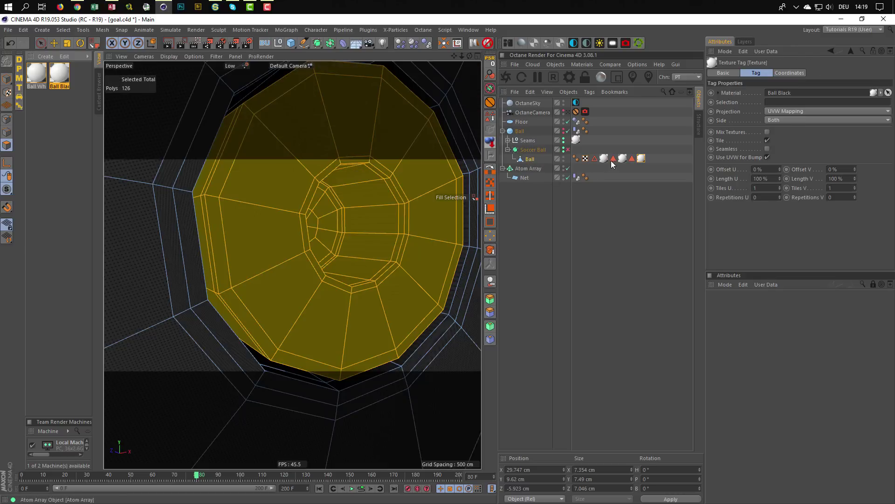
left_click_drag(632, 159, 767, 102)
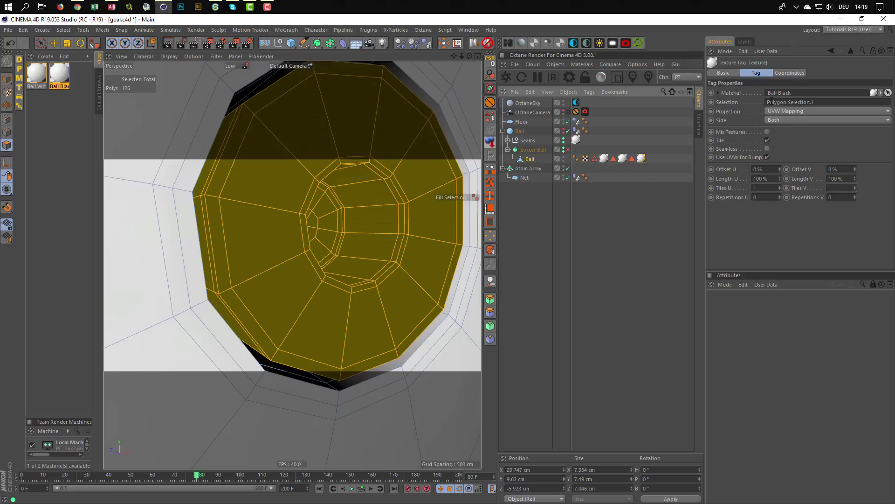
left_click(7, 80)
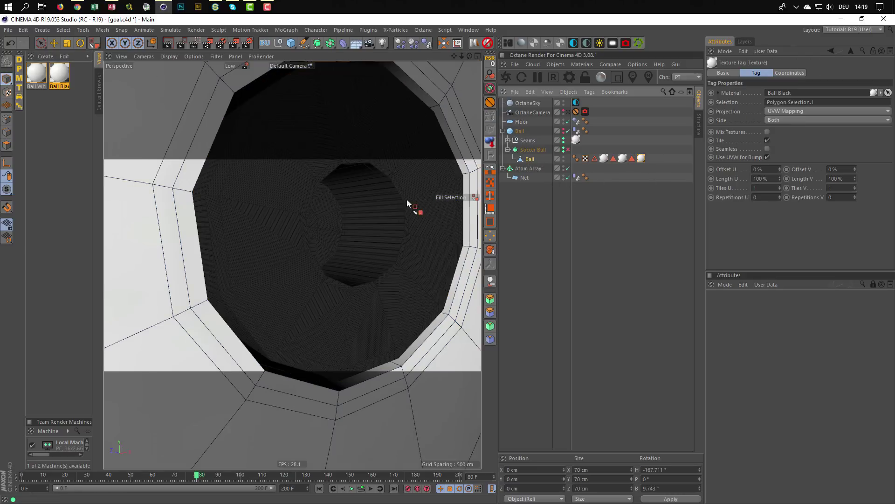
left_click(568, 150)
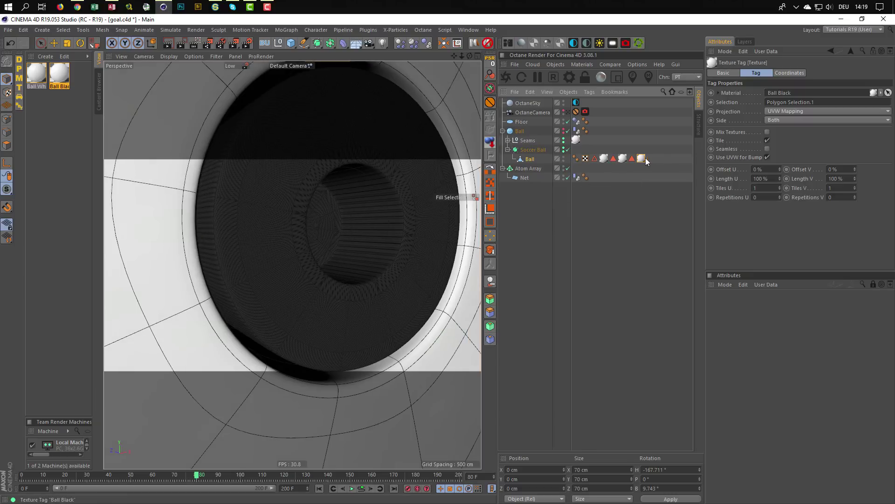
Set the valve texture tag's projection to Cubic and fit the texture to the object
left_click(781, 111)
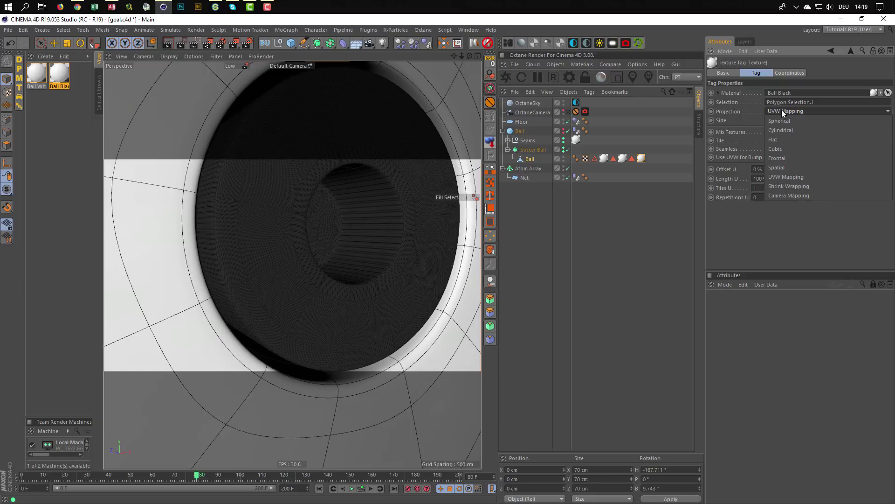
left_click(782, 110)
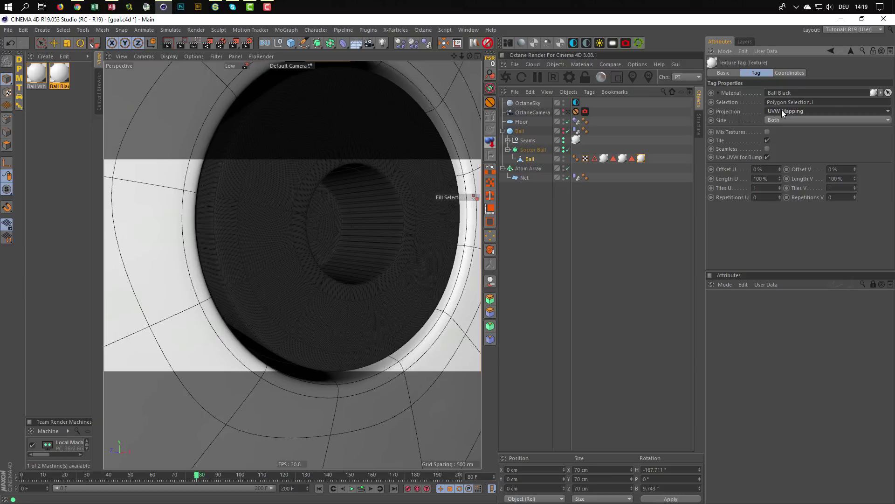
left_click(782, 110)
left_click(778, 149)
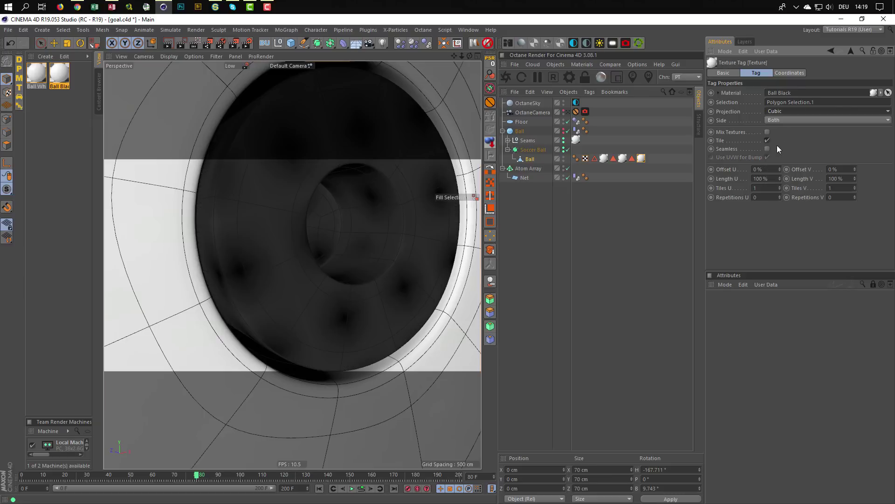
right_click(642, 158)
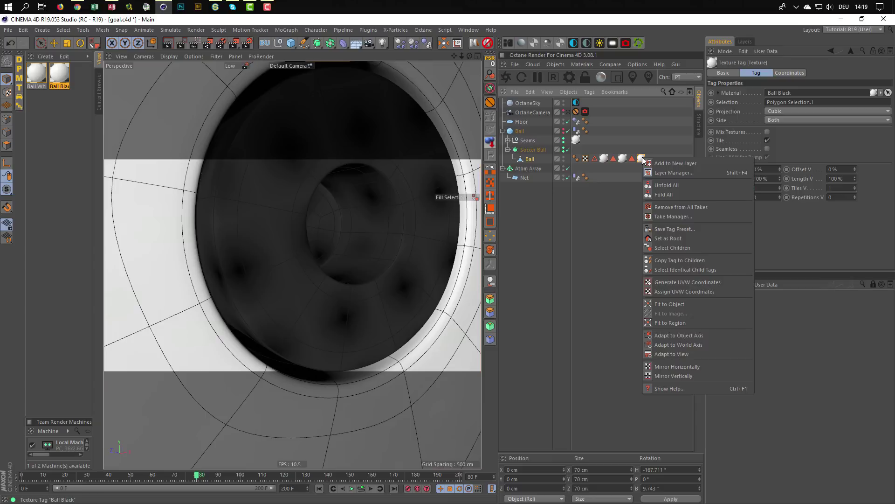
left_click(668, 302)
Check the valve's black material on the ball from a distance and up close
scroll(315, 269, "down", 10)
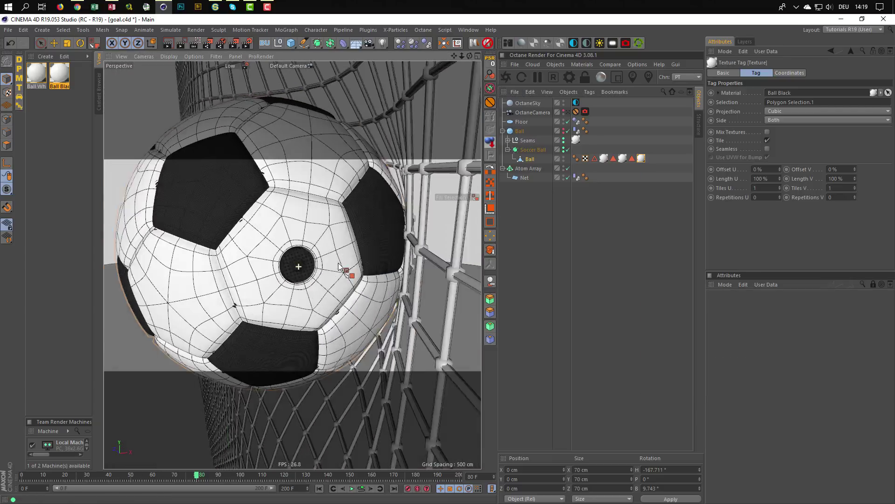
scroll(340, 267, "down", 10)
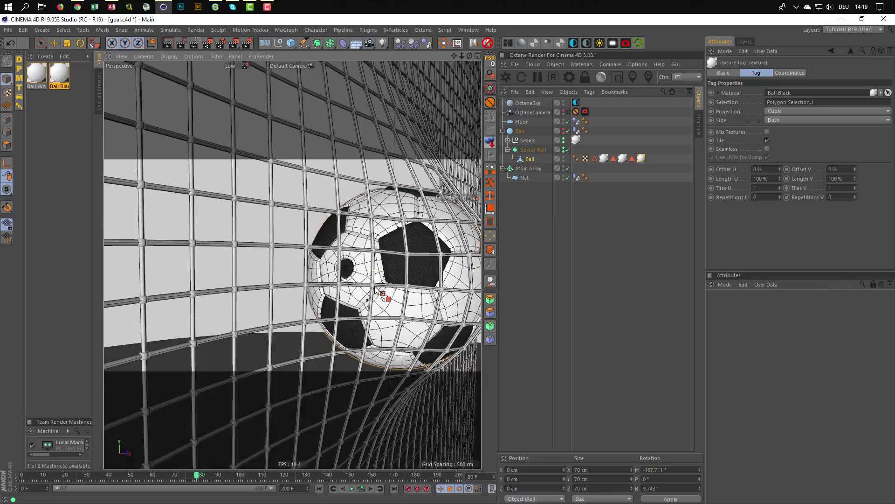
scroll(354, 268, "up", 8)
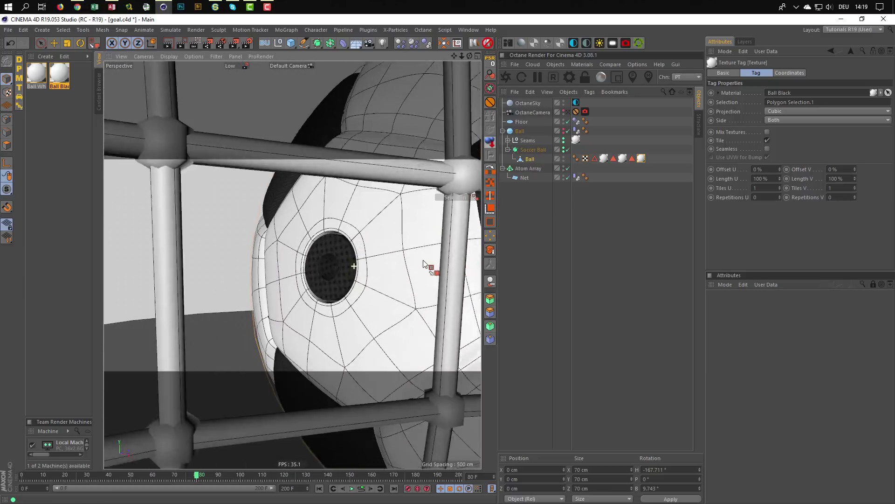
scroll(435, 260, "up", 3)
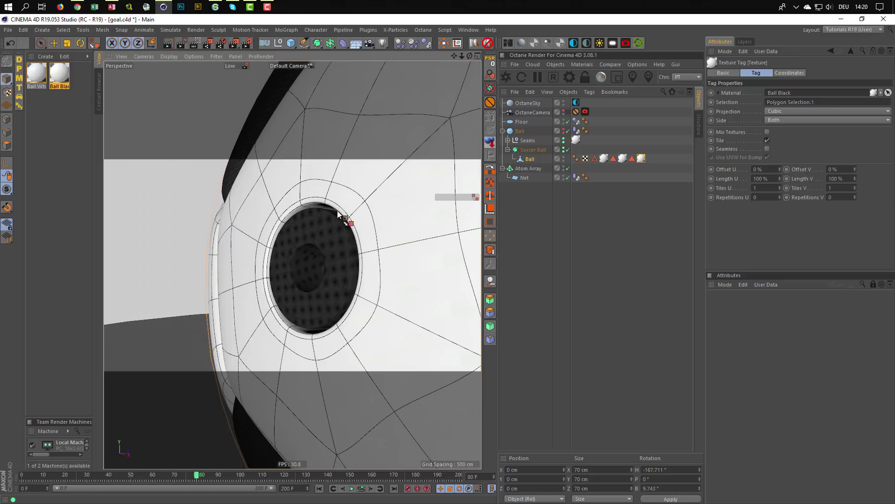
mouse_move(313, 231)
left_mouse_down("alt")
mouse_move(238, 234)
mouse_move(312, 235)
left_mouse_up("alt")
right_click_drag(310, 234, 244, 243, "alt")
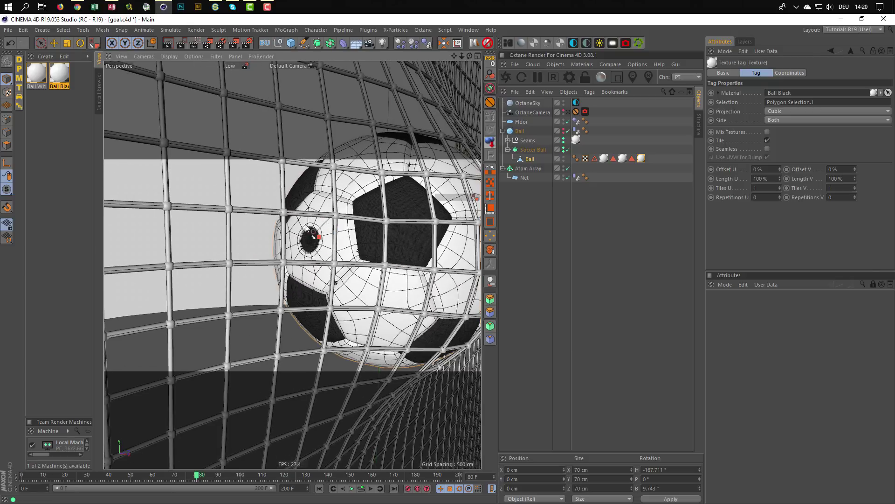
Switch the viewport back to the OctaneCamera, save the scene, and start the Octane live render of the ball in the net
right_click_drag(300, 222, 279, 226, "alt")
left_click(569, 112)
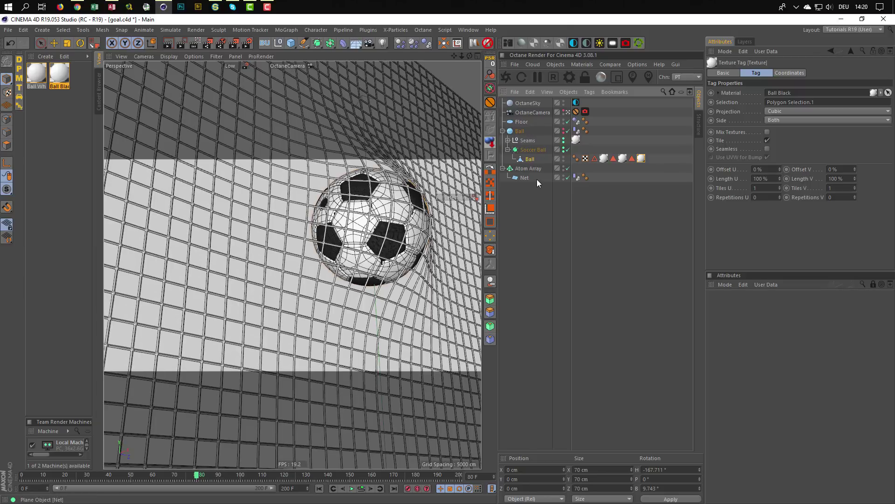
key("ctrl+s")
left_click(506, 77)
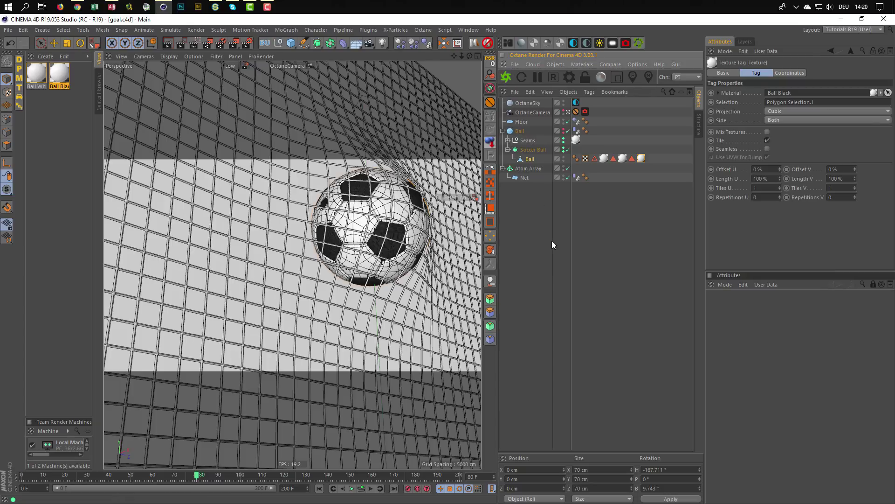
left_click(506, 78)
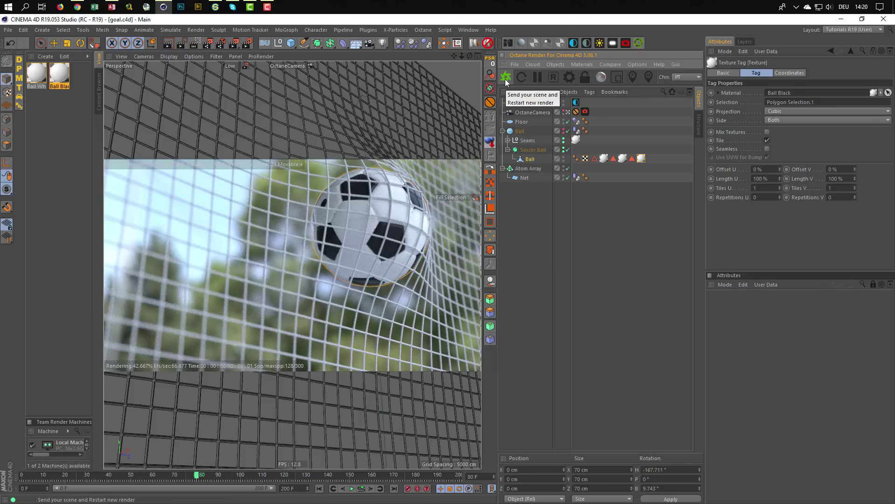
left_click(533, 197)
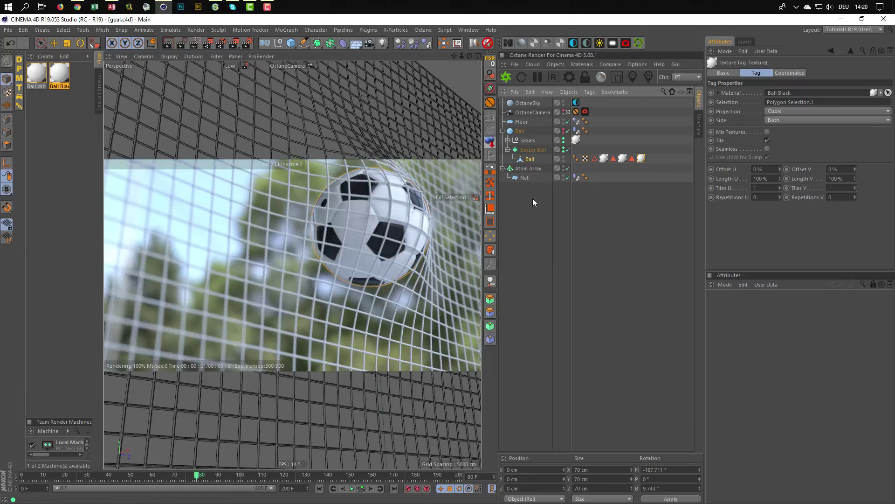
Stop the live render, try rotating only the Ball mesh to turn its panels, and save the scene
left_click(529, 160)
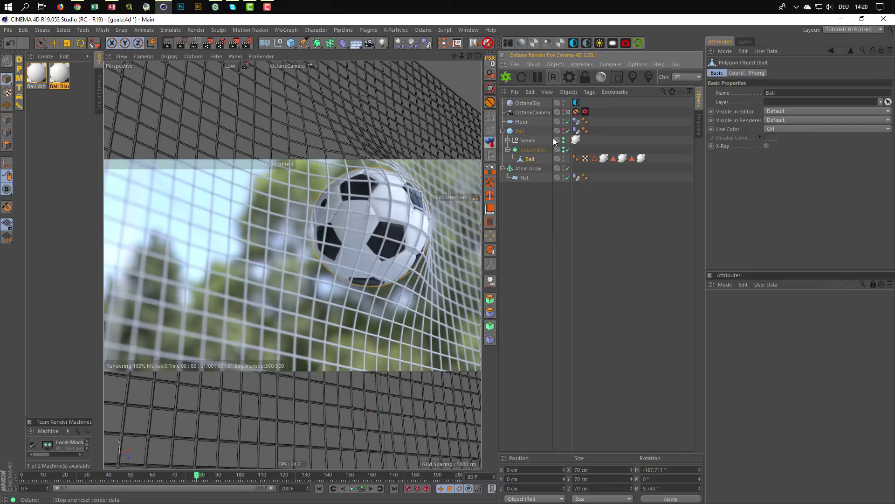
key("r")
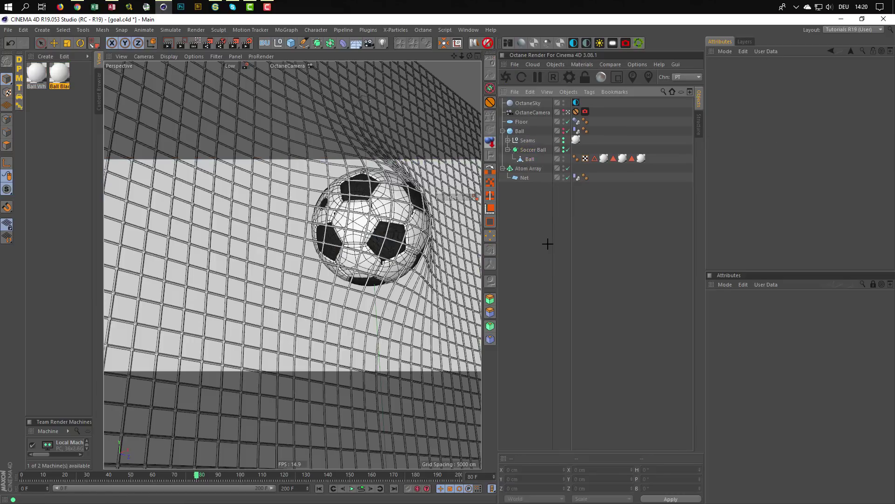
left_click(524, 159)
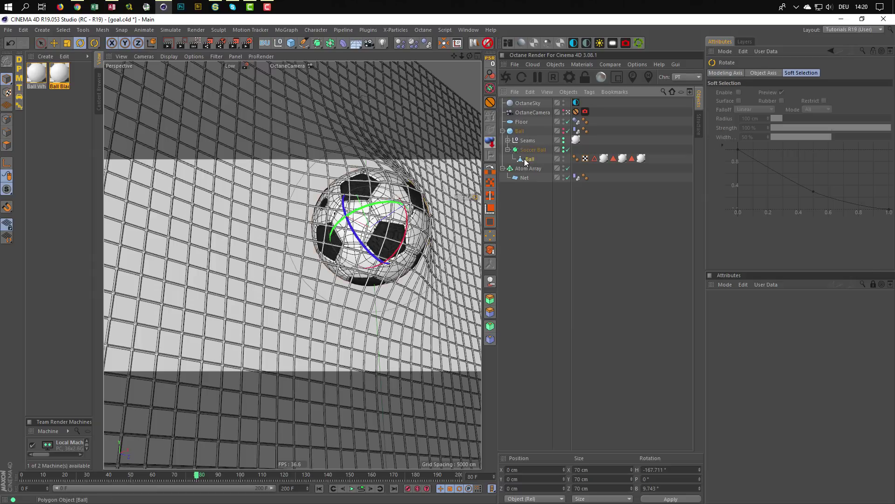
left_click_drag(371, 207, 287, 289)
left_click(554, 256)
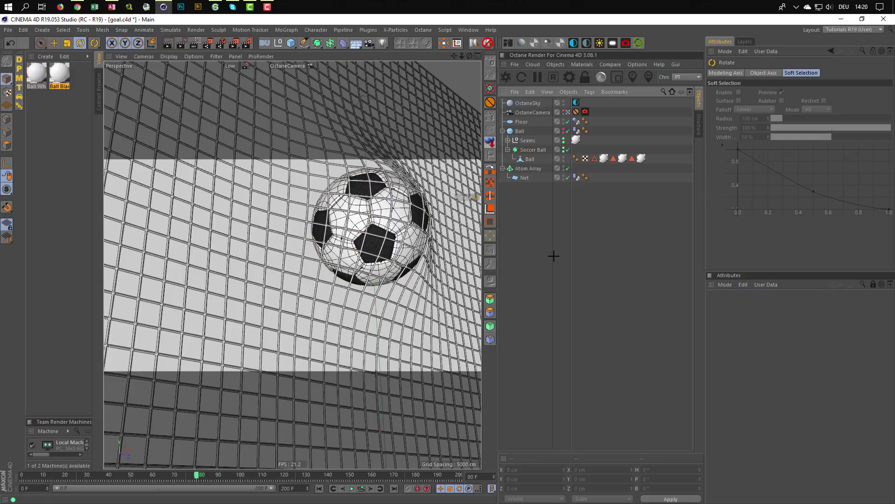
key("ctrl+s")
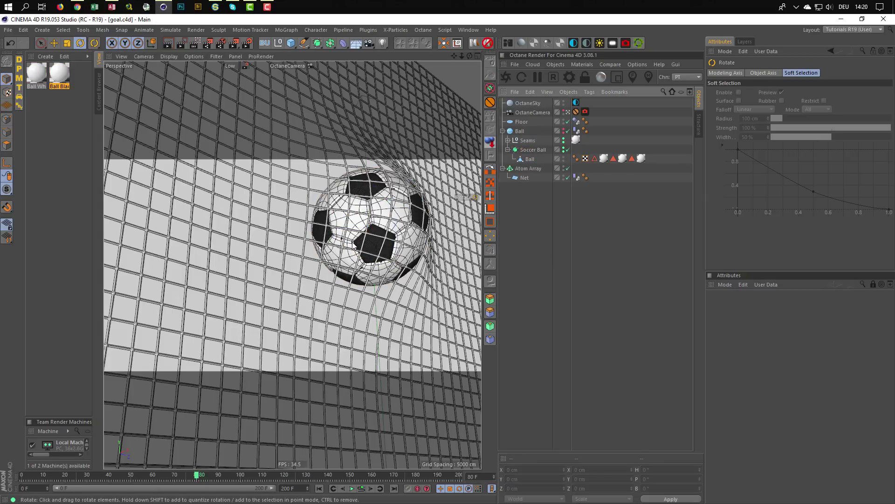
Inspect the rotated ball's stitching along the panel edges up close, outside the OctaneCamera view
left_click(569, 112)
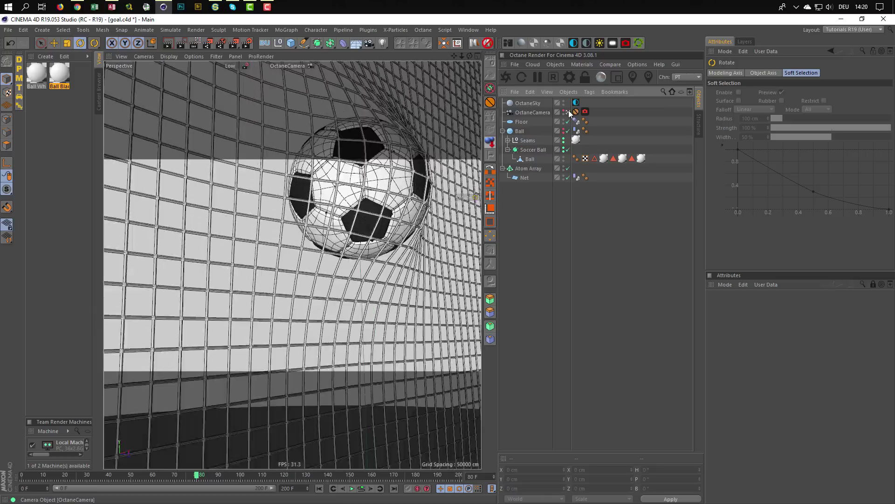
left_click(569, 111)
right_click_drag(341, 305, 415, 282, "alt")
left_click_drag(325, 304, 309, 332, "alt")
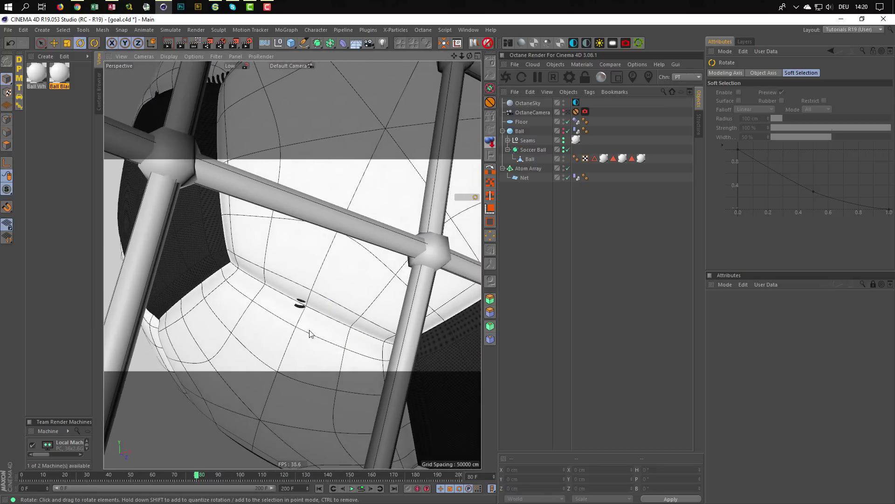
right_click_drag(310, 331, 262, 320, "alt")
left_click_drag(296, 199, 279, 170, "alt")
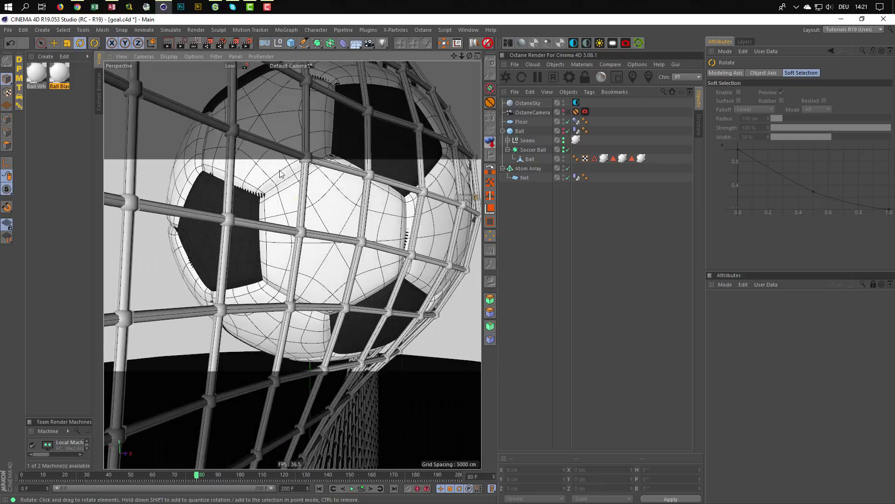
right_click_drag(280, 174, 310, 172, "alt")
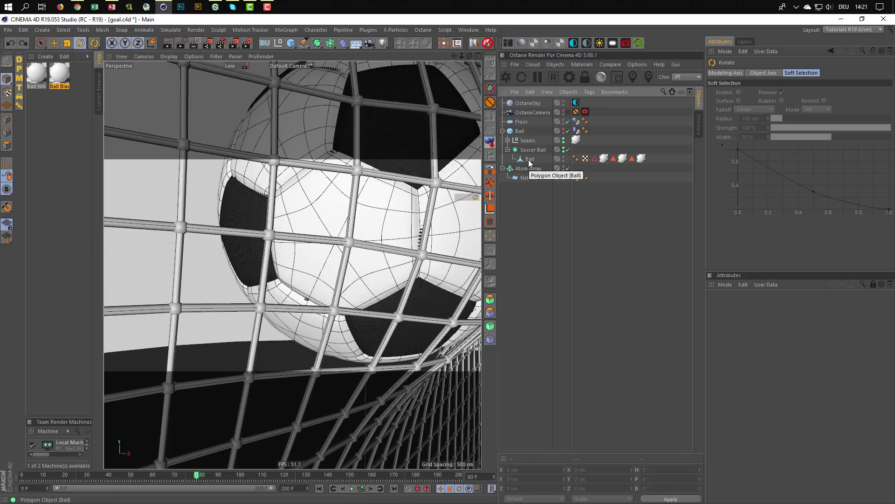
Undo the Ball mesh's rotation, keeping the valve material and the Soccer Ball subdivision in place
left_click(529, 160)
key("ctrl+z")
key("ctrl+z")
key("ctrl+z")
key("ctrl+z")
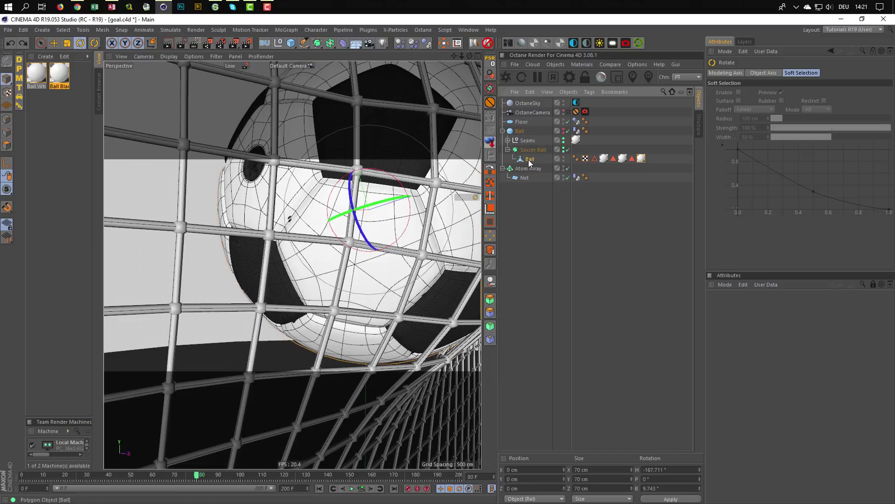
key("ctrl+z")
key("ctrl+z")
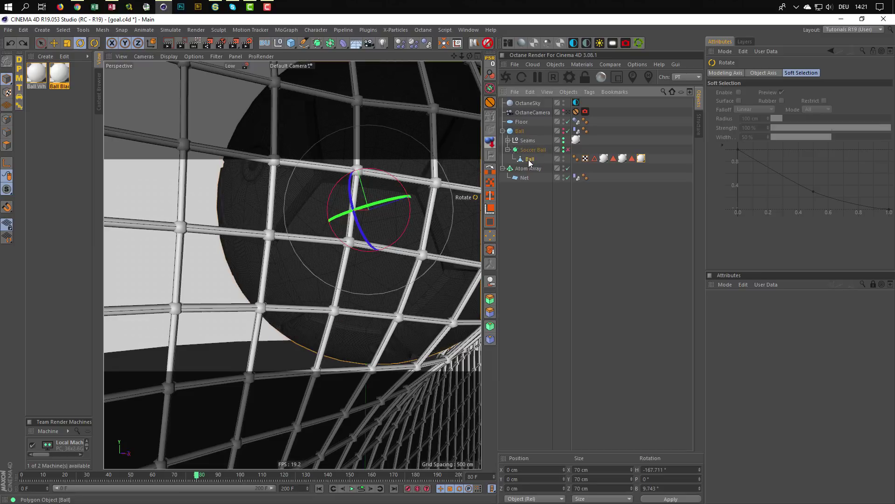
key("ctrl+z")
key("ctrl+z")
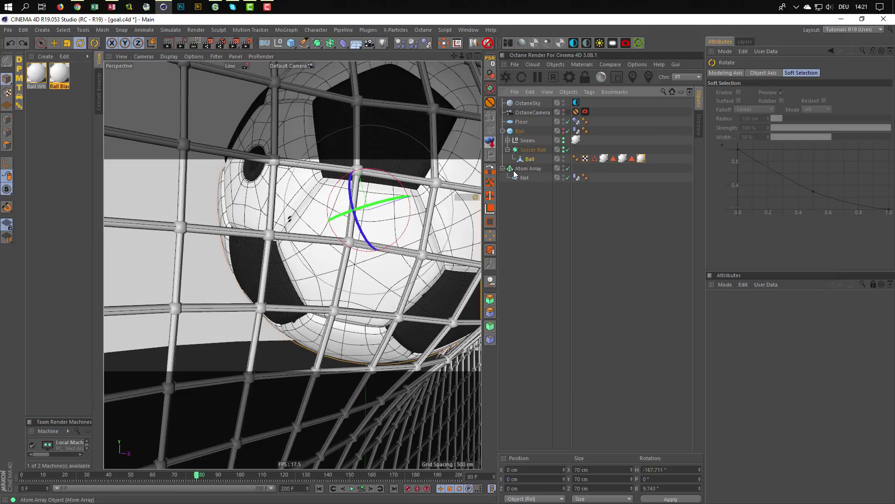
Parent the Seams null to the Ball mesh and reset its position, scale and rotation to align it with the mesh
left_click(526, 140)
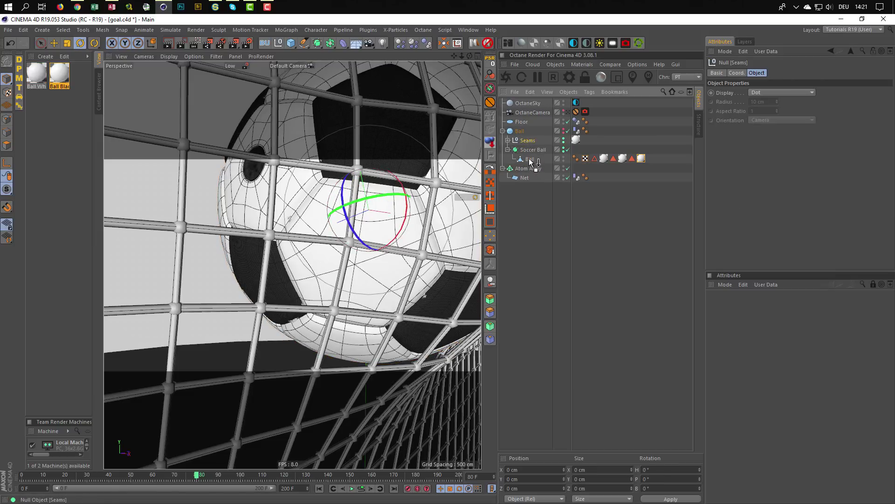
left_click_drag(530, 160, 529, 160)
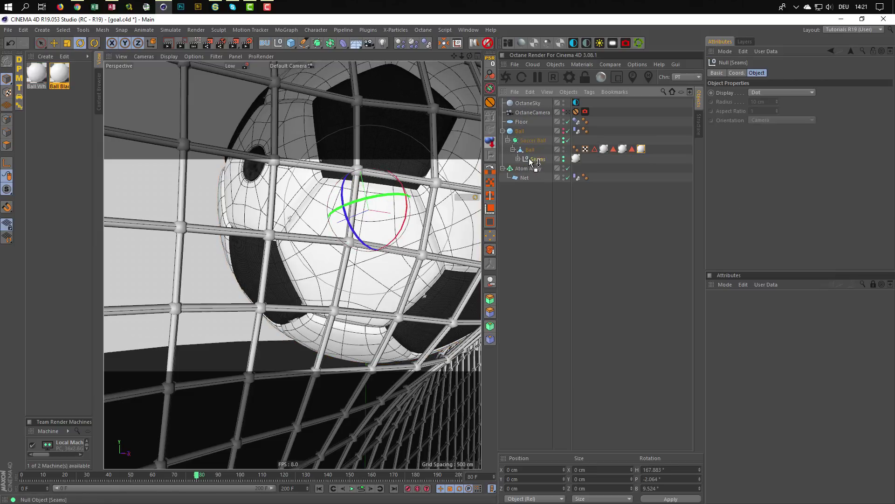
left_click(490, 64)
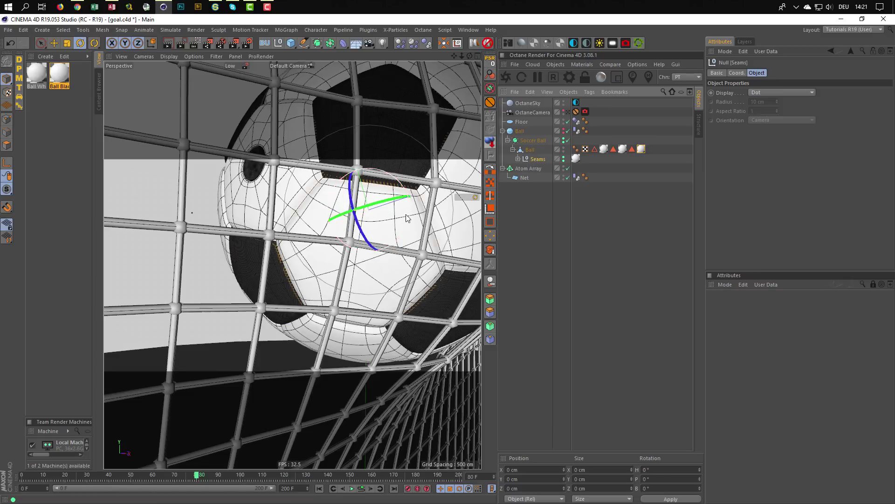
left_click(544, 264)
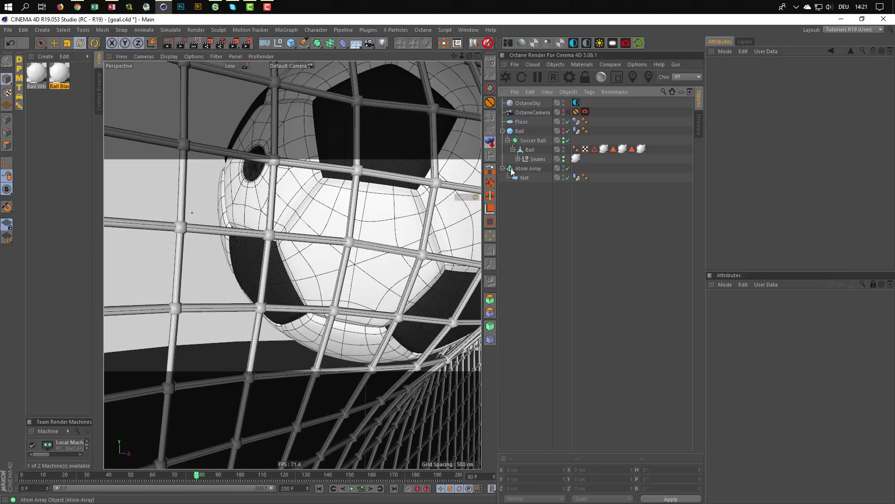
Move the Seams null out of the Ball mesh to sit above Soccer Ball, and check the stitching against the panel edges
left_click(535, 159)
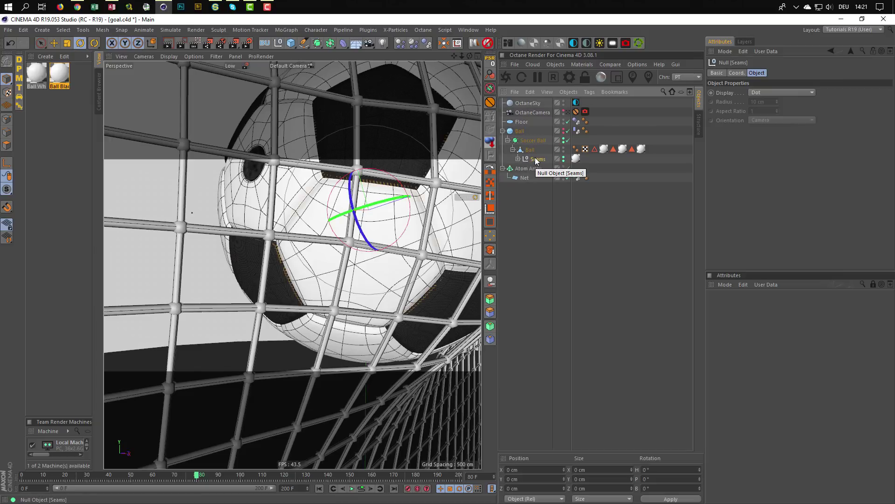
left_click_drag(535, 159, 526, 136)
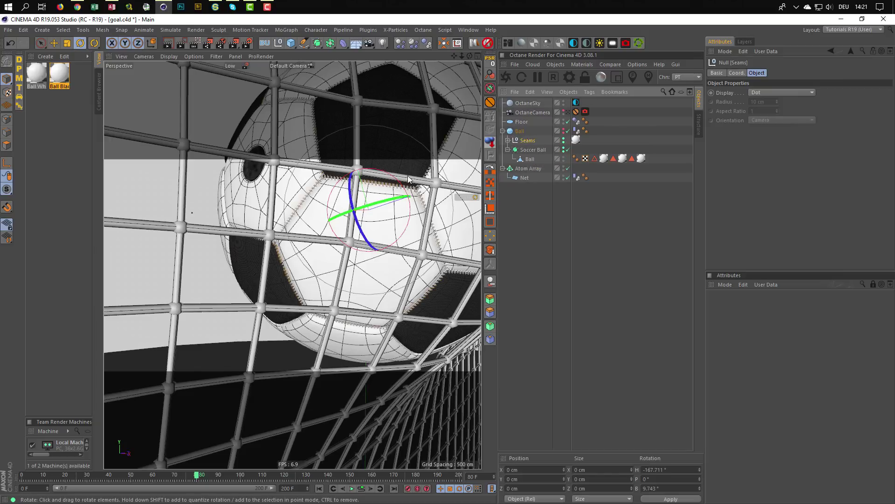
right_click_drag(405, 189, 420, 202, "alt")
left_click(537, 194)
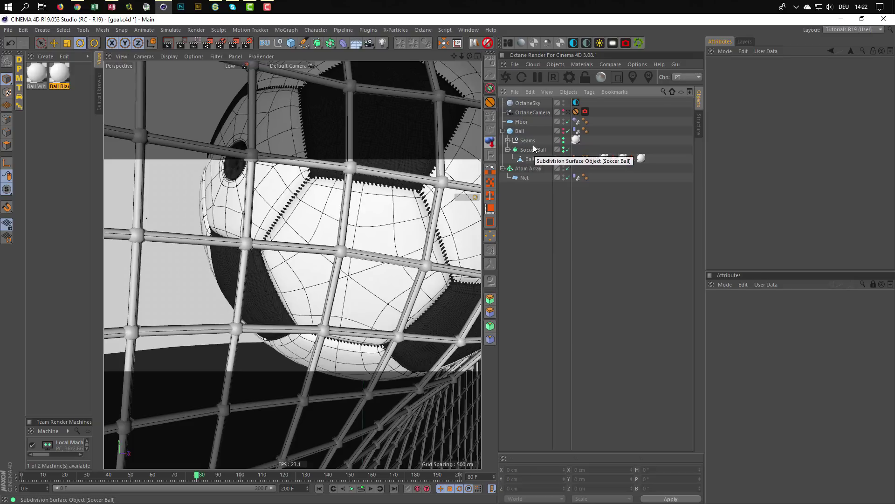
Parent Seams to the Ball mesh again and rotate the mesh to about H -285.6°, P -8.6°, B -4.5°
left_click_drag(527, 142, 532, 161)
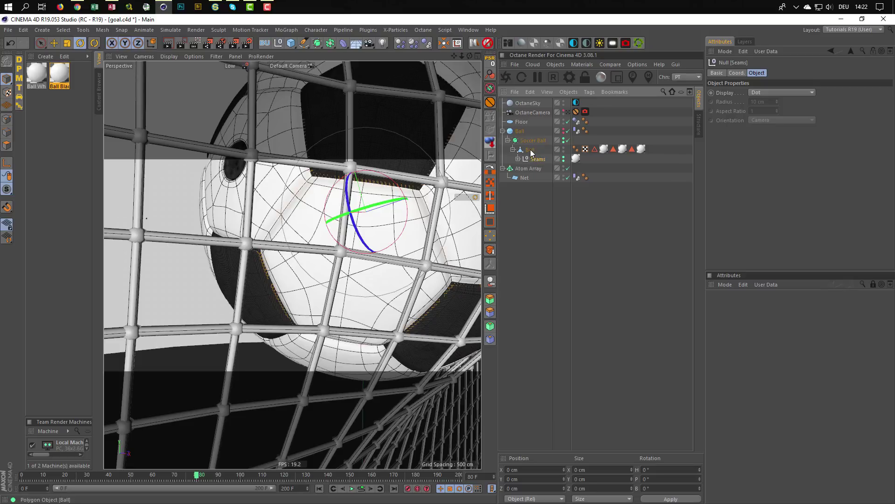
left_click(530, 150)
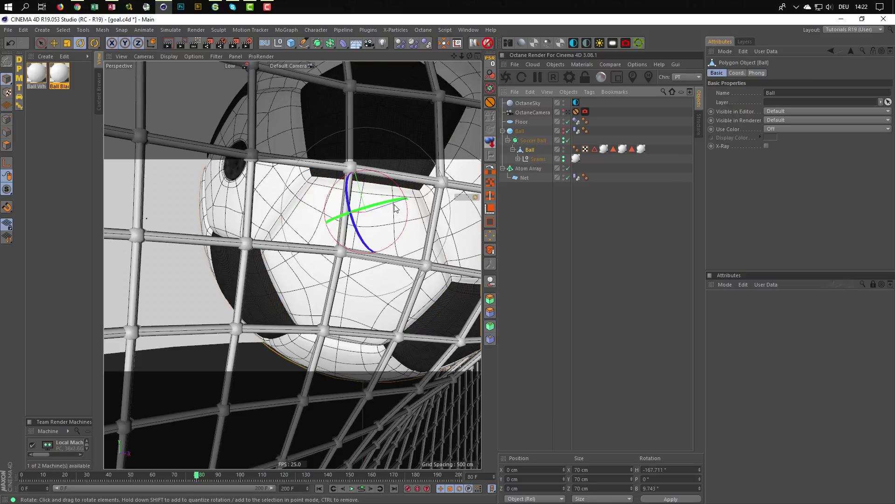
left_click_drag(393, 202, 263, 244)
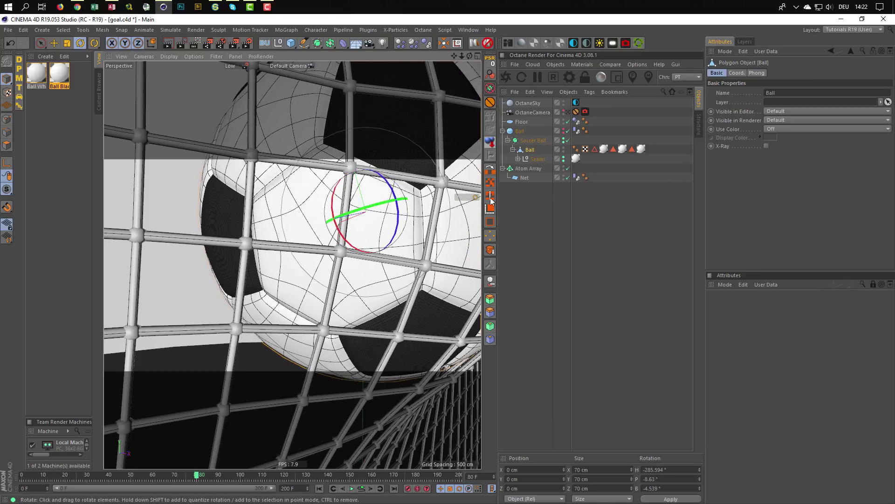
Move the Seams null back above Soccer Ball in the outer Ball hierarchy and save the scene
left_click(535, 159)
left_click_drag(533, 160, 524, 137)
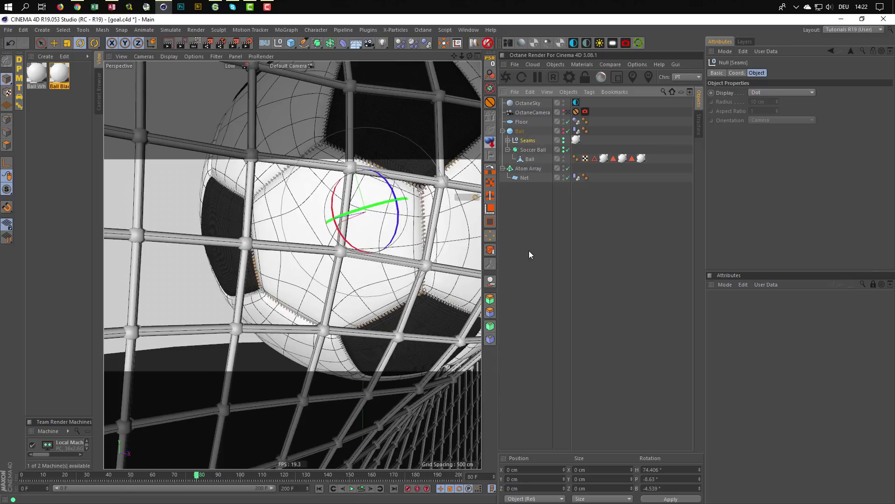
key("ctrl+s")
Return to the OctaneCamera view, clear the selection, and start the Octane live render of the rotated ball
left_click(568, 112)
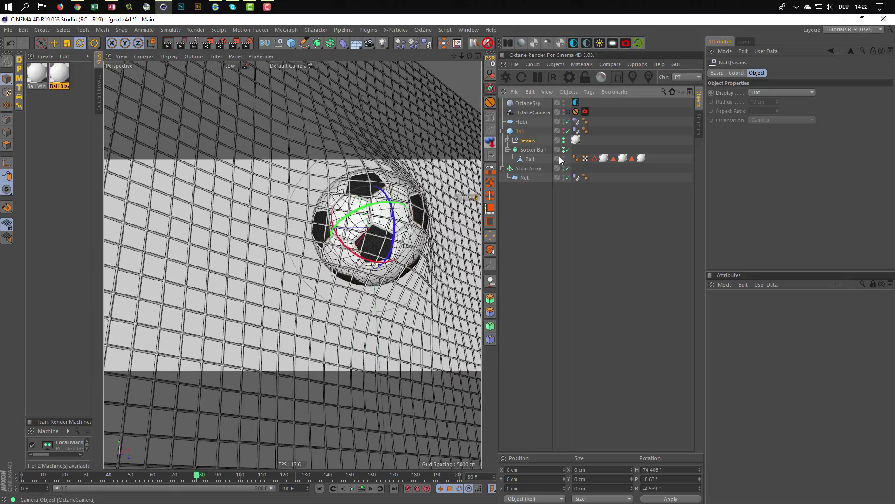
left_click(552, 187)
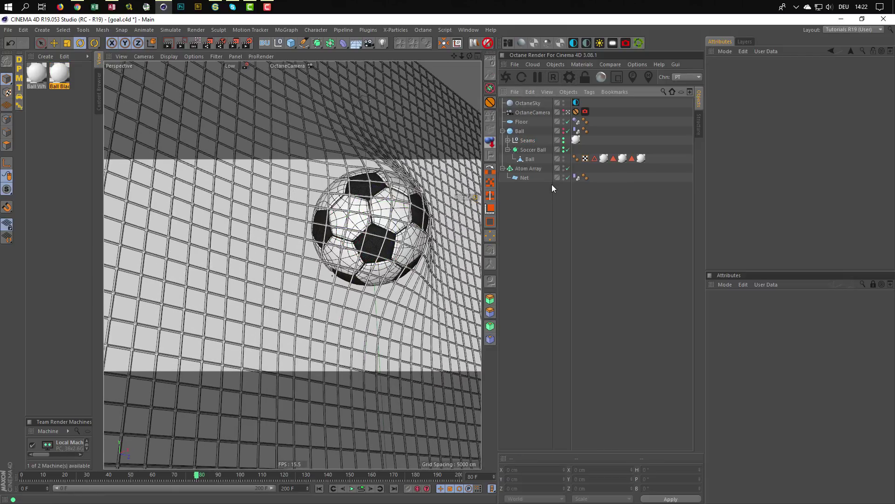
left_click(507, 76)
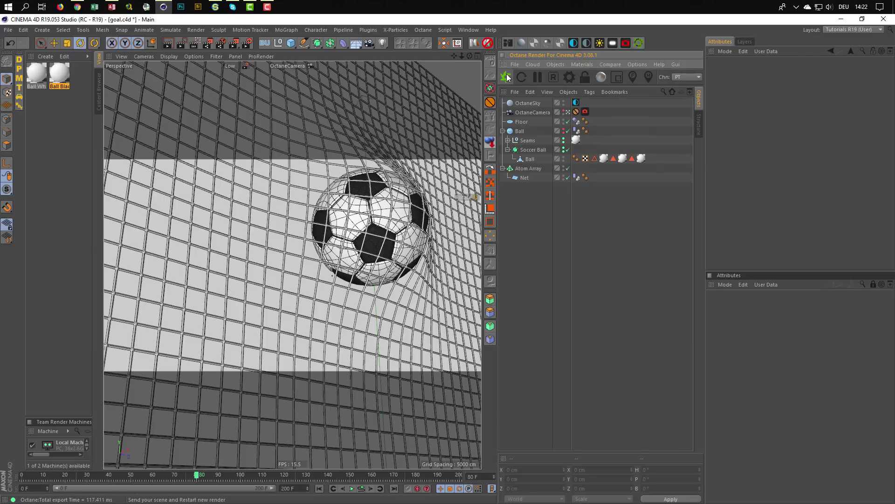
left_click(506, 77)
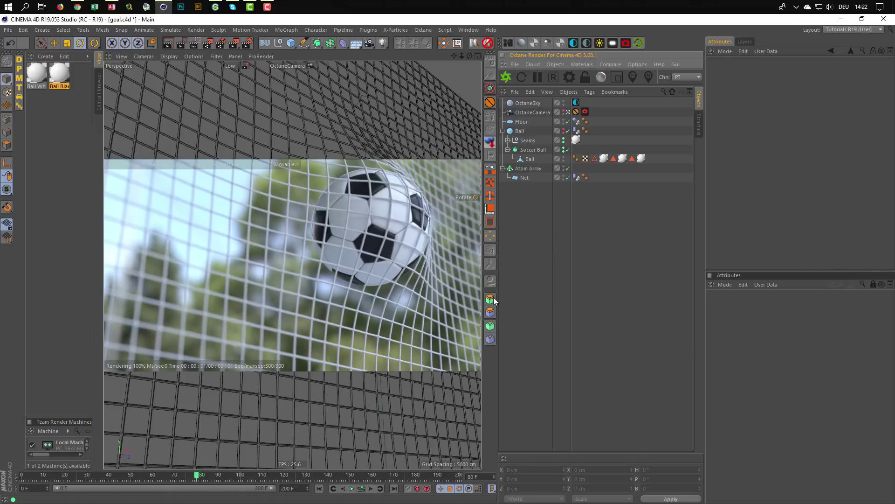
Activate the Octane preset in the render settings and leave the frame range at Current Frame
left_click(245, 43)
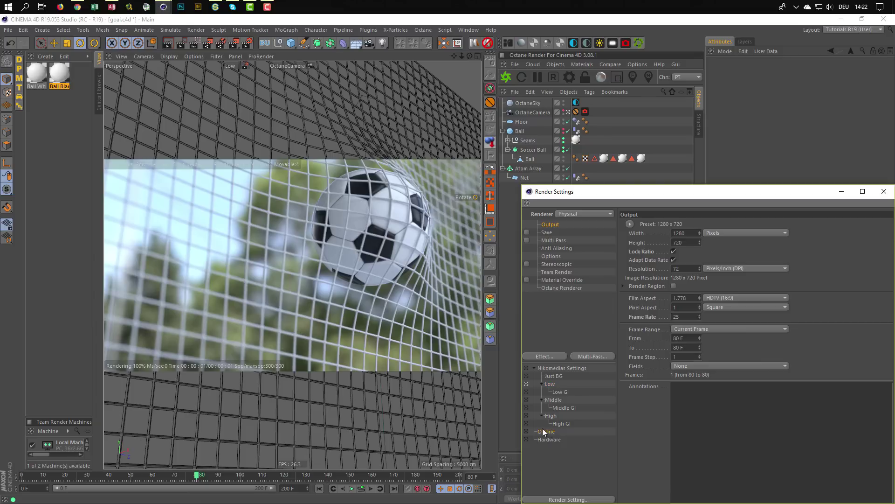
left_click(544, 432)
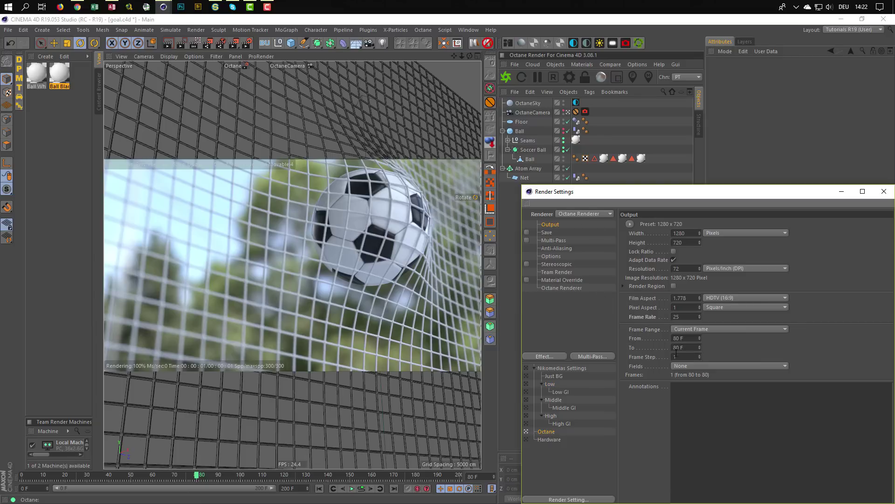
left_click(682, 328)
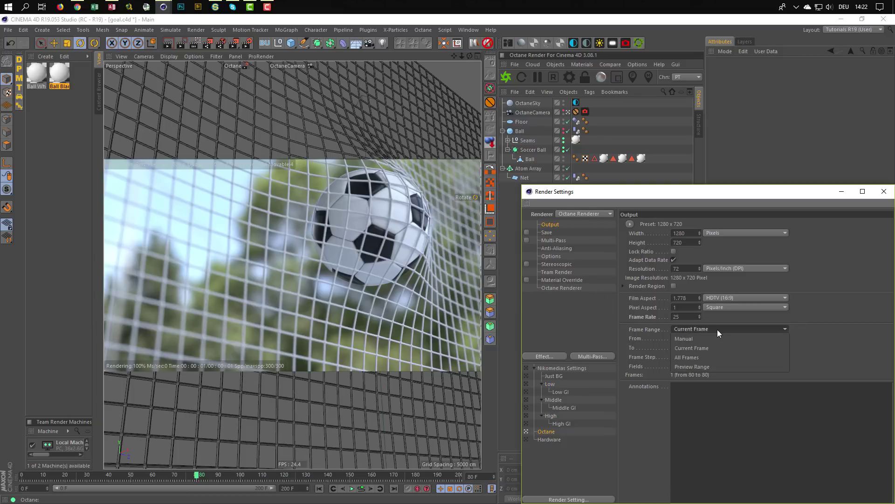
left_click(829, 329)
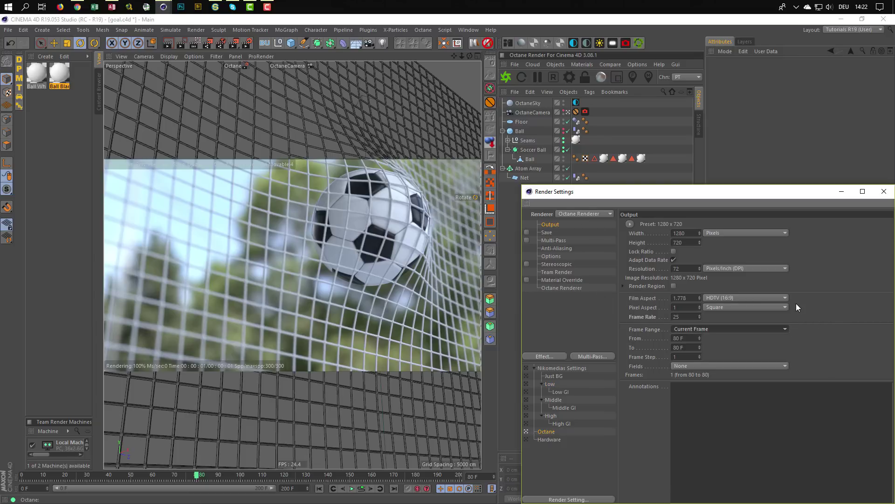
Review the regular image saving options in the render settings, leave saving disabled, and close the settings
left_click(527, 232)
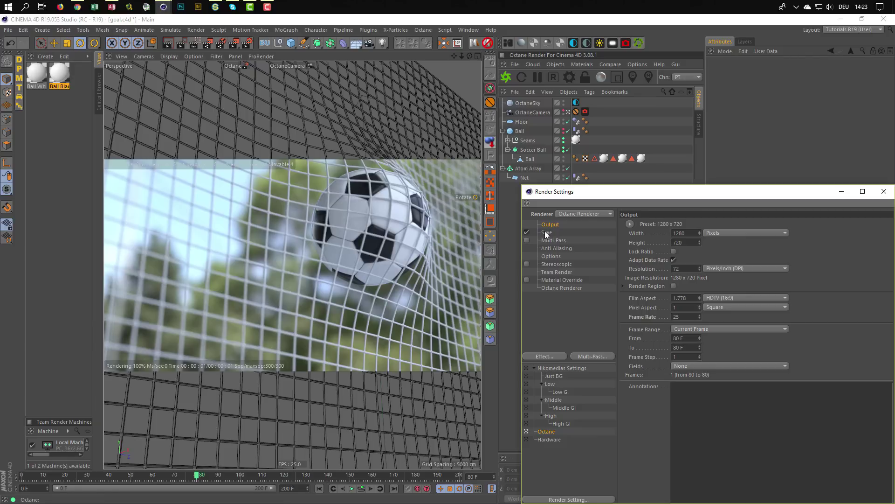
left_click(546, 232)
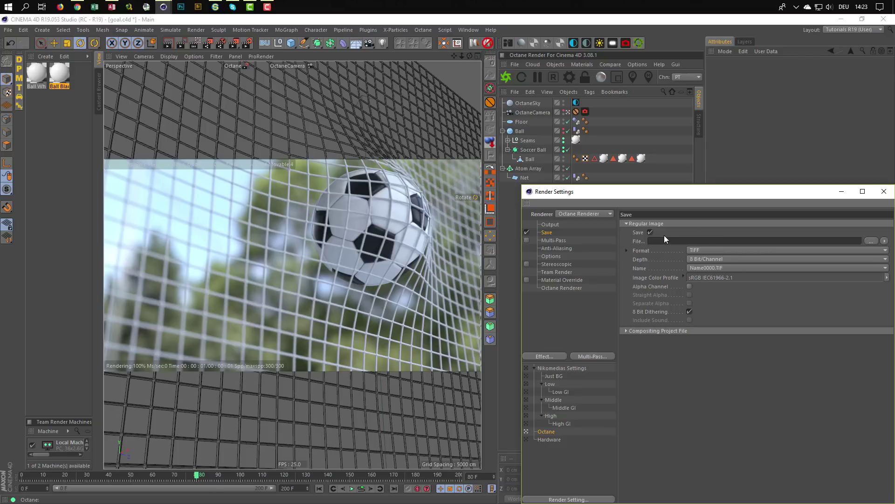
left_click(527, 232)
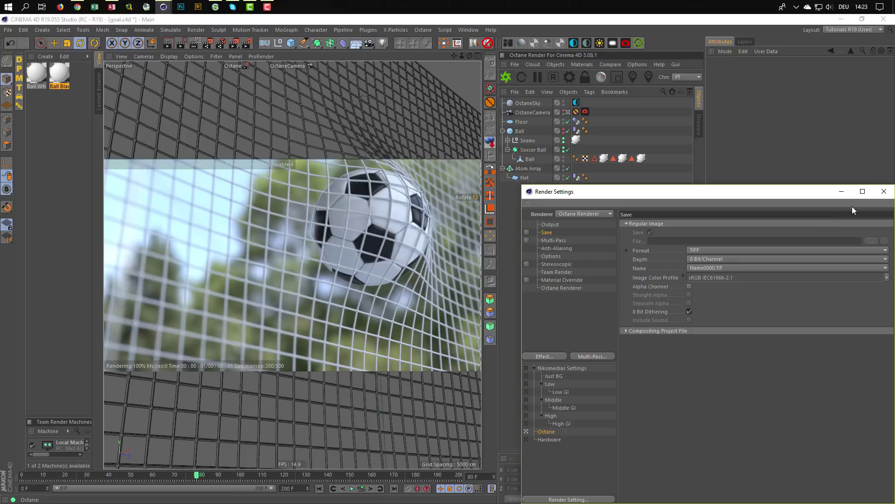
left_click(883, 191)
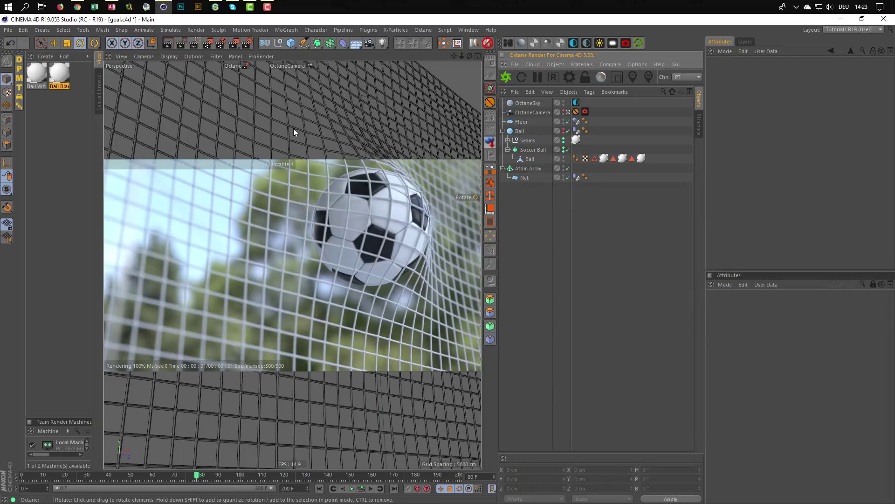
Stop the Octane live render and set the Pathtracing kernel's max samples to 1000
left_click(553, 77)
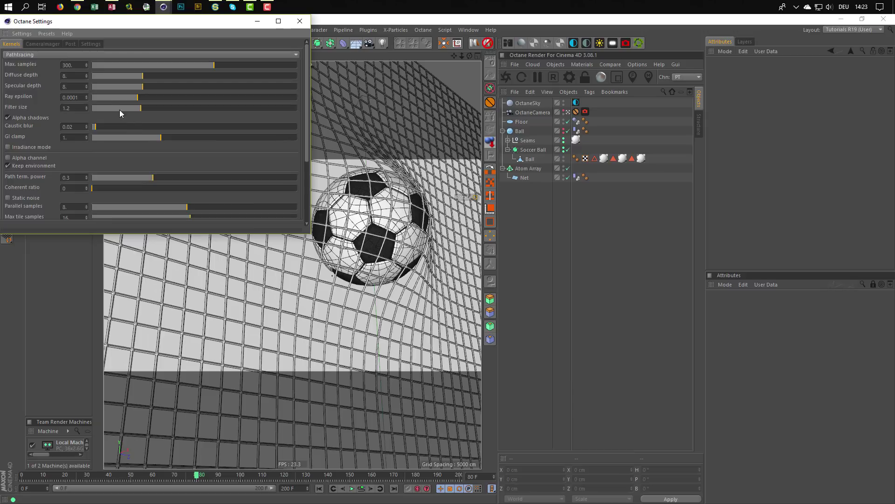
left_click(77, 65)
key("Return")
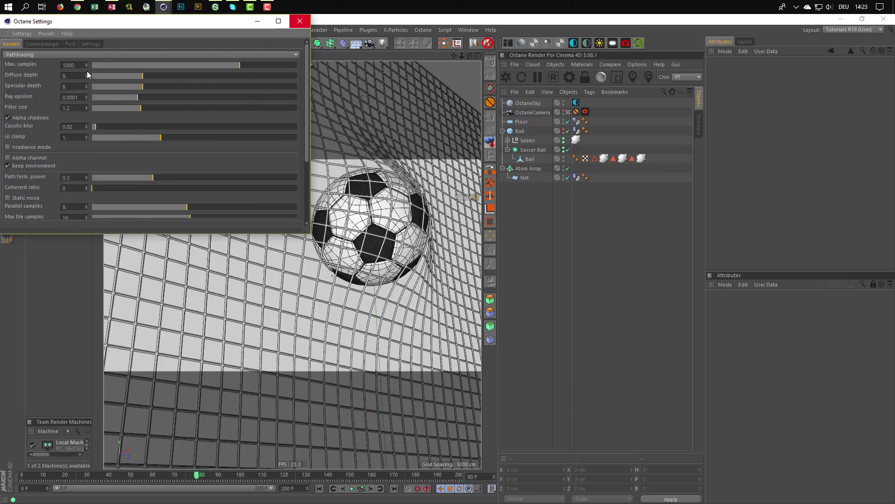
left_click(300, 21)
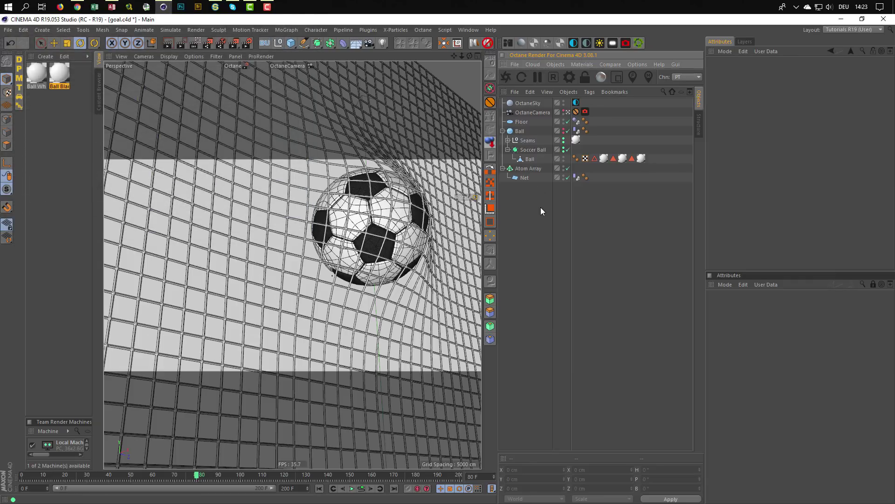
Lock the output ratio in the render settings and set the height to 1080 for a 1920 x 1080 pixel image
left_click(248, 44)
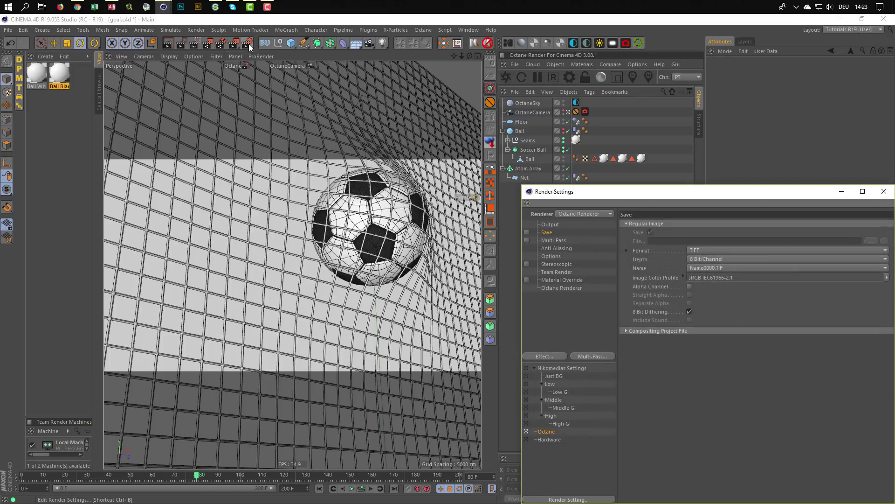
left_click_drag(595, 195, 257, 81)
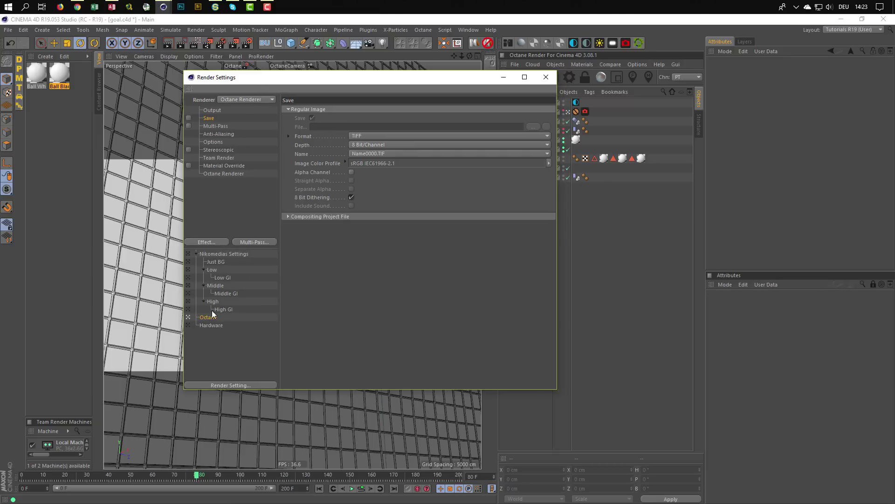
left_click(214, 110)
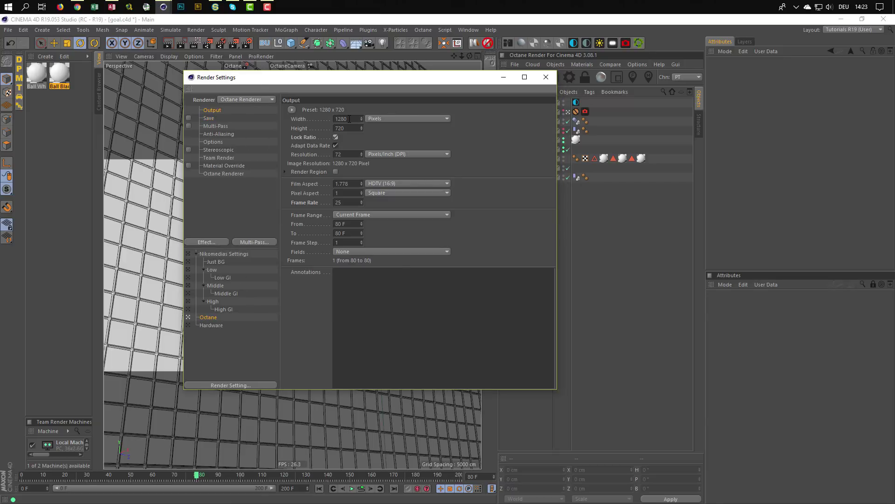
left_click_drag(348, 129, 295, 132)
type("1080")
key("Return")
Render the current frame in an enlarged Picture Viewer and inspect the ball and net at 100 %
key("shift+r")
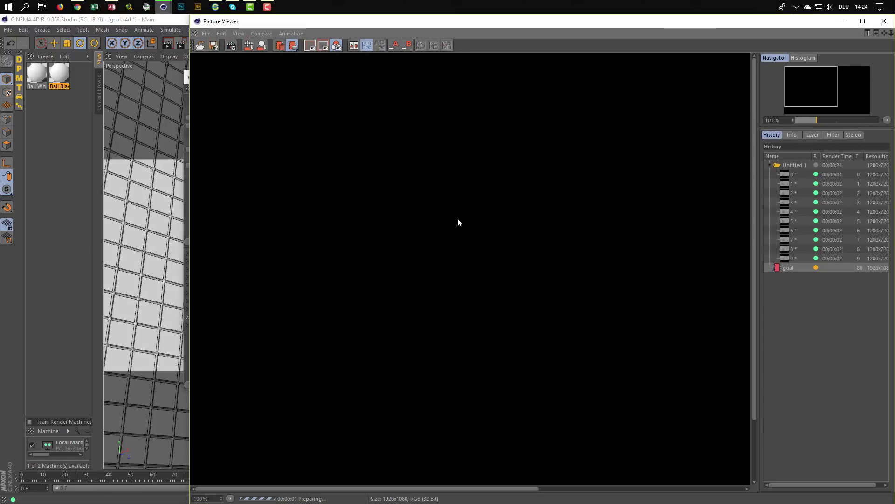
left_click_drag(190, 197, 32, 194)
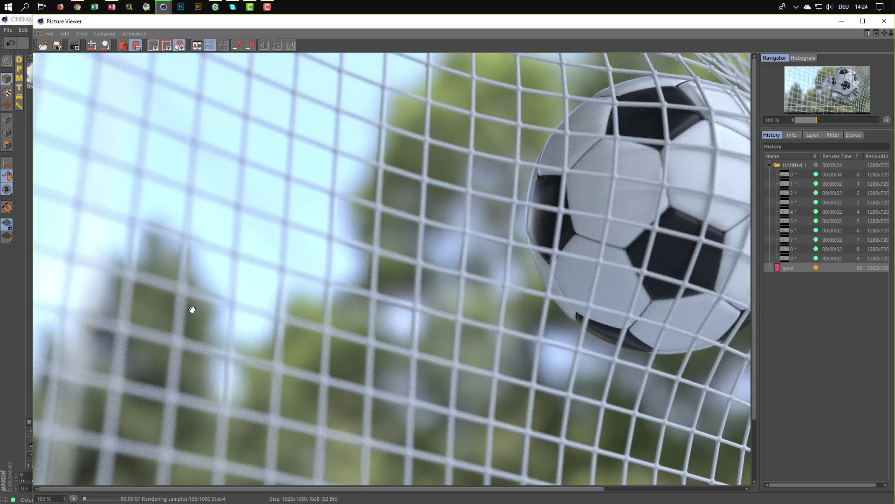
left_click_drag(354, 394, 378, 157)
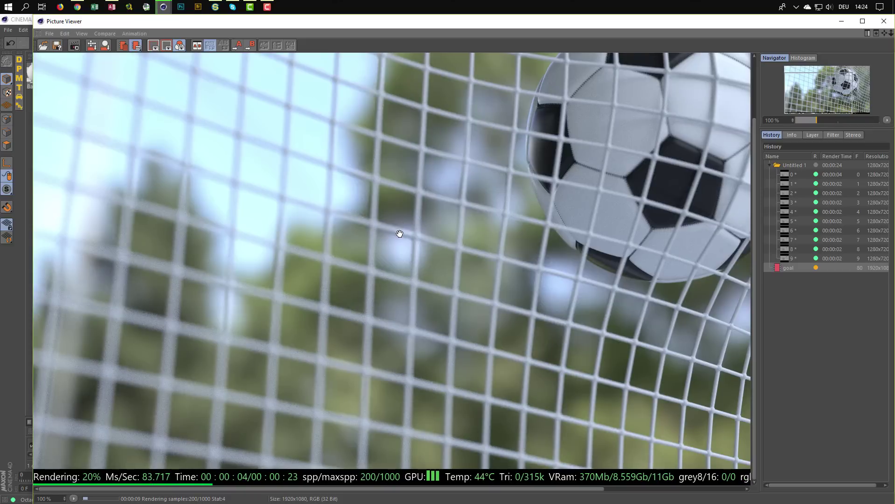
left_click_drag(424, 260, 332, 229)
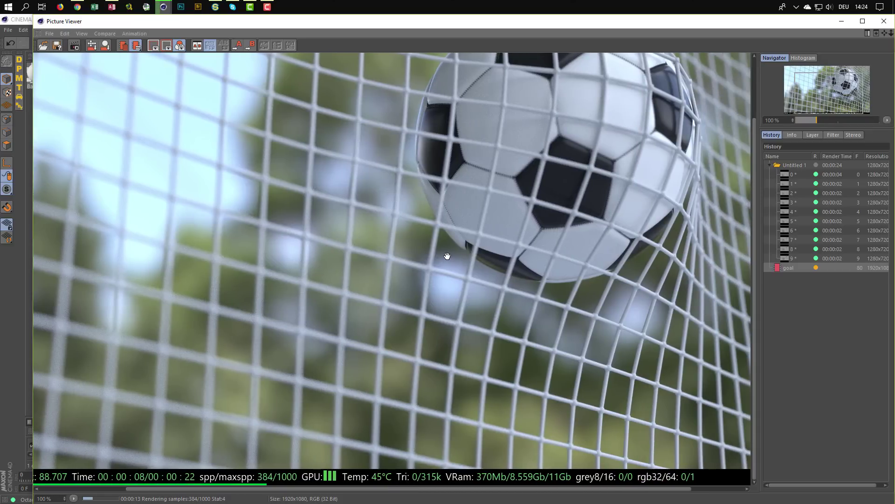
left_click_drag(446, 255, 410, 242)
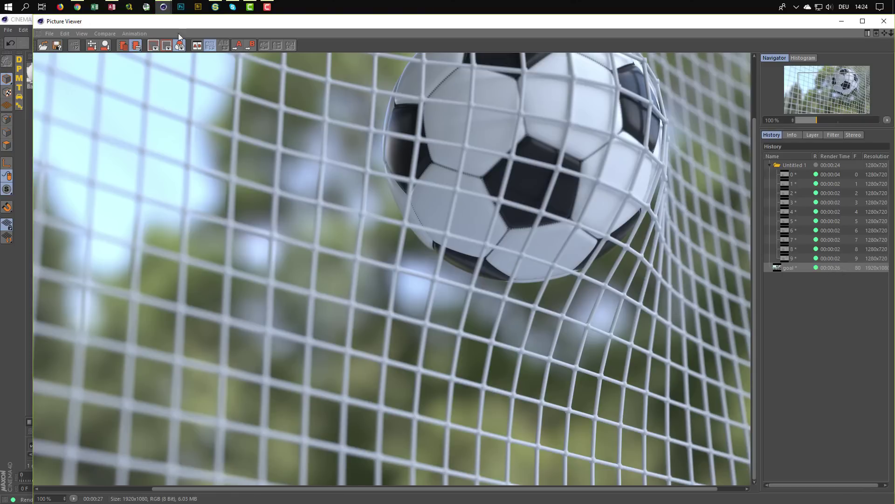
Set the Pathtracing kernel's max samples to 300 in the Octane settings
left_click_drag(178, 21, 175, 84)
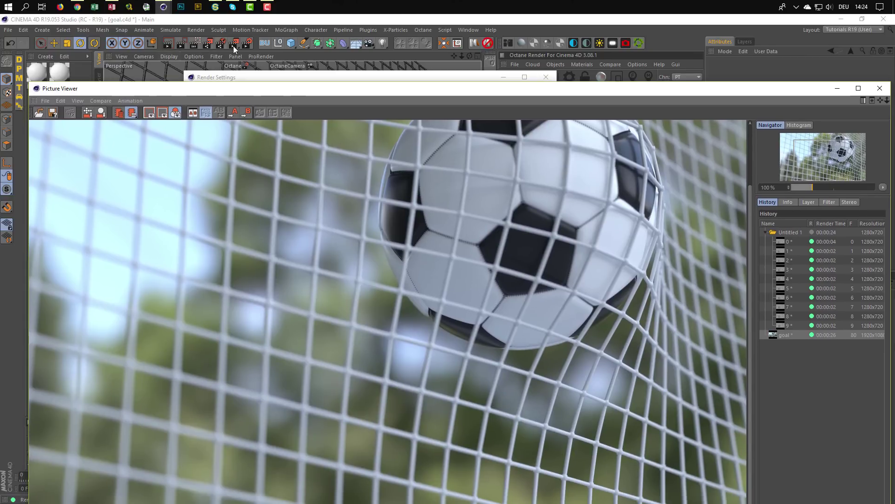
left_click(250, 43)
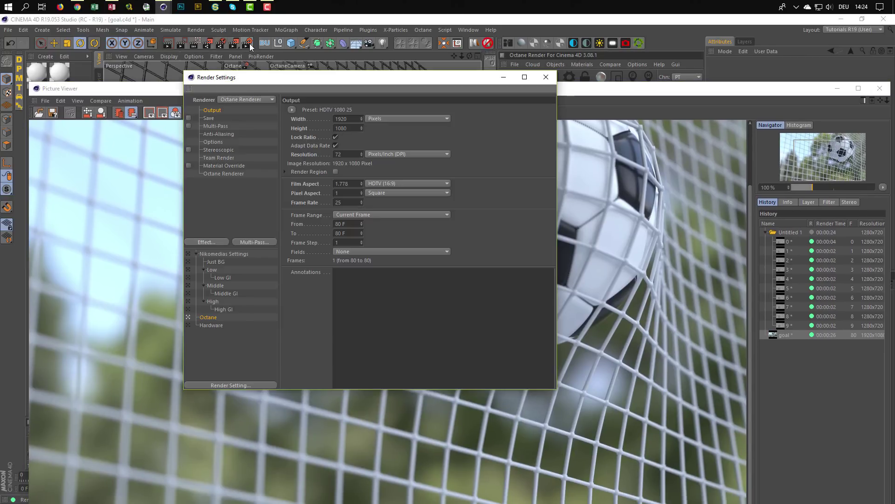
left_click(546, 78)
left_click(568, 77)
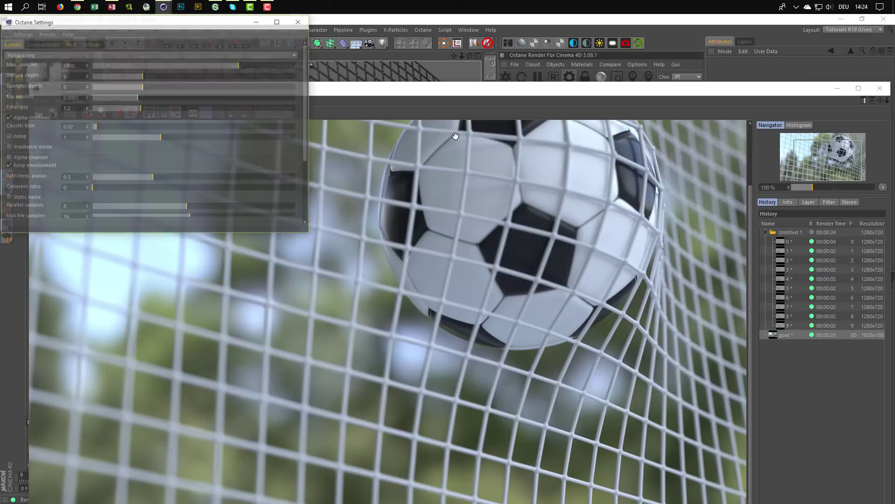
left_click_drag(76, 65, 40, 90)
type("300")
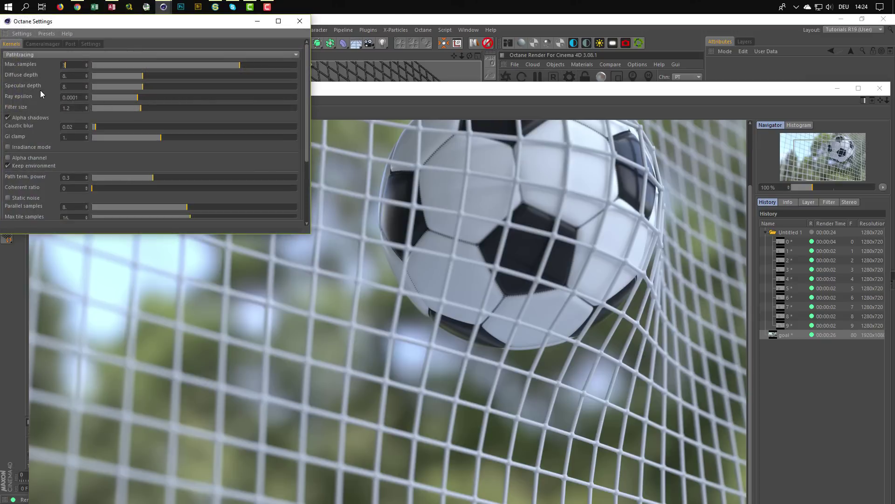
key("Return")
left_click(300, 21)
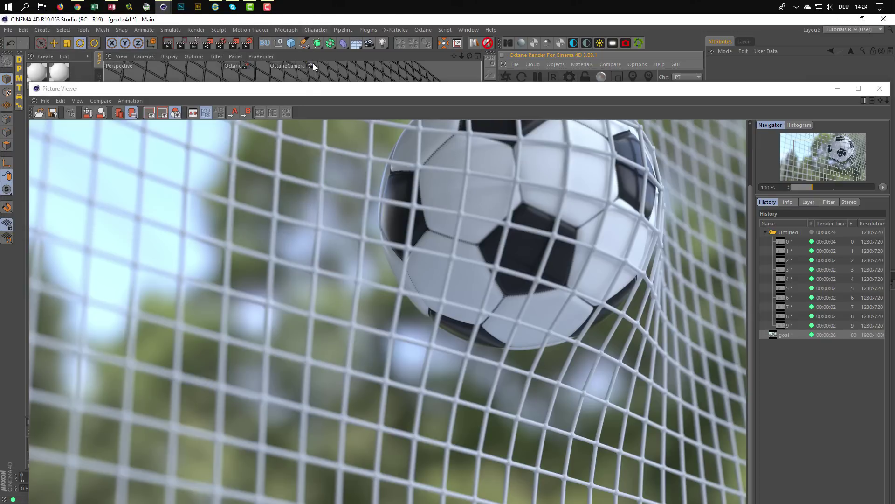
Render the current frame again to the Picture Viewer and inspect the ball and the stretched net
left_click_drag(326, 88, 319, 37)
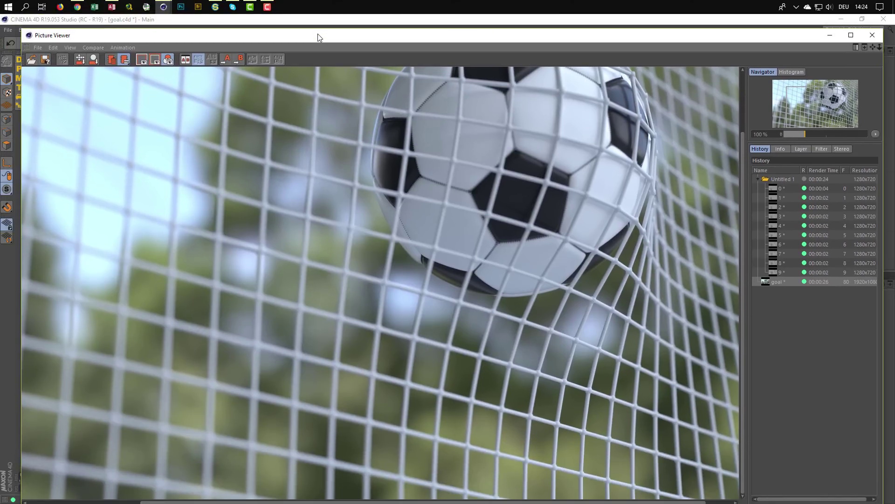
key("shift+r")
left_click_drag(431, 386, 452, 215)
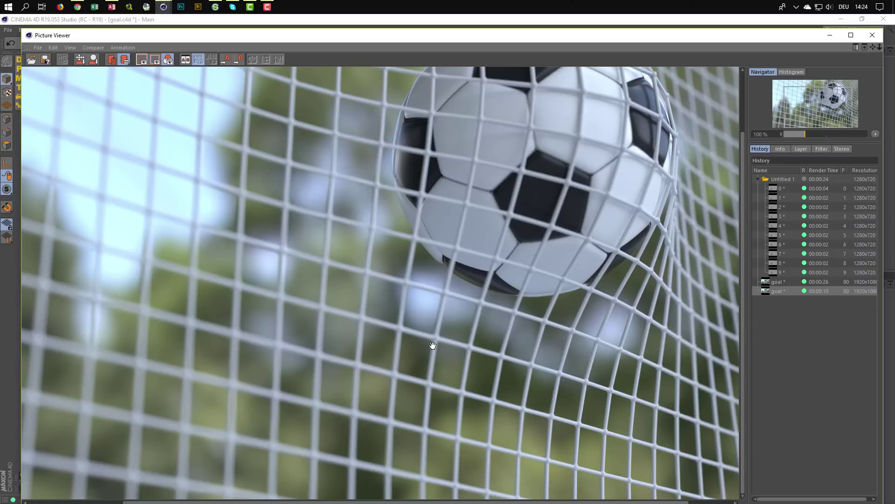
left_click_drag(614, 284, 540, 242)
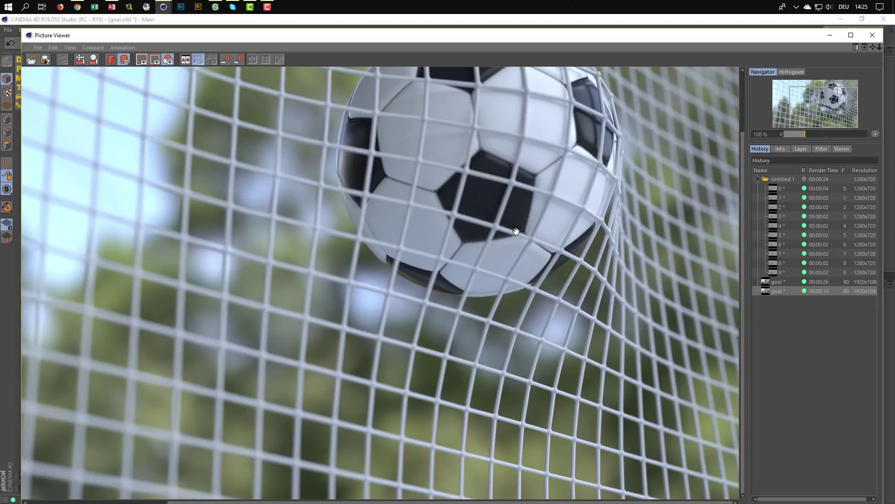
left_click_drag(460, 211, 434, 285)
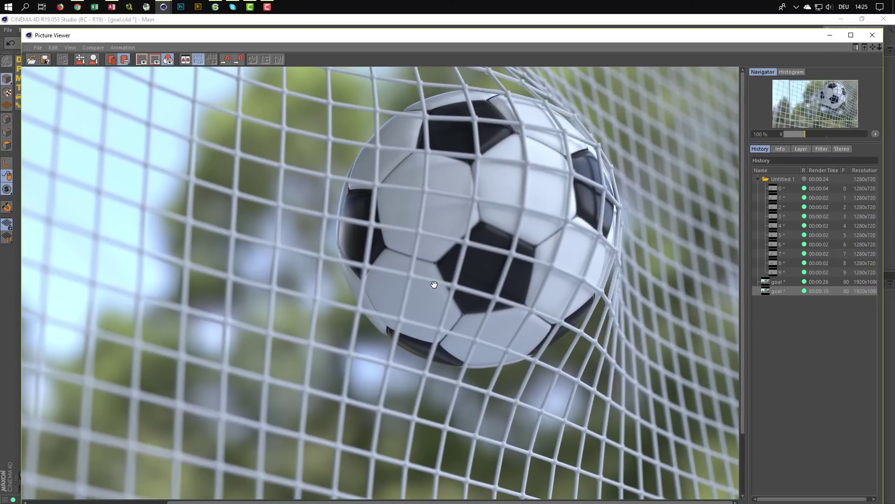
Compare the two goal renders by alternating between them in the render history, and close the Picture Viewer
left_click(777, 281)
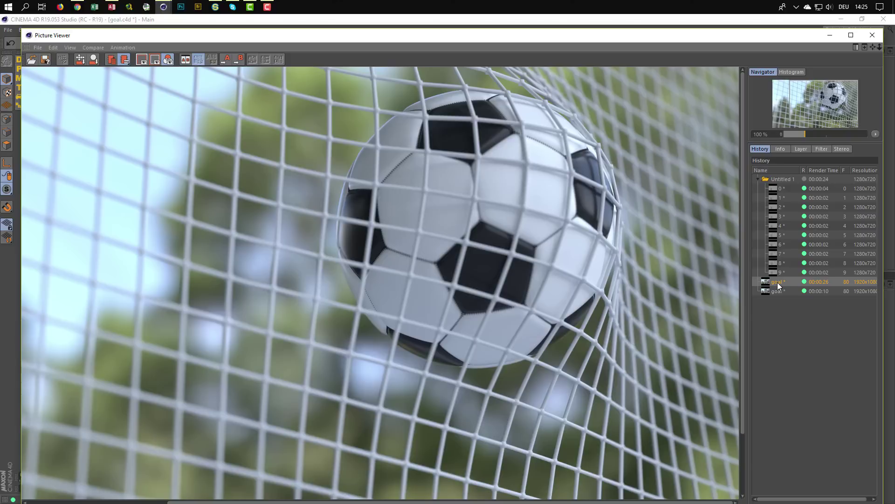
left_click(778, 289)
left_click(779, 281)
left_click(780, 289)
left_click(780, 280)
left_click(780, 284)
key("Down")
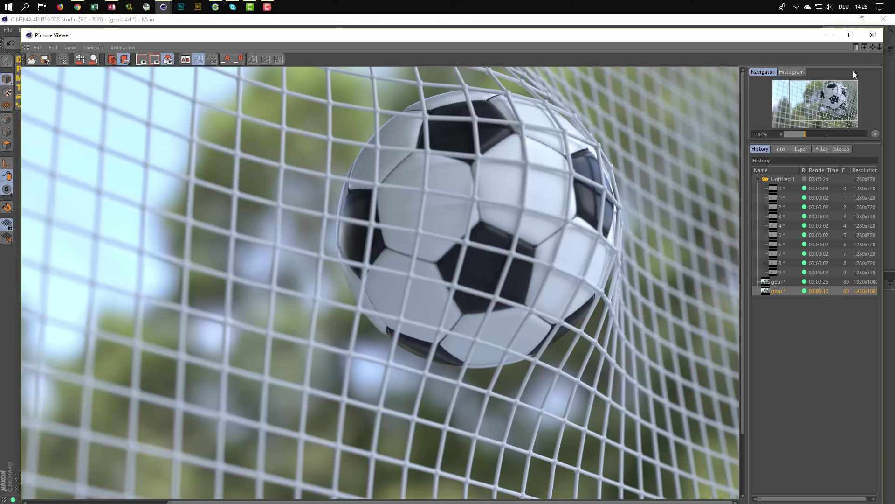
left_click(871, 35)
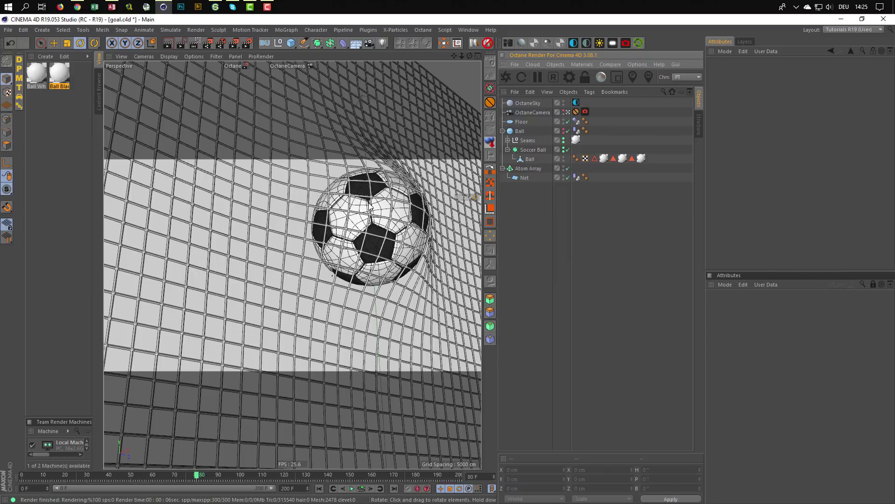
Show the Octane camera tag's Thinlens settings and save the scene
left_click(585, 112)
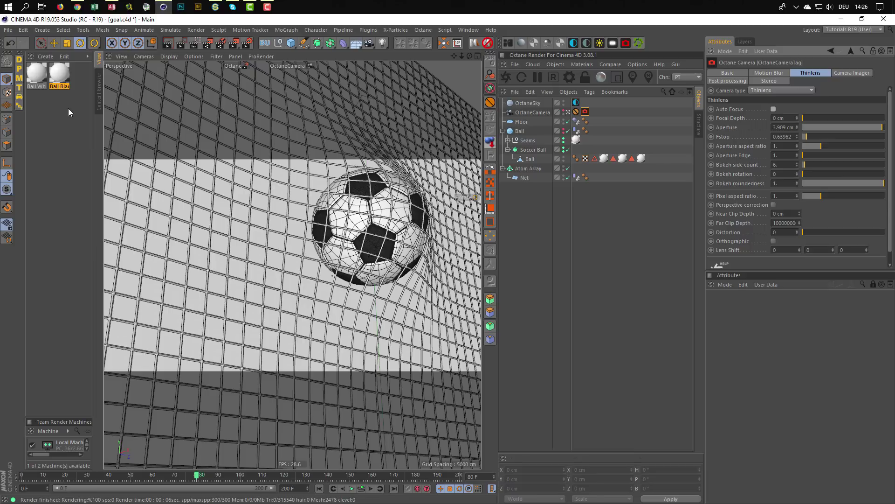
key("ctrl+s")
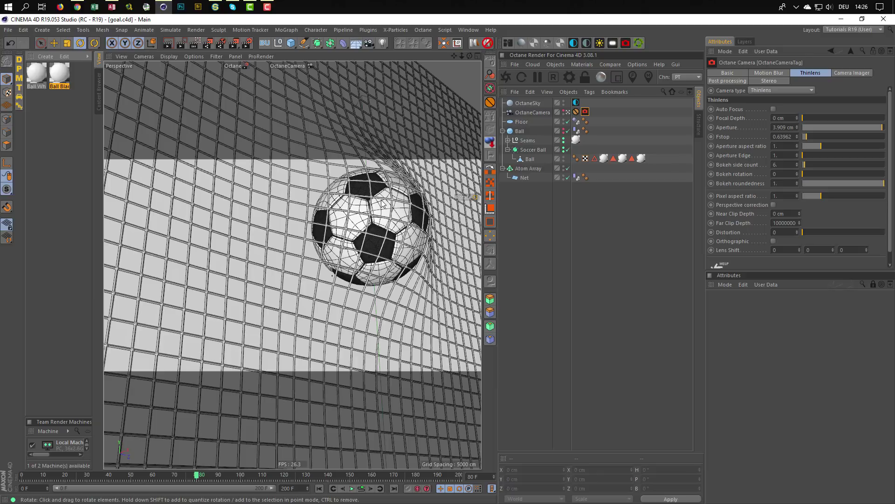
Delete the Ball White and Ball Black materials and the OctaneSky object from the scene
key("ctrl+a")
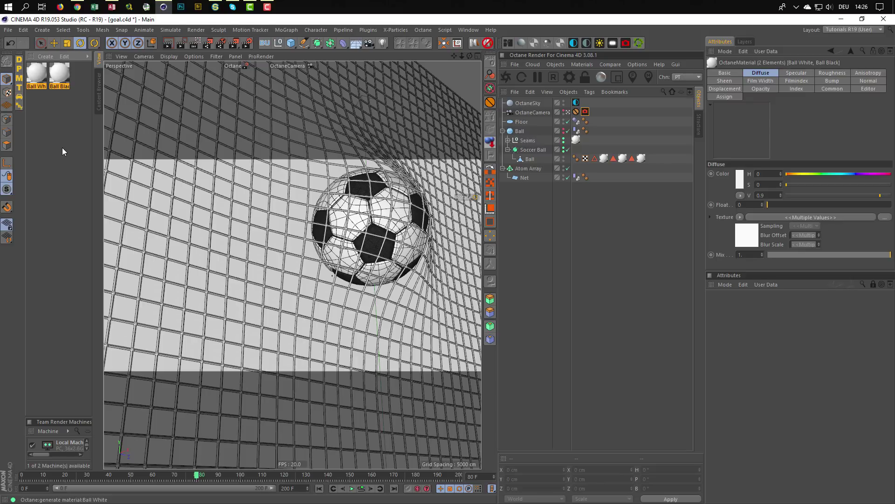
key("Delete")
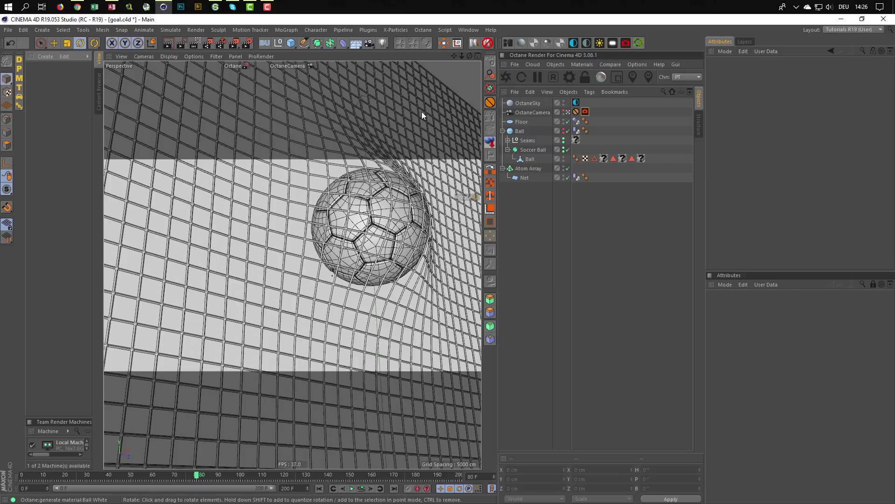
left_click(528, 103)
key("Delete")
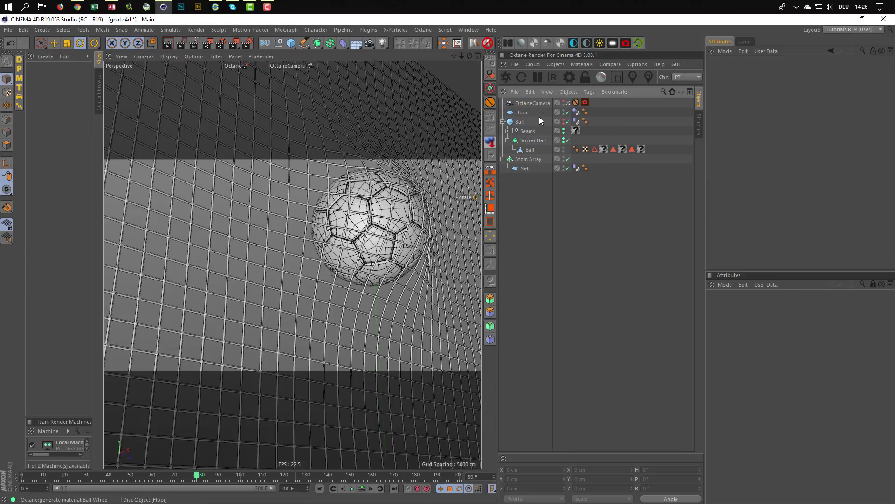
Delete the Octane tag from OctaneCamera and rename the camera to Camera
left_click(585, 102)
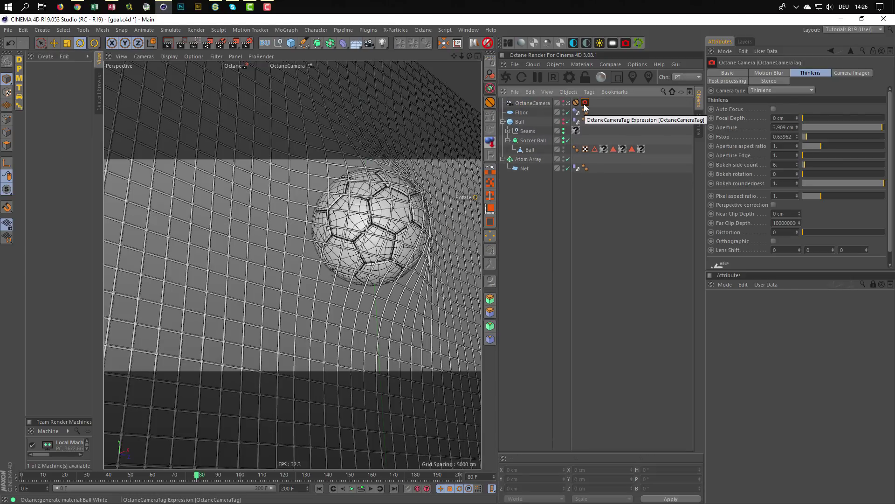
key("Delete")
double_click(547, 102)
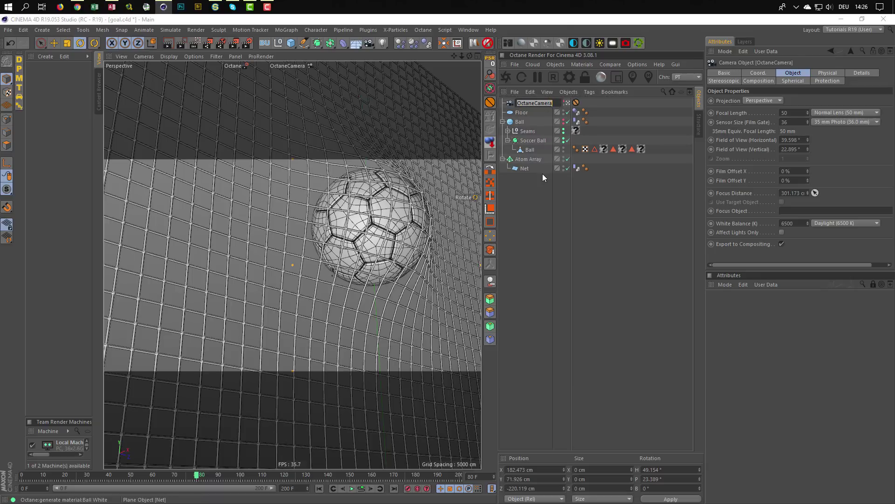
type("Camera")
key("Return")
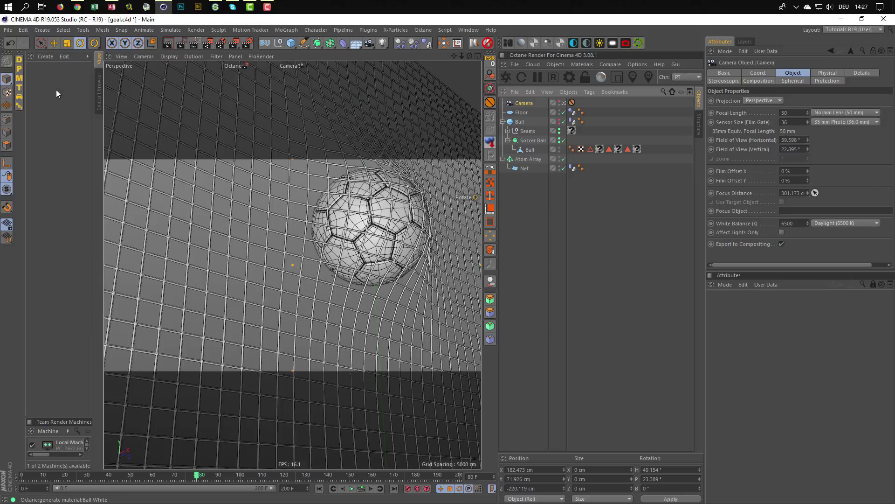
Create a Diffuse material, show its Color channel in the Material Editor, and close the editor
left_click(19, 60)
double_click(35, 78)
left_click_drag(218, 67, 423, 111)
left_click(369, 209)
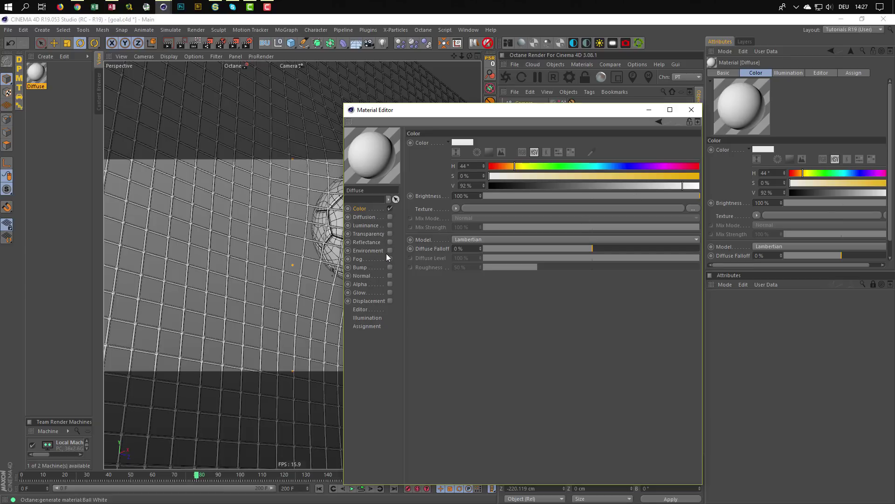
left_click(691, 112)
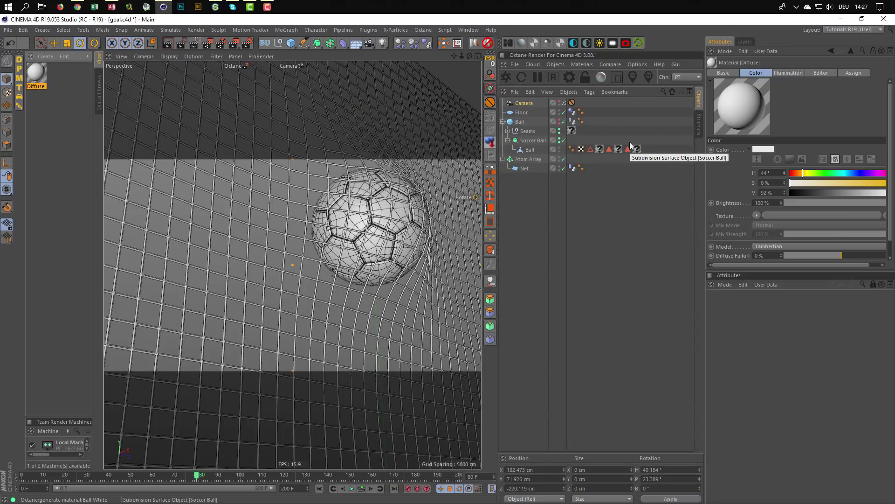
Undo the material creation and Octane removal to restore the OctaneSky, camera tag, and Ball White and Ball Black materials
key("ctrl+z")
key("ctrl+z")
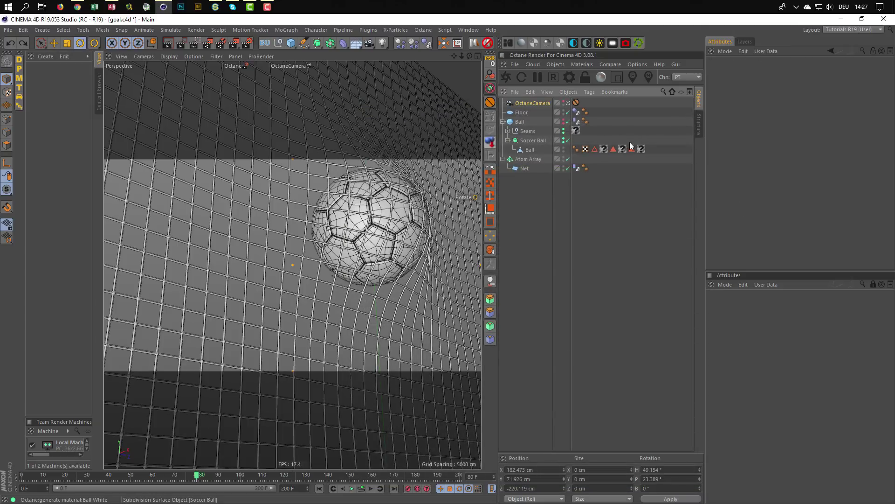
key("ctrl+y")
key("ctrl+y")
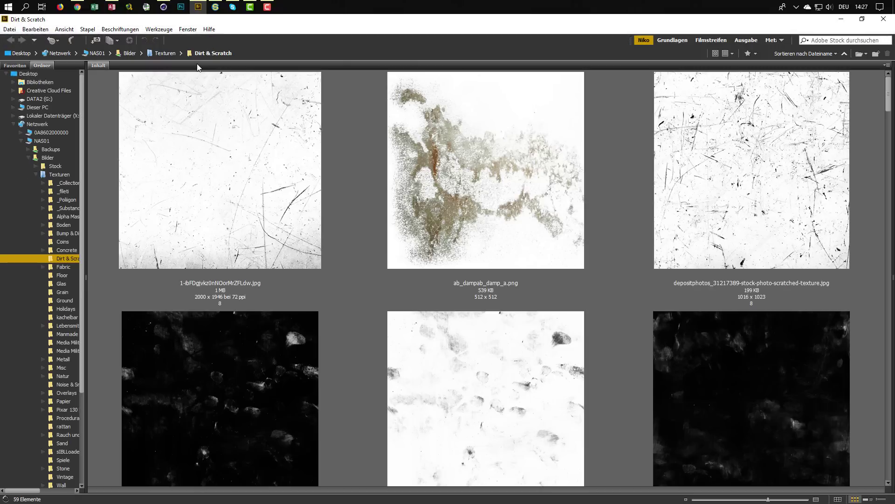
Shrink the thumbnails in Bridge's Dirt & Scratch folder, select the white dirt_04 smudge specs texture, and switch back to Cinema 4D
left_click_drag(768, 500, 729, 502)
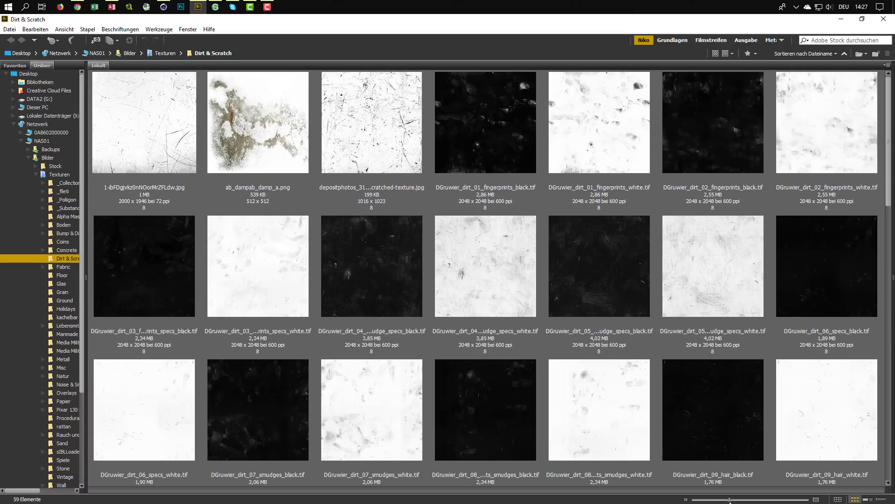
left_click(488, 259)
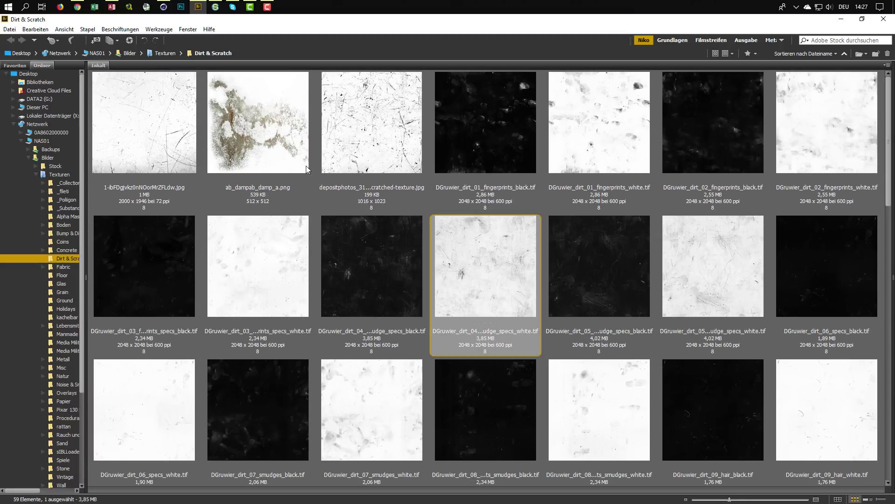
left_click(163, 7)
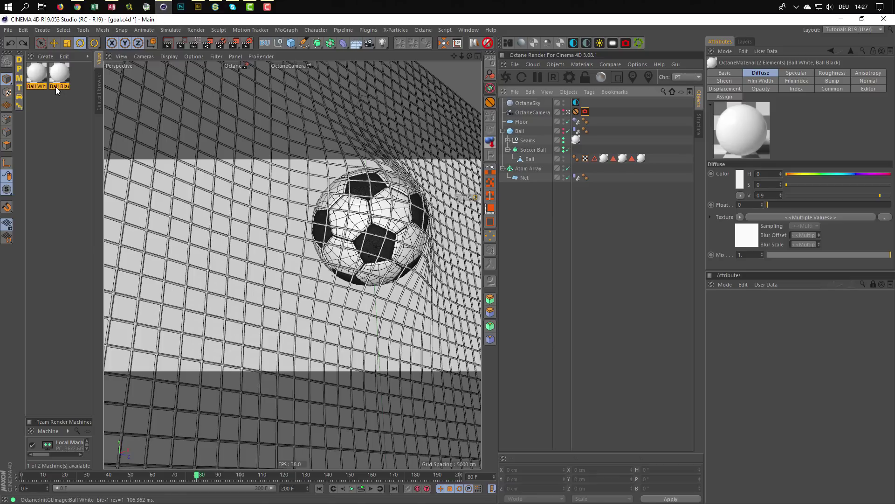
Open the Ball White material in the Octane Node Editor and disconnect RgbSpectrum from its Diffuse input
left_click(38, 77)
left_click(505, 44)
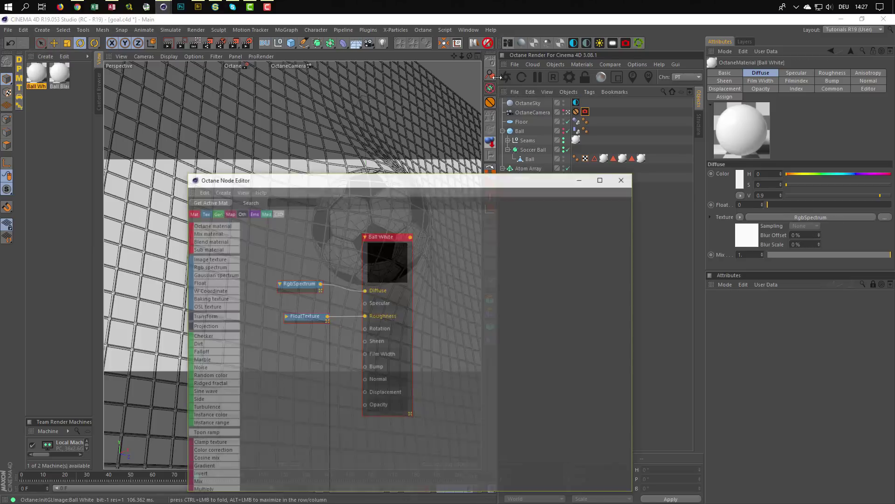
left_click_drag(365, 295, 345, 295)
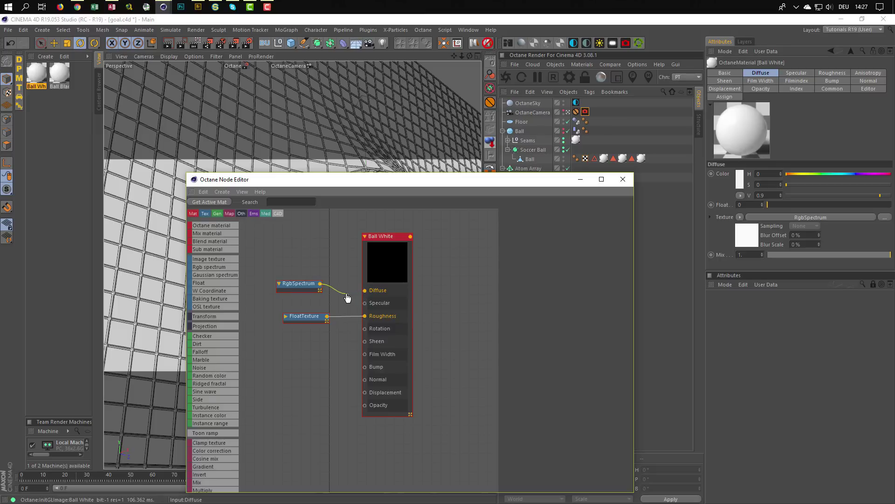
left_click_drag(293, 285, 271, 285)
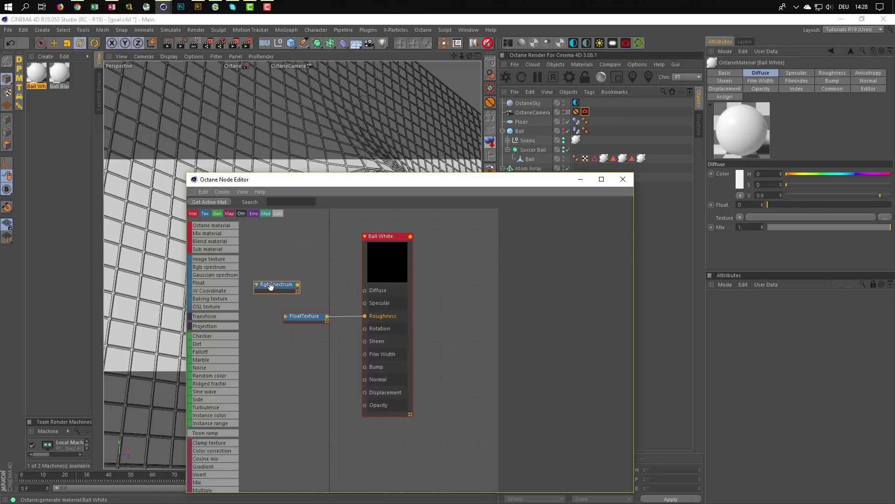
Move the Ball White node aside and add a Mix texture node between it and the RgbSpectrum
left_click_drag(378, 238, 408, 238)
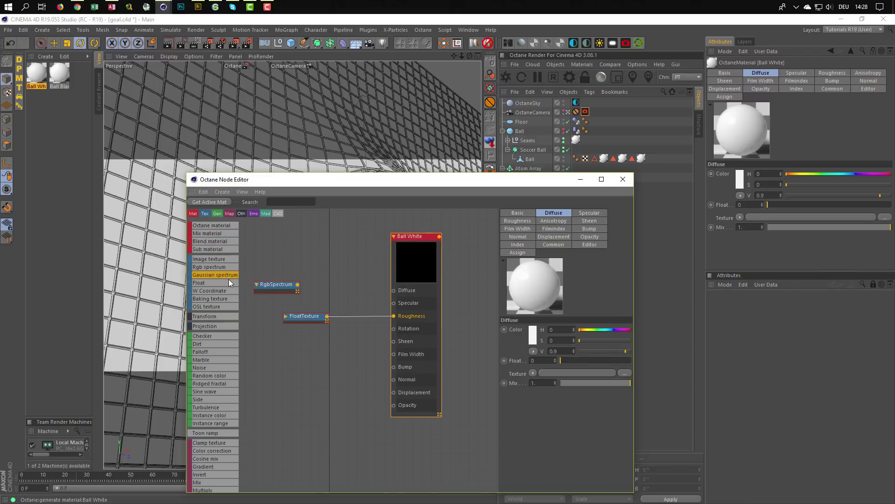
scroll(222, 405, "down", 1)
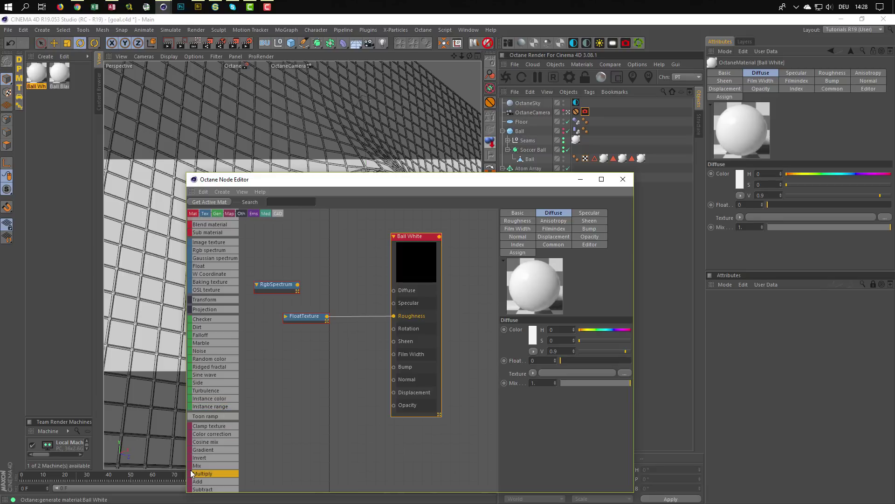
left_click_drag(313, 343, 329, 245)
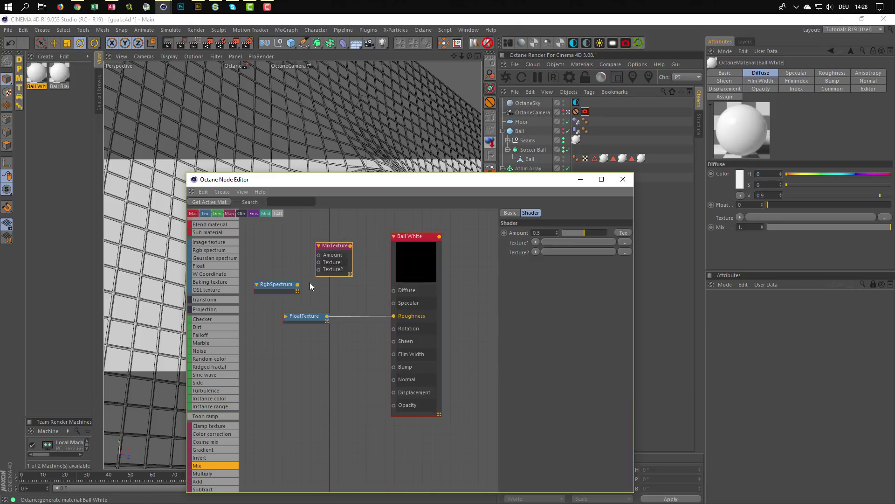
Bring in the white smudge image from Bridge as MixTexture's Texture1, use RgbSpectrum as Texture2, and feed the mix into Ball White's Diffuse
key("alt+Tab")
key("alt+Tab")
key("alt+Tab")
key("alt+Tab")
left_click_drag(466, 290, 282, 231)
middle_click_drag(333, 312, 338, 396)
left_click_drag(297, 315, 323, 353)
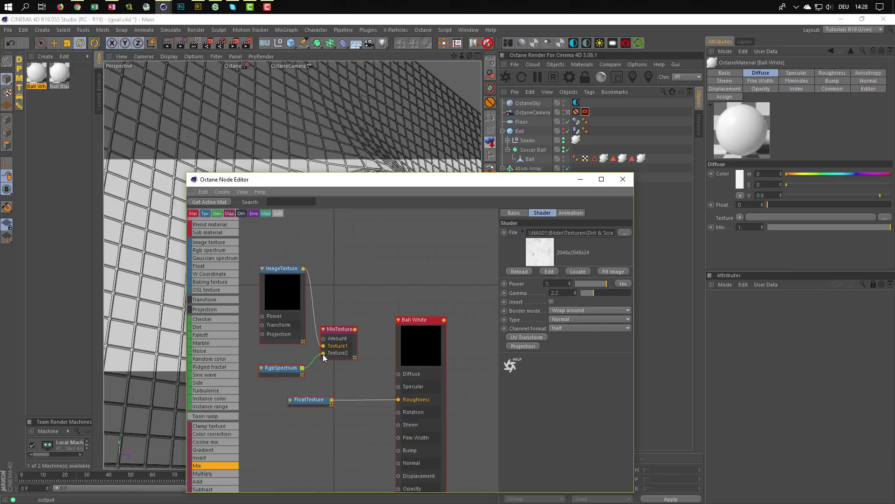
left_click_drag(356, 330, 399, 374)
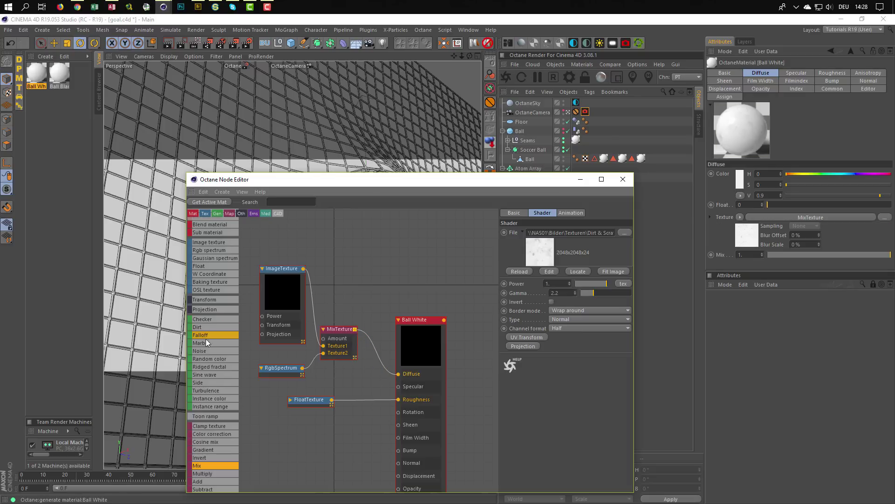
Drive the MixTexture's Amount with a Falloff node and move the node editor clear of the ball
left_click_drag(206, 335, 323, 338)
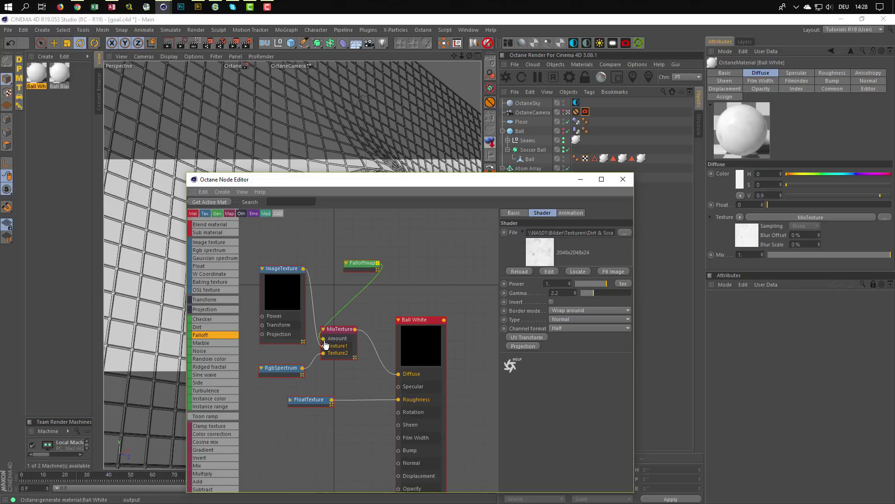
left_click_drag(457, 185, 664, 159)
Leave the OctaneCamera view for a close-up of the ball, save the scene, and start the Octane live render
left_click(568, 112)
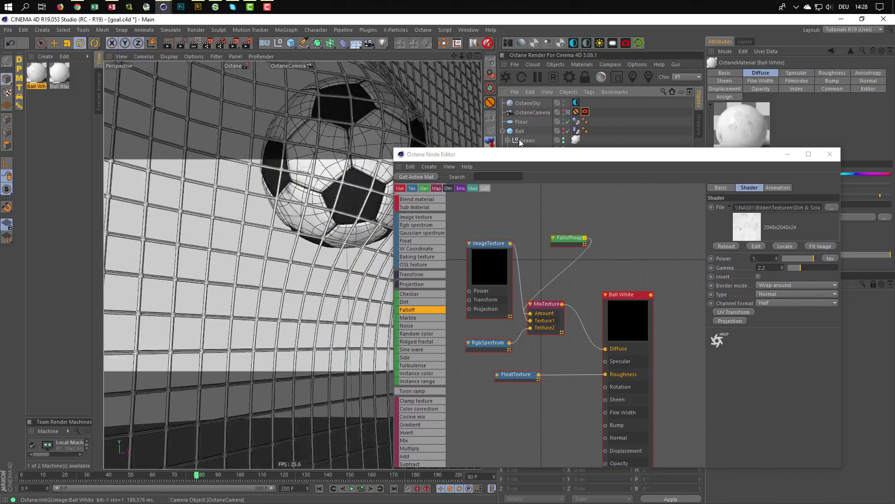
scroll(200, 240, "up", 5)
scroll(253, 255, "up", 3)
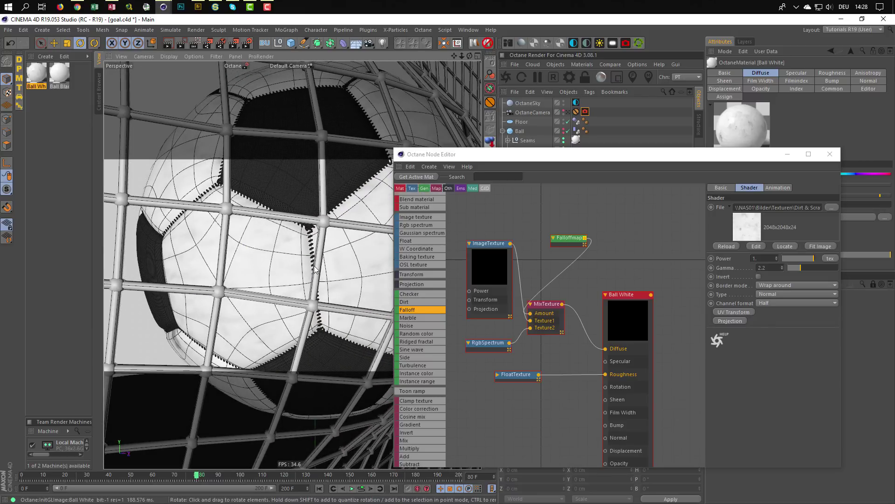
key("ctrl+s")
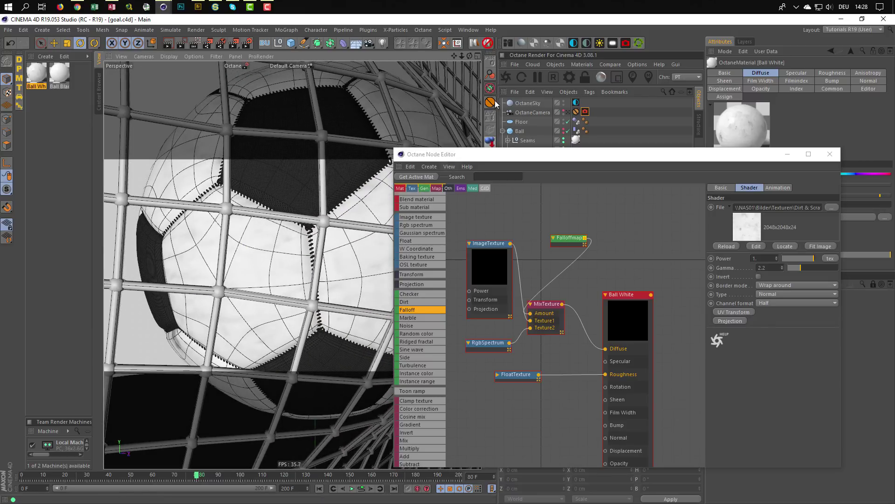
left_click(507, 78)
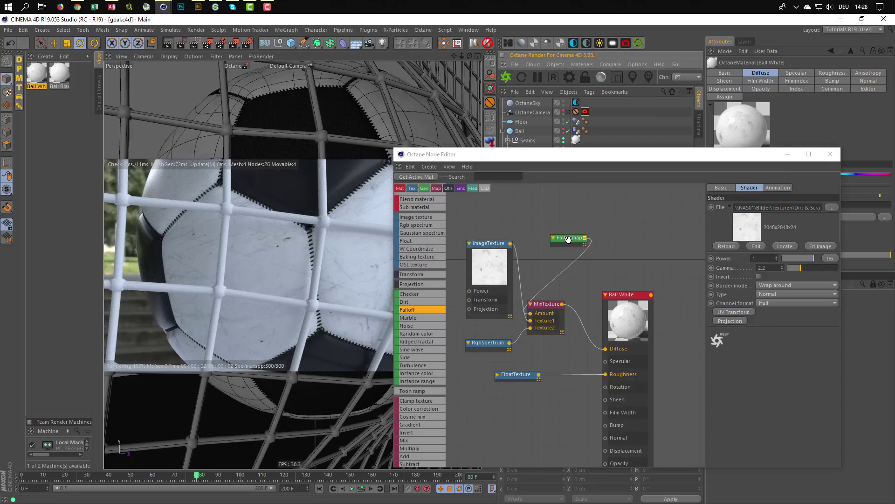
Replace the Falloff node with a Float texture driving the MixTexture's Amount, and lower its float value
left_click_drag(566, 238, 542, 233)
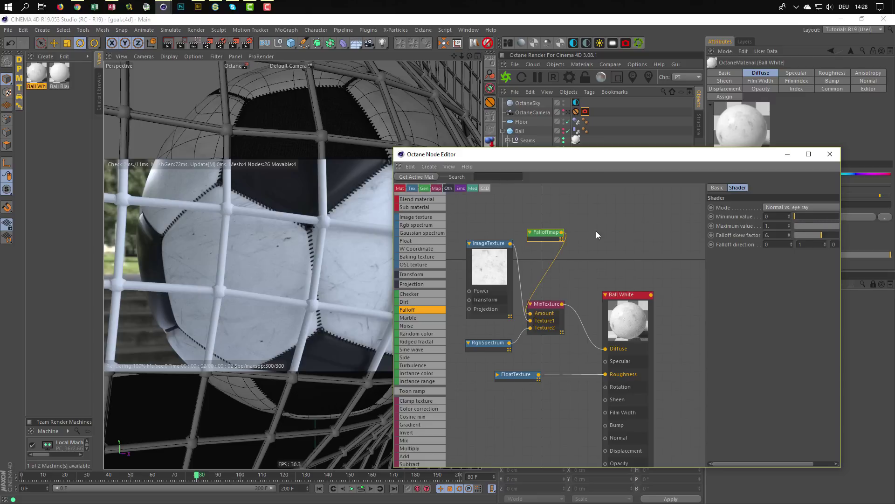
key("Delete")
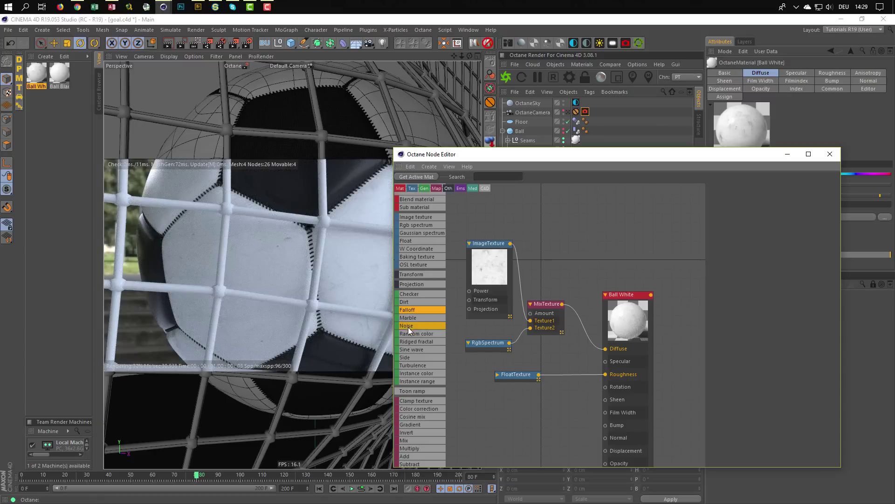
scroll(418, 264, "up", 1)
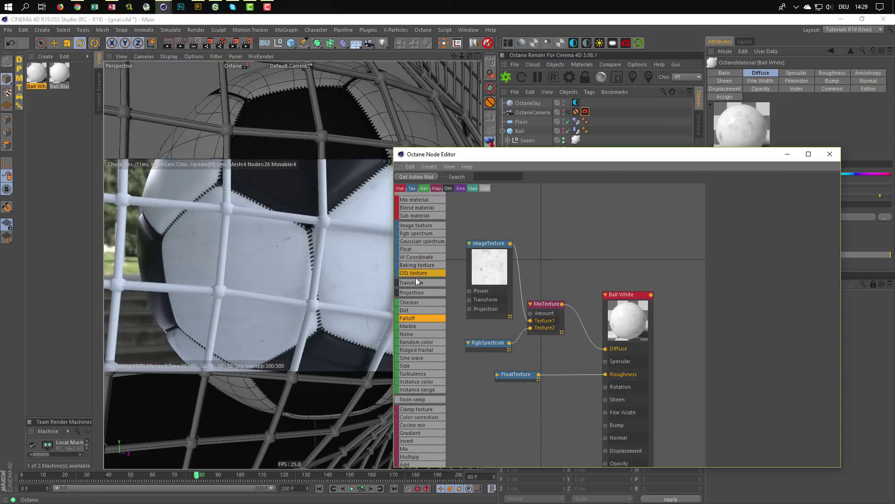
scroll(419, 317, "up", 1)
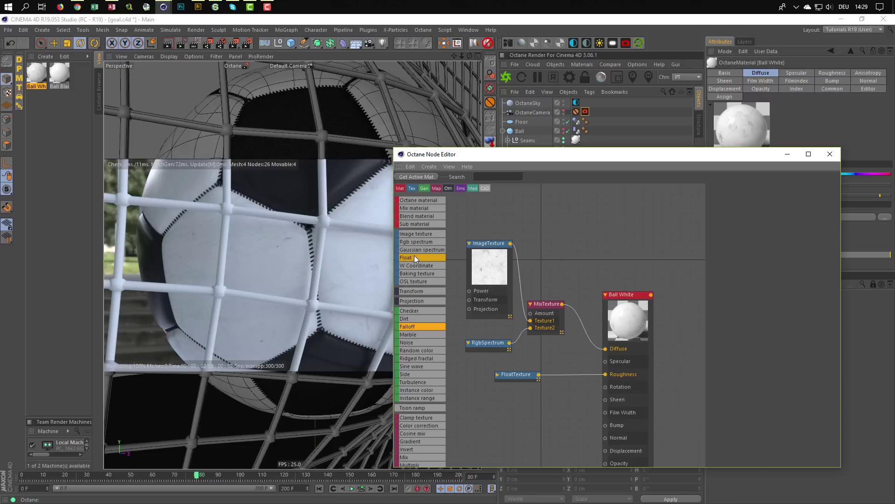
left_click_drag(414, 257, 531, 313)
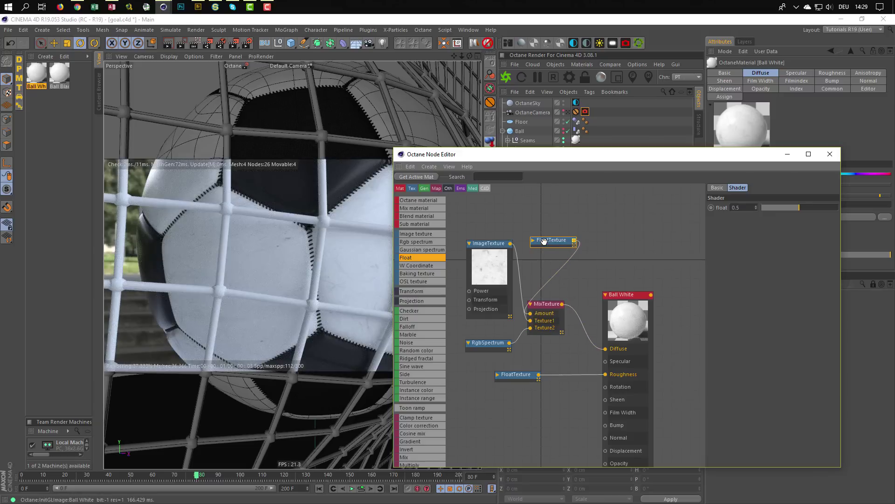
left_click_drag(798, 208, 769, 211)
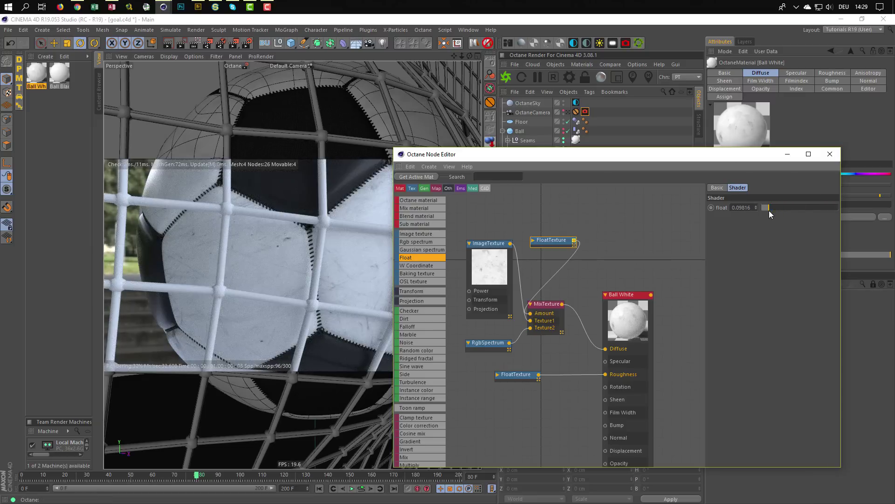
left_click_drag(771, 206, 780, 206)
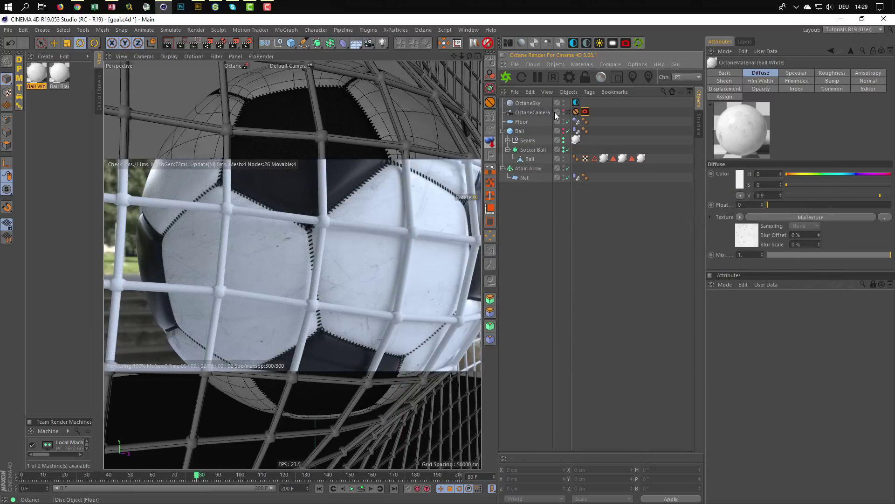
Look through the OctaneCamera again and save the scene
left_click(568, 112)
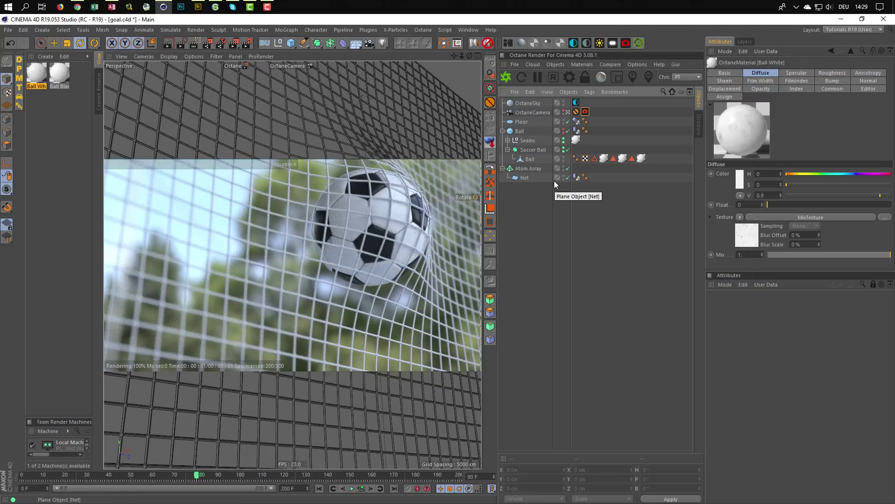
key("ctrl+s")
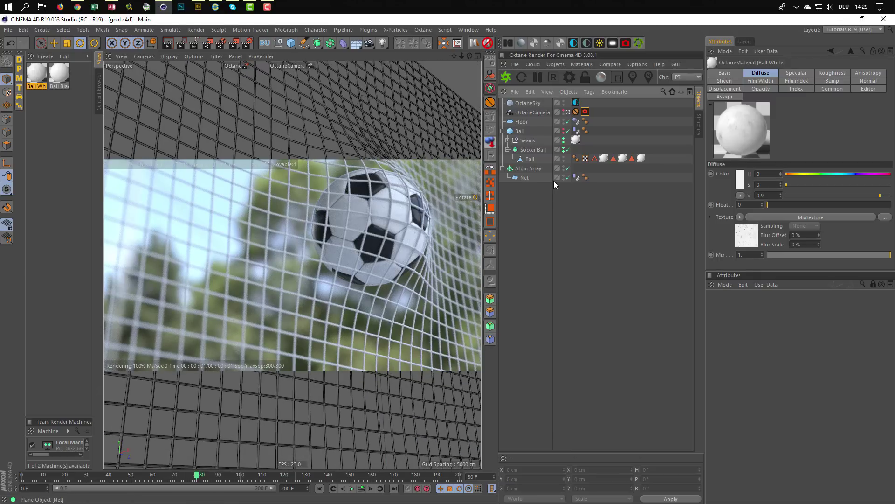
Delete the dirt-textured Ball White and the Ball Black materials, plus the OctaneSky object
left_click(57, 75, "shift")
key("Delete")
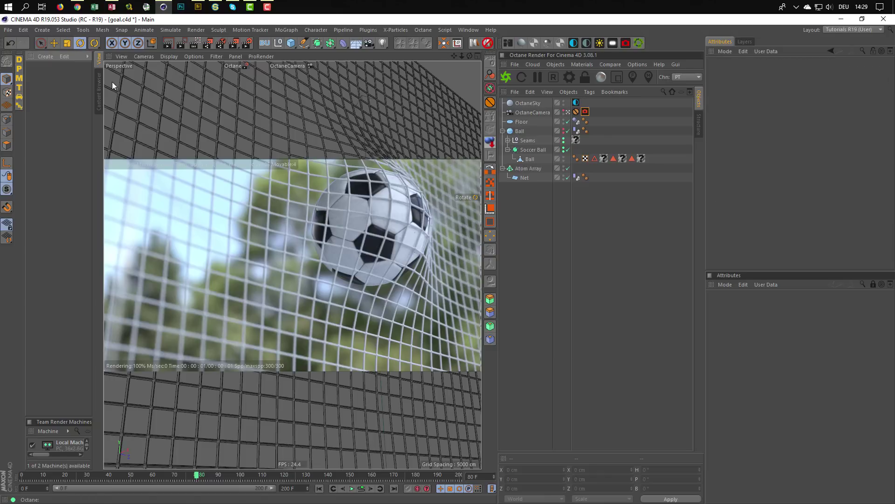
left_click(531, 112)
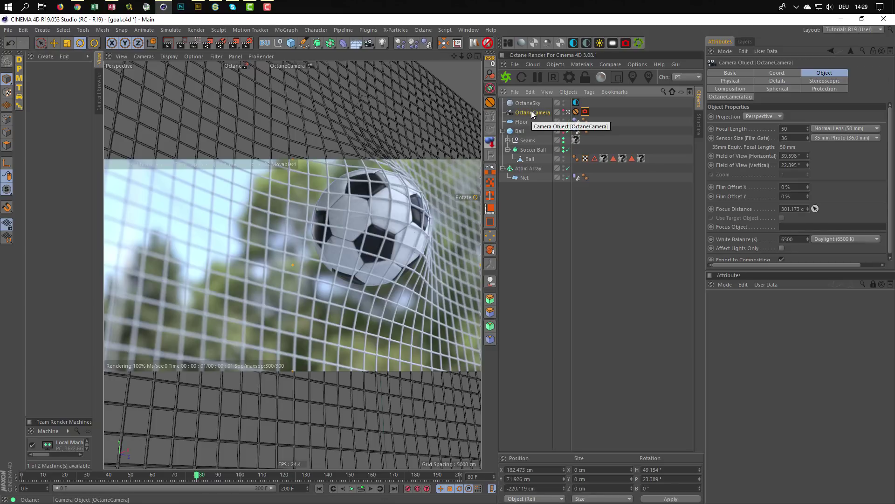
left_click(533, 102)
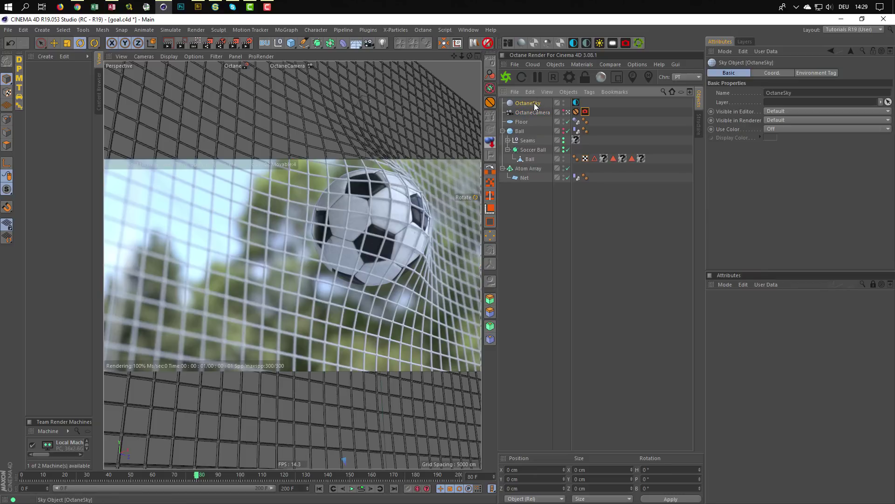
key("Delete")
Delete the Octane camera tag from OctaneCamera and rename the object Camera
left_click(585, 103)
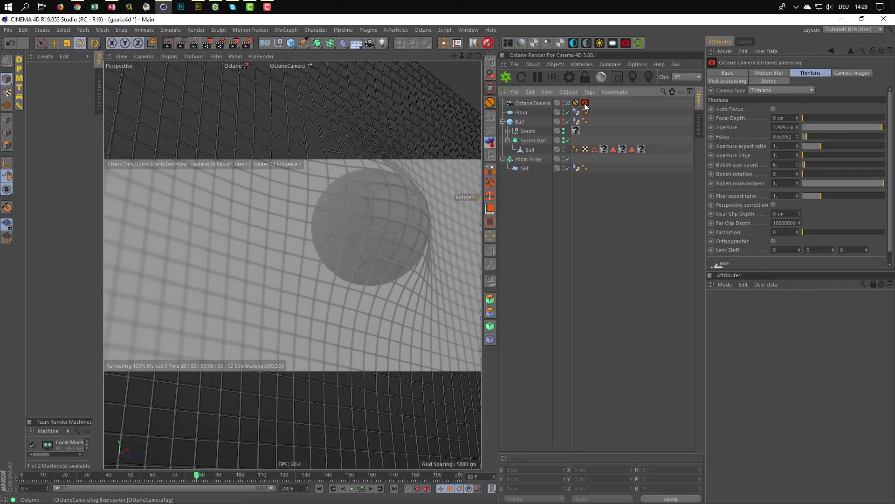
key("Delete")
left_click(540, 103)
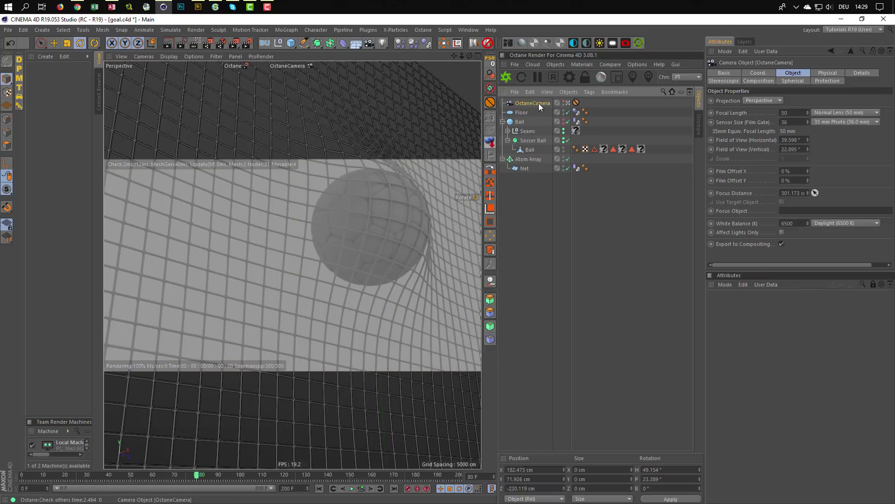
double_click(538, 102)
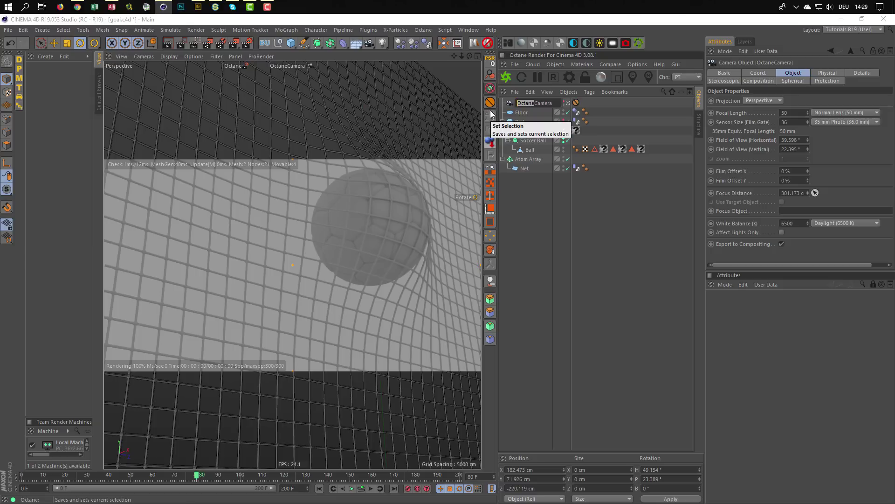
key("BackSpace")
key("Return")
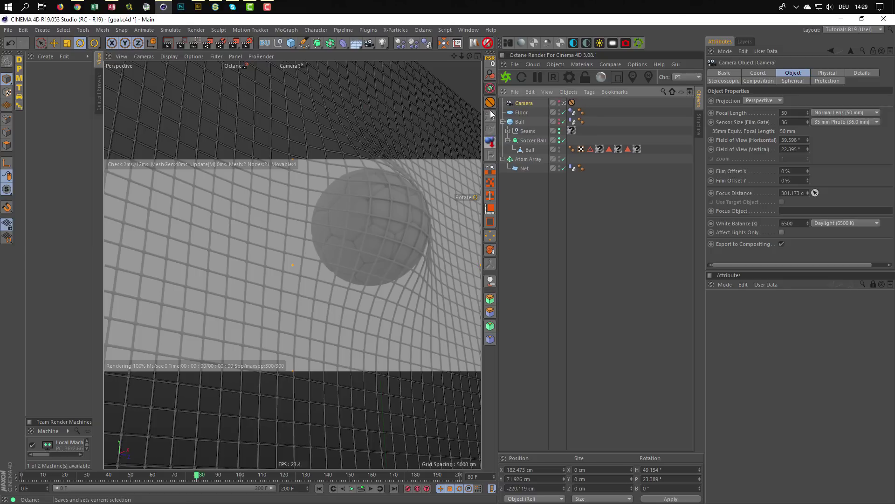
Create a new material, enable its Reflectance channel, and hide the Diffuse reflectance layer
double_click(41, 76)
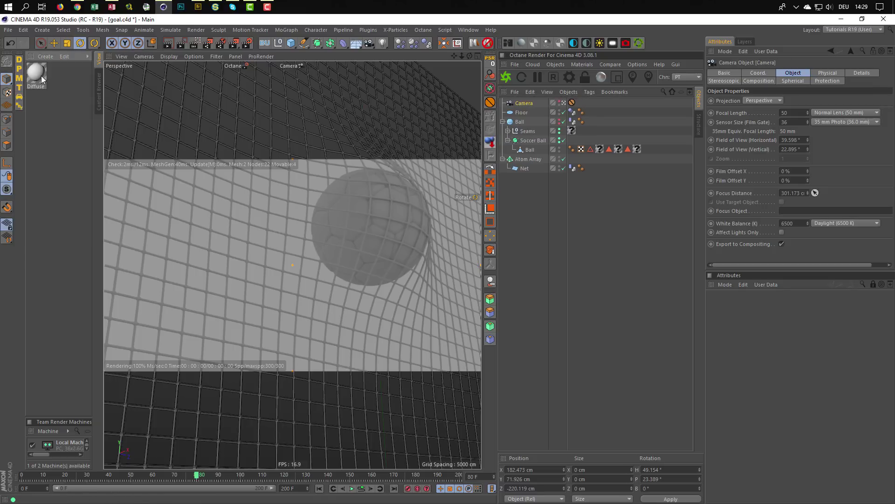
left_click_drag(324, 67, 597, 101)
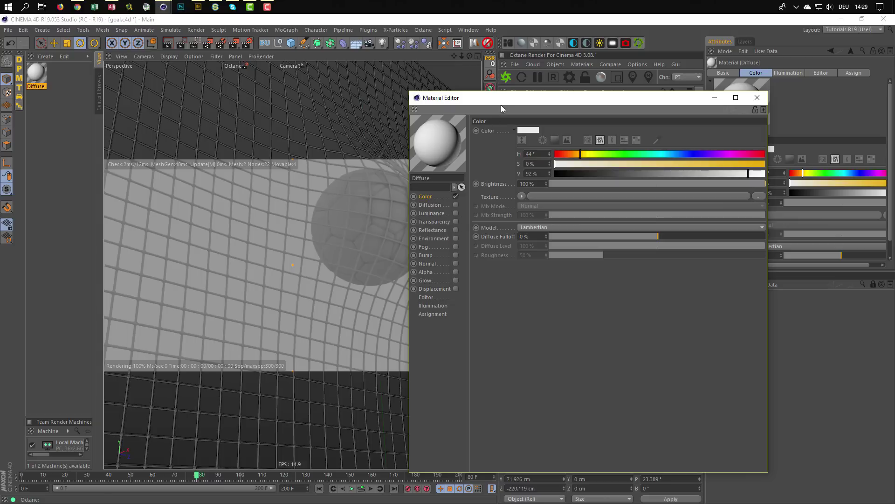
left_click_drag(501, 105, 561, 108)
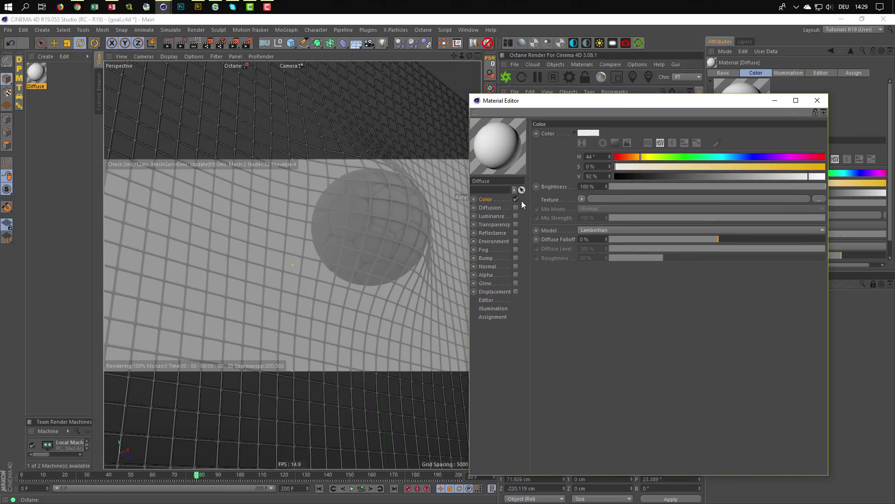
left_click(514, 233)
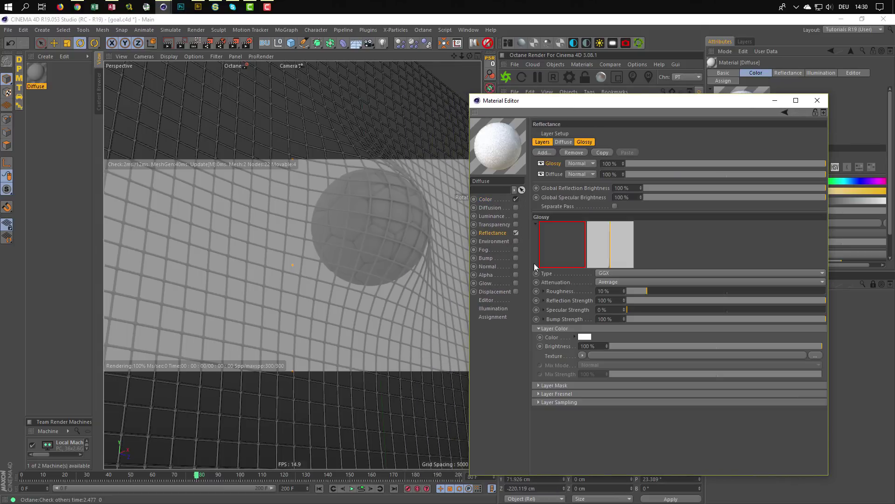
left_click(553, 174)
left_click(541, 174)
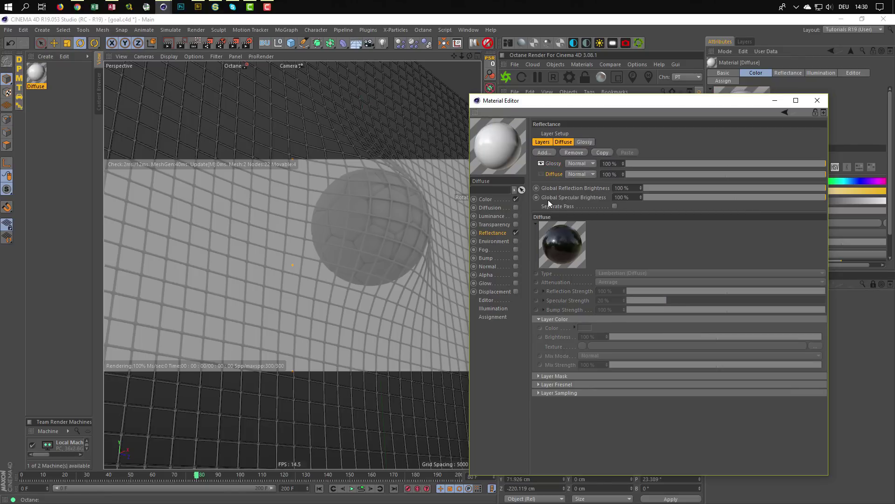
Set the Glossy reflectance layer's type to Beckmann, reveal its Fresnel settings, and raise its roughness
left_click(554, 163)
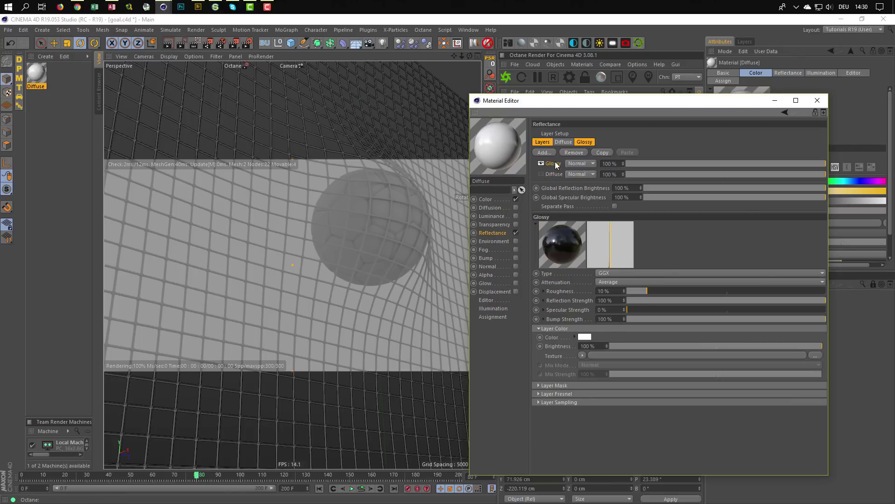
left_click(612, 273)
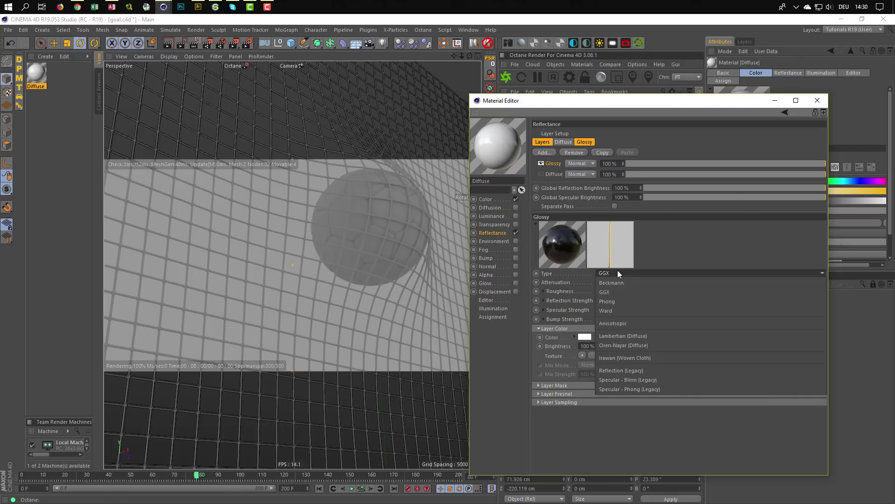
left_click(617, 283)
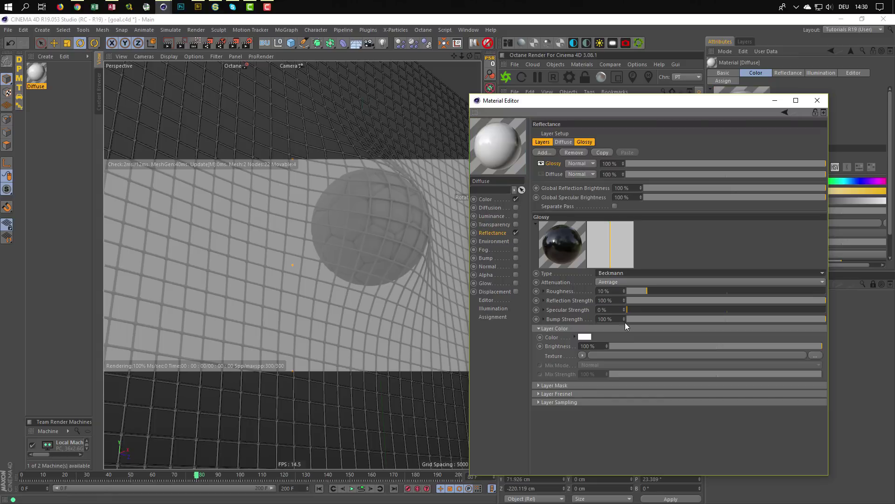
left_click(583, 394)
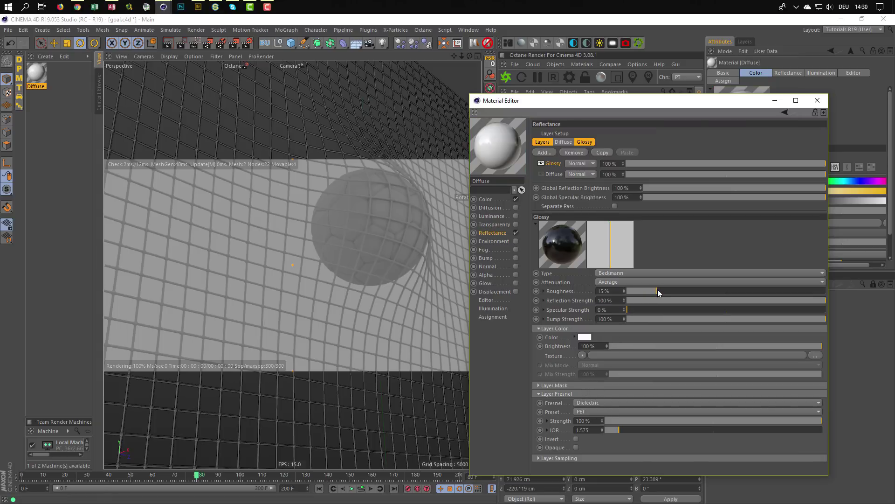
left_click_drag(659, 289, 667, 292)
Brighten the Diffuse material's base color to a value (V) of 96%
left_click(502, 200)
left_click_drag(812, 173, 818, 178)
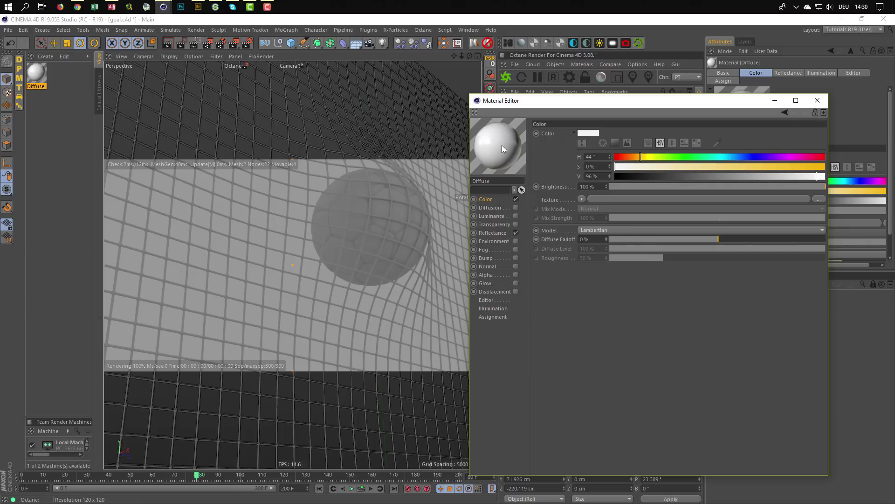
left_click(495, 208)
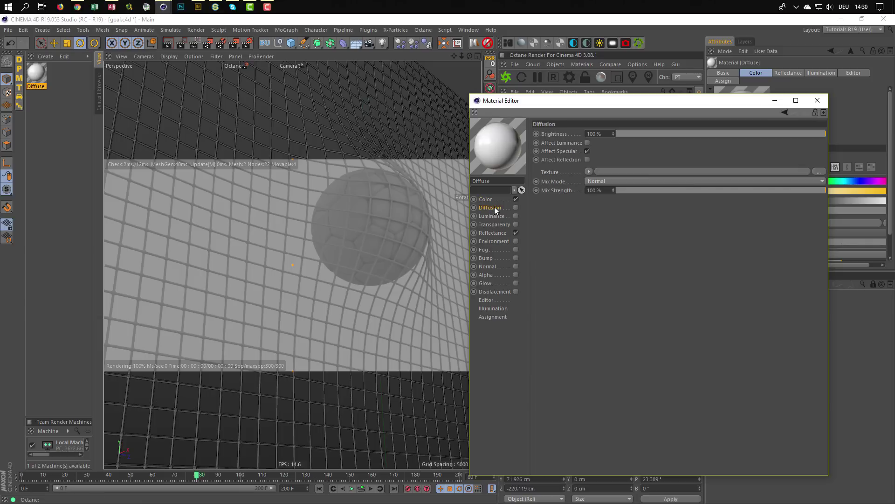
left_click(489, 198)
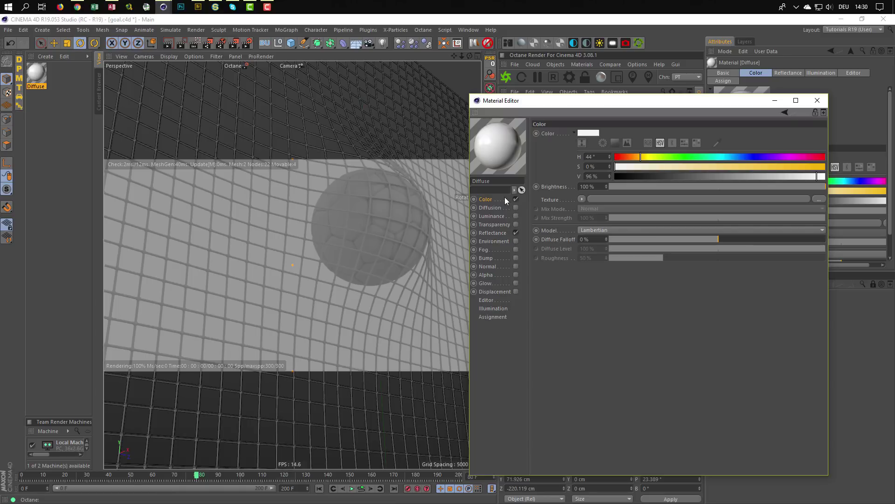
Assign the Diffuse material to the Ball's first missing material tag, and add the Nikomedias Scene Rig Ultimate to the scene
left_click_drag(575, 106, 460, 243)
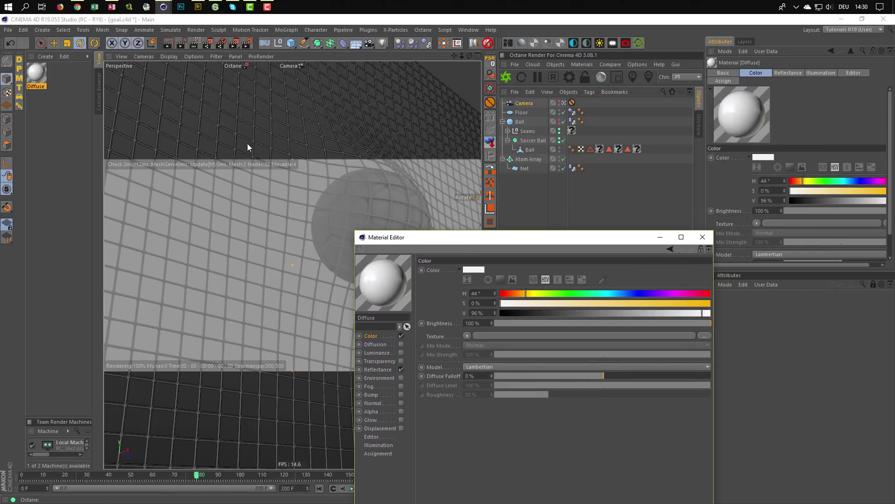
left_click_drag(107, 119, 599, 150)
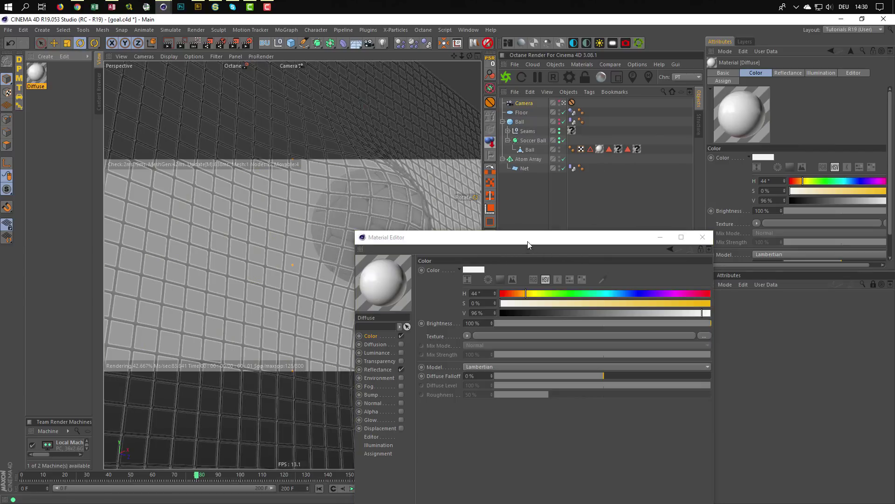
left_click_drag(529, 238, 503, 340)
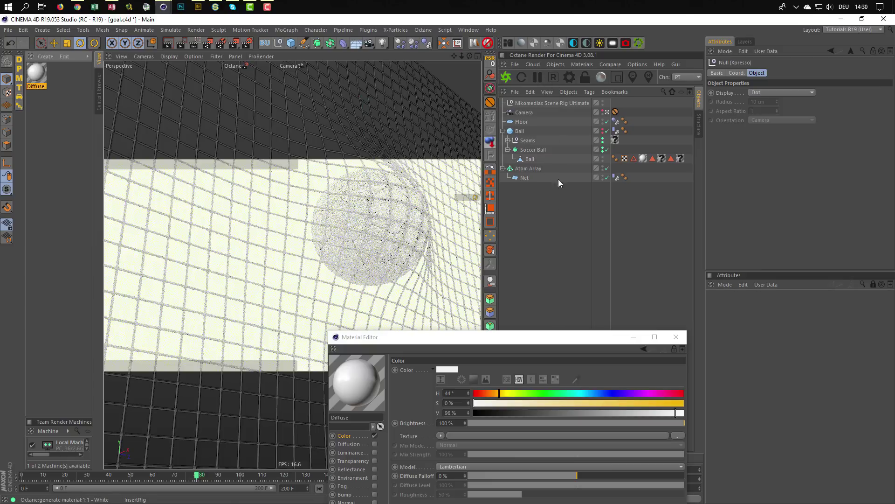
Stop the Octane live render, and turn off the scene rig's floor, its editor and reflection visibility, and the background
left_click(552, 76)
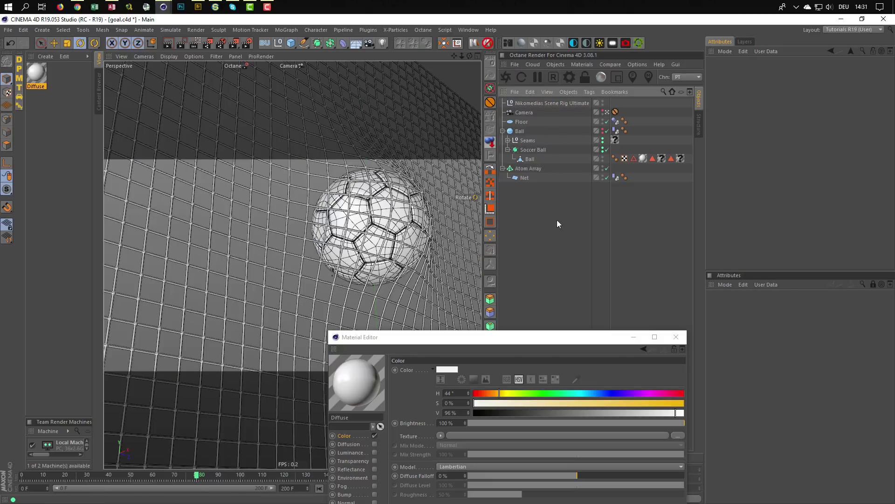
left_click(567, 103)
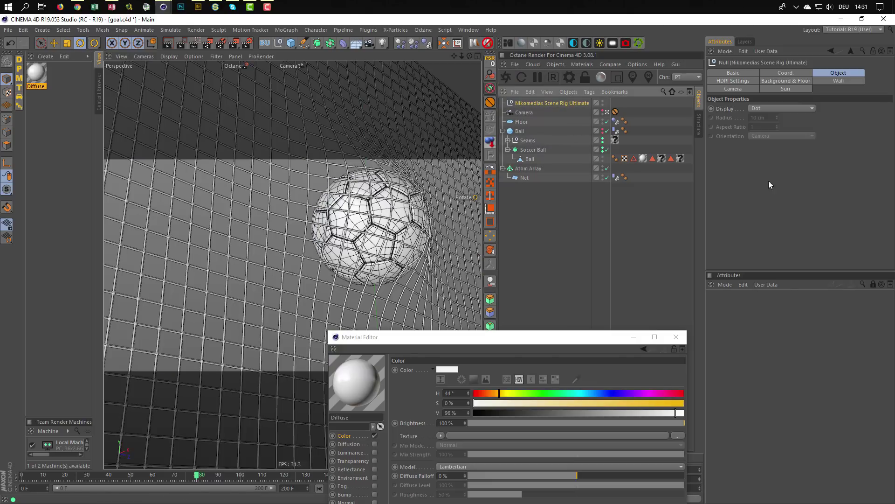
left_click(730, 80)
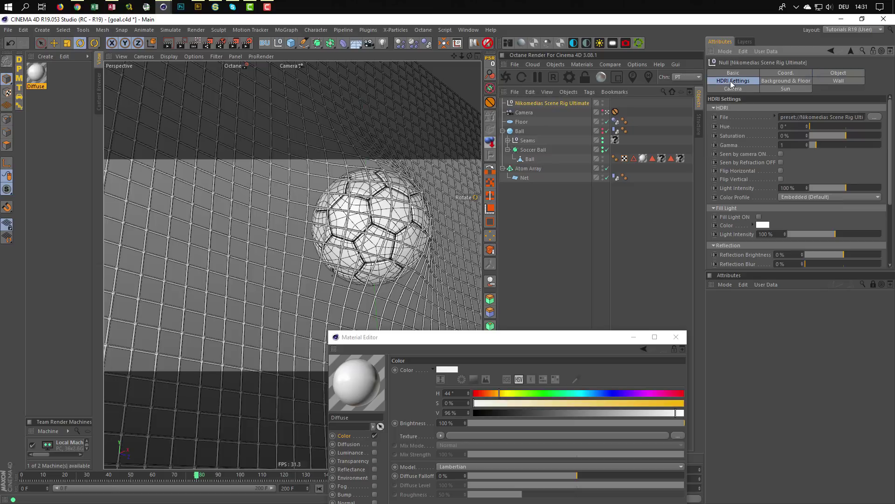
left_click_drag(771, 76, 770, 80)
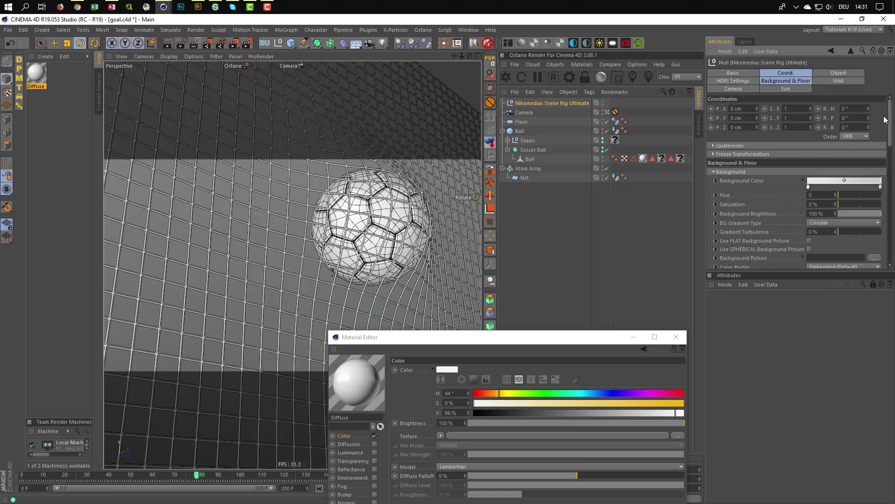
left_click_drag(890, 113, 877, 285)
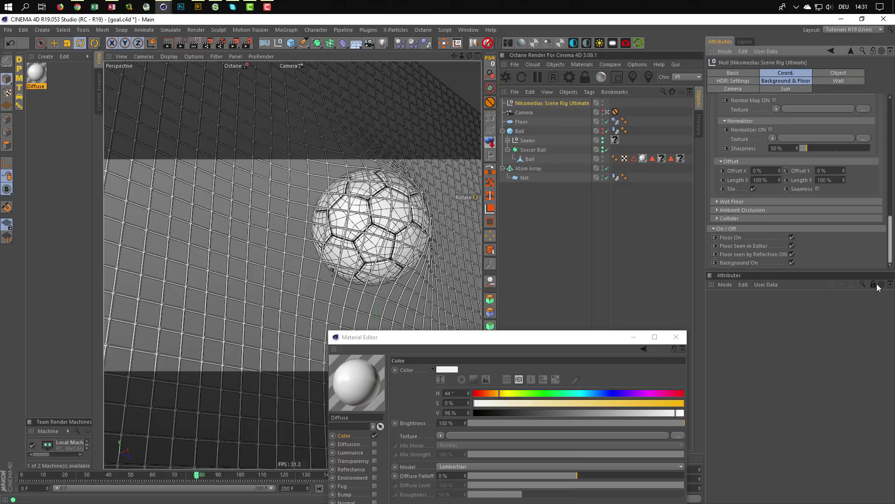
left_click(792, 238)
left_click_drag(797, 282, 798, 321)
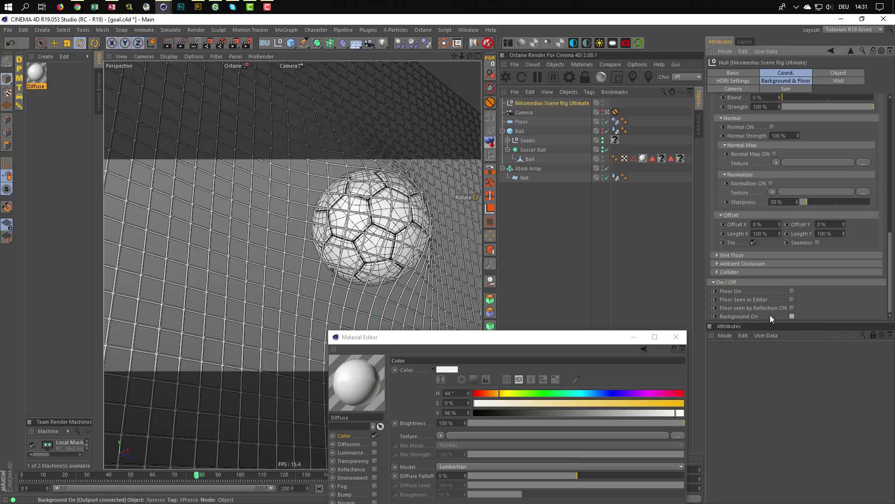
Load hdrvfx_nyany_1_n2_v101_Ref.hdr from the Outdoor HDRI presets as the scene rig's HDRI file
left_click(736, 80)
scroll(891, 134, "down", 3)
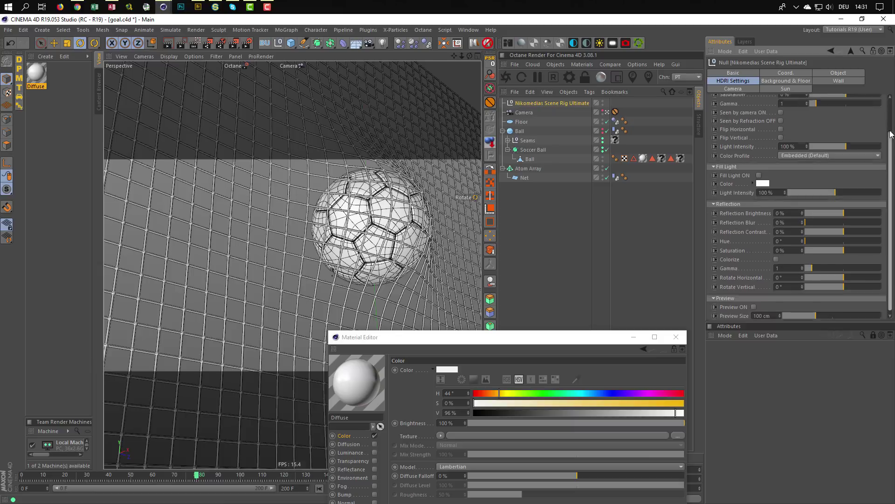
left_click_drag(890, 134, 888, 86)
key("shift+F8")
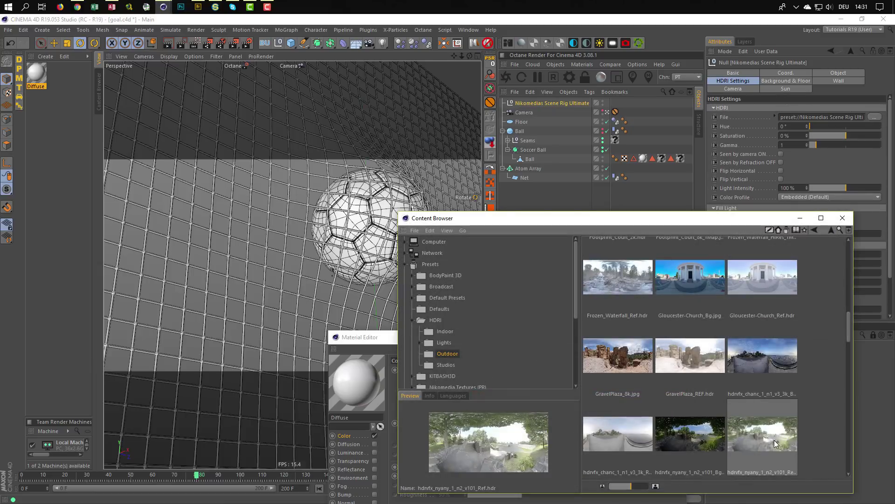
left_click_drag(777, 443, 826, 119)
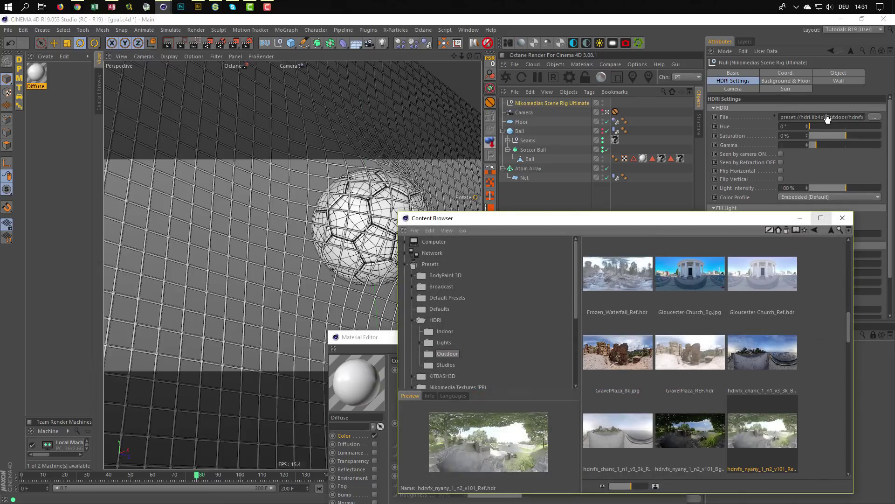
left_click(843, 218)
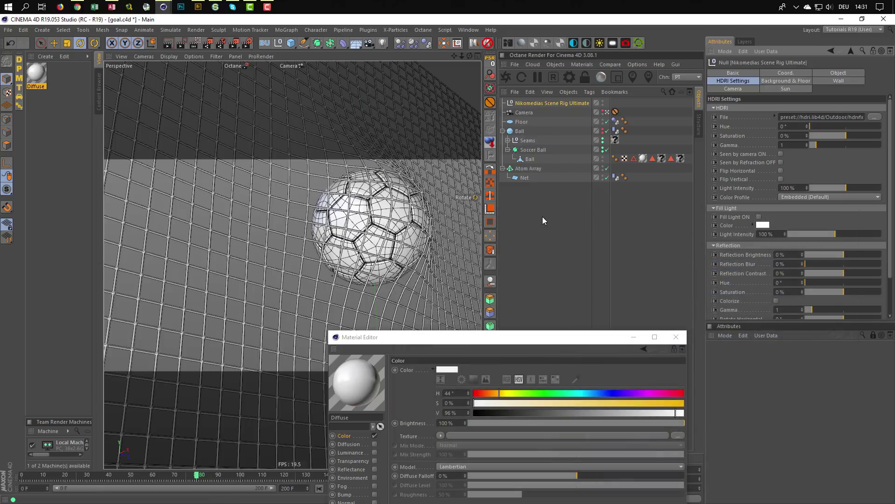
Start an interactive render region with the Low GI render settings and widen it to span the full camera frame
left_click(194, 43)
left_click(245, 66)
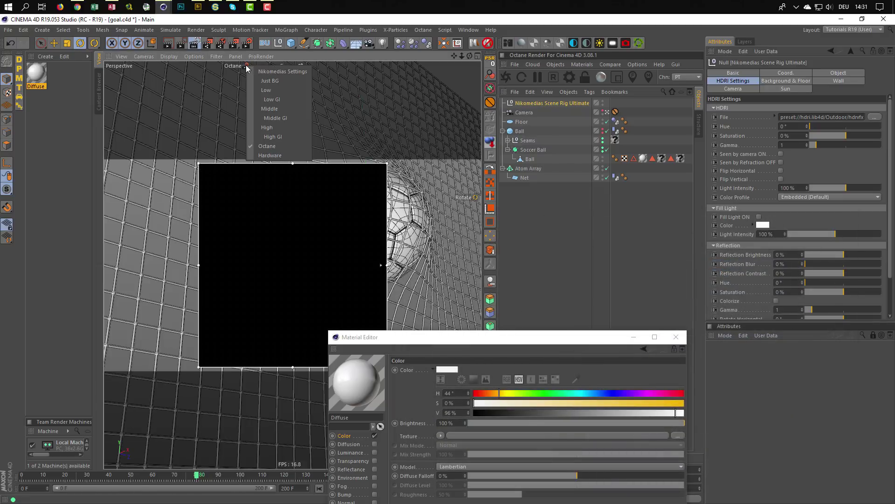
left_click(277, 101)
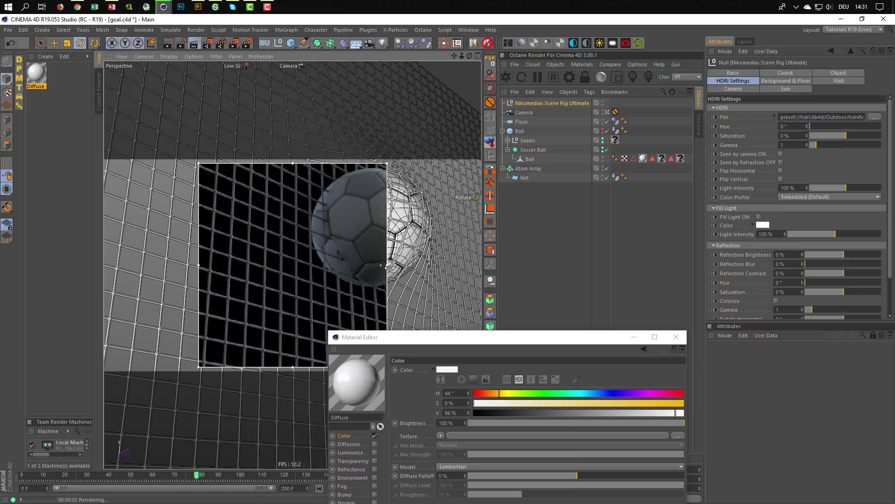
left_click_drag(398, 265, 480, 264)
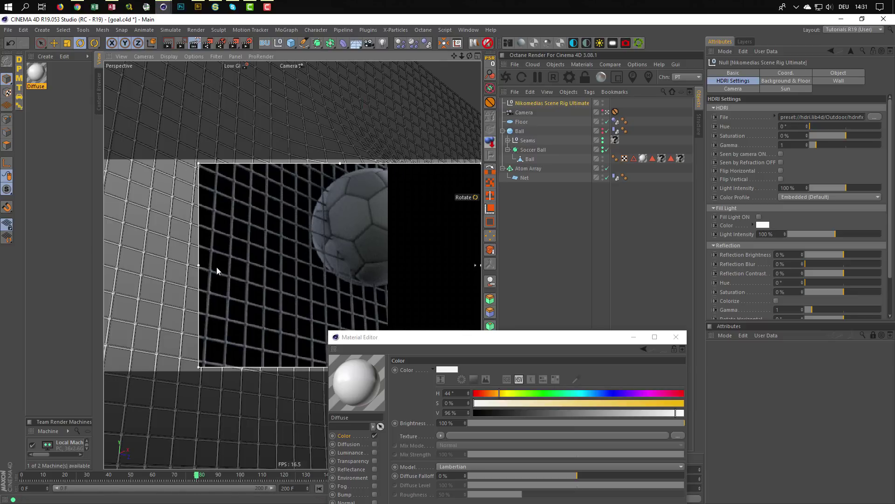
left_click_drag(200, 264, 105, 264)
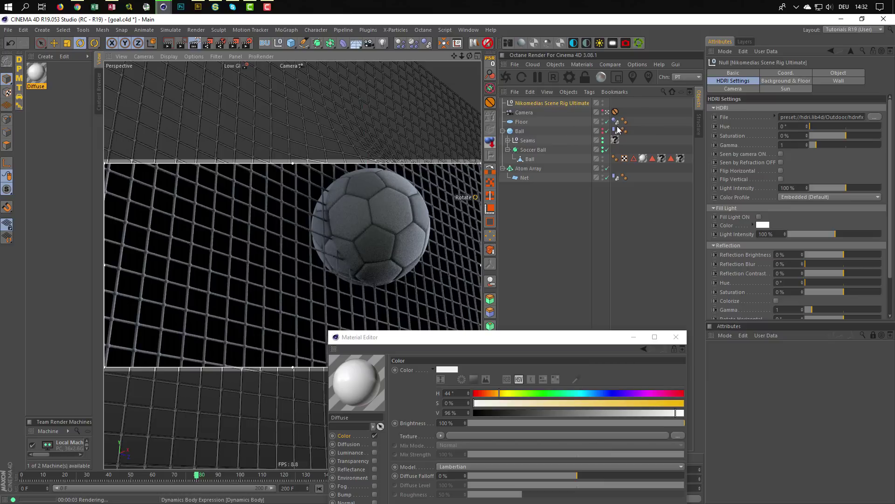
Make the rig's HDRI seen by the camera and rotate it horizontally to 93°
left_click(781, 153)
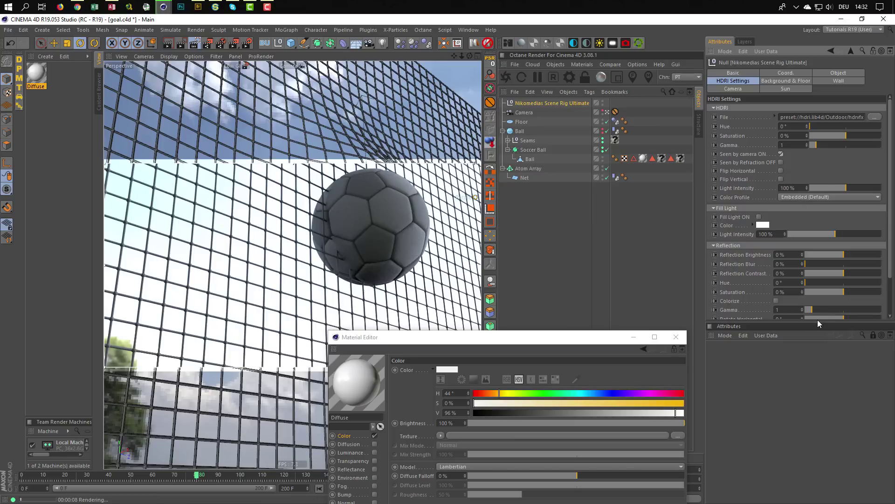
left_click_drag(814, 335, 814, 371)
left_click_drag(850, 319, 869, 314)
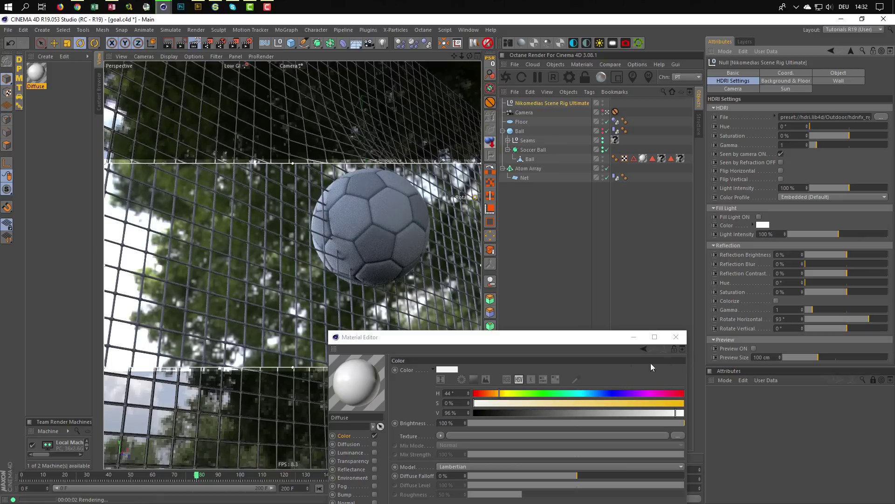
Enable the Reflectance channel on the Diffuse material and rename the material Ball White
left_click_drag(568, 339, 683, 210)
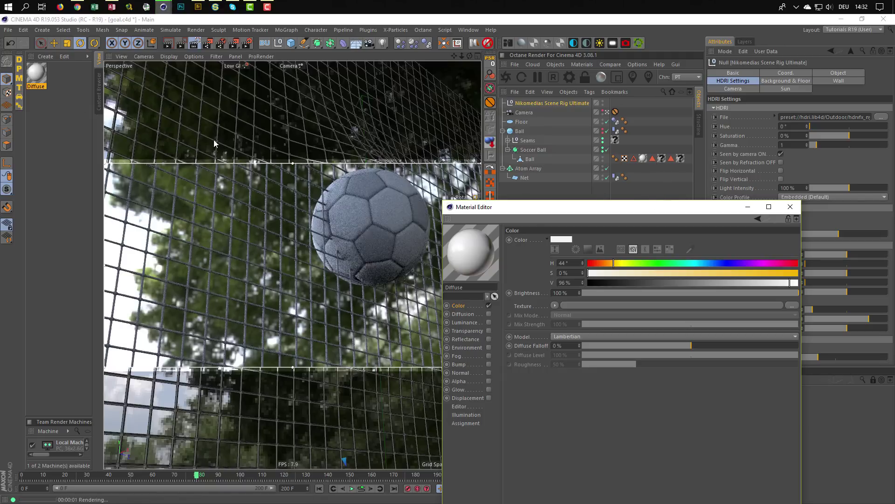
left_click(488, 340)
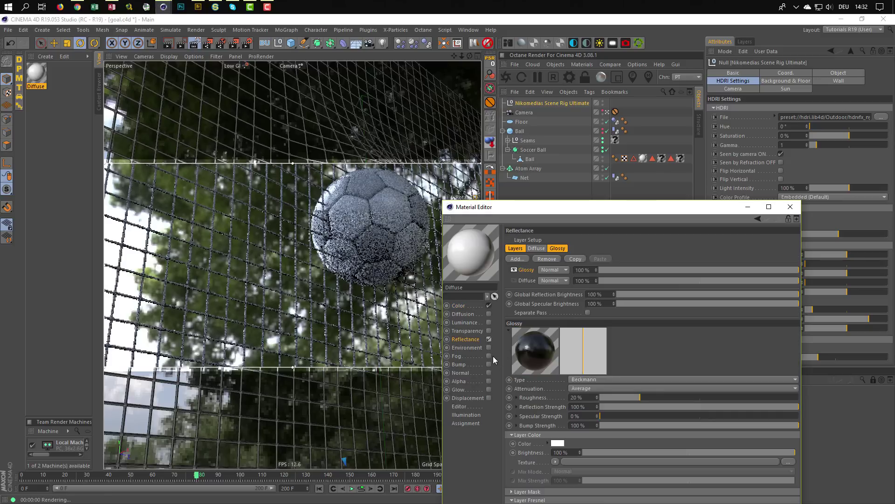
left_click(35, 74)
left_click_drag(471, 288, 423, 288)
type("Ball")
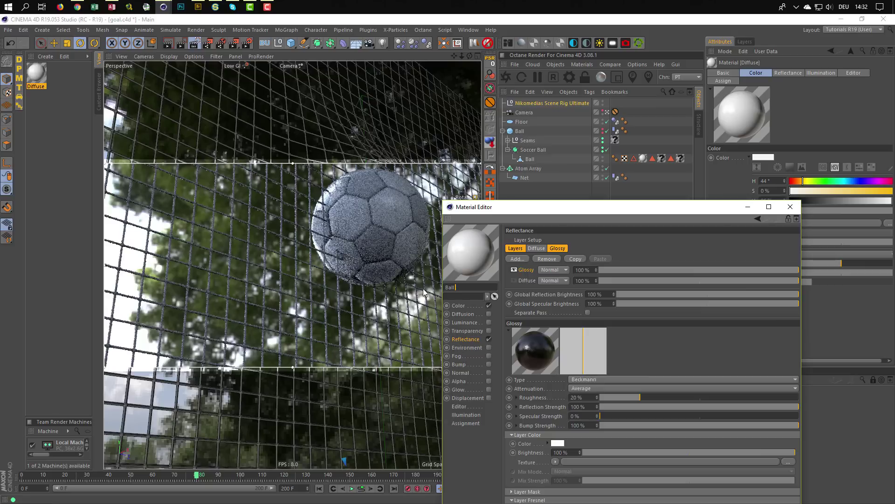
type(" White")
key("Return")
Duplicate the Ball White material, darken the copy's color to a 2% value and rename it Ball Black
left_click_drag(36, 73, 77, 81, "ctrl")
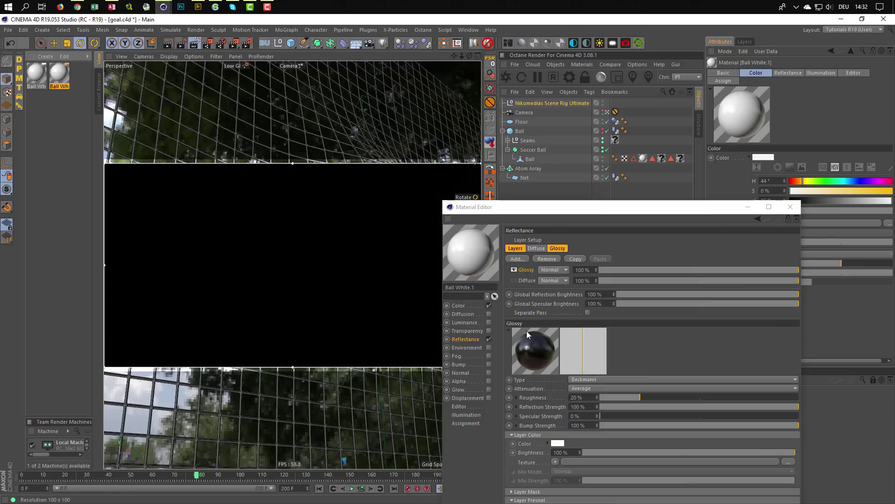
left_click(472, 306)
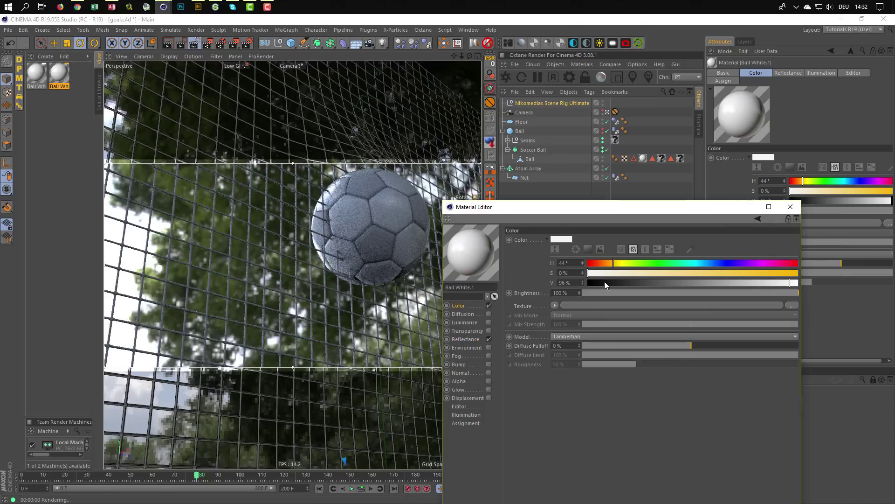
left_click_drag(605, 283, 593, 283)
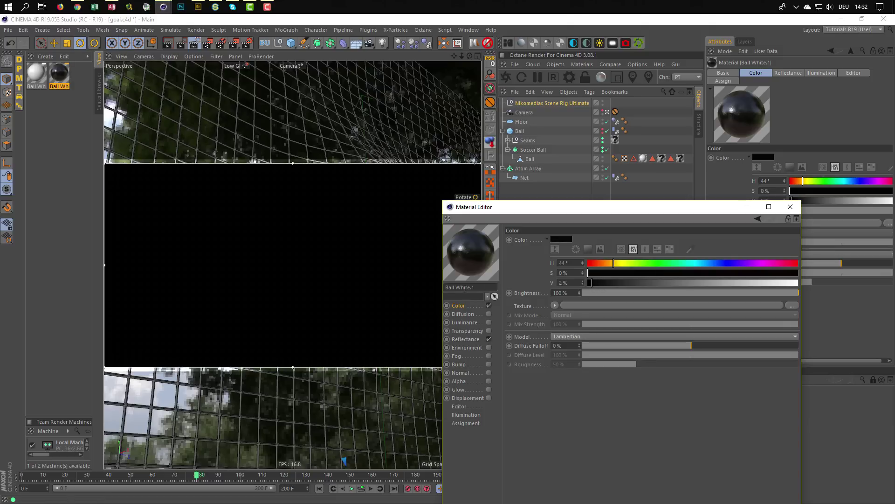
double_click(465, 288)
type("Ball B")
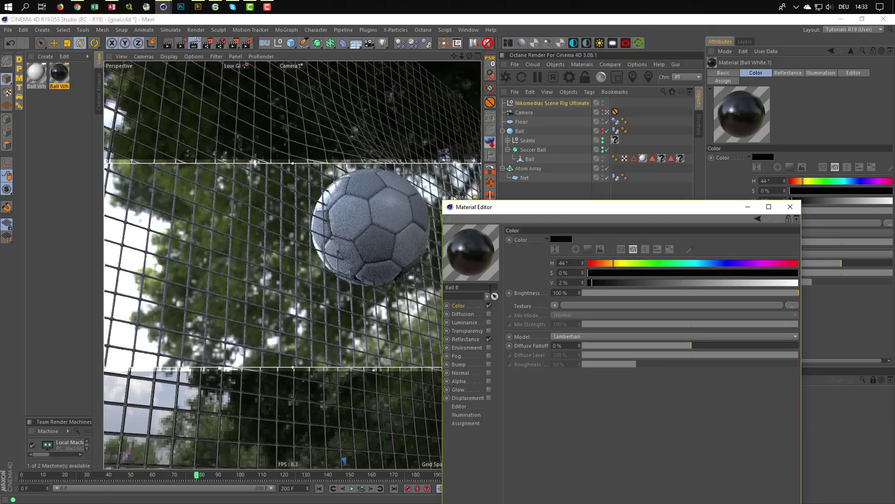
type("lack")
key("Return")
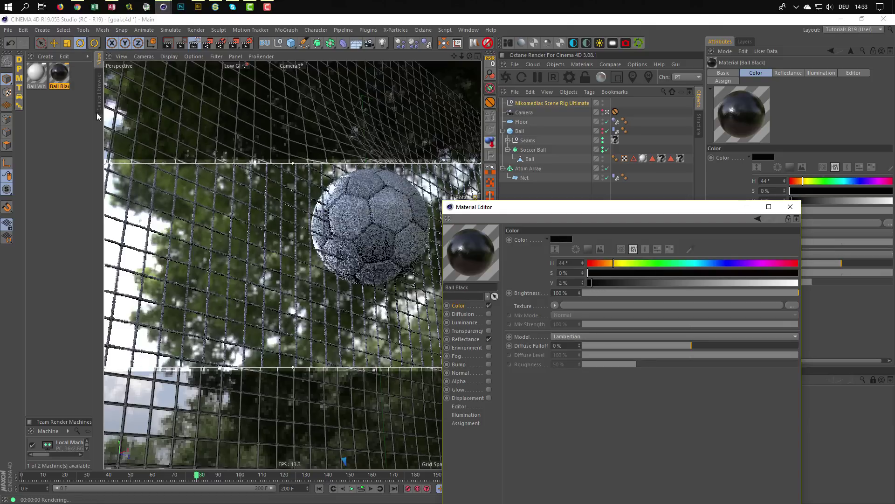
Assign the Ball Black material to the two missing material tags on the Ball mesh under Soccer Ball
left_click_drag(58, 76, 664, 159)
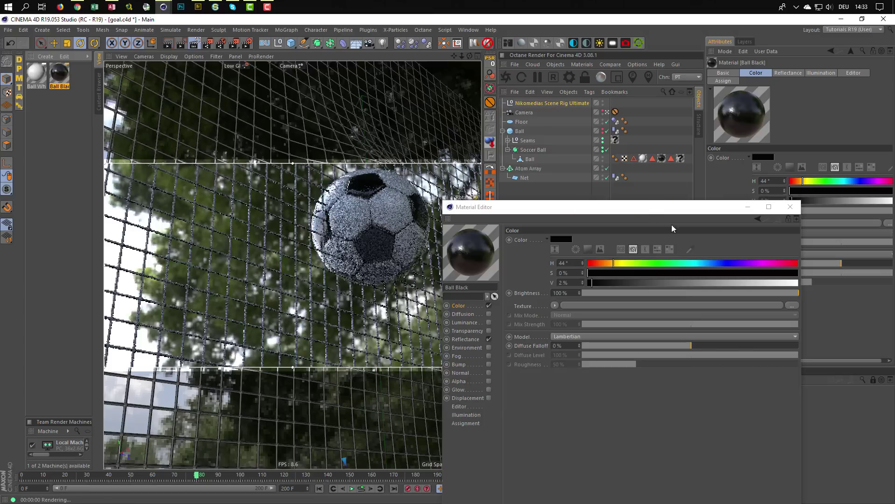
left_click_drag(56, 74, 682, 159)
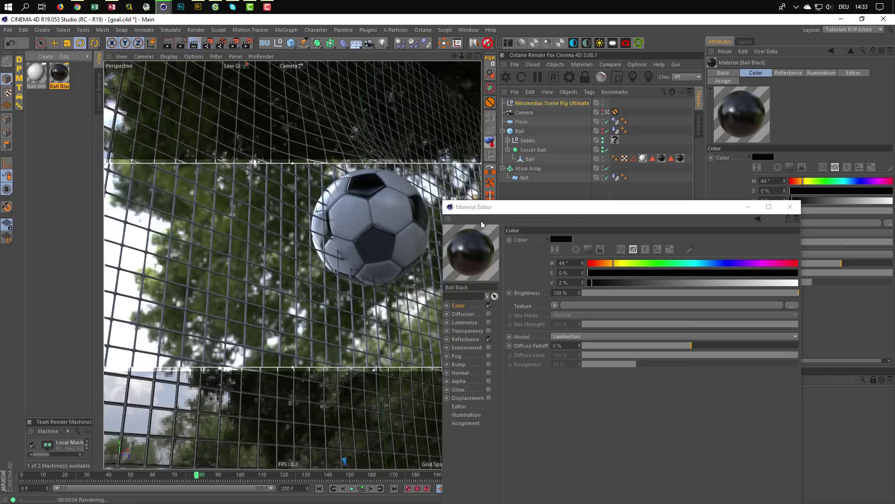
left_click(465, 306)
Set the scene rig's HDRI light intensity to 142%
left_click(545, 102)
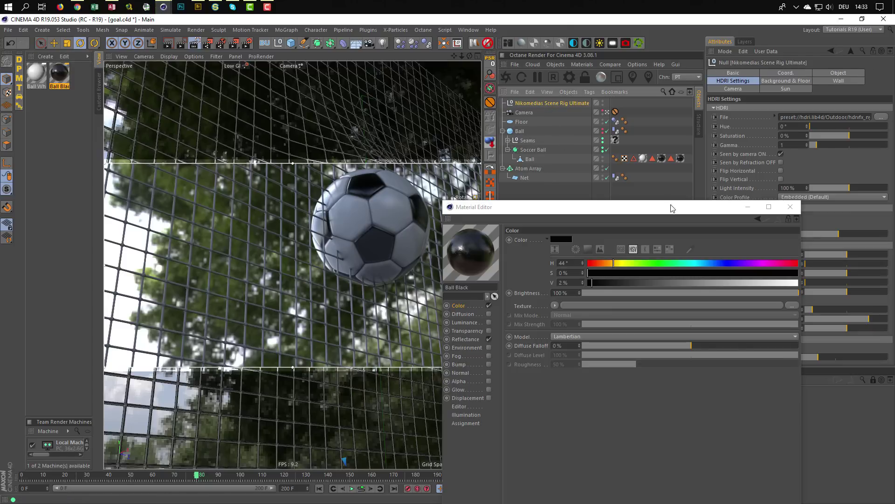
left_click_drag(725, 208, 670, 326)
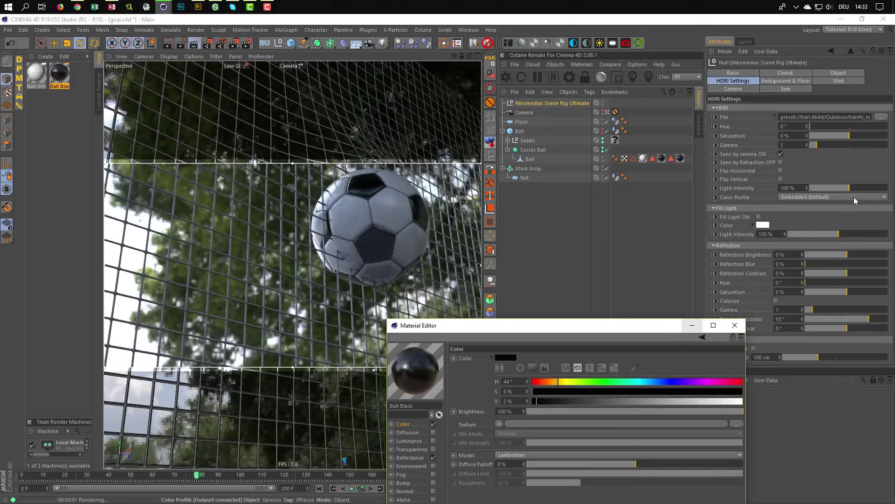
left_click(860, 186)
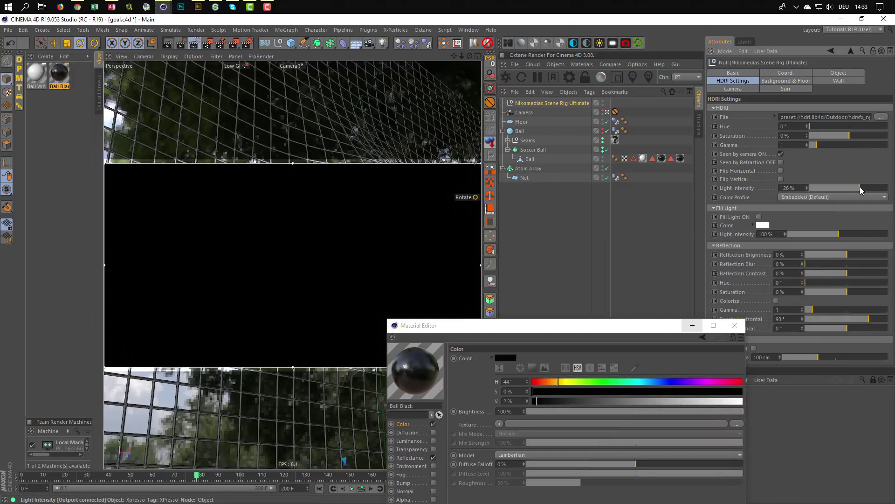
left_click_drag(861, 186, 870, 187)
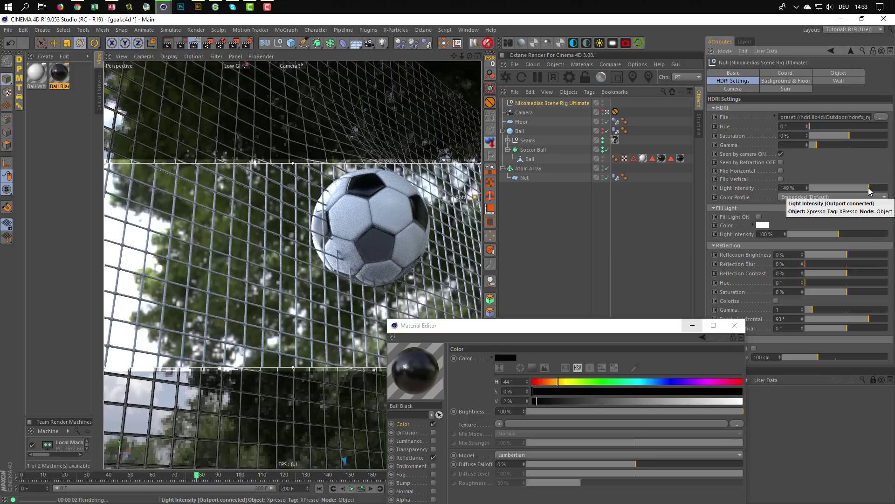
left_click_drag(869, 189, 866, 188)
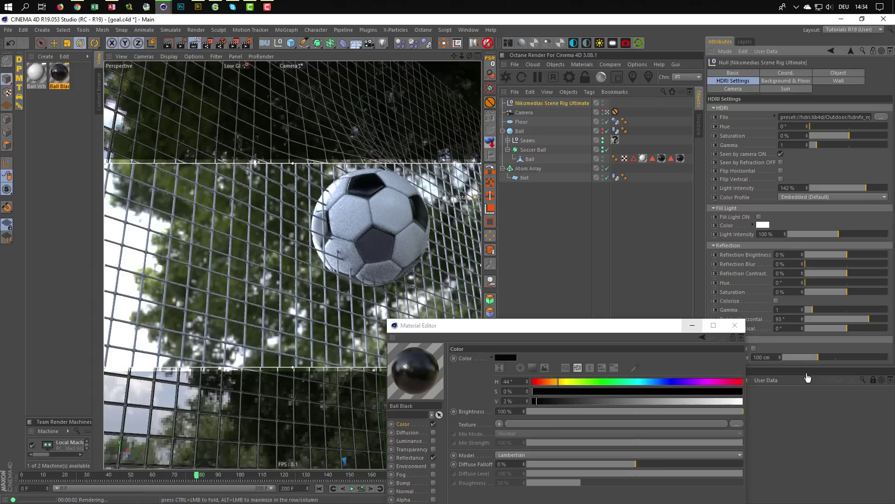
left_click_drag(672, 325, 652, 337)
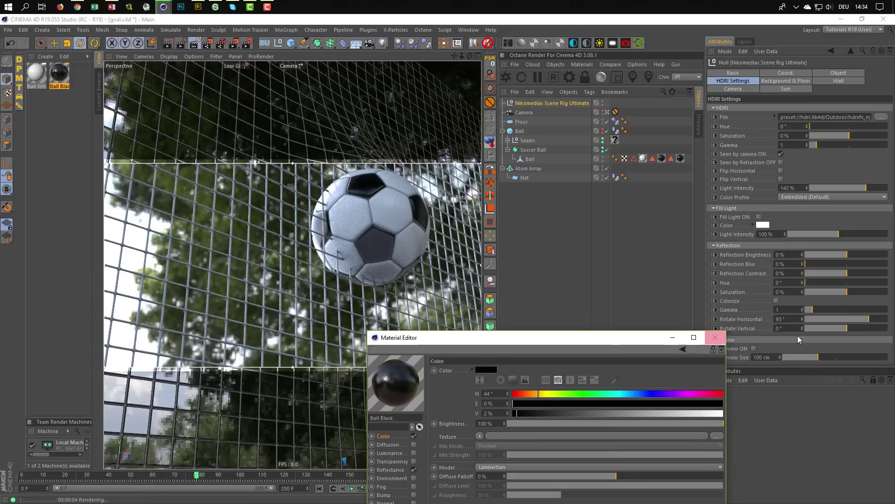
Rotate the rig's HDRI horizontally to -129° and set its light intensity to 100%
left_click_drag(870, 320, 825, 319)
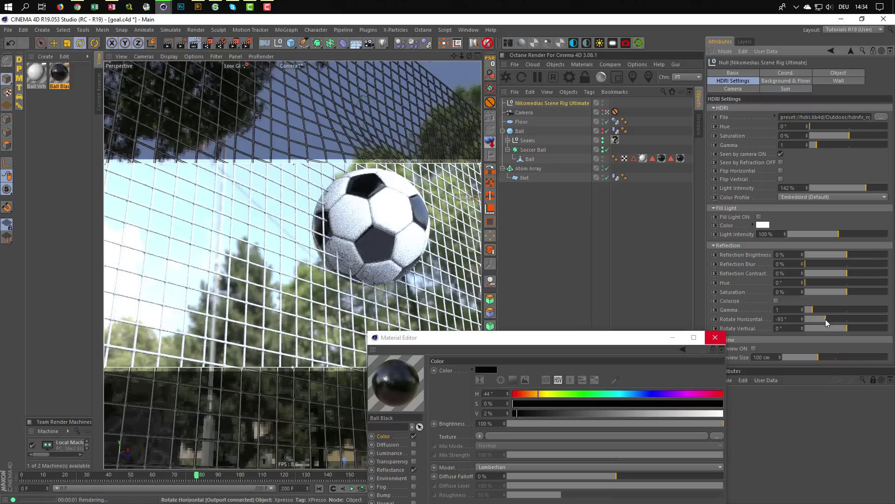
left_click_drag(825, 319, 813, 321)
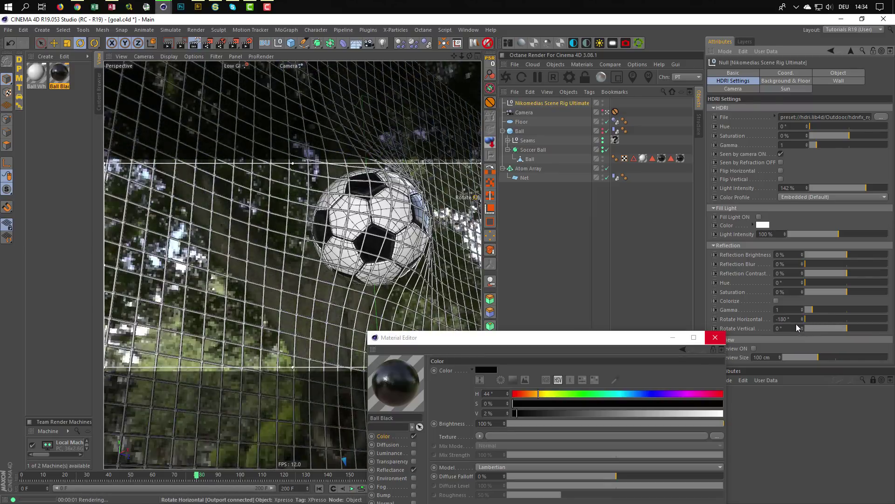
left_click_drag(812, 323, 817, 320)
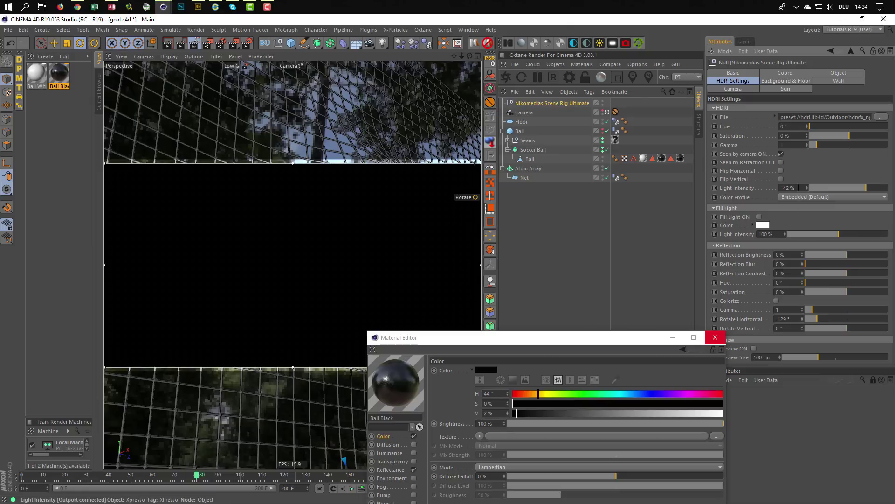
left_click_drag(798, 189, 721, 193)
type("100")
key("Return")
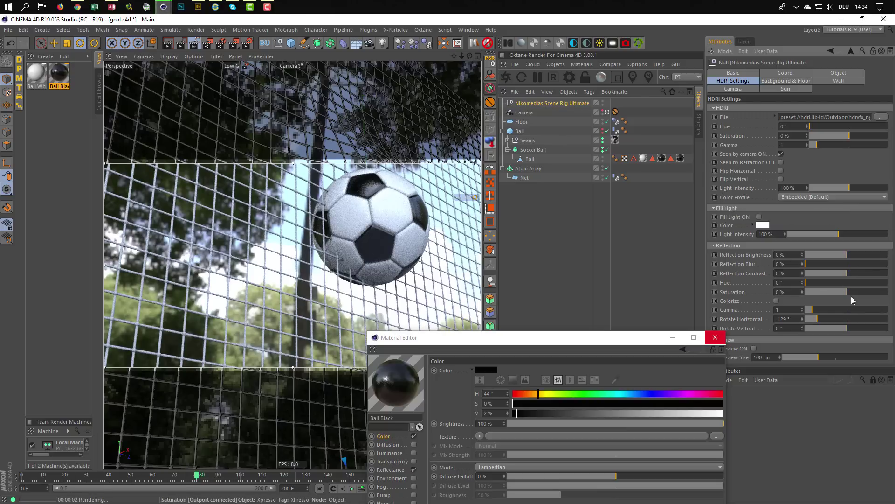
Rotate the rig's HDRI horizontally to 147° and set its reflection brightness to 5%
left_click_drag(822, 319, 866, 315)
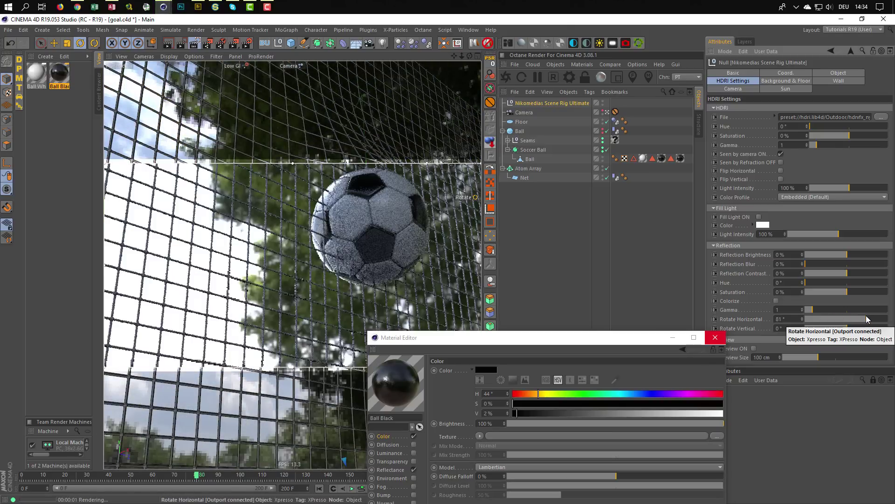
left_click_drag(866, 315, 890, 319)
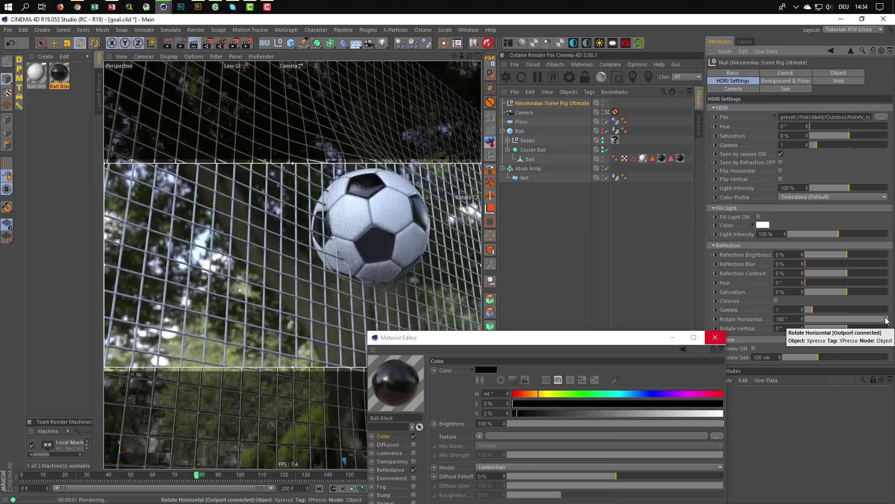
left_click_drag(887, 320, 883, 320)
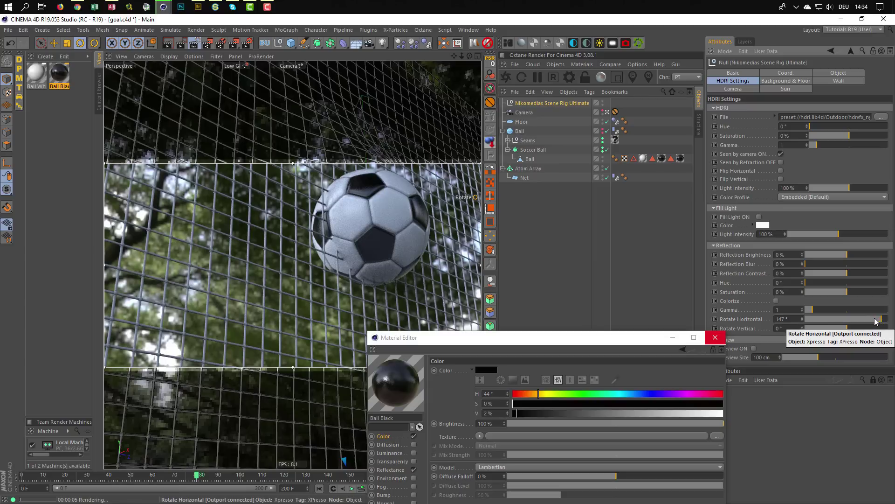
left_click(853, 255)
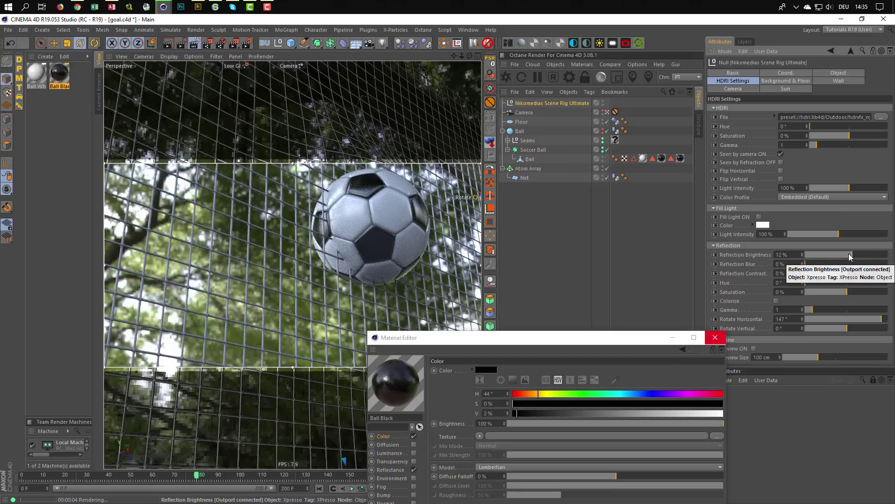
double_click(795, 254)
type("5")
key("Return")
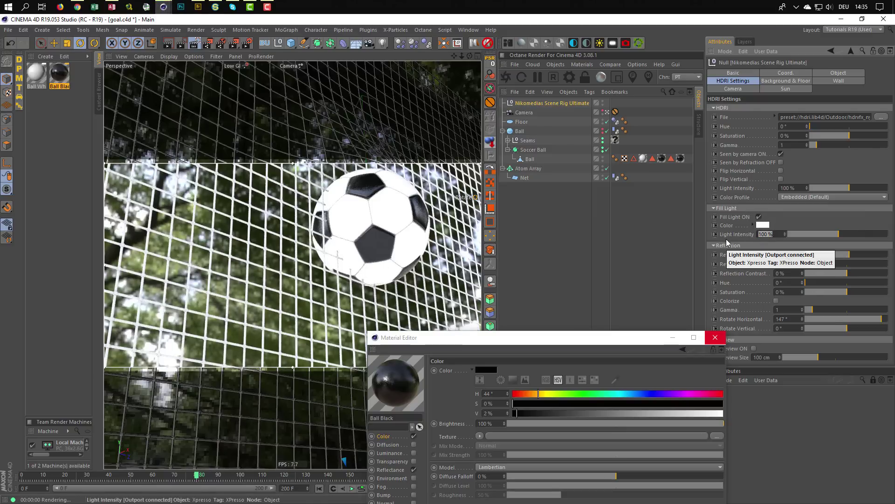
Turn on the scene rig's fill light and set its light intensity to 30%
type("20")
key("Return")
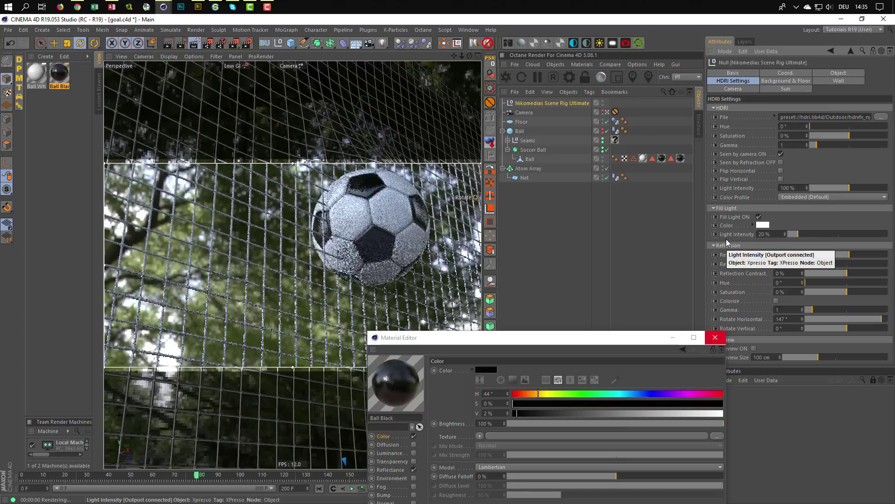
double_click(776, 232)
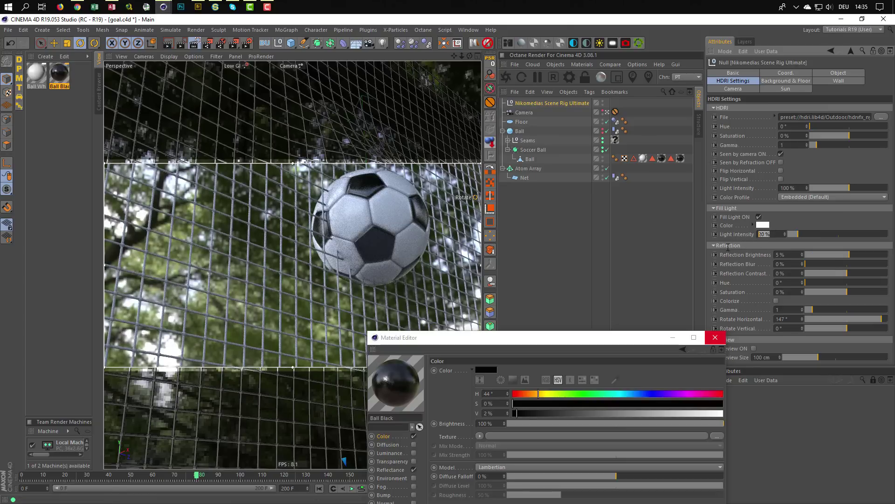
type("30")
key("Return")
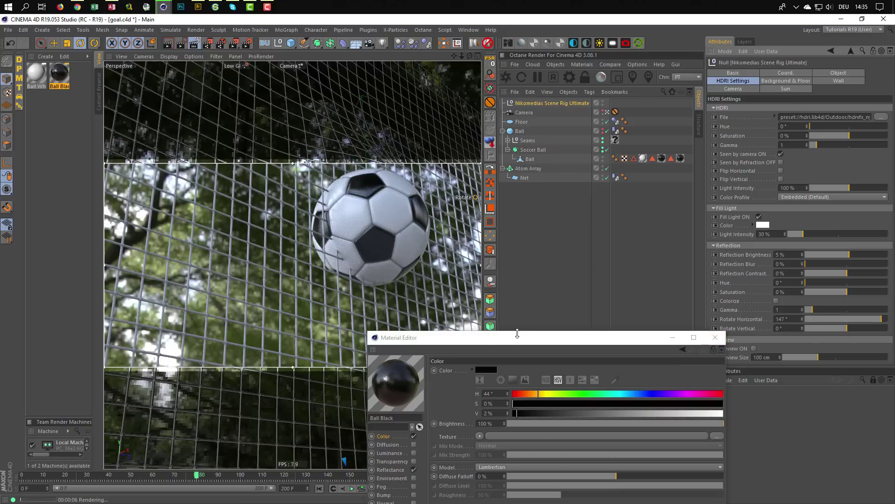
Try HDRI light intensities of 110% and 150%, and settle on 120%
double_click(789, 187)
type("110")
key("Return")
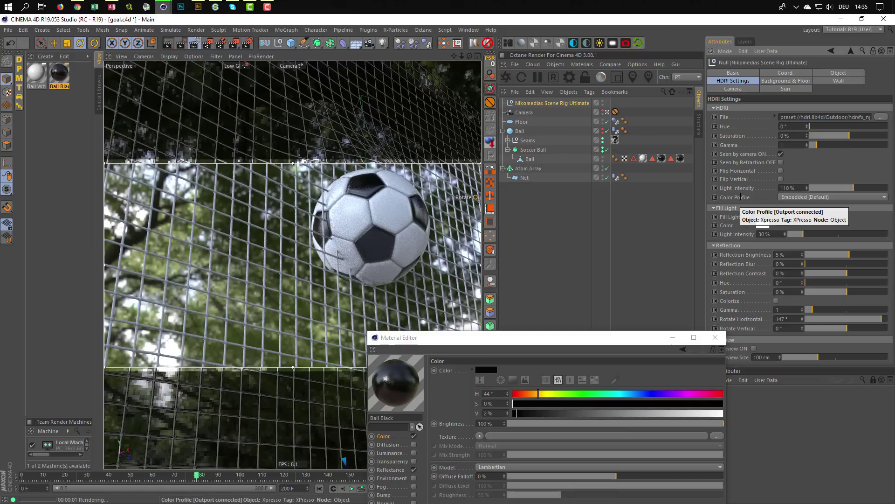
double_click(800, 189)
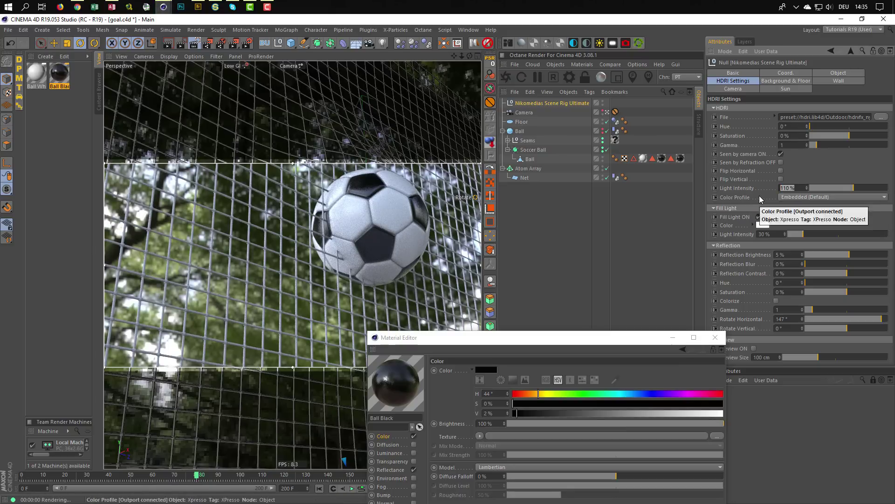
type("150")
key("Return")
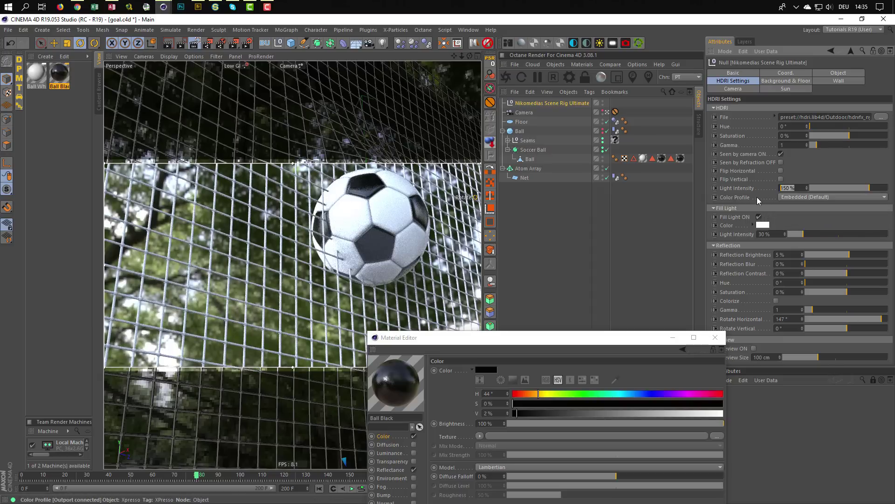
double_click(798, 188)
type("120")
key("Return")
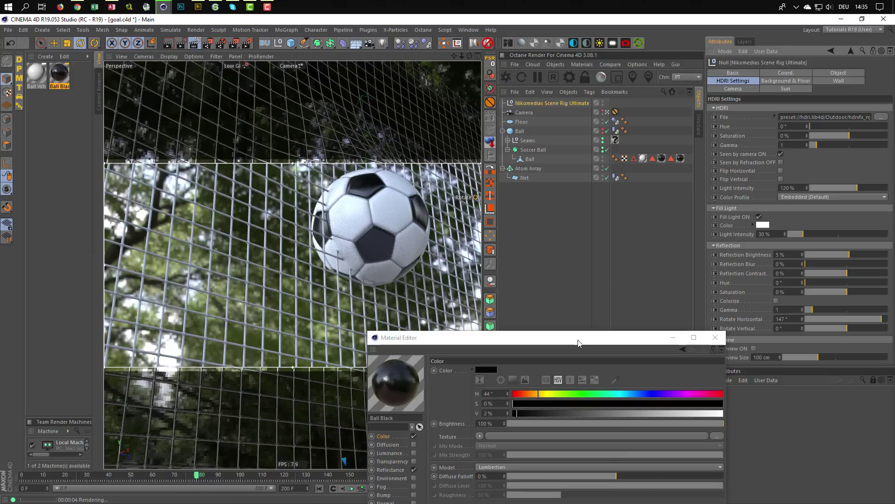
Show the Ball White material in the Material Editor, clear of the object list
left_click_drag(580, 339, 621, 264)
left_click_drag(628, 211, 643, 239)
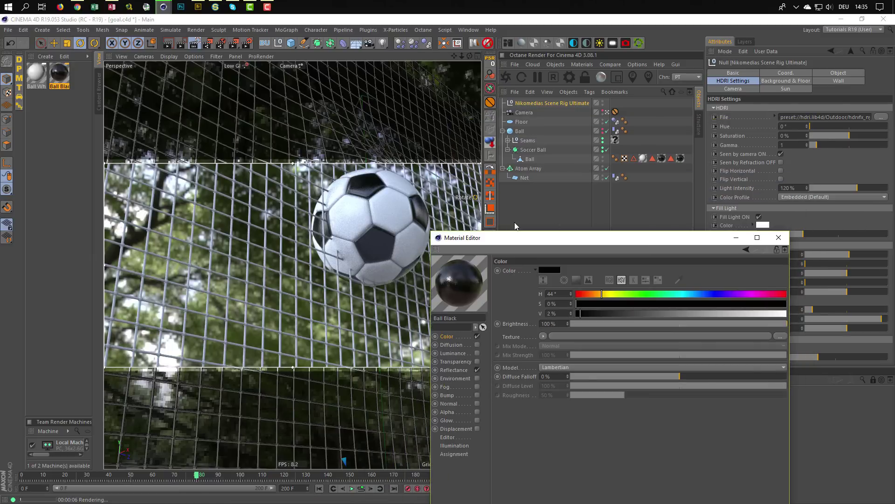
left_click(37, 73)
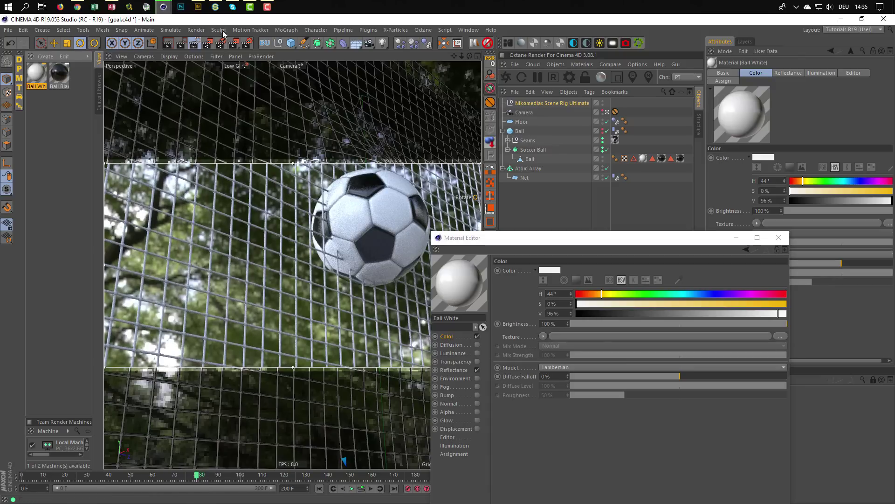
Load DGruwier_dirt_04_scratches_smudge_specs_white.tif from the Soccer_Goal_Ani_(Octane) tex folder as Ball White's color texture, without copying it to the project
left_click(198, 7)
left_click(312, 53)
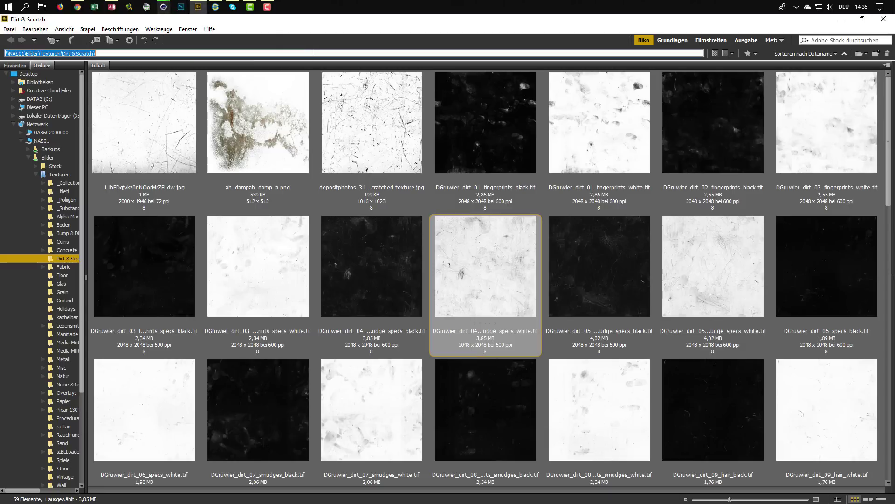
left_click(163, 7)
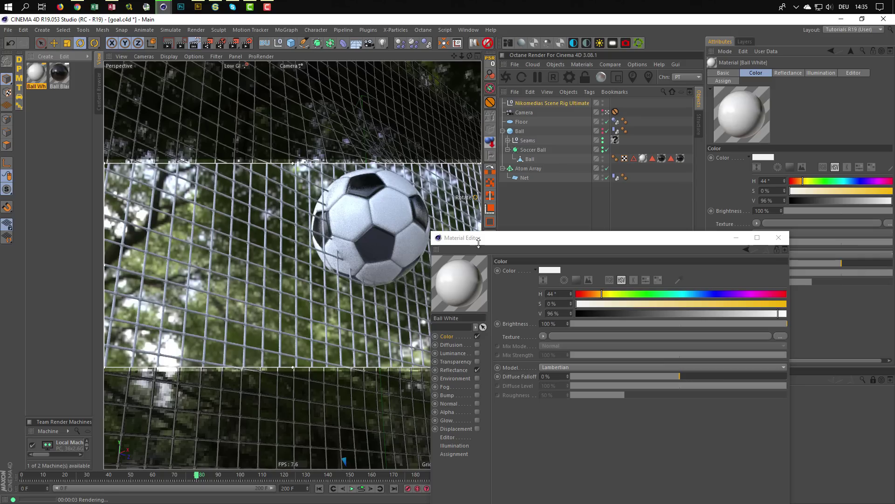
left_click(475, 345)
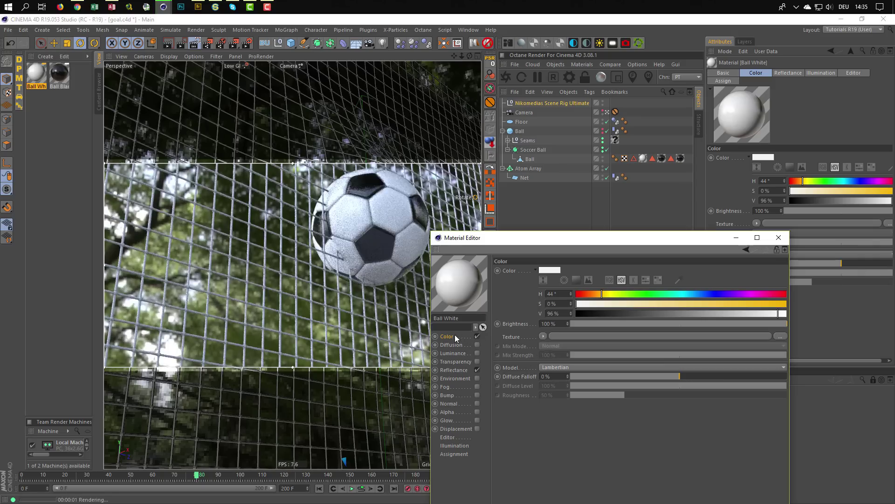
left_click(780, 336)
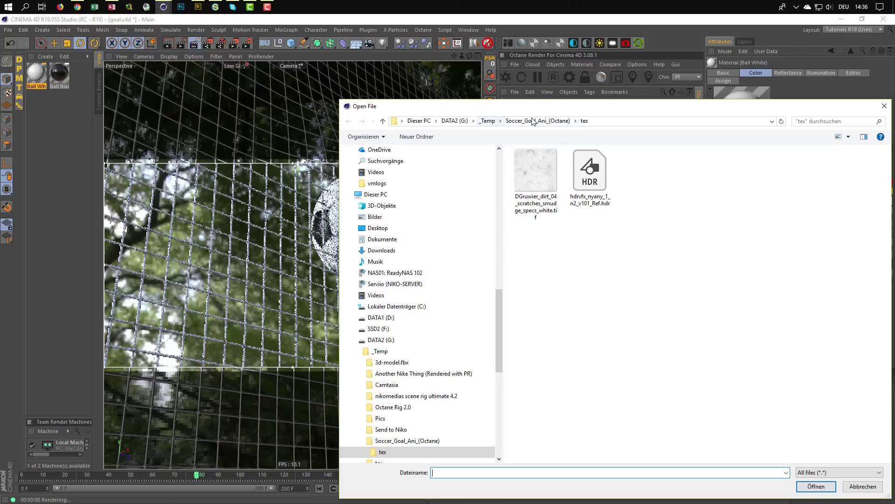
double_click(537, 180)
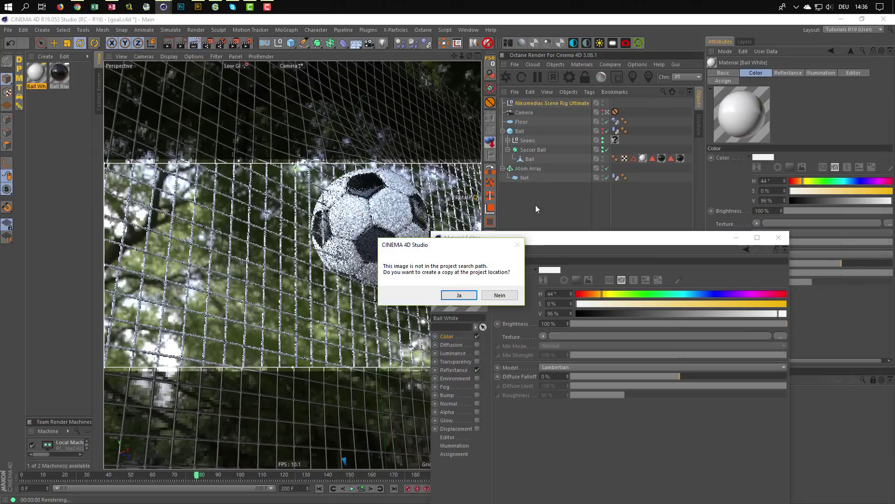
left_click(495, 295)
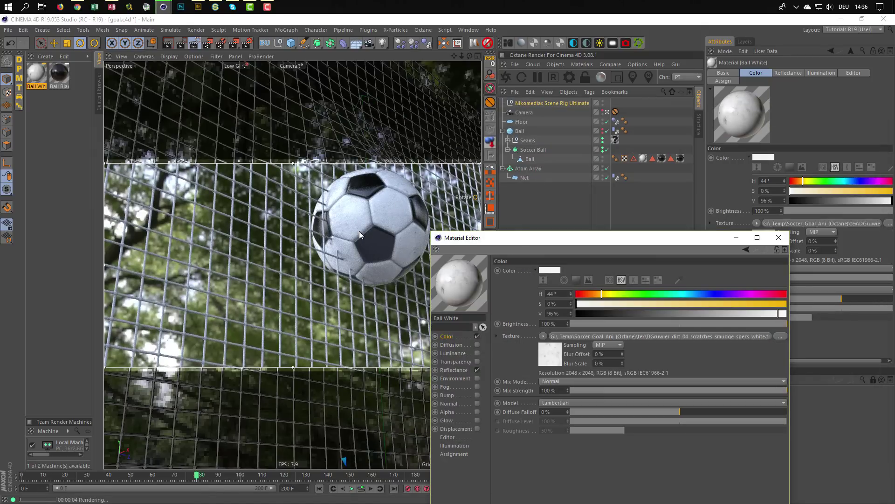
Set the mix mode of Ball White's color texture to Multiply and close the Material Editor
left_click(557, 379)
left_click(555, 418)
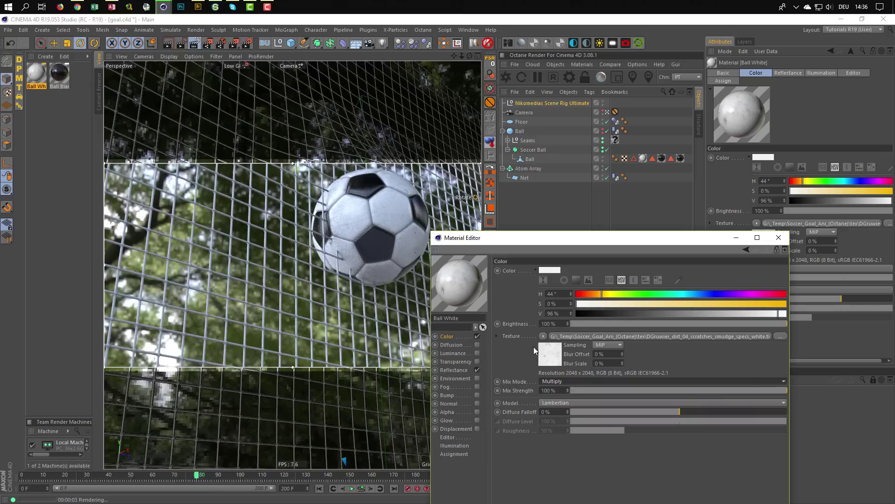
left_click(779, 238)
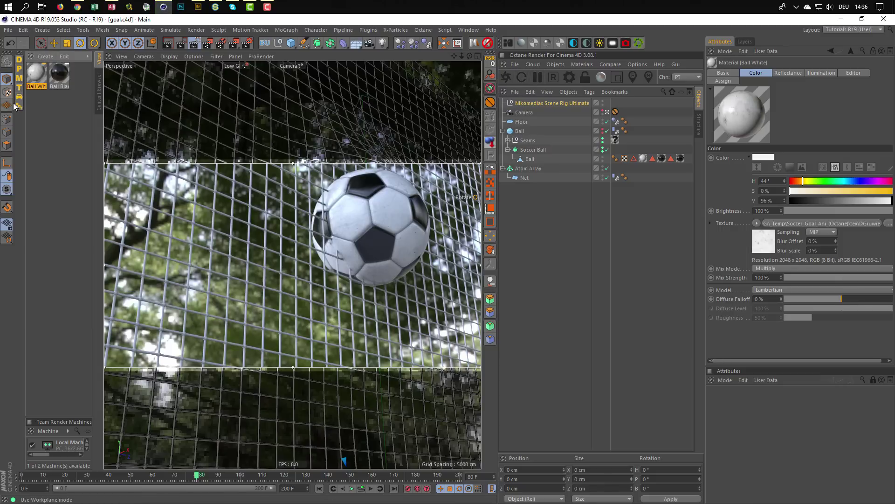
Create a new diffuse material, enable its Reflectance channel and hide the Diffuse reflectance layer
left_click(19, 60)
double_click(37, 73)
left_click_drag(266, 63, 570, 128)
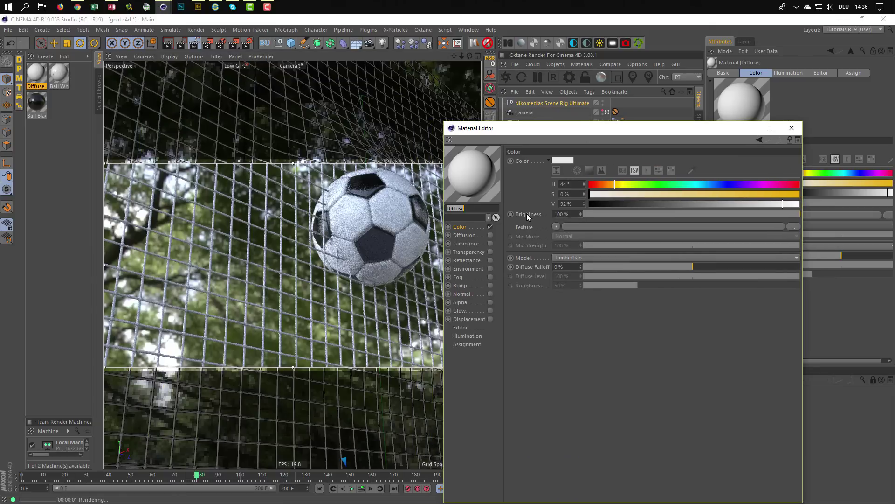
left_click(490, 261)
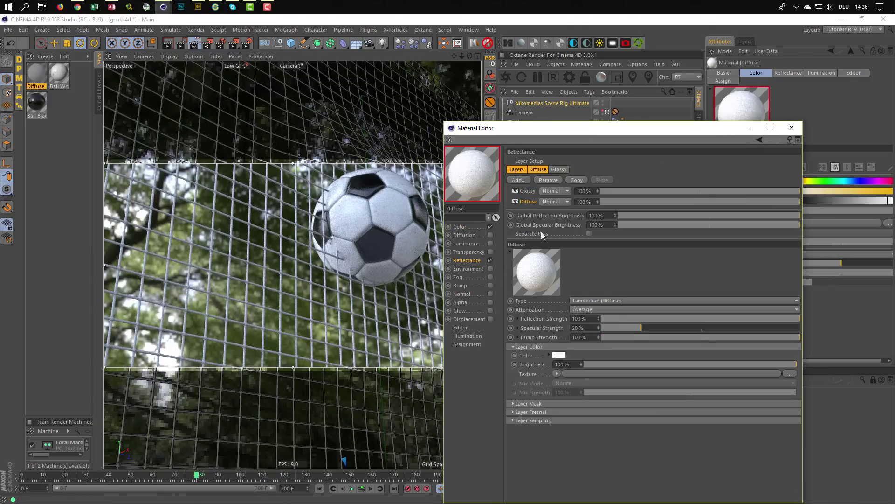
left_click(516, 202)
Give the new material's Glossy layer 52% reflection strength and 30% roughness, and set its color value (V) to 98%
left_click(527, 190)
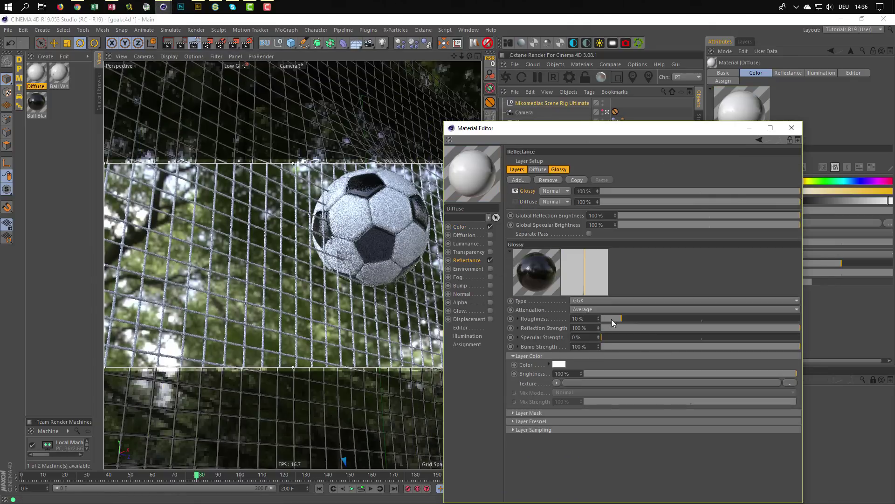
left_click(706, 328)
left_click(661, 318)
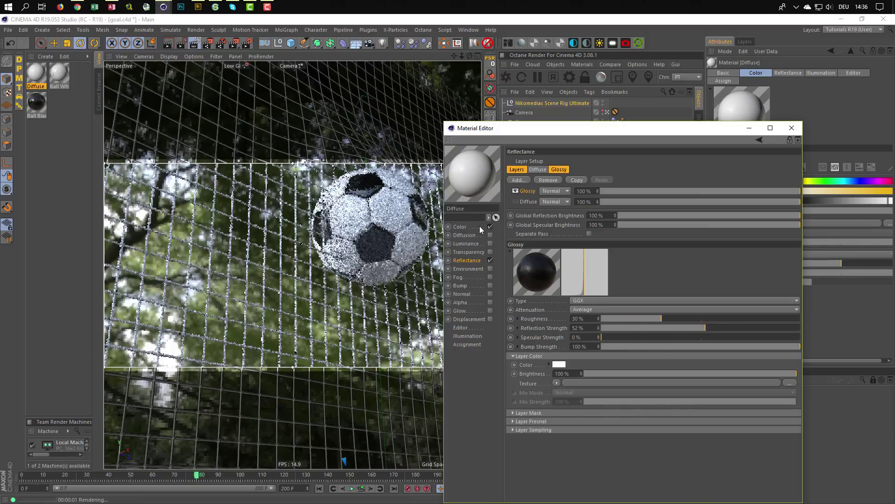
left_click(479, 226)
left_click_drag(783, 203, 798, 205)
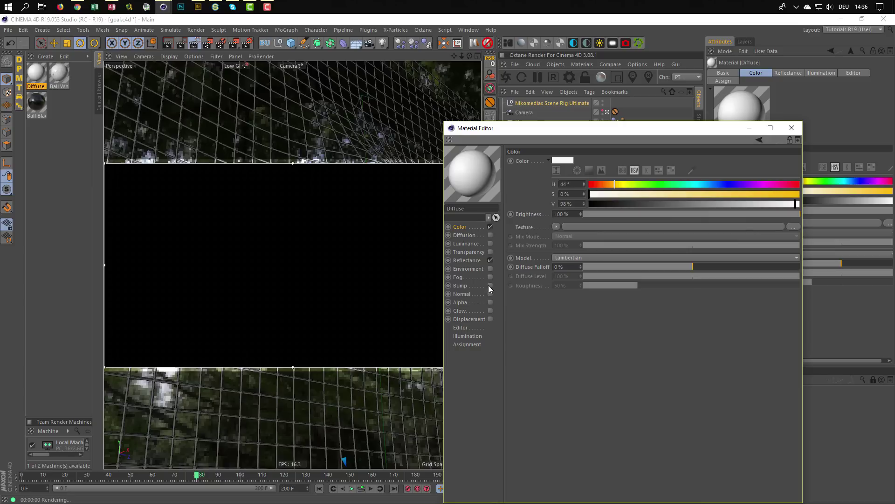
Enable the new material's Bump channel with a Noise shader at 2% global scale
left_click(490, 285)
left_click(561, 201)
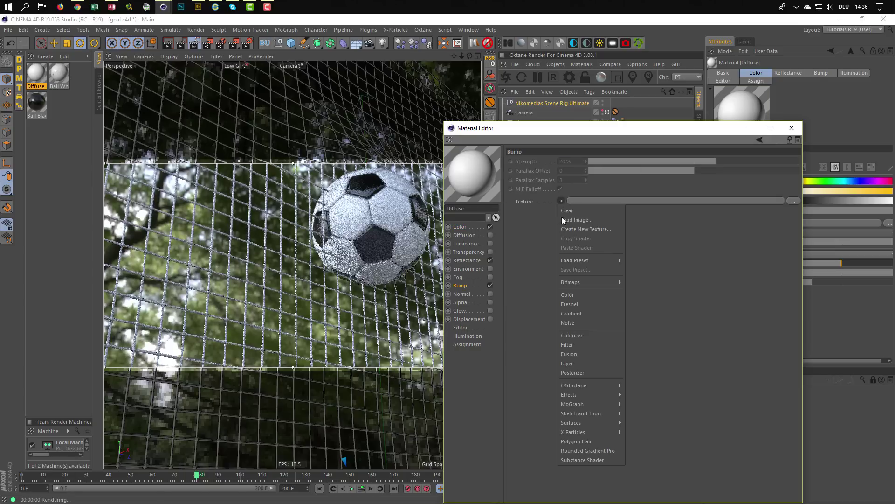
left_click(568, 322)
left_click(573, 227)
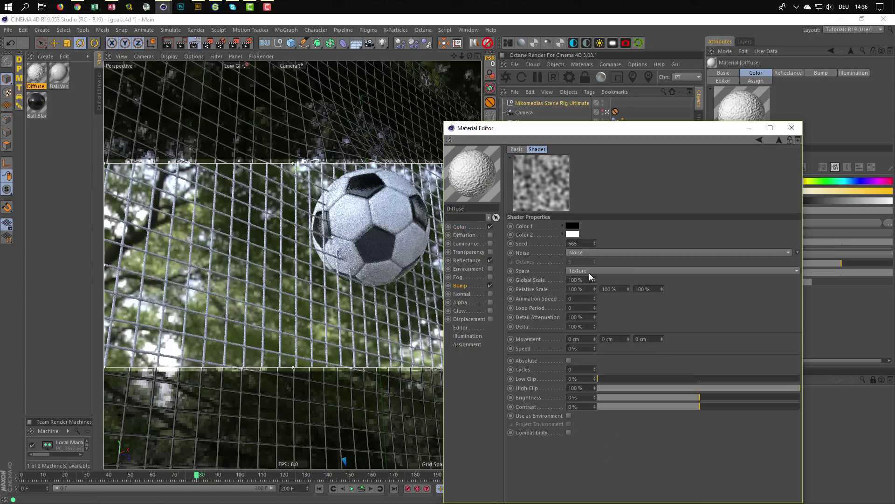
left_click(589, 280)
type("2")
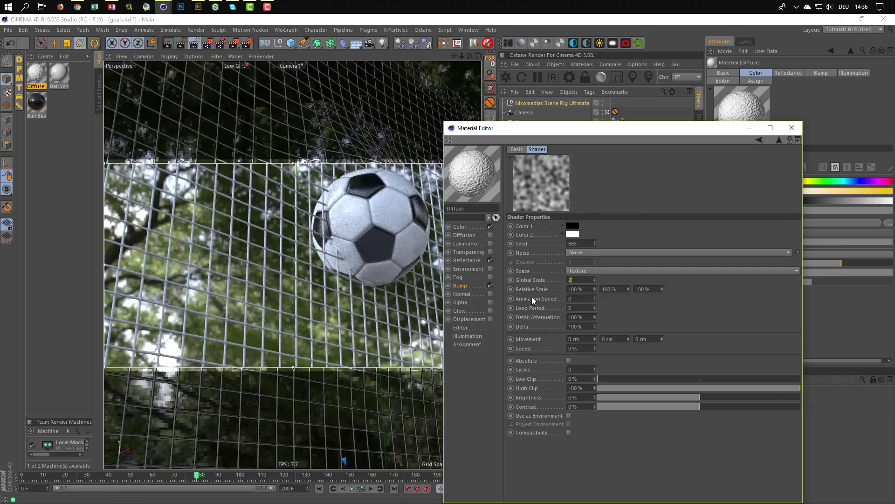
key("Return")
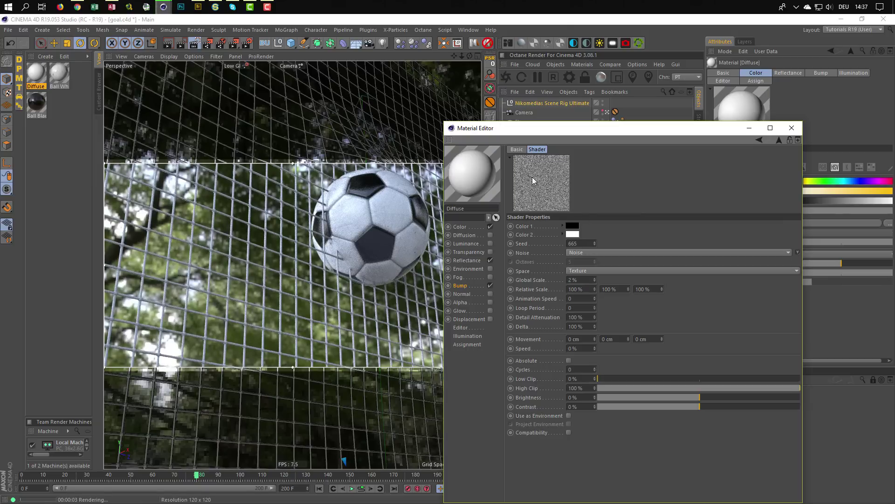
Rename the new diffuse material as Net, keeping the object list clear of the Material Editor
left_click_drag(559, 130, 506, 249)
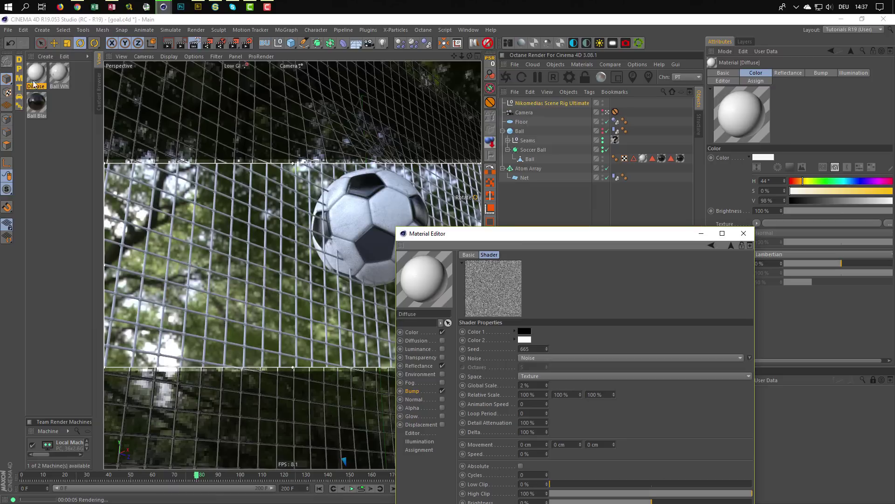
left_click(32, 79)
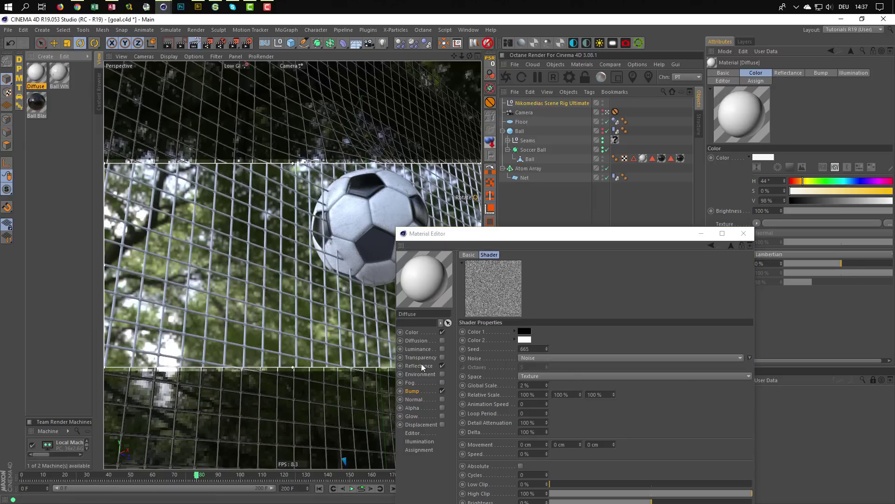
left_click(425, 314)
left_click_drag(383, 309, 354, 317)
type("Net")
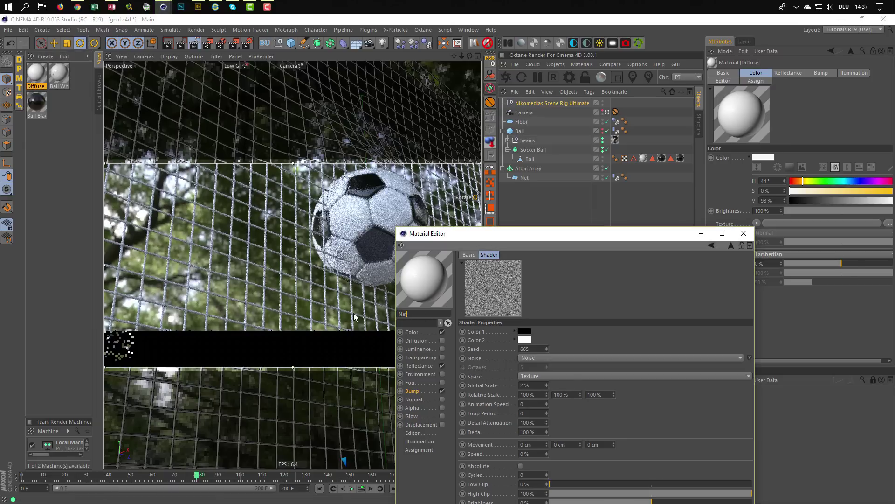
key("Return")
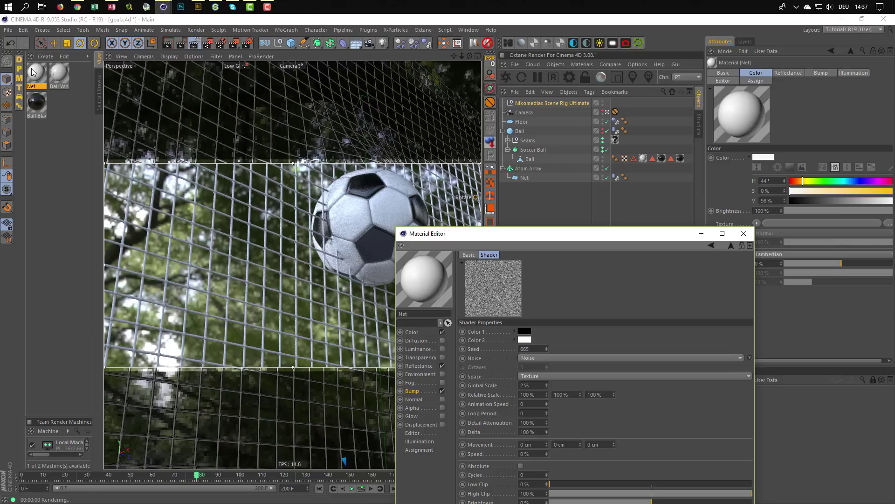
Apply the Net material to the Atom Array object and close the Material Editor
left_click_drag(34, 72, 524, 168)
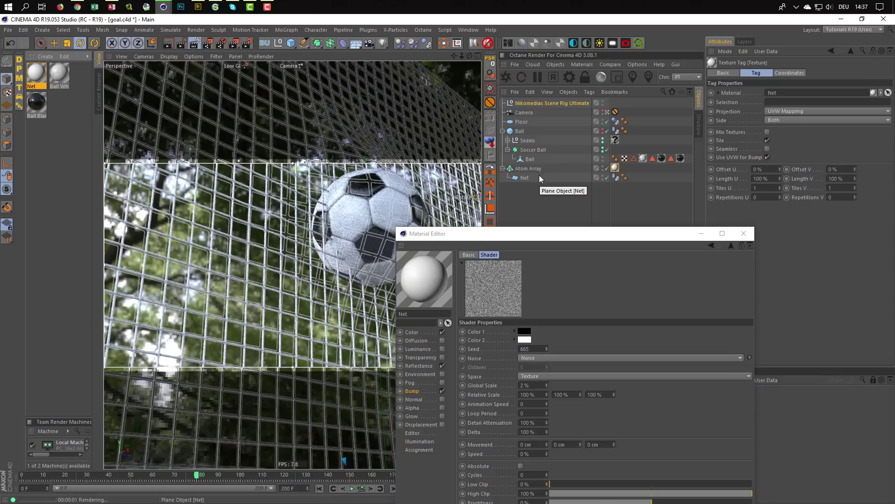
left_click(553, 211)
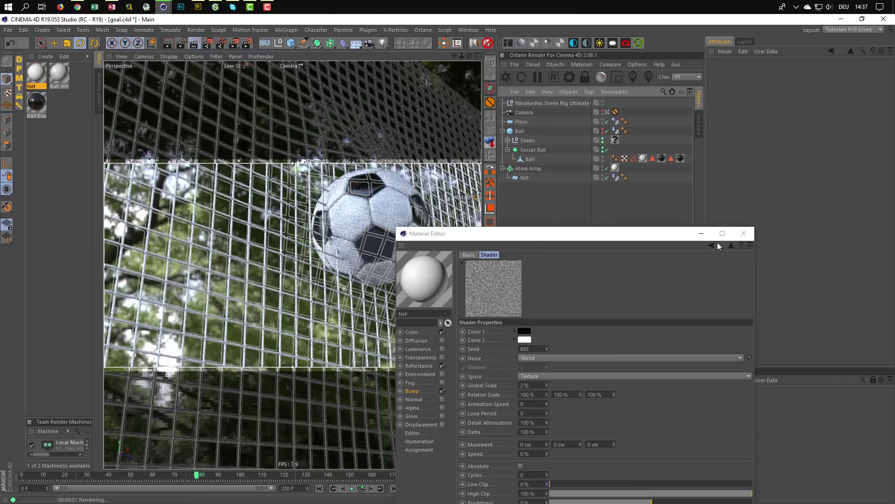
left_click(744, 234)
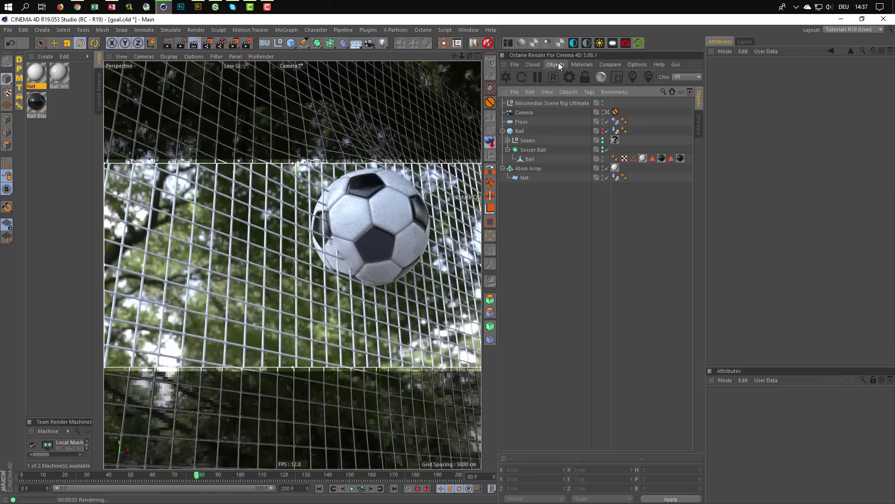
Rotate the scene rig's HDRI horizontally to 117°
left_click(566, 106)
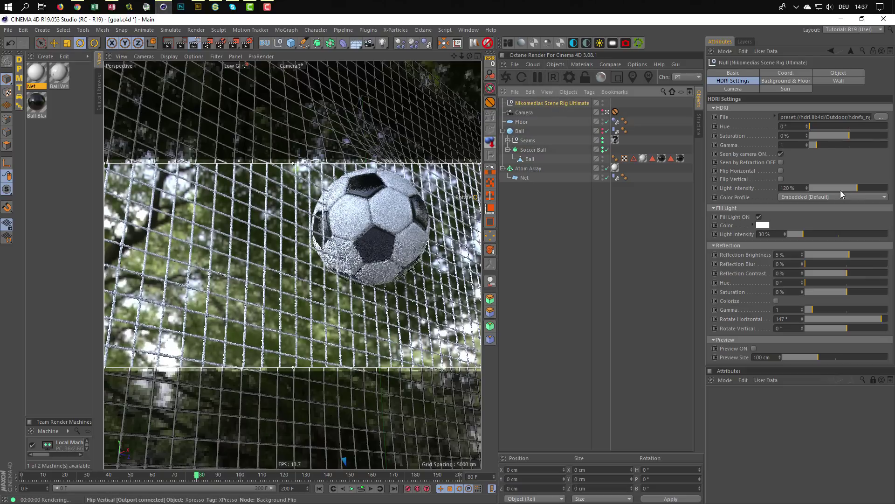
left_click(875, 320)
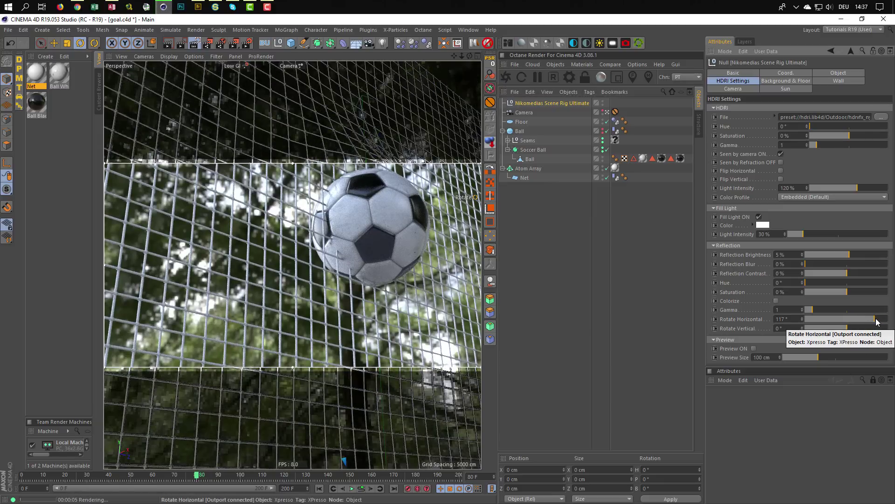
Show the camera's Physical properties and enable Depth Of Field for the physical renderer in the Low GI render setting
left_click(521, 115)
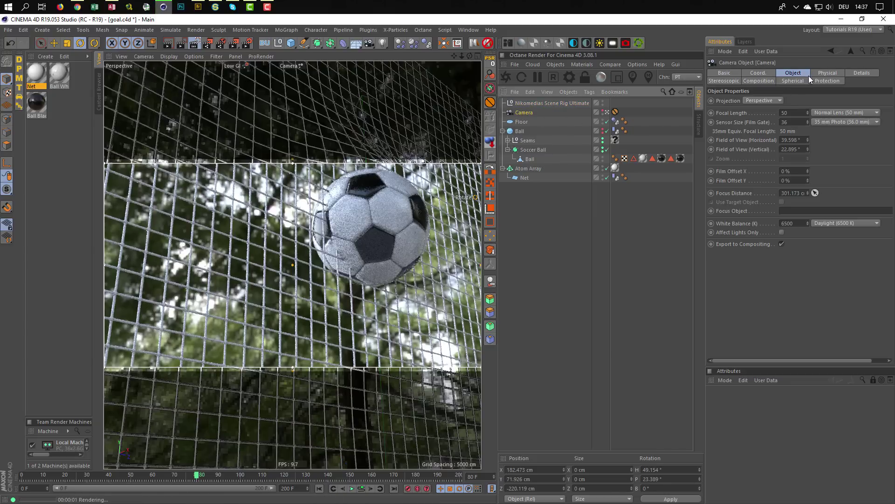
left_click(823, 74)
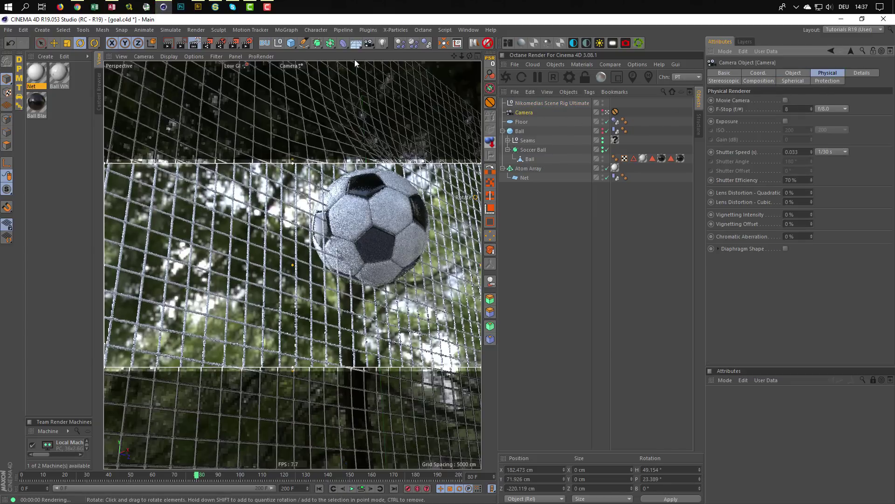
left_click(249, 42)
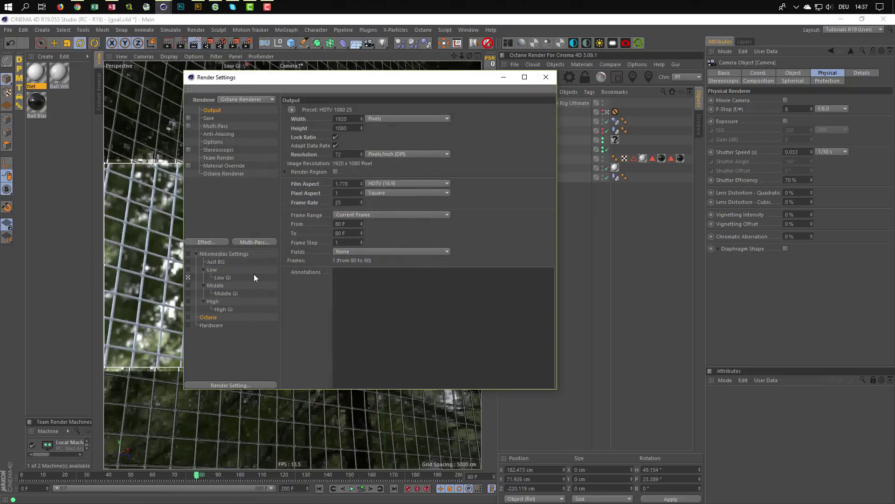
left_click(222, 278)
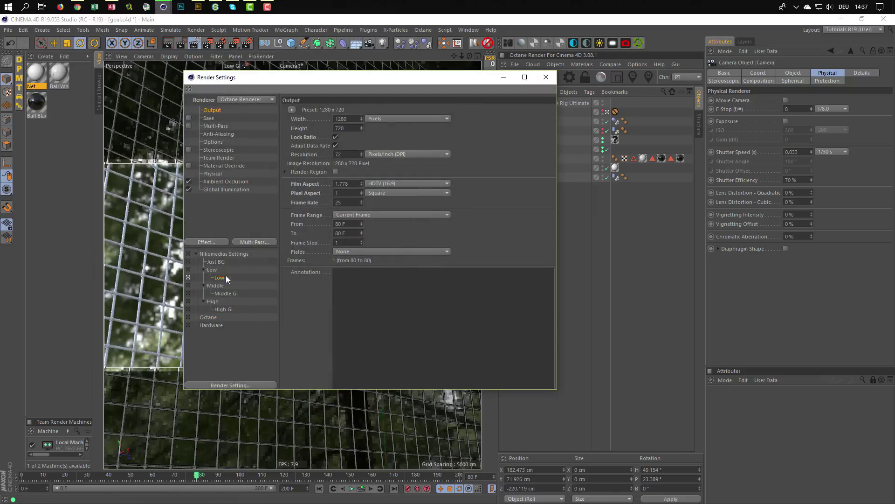
left_click(220, 173)
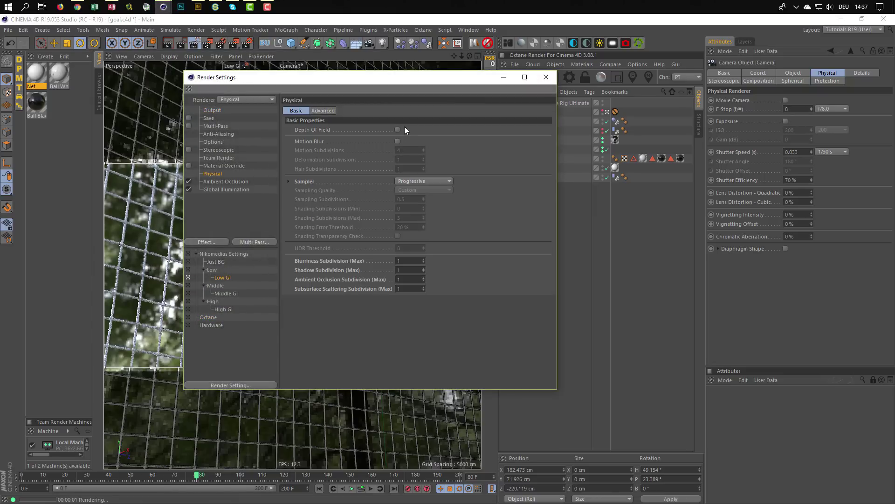
left_click(545, 77)
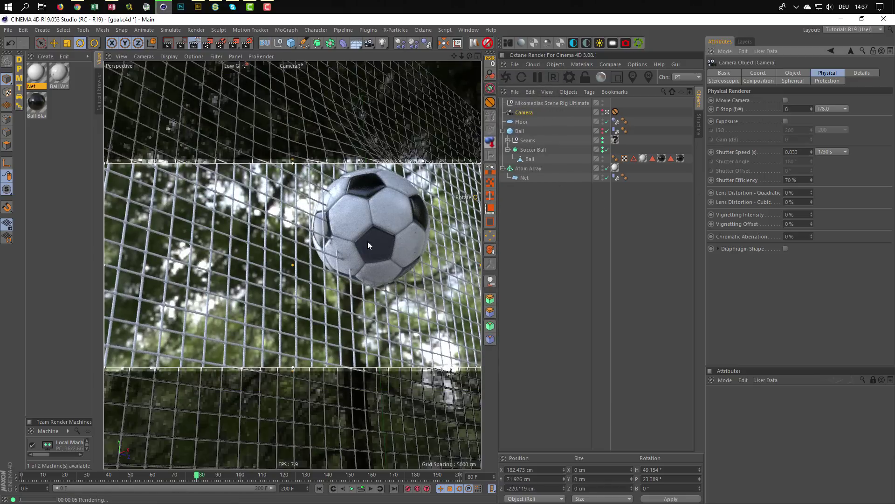
Try a camera f-stop of 1, settle on 0.6, and turn off the interactive render region
left_click(792, 108)
type("1")
key("Return")
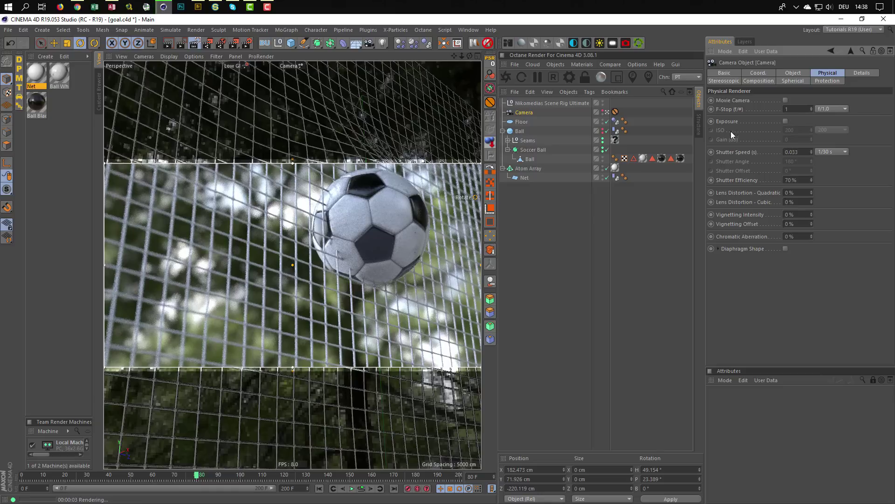
double_click(802, 110)
type("0.6")
key("Return")
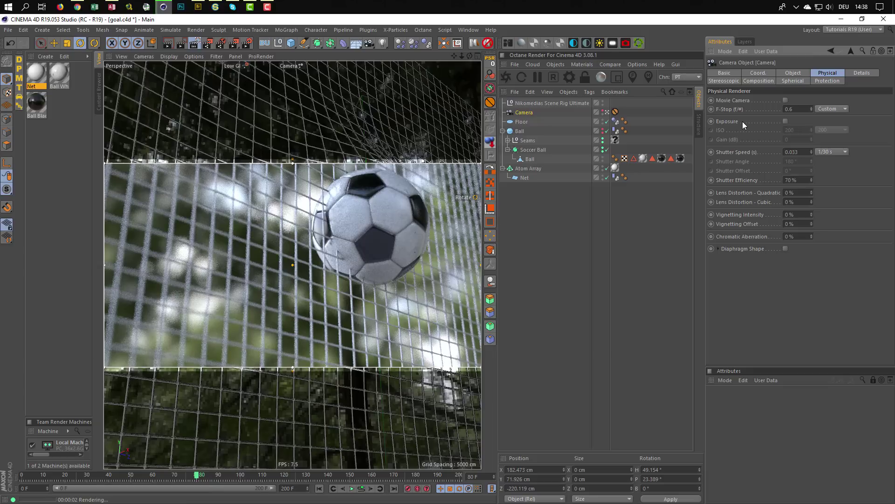
left_click(196, 43)
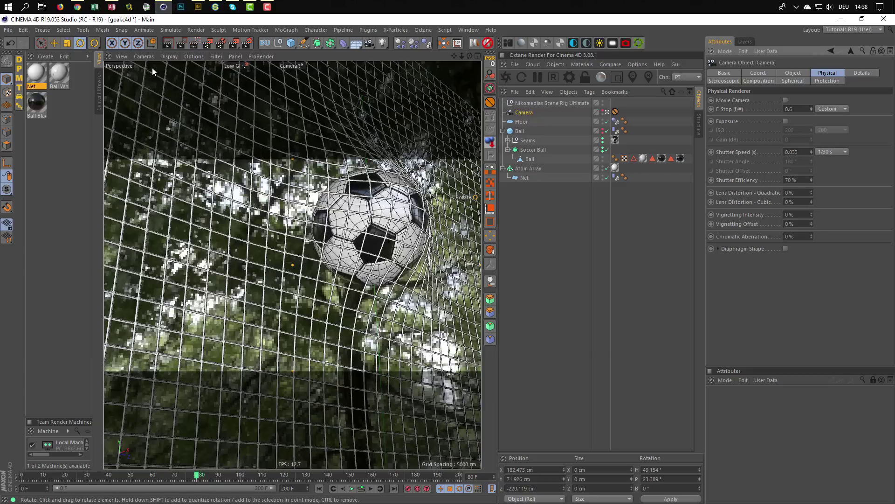
Enable depth of field in the viewport, set the camera's f-stop to 0.5, and deselect the camera
left_click(170, 55)
mouse_move(191, 54)
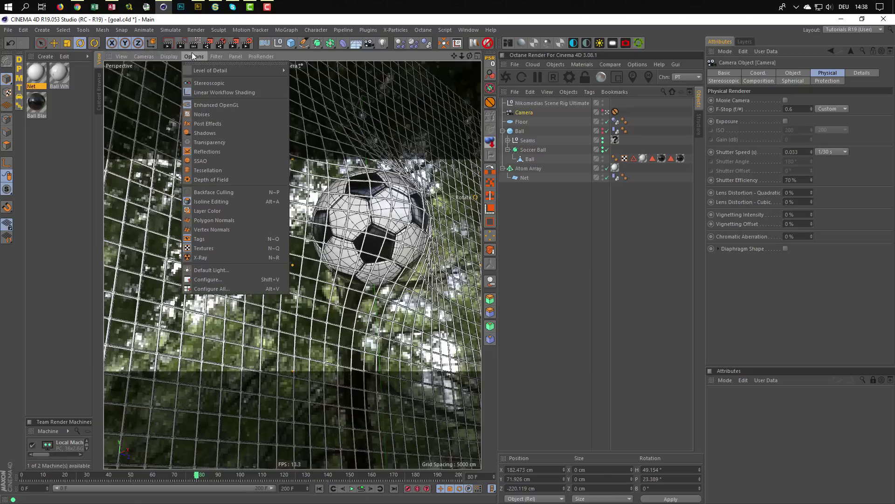
left_click(214, 179)
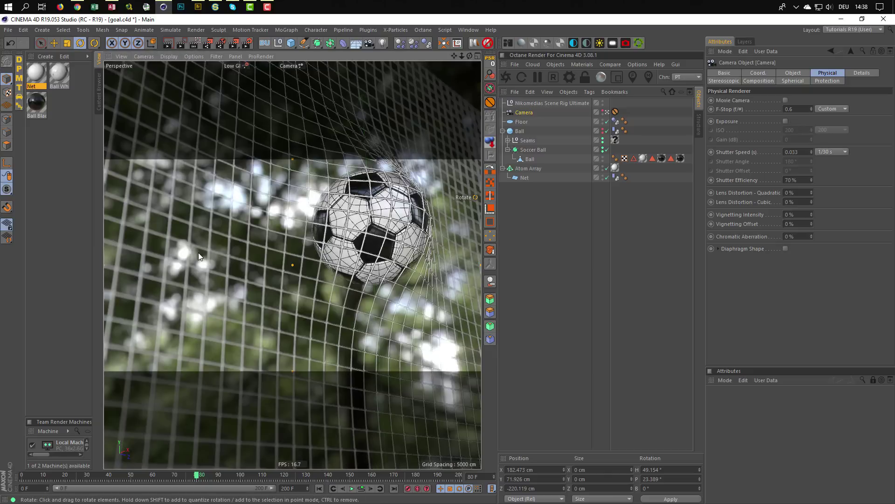
left_click(793, 108)
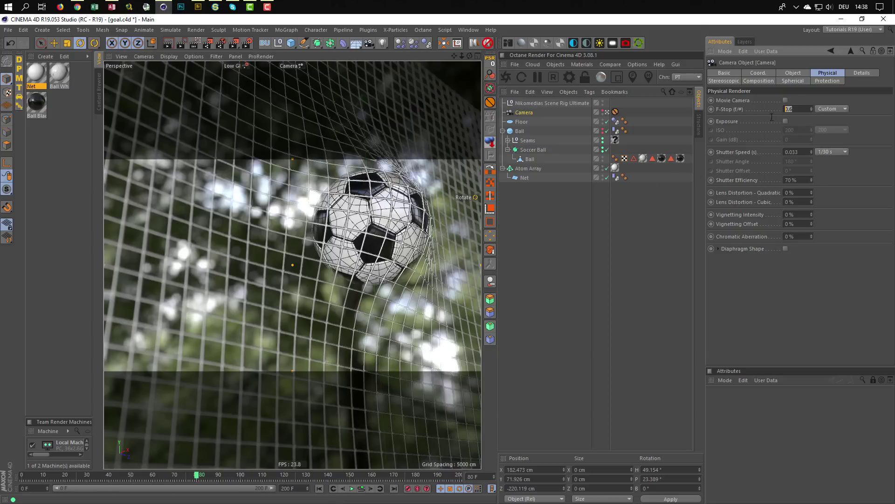
type("5")
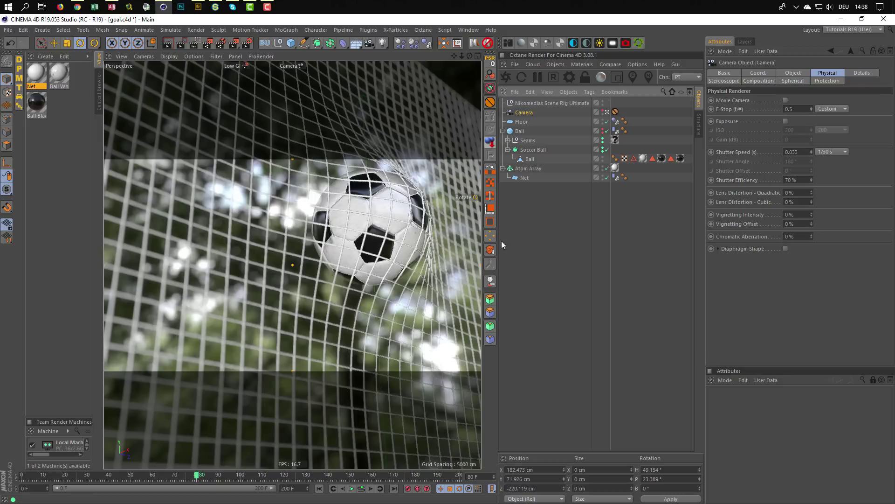
left_click(548, 227)
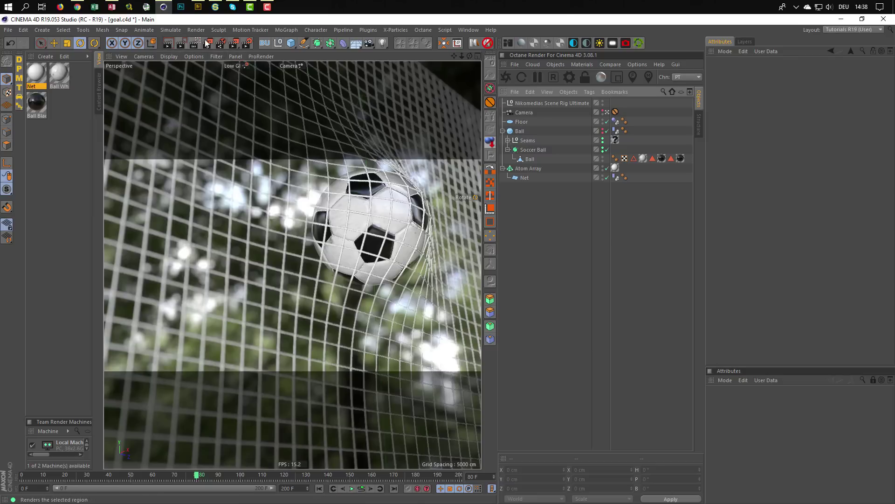
Activate the Hardware render setting and enable SSAO in both the viewport and the Hardware OpenGL options
left_click(249, 43)
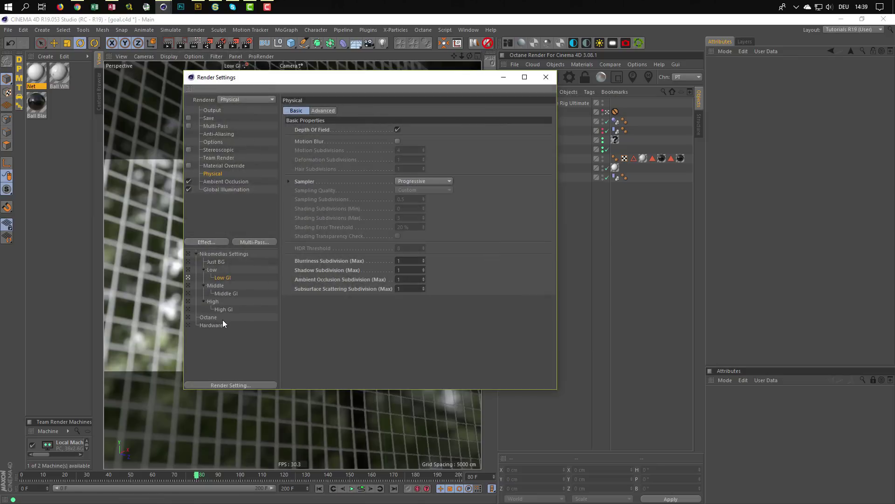
left_click(207, 325)
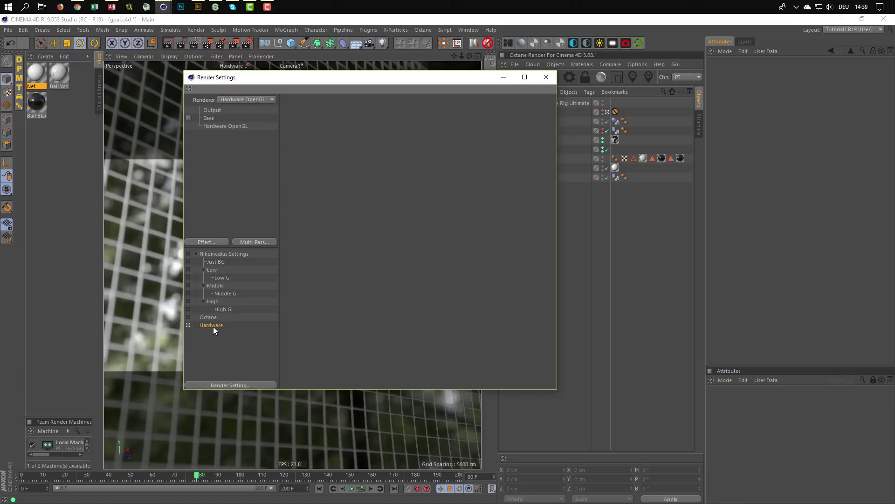
left_click(220, 125)
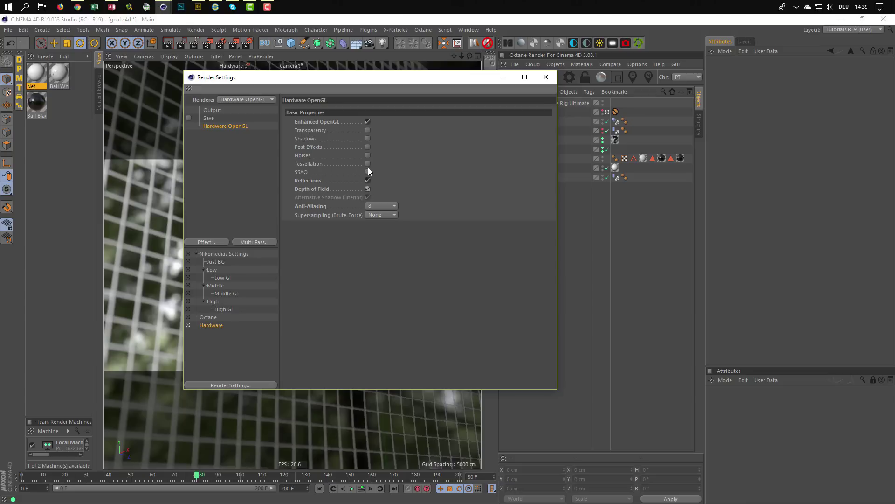
left_click_drag(393, 84, 658, 143)
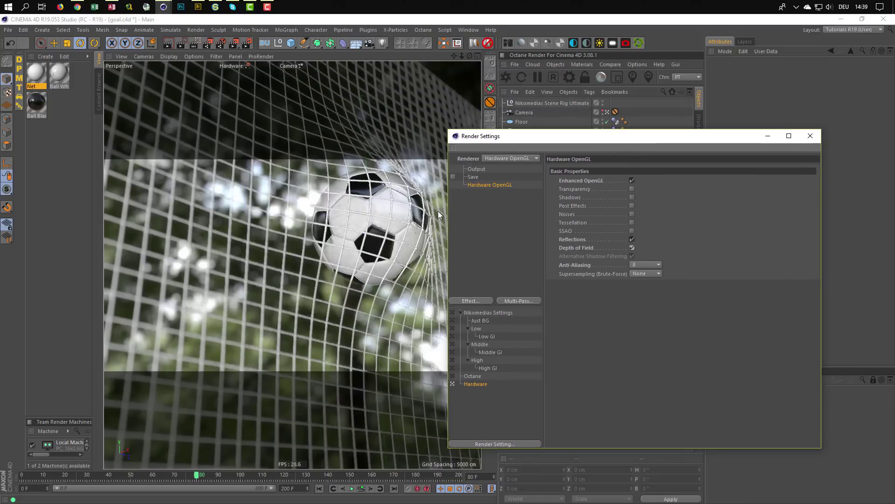
left_click(193, 56)
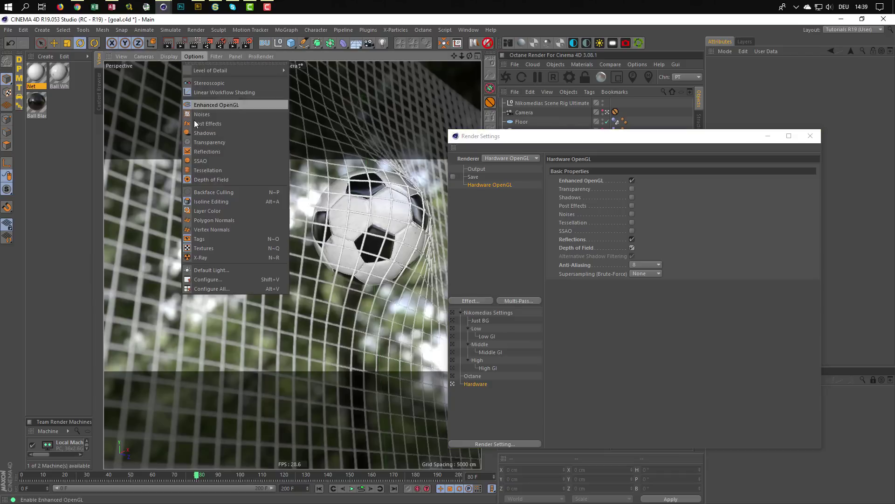
left_click(200, 161)
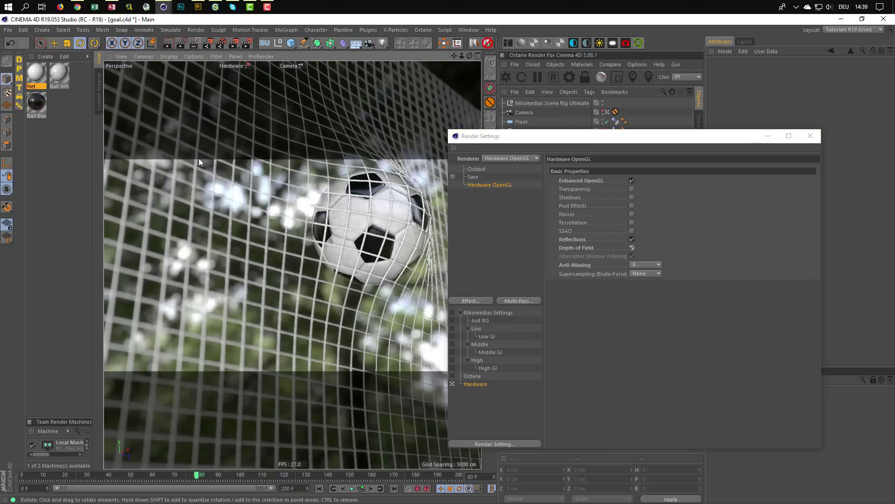
left_click(631, 231)
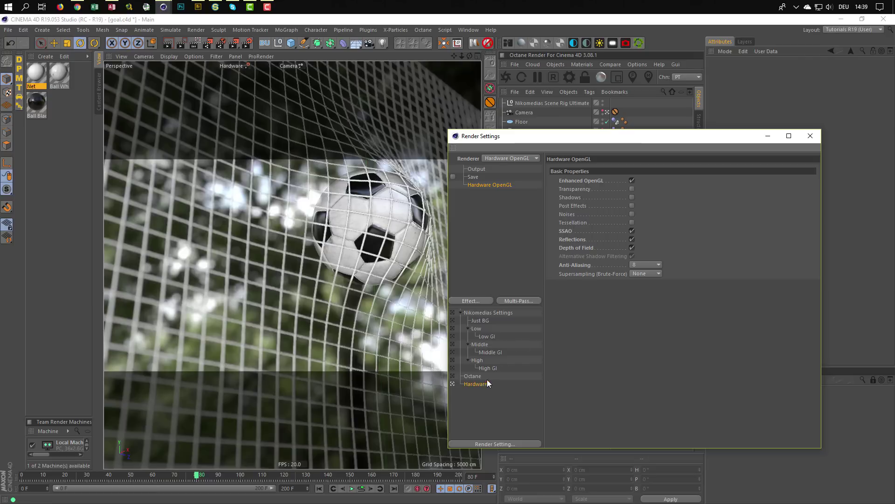
Lock the Hardware output's aspect ratio and set its height to 1080 pixels
left_click(482, 168)
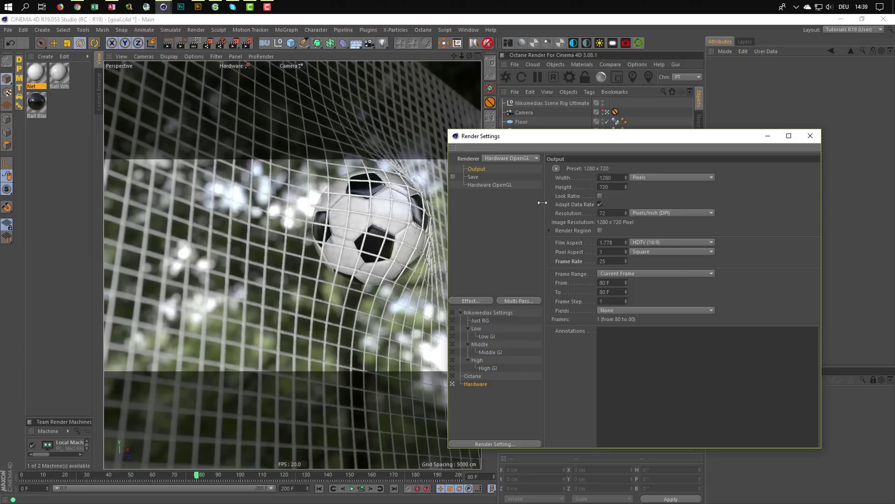
left_click(600, 196)
type("1080")
key("Return")
Render the current frame with Hardware OpenGL to the Picture Viewer, inspect the ball and net, and close the viewer
key("shift+r")
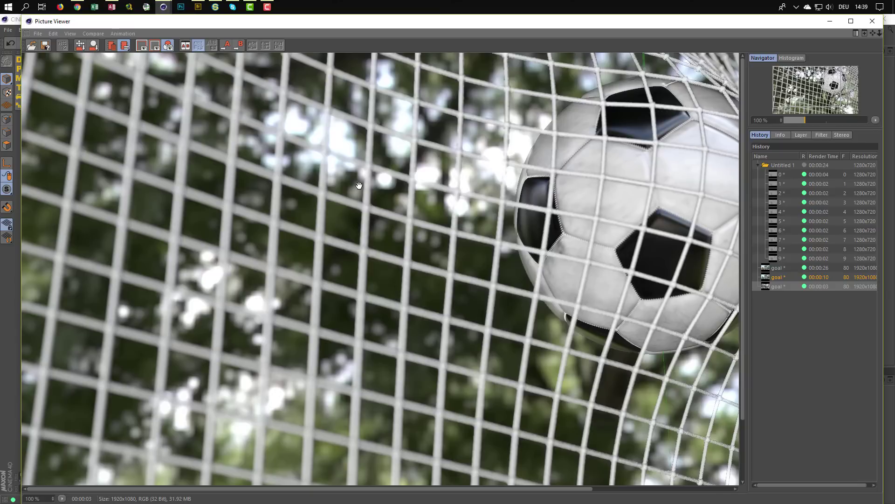
left_click_drag(514, 201, 261, 39)
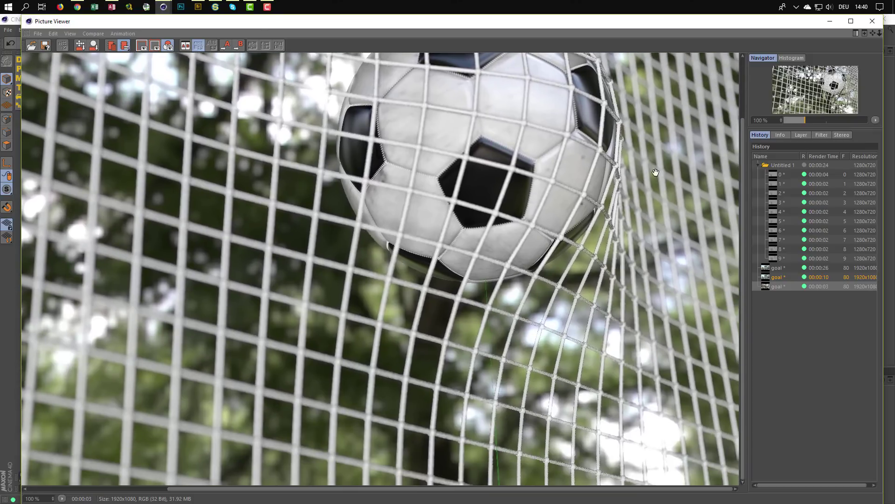
left_click(872, 21)
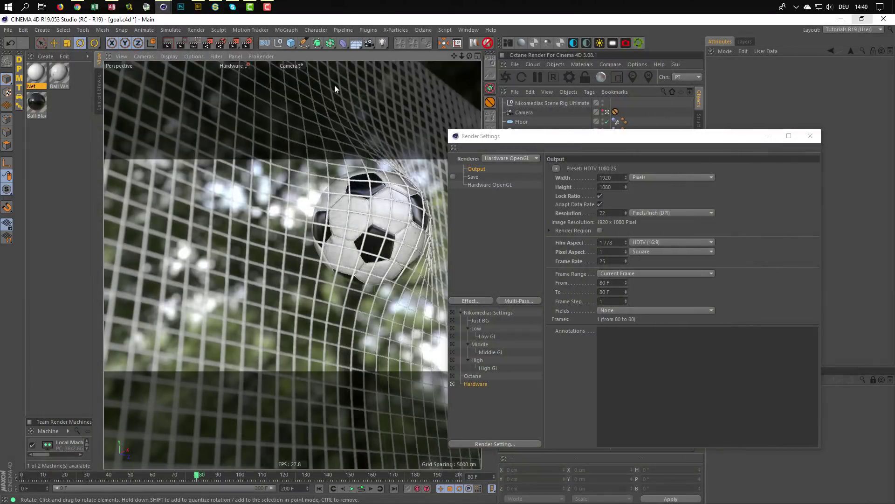
Hide the world axis in the viewport and apply the black ball material to the Seams object
left_click(215, 56)
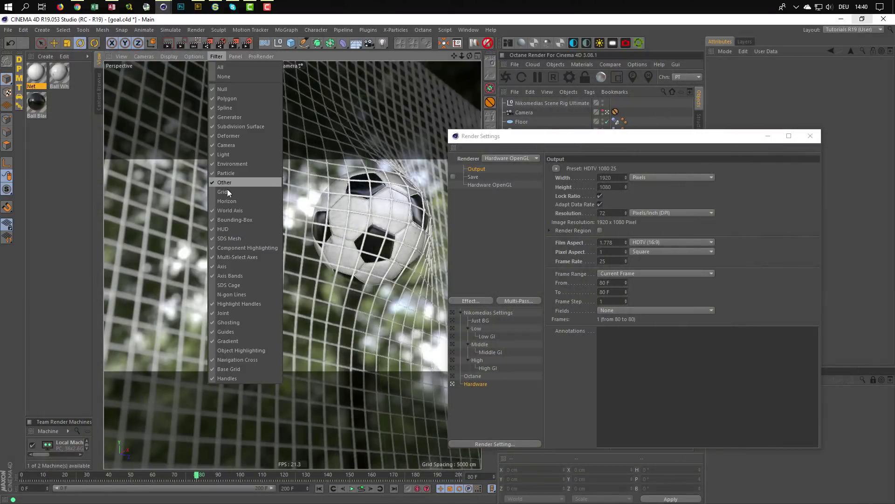
left_click(230, 213)
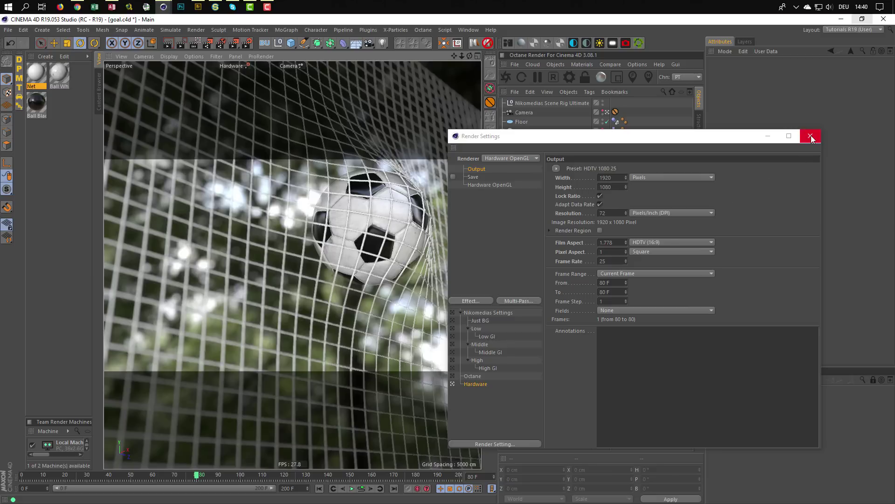
left_click_drag(729, 136, 741, 245)
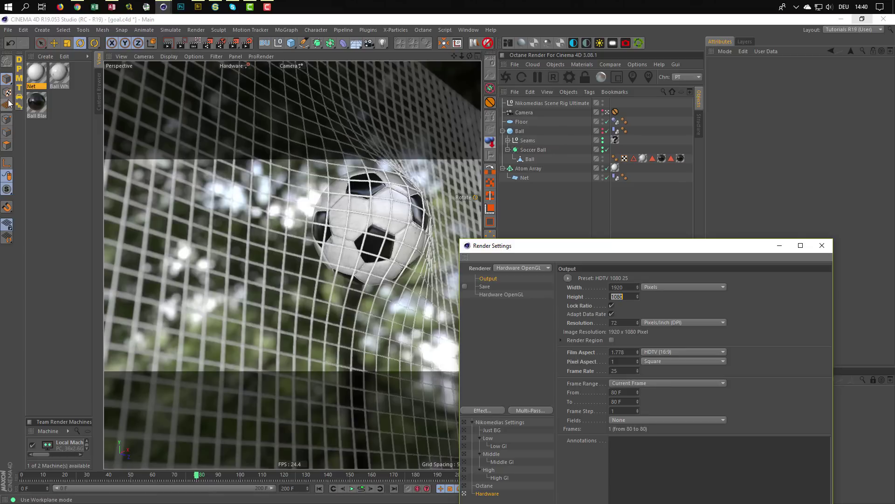
left_click_drag(37, 74, 620, 140)
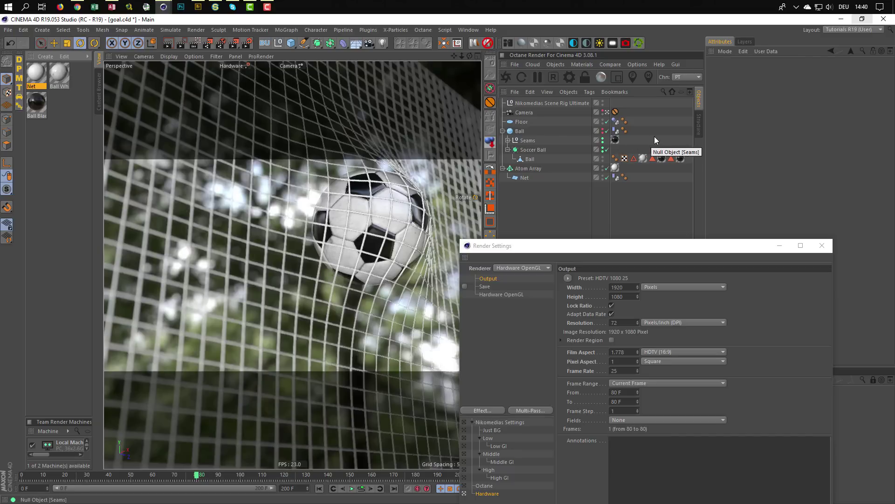
Set the camera's f-stop to 0.3 for stronger depth of field
left_click(530, 115)
left_click(792, 109)
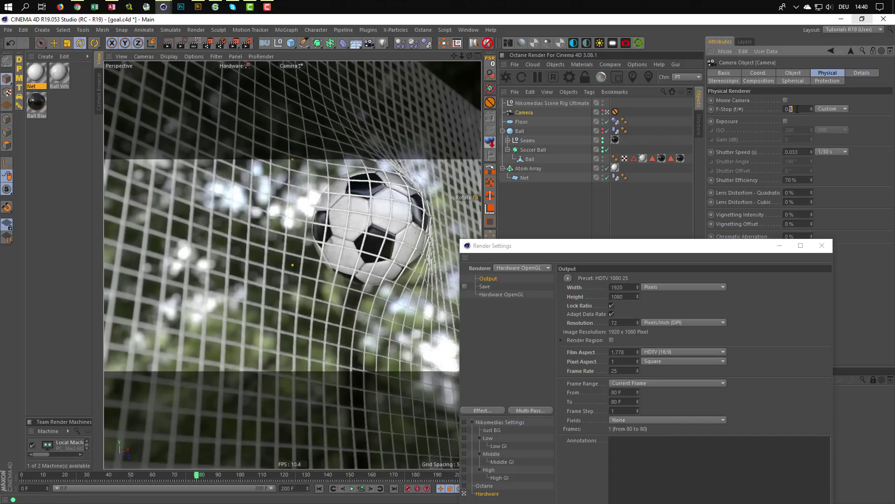
key("BackSpace")
type("3")
key("Return")
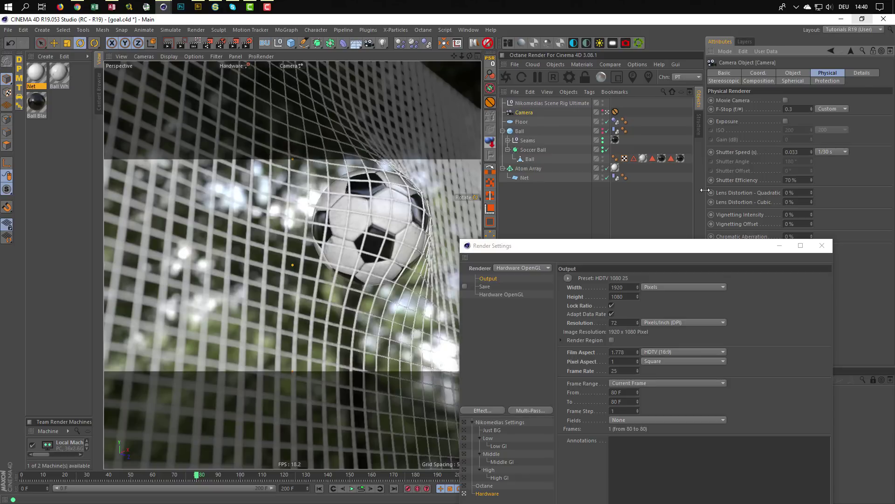
Render the frame with the stronger blur to the Picture Viewer, inspect the ball's sharpness, and close the viewer
left_click_drag(661, 245, 659, 181)
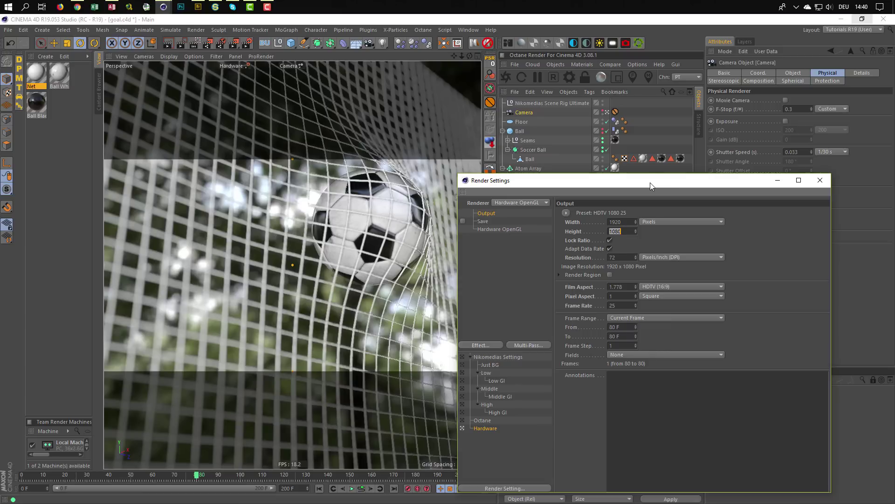
type("8")
key("ctrl+z")
key("shift+r")
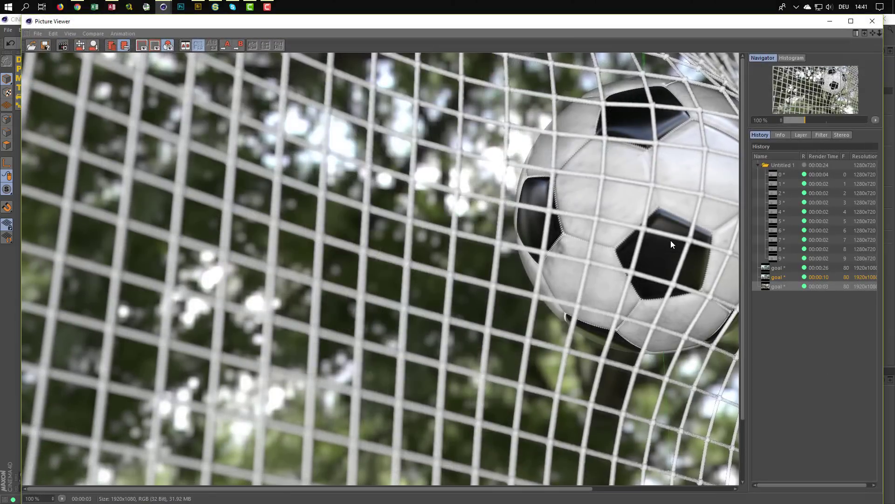
key("shift+r")
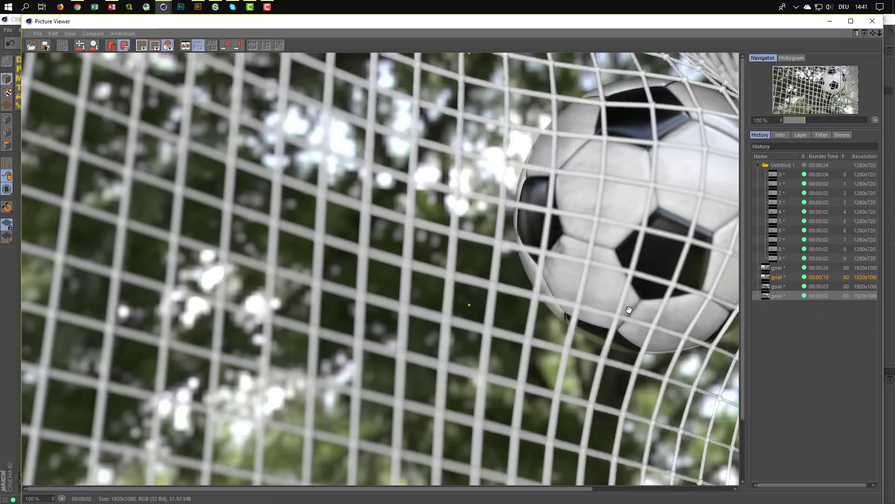
left_click_drag(631, 310, 344, 306)
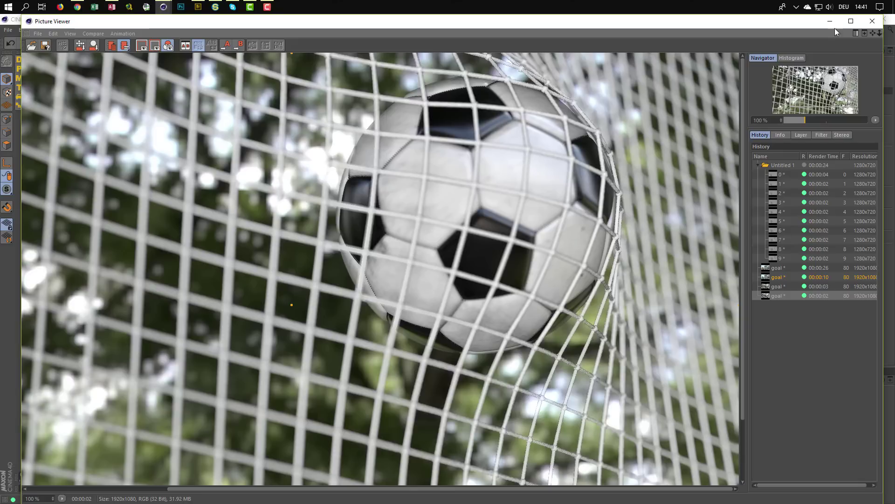
left_click(877, 21)
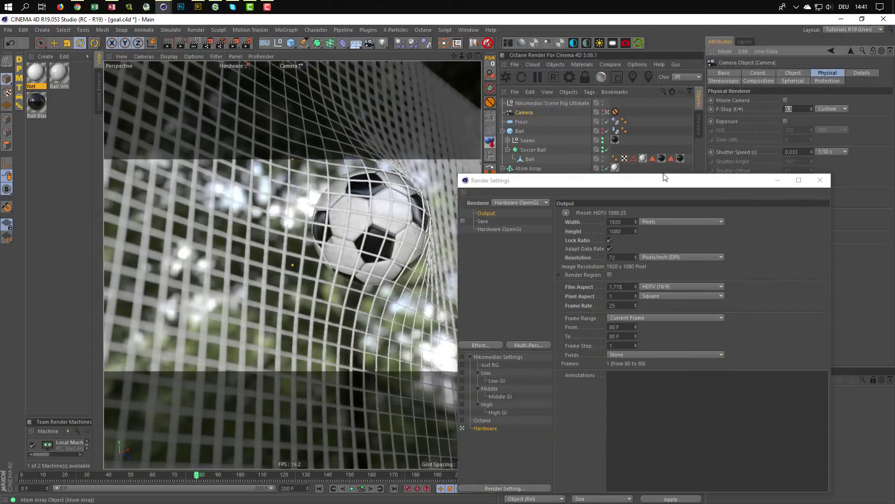
Show the camera's Object properties and pick the focus distance on the front of the soccer ball
left_click_drag(661, 183, 660, 265)
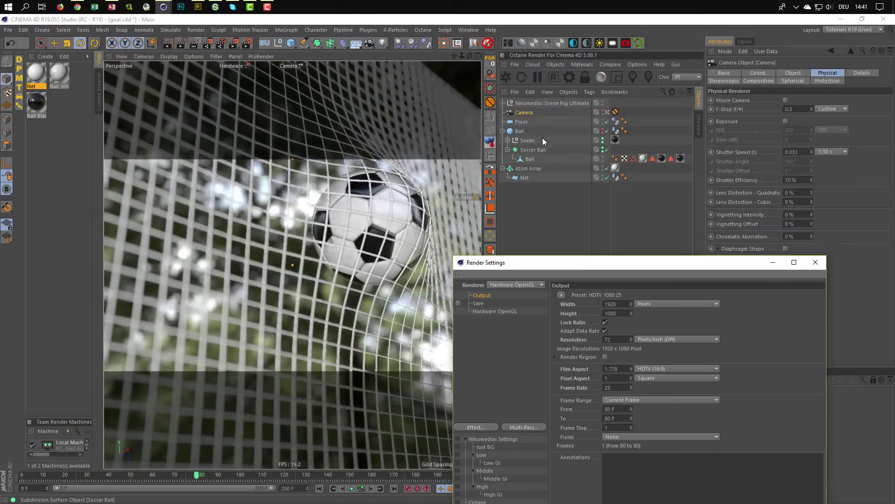
left_click(695, 208)
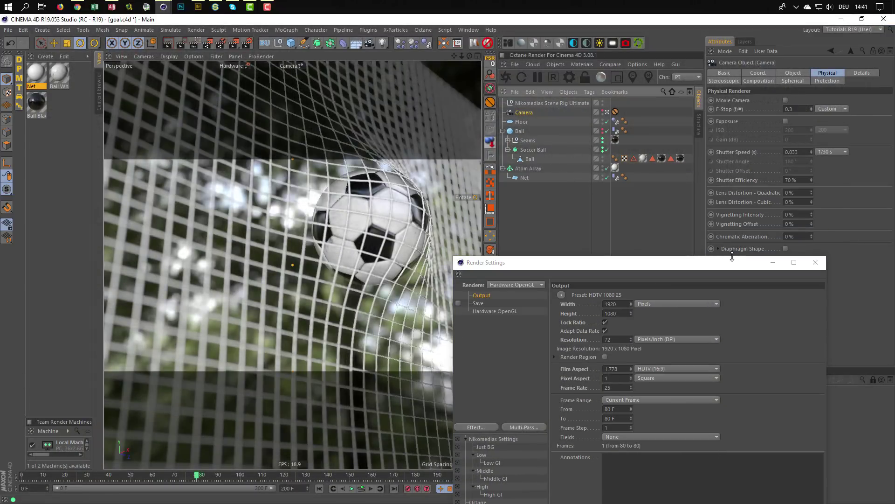
left_click_drag(732, 262, 733, 273)
left_click(793, 73)
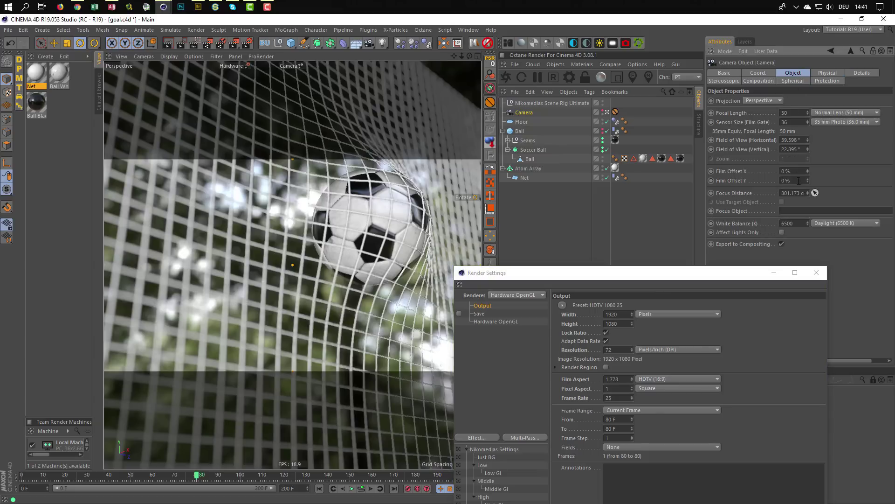
left_click(814, 193)
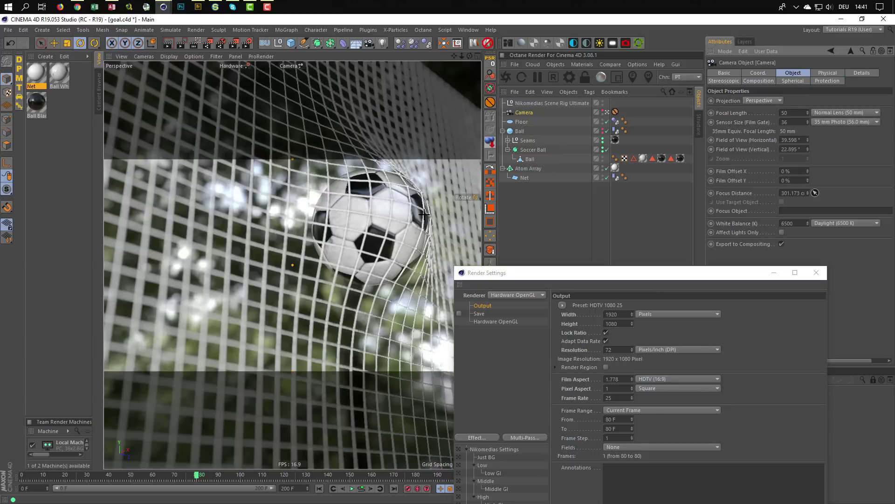
left_click(379, 222)
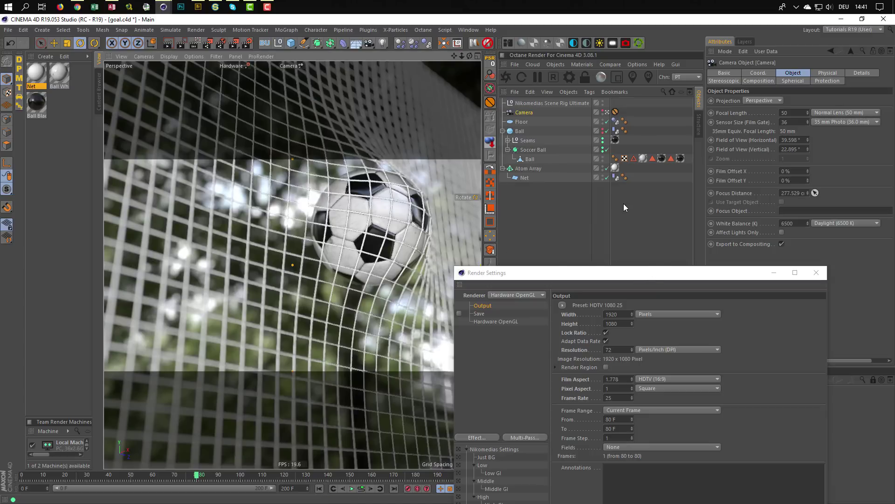
Render the refocused frame to the Picture Viewer and inspect the ball's seams and the surrounding net
key("shift+r")
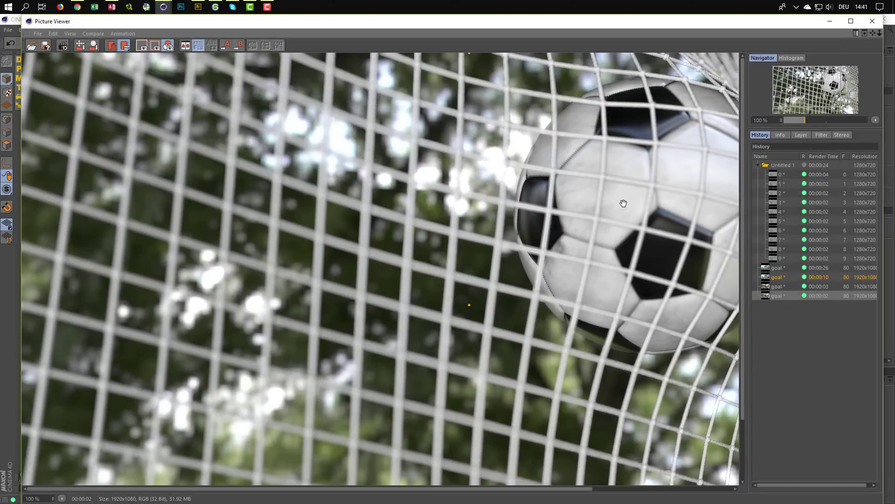
key("shift+r")
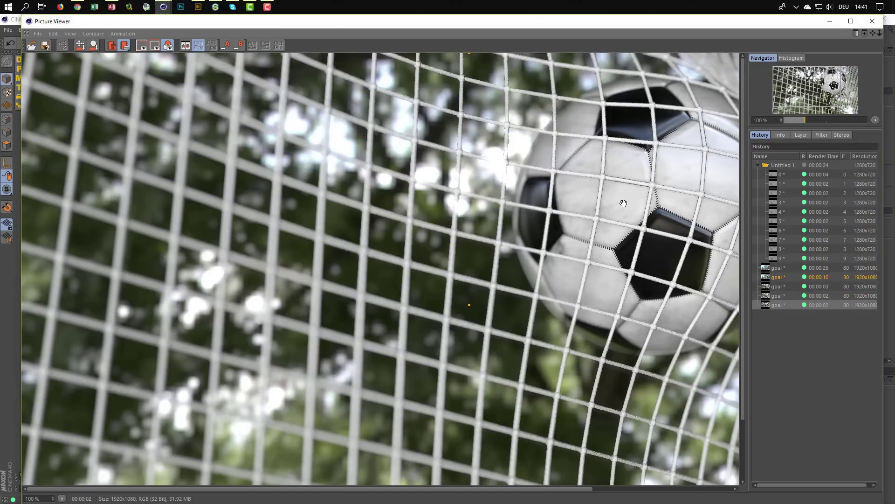
left_click_drag(624, 203, 492, 204)
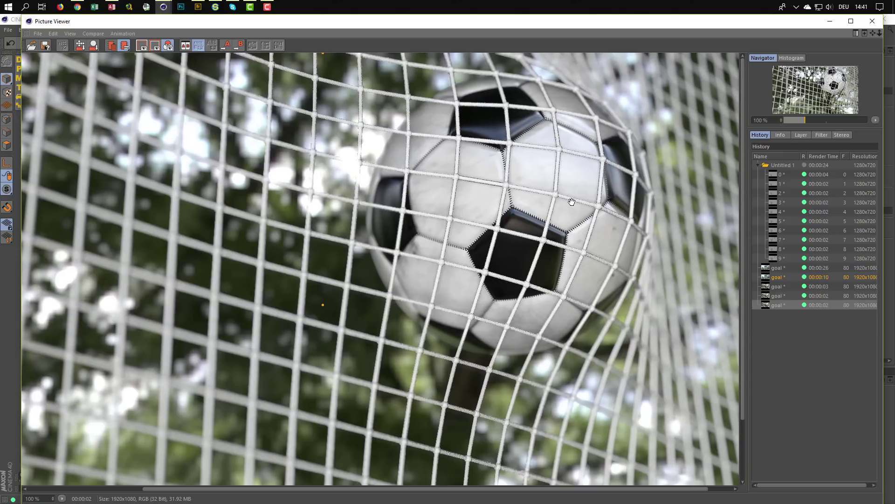
Compare the two latest hardware renders in the Picture Viewer history for ball focus, and close the viewer
left_click(775, 295)
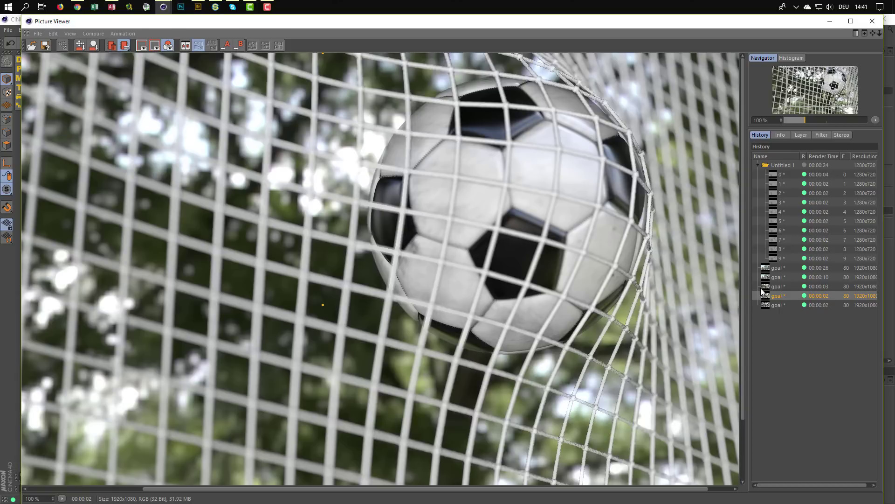
left_click(778, 306)
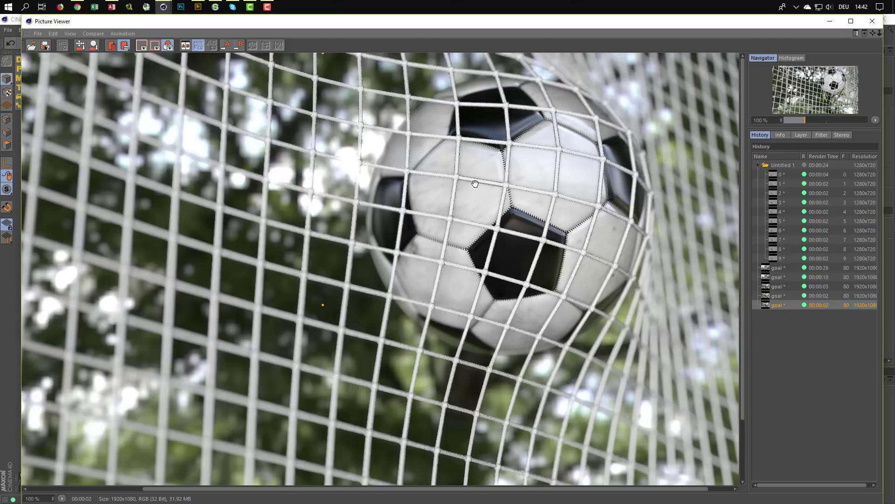
left_click(873, 21)
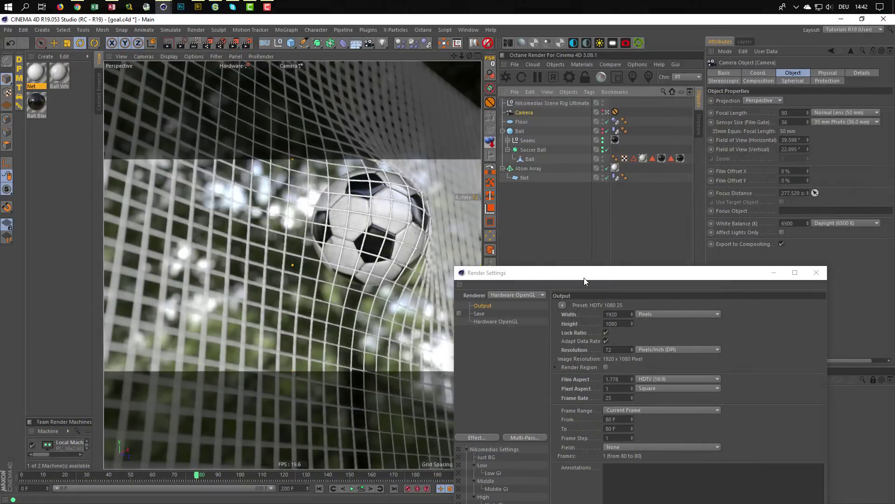
Activate the Middle GI render setting with Physical depth of field, render the frame to the Picture Viewer, and close the viewer
left_click_drag(584, 278, 511, 138)
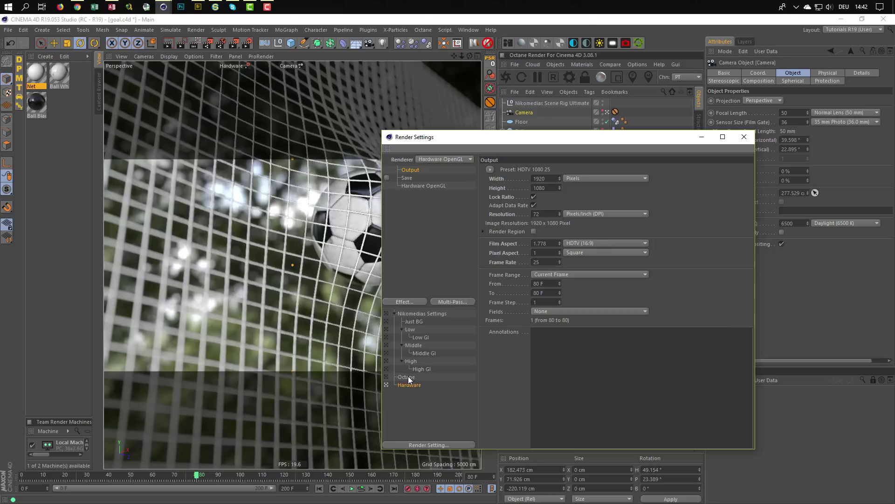
left_click(386, 352)
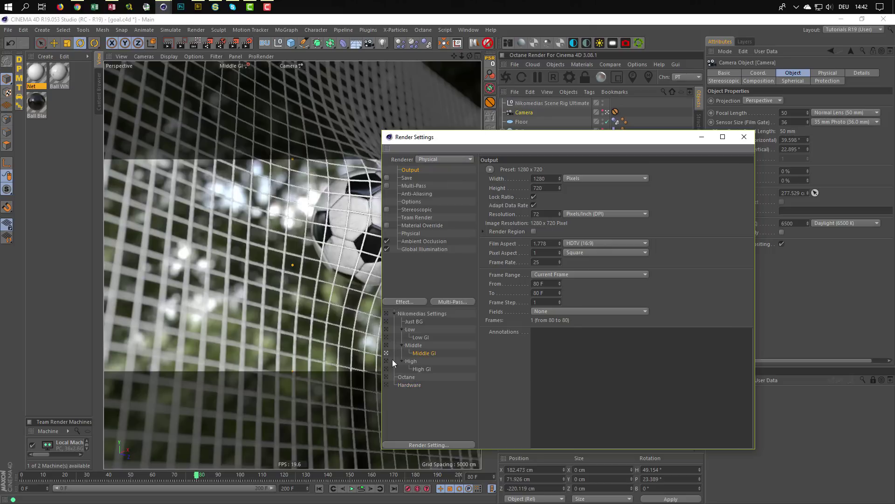
left_click(411, 234)
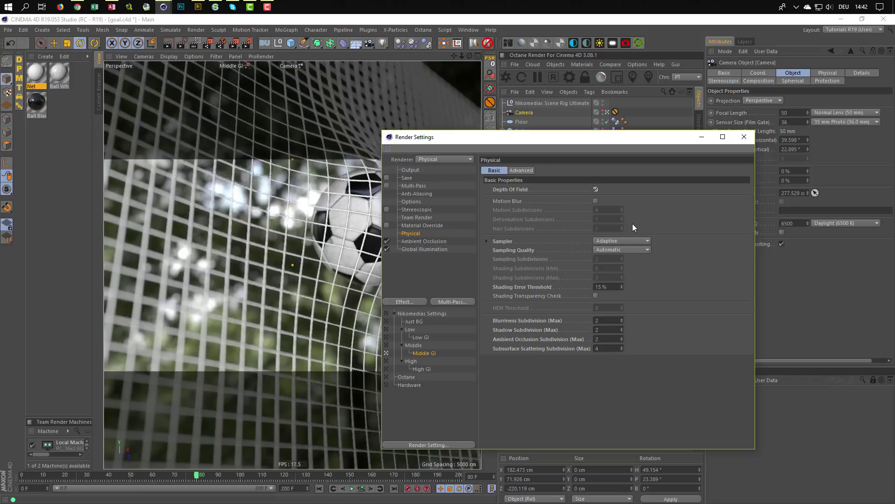
left_click(418, 170)
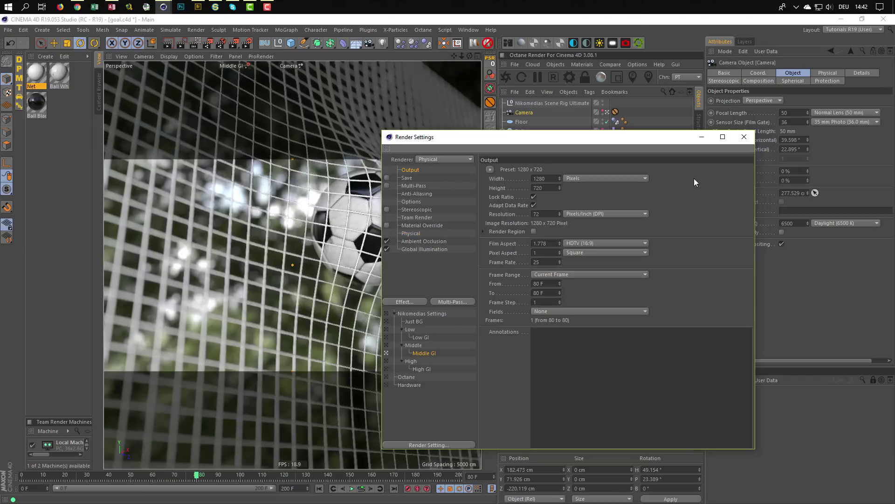
left_click(744, 137)
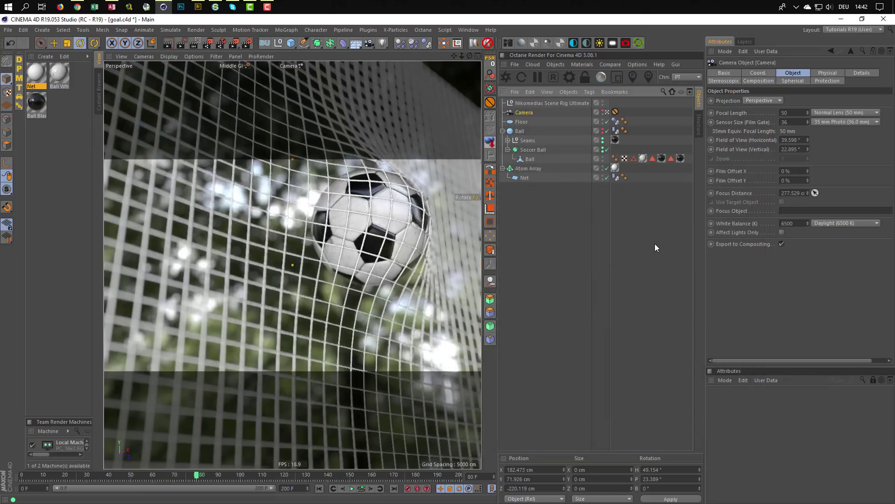
key("shift+r")
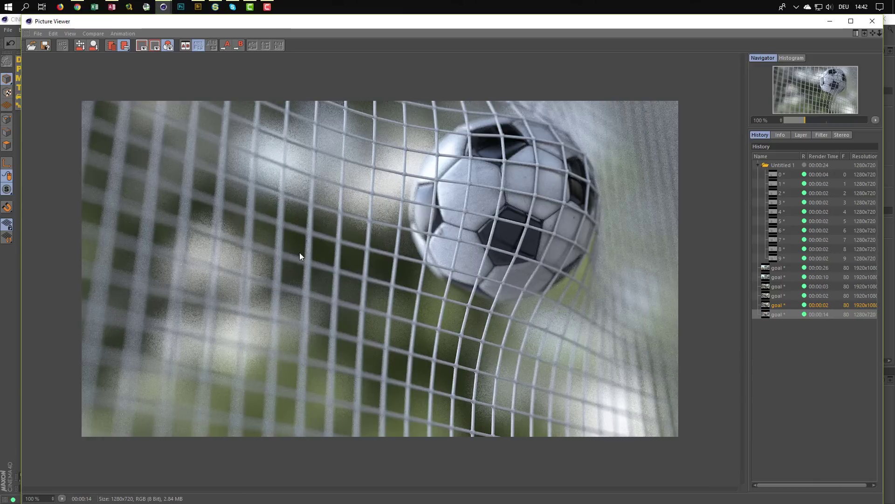
left_click(873, 21)
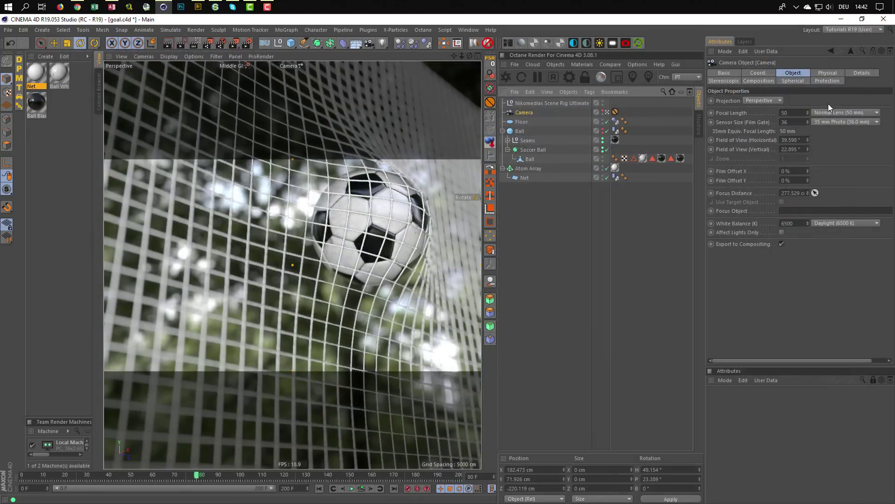
Try an extreme camera f-stop of 0.01, and set the f-stop to 0.6 instead
left_click(826, 75)
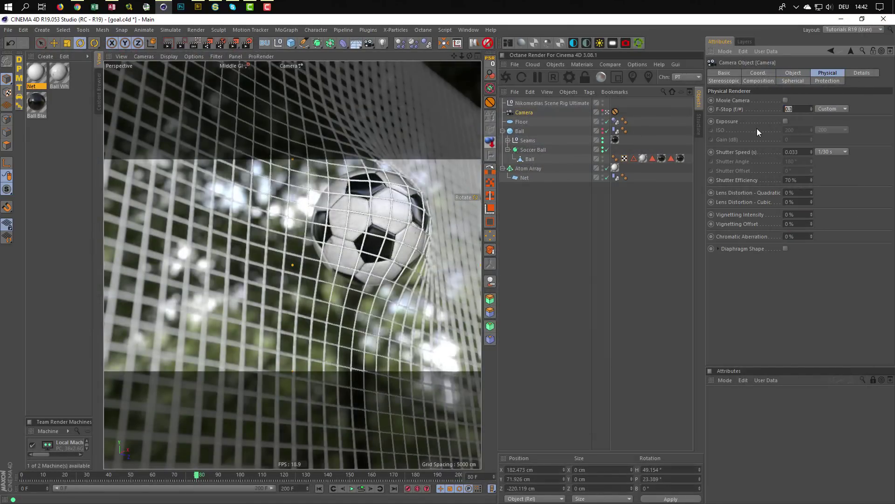
type("0.01")
key("Return")
left_click(791, 109)
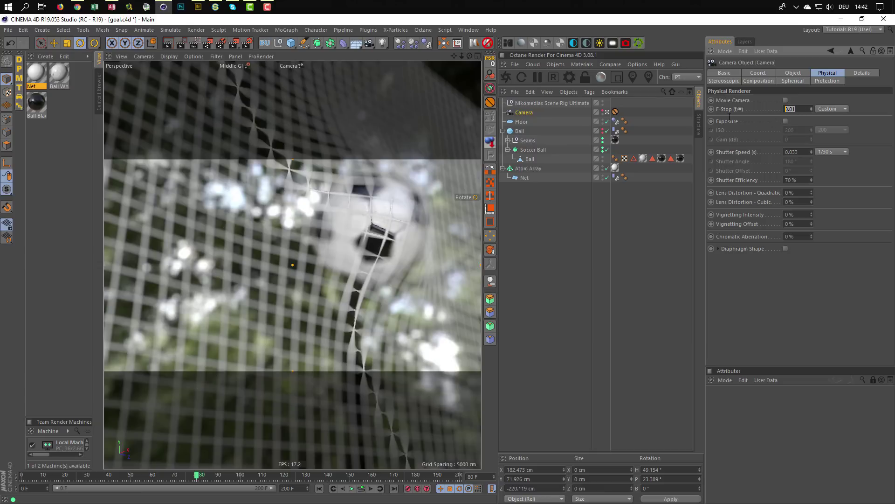
key("Return")
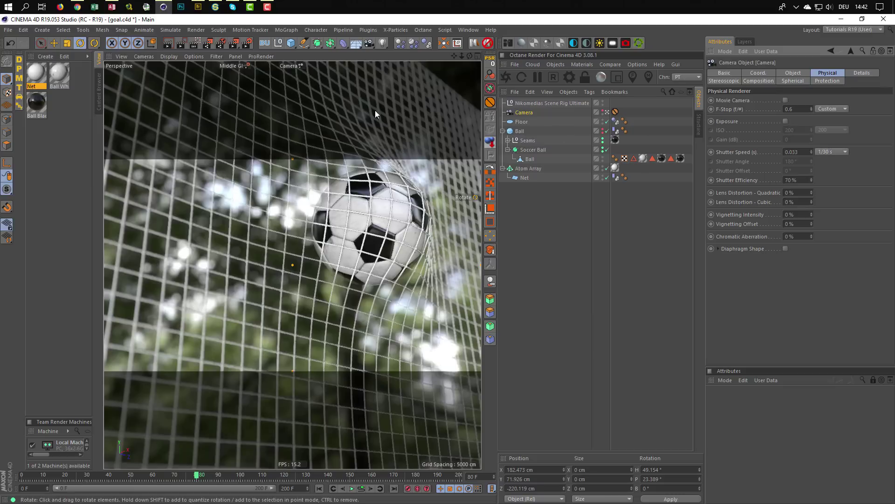
Activate the High GI render setting, enable depth of field for the Physical renderer, and render the frame to the Picture Viewer
left_click(245, 42)
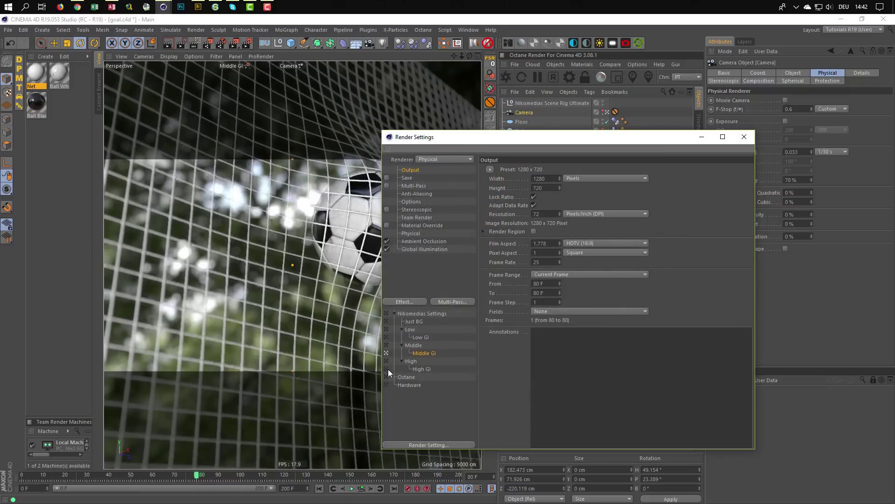
left_click(412, 234)
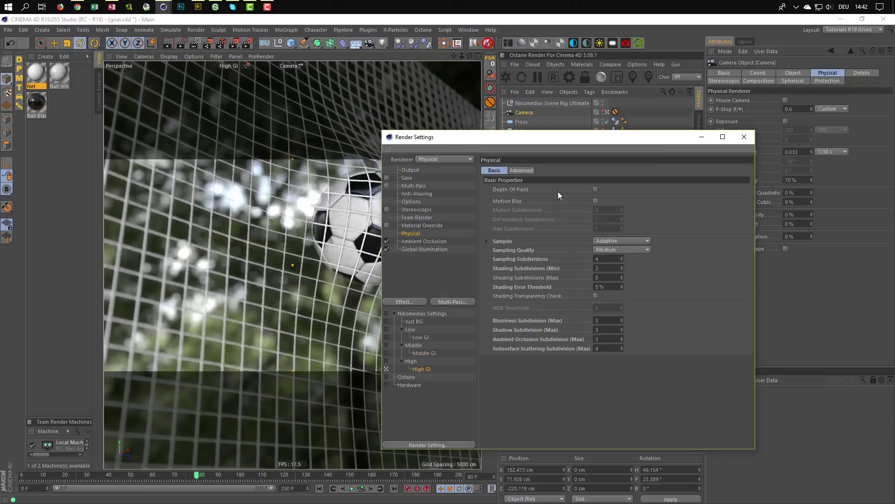
left_click(596, 190)
key("shift+r")
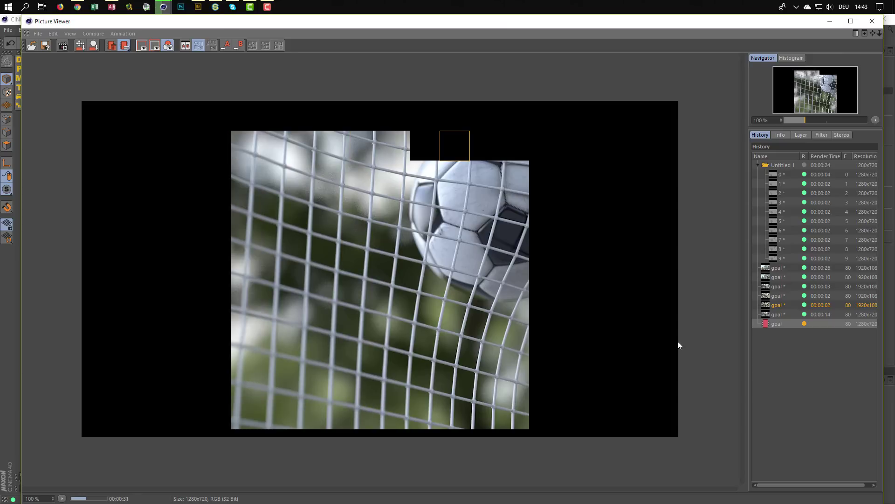
Examine the ball and net in the earlier 1920x1080 hardware render while the High GI frame is rendering
left_click(815, 304)
left_click(820, 296)
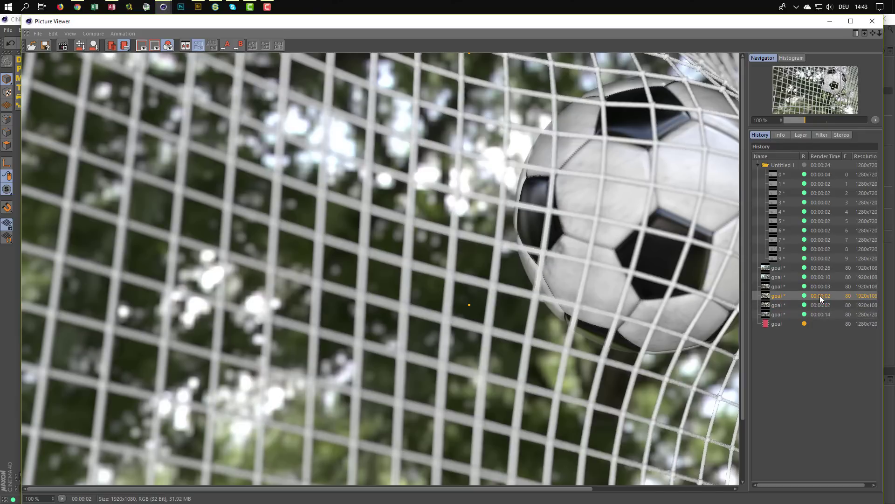
left_click_drag(643, 258, 483, 349)
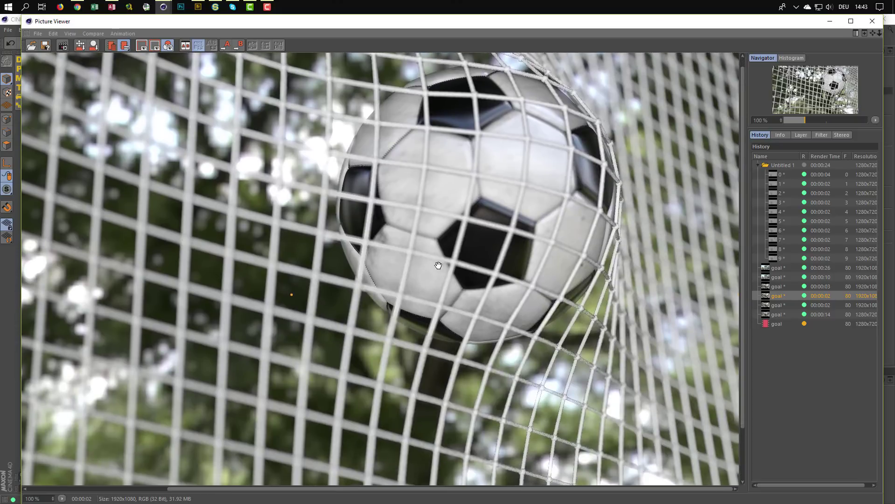
left_click_drag(439, 265, 424, 339)
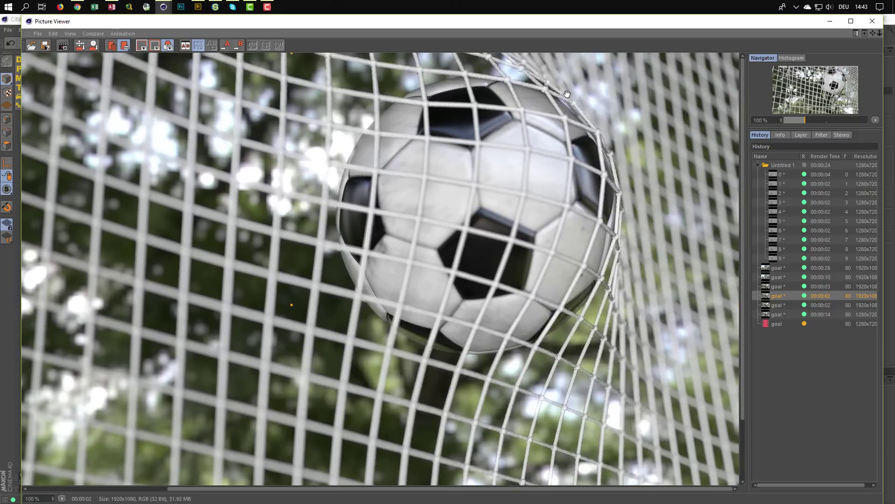
left_click_drag(536, 192, 626, 190)
left_click_drag(504, 201, 380, 203)
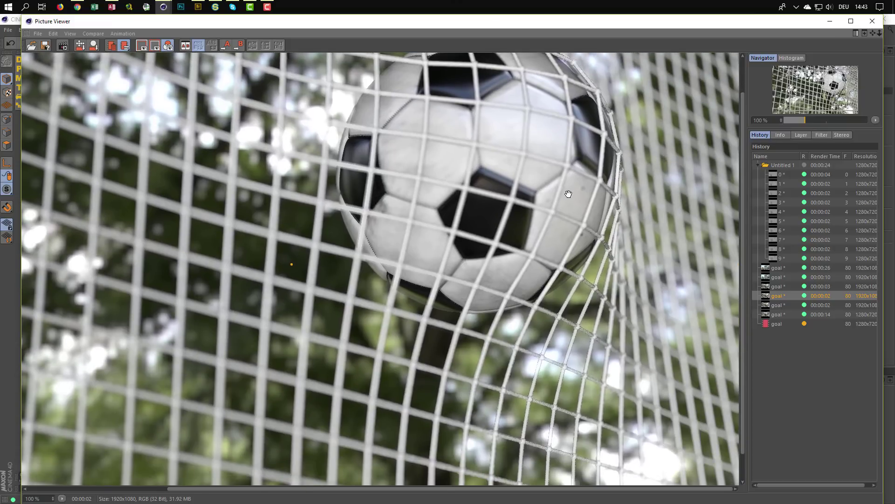
Keep the High GI render running, reopen the Picture Viewer to inspect the finished image, and close it
left_click(873, 21)
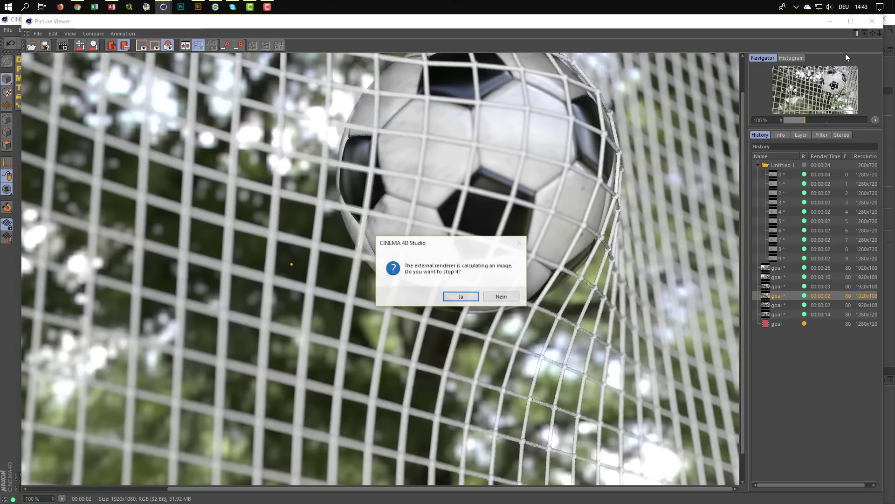
left_click(492, 299)
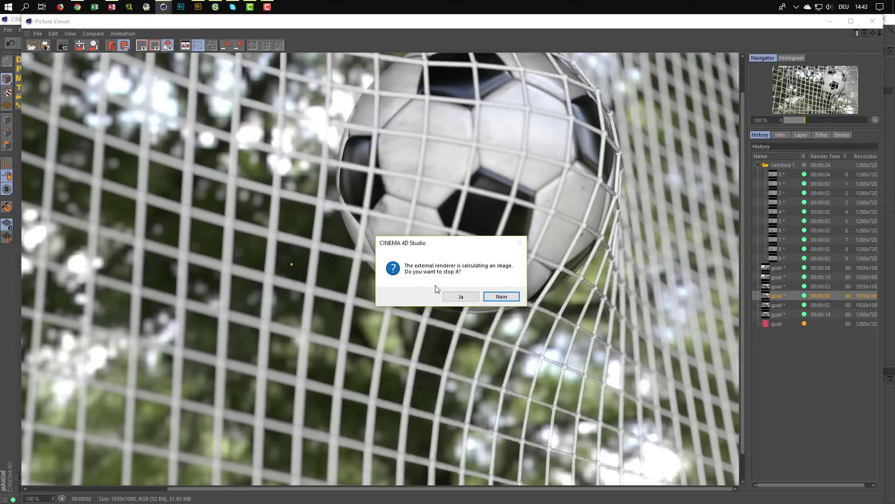
left_click(496, 299)
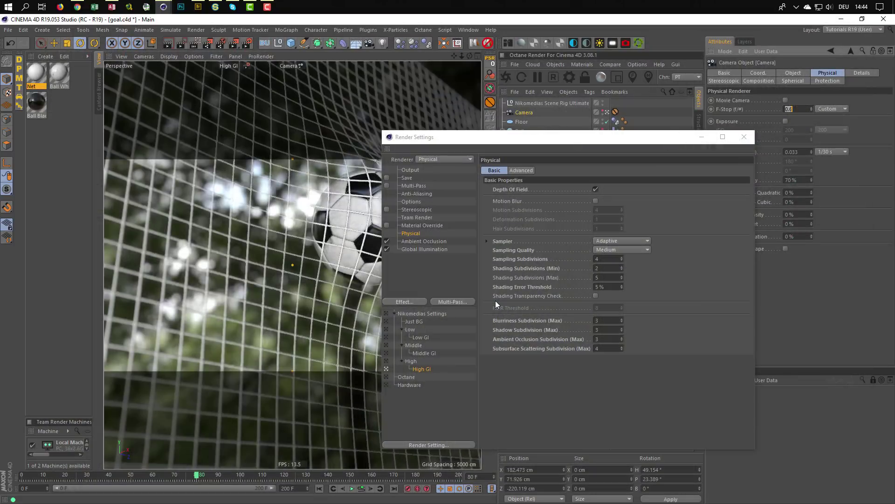
left_click(205, 52)
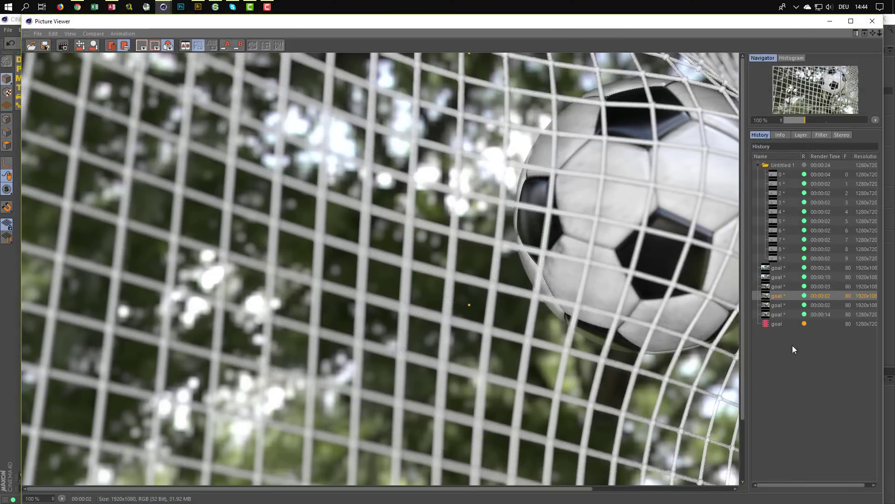
left_click(831, 325)
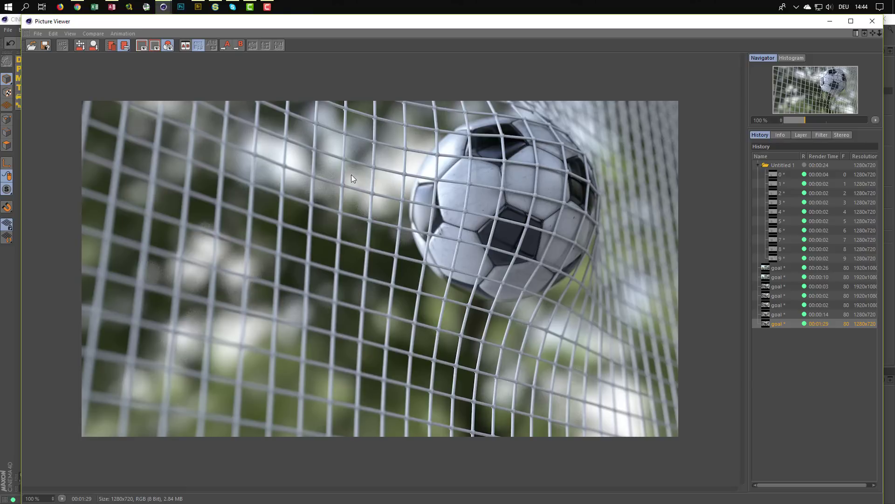
left_click(873, 21)
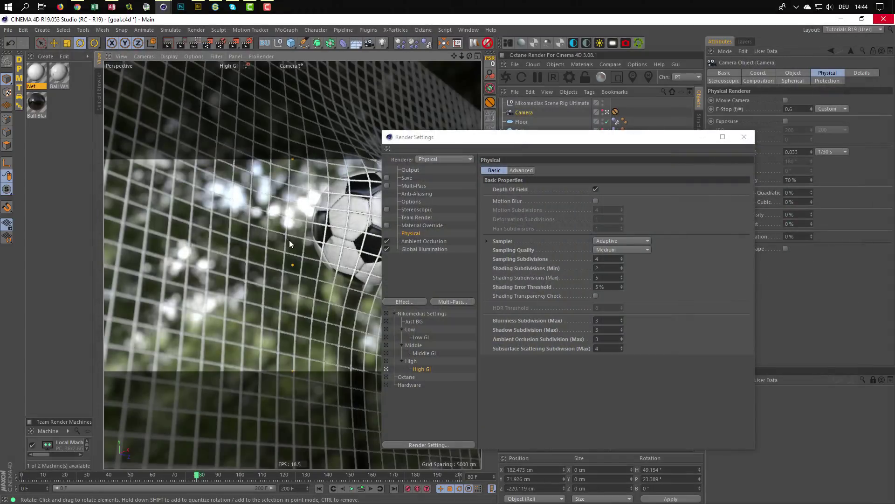
Activate the High render setting without GI, enable its Physical depth of field, and render the frame to the Picture Viewer
left_click(407, 361)
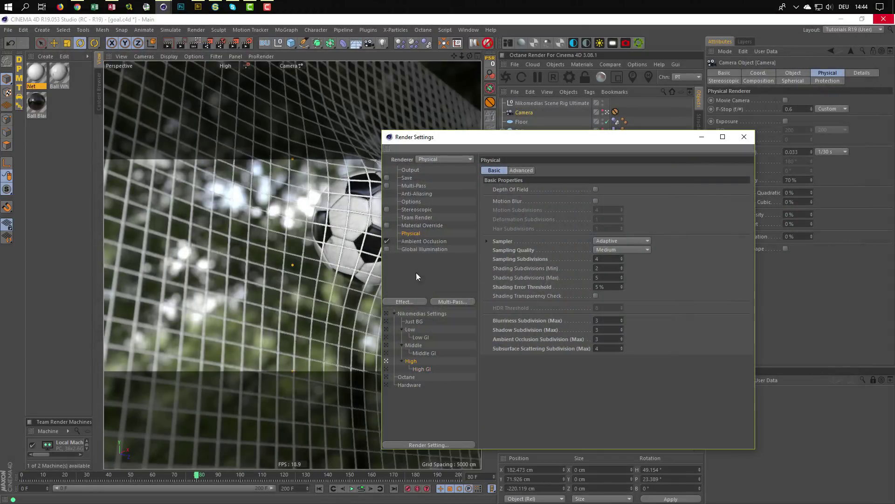
left_click(417, 240)
left_click(419, 235)
key("shift+r")
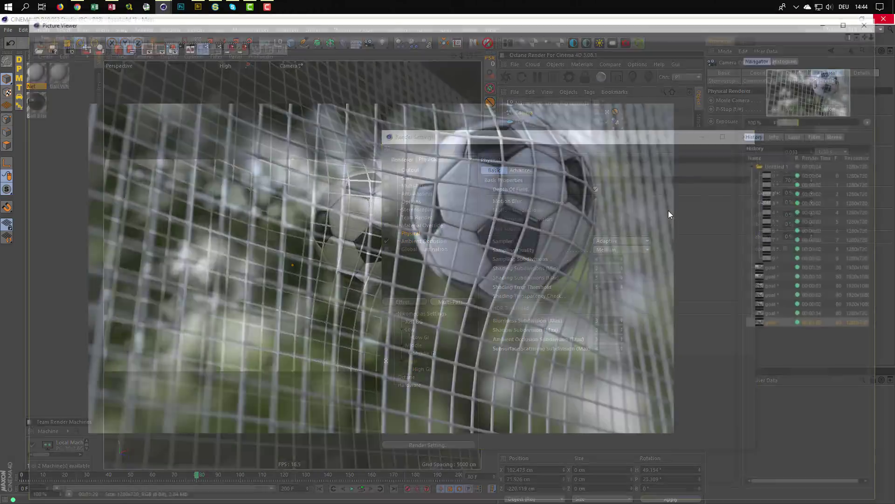
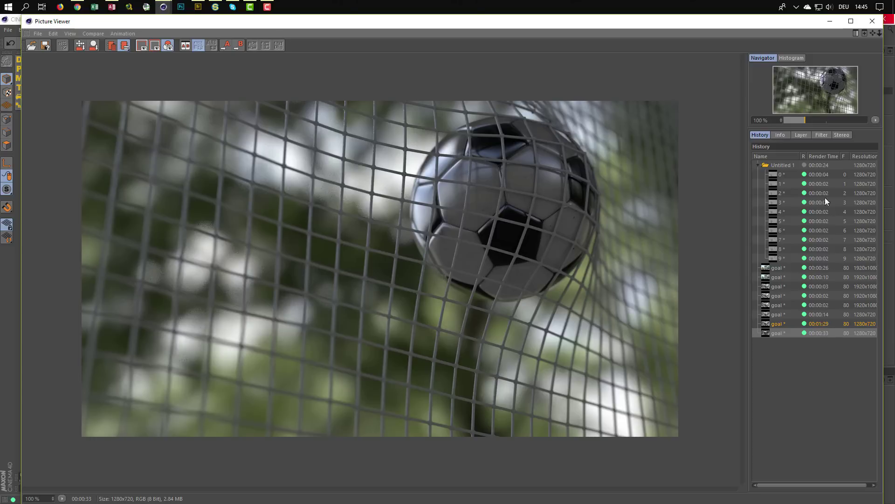
Enable the Picture Viewer filter and brighten the render with exposure 0.4, gamma 1.46 and contrast 6%
left_click(821, 135)
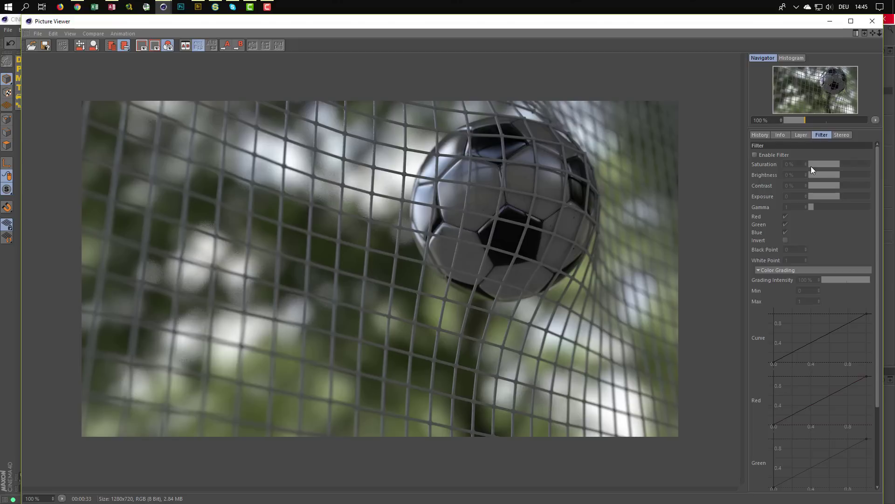
left_click(755, 155)
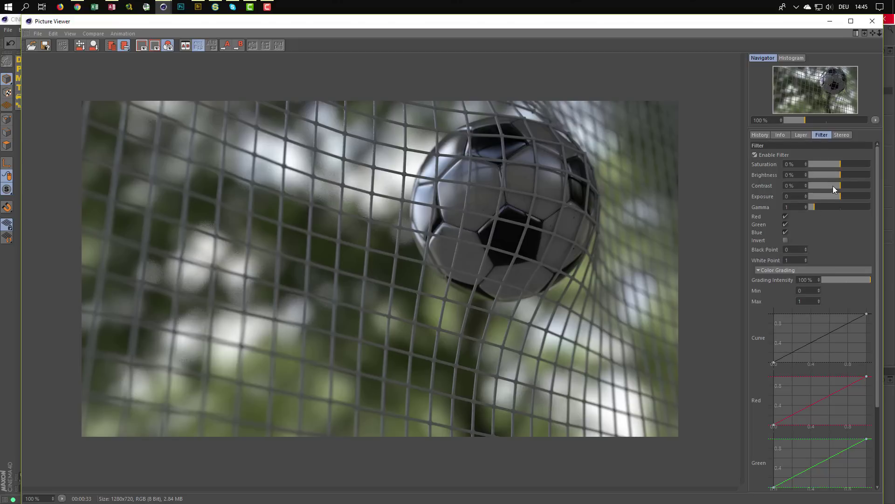
left_click(841, 197)
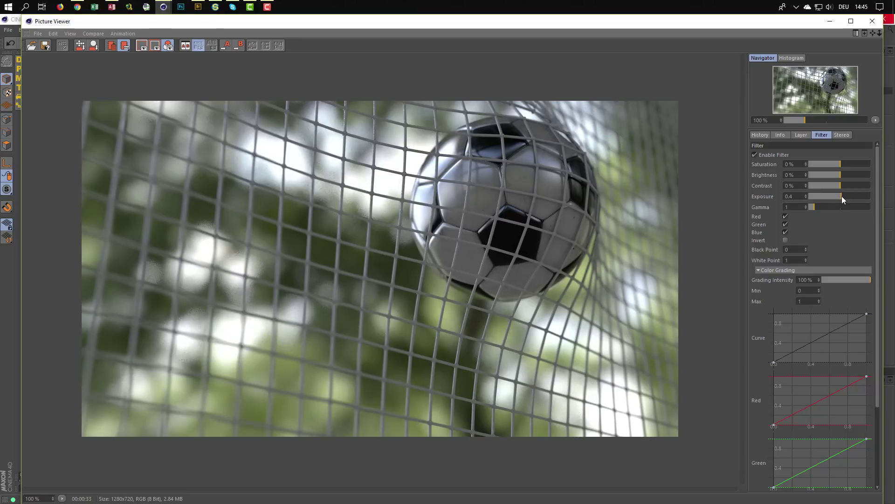
left_click_drag(842, 196, 842, 196)
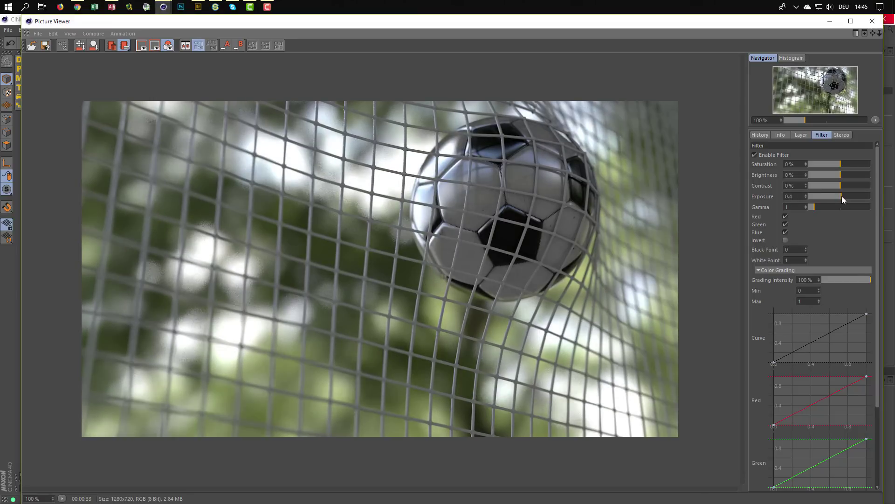
left_click(818, 206)
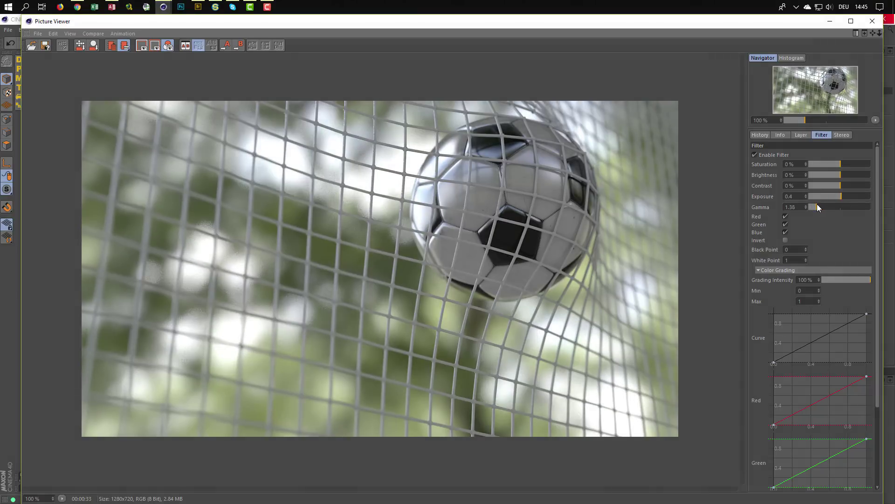
left_click_drag(816, 204, 817, 204)
mouse_move(842, 184)
left_mouse_down()
mouse_move(850, 184)
mouse_move(843, 184)
left_mouse_up()
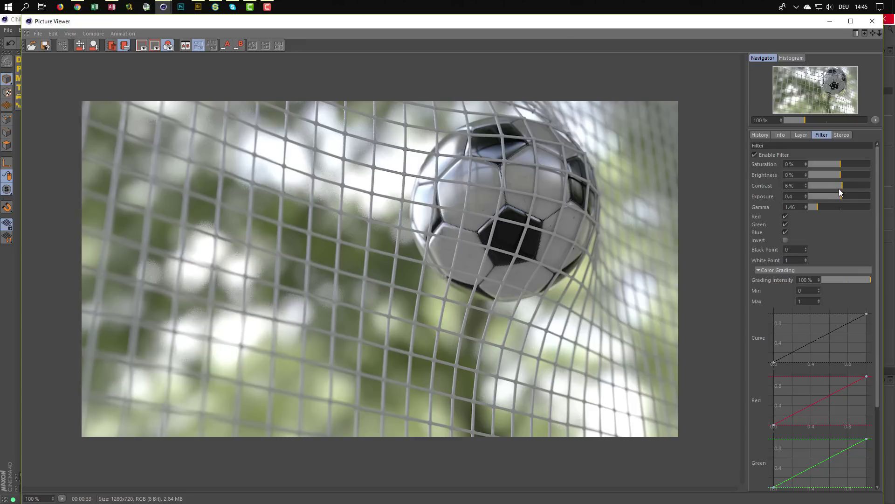
Compare the render with the filter off and on, and inspect the Use Filter option in the image save settings without saving
left_click(755, 155)
left_click(755, 155)
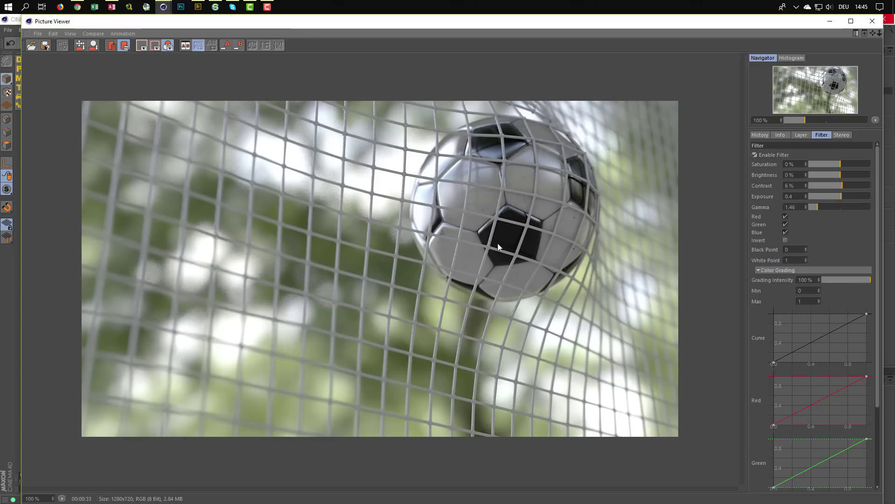
left_click(38, 33)
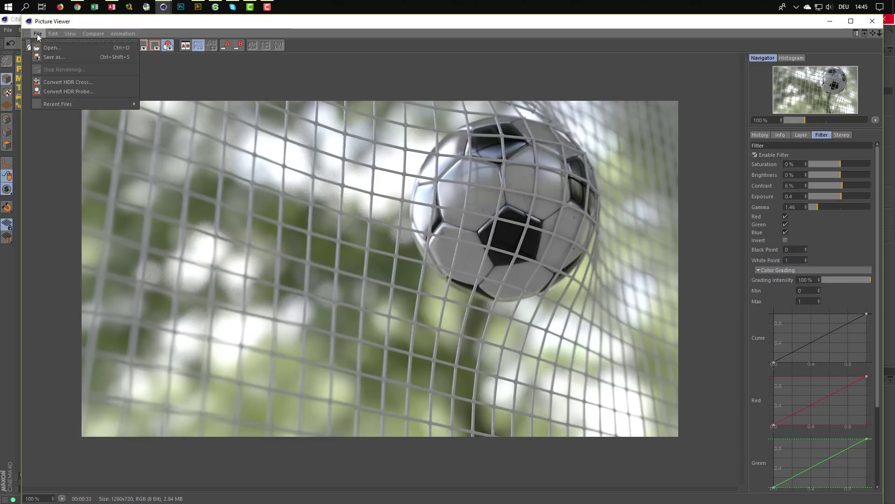
left_click(68, 49)
left_click_drag(78, 24, 339, 121)
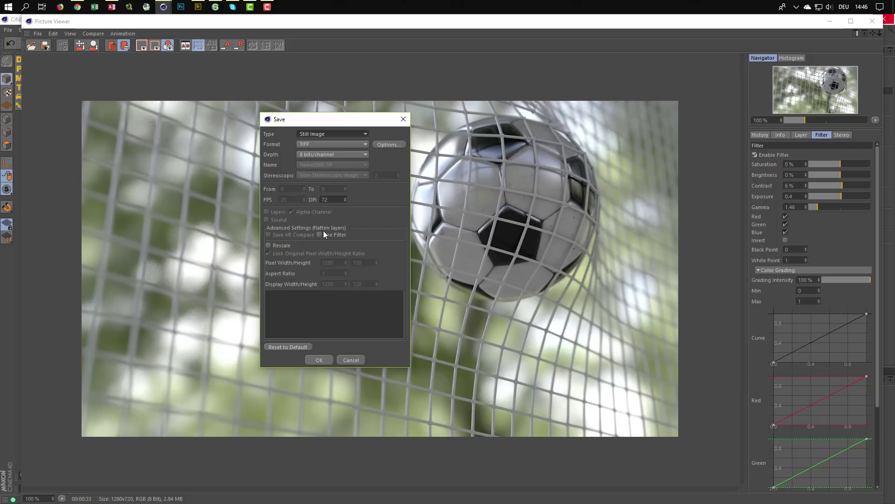
left_click(403, 119)
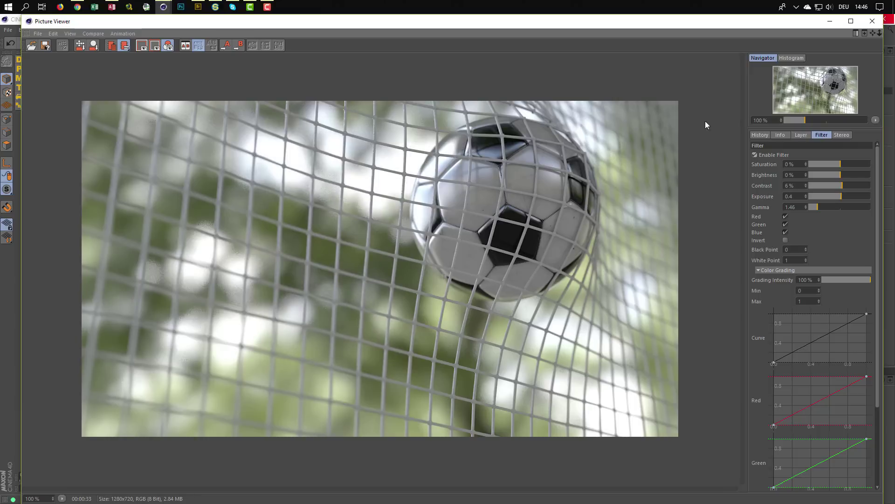
Close the Picture Viewer and the Render Settings to return to the goal scene
left_click(875, 22)
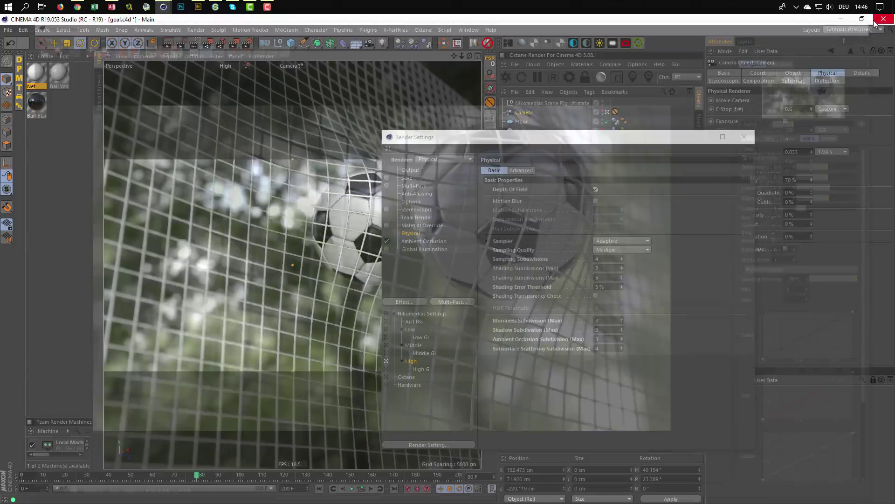
left_click(744, 138)
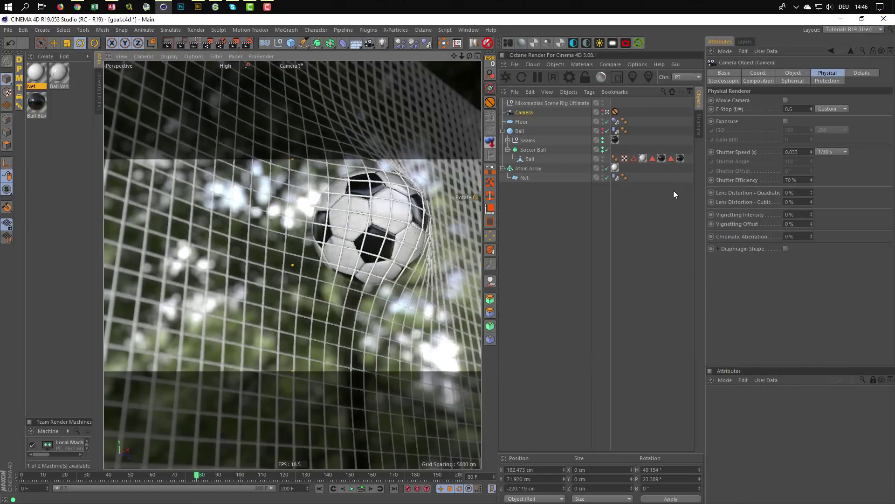